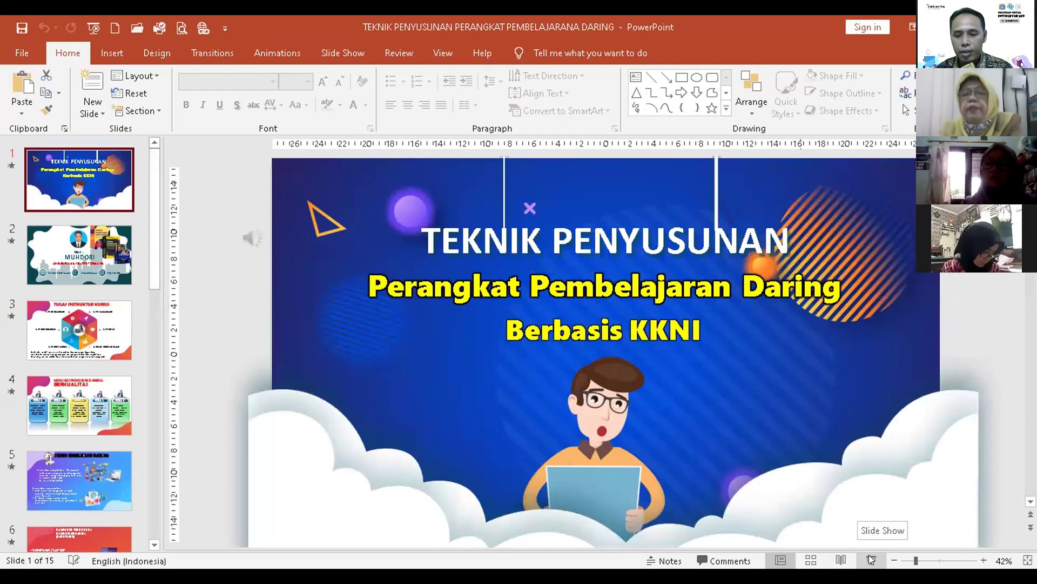
# Start the full-screen slide show from slide 1 with the status-bar Slide Show button
pyautogui.click(871, 560)
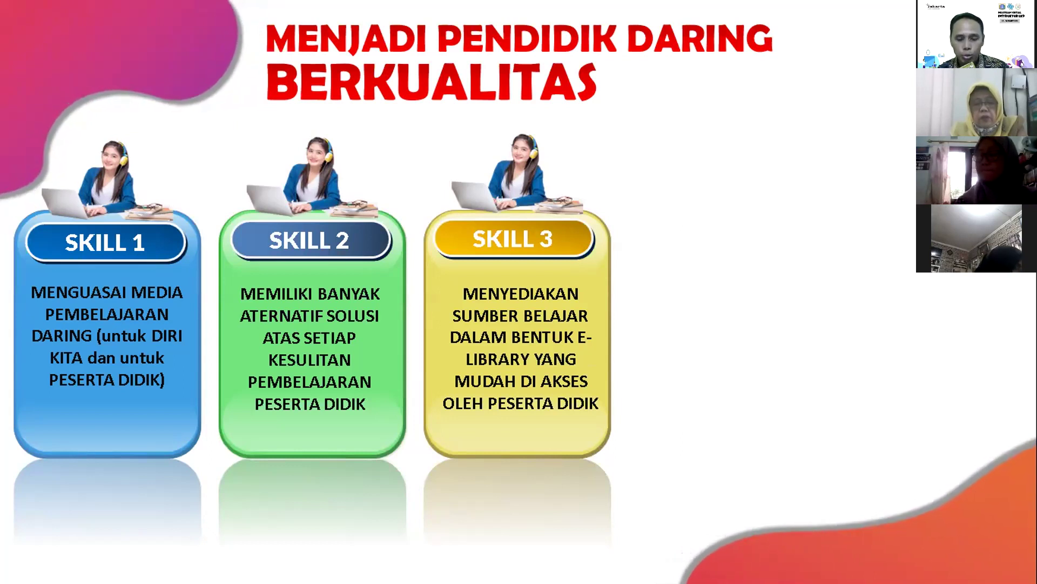
# Advance the show to reveal the fourth skill box and reach the KOMPUTER / LAPTOP hardware slide
pyautogui.press('Right')
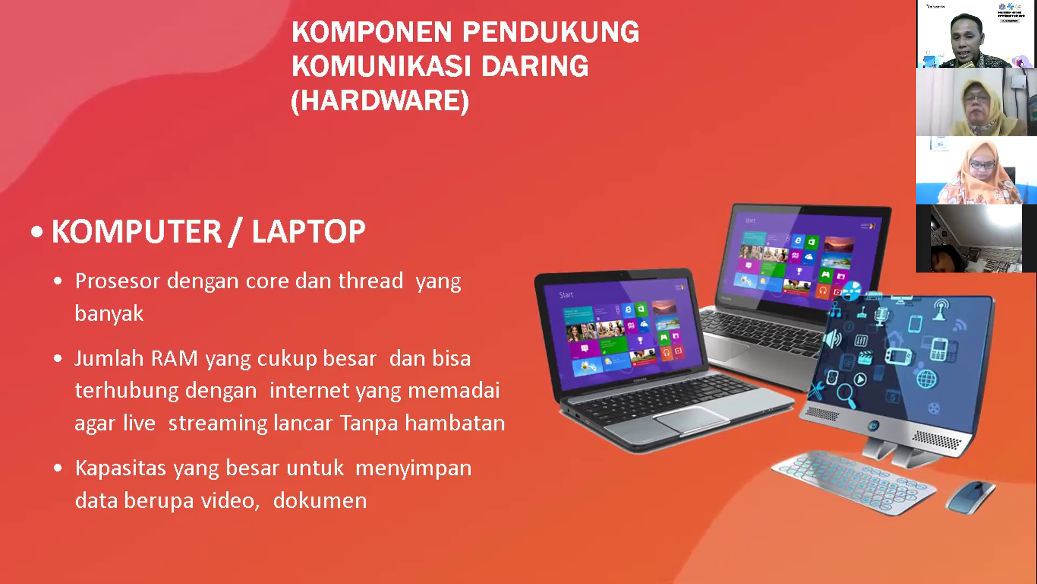
# Advance to the KAMERA hardware slide listing 720p/1080p/4K video and tripod support
pyautogui.press('Right')
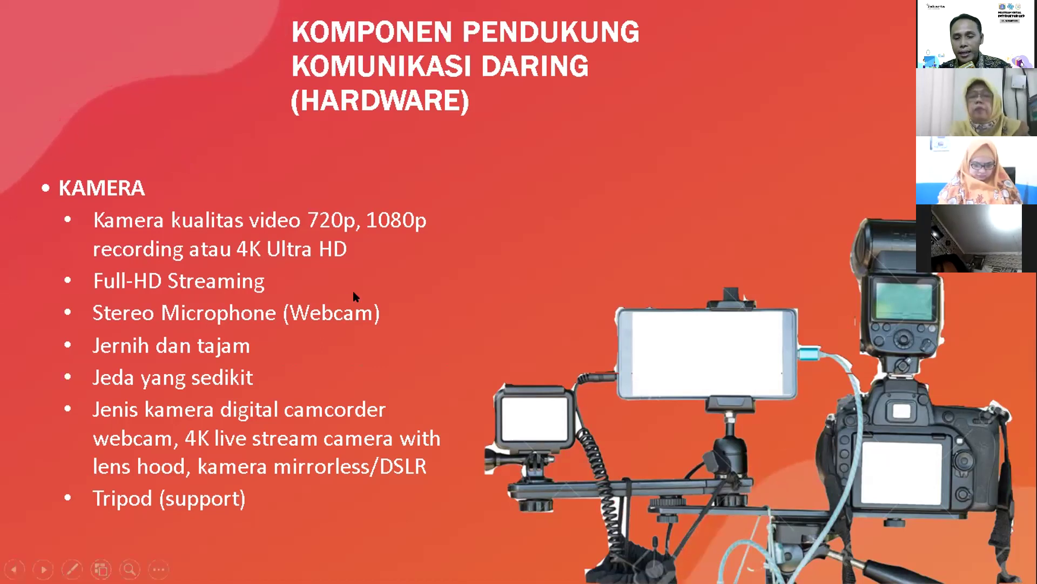
# Advance past the LIGHTING slide to the RUANG slide about the IT and communication room
pyautogui.click(323, 295)
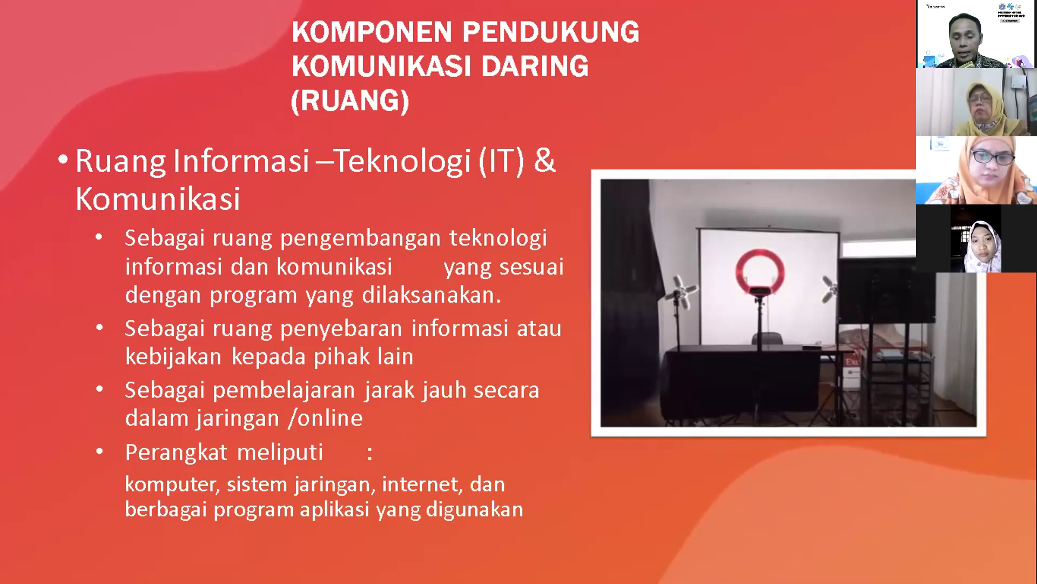
# Advance the slide show to the Silabus slide
pyautogui.click(273, 257)
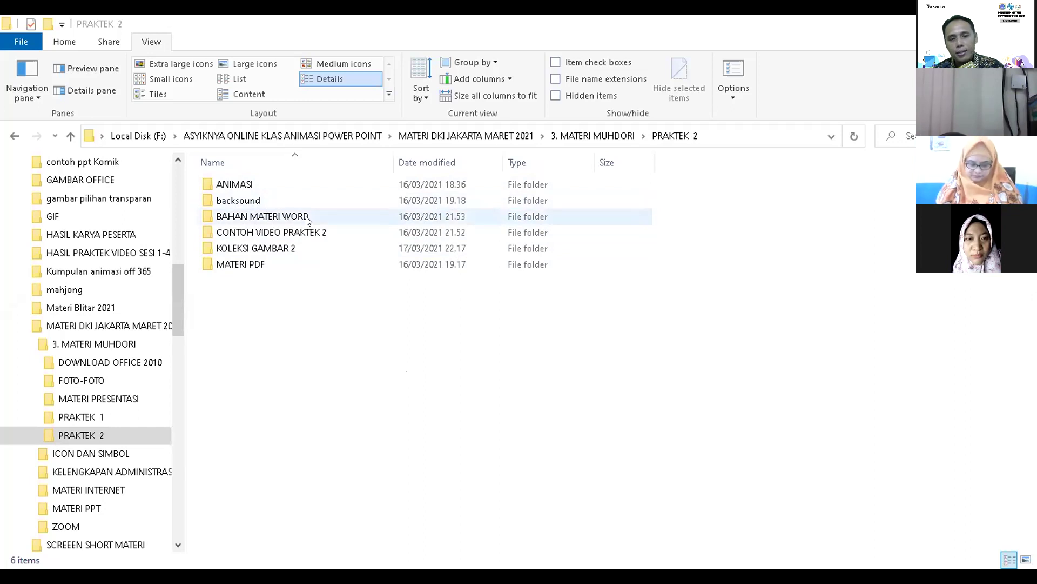
# Look inside the KOLEKSI GAMBAR 2, backsound and ANIMASI folders, returning to PRAKTEK 2 after each
pyautogui.doubleClick(288, 251)
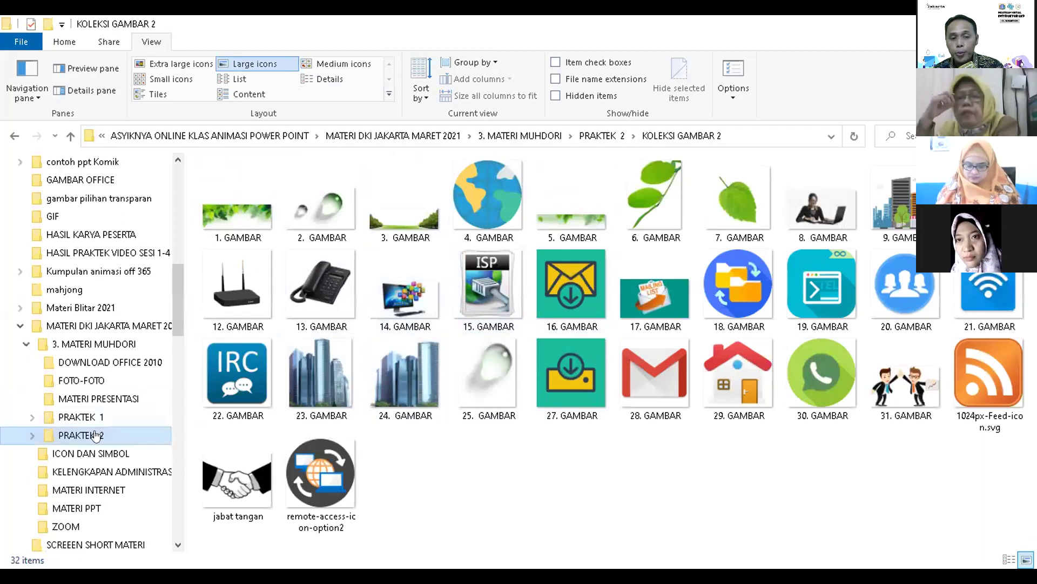
pyautogui.click(92, 436)
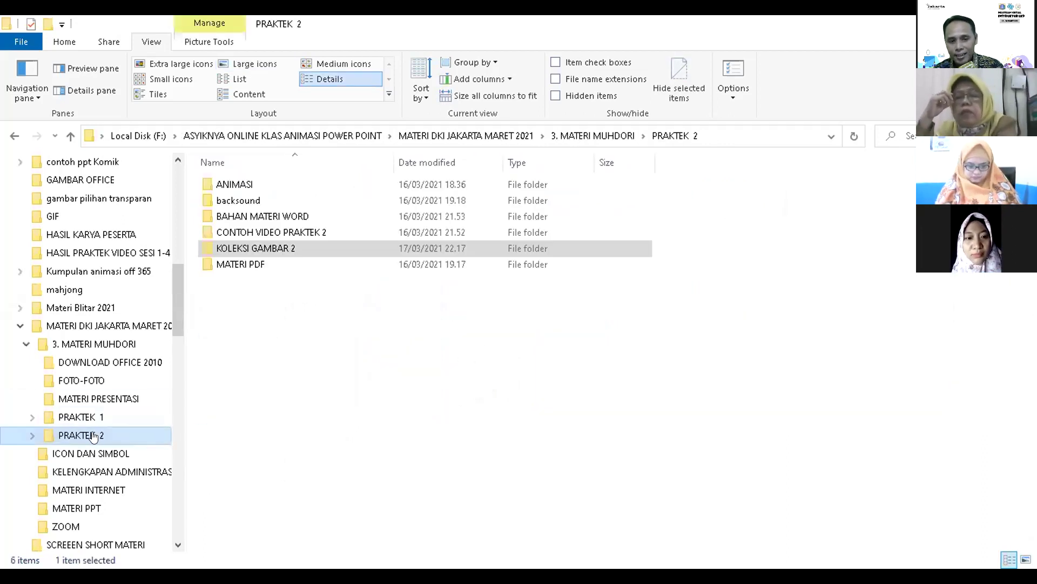
pyautogui.doubleClick(245, 199)
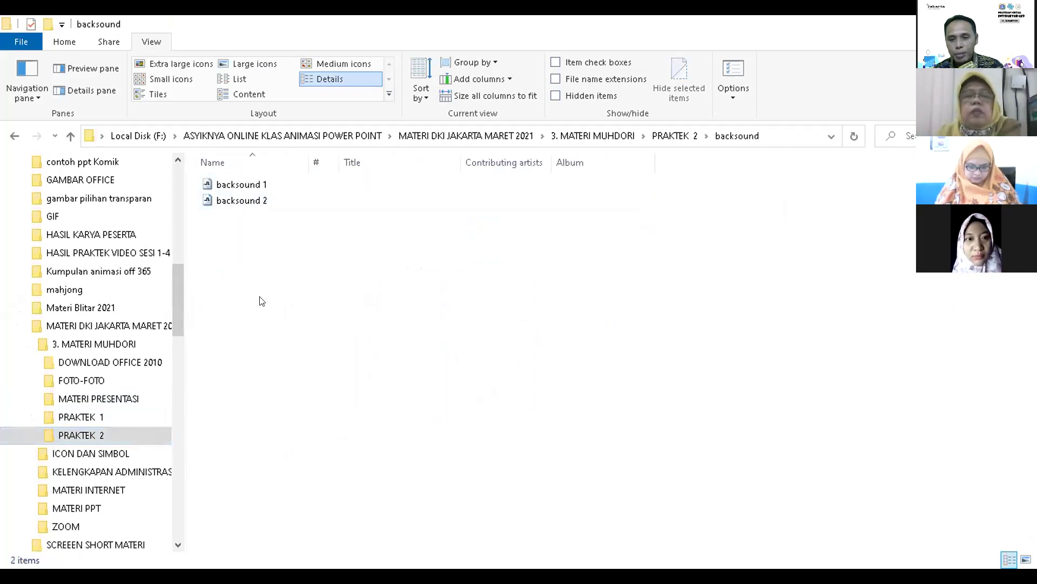
pyautogui.click(119, 436)
pyautogui.doubleClick(232, 186)
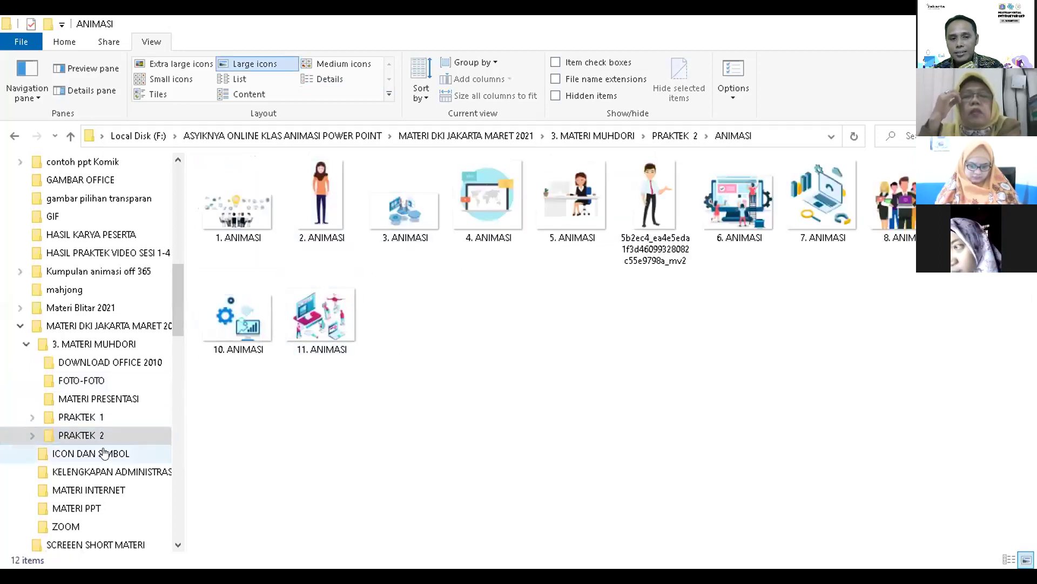
pyautogui.click(99, 436)
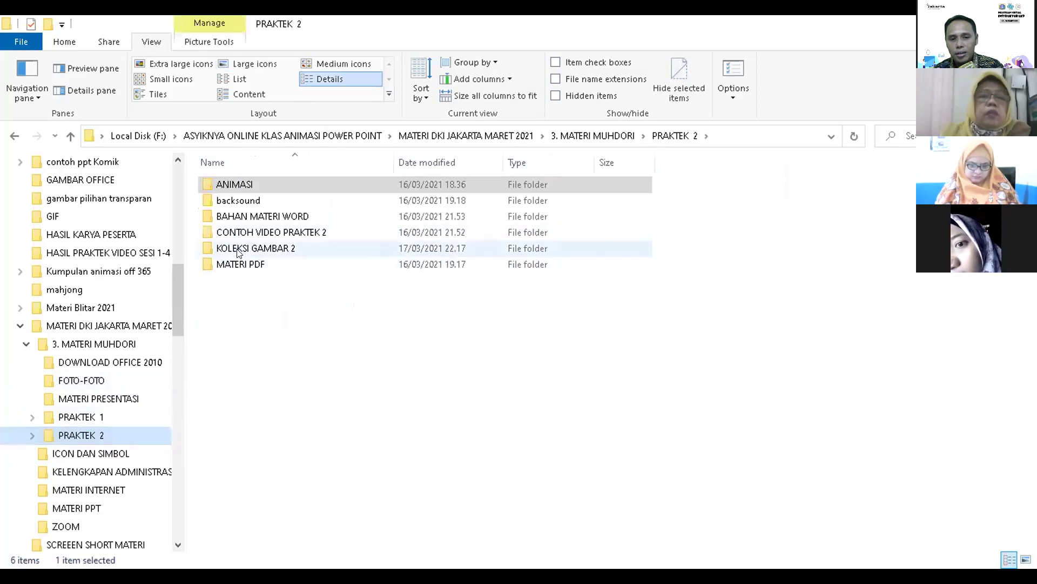
pyautogui.doubleClick(246, 218)
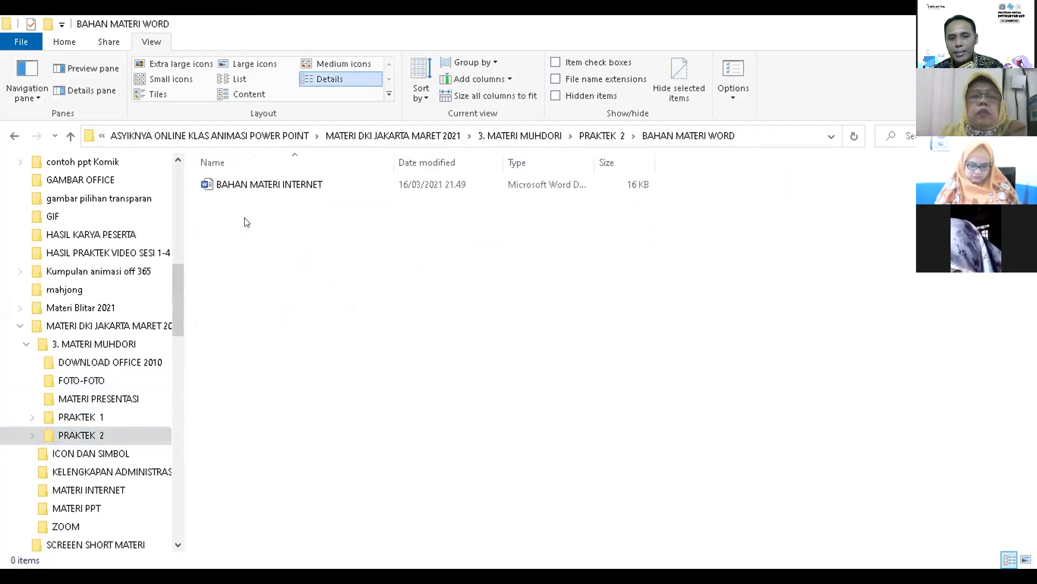
pyautogui.click(14, 135)
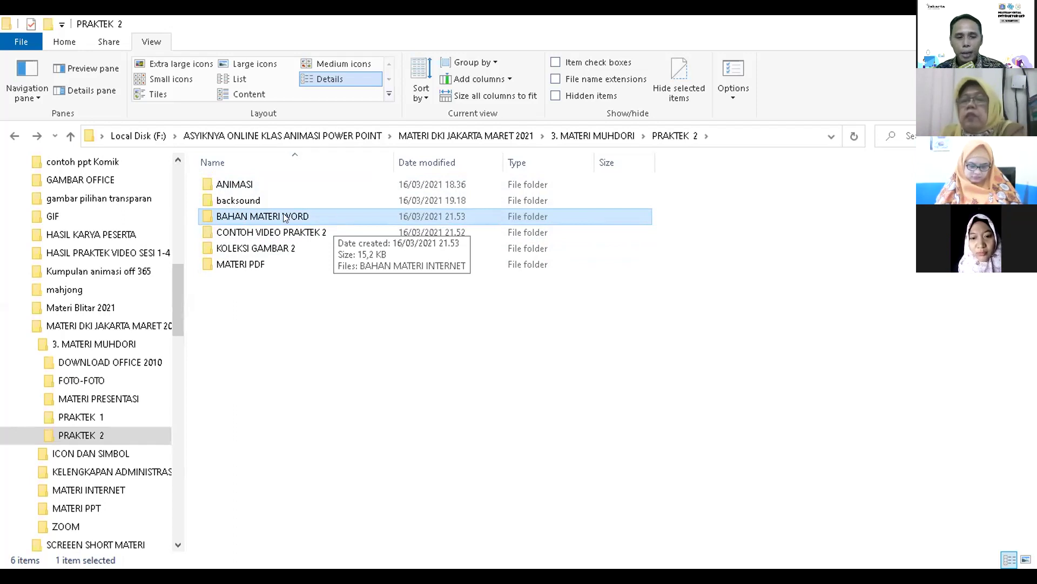
# Browse from PRAKTEK 1 back to PRAKTEK 2, then into MATERI PRESENTASI and its MATERI PPT folder
pyautogui.click(90, 416)
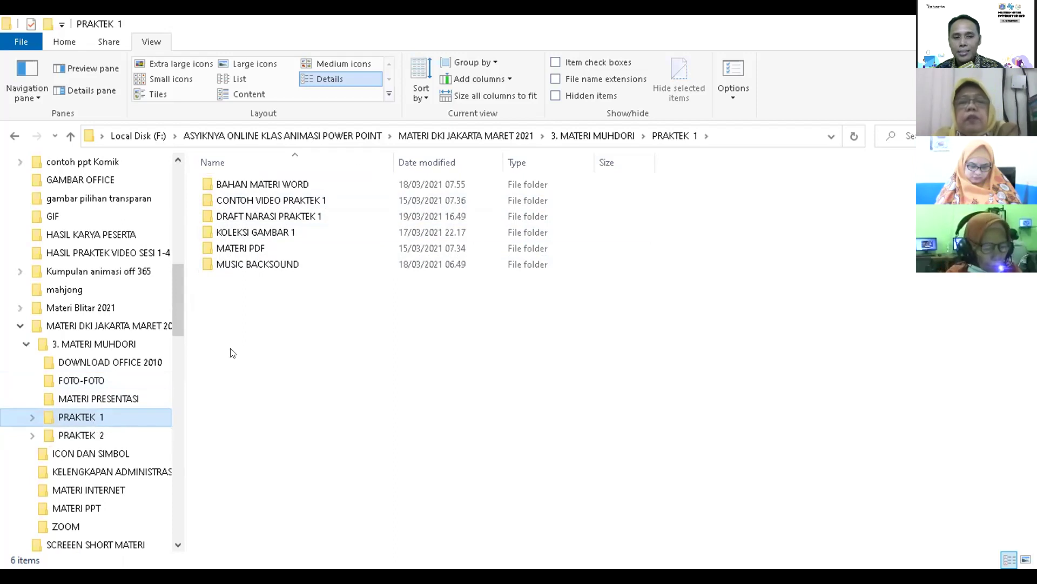
pyautogui.click(103, 434)
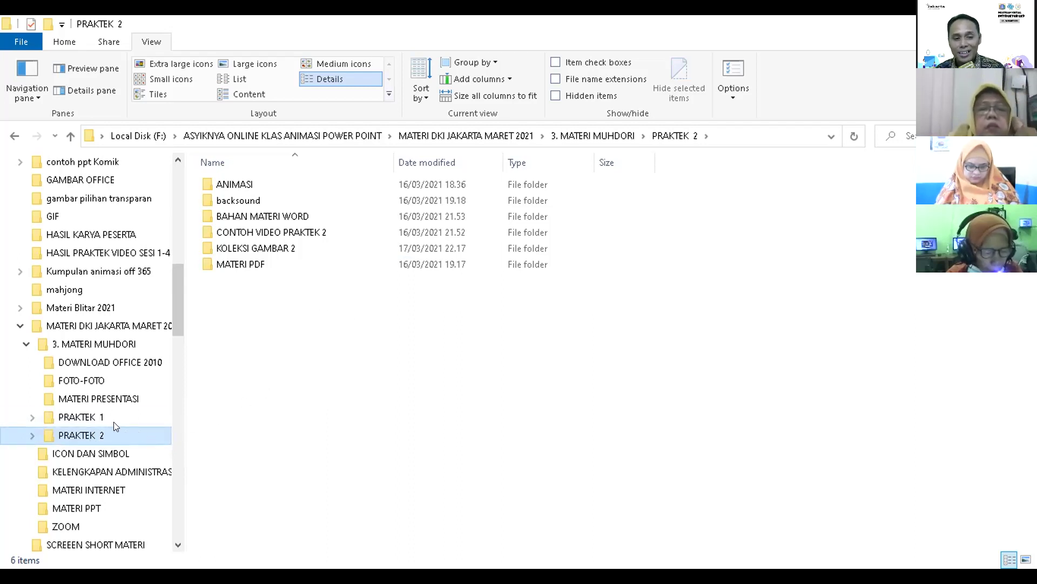
pyautogui.click(95, 400)
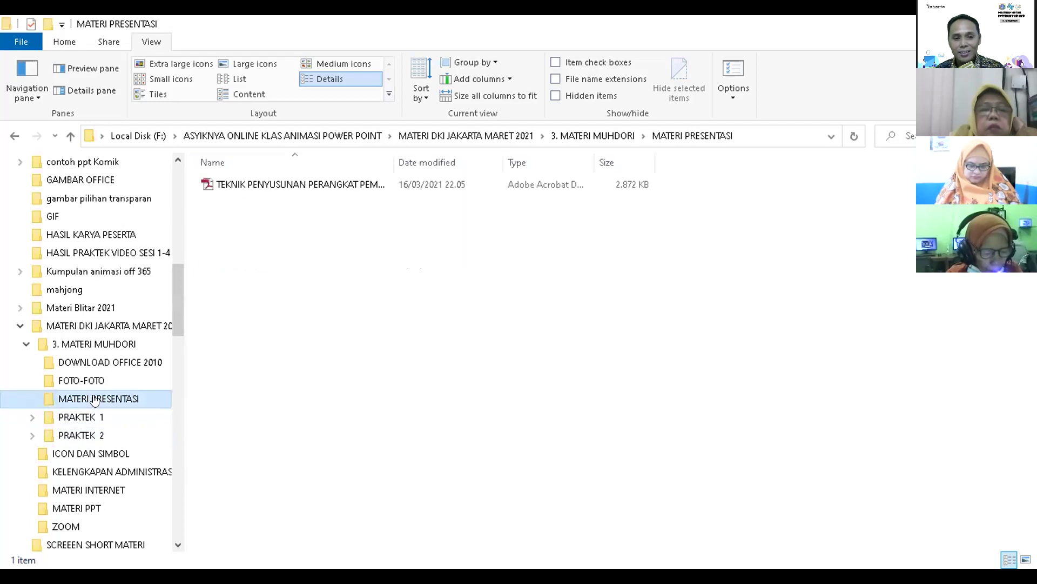
pyautogui.click(151, 503)
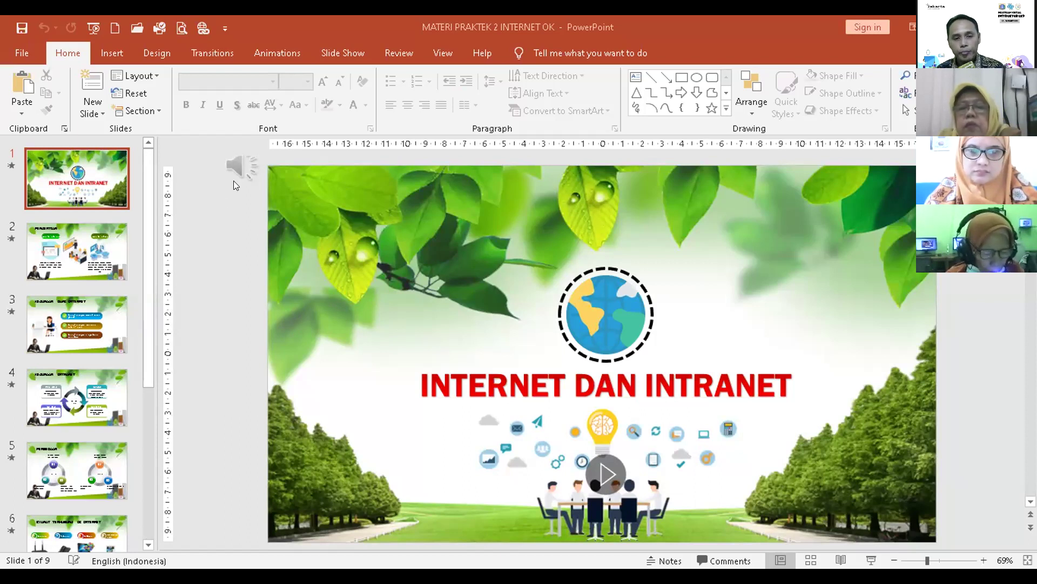
# Select the title slide's audio clip, check the closing TERIMA KASIH slide, then return to slide 1
pyautogui.click(242, 168)
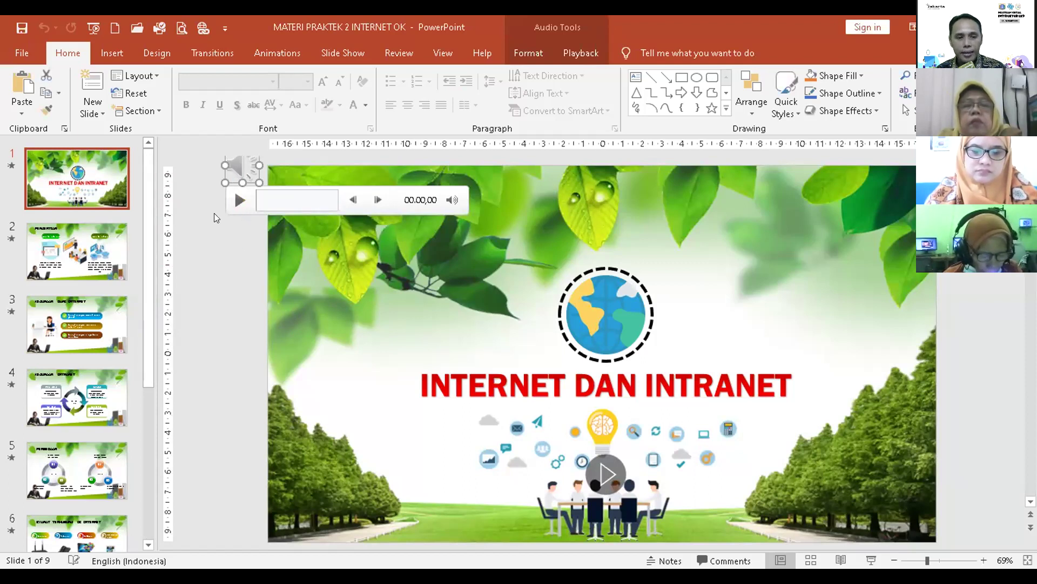
pyautogui.scroll(-5, 91, 340)
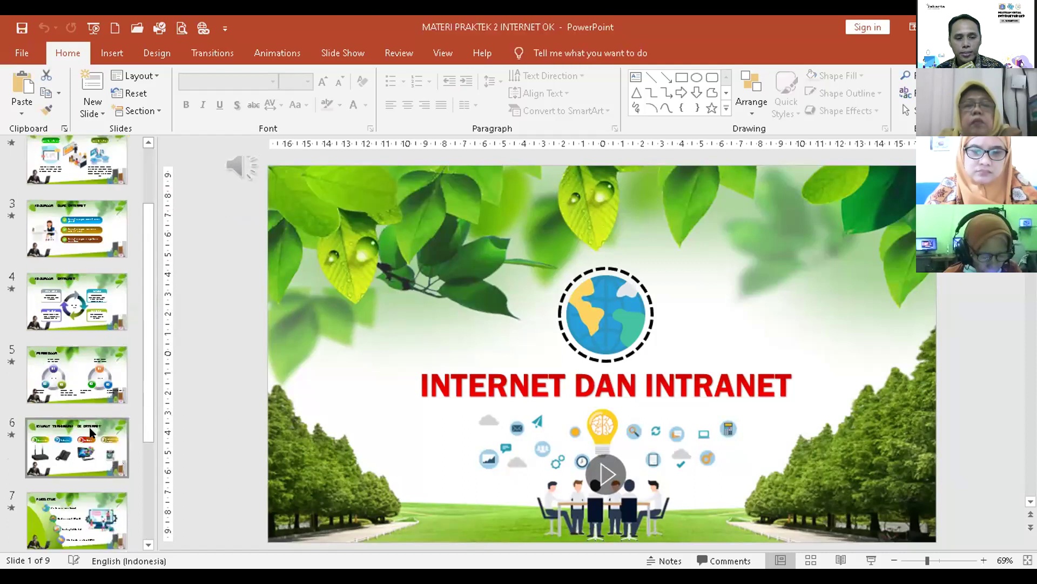
pyautogui.click(89, 510)
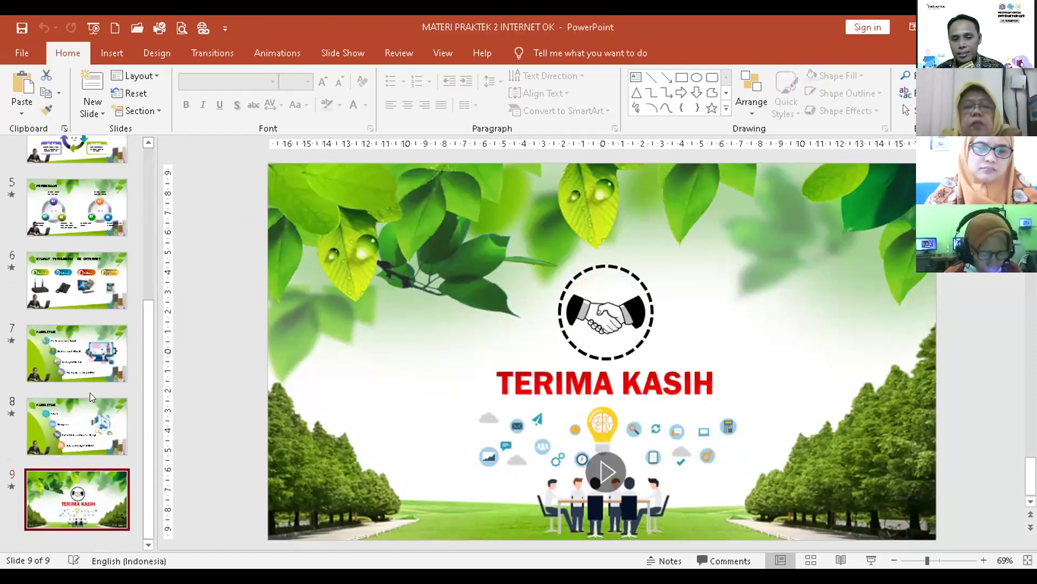
pyautogui.scroll(3, 90, 392)
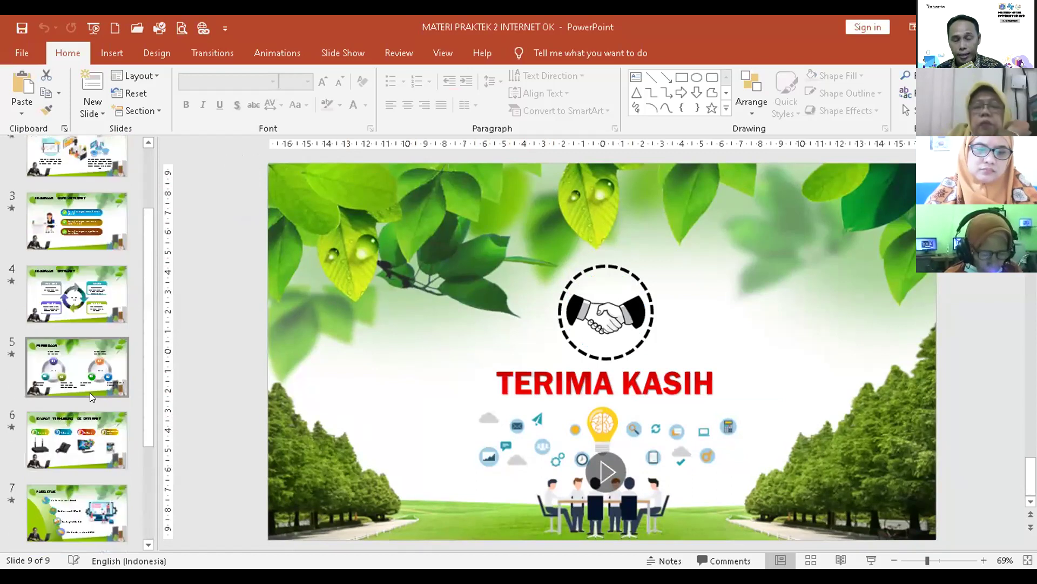
pyautogui.scroll(3, 89, 393)
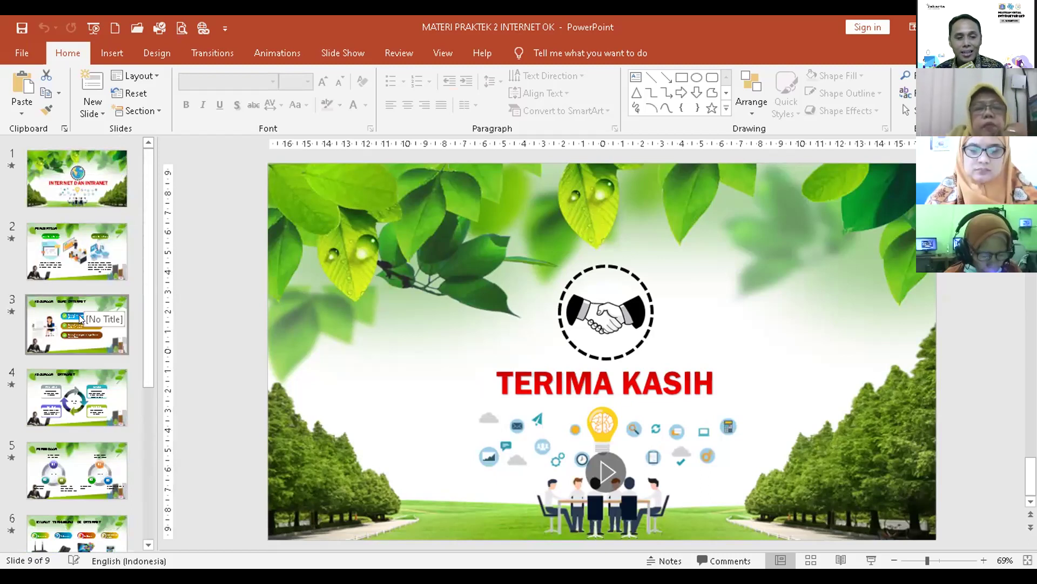
pyautogui.click(79, 182)
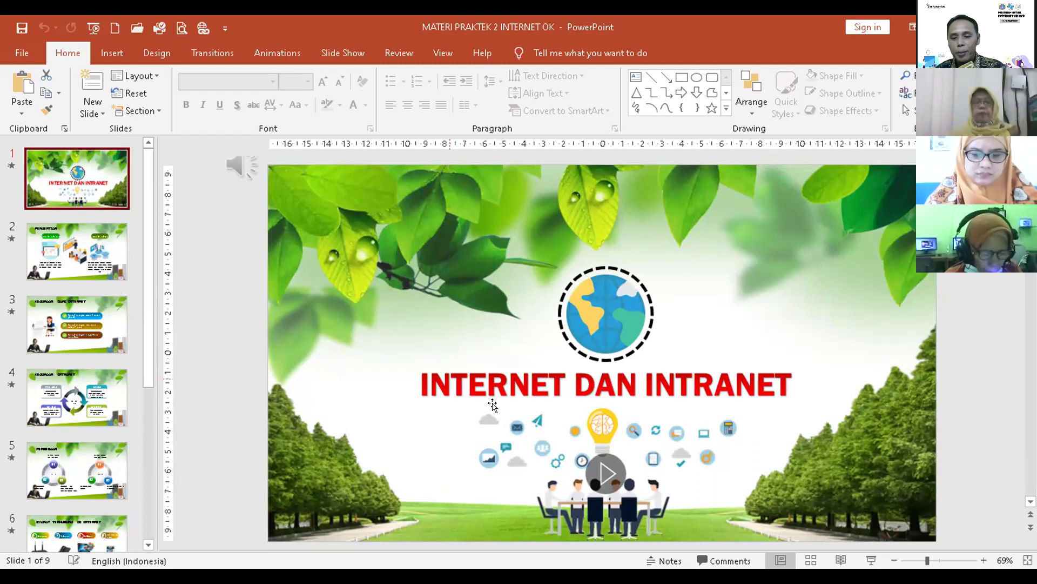
# Start the slide show from the title slide and advance through PENGERTIAN to KEGUNAAN DARI INTERNET
pyautogui.click(870, 560)
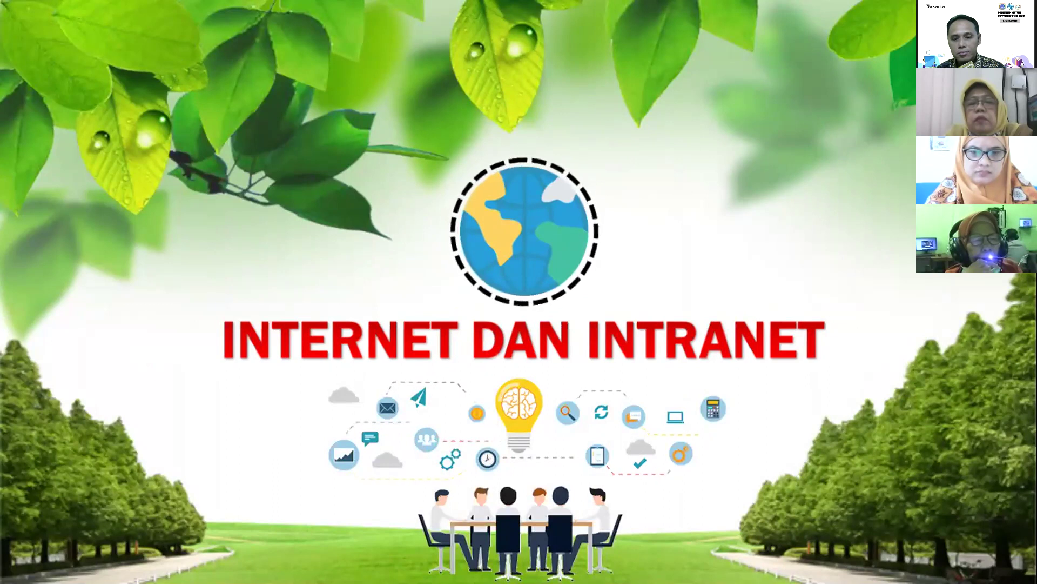
pyautogui.press('Right')
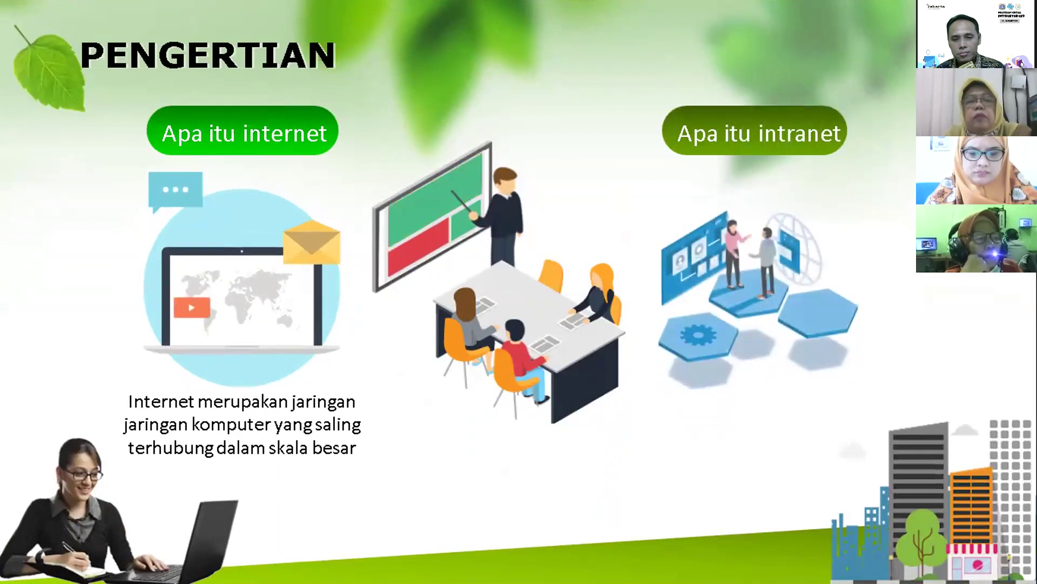
pyautogui.press('Right')
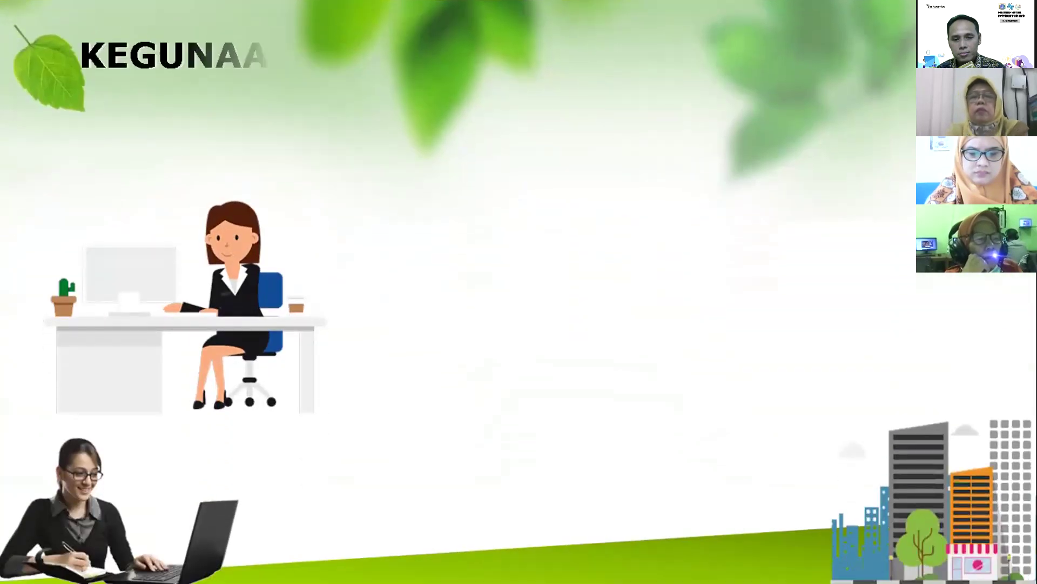
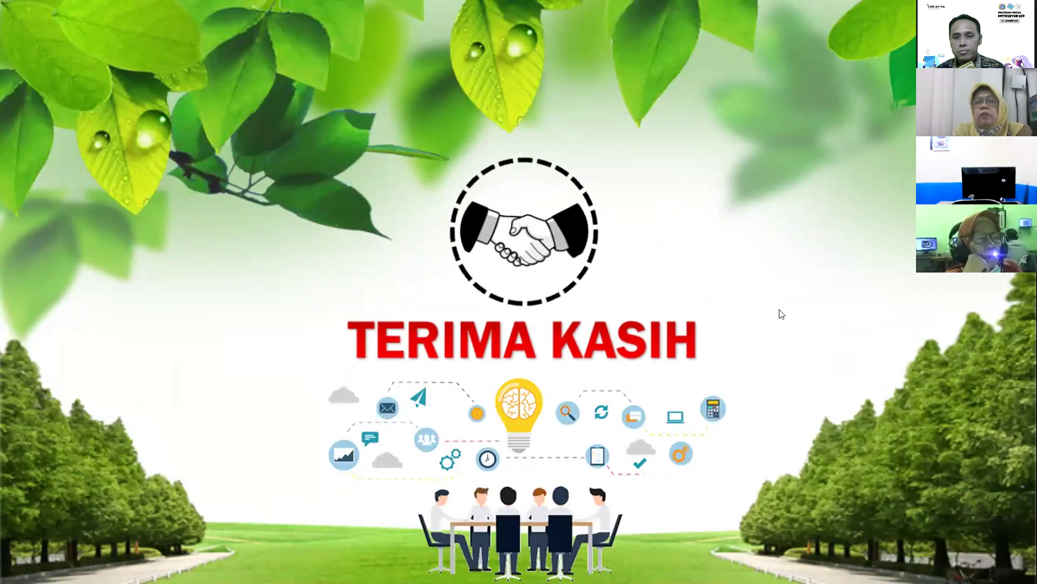
# End the slide show after the last slide, returning to the editor on the 'TERIMA KASIH' slide
pyautogui.click(712, 309)
pyautogui.rightClick(712, 309)
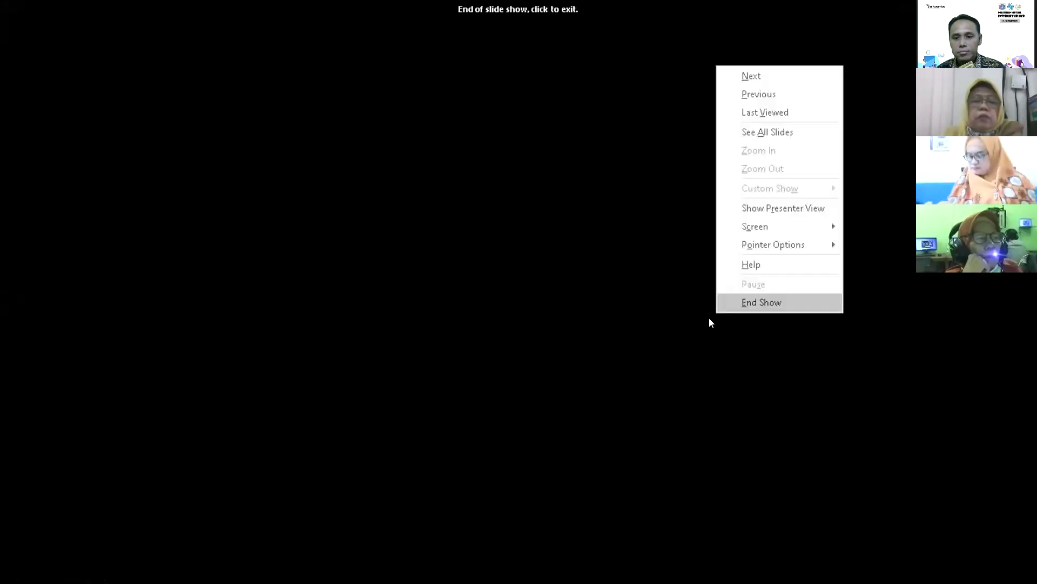
pyautogui.click(611, 326)
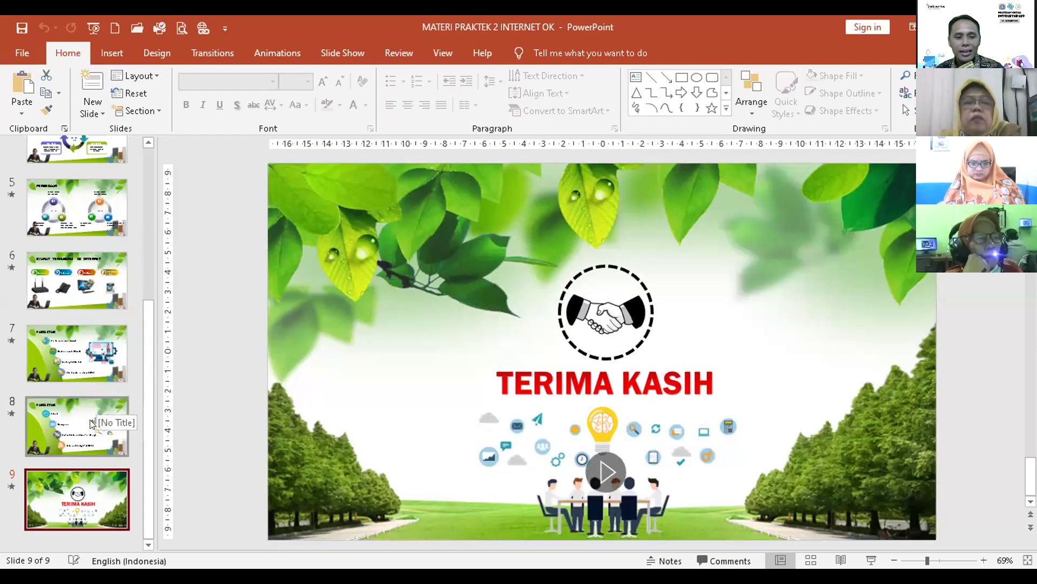
# Scroll the slide thumbnail pane back up to the first slides of the deck
pyautogui.scroll(5, 91, 421)
pyautogui.scroll(1, 98, 291)
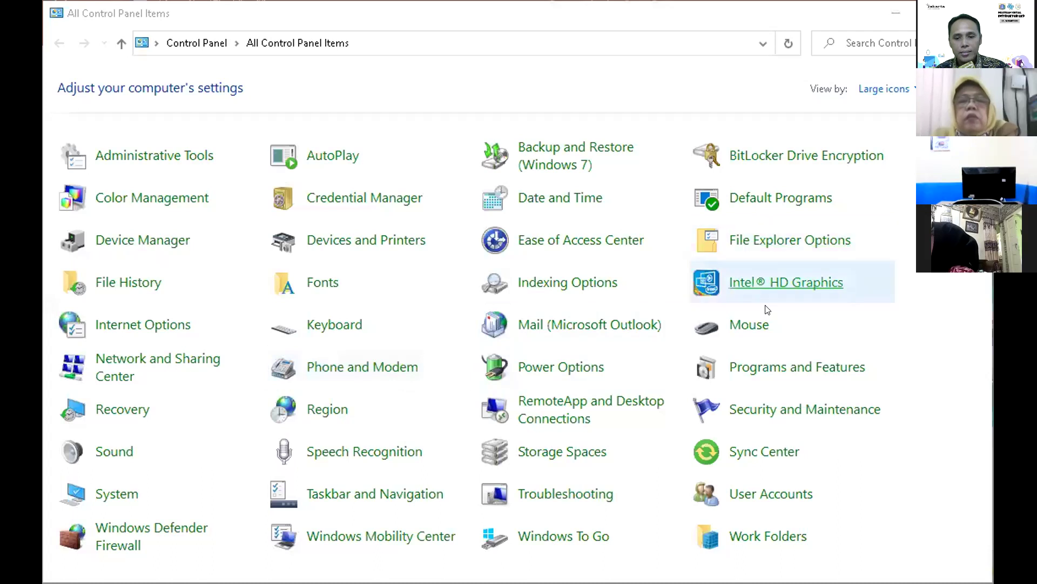
# Open Programs and Features and scroll through the list of 42 installed programs
pyautogui.click(756, 369)
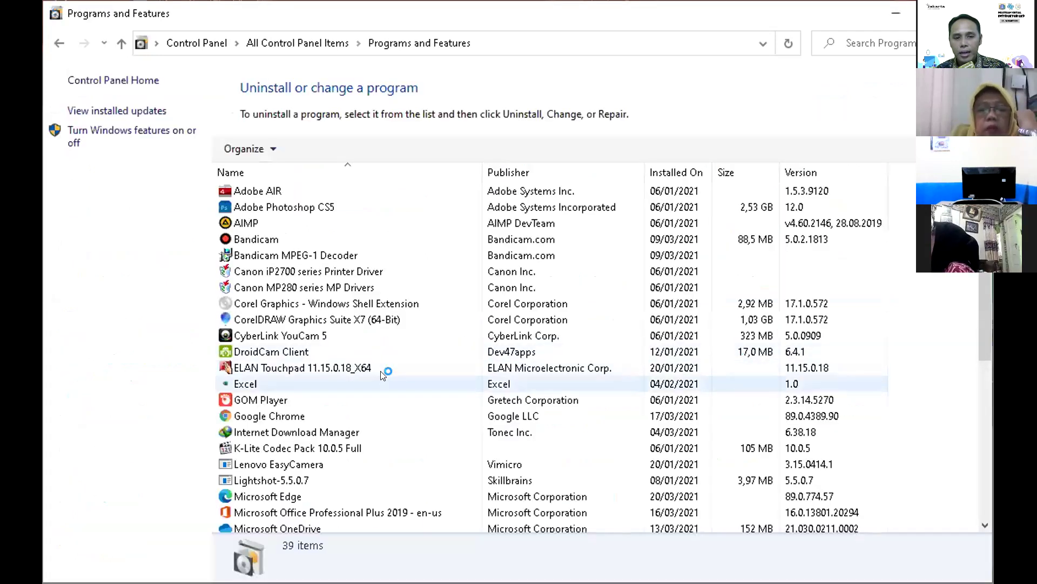
pyautogui.scroll(-3, 382, 373)
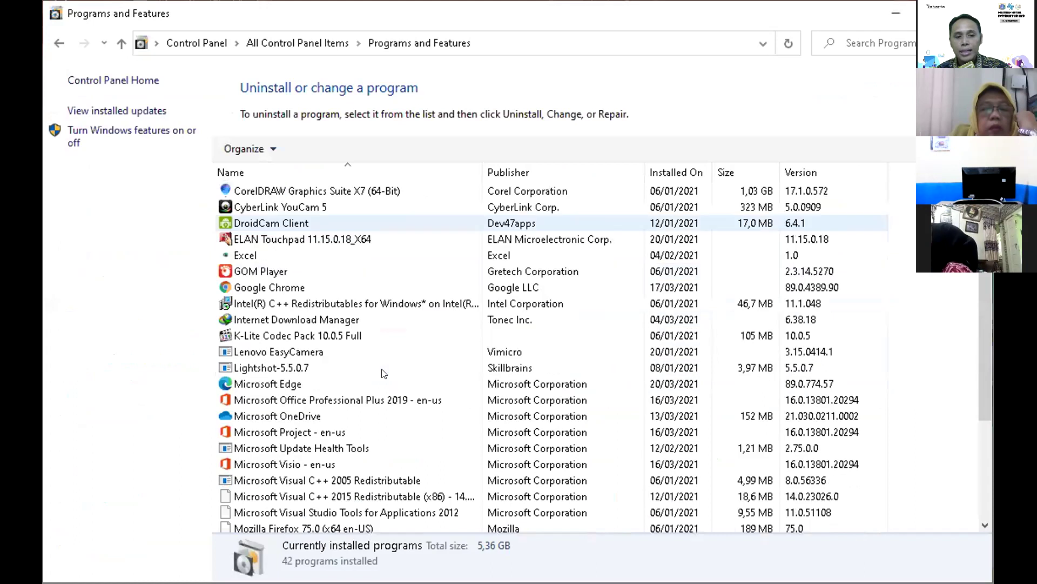
pyautogui.scroll(-2, 382, 373)
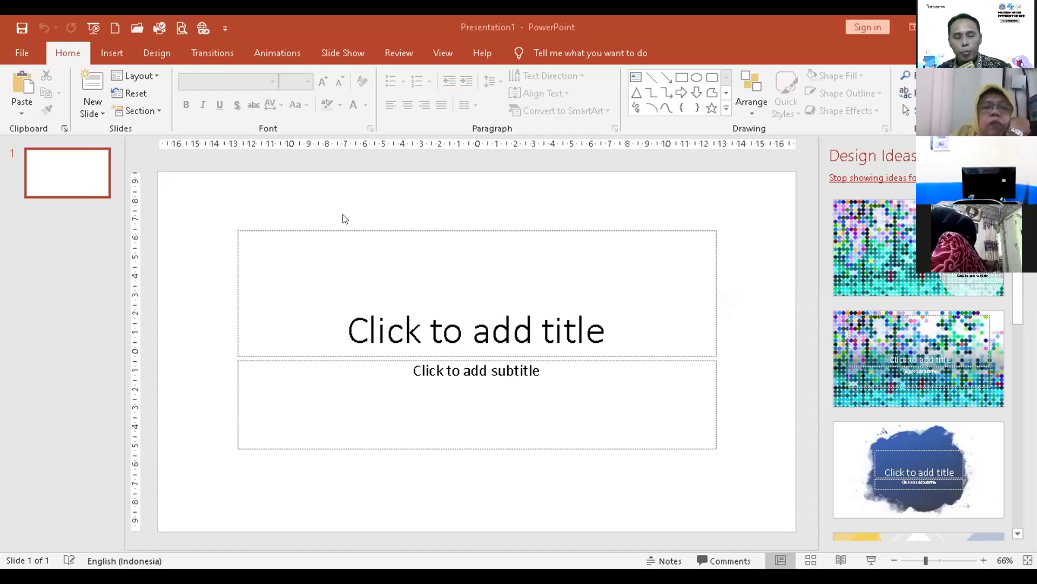
# Show the Design ribbon's themes and variants for the blank Presentation1
pyautogui.click(159, 54)
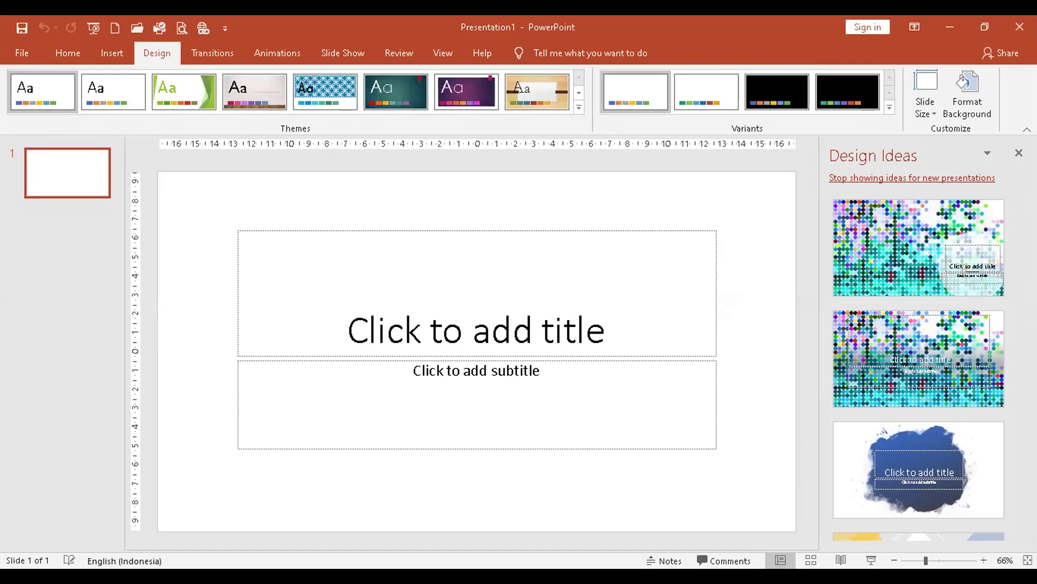
# Close the Design Ideas pane and bring up the Slide Size choices
pyautogui.click(1019, 153)
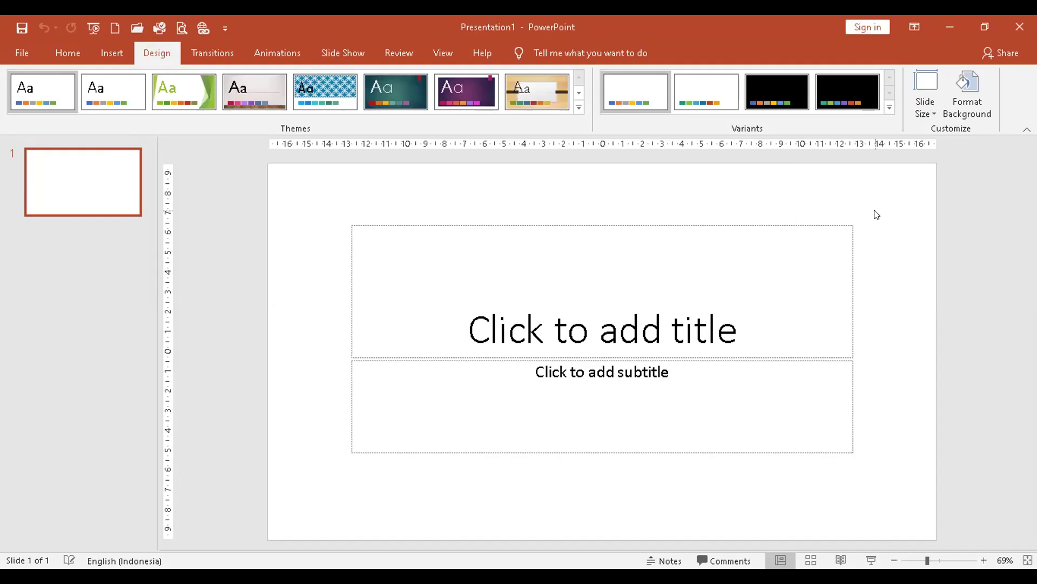
pyautogui.click(929, 115)
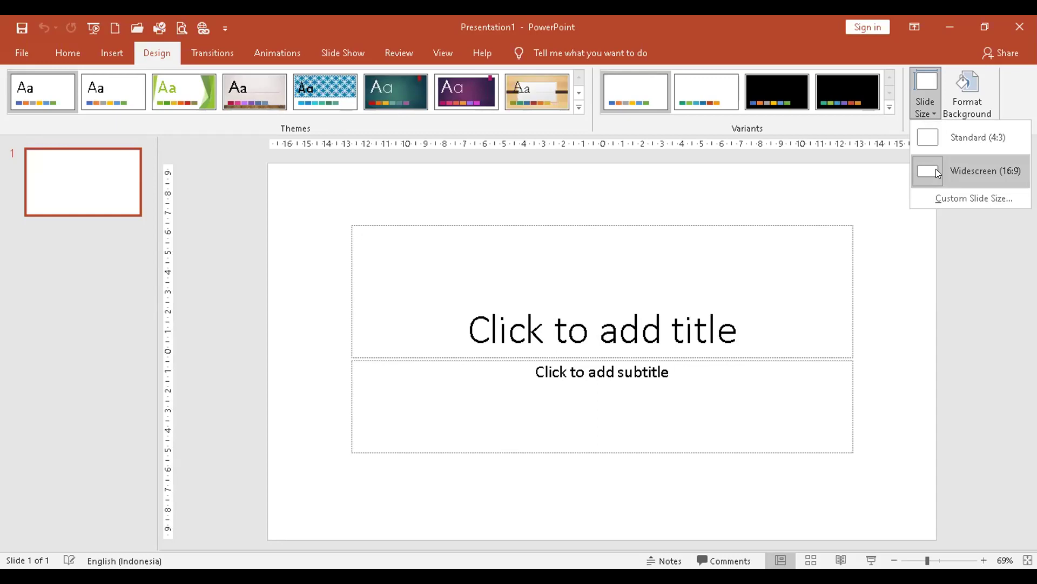
pyautogui.click(986, 204)
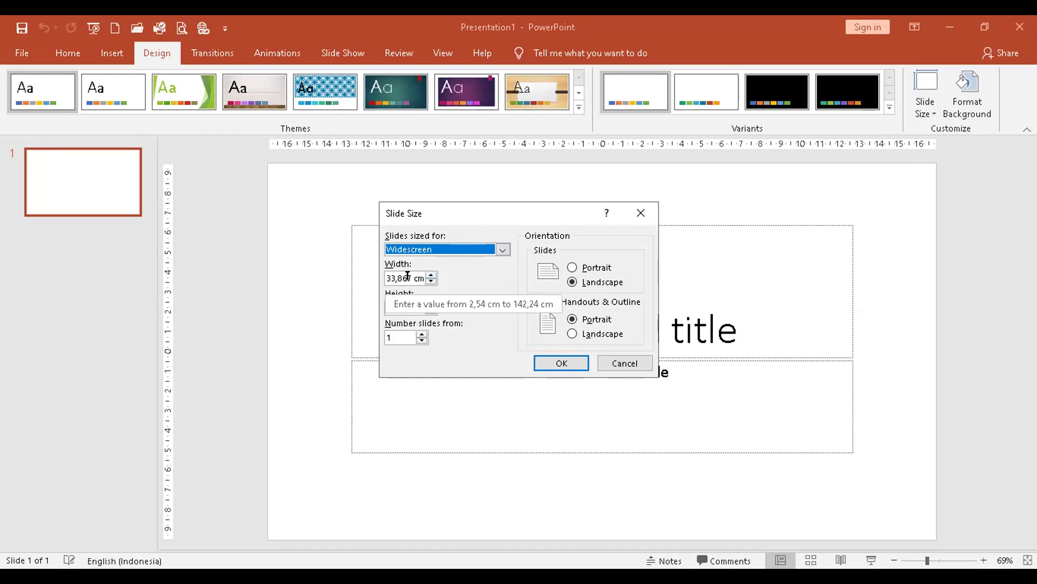
pyautogui.moveTo(408, 276); pyautogui.dragTo(352, 274)
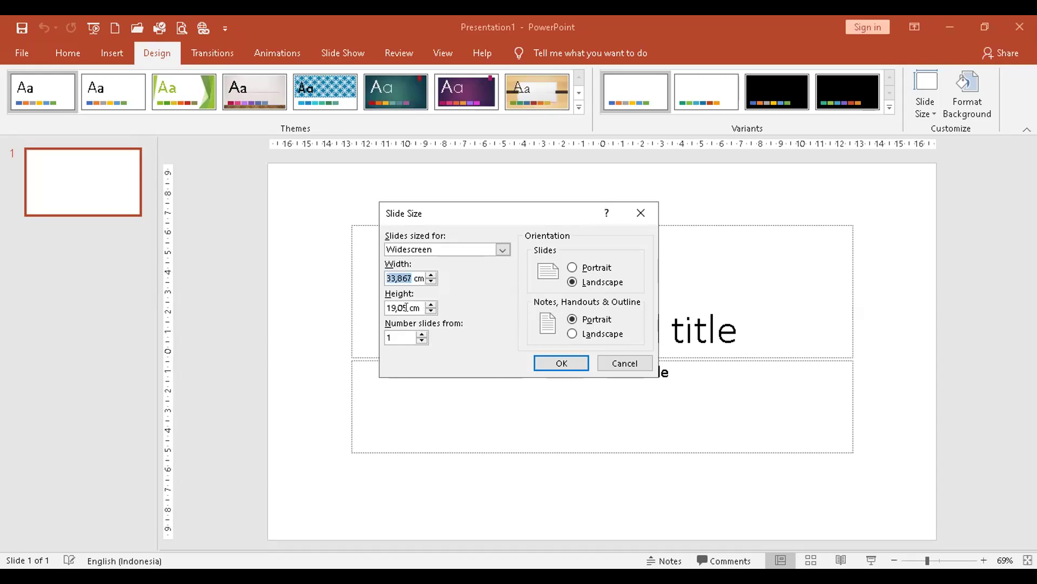
pyautogui.moveTo(408, 304); pyautogui.dragTo(359, 302)
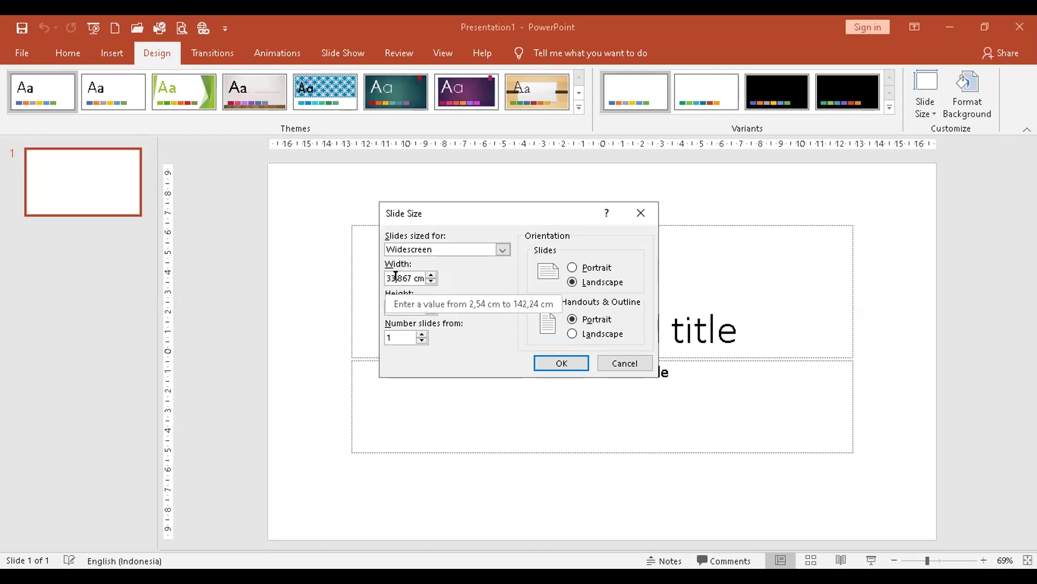
pyautogui.press('Tab')
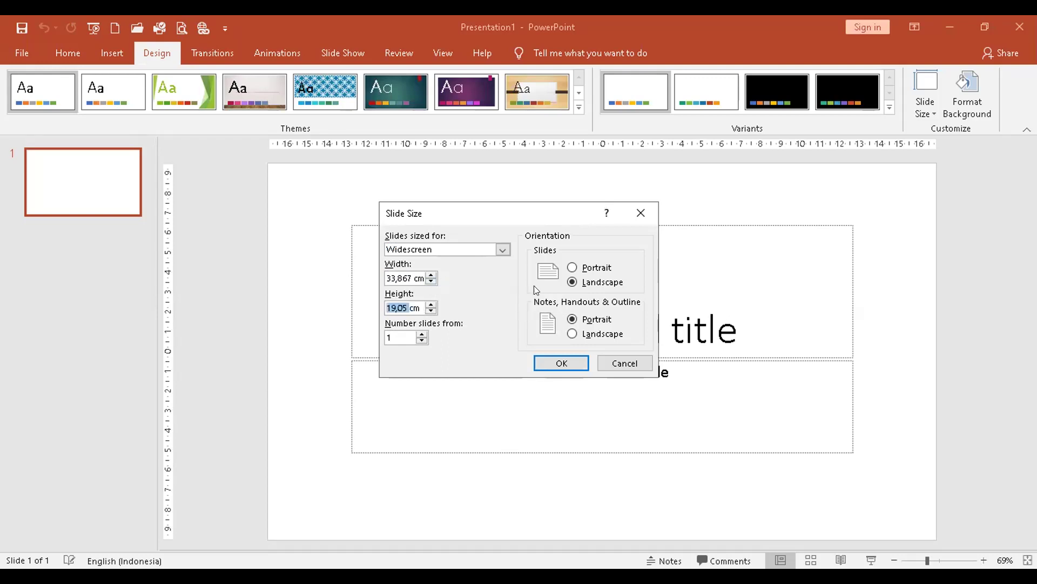
pyautogui.click(501, 251)
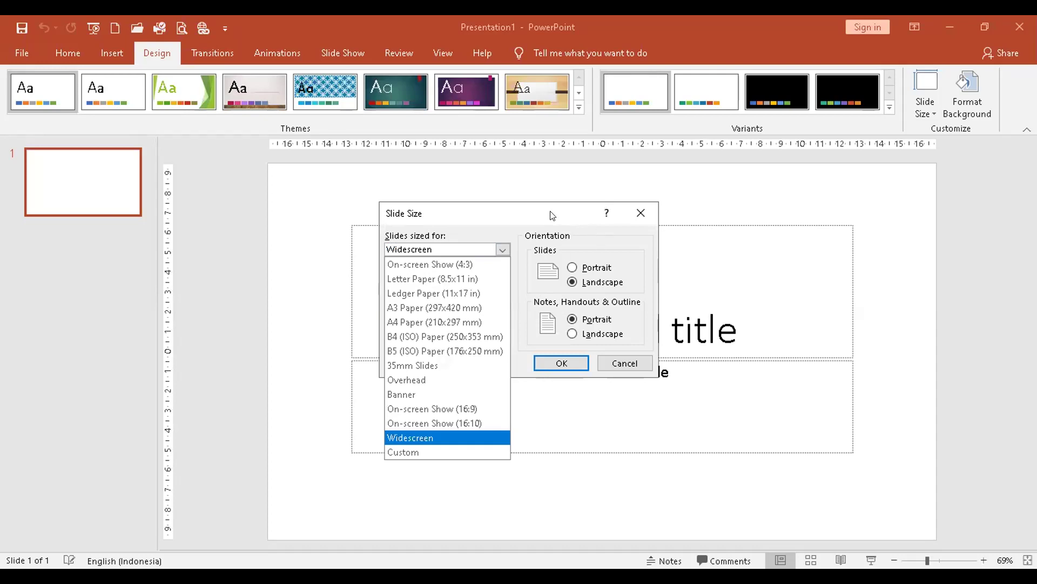
pyautogui.click(623, 346)
pyautogui.click(623, 362)
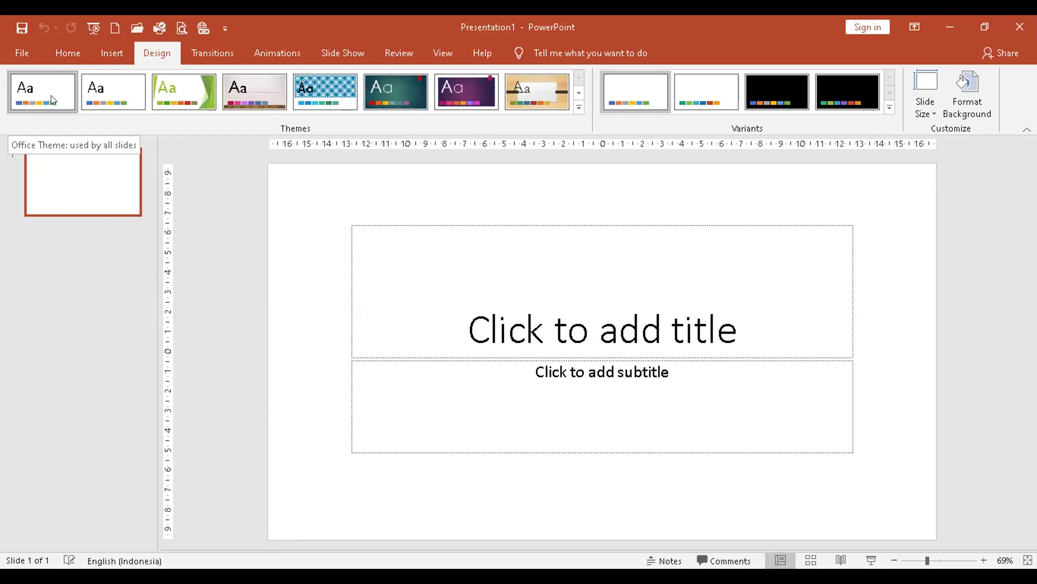
pyautogui.click(921, 111)
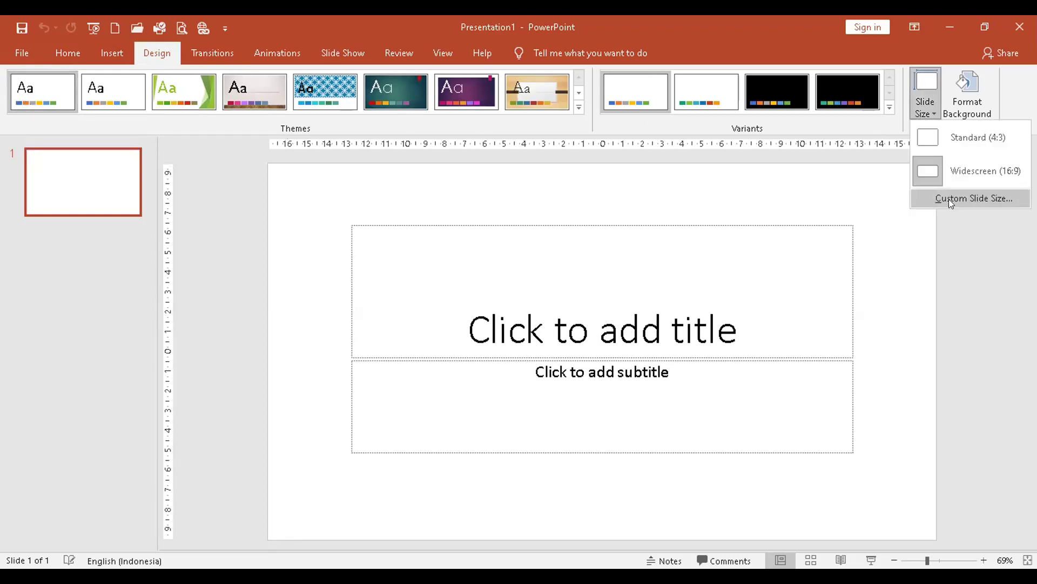
pyautogui.click(949, 199)
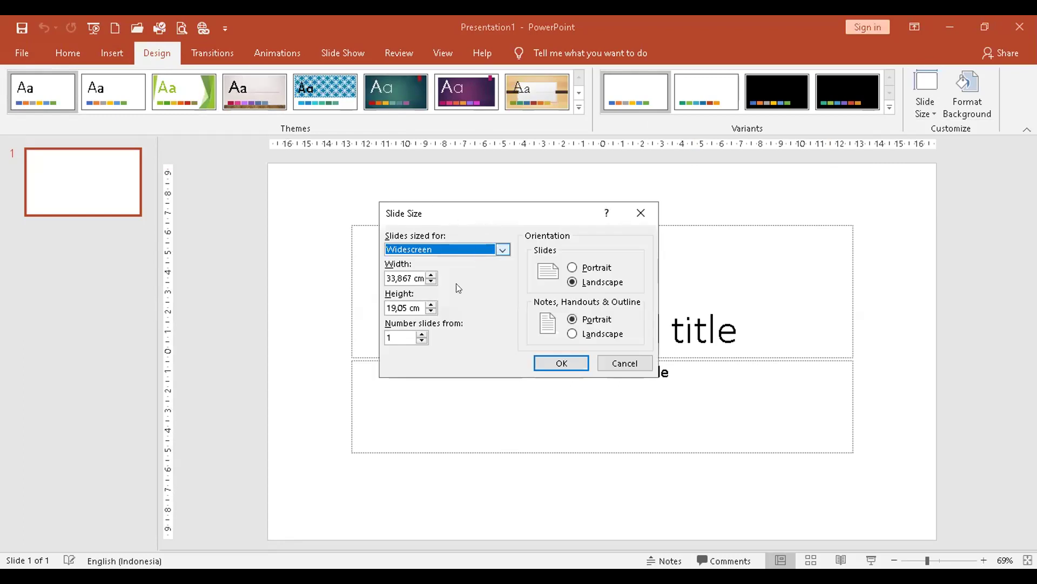
pyautogui.moveTo(456, 211); pyautogui.dragTo(401, 205)
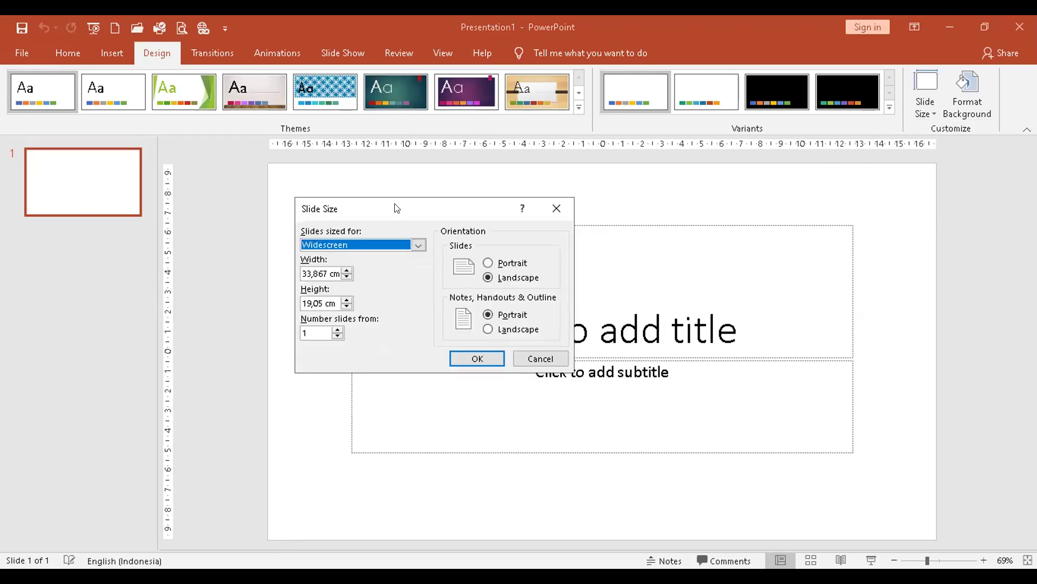
pyautogui.click(419, 246)
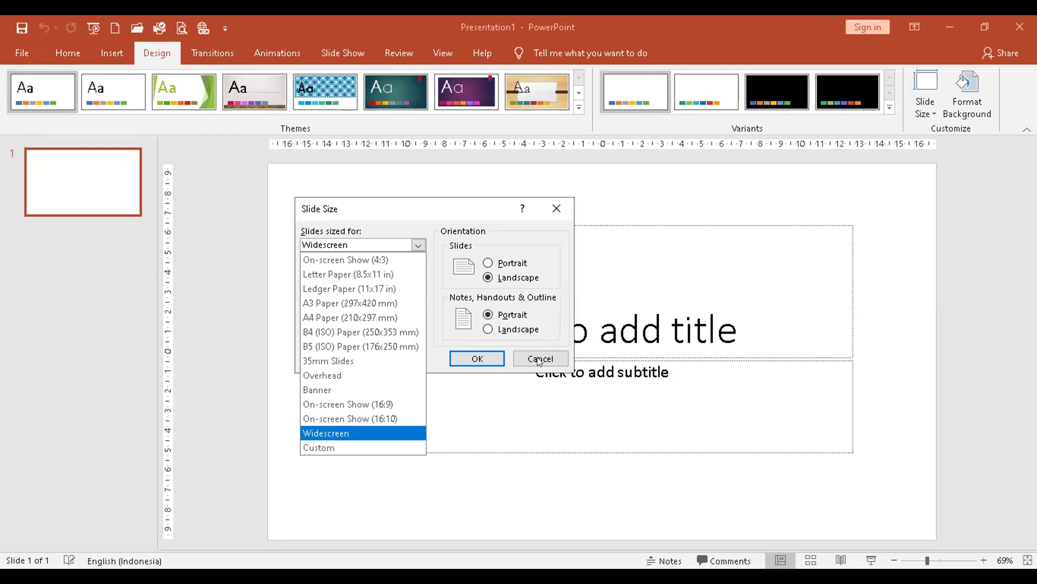
pyautogui.press('Escape')
pyautogui.press('Escape')
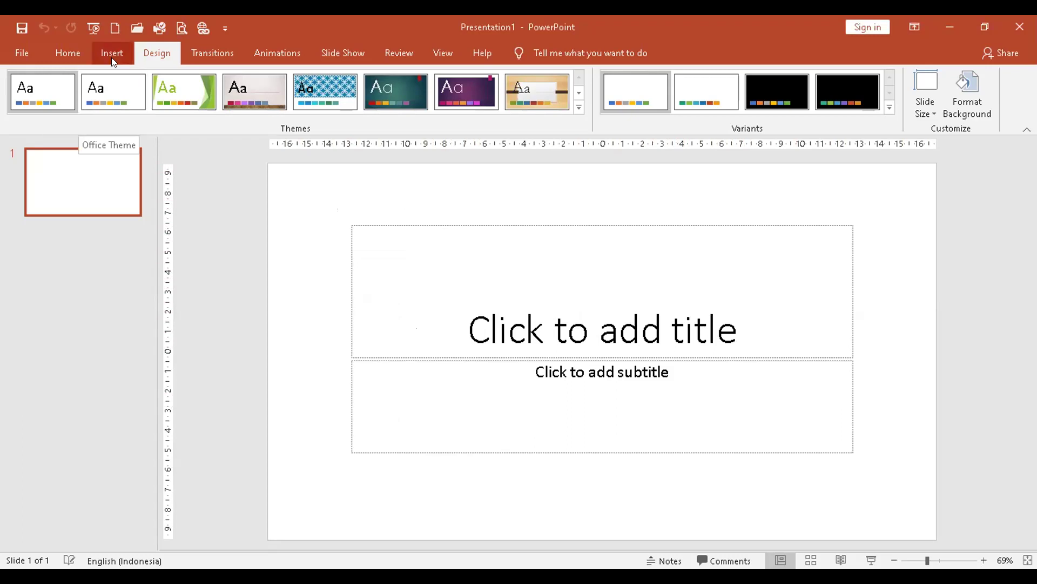
# Open the Home ribbon's Layout gallery of Office Theme layouts for the title slide
pyautogui.click(66, 57)
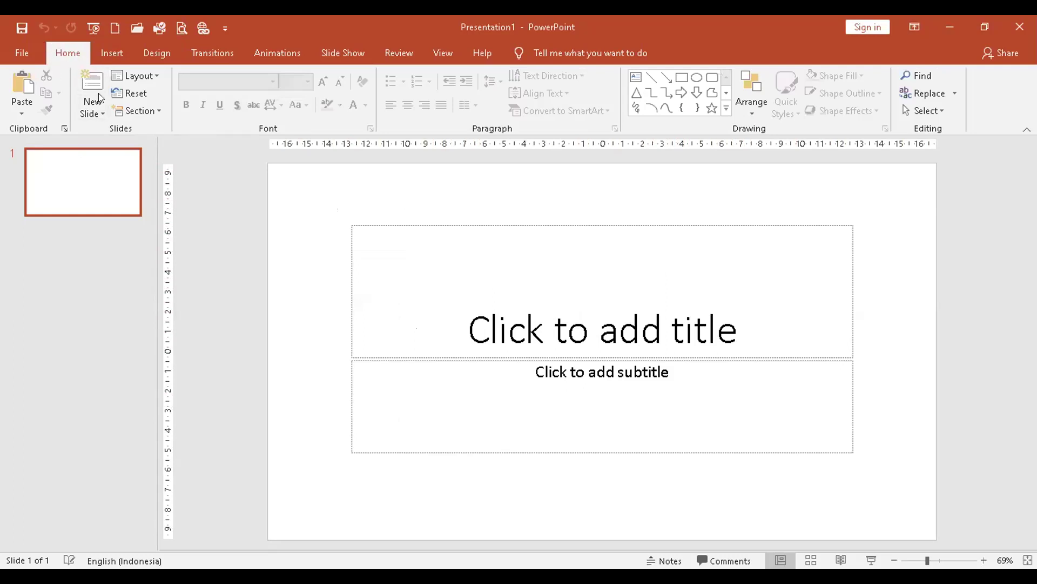
pyautogui.click(151, 81)
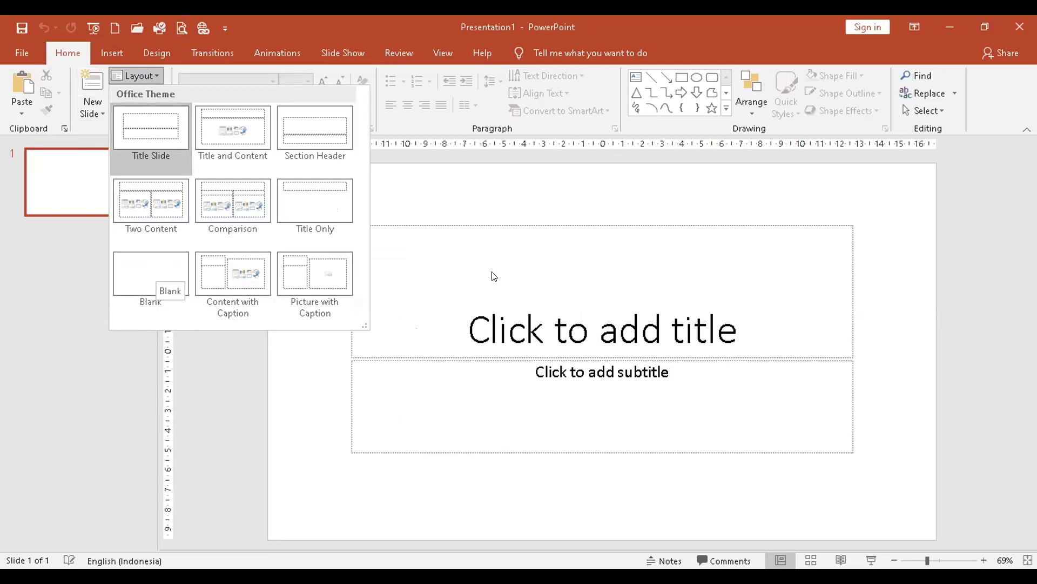
pyautogui.click(555, 326)
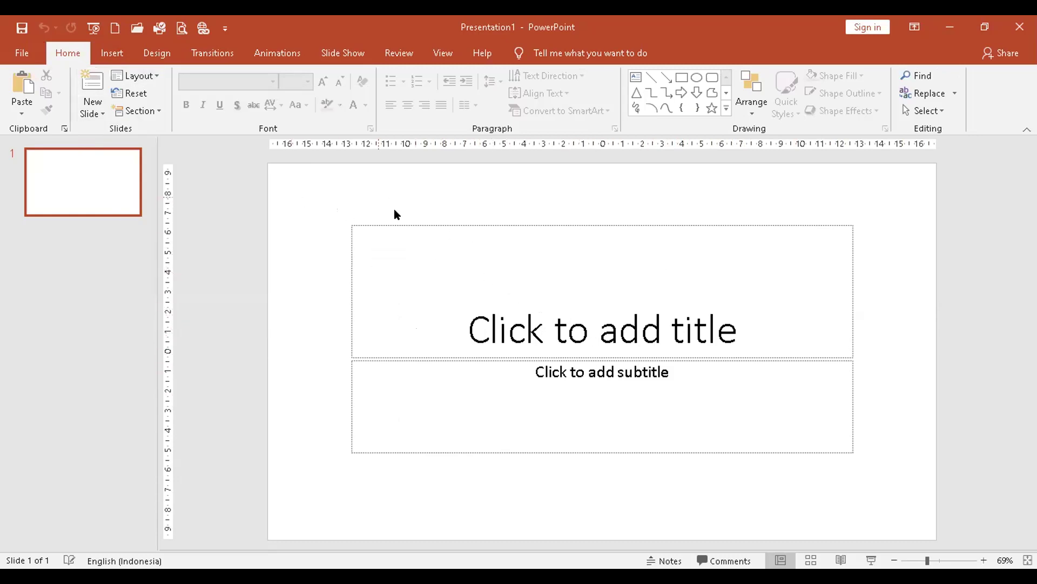
pyautogui.click(146, 79)
# Apply the Blank layout to slide 1, removing its title and subtitle placeholders
pyautogui.click(178, 280)
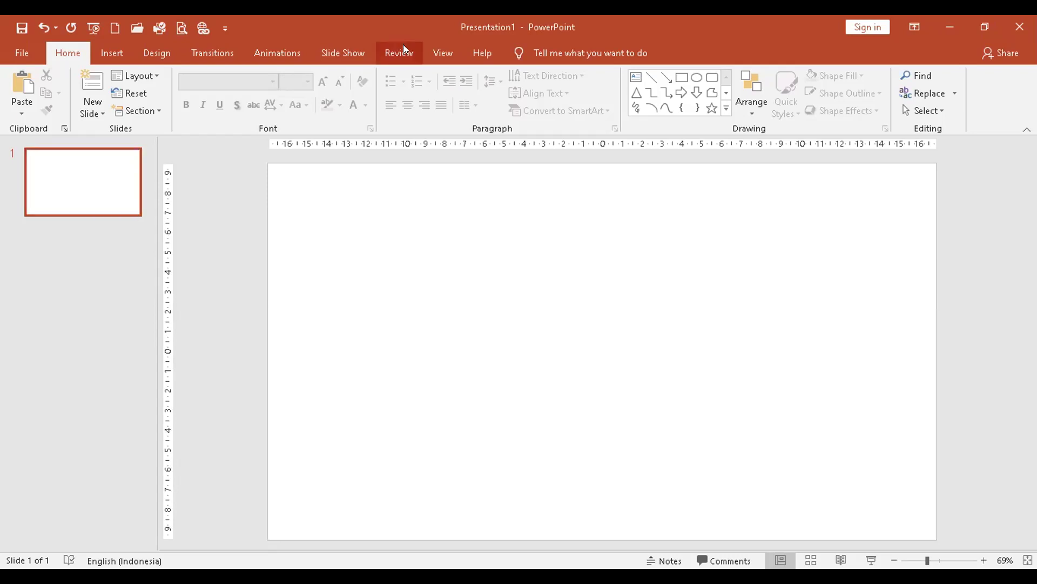
# Reapply the Blank layout to slide 1 from the Home ribbon, then show the View options
pyautogui.click(442, 52)
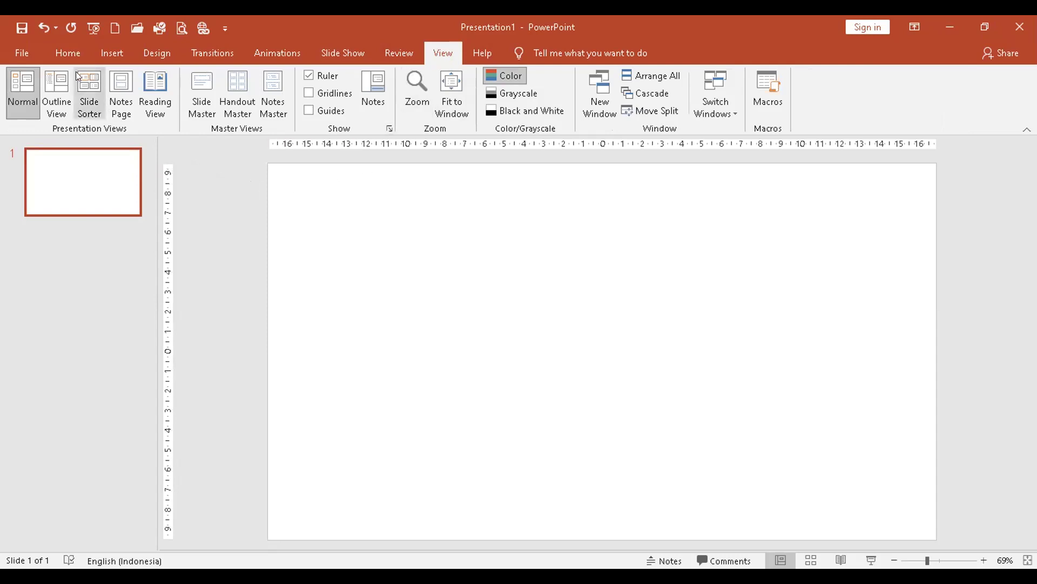
pyautogui.click(66, 52)
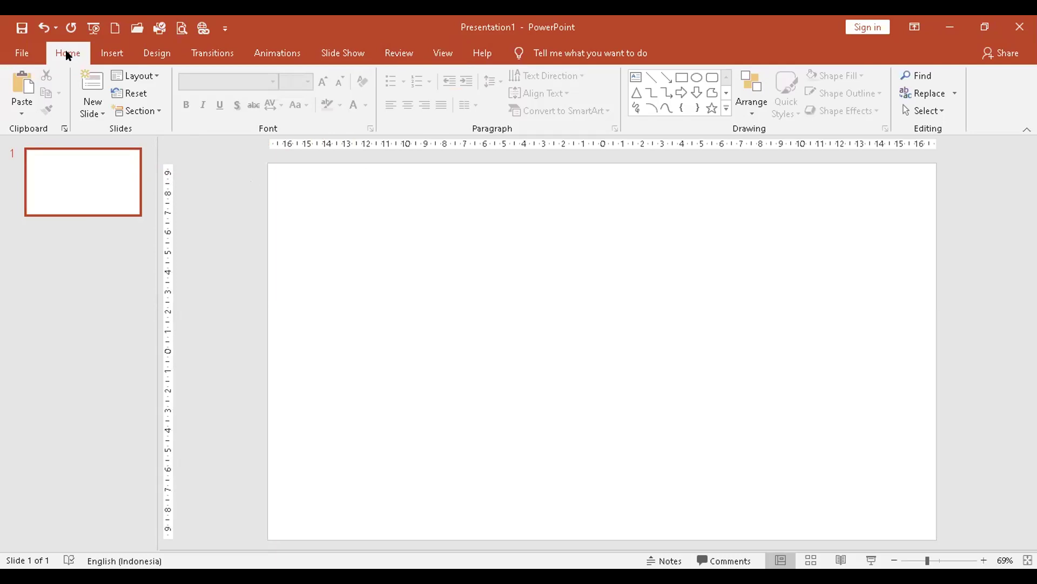
pyautogui.click(146, 78)
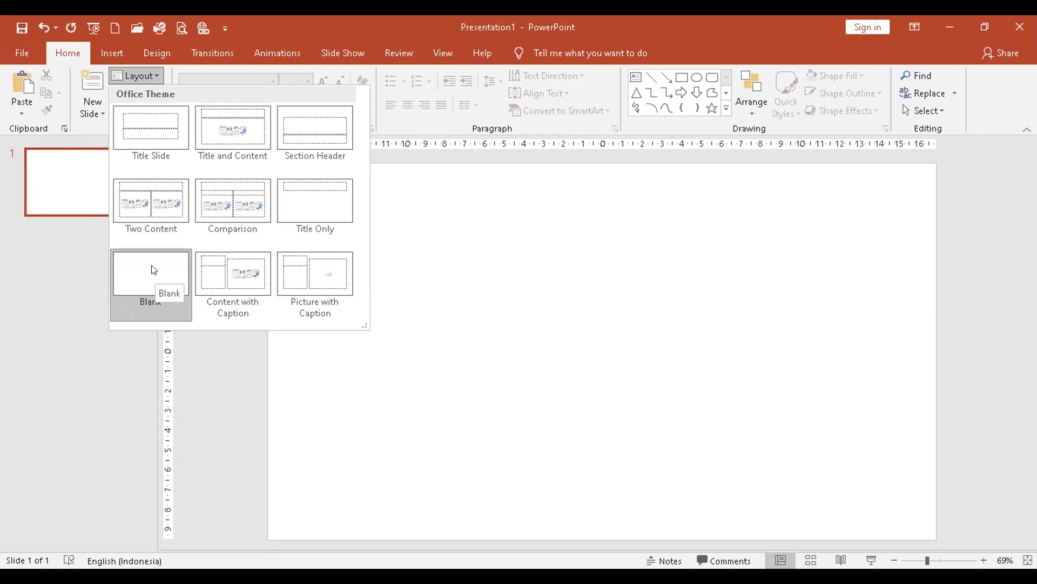
pyautogui.click(457, 253)
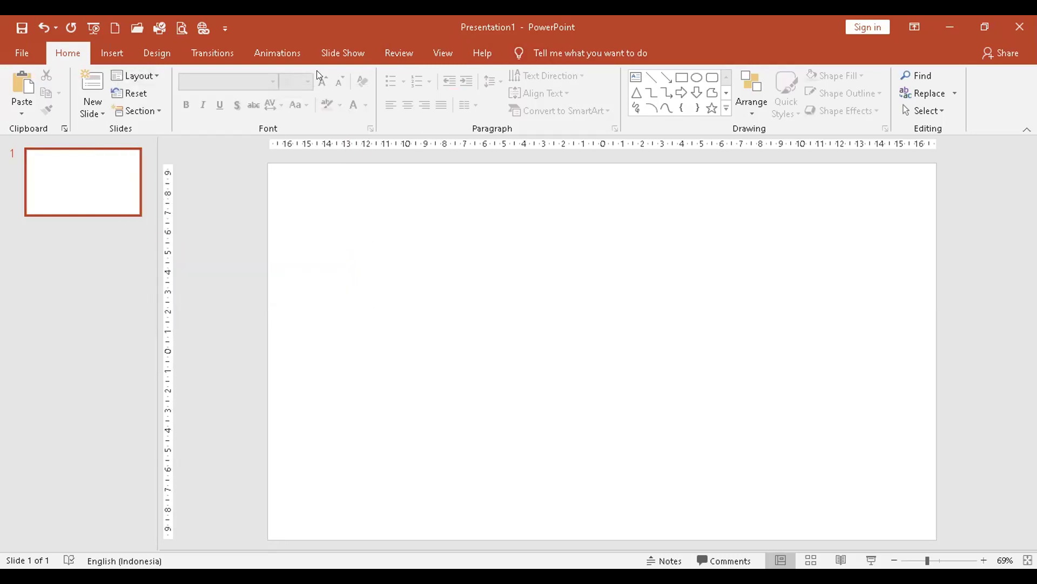
pyautogui.click(442, 54)
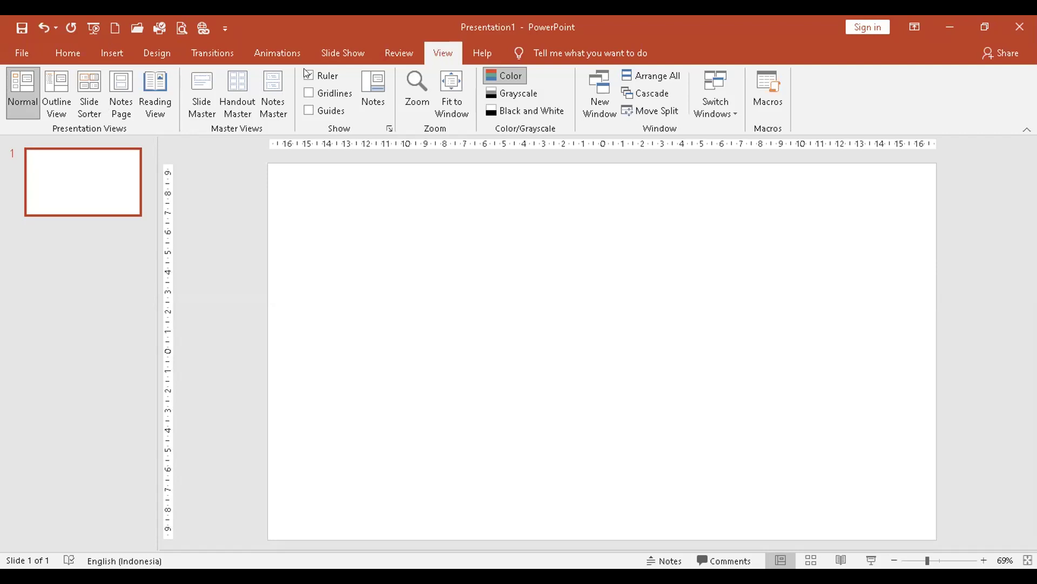
# Switch to Slide Master view and select the Title Slide Layout beneath the master
pyautogui.click(197, 86)
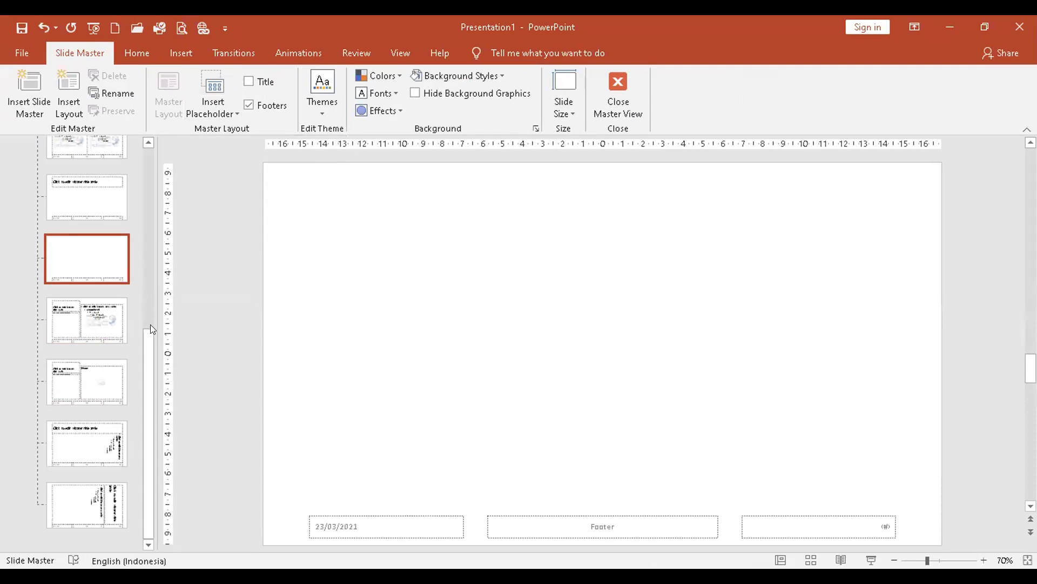
pyautogui.press('Up')
pyautogui.press('Up')
pyautogui.press('Up')
pyautogui.press('Up')
pyautogui.press('Up')
pyautogui.press('Up')
pyautogui.press('Up')
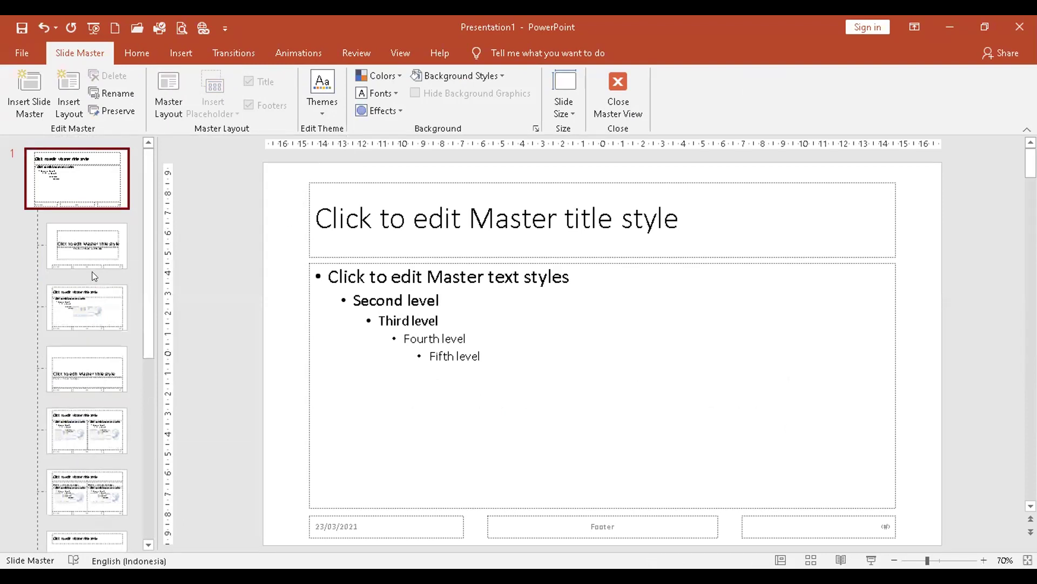
pyautogui.click(100, 248)
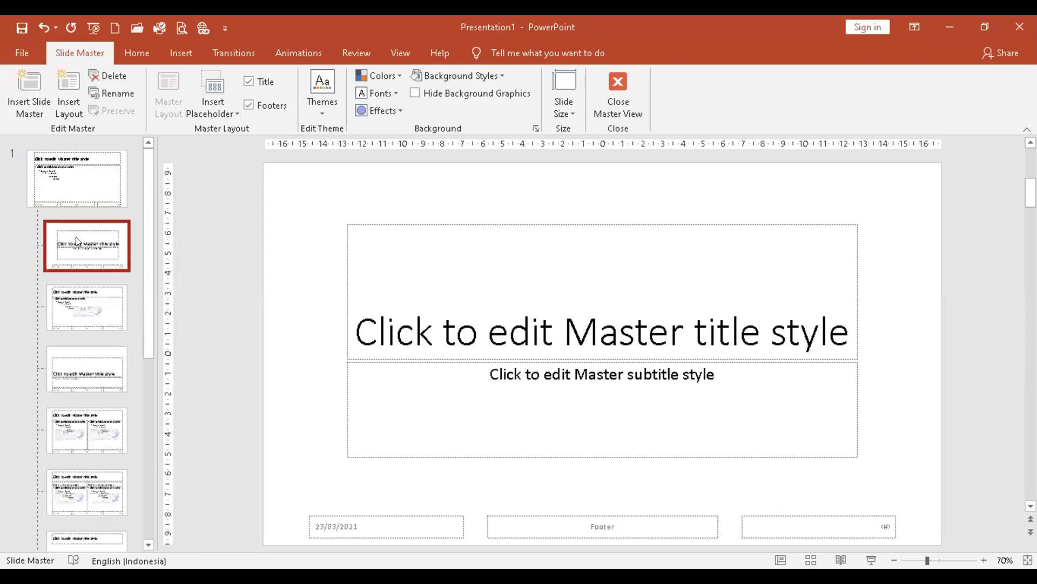
pyautogui.click(65, 160)
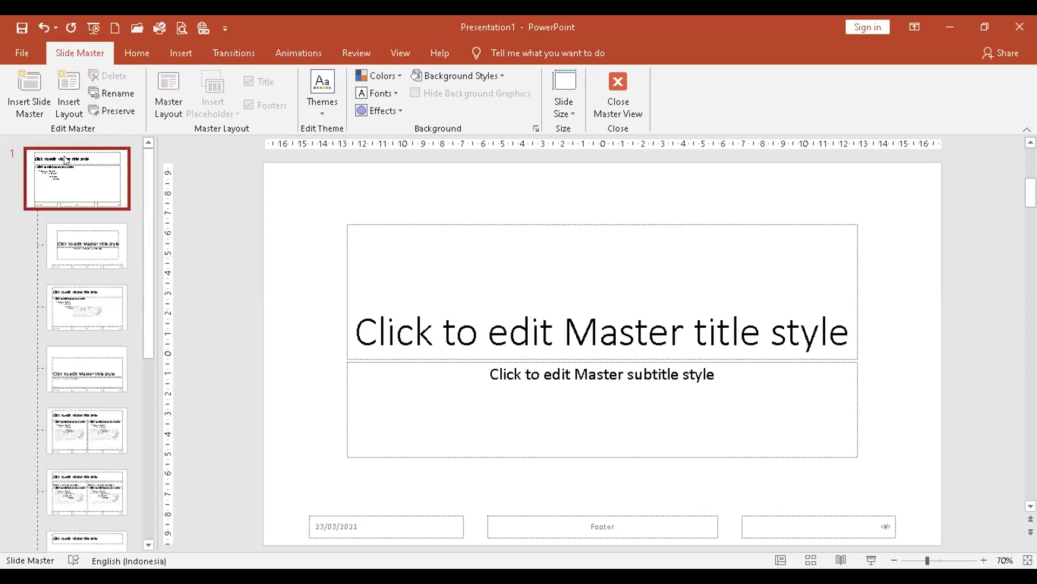
pyautogui.click(87, 243)
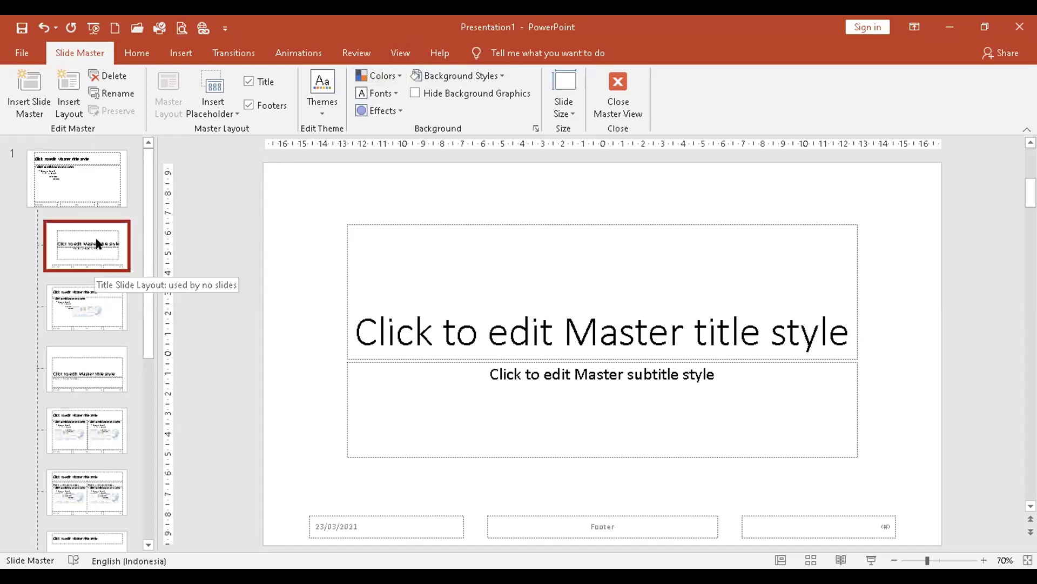
pyautogui.click(613, 80)
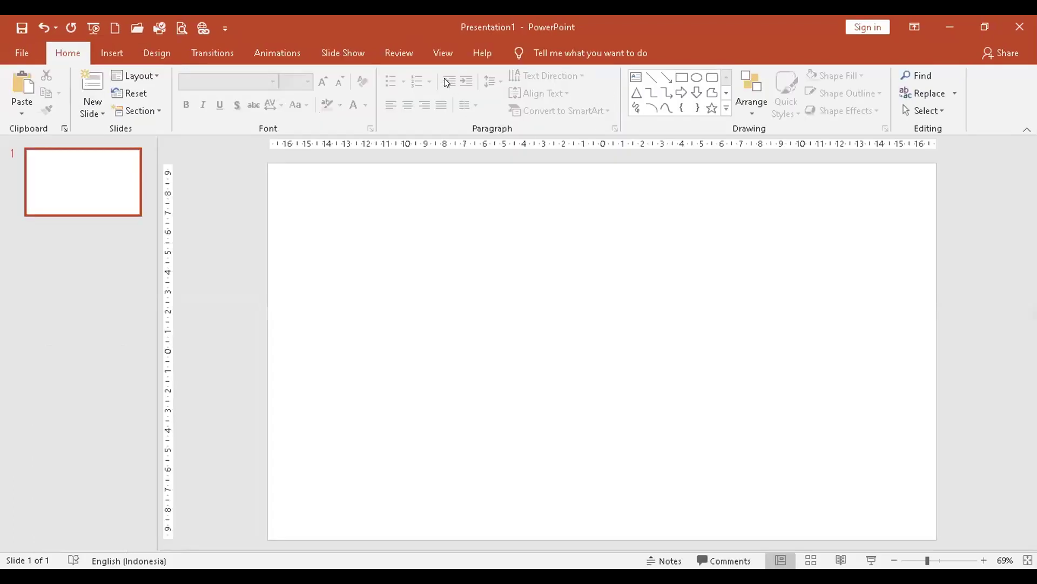
pyautogui.click(440, 54)
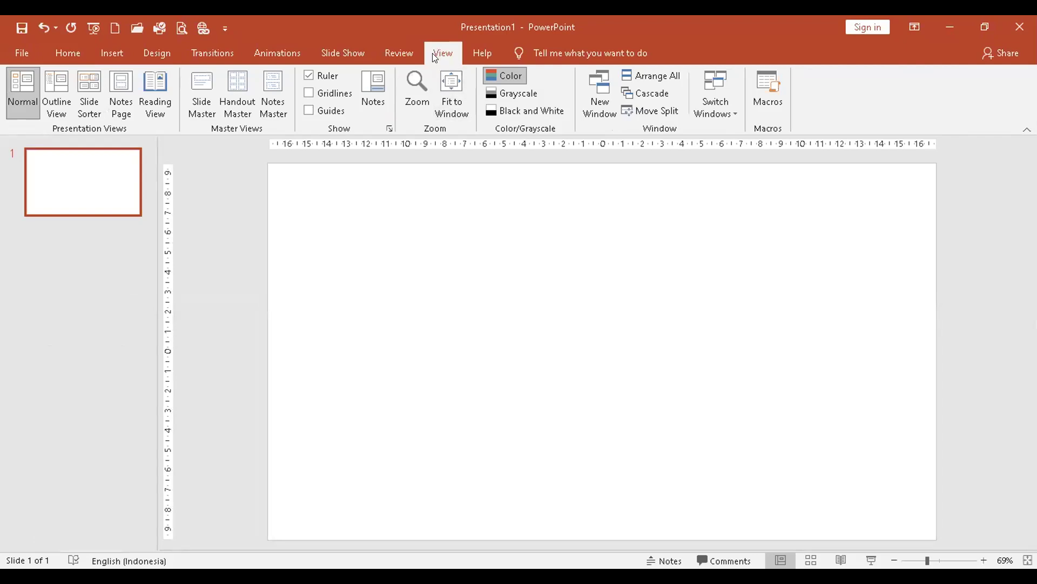
pyautogui.click(199, 86)
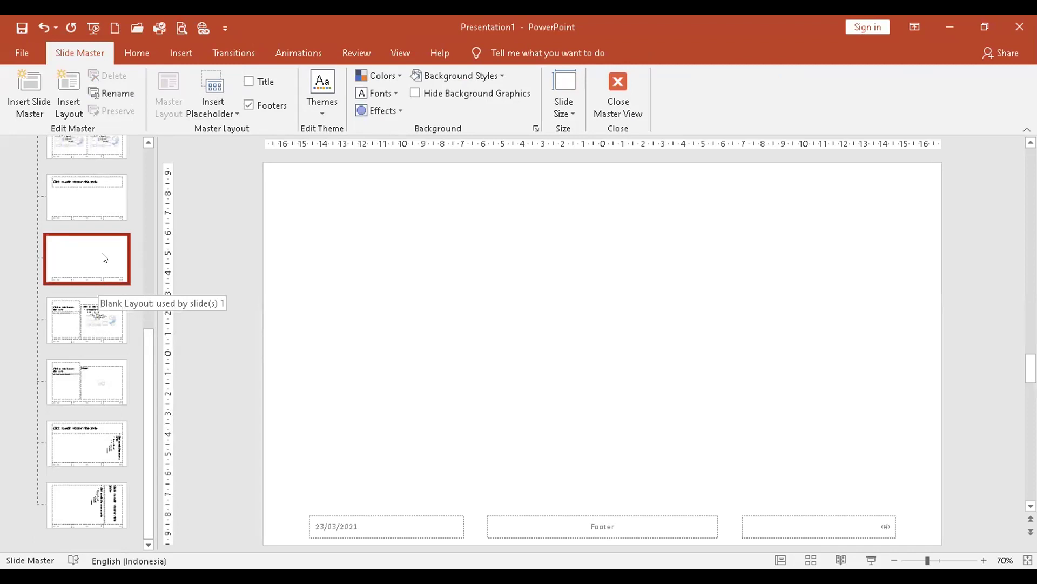
pyautogui.scroll(6, 104, 257)
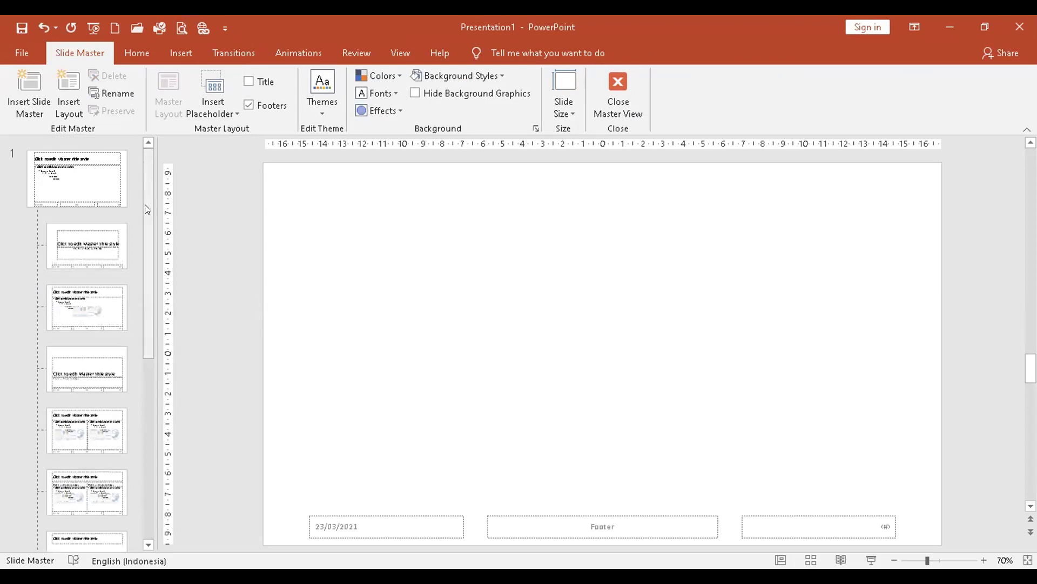
pyautogui.click(101, 237)
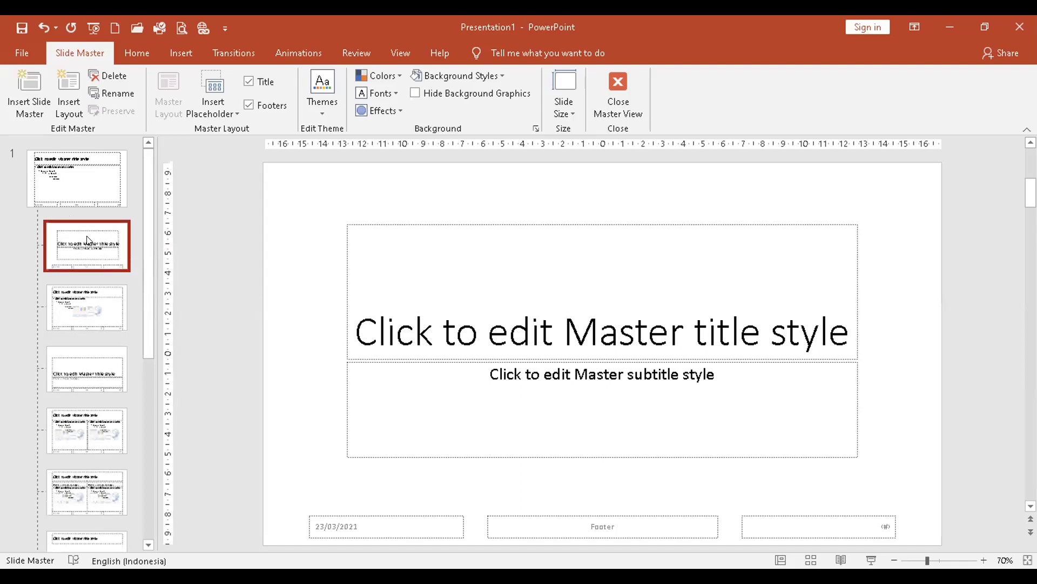
# Cut the title and subtitle placeholders from the Title Slide layout
pyautogui.moveTo(230, 174)
pyautogui.mouseDown()
pyautogui.moveTo(406, 279)
pyautogui.moveTo(641, 363)
pyautogui.moveTo(845, 463)
pyautogui.moveTo(907, 520)
pyautogui.moveTo(963, 543)
pyautogui.moveTo(952, 539)
pyautogui.mouseUp()
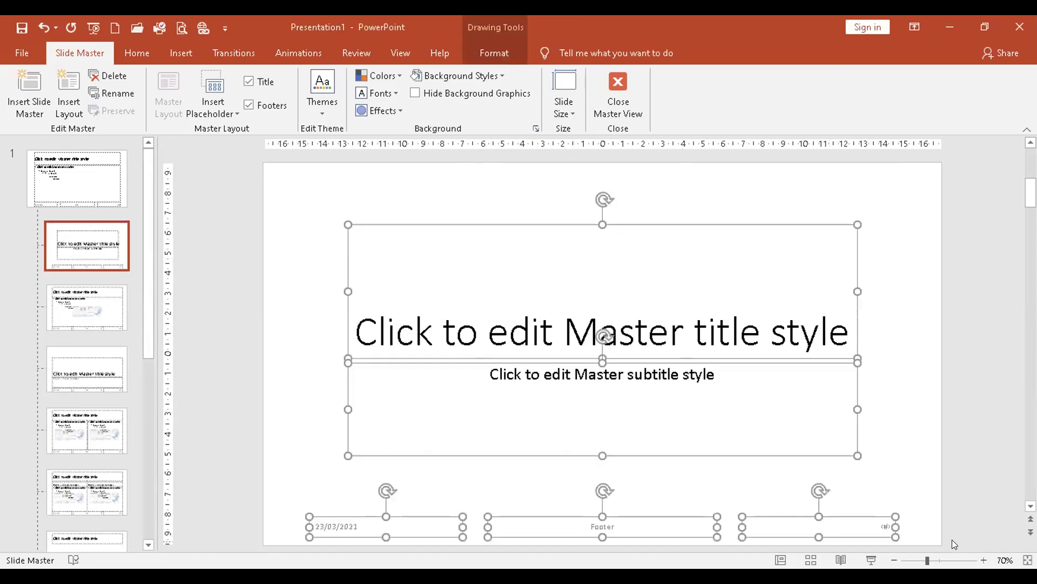
pyautogui.click(918, 398)
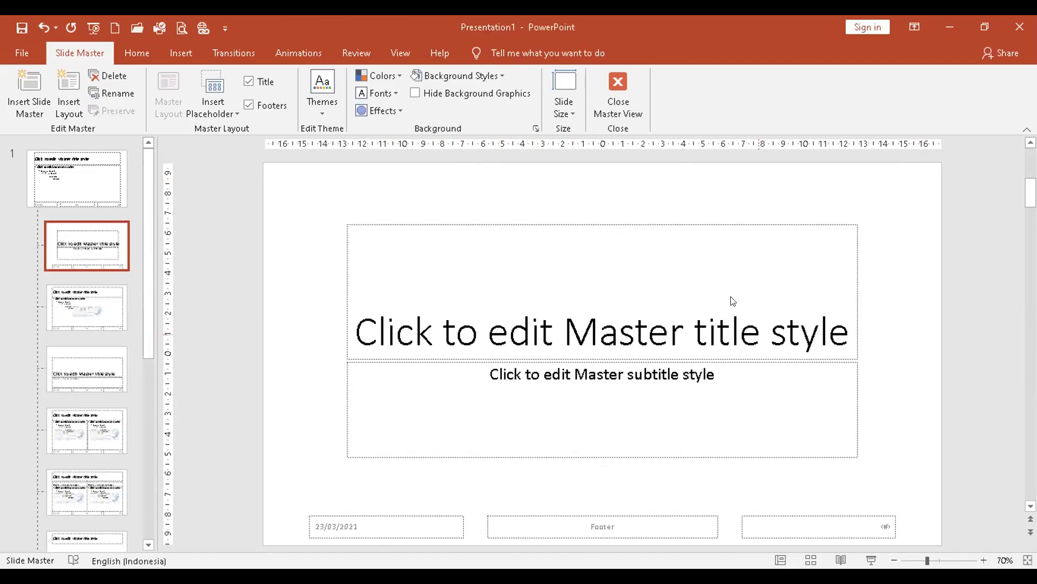
pyautogui.click(717, 222)
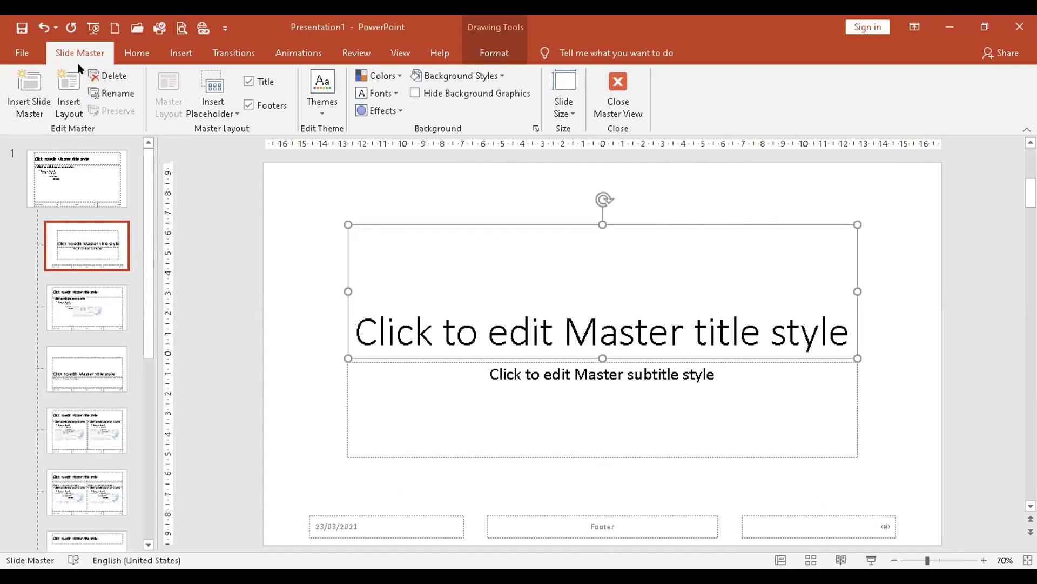
pyautogui.click(128, 53)
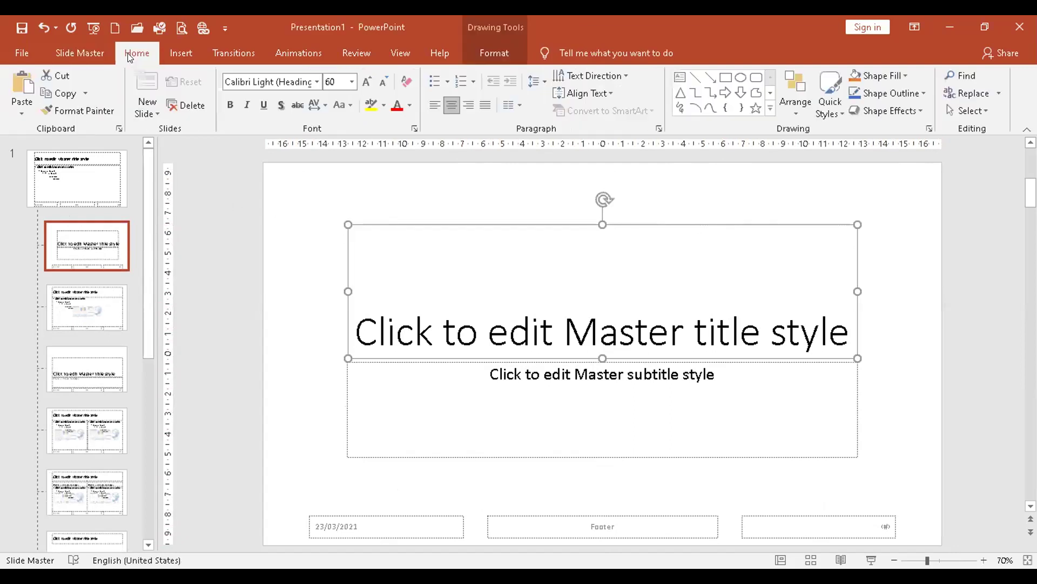
pyautogui.click(61, 75)
pyautogui.click(419, 361)
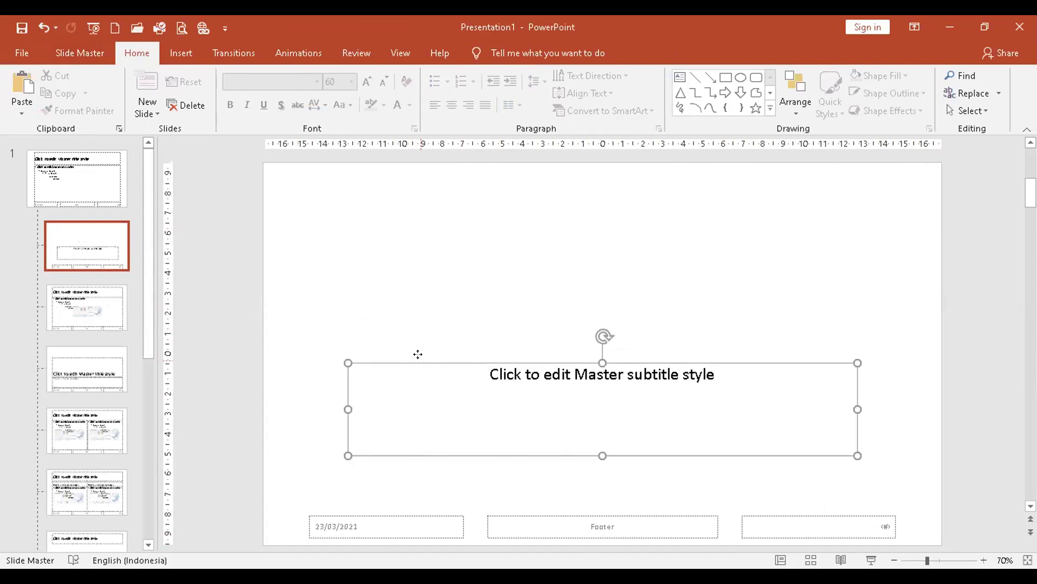
pyautogui.click(46, 77)
# Cut the date and footer placeholders, then select the slide-number placeholder
pyautogui.click(372, 522)
pyautogui.click(54, 75)
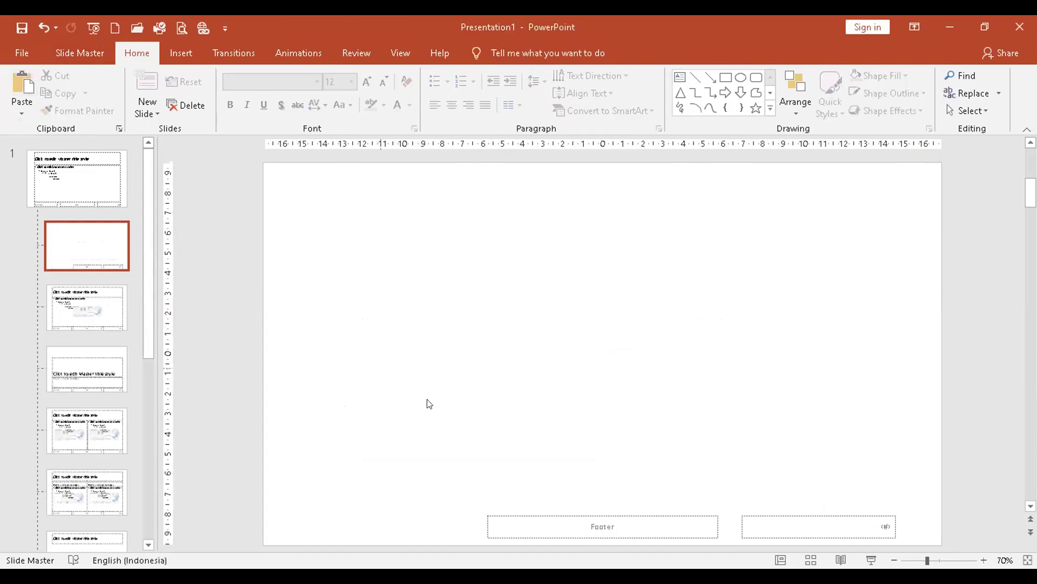
pyautogui.click(557, 518)
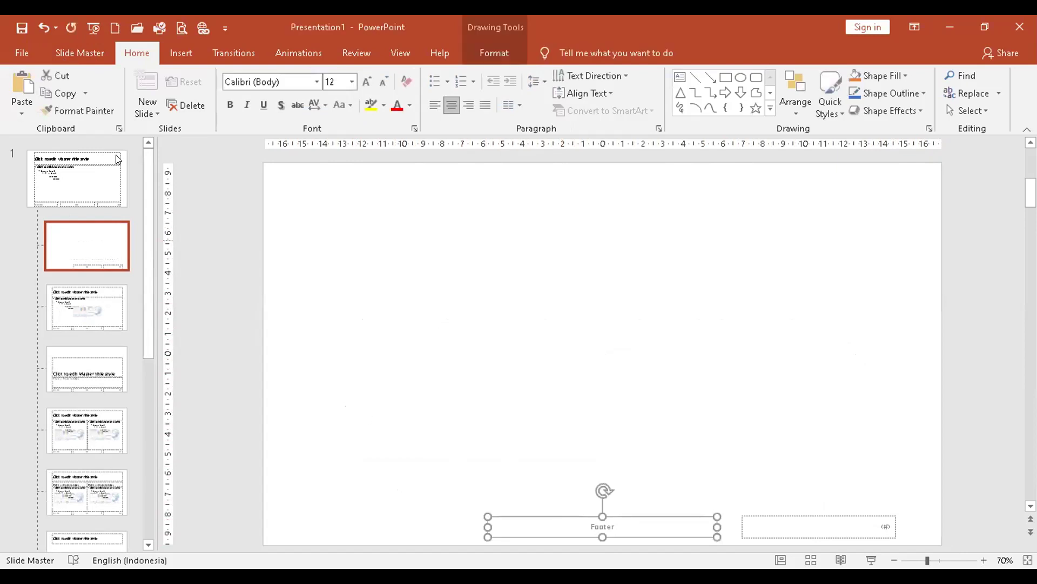
pyautogui.click(62, 78)
pyautogui.click(760, 512)
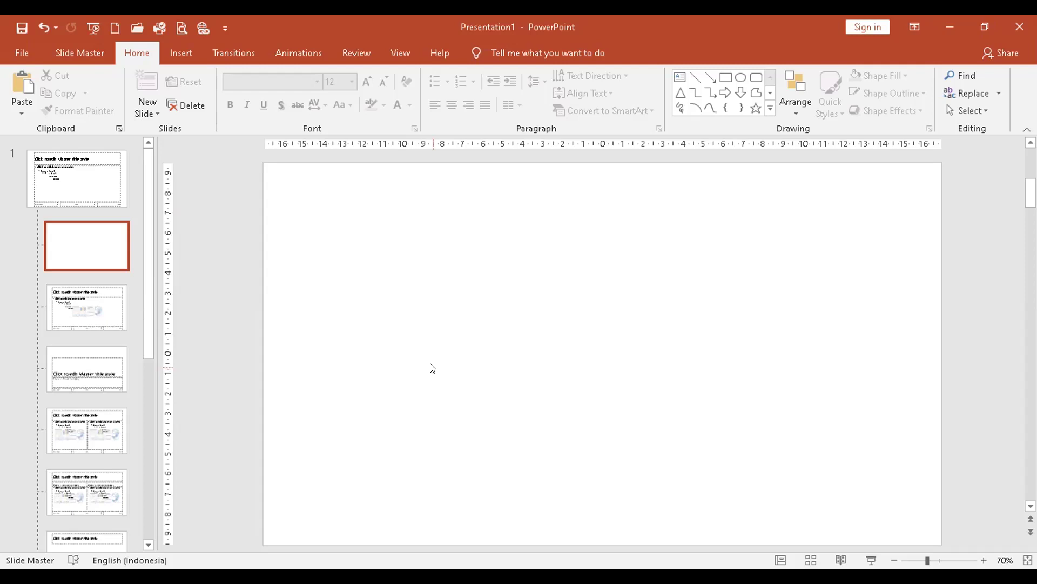
# Marquee-select every placeholder on the Title and Content layout and cut them all
pyautogui.click(87, 307)
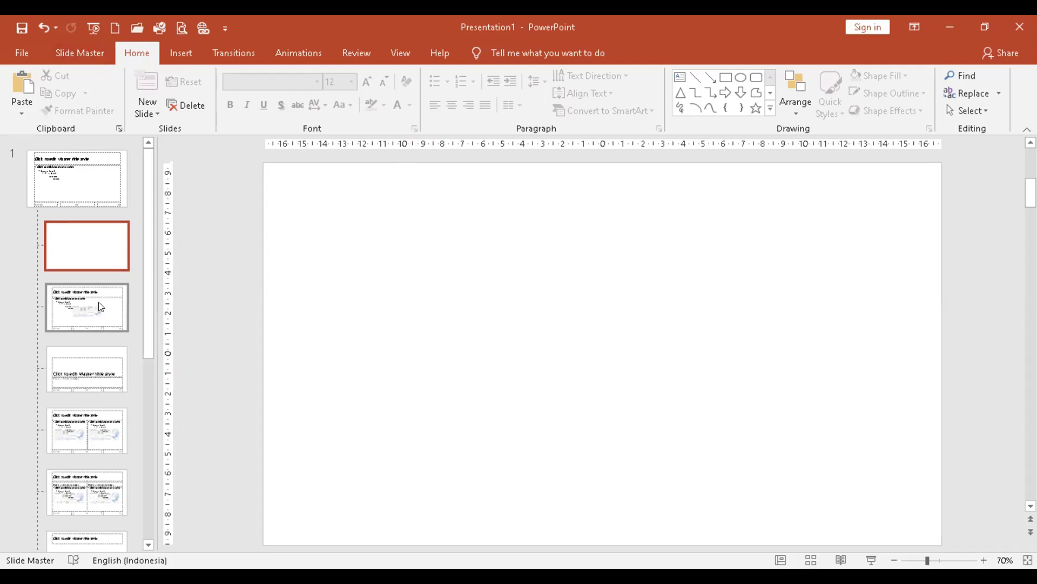
pyautogui.moveTo(261, 171); pyautogui.dragTo(940, 561)
pyautogui.click(258, 164)
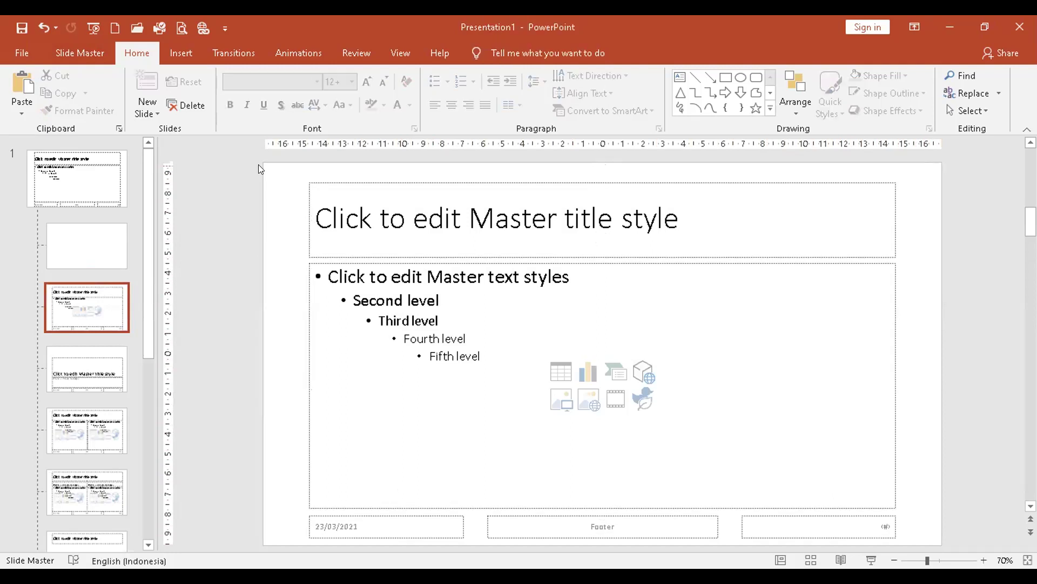
pyautogui.moveTo(243, 162); pyautogui.dragTo(924, 549)
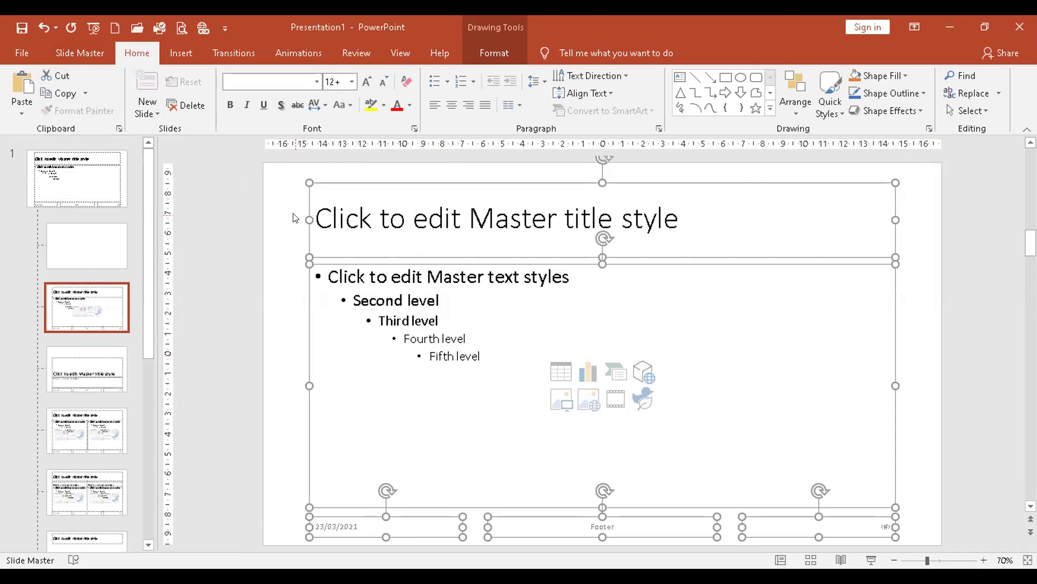
pyautogui.click(54, 76)
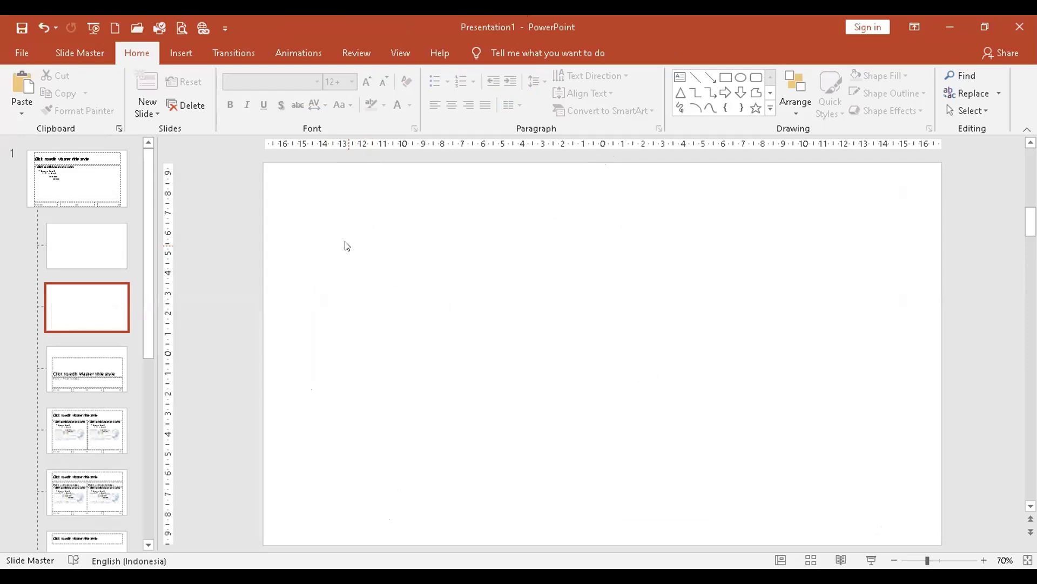
pyautogui.click(111, 244)
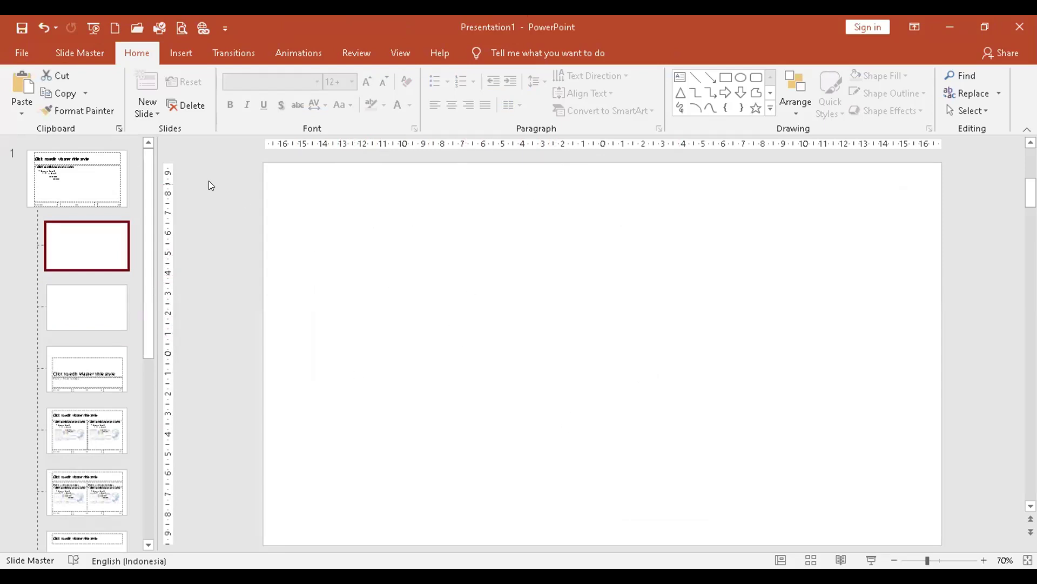
# Dismiss the Insert Pictures source options and return to the blank second layout
pyautogui.click(186, 53)
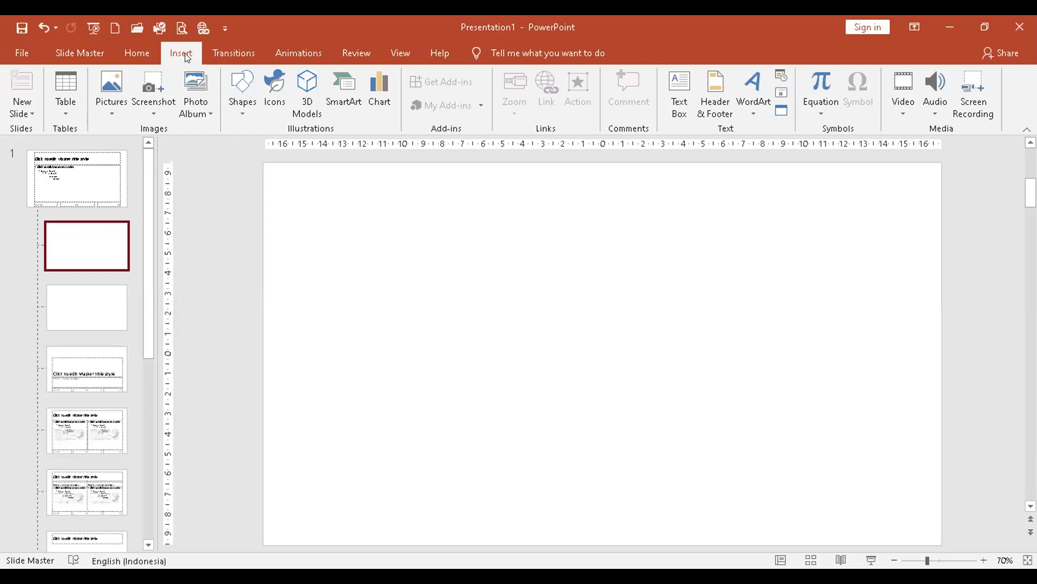
pyautogui.click(111, 83)
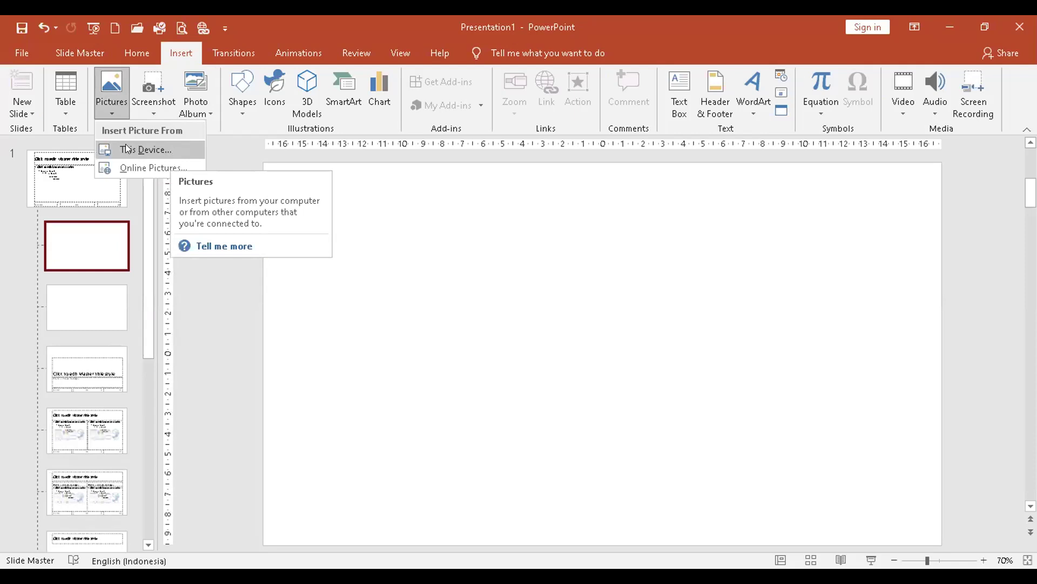
pyautogui.click(82, 245)
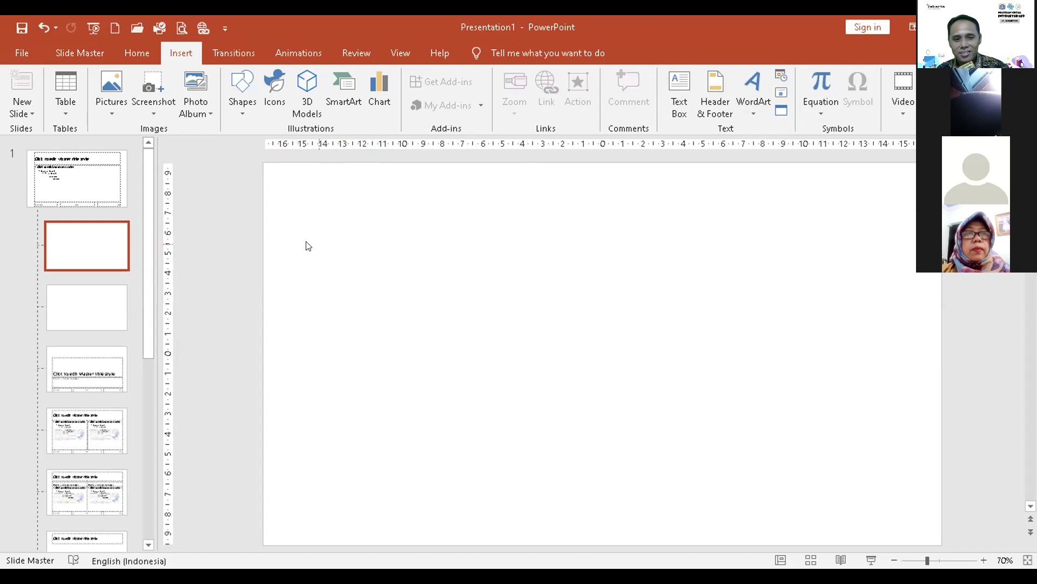
# Delete the title placeholder from the Section Header layout
pyautogui.click(110, 372)
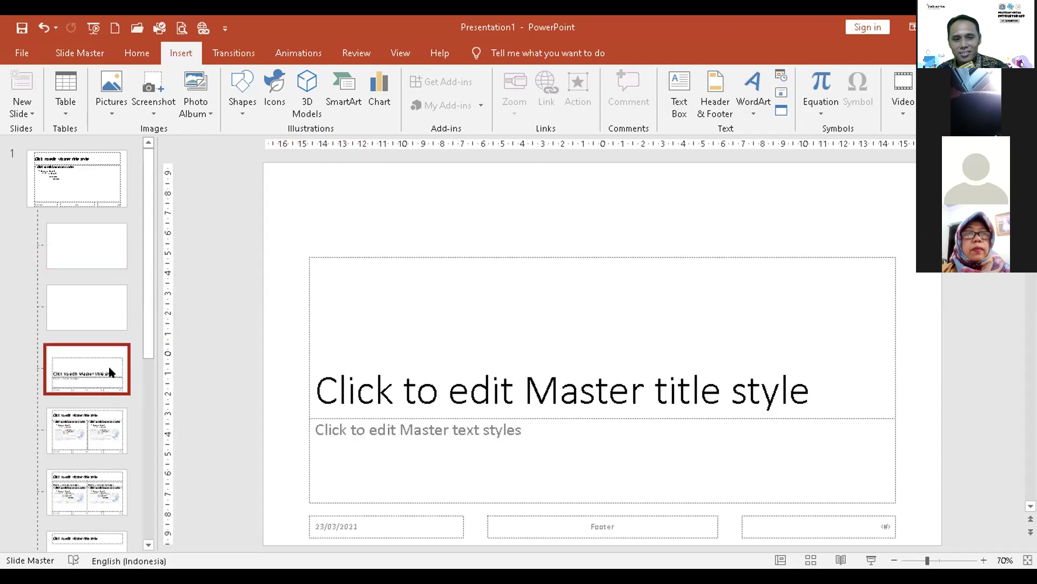
pyautogui.click(377, 258)
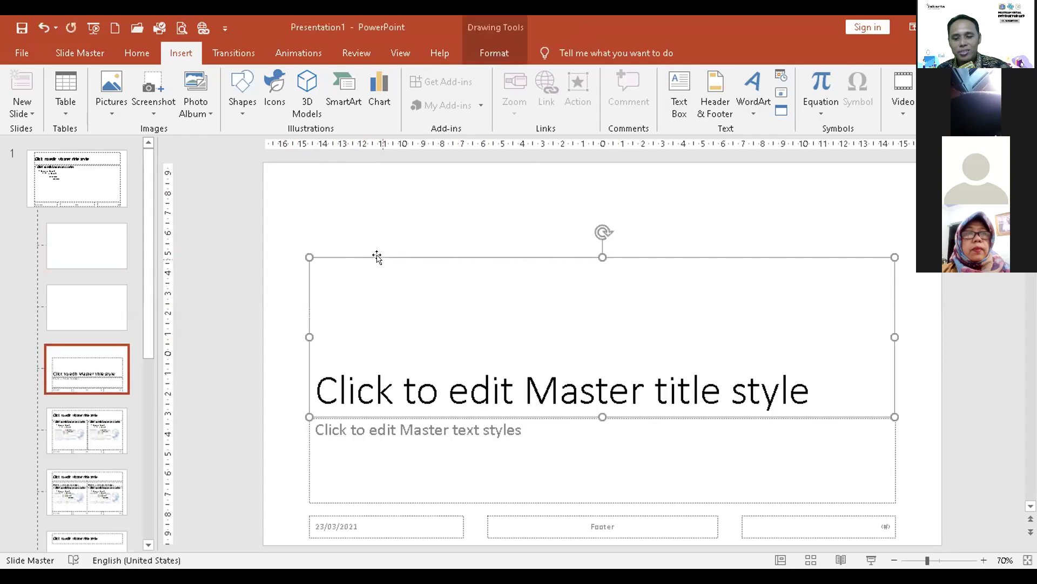
pyautogui.press('Delete')
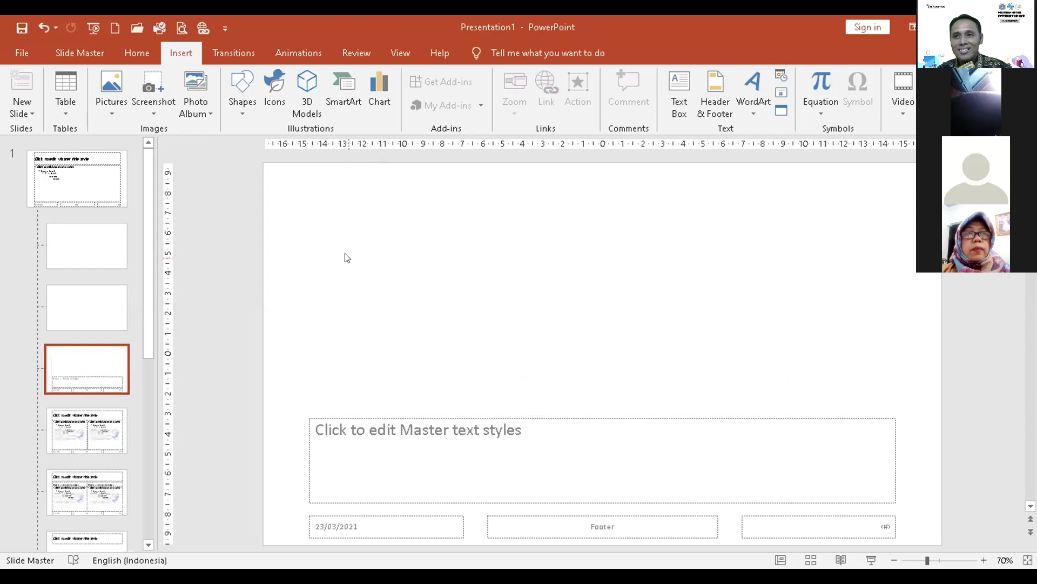
# Inspect the Section Header text placeholder without changes, then return to the blank second layout
pyautogui.click(116, 245)
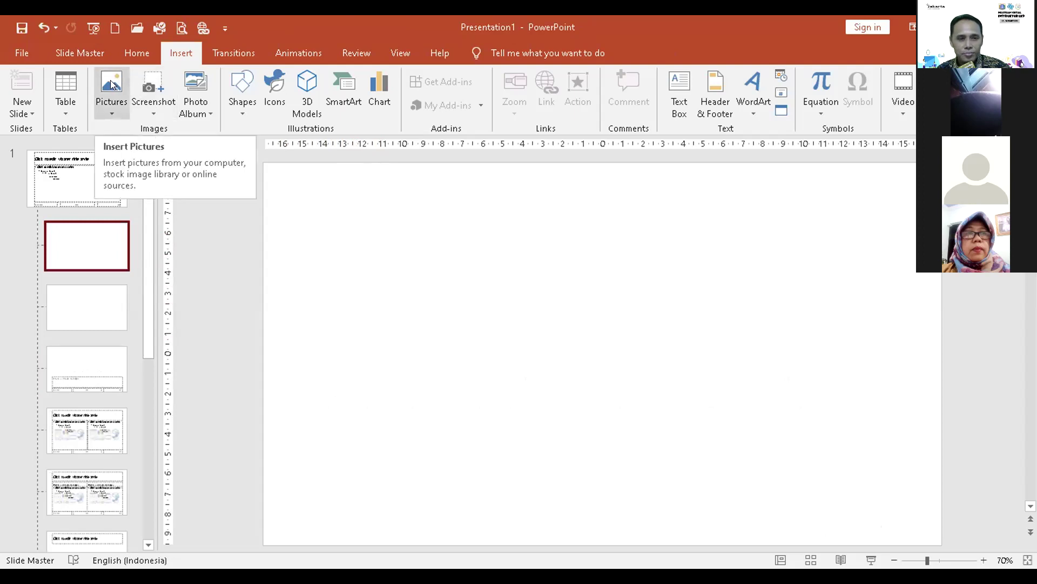
pyautogui.click(114, 302)
pyautogui.click(106, 351)
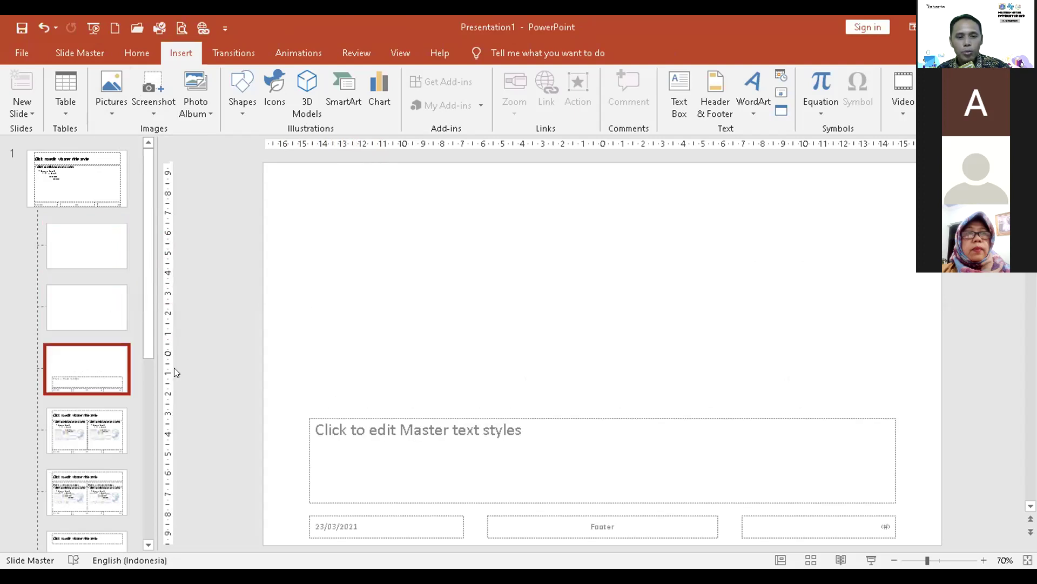
pyautogui.click(409, 413)
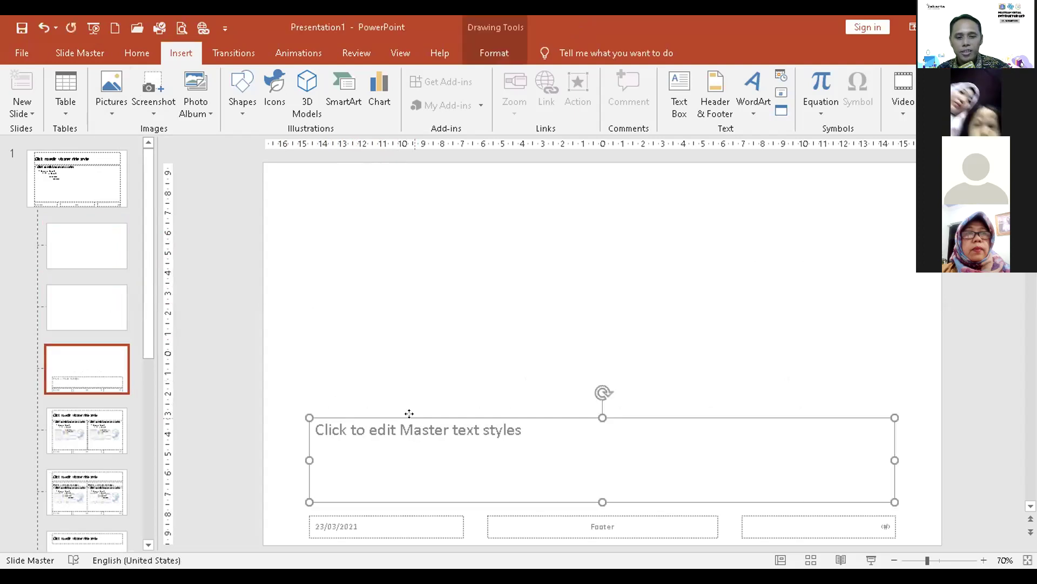
pyautogui.rightClick(414, 418)
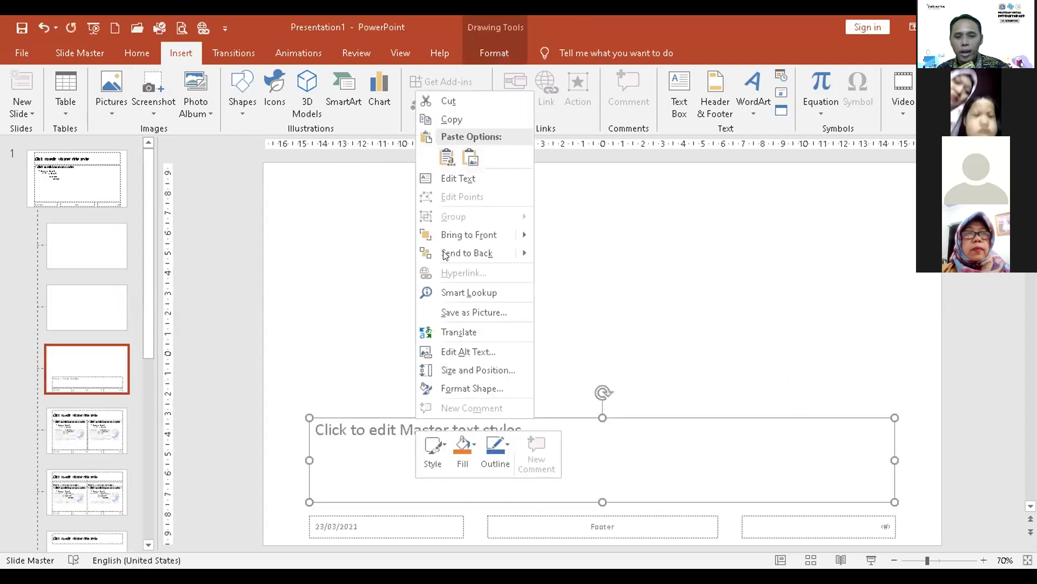
pyautogui.click(377, 415)
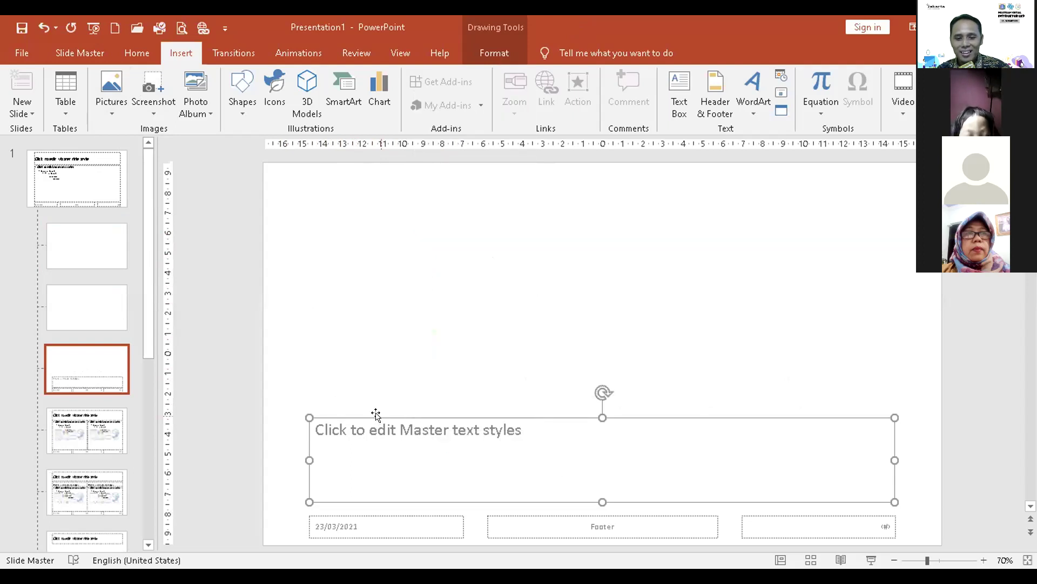
pyautogui.click(80, 233)
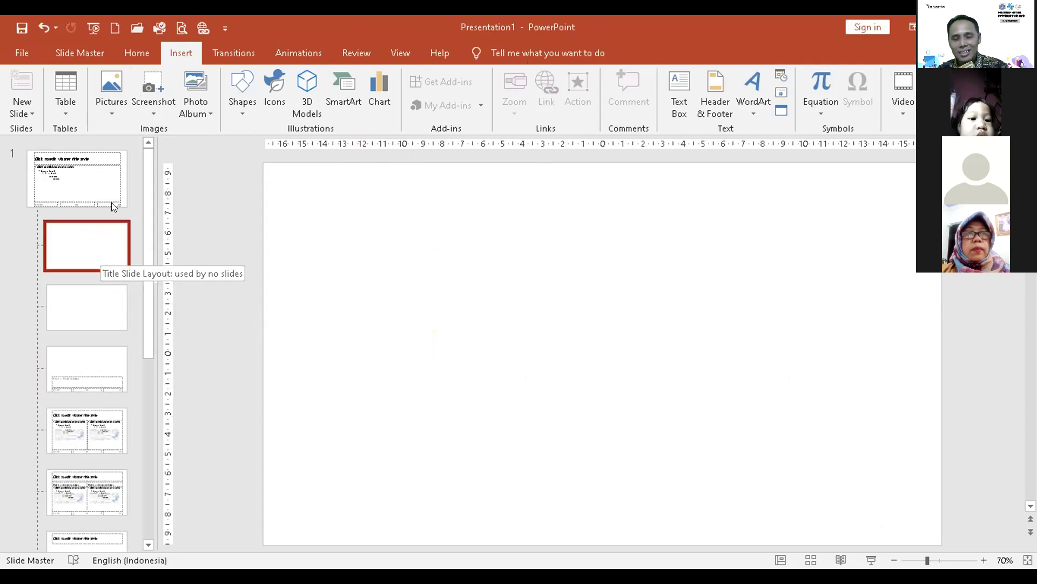
pyautogui.click(112, 79)
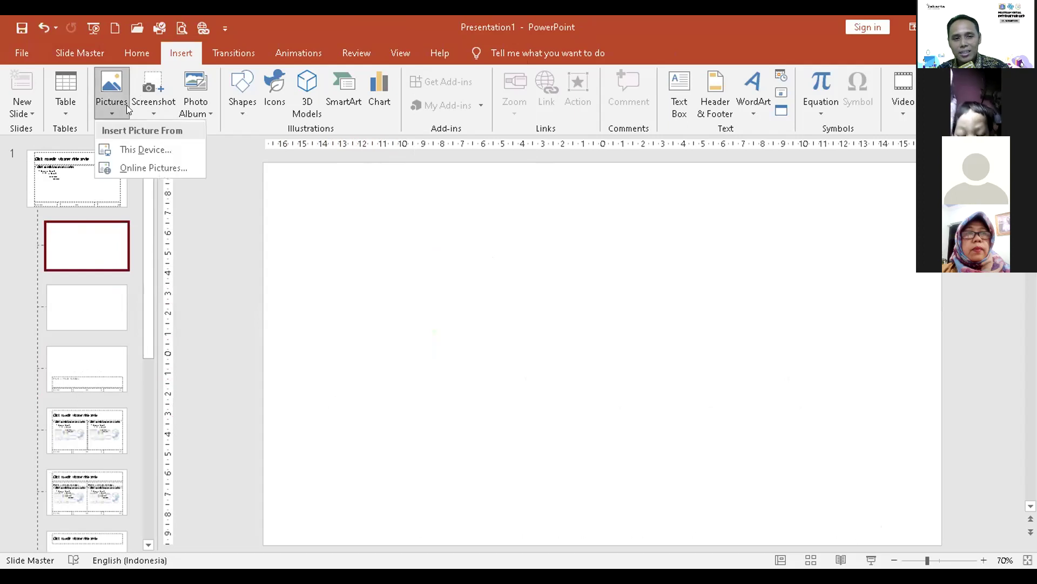
pyautogui.click(150, 149)
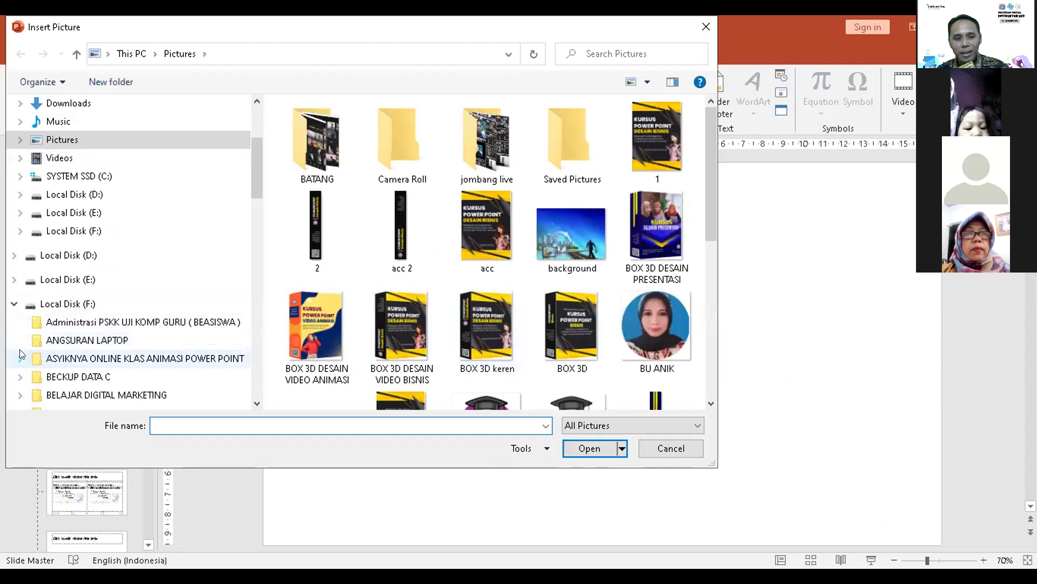
pyautogui.scroll(-1, 22, 354)
pyautogui.click(20, 303)
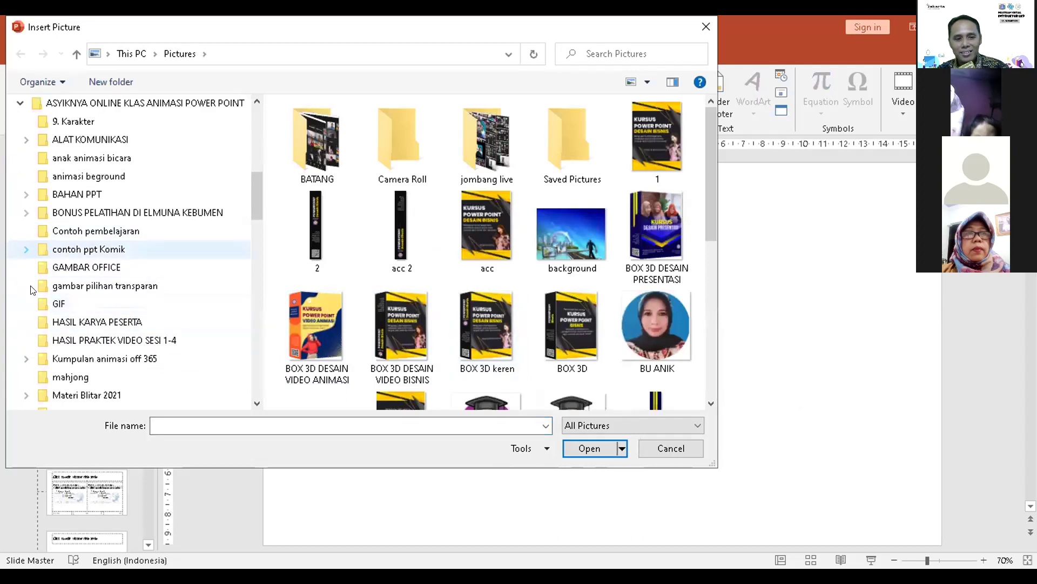
pyautogui.scroll(-3, 31, 290)
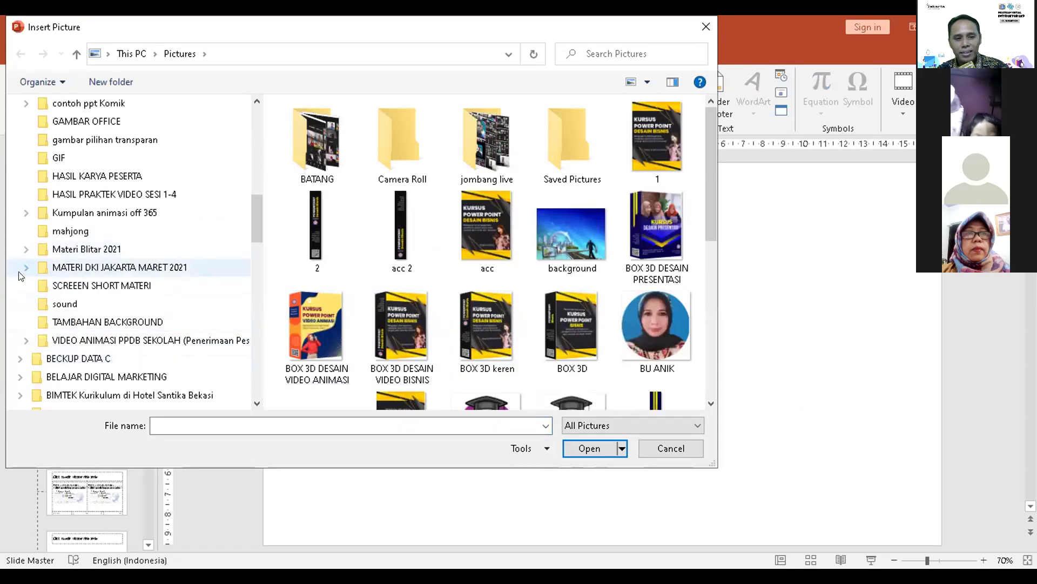
pyautogui.click(26, 267)
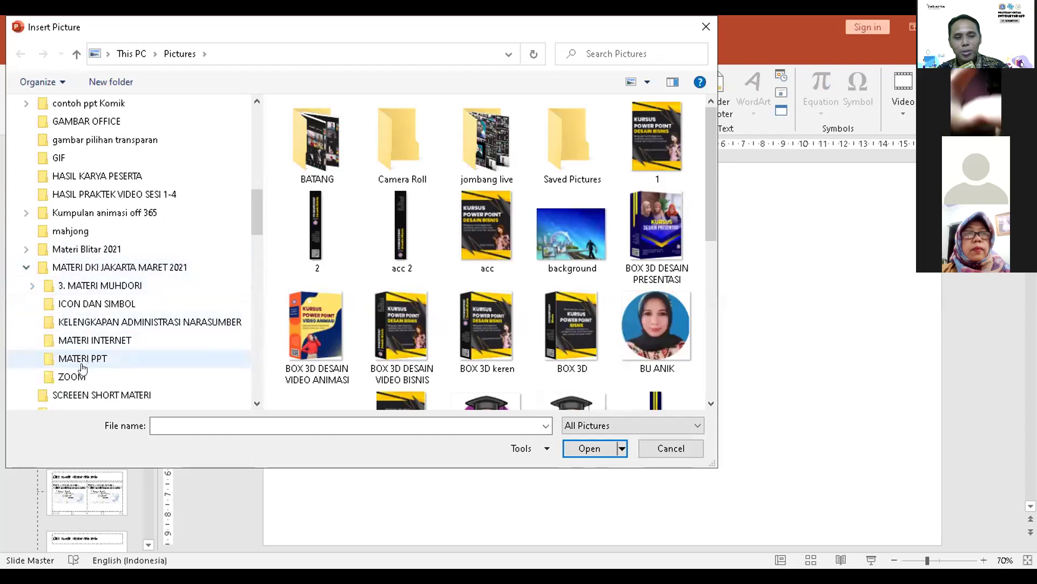
pyautogui.click(31, 286)
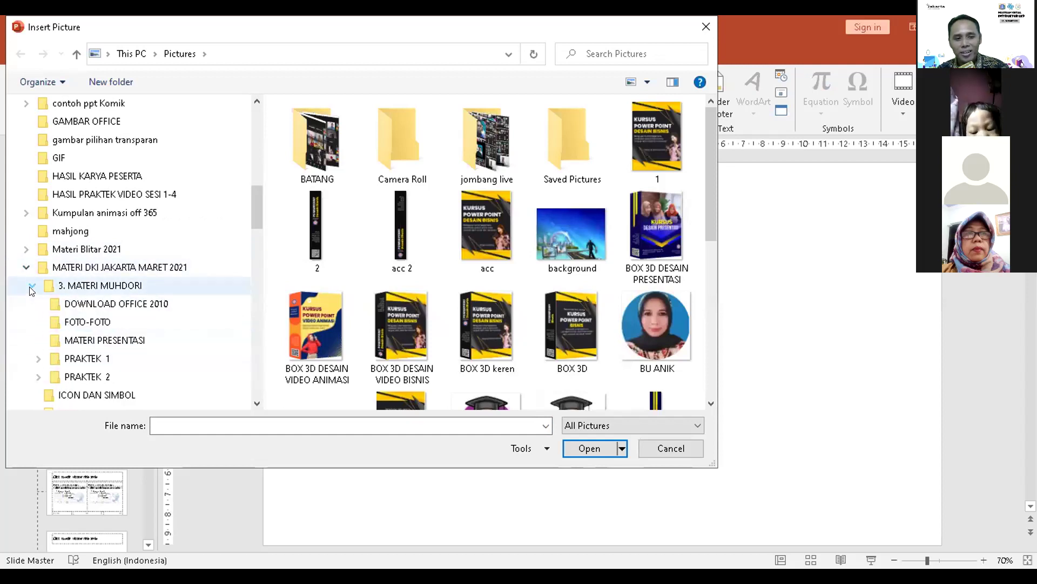
pyautogui.click(75, 376)
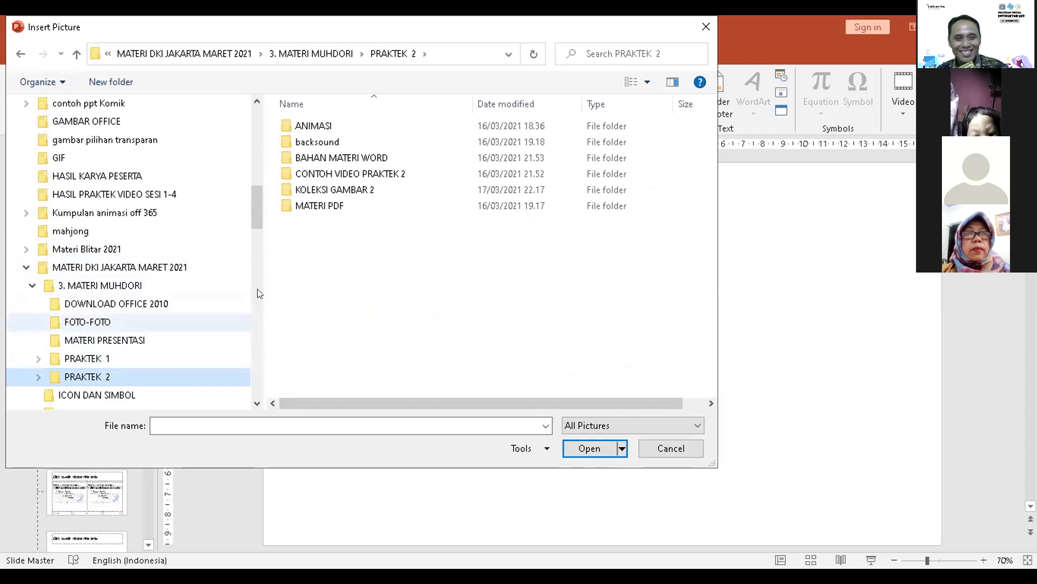
pyautogui.click(336, 206)
pyautogui.doubleClick(335, 191)
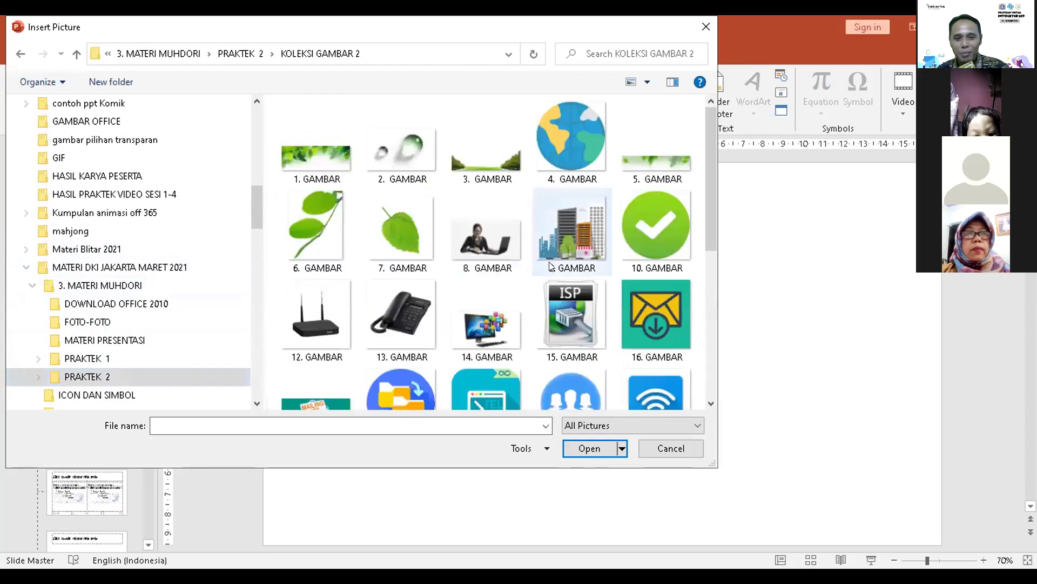
pyautogui.moveTo(711, 179); pyautogui.dragTo(707, 156)
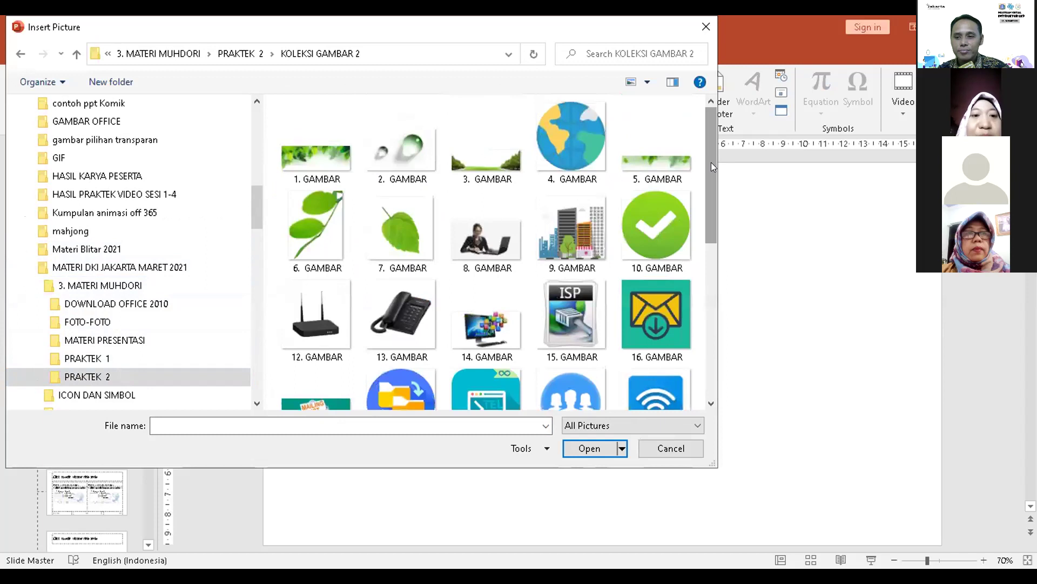
pyautogui.click(683, 449)
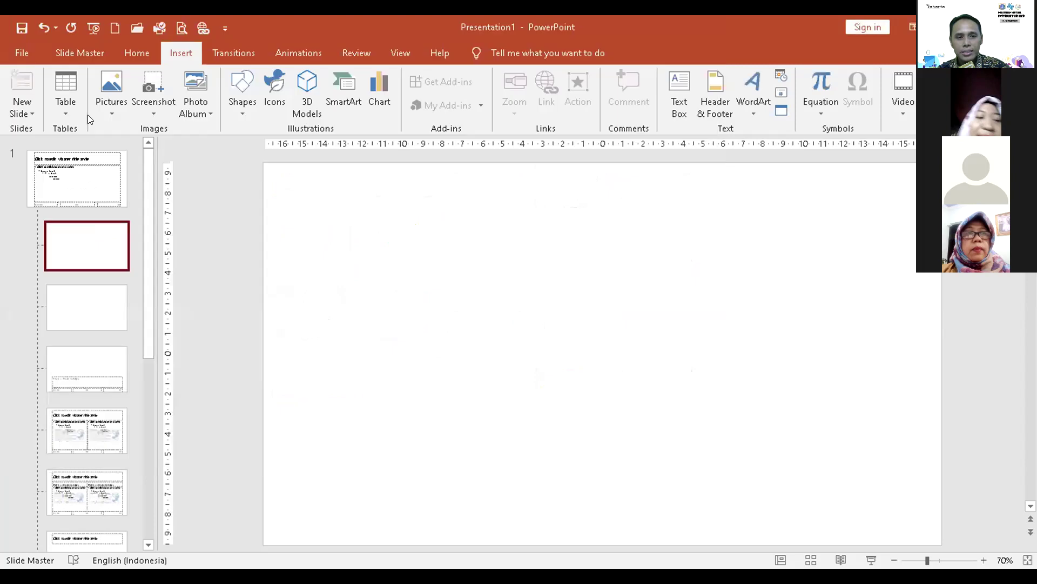
# Browse pictures from This Device in Local Disk (F:) > MATERI DKI JAKARTA MARET 2021 > KOLEKSI GAMBAR 2
pyautogui.click(110, 81)
pyautogui.click(110, 81)
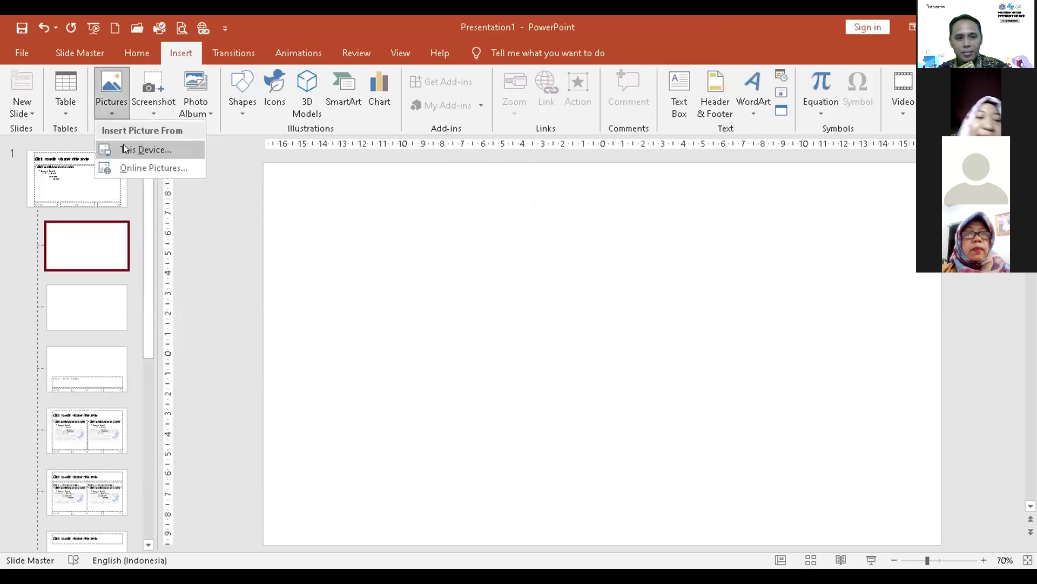
pyautogui.click(133, 149)
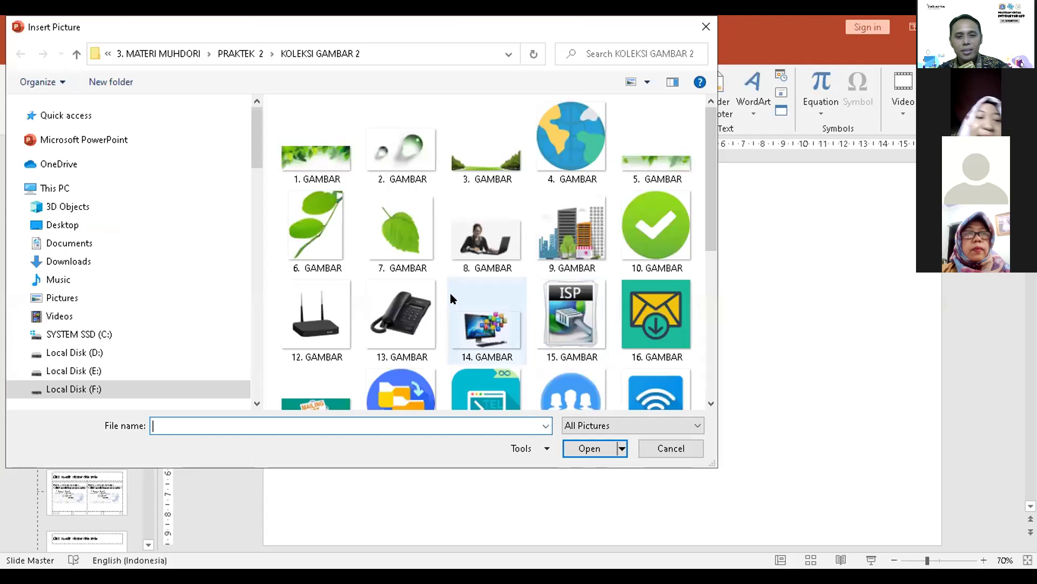
pyautogui.click(20, 389)
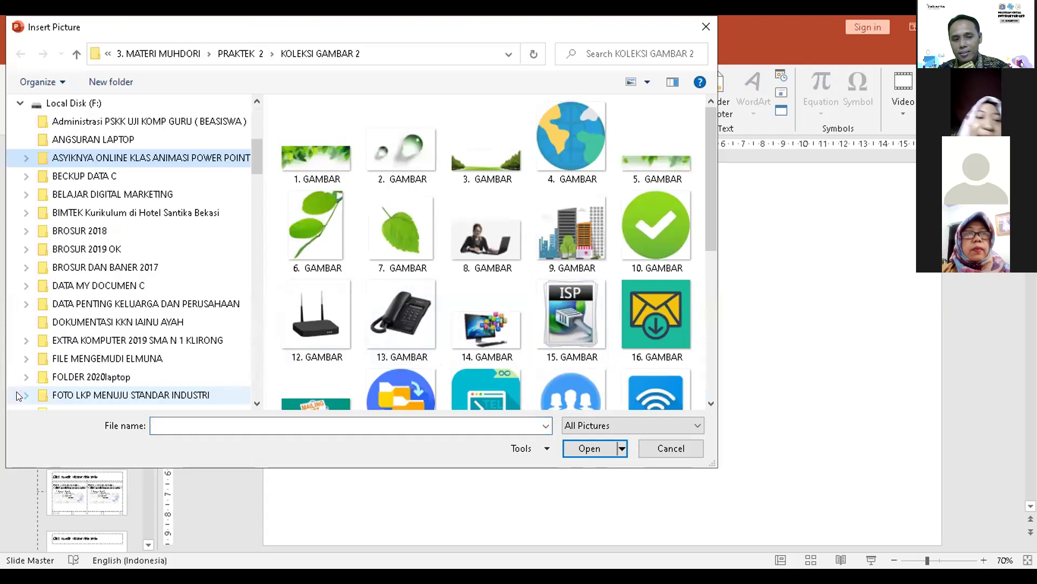
pyautogui.scroll(-5, 24, 162)
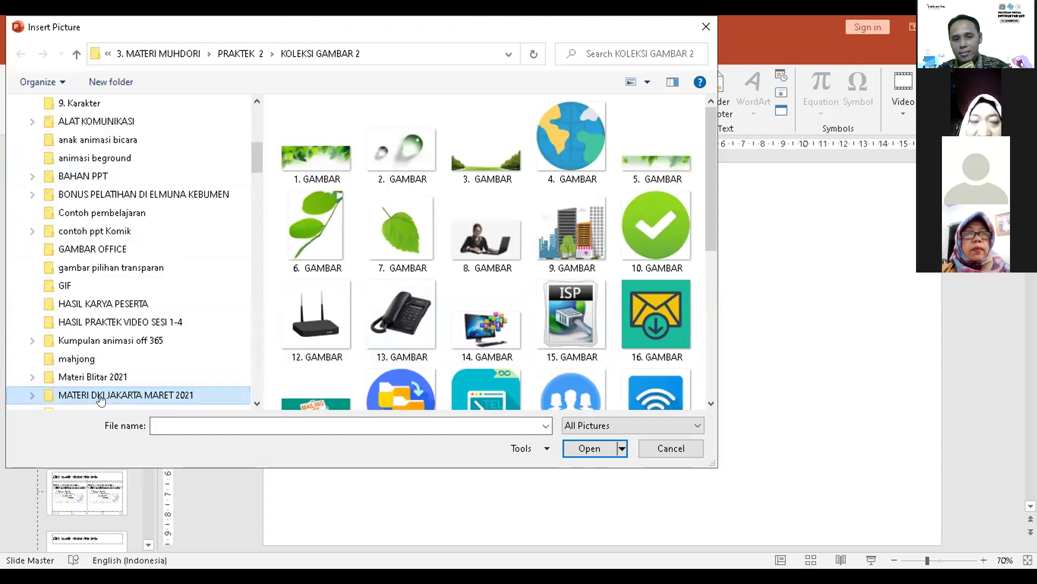
pyautogui.click(33, 395)
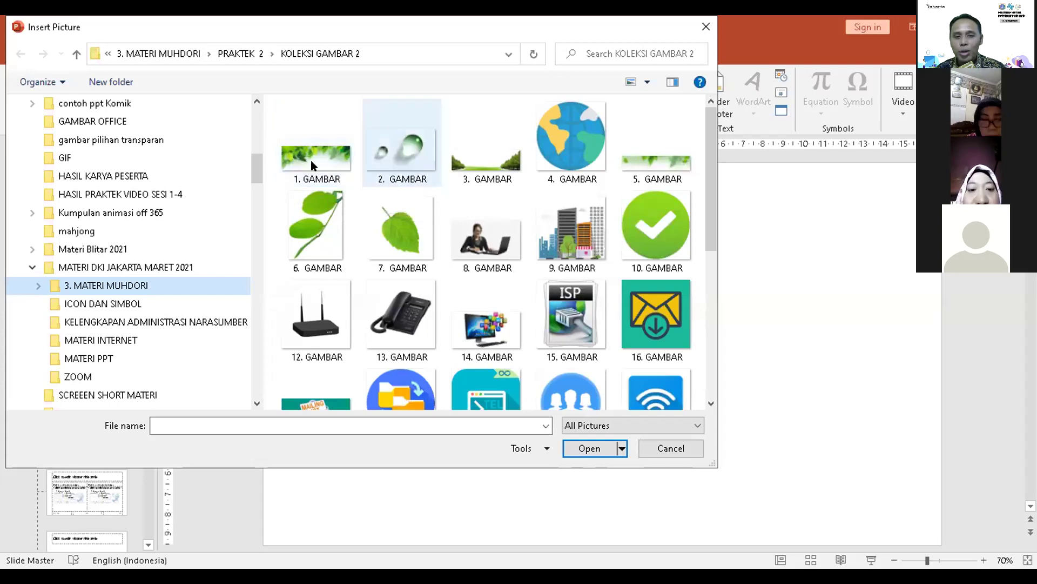
# Insert 1. GAMBAR and stretch it into a 9,53 × 33,87 cm top banner
pyautogui.click(319, 160)
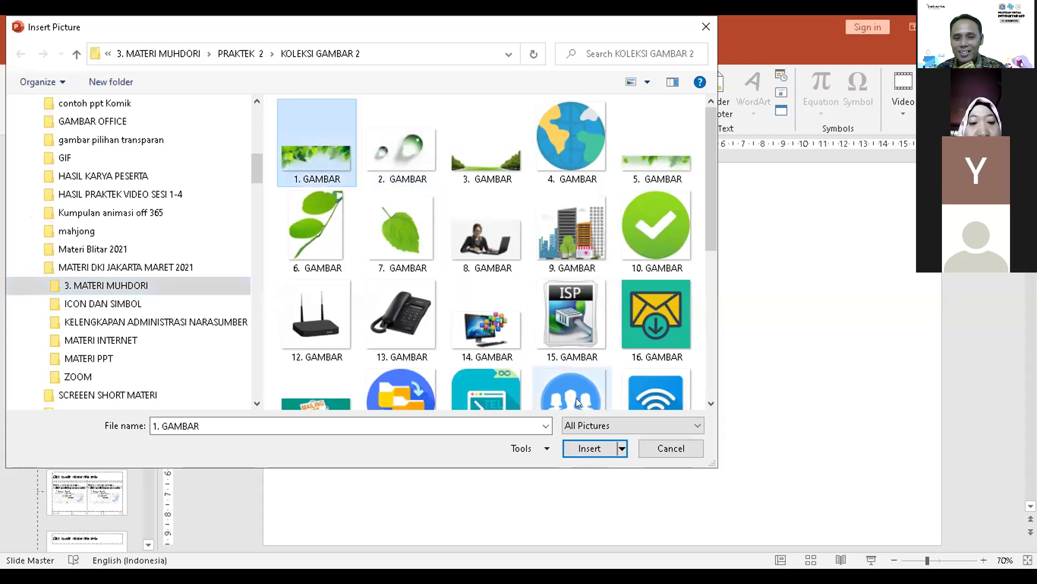
pyautogui.click(590, 450)
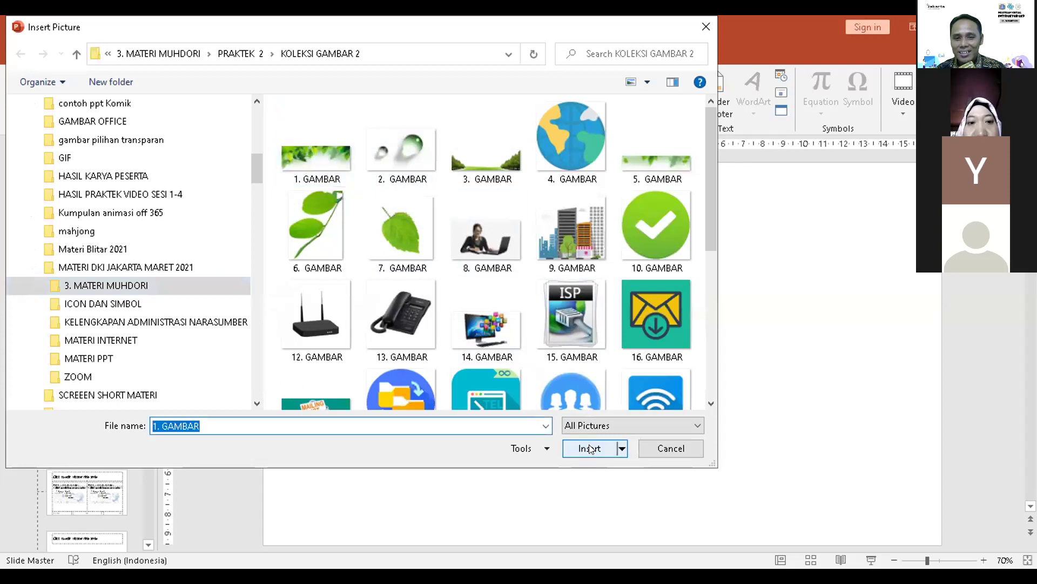
pyautogui.moveTo(442, 301); pyautogui.dragTo(359, 196)
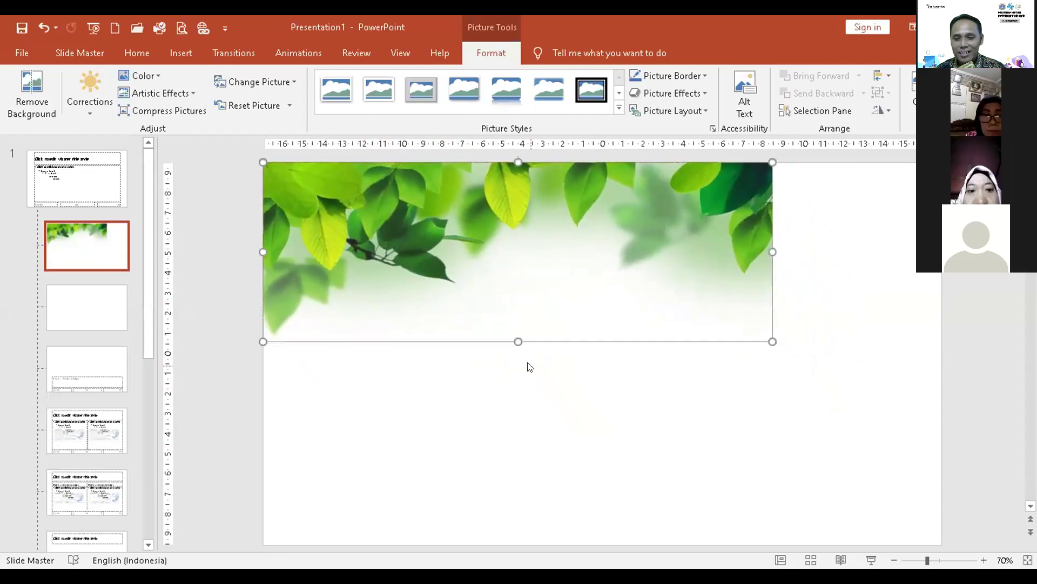
pyautogui.moveTo(773, 251); pyautogui.dragTo(835, 243)
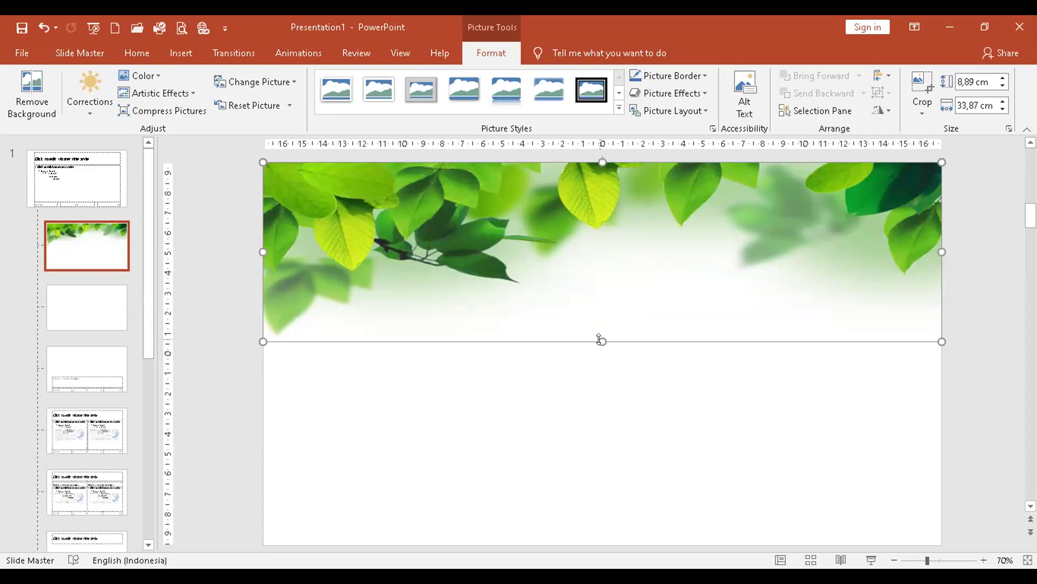
pyautogui.moveTo(600, 341); pyautogui.dragTo(599, 354)
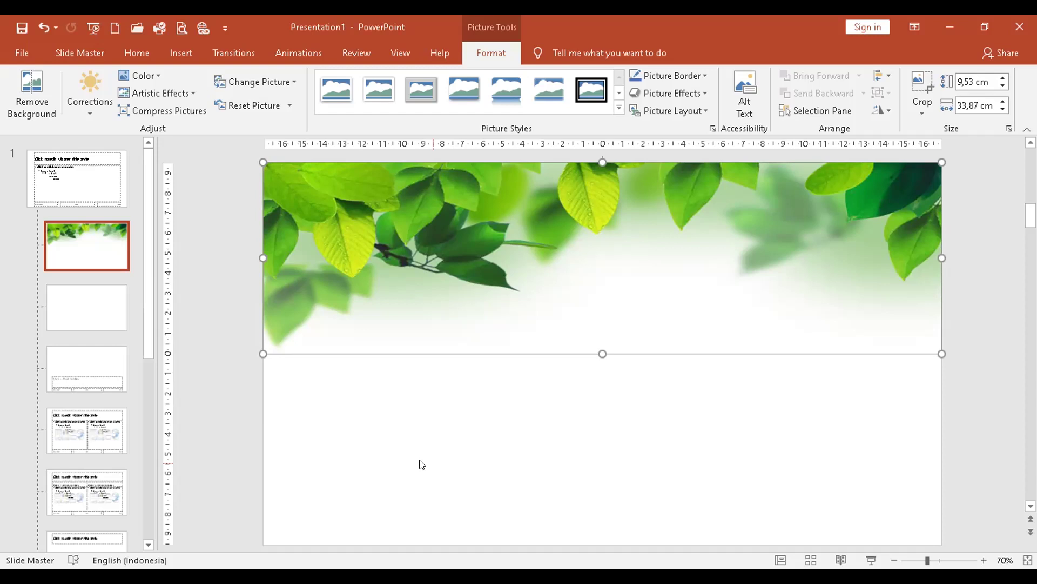
# Check the leaf banner's placement by deselecting and reselecting it, then show the Insert commands
pyautogui.click(223, 284)
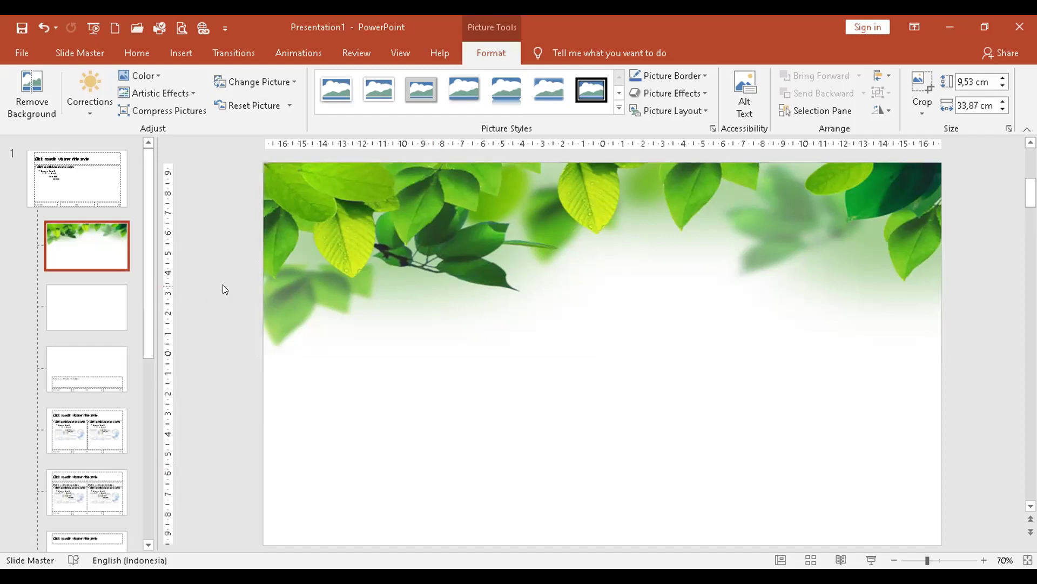
pyautogui.click(346, 243)
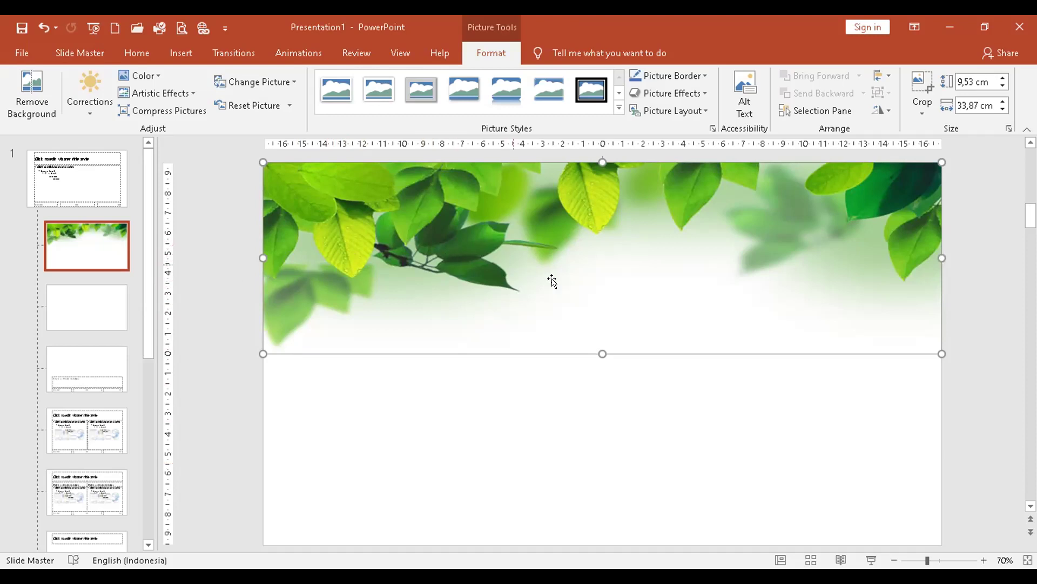
pyautogui.click(671, 384)
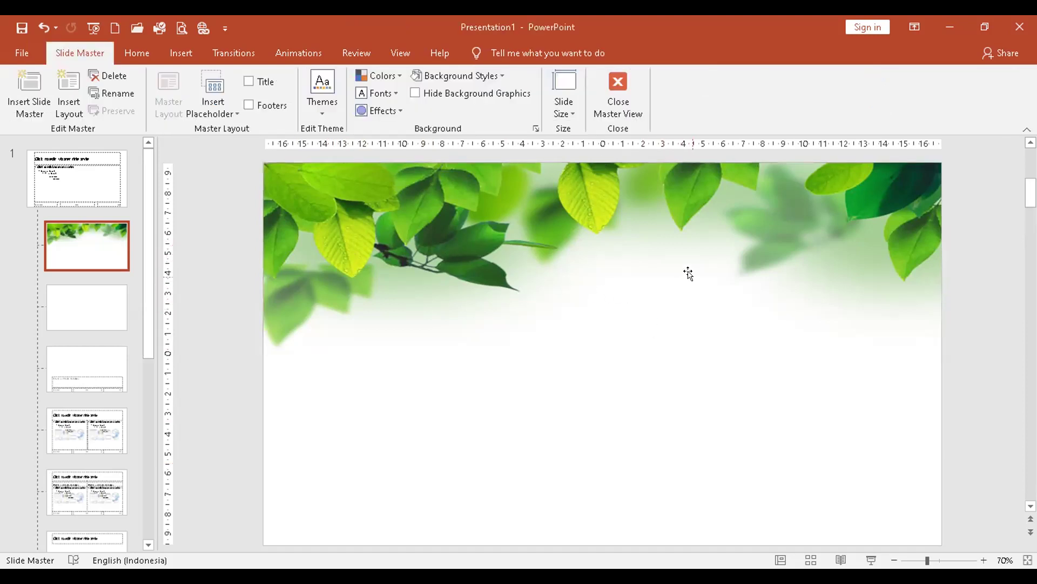
pyautogui.click(425, 229)
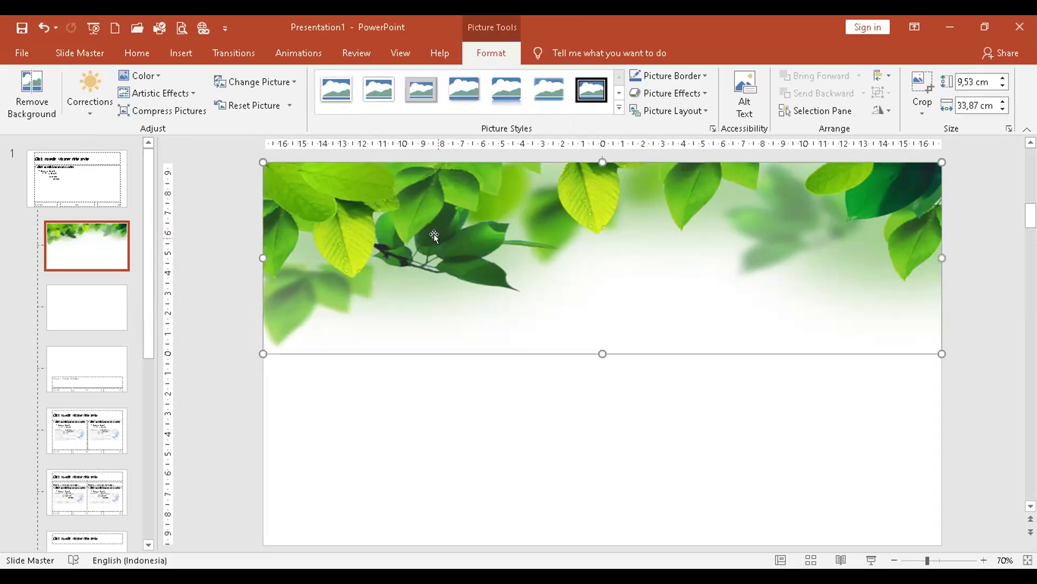
pyautogui.click(182, 55)
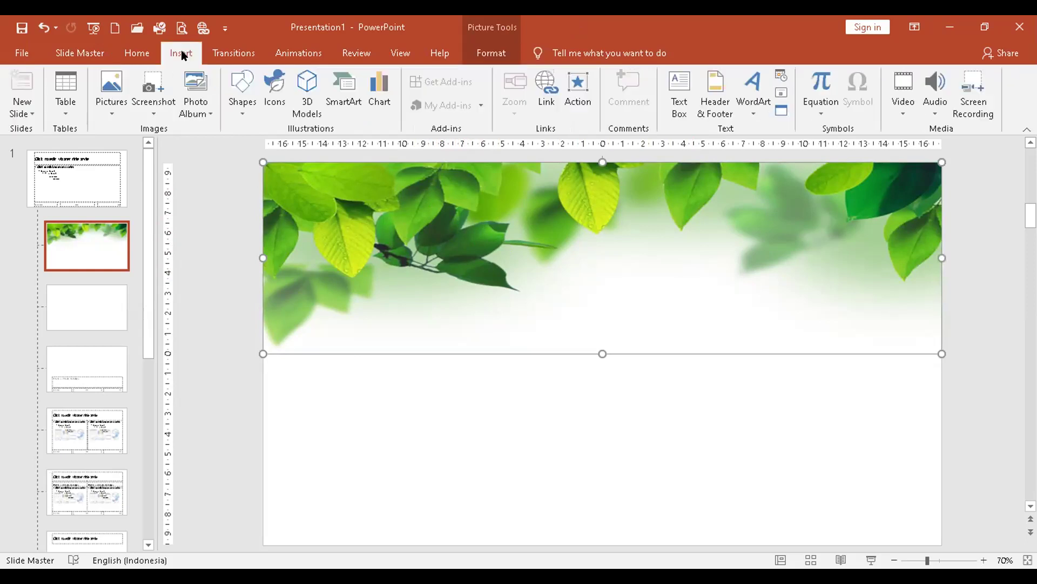
# Insert the 2. GAMBAR water-drop picture and set it on an upper-left leaf of the banner
pyautogui.click(110, 85)
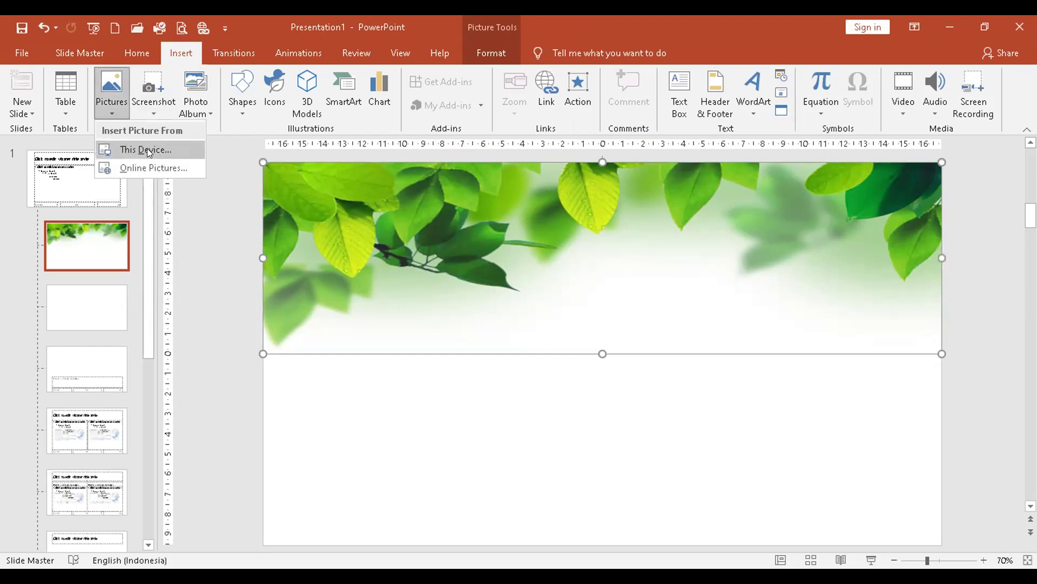
pyautogui.press('Return')
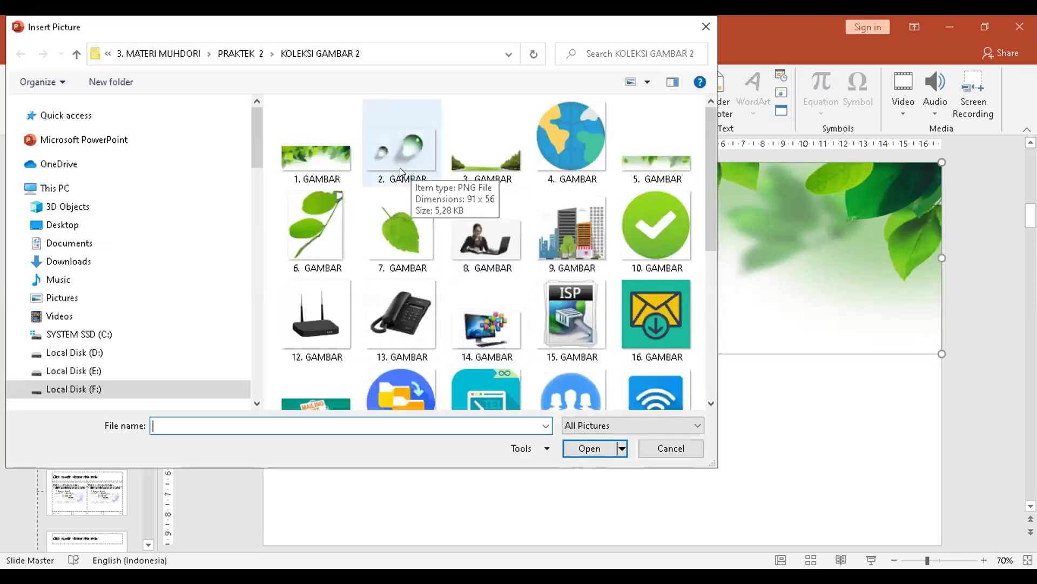
pyautogui.click(399, 168)
pyautogui.click(588, 446)
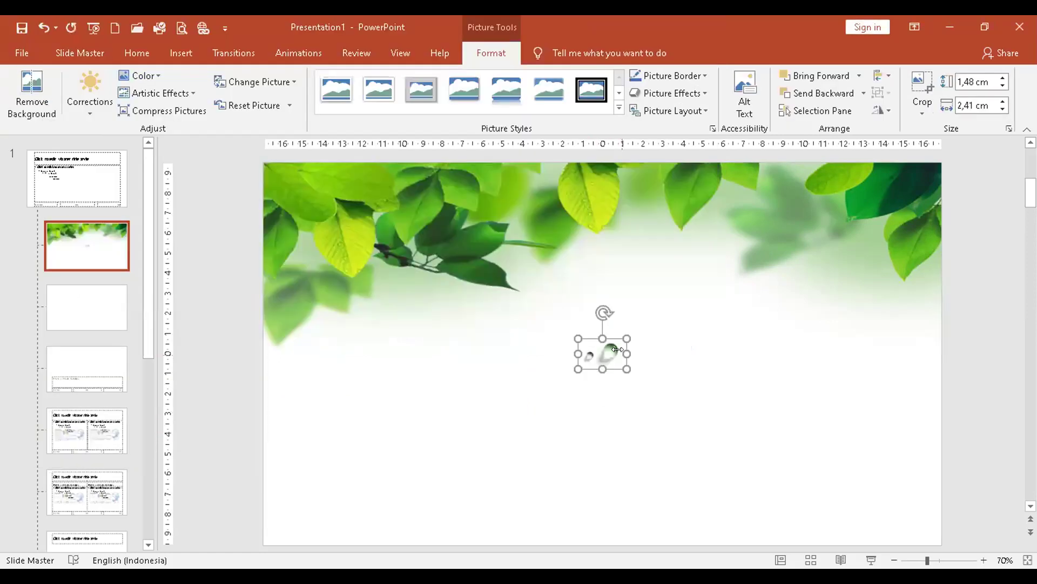
pyautogui.moveTo(616, 338); pyautogui.dragTo(388, 216)
pyautogui.click(467, 374)
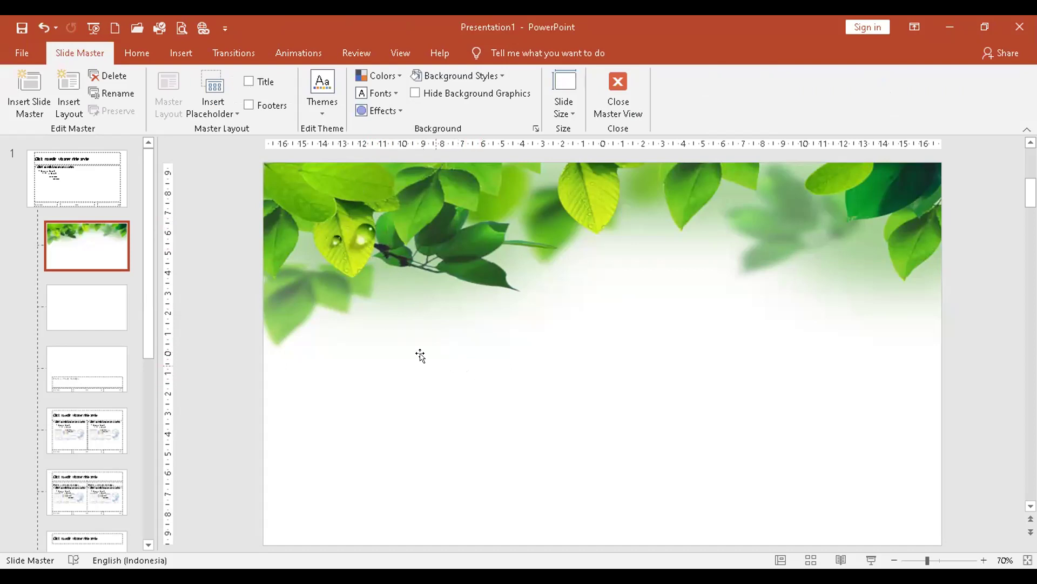
pyautogui.click(275, 196)
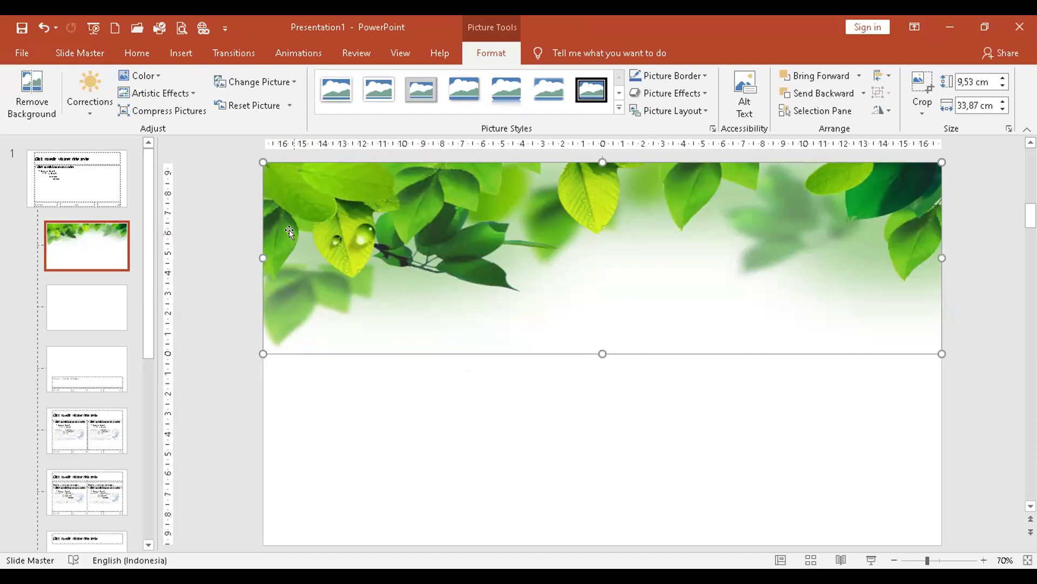
# Delete the selected leaf banner from the layout
pyautogui.press('Delete')
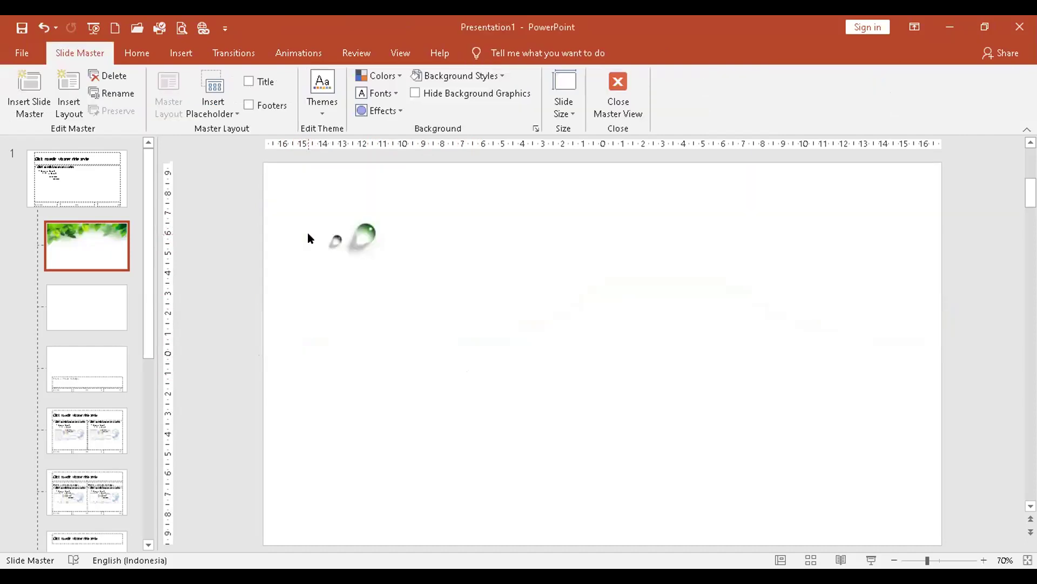
pyautogui.click(177, 56)
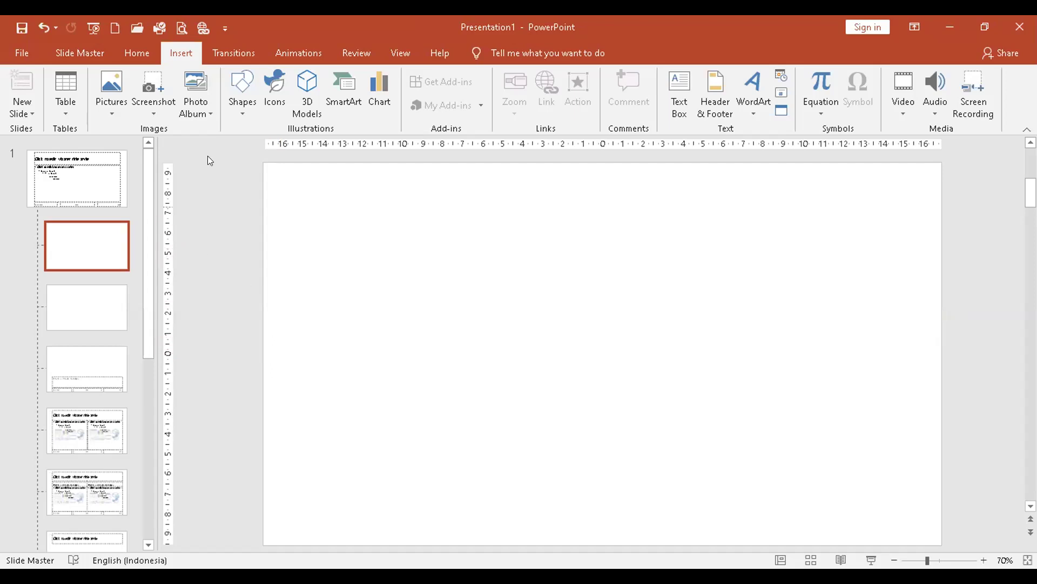
# Re-insert 1. GAMBAR at the top-left and enlarge it across the full layout width
pyautogui.click(106, 84)
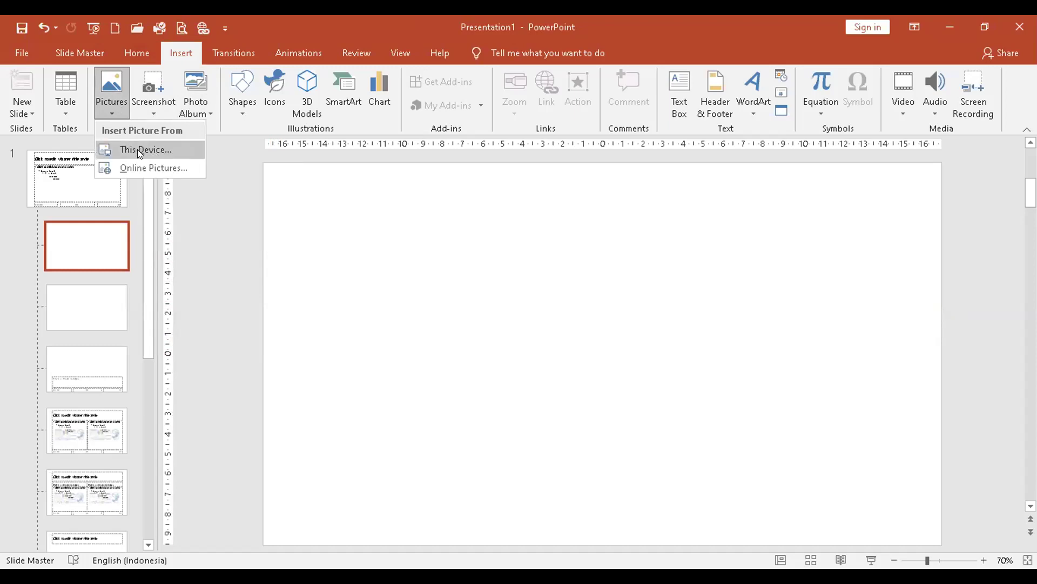
pyautogui.click(139, 150)
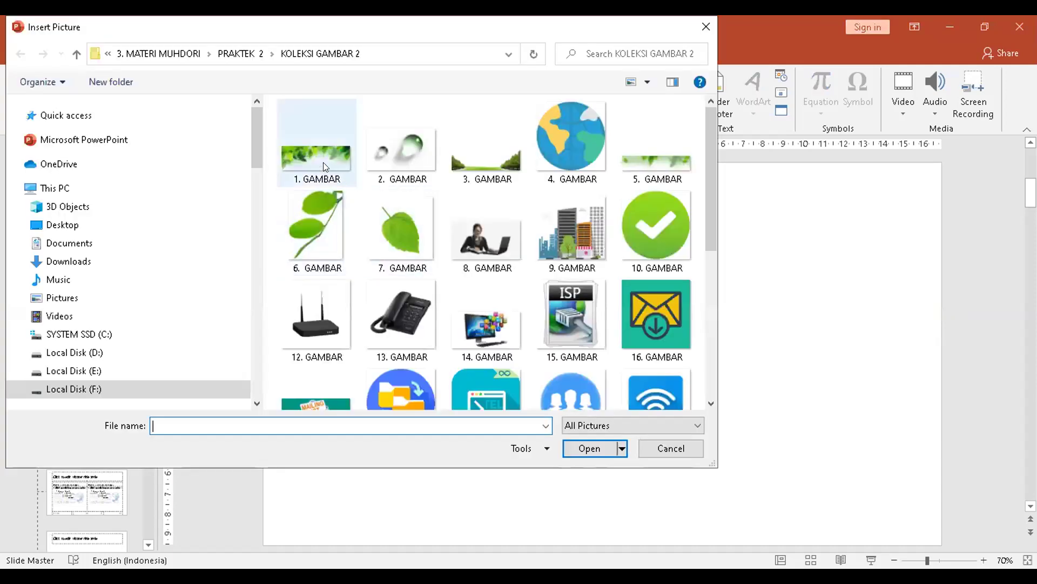
pyautogui.click(324, 162)
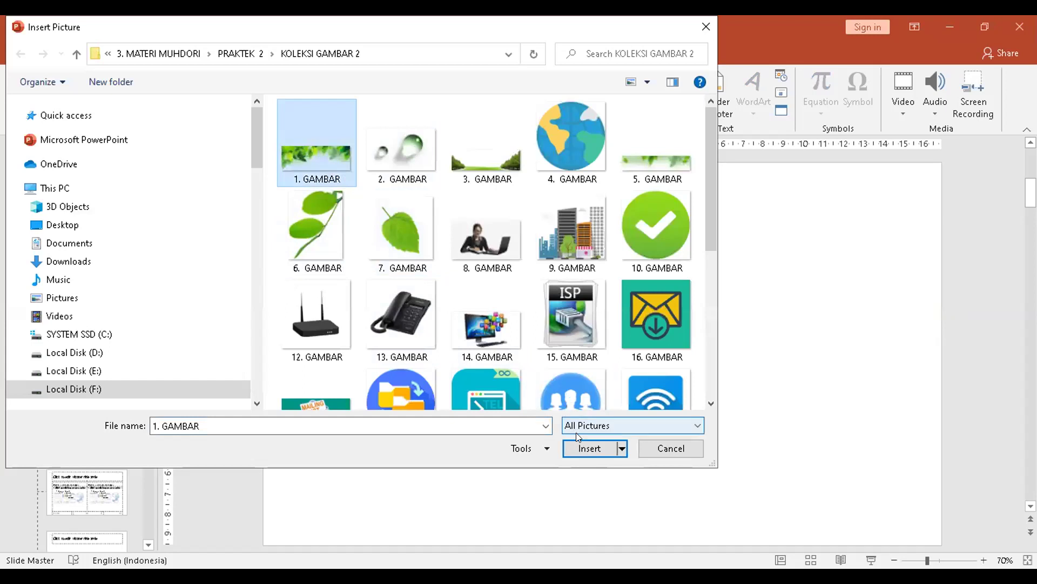
pyautogui.click(589, 448)
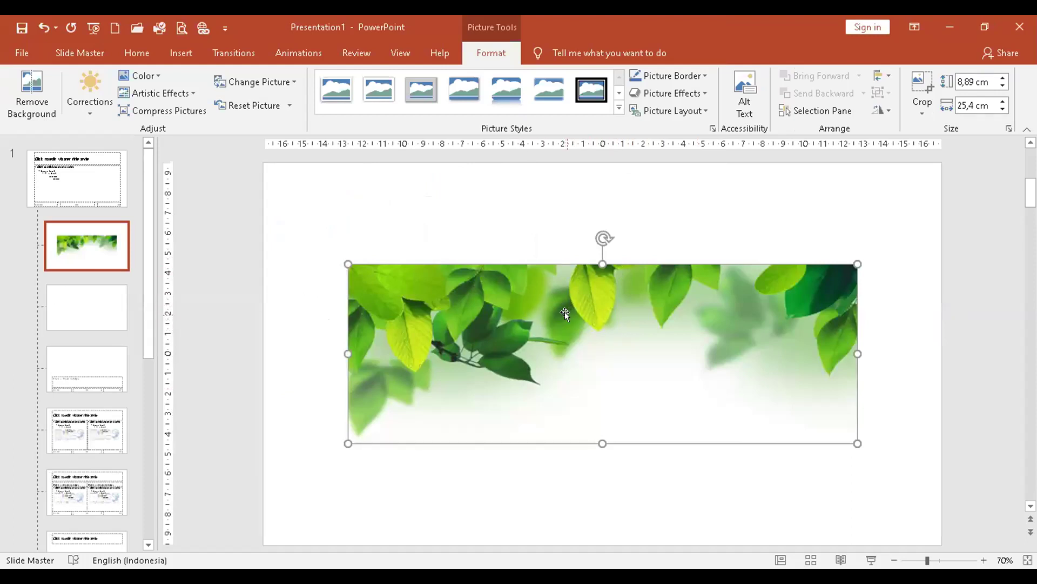
pyautogui.moveTo(566, 318); pyautogui.dragTo(480, 218)
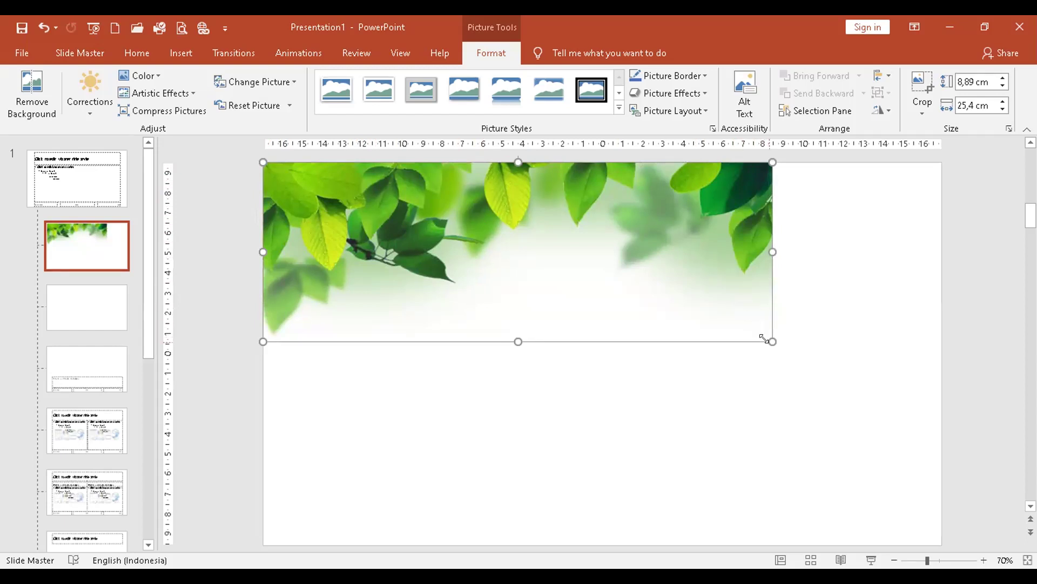
pyautogui.moveTo(765, 339); pyautogui.dragTo(918, 395)
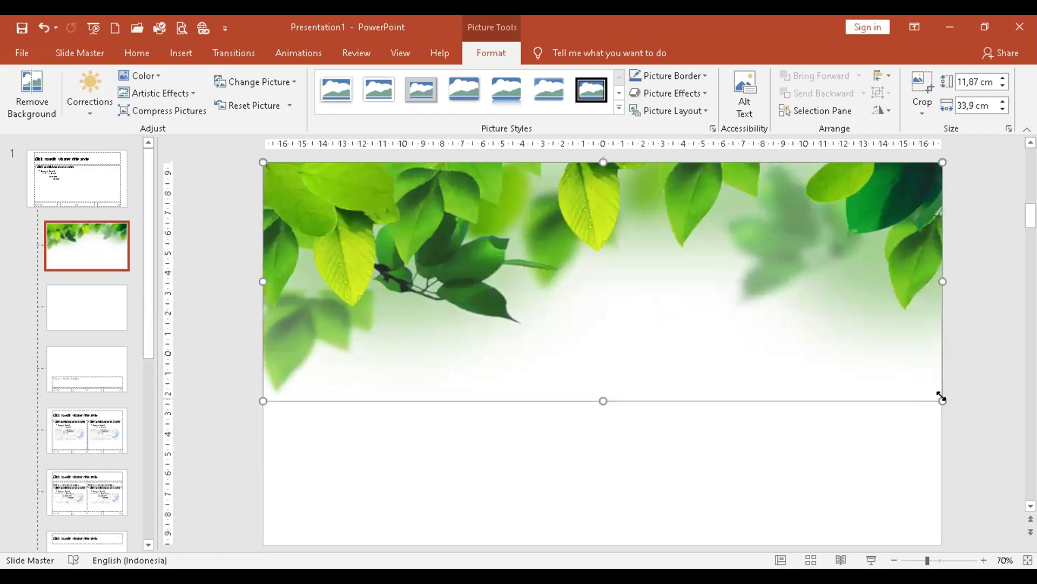
pyautogui.click(954, 423)
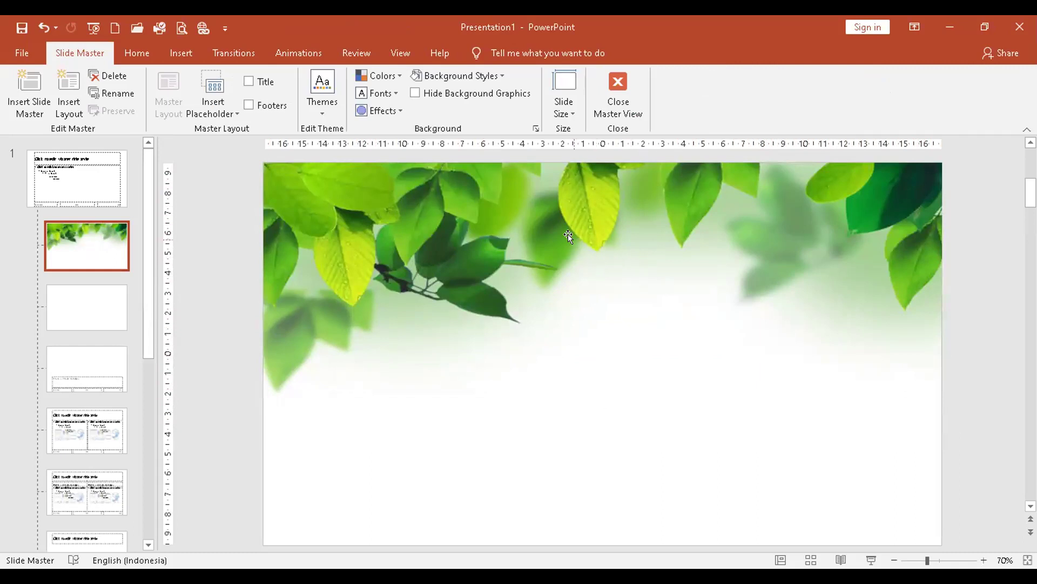
pyautogui.click(175, 54)
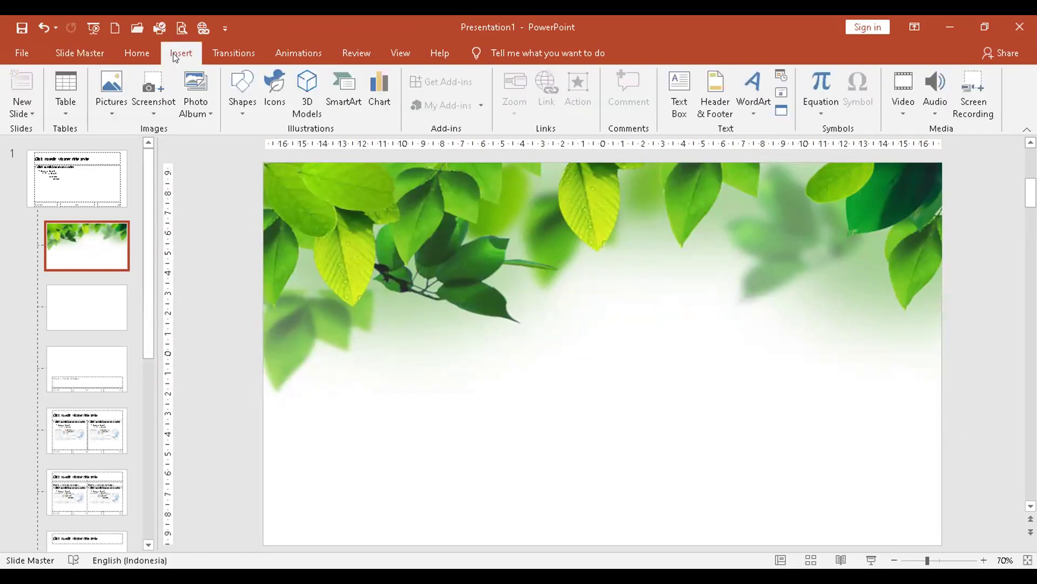
# Insert the 2. GAMBAR water drop at 2,53 × 4,12 cm onto an upper-left leaf
pyautogui.click(111, 83)
pyautogui.click(140, 154)
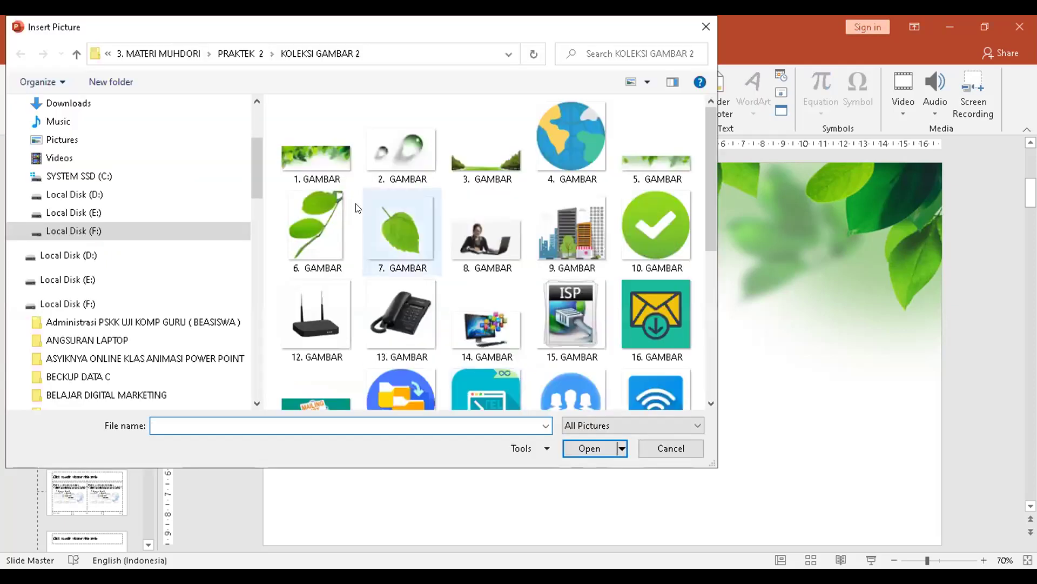
pyautogui.click(401, 151)
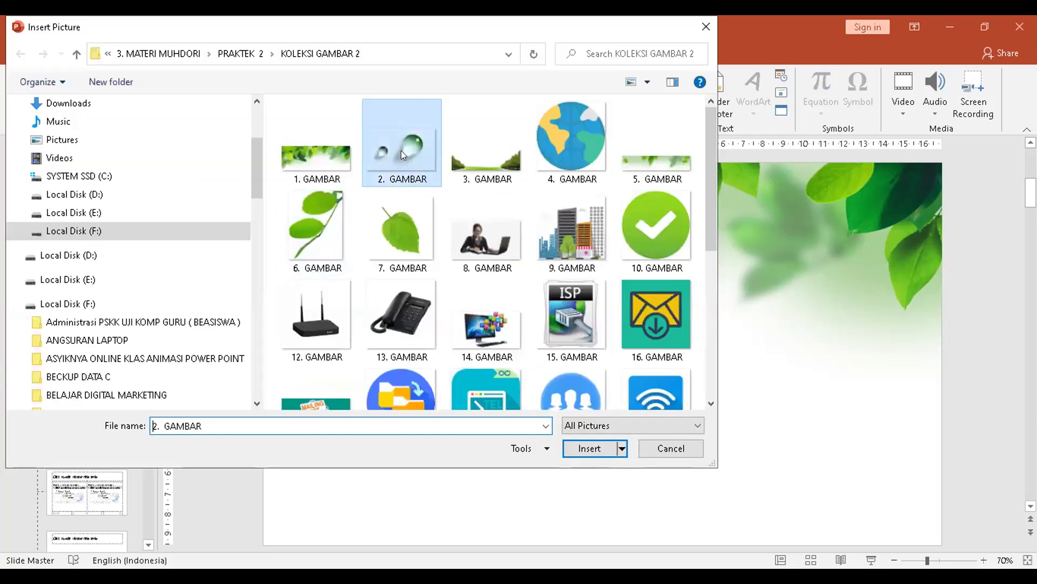
pyautogui.click(583, 449)
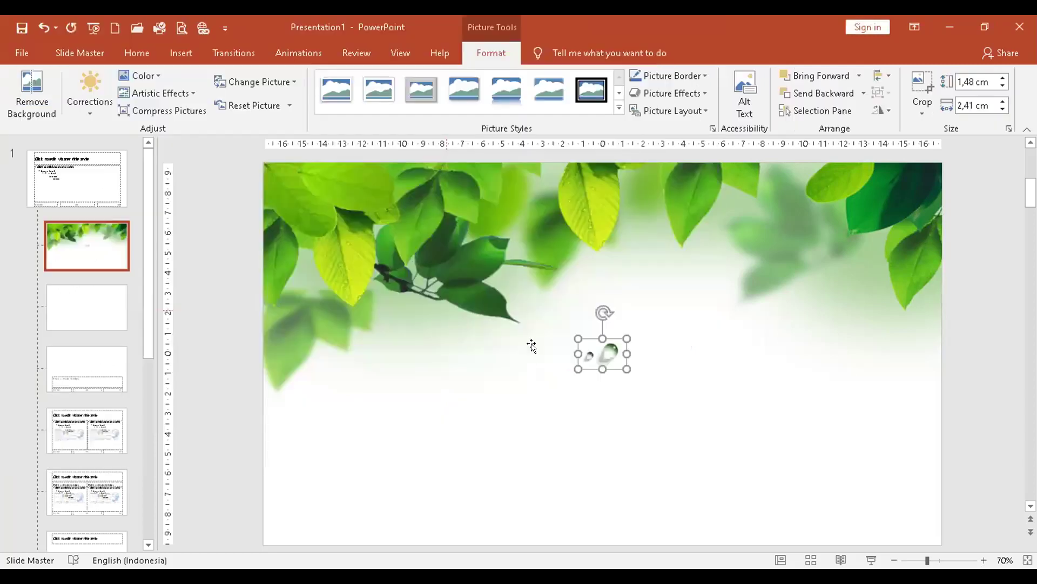
pyautogui.moveTo(607, 337); pyautogui.dragTo(370, 230)
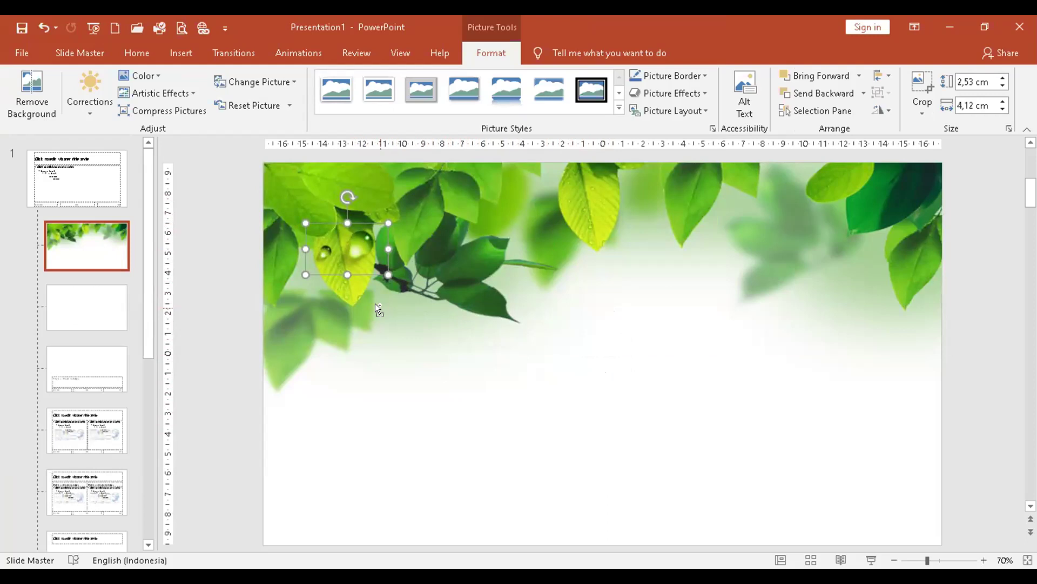
# Duplicate the water-drop picture and set the 2,53 × 4,12 cm copy on the top-centre leaf
pyautogui.hotkey('ctrl', 'd')
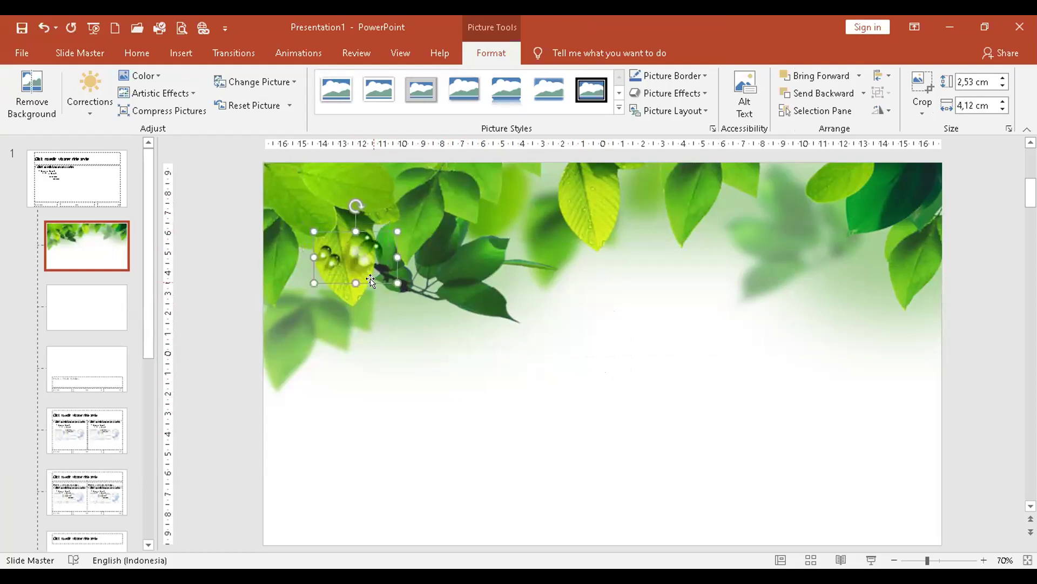
pyautogui.moveTo(371, 281); pyautogui.dragTo(594, 217)
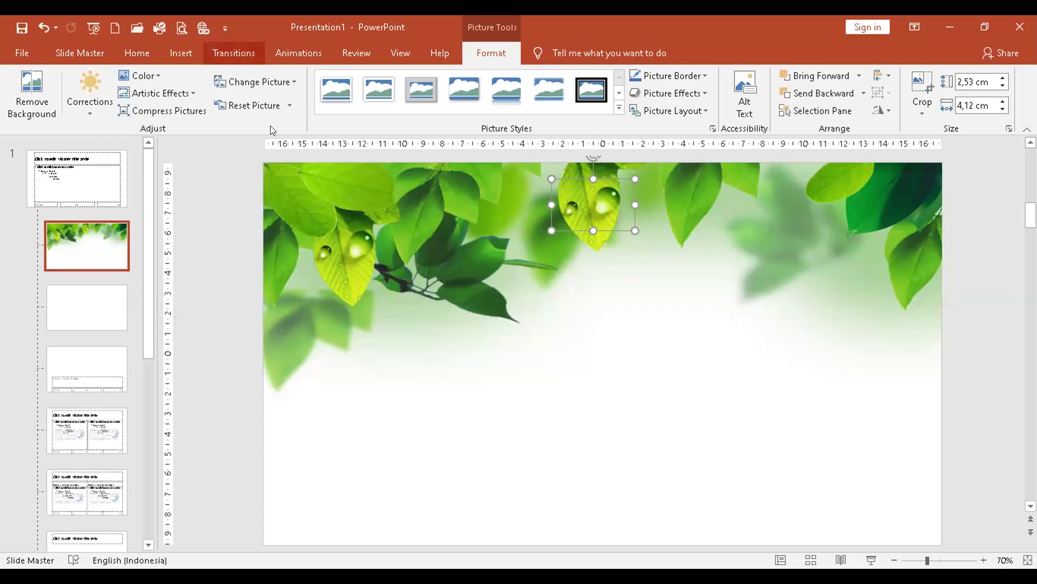
# Insert the 3. GAMBAR tree-lined field picture from this computer
pyautogui.click(171, 53)
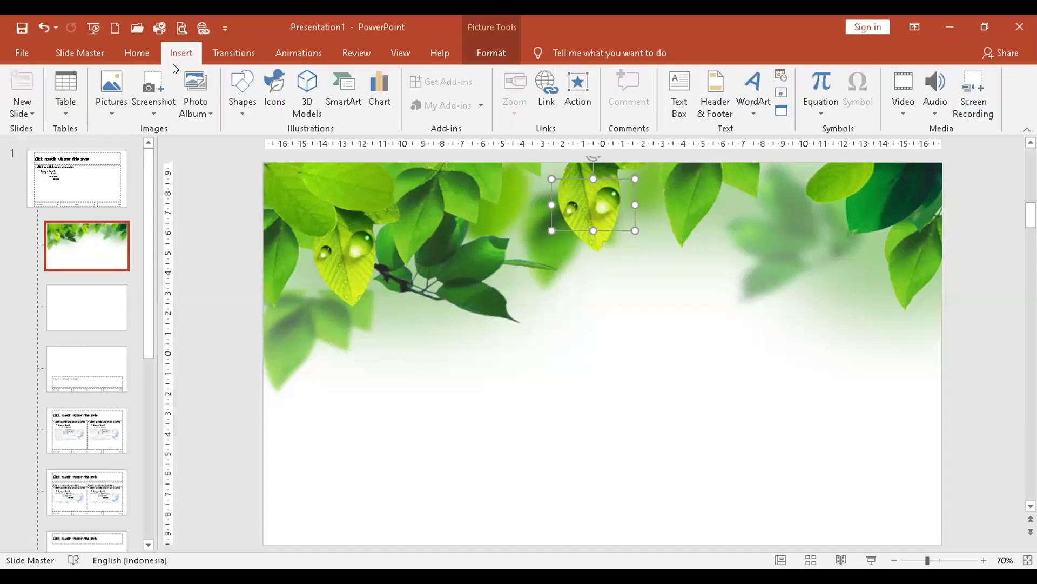
pyautogui.click(112, 85)
pyautogui.click(152, 145)
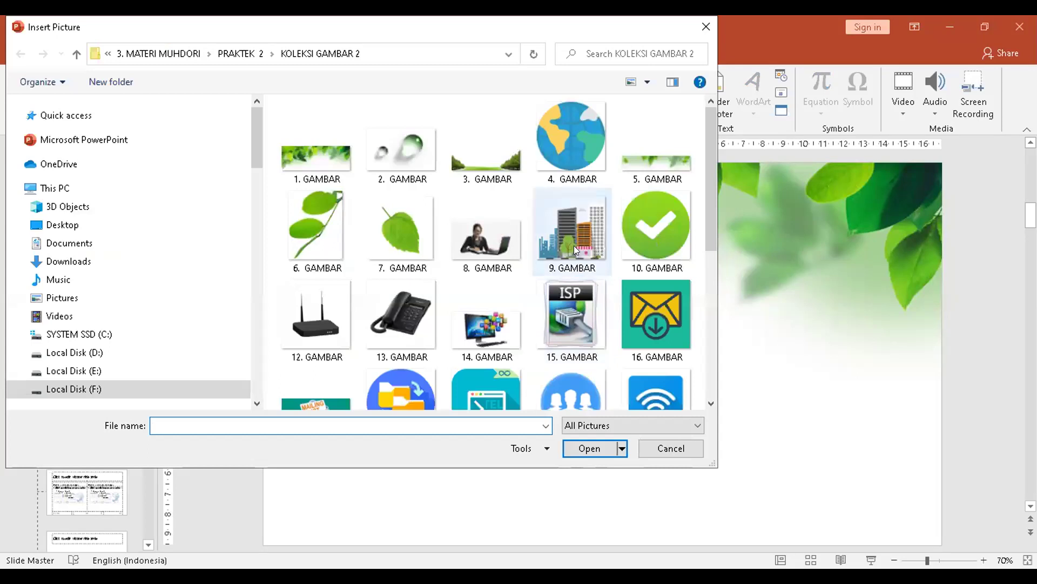
pyautogui.doubleClick(485, 168)
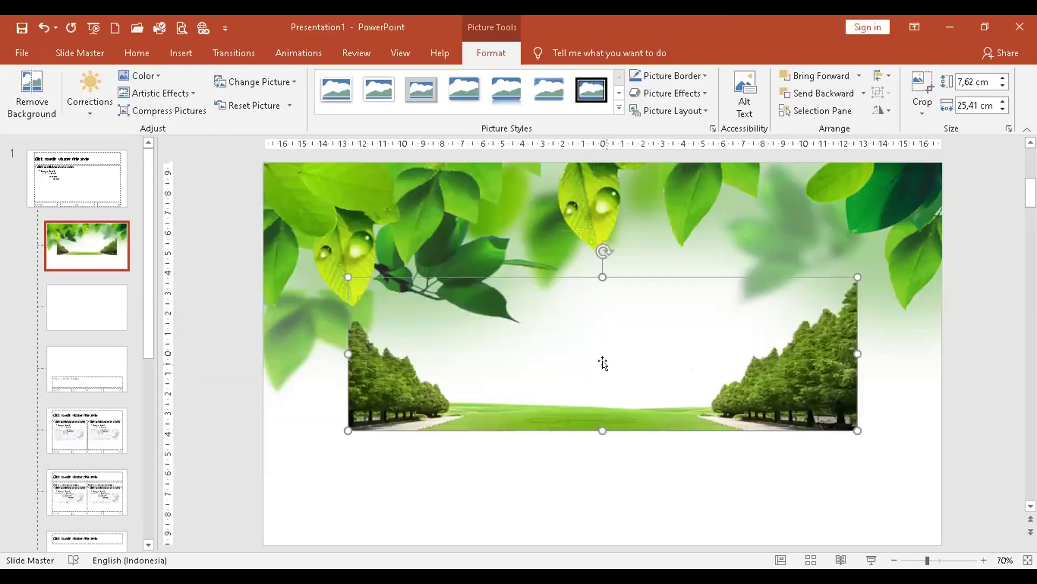
# Move the field picture down and enlarge it to 10,16 × 33,87 cm across the bottom
pyautogui.moveTo(608, 421); pyautogui.dragTo(523, 535)
pyautogui.moveTo(772, 390); pyautogui.dragTo(942, 341)
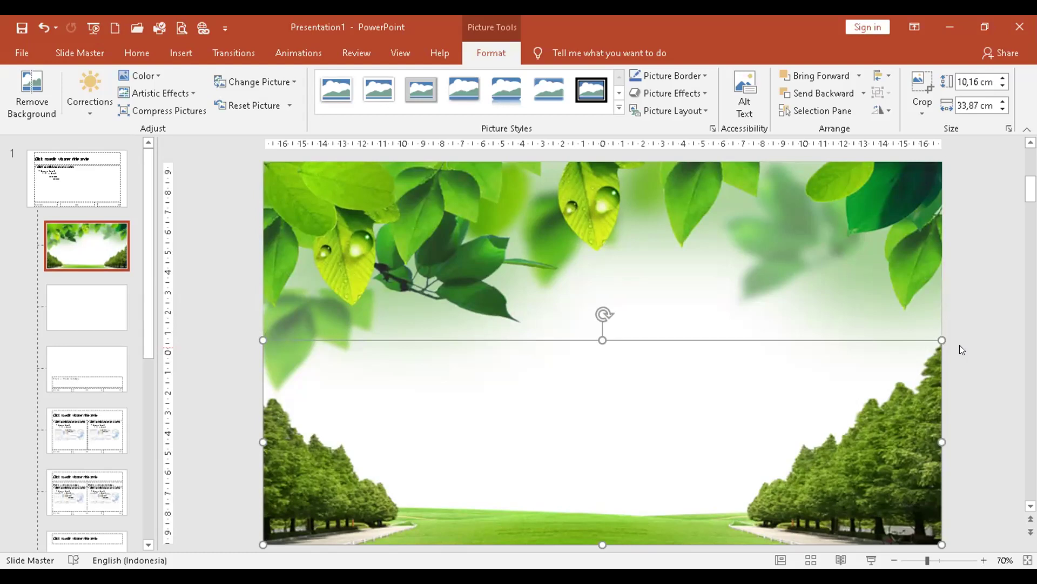
pyautogui.click(94, 305)
pyautogui.click(106, 245)
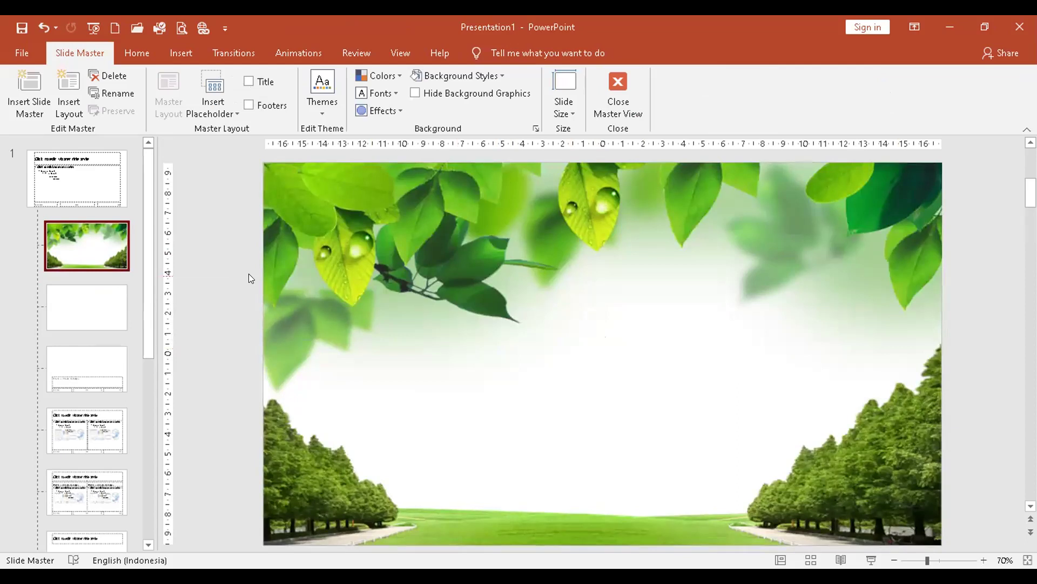
# On the third layout, insert the 5. GAMBAR leaf banner picture from this computer
pyautogui.click(90, 316)
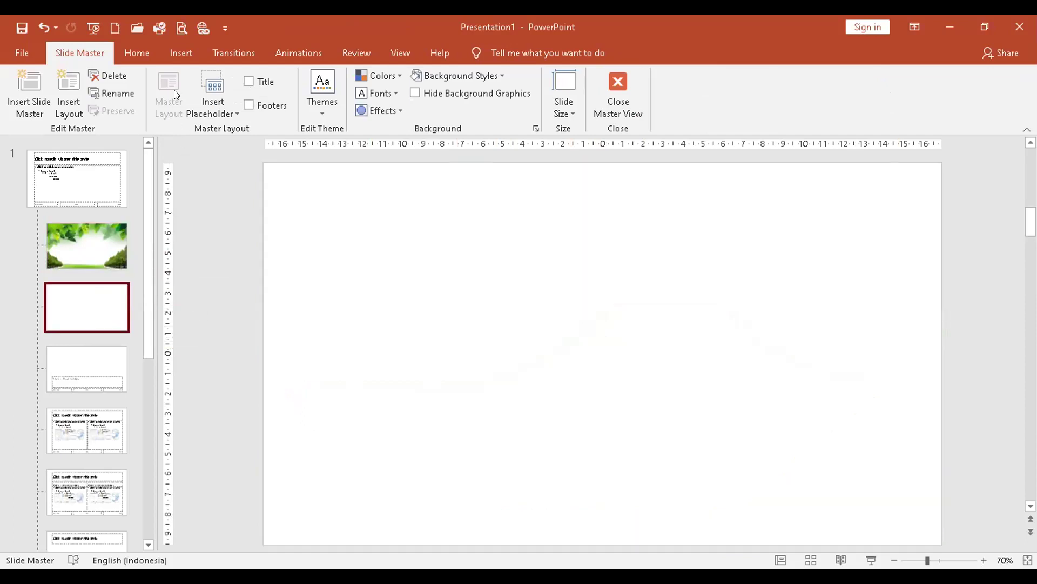
pyautogui.click(174, 54)
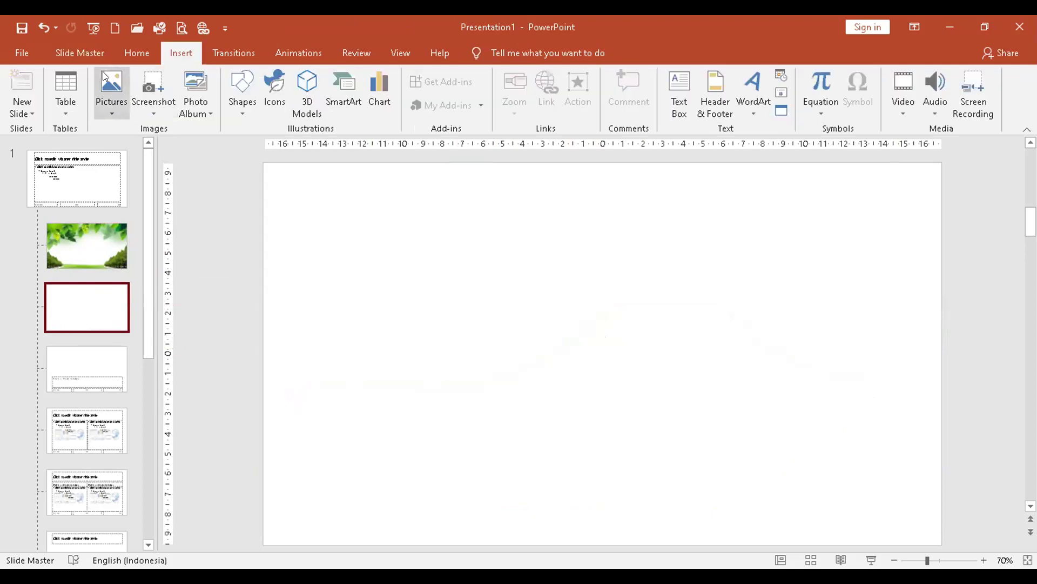
pyautogui.click(111, 102)
pyautogui.click(136, 153)
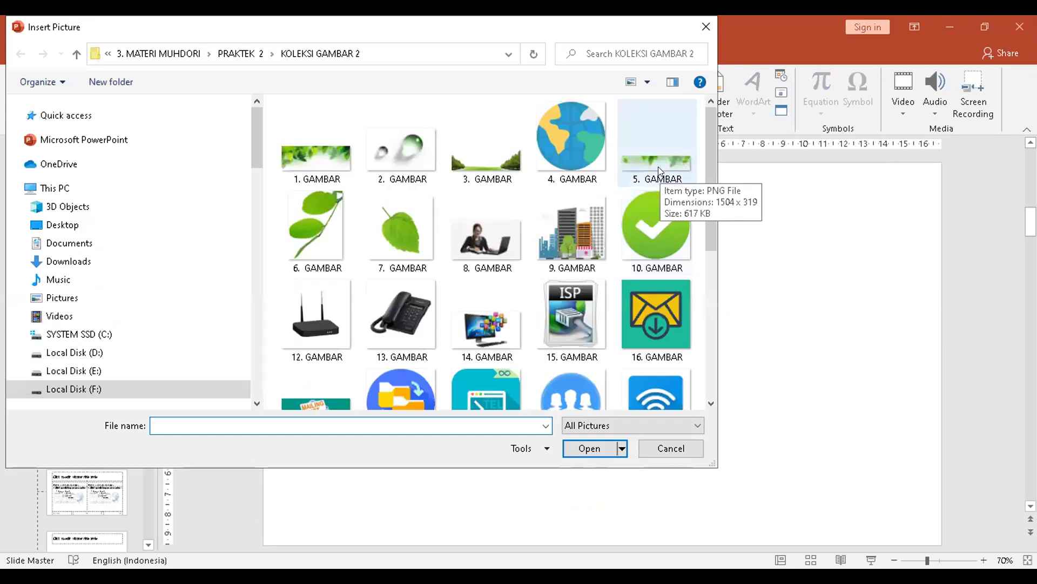
pyautogui.doubleClick(659, 169)
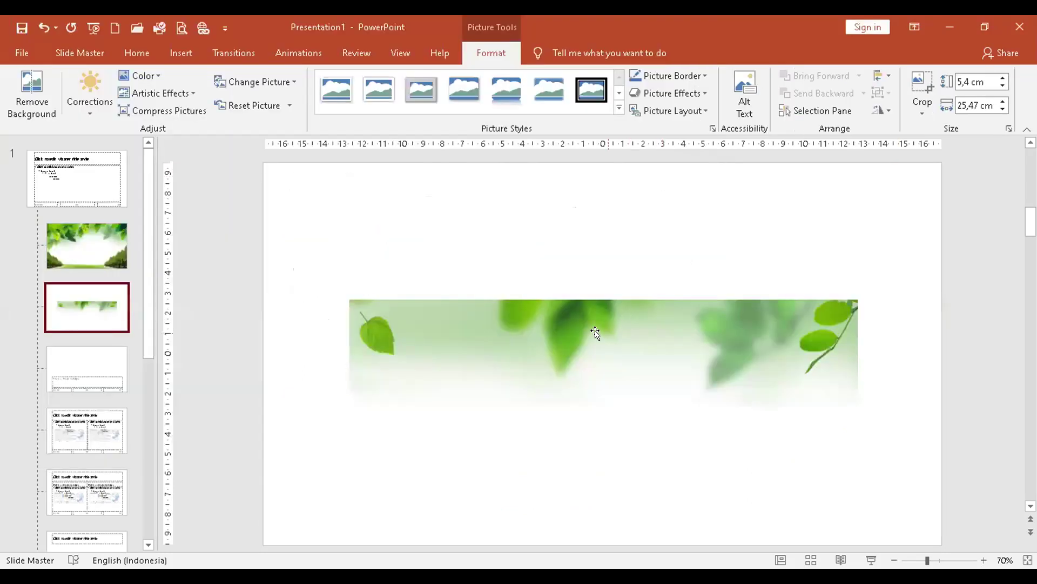
# Move the leaf banner to the top-left and widen it across the slide's top
pyautogui.moveTo(595, 330); pyautogui.dragTo(509, 193)
pyautogui.moveTo(774, 271); pyautogui.dragTo(825, 299)
pyautogui.moveTo(743, 230); pyautogui.dragTo(739, 228)
pyautogui.click(949, 360)
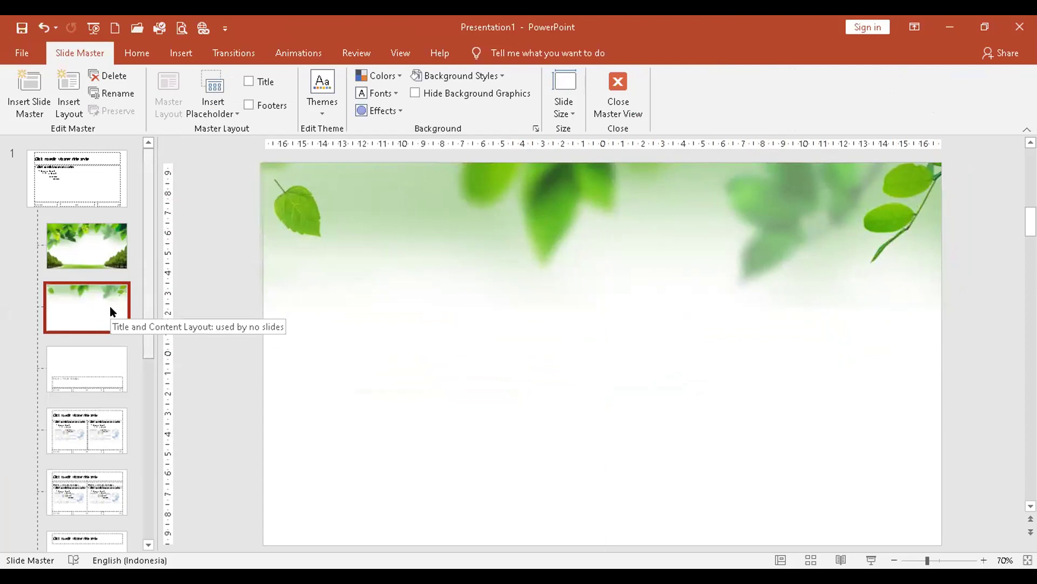
# Bring up the Insert Picture from this device dialog again
pyautogui.click(134, 47)
pyautogui.click(177, 54)
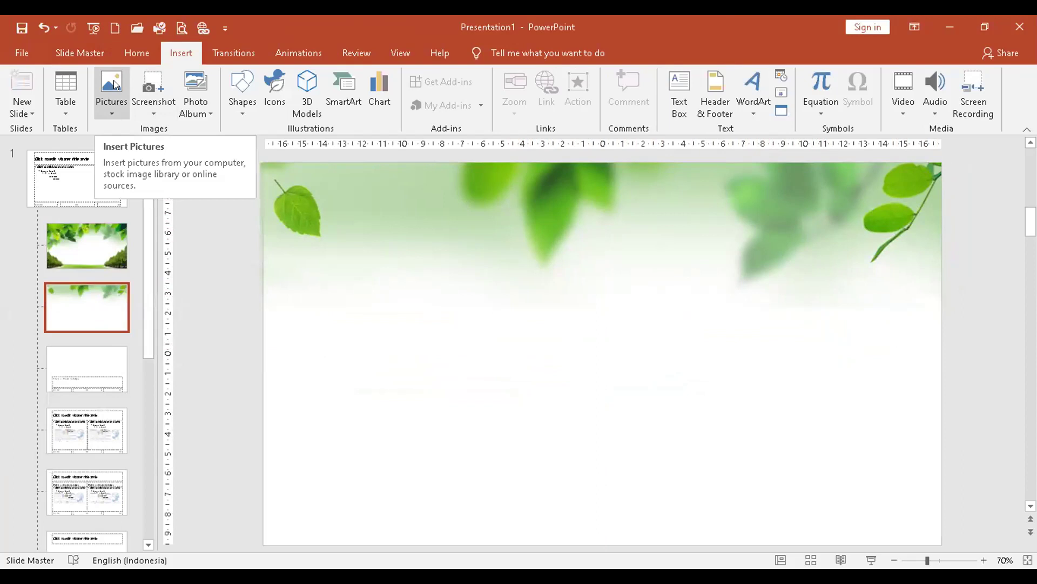
pyautogui.click(344, 292)
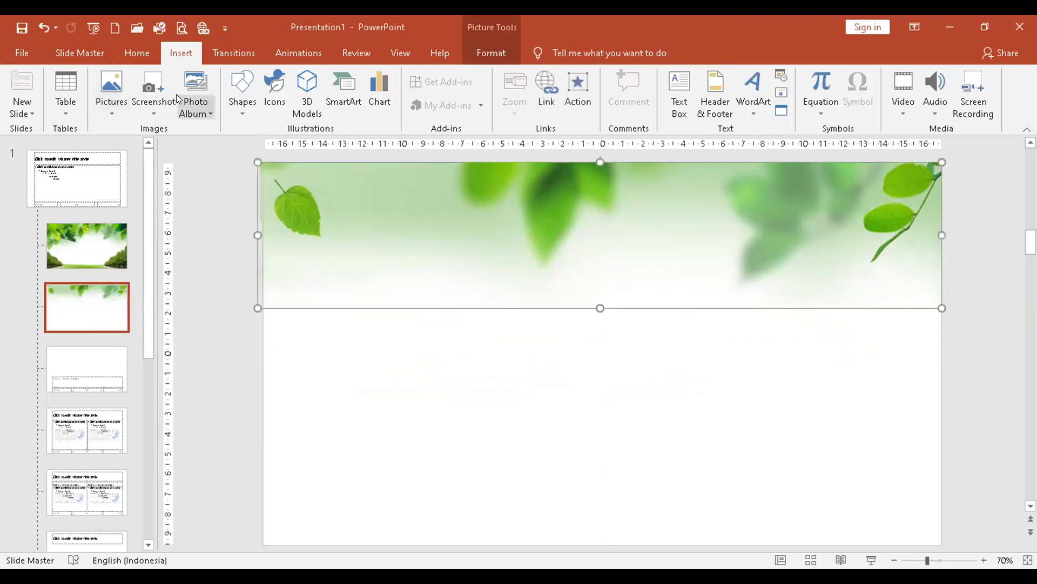
pyautogui.click(124, 86)
pyautogui.click(129, 150)
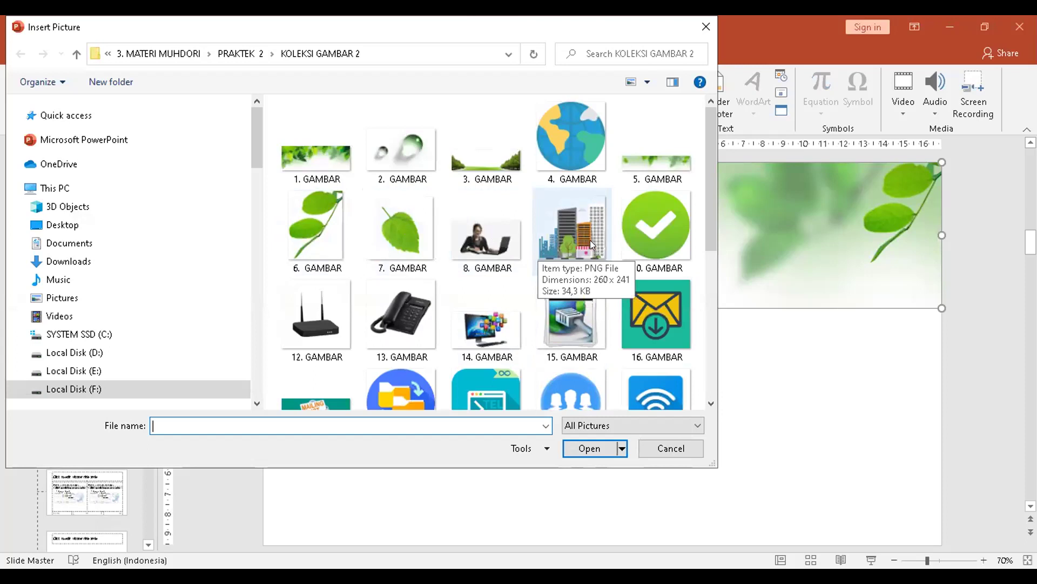
pyautogui.scroll(-1, 706, 386)
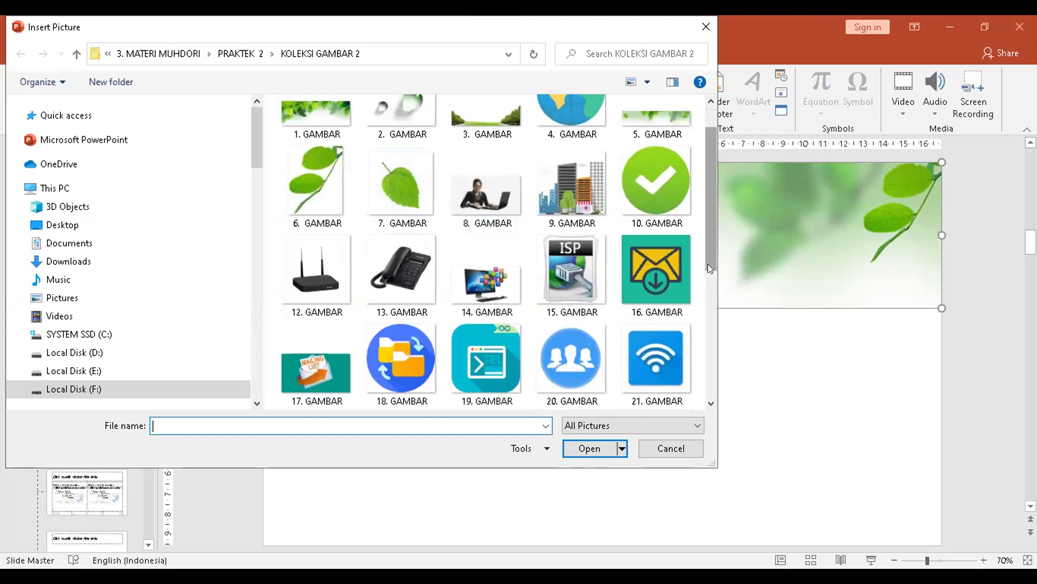
pyautogui.moveTo(708, 264); pyautogui.dragTo(712, 235)
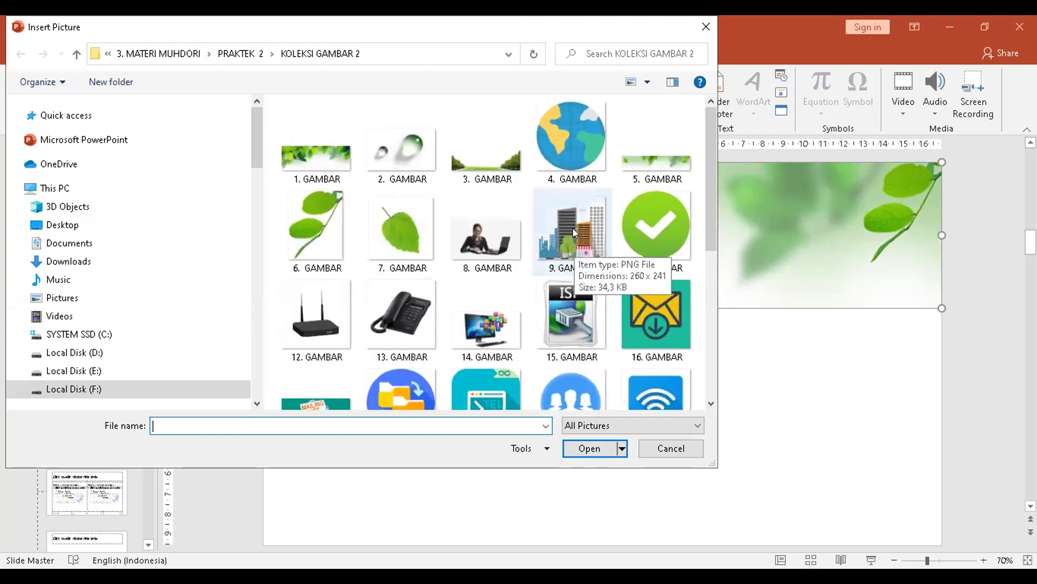
pyautogui.doubleClick(562, 240)
# Drag the 9. GAMBAR city-buildings picture into the third layout's bottom-right corner
pyautogui.moveTo(601, 368); pyautogui.dragTo(872, 498)
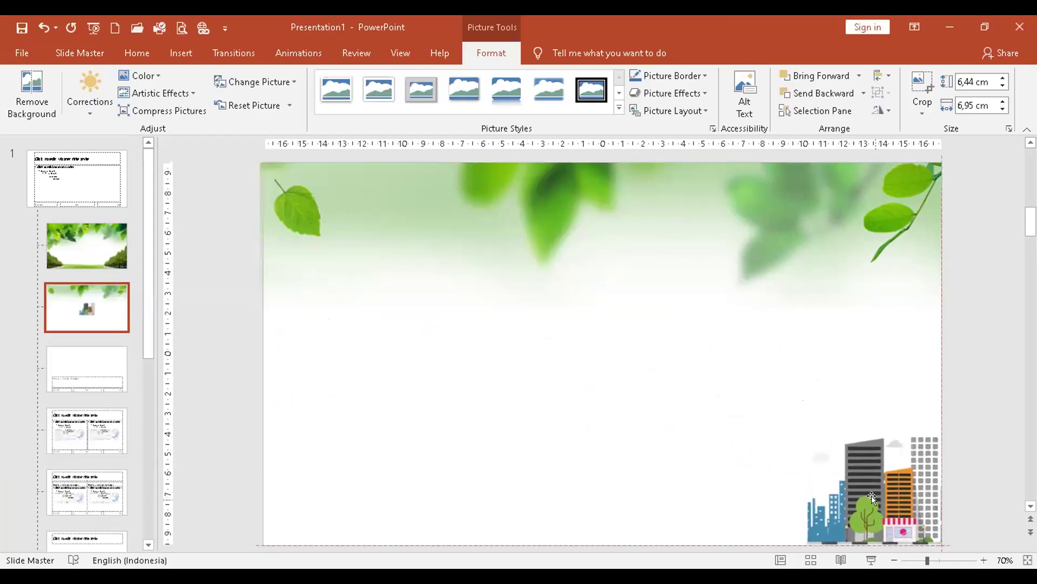
pyautogui.click(977, 470)
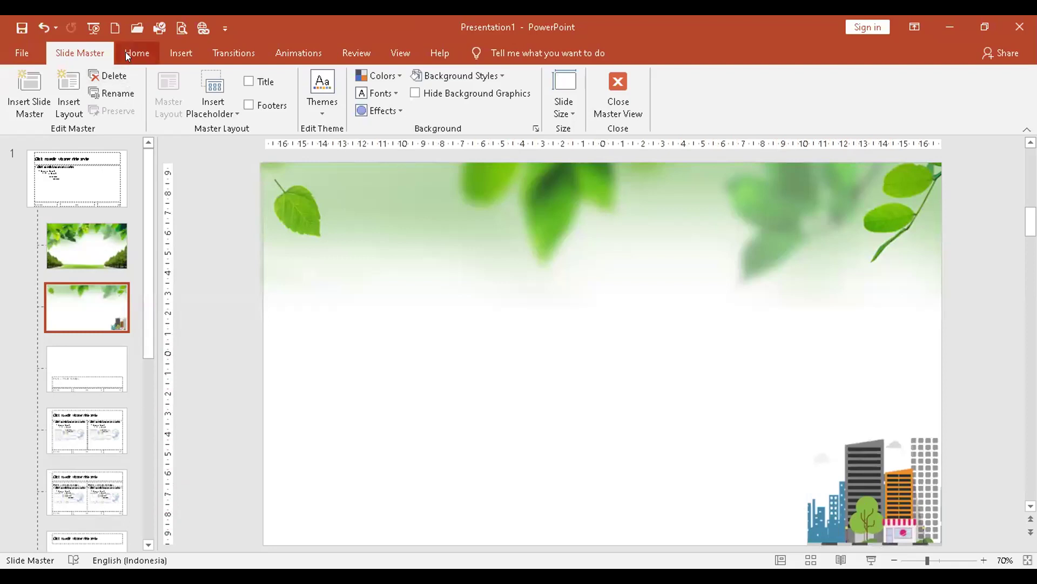
# Draw a Flowchart: Manual Input bar along the slide bottom and make it taller
pyautogui.click(172, 54)
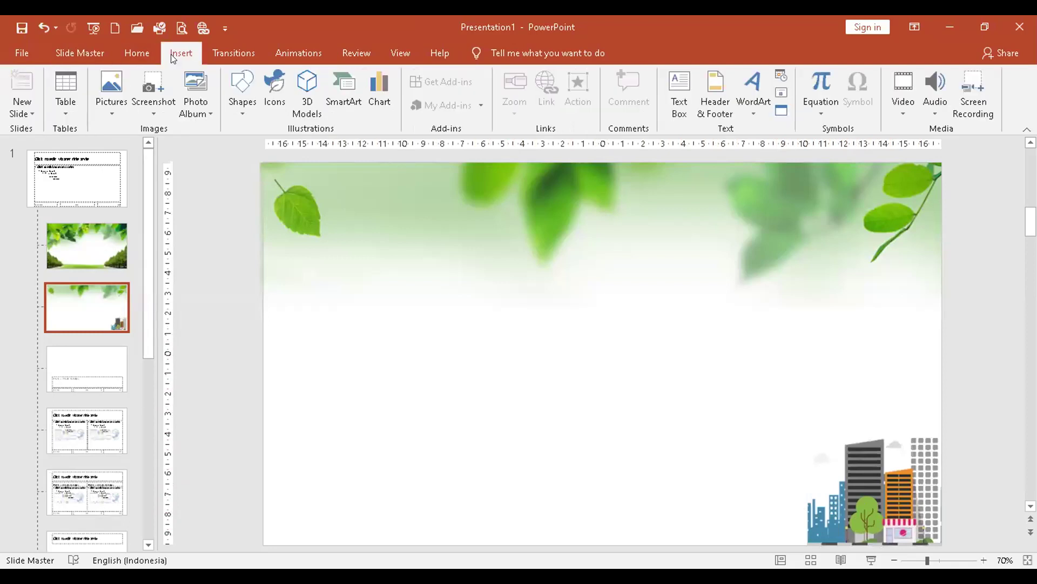
pyautogui.click(236, 103)
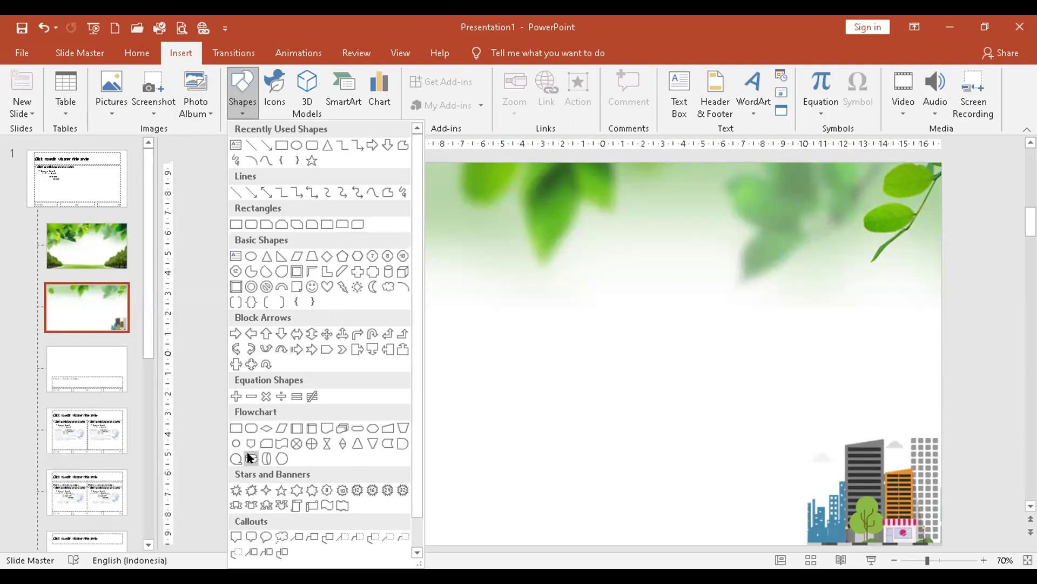
pyautogui.click(386, 428)
pyautogui.moveTo(259, 516)
pyautogui.mouseDown()
pyautogui.moveTo(376, 516)
pyautogui.moveTo(631, 548)
pyautogui.moveTo(792, 522)
pyautogui.moveTo(940, 536)
pyautogui.mouseUp()
pyautogui.moveTo(601, 519); pyautogui.dragTo(599, 509)
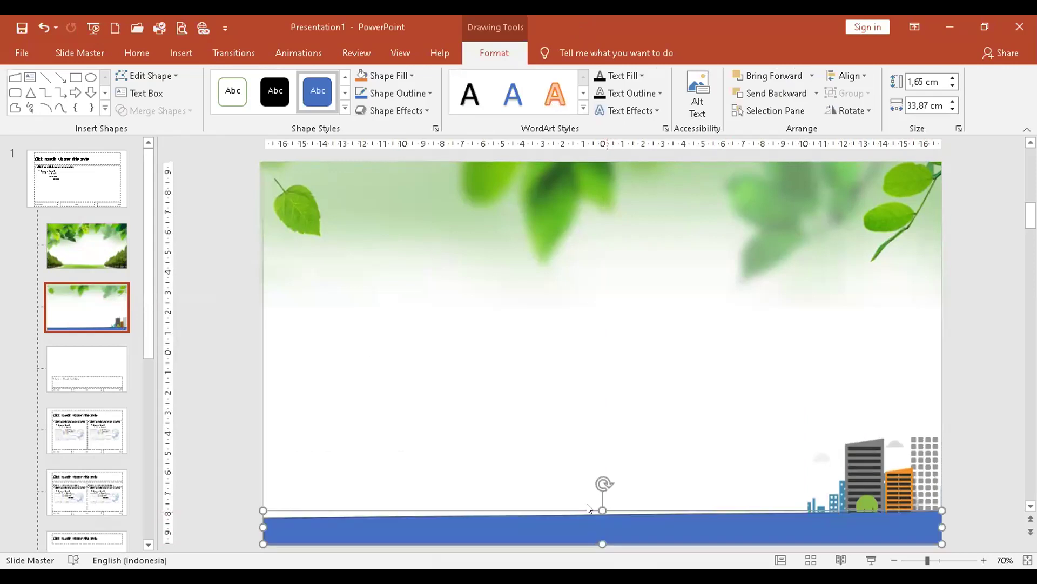
# Delete the blue Manual Input bar
pyautogui.click(465, 423)
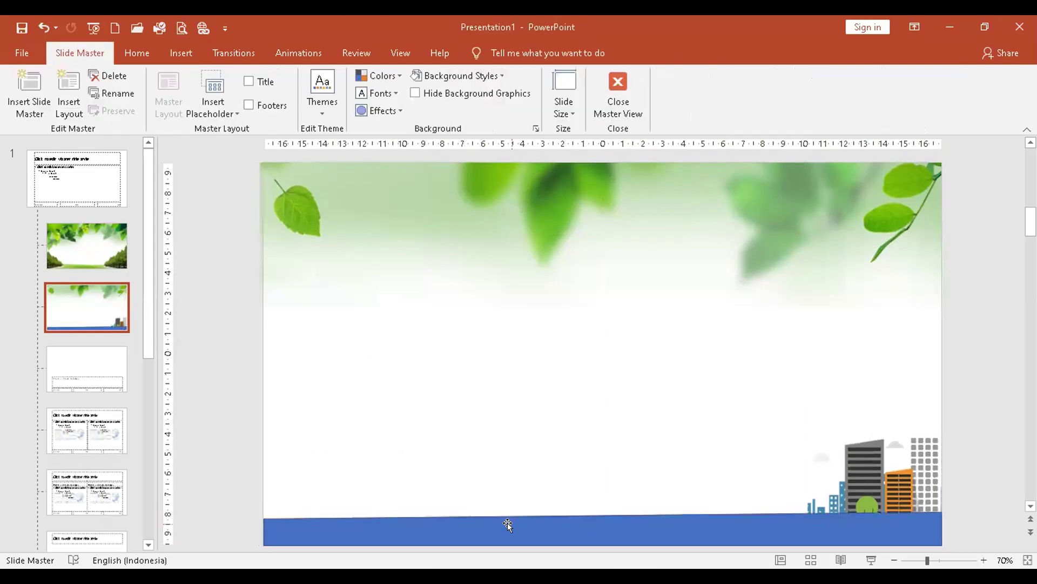
pyautogui.click(507, 523)
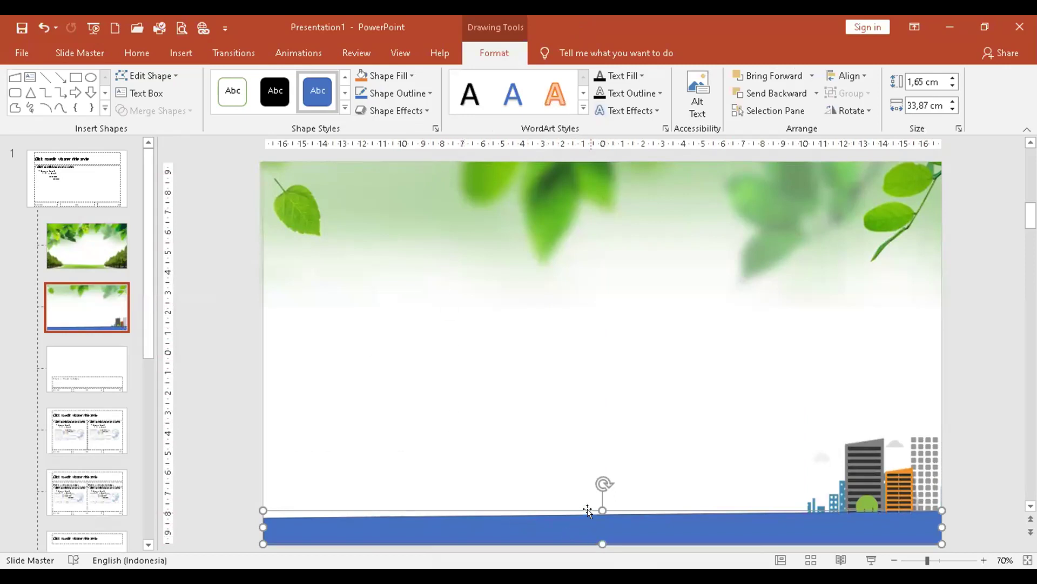
pyautogui.press('Delete')
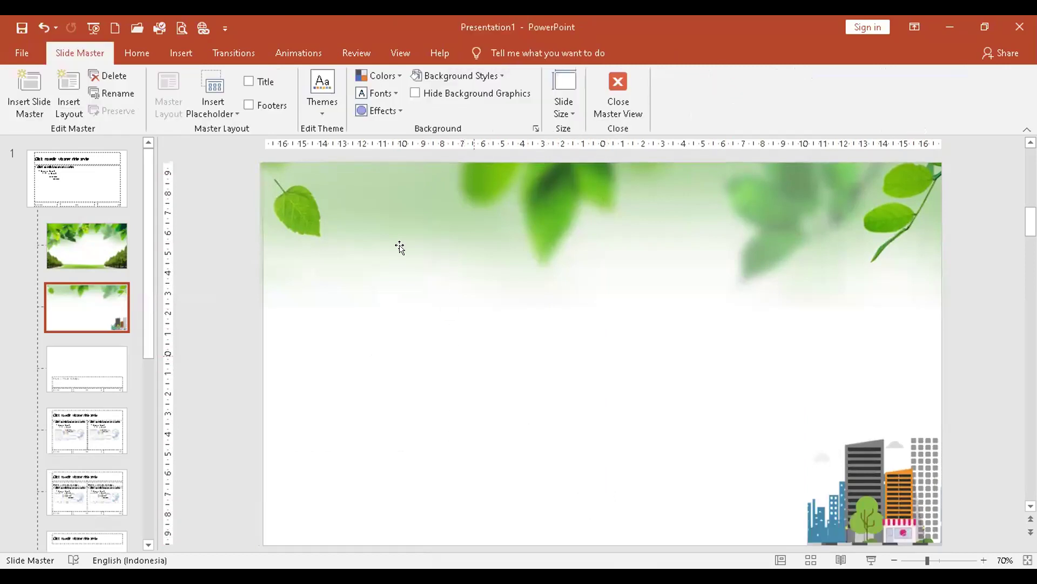
# Draw a thin rectangle strip along the slide's bottom edge
pyautogui.click(181, 54)
pyautogui.click(245, 104)
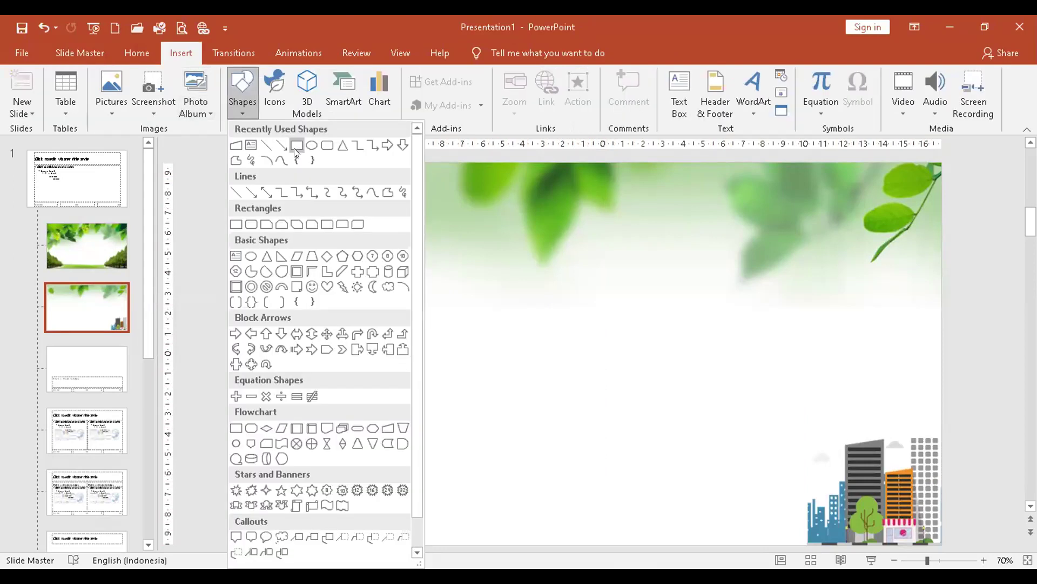
pyautogui.click(297, 145)
pyautogui.moveTo(264, 518)
pyautogui.mouseDown()
pyautogui.moveTo(890, 516)
pyautogui.moveTo(938, 539)
pyautogui.mouseUp()
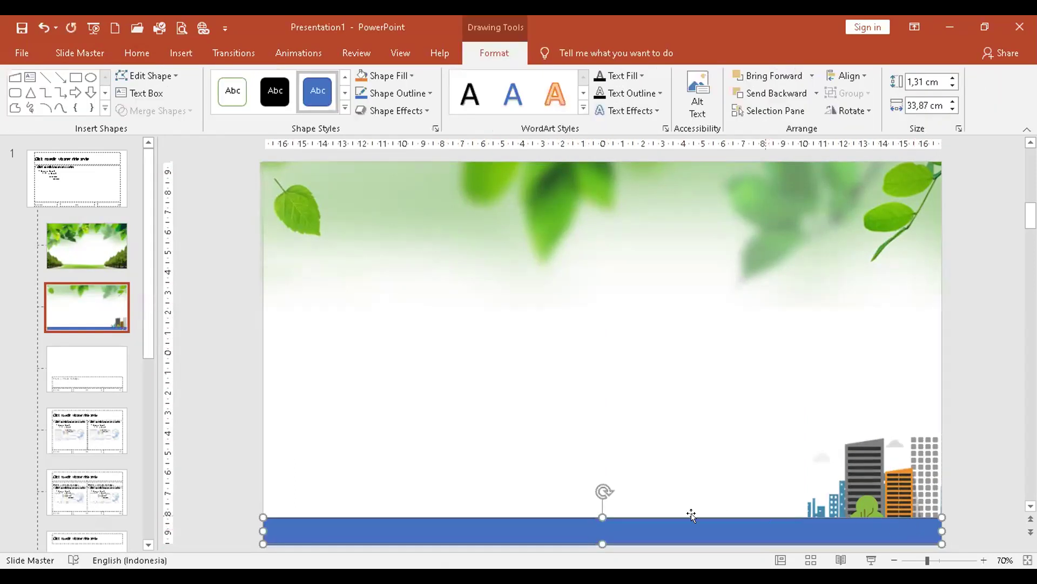
pyautogui.moveTo(603, 517); pyautogui.dragTo(606, 526)
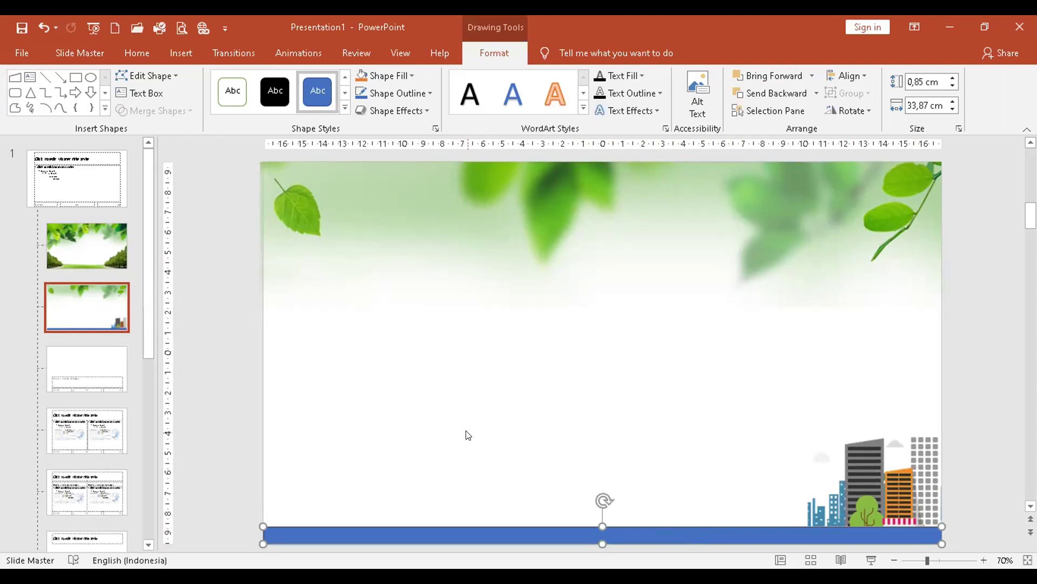
# Give the bottom strip No Outline and a Light Green fill
pyautogui.click(393, 94)
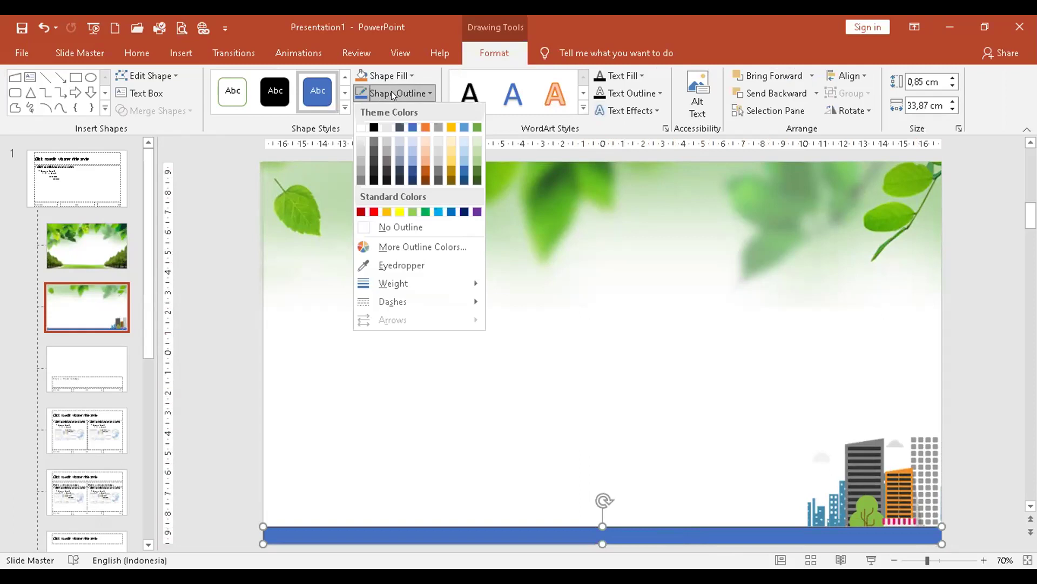
pyautogui.click(397, 227)
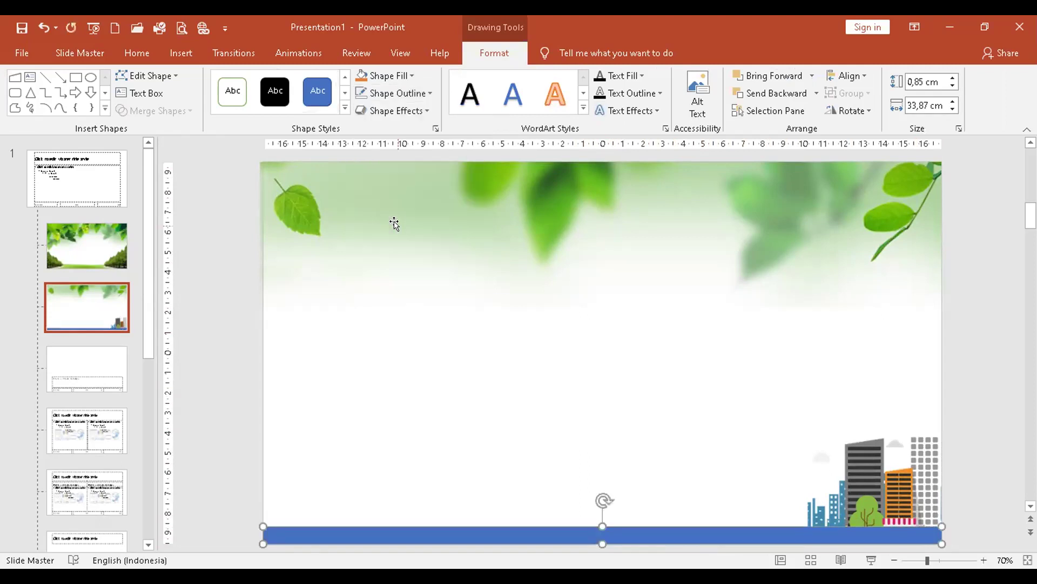
pyautogui.click(400, 80)
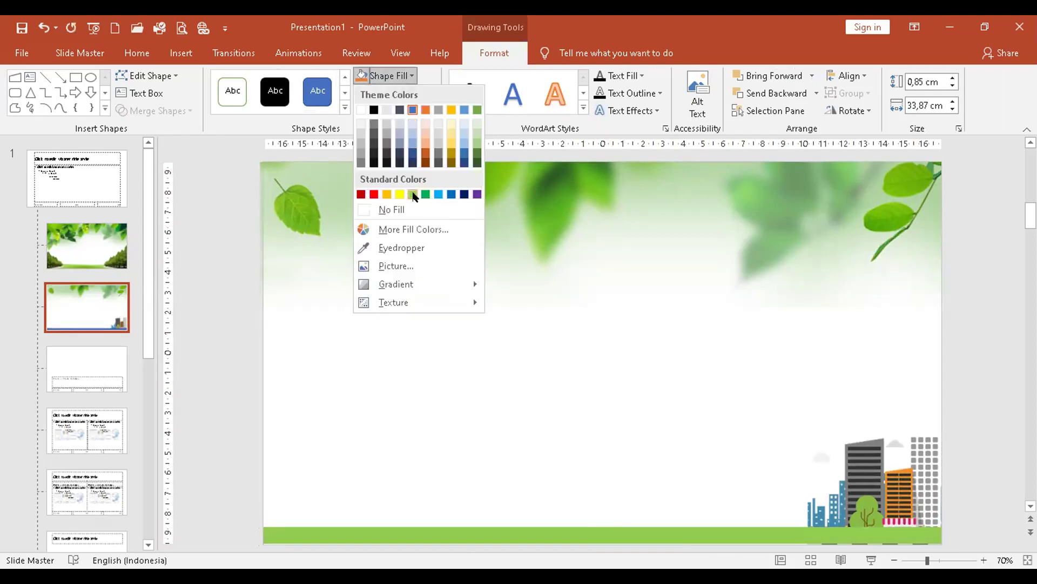
pyautogui.click(412, 194)
pyautogui.click(678, 465)
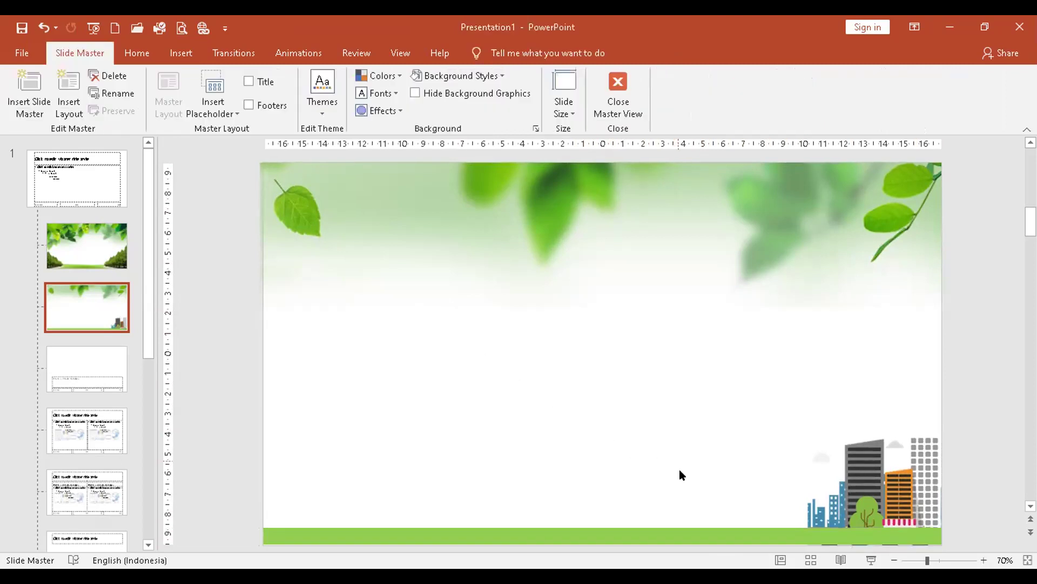
pyautogui.click(700, 532)
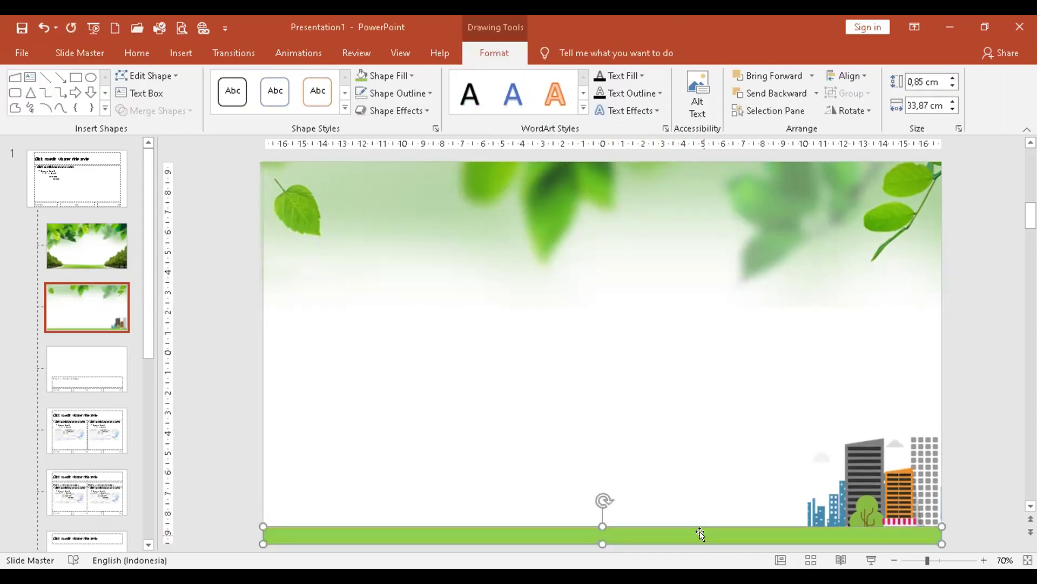
pyautogui.click(664, 486)
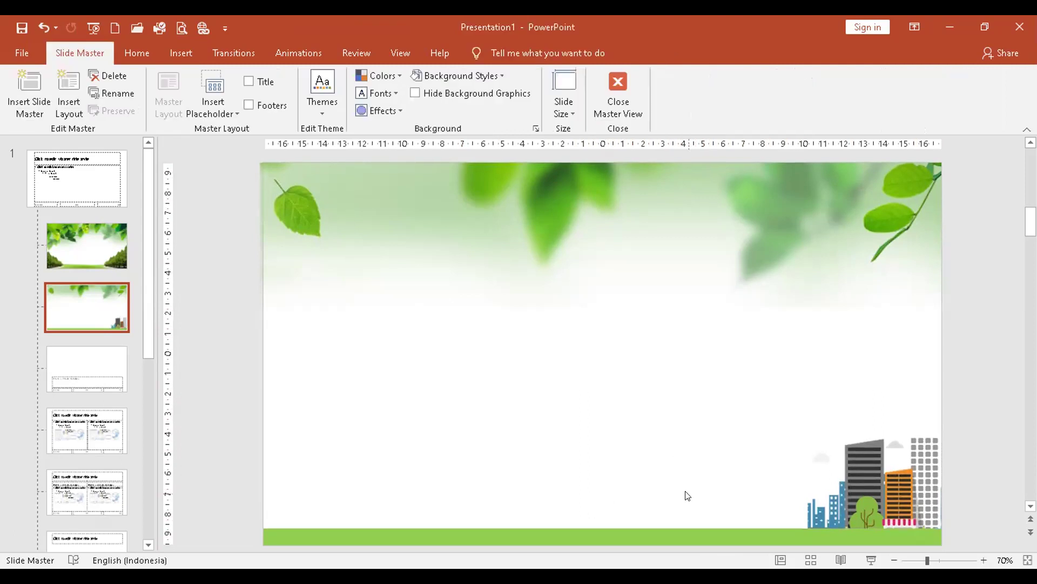
pyautogui.click(664, 526)
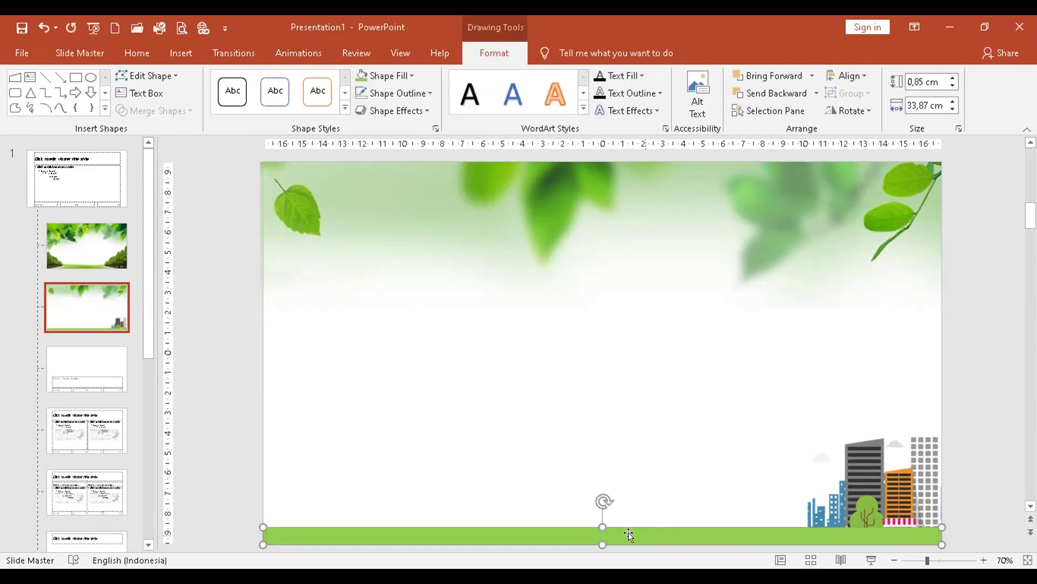
pyautogui.click(172, 52)
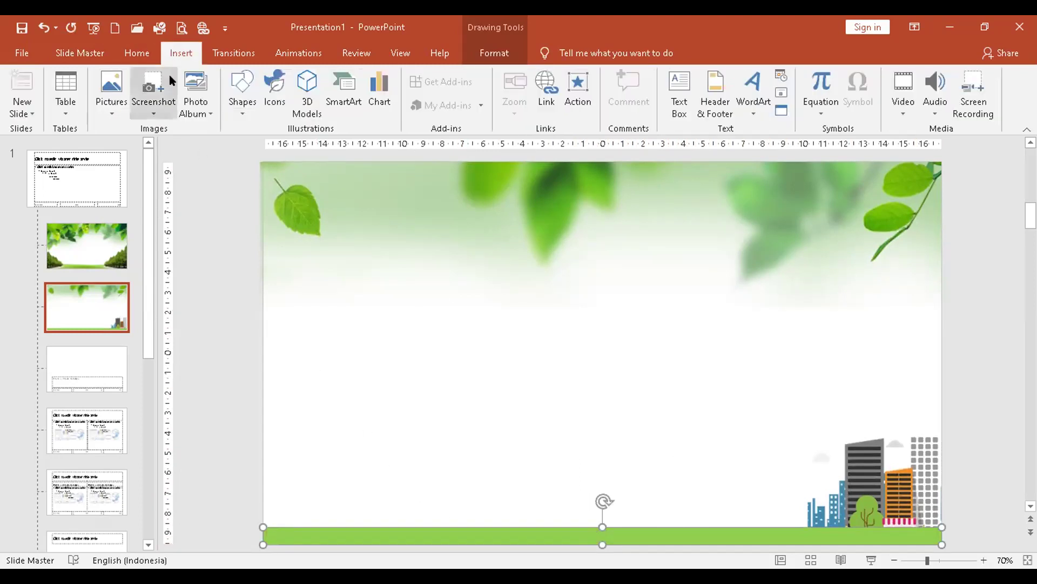
# Insert the 8. GAMBAR woman-with-laptop picture from this computer and nudge it left
pyautogui.click(113, 92)
pyautogui.click(128, 149)
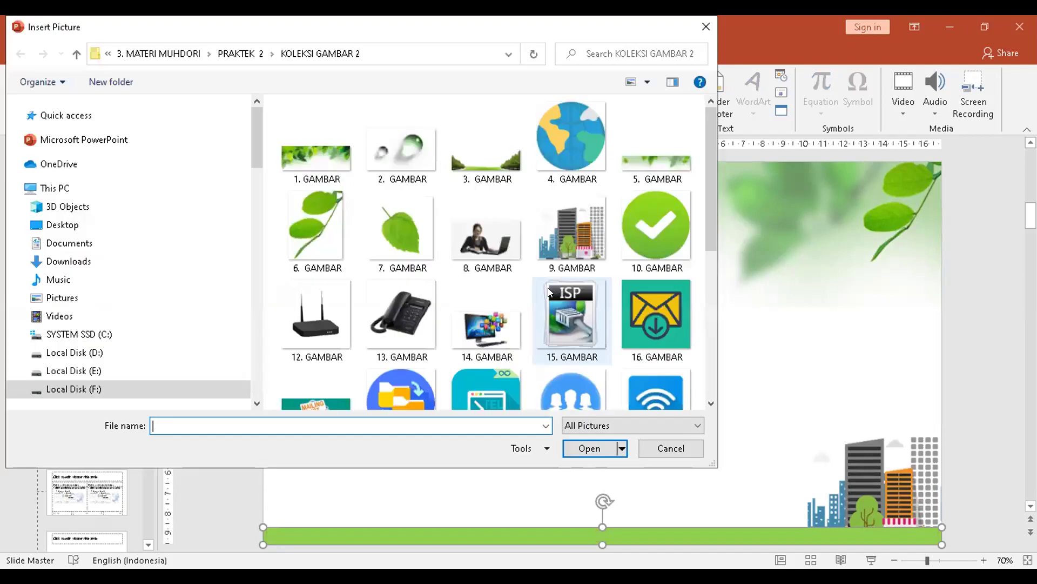
pyautogui.click(490, 250)
pyautogui.click(579, 444)
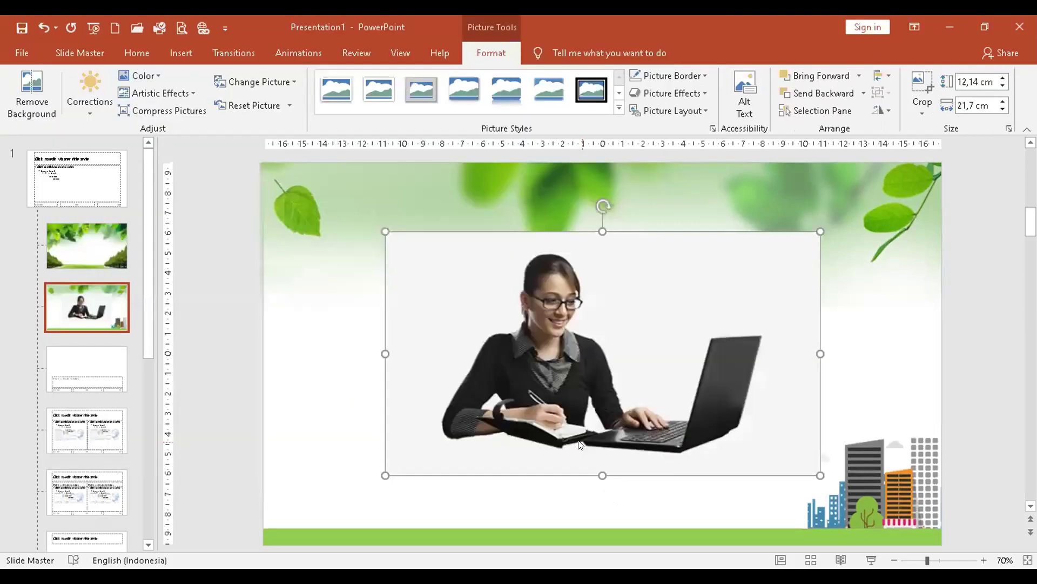
pyautogui.moveTo(519, 364); pyautogui.dragTo(449, 387)
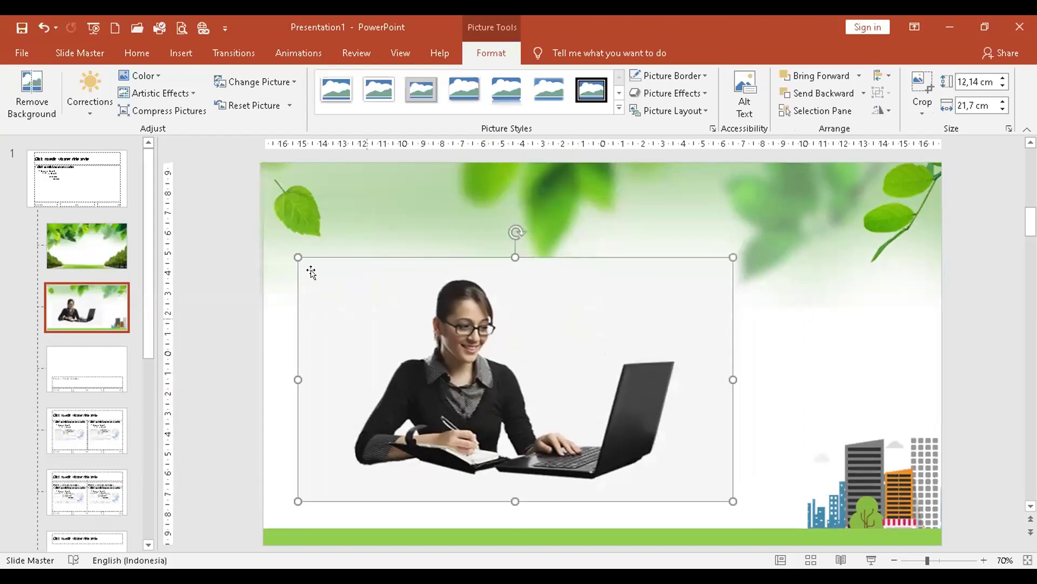
# Dismiss a second picture dialog and move the woman picture into the upper-left area
pyautogui.click(181, 52)
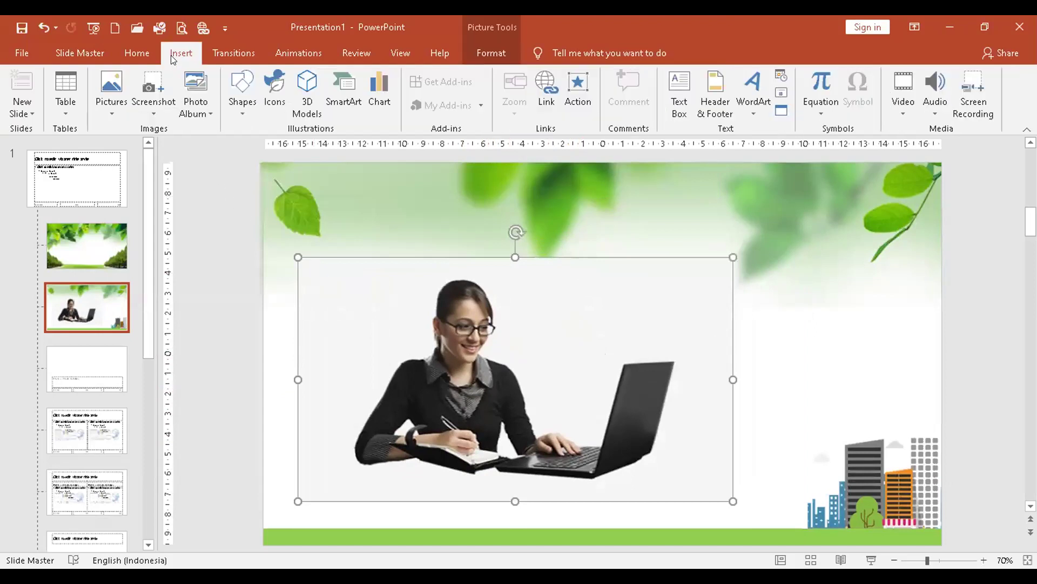
pyautogui.click(117, 89)
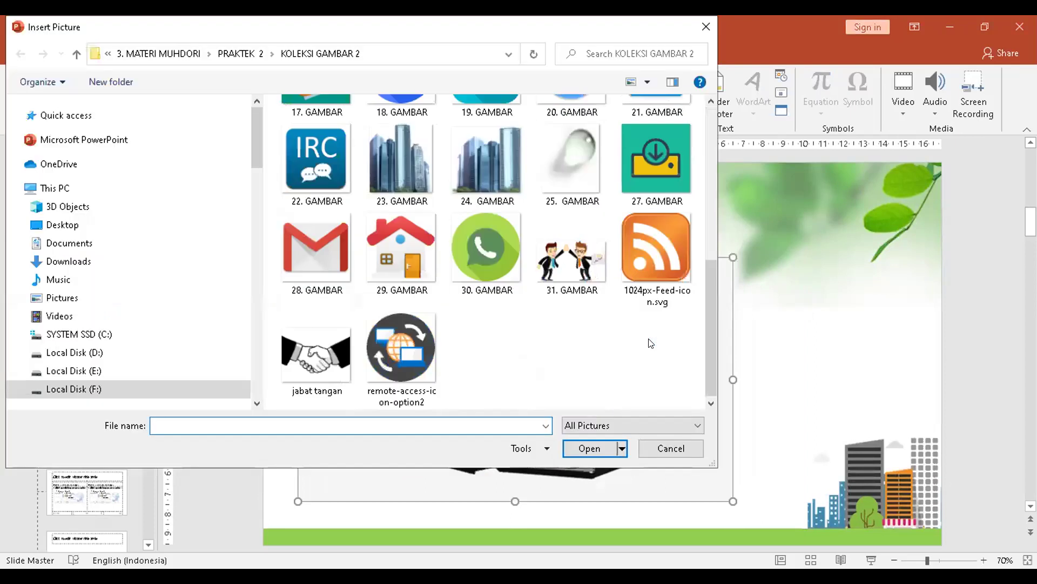
pyautogui.scroll(5, 651, 343)
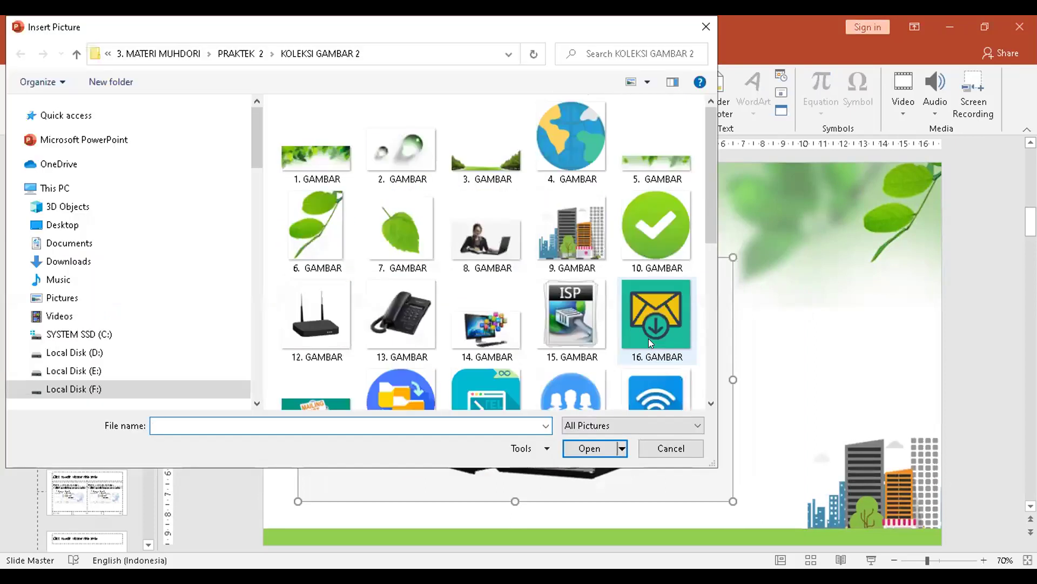
pyautogui.click(660, 446)
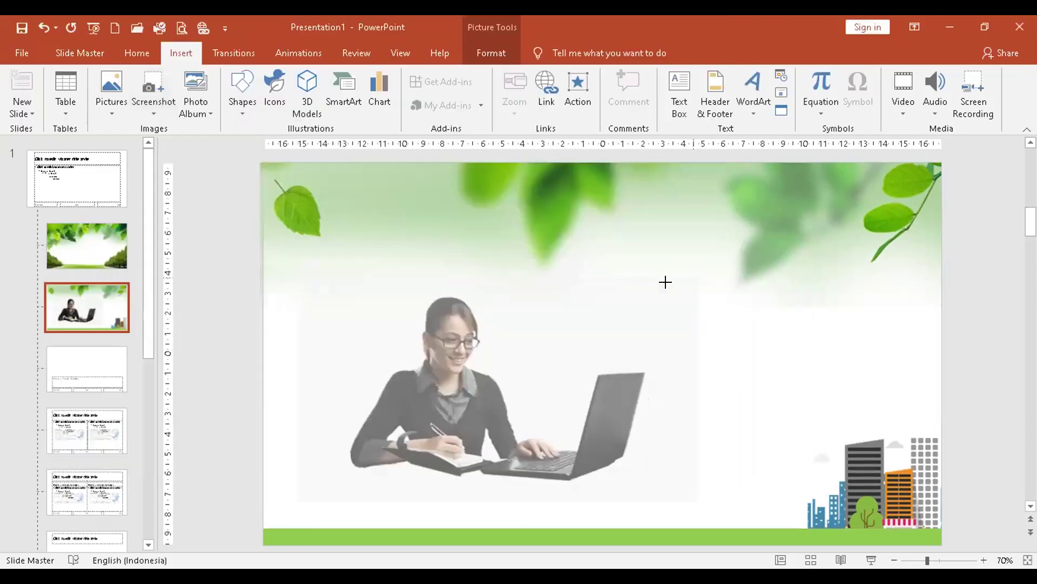
pyautogui.moveTo(510, 375); pyautogui.dragTo(547, 241)
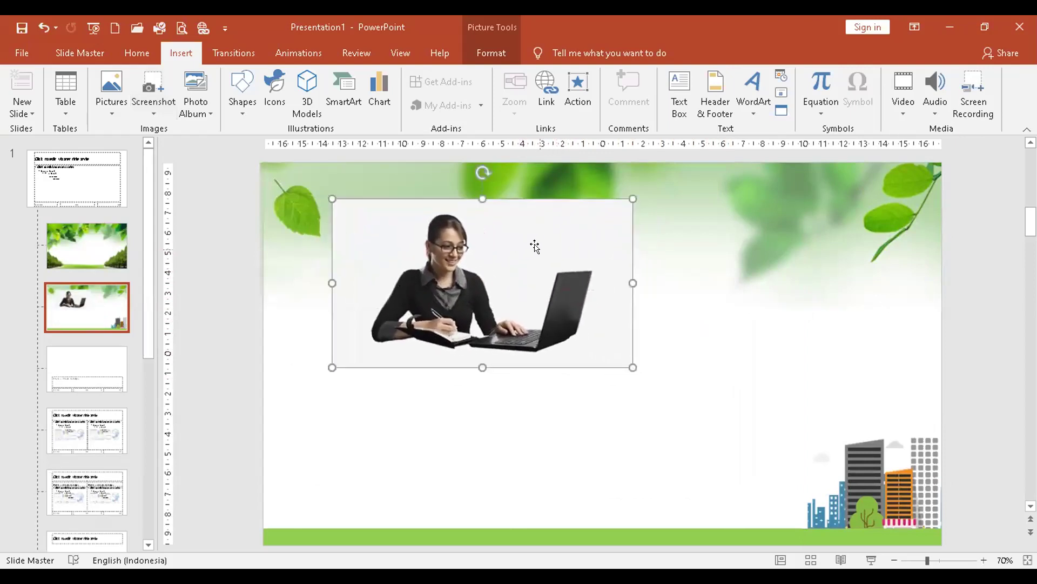
pyautogui.click(984, 26)
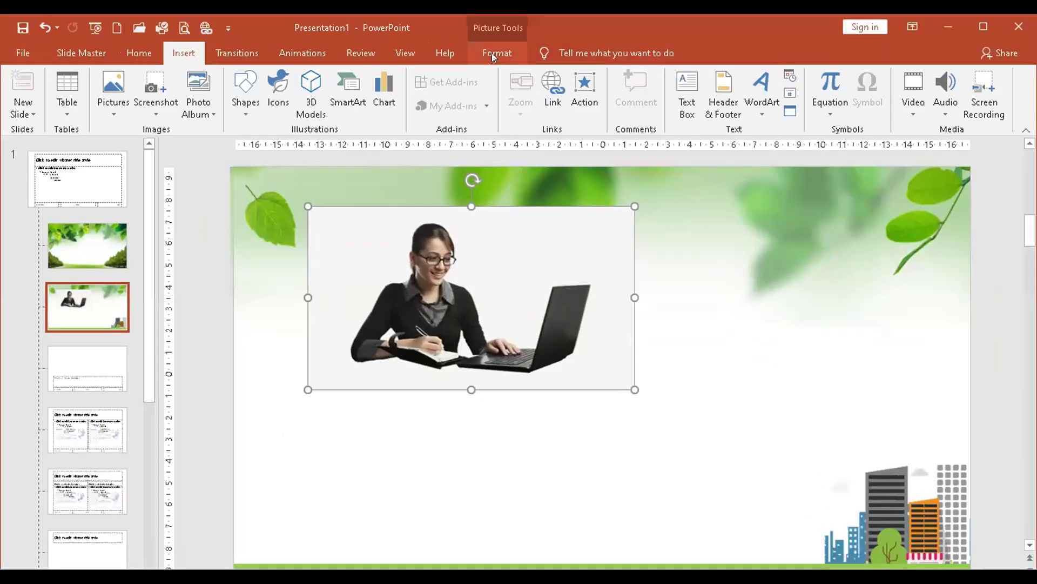
# Make the woman picture's white background transparent with Set Transparent Color
pyautogui.click(526, 74)
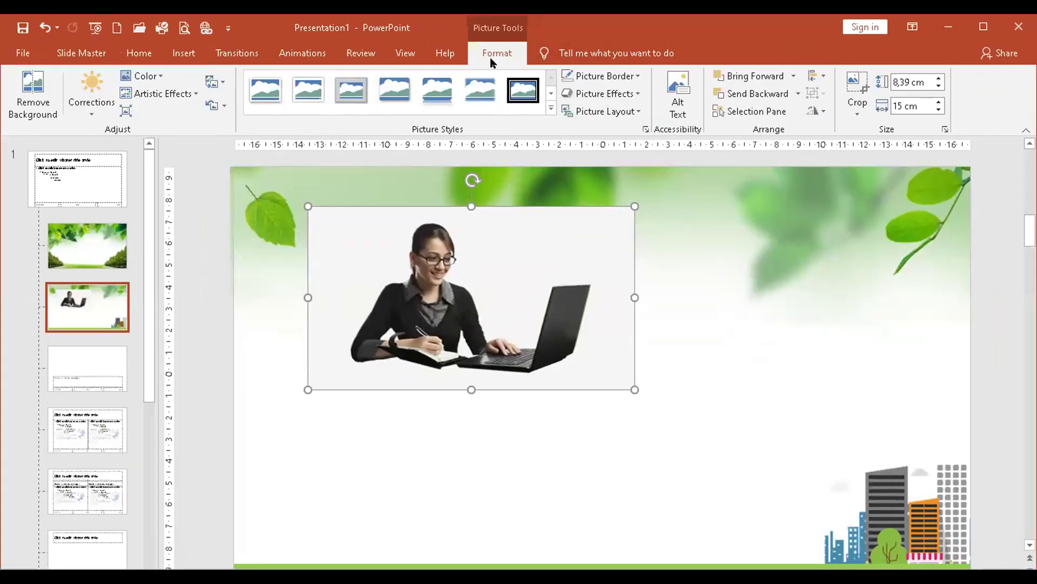
pyautogui.click(142, 76)
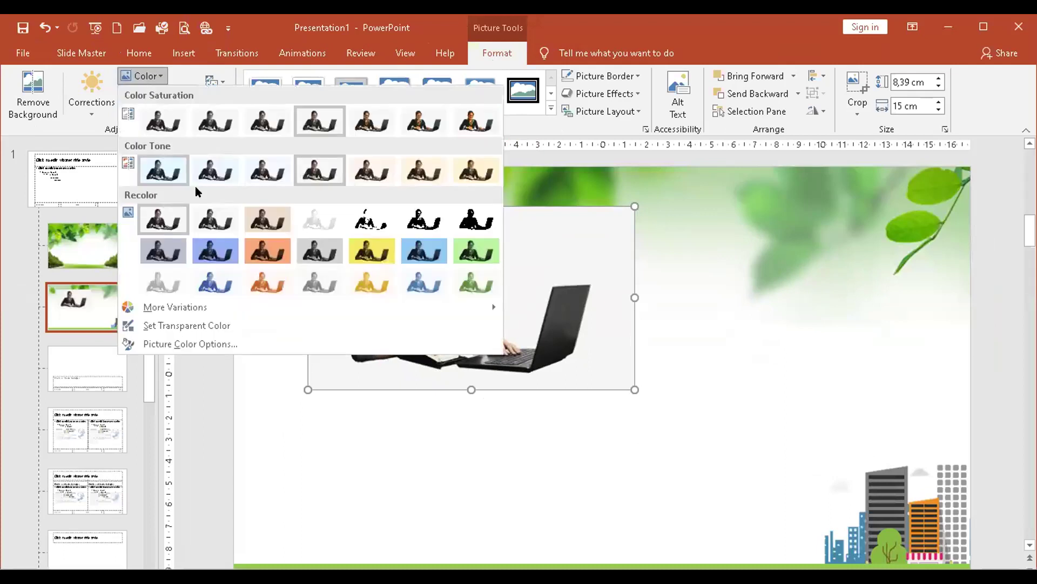
pyautogui.click(173, 326)
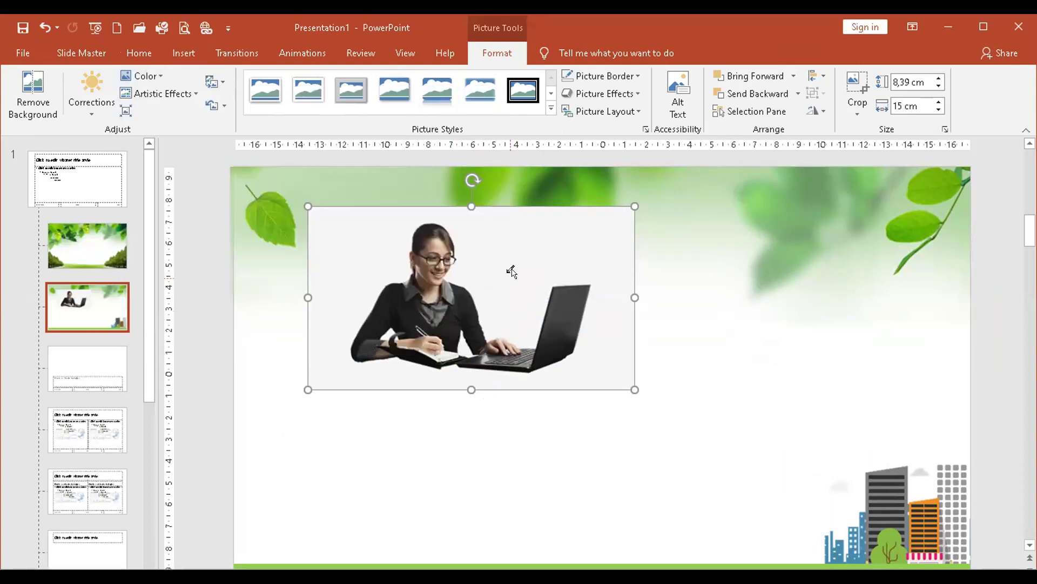
pyautogui.click(511, 271)
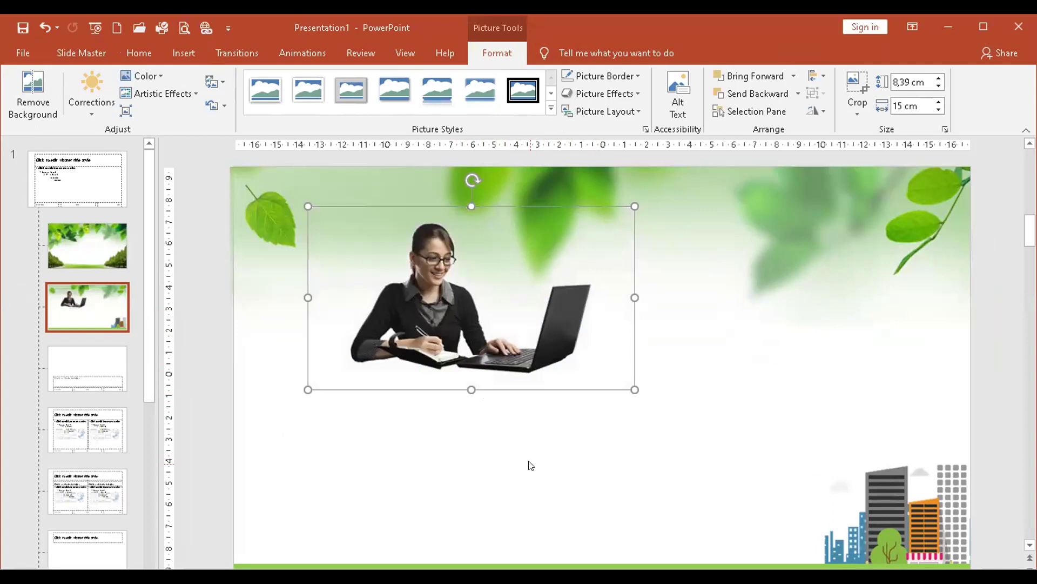
pyautogui.click(529, 475)
# Shrink the woman picture to 3,4 × 6,07 cm and place it bottom-left
pyautogui.click(437, 328)
pyautogui.moveTo(435, 283); pyautogui.dragTo(412, 335)
pyautogui.moveTo(608, 251); pyautogui.dragTo(395, 361)
pyautogui.moveTo(341, 418); pyautogui.dragTo(276, 539)
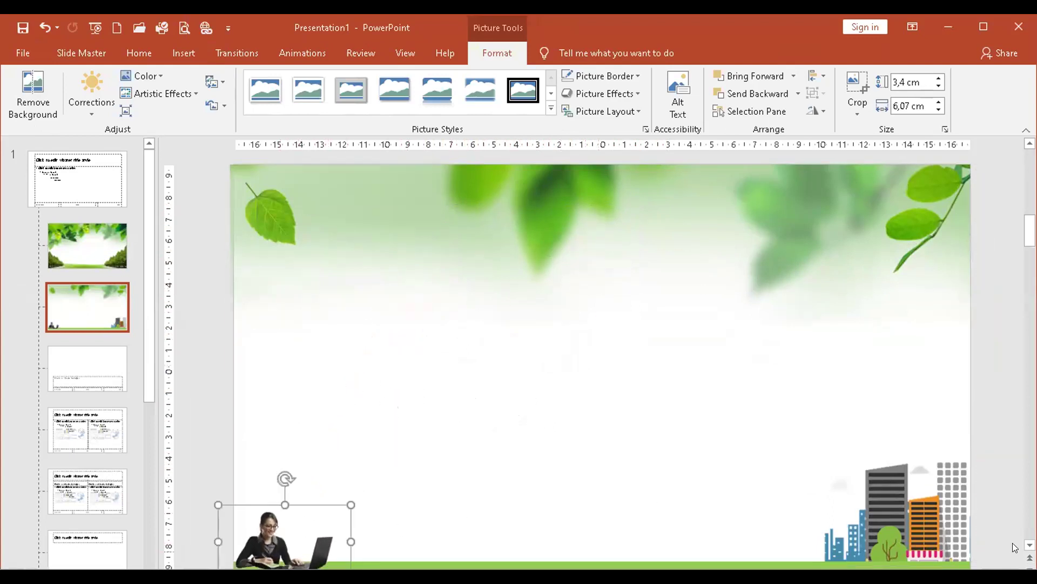
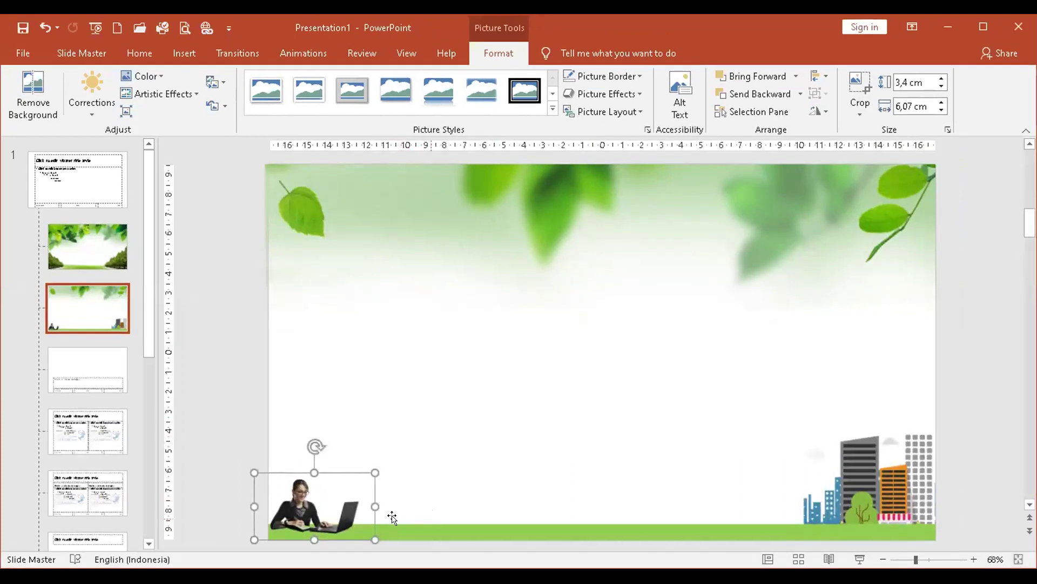
# Use Bring to Front so the city illustration sits in front of the green bottom bar
pyautogui.press('Escape')
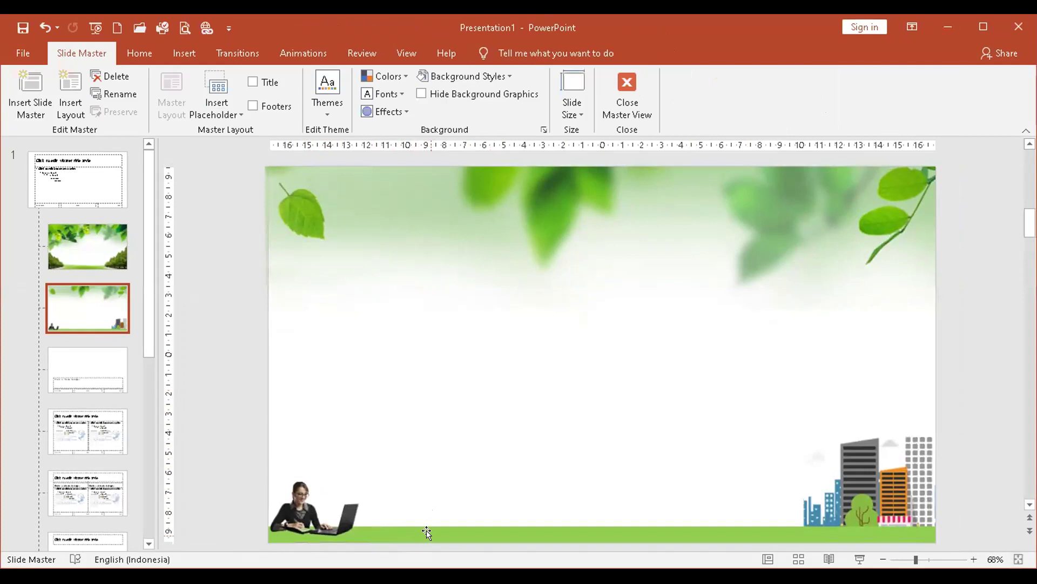
pyautogui.click(427, 532)
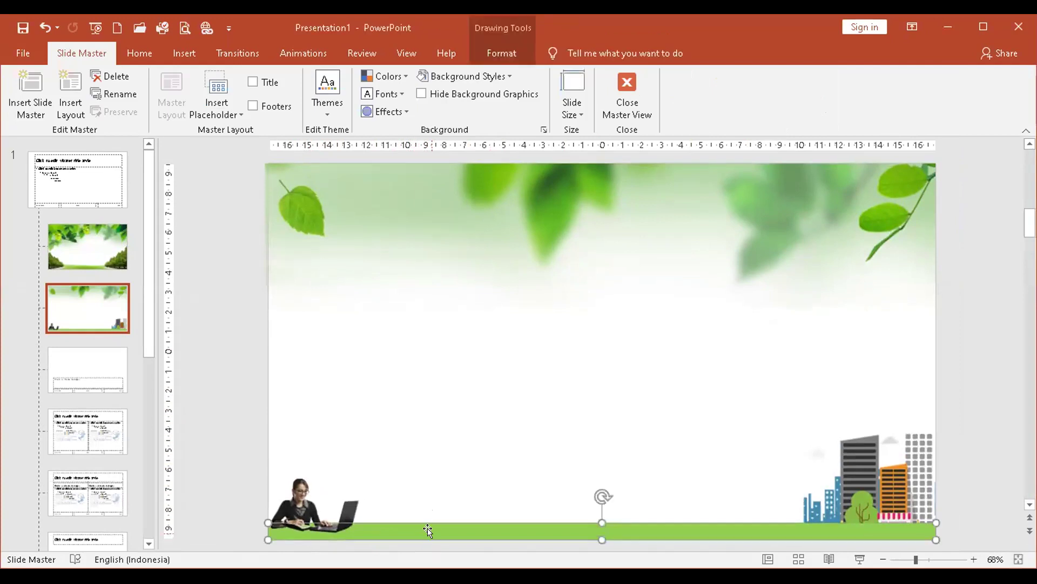
pyautogui.click(413, 454)
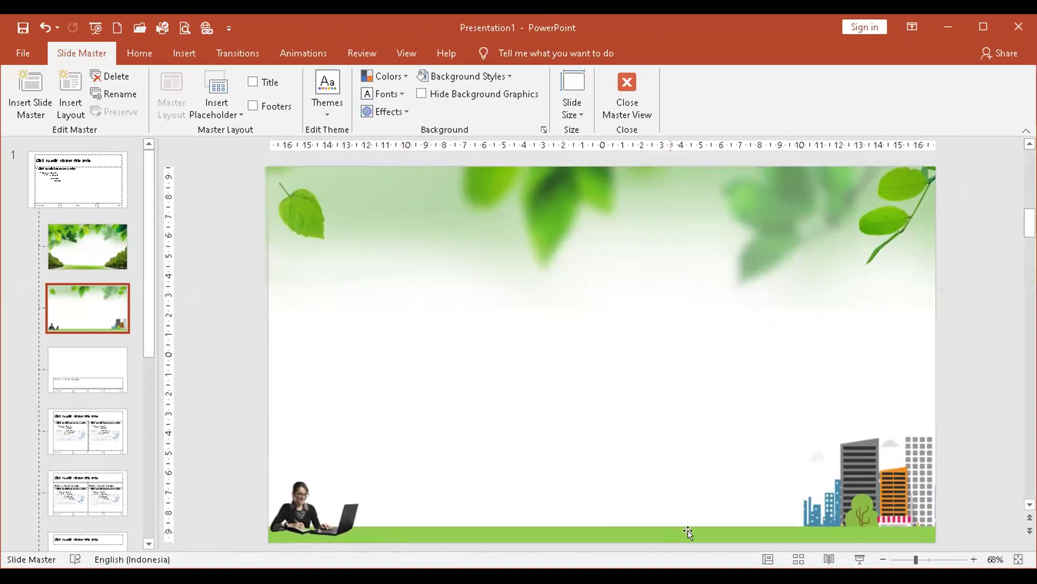
pyautogui.rightClick(858, 463)
pyautogui.press('Escape')
pyautogui.rightClick(858, 463)
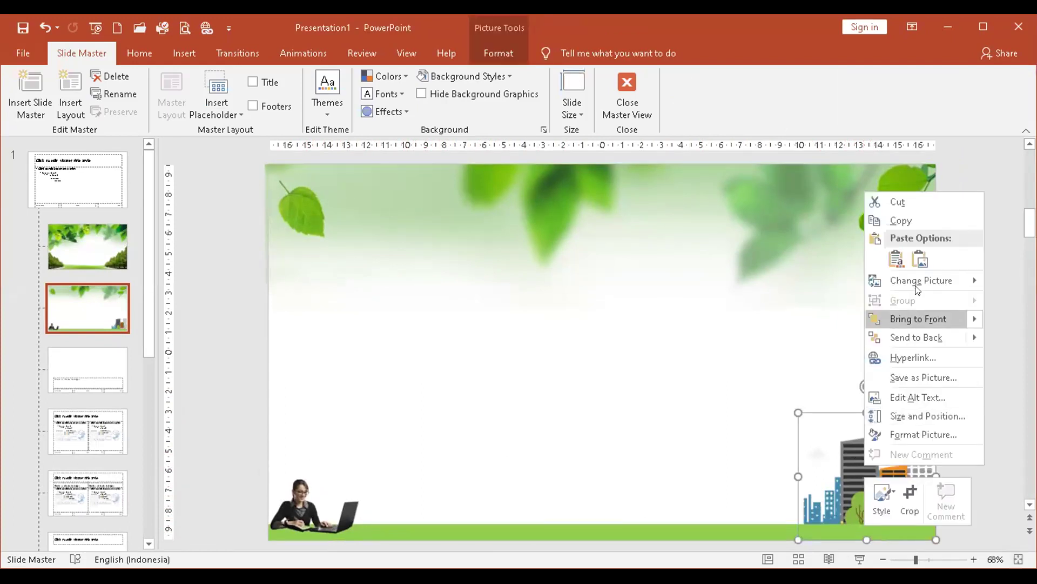
pyautogui.click(919, 319)
pyautogui.click(986, 463)
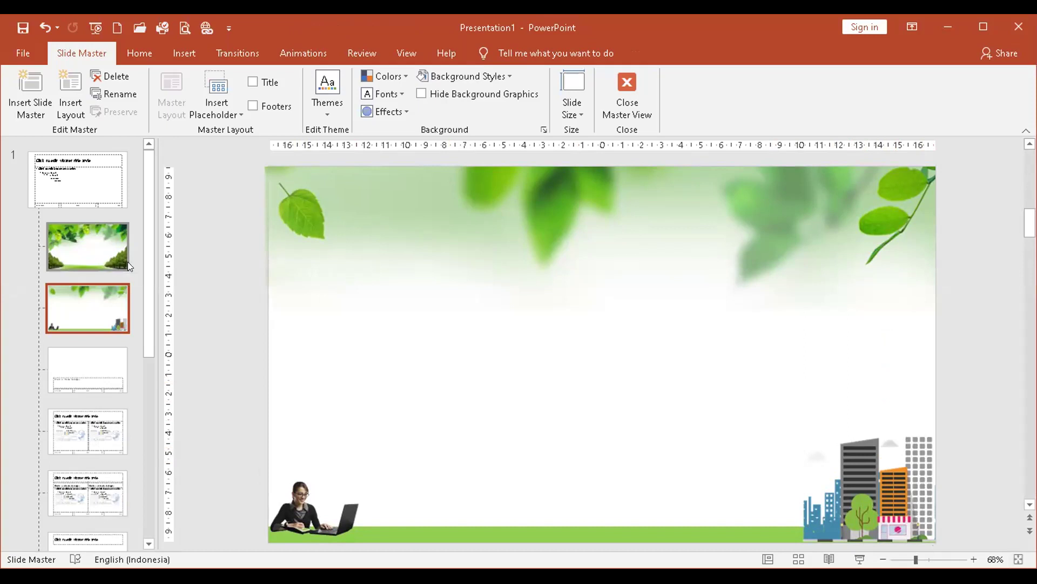
# Enlarge the woman-with-laptop picture from its top-right corner and settle it at the bottom-left corner
pyautogui.click(300, 504)
pyautogui.moveTo(301, 504); pyautogui.dragTo(301, 505)
pyautogui.click(201, 454)
pyautogui.click(338, 515)
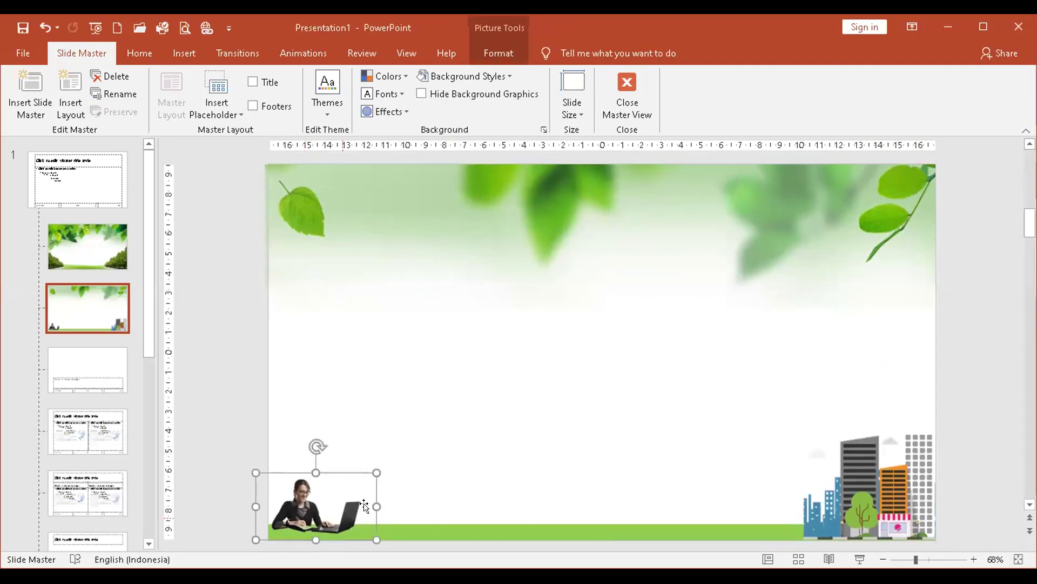
pyautogui.moveTo(375, 469); pyautogui.dragTo(381, 463)
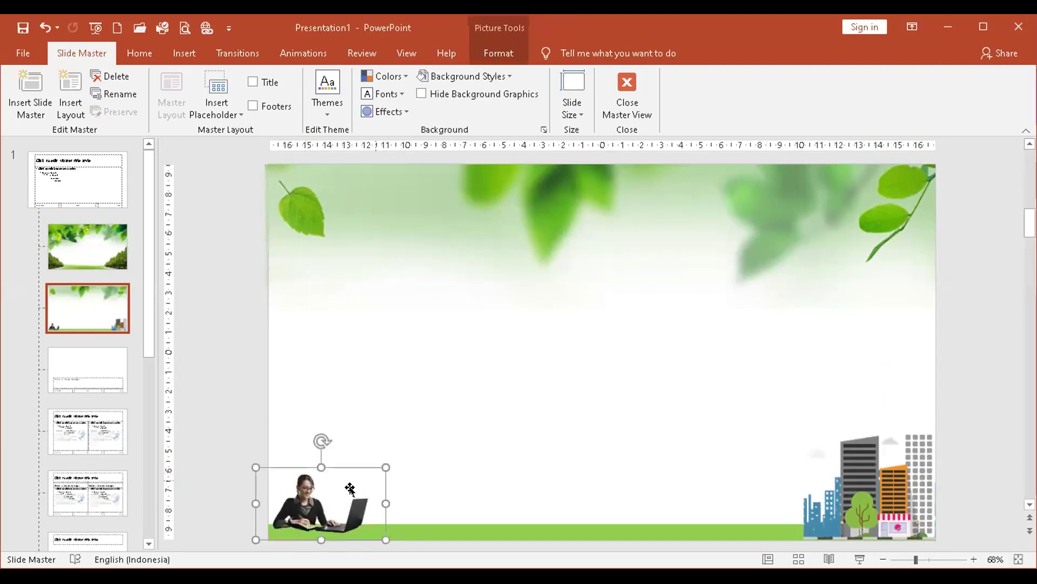
pyautogui.moveTo(293, 493); pyautogui.dragTo(270, 493)
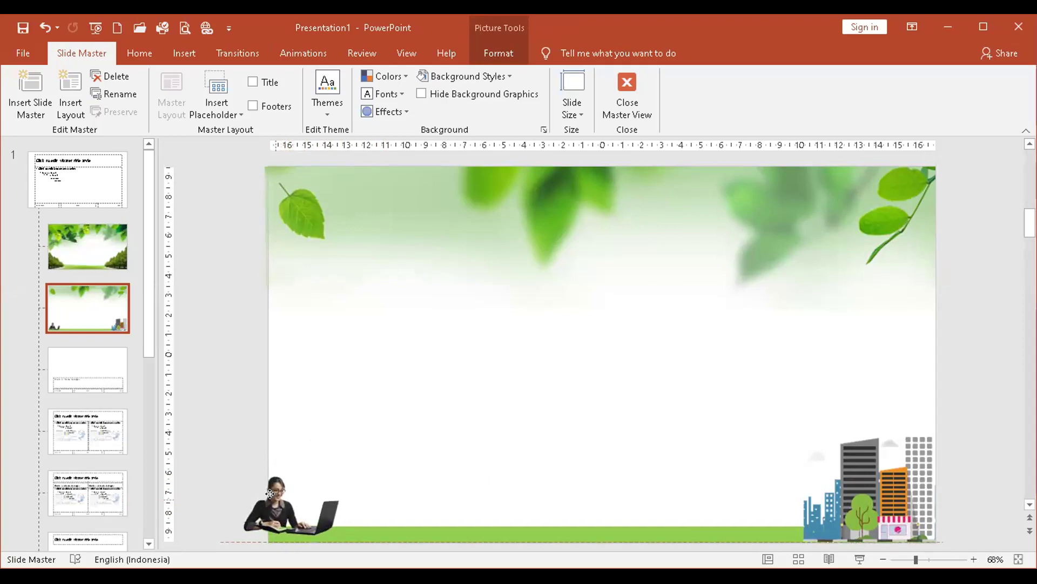
pyautogui.moveTo(270, 493); pyautogui.dragTo(292, 501)
pyautogui.click(208, 401)
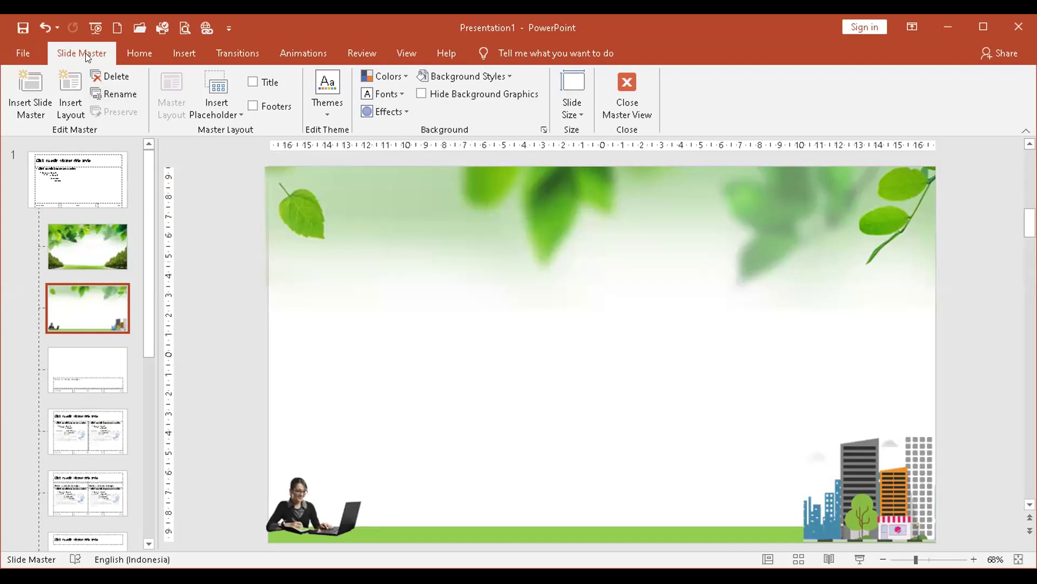
# Close Master View, add a Title Slide, and move it to first position
pyautogui.click(629, 81)
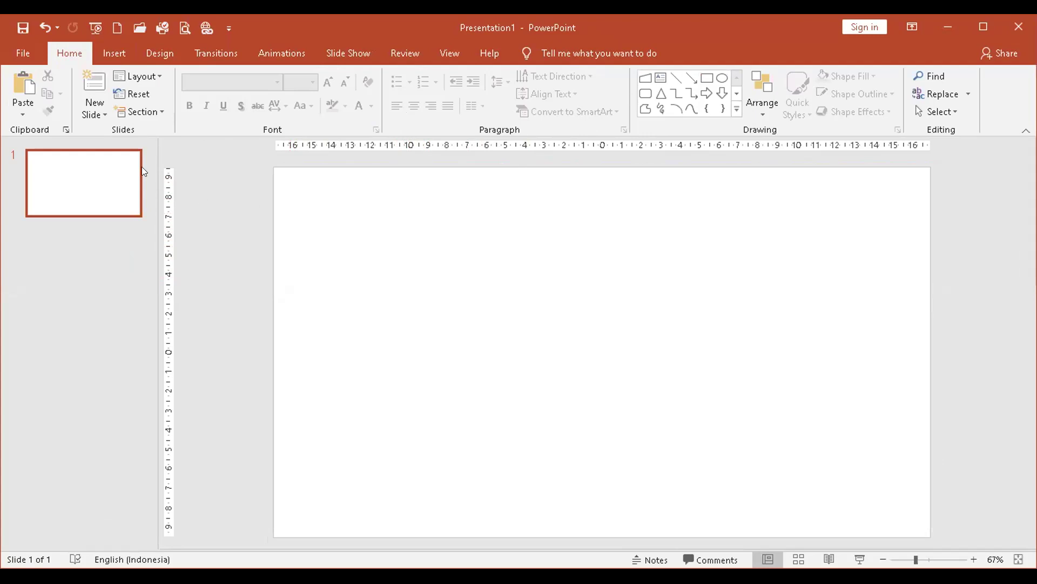
pyautogui.click(95, 114)
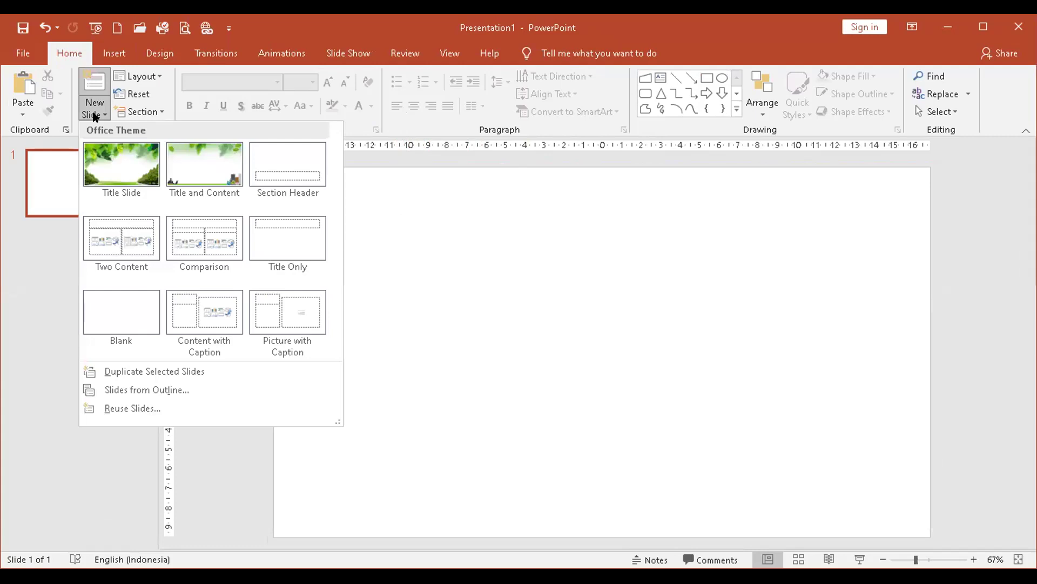
pyautogui.click(112, 155)
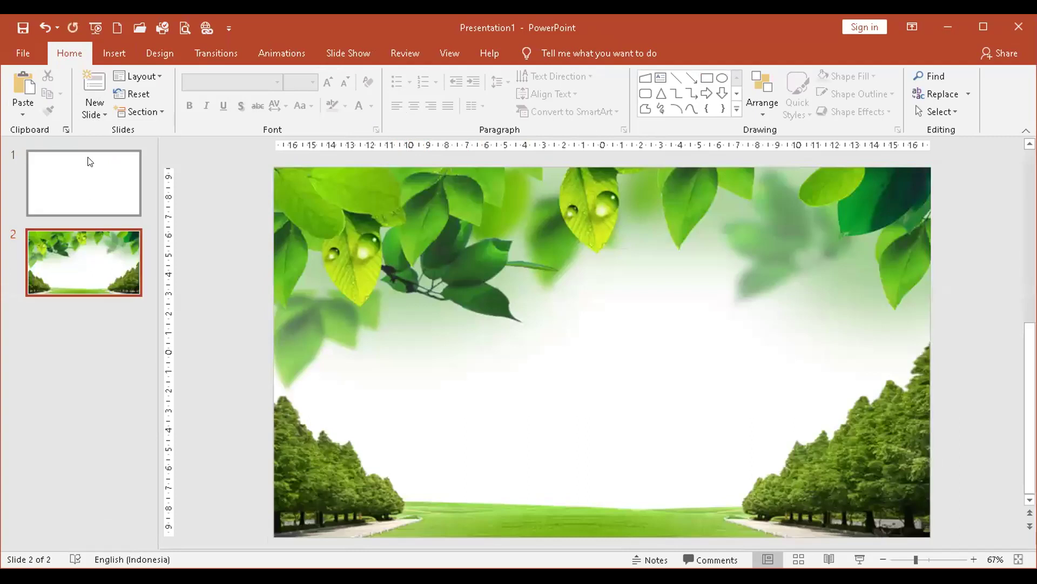
pyautogui.moveTo(65, 268); pyautogui.dragTo(50, 170)
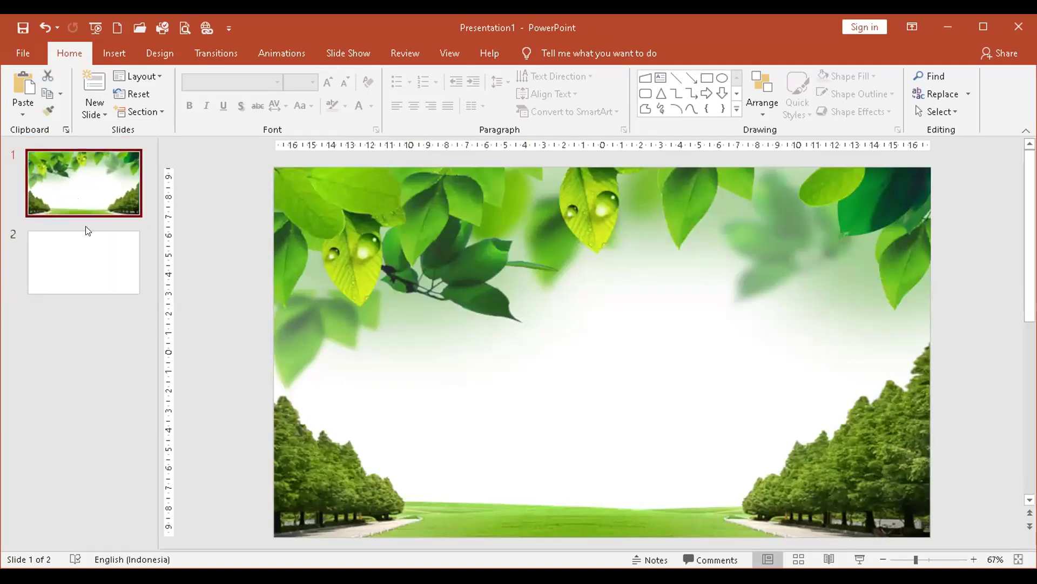
# Add a Title and Content slide after the title slide
pyautogui.click(101, 108)
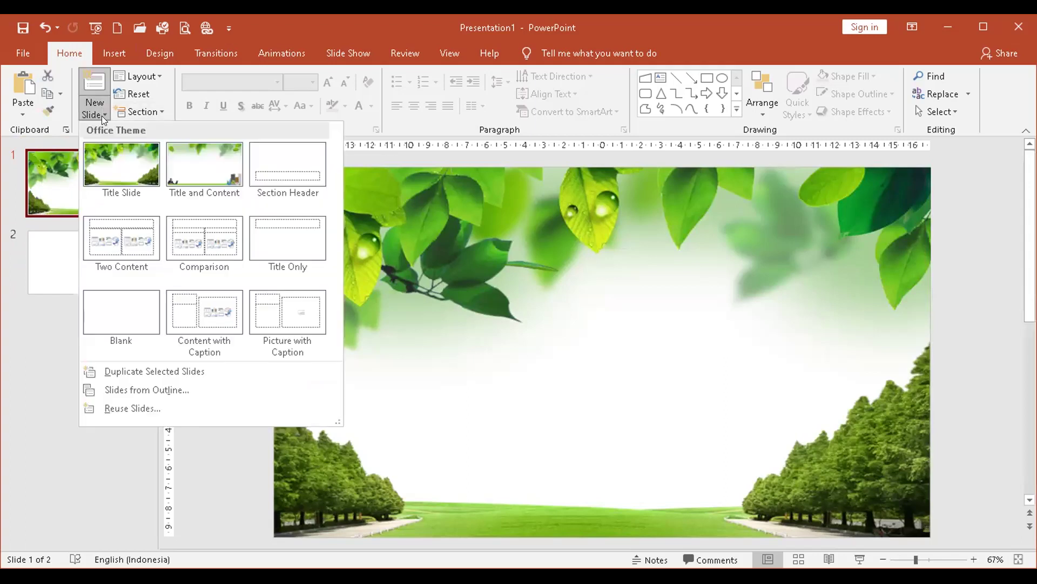
pyautogui.click(203, 160)
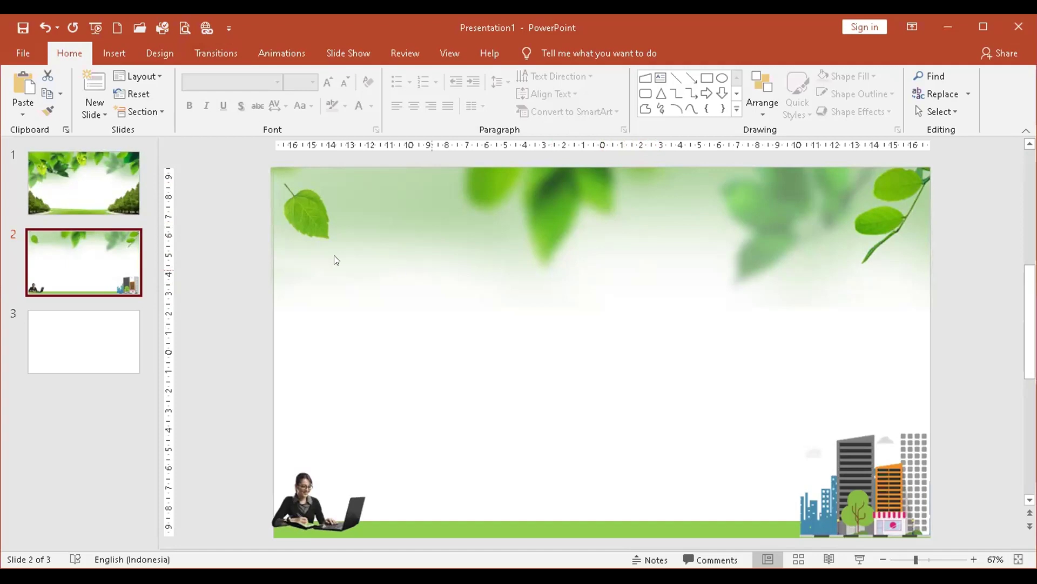
pyautogui.click(95, 114)
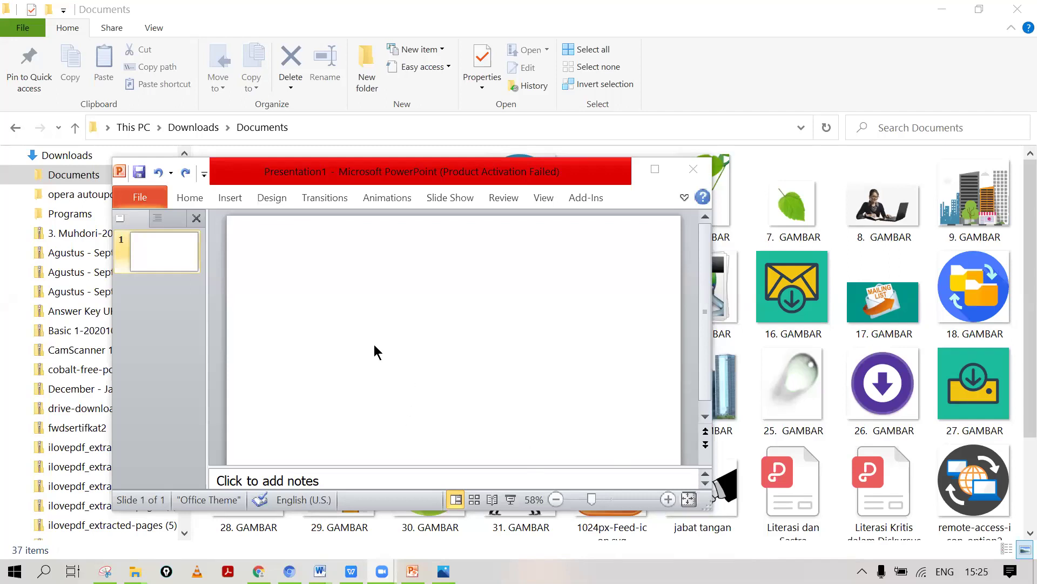
# Maximize the PowerPoint window and add a Title and Content slide with the leaf background
pyautogui.click(655, 172)
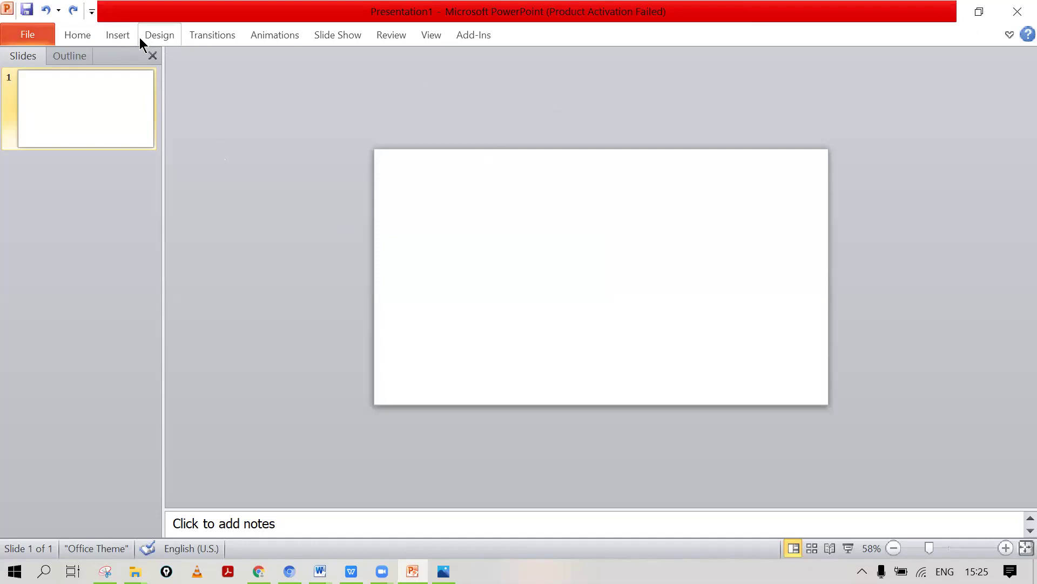
pyautogui.click(79, 35)
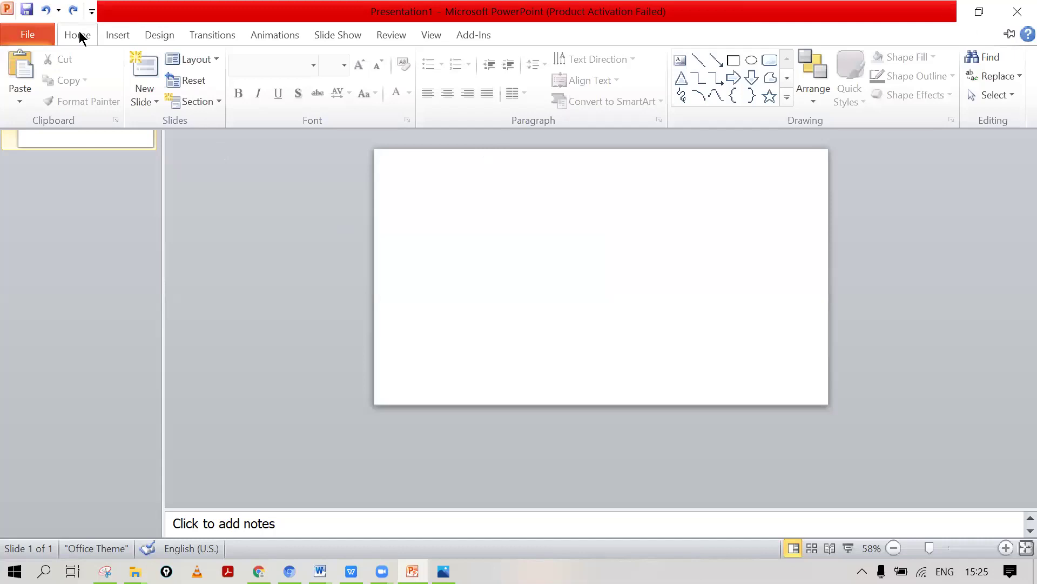
pyautogui.click(143, 95)
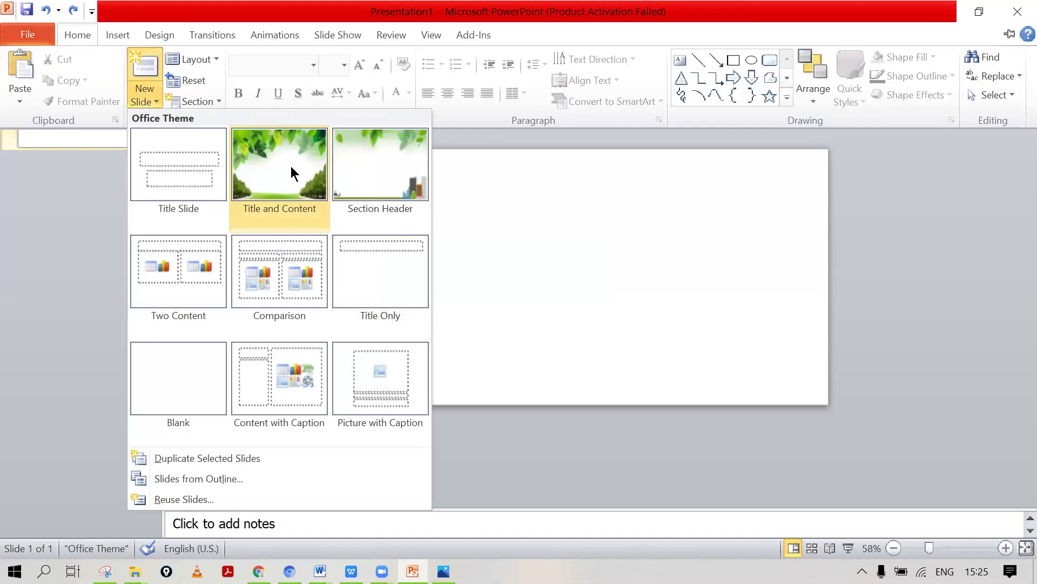
pyautogui.click(291, 166)
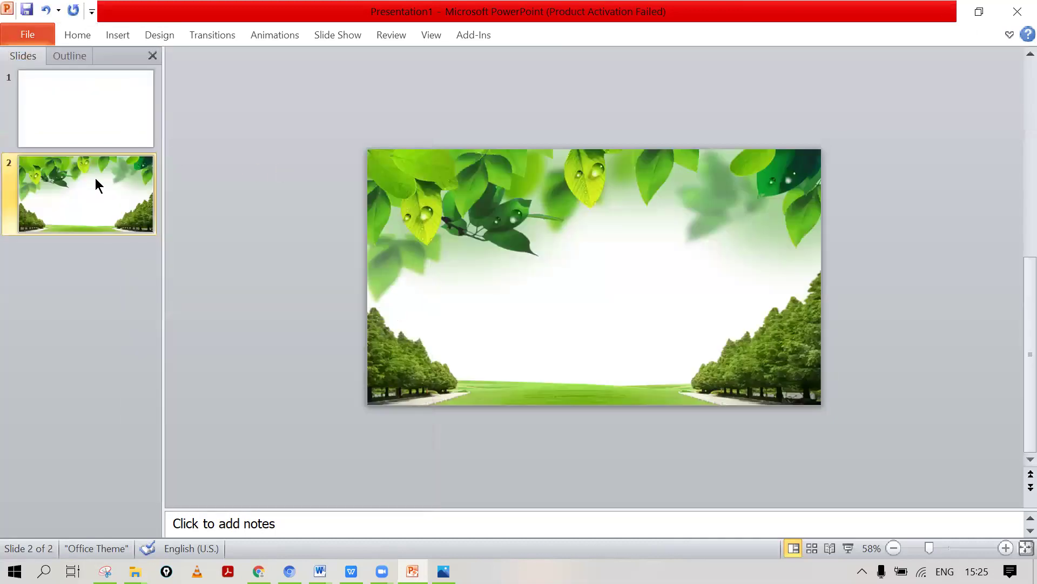
# Add a Section Header slide with the city background
pyautogui.click(87, 38)
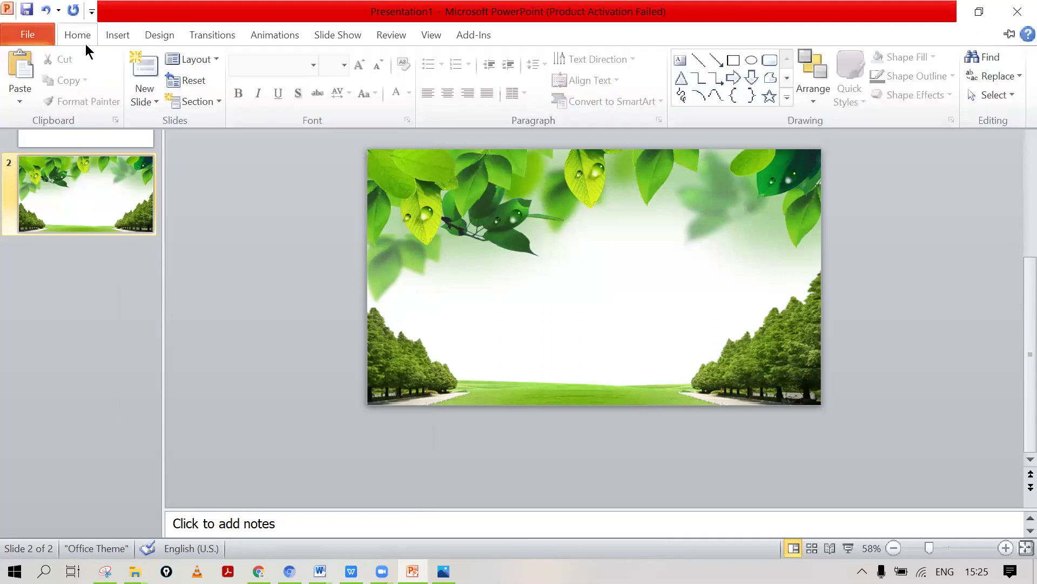
pyautogui.click(142, 100)
pyautogui.click(398, 156)
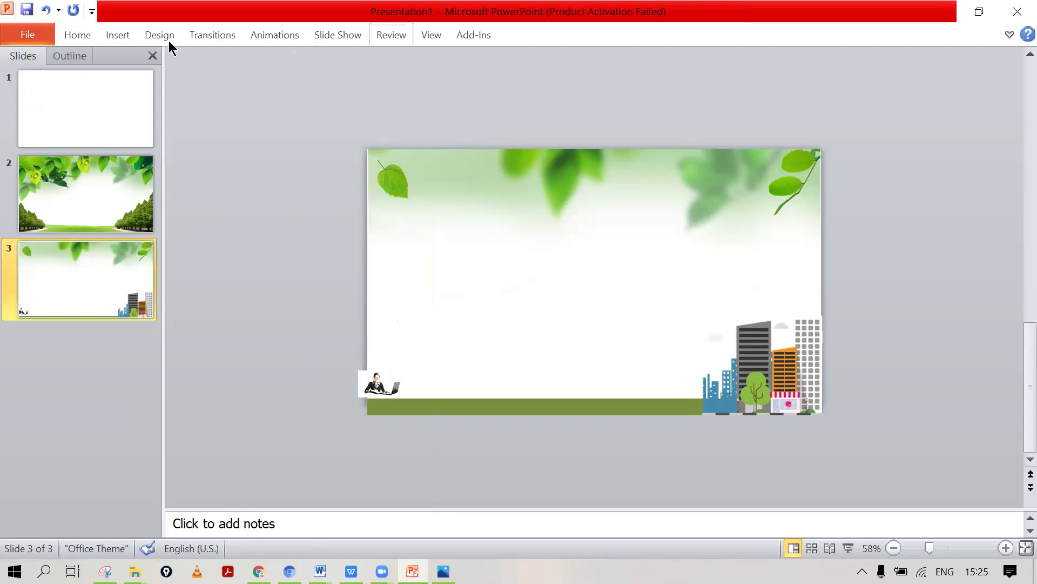
# Move the woman picture up into the layout's top-left area
pyautogui.click(438, 37)
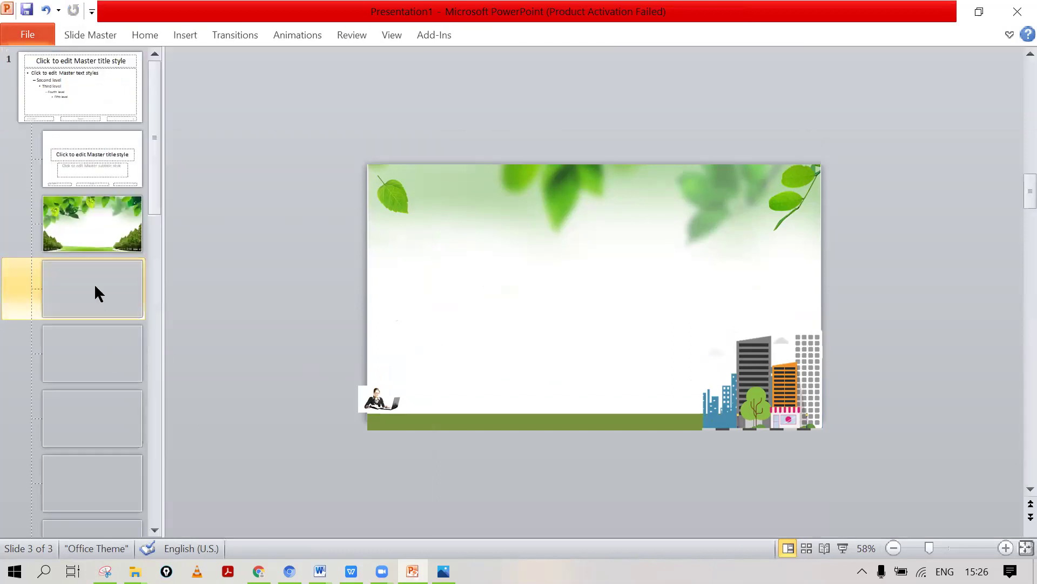
pyautogui.moveTo(369, 393); pyautogui.dragTo(566, 396)
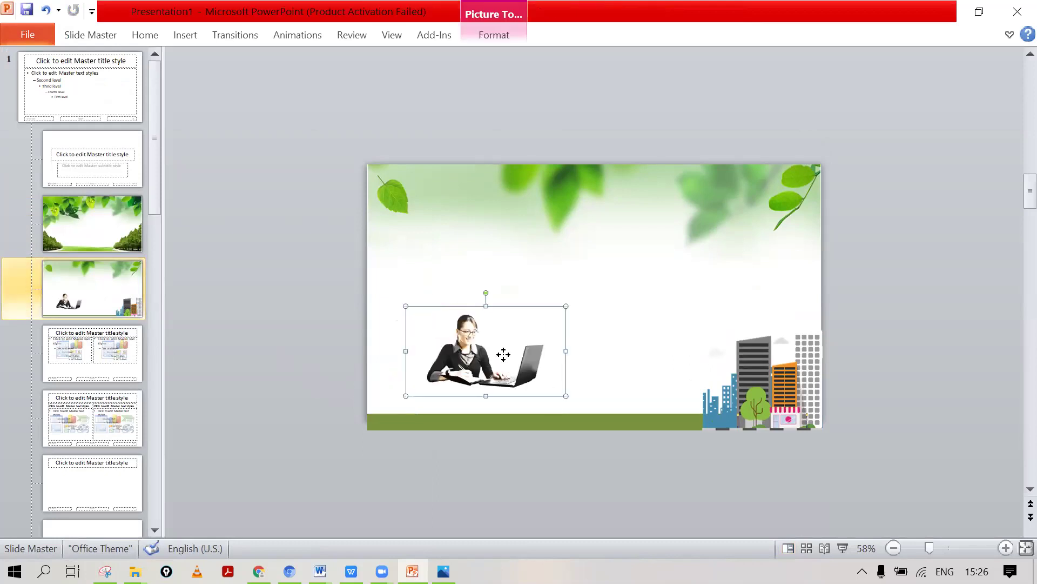
pyautogui.rightClick(504, 358)
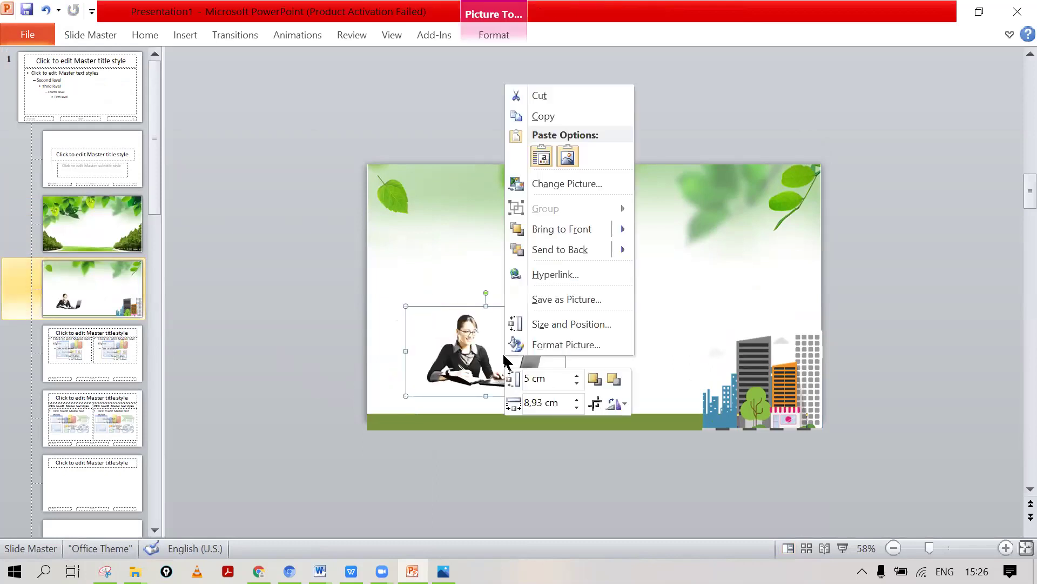
pyautogui.click(448, 305)
pyautogui.moveTo(447, 303); pyautogui.dragTo(453, 184)
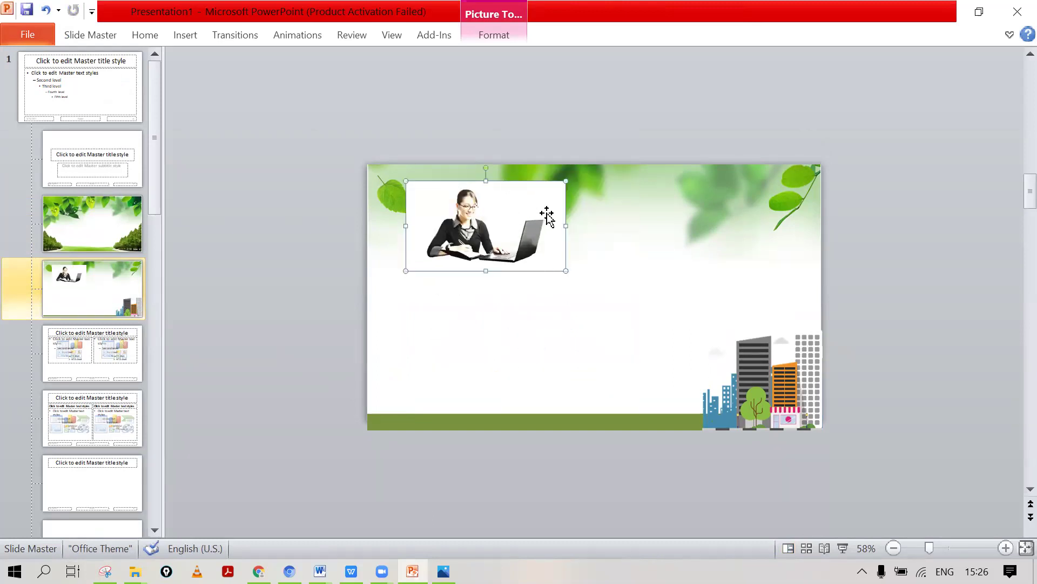
pyautogui.hotkey('shift', 'F10')
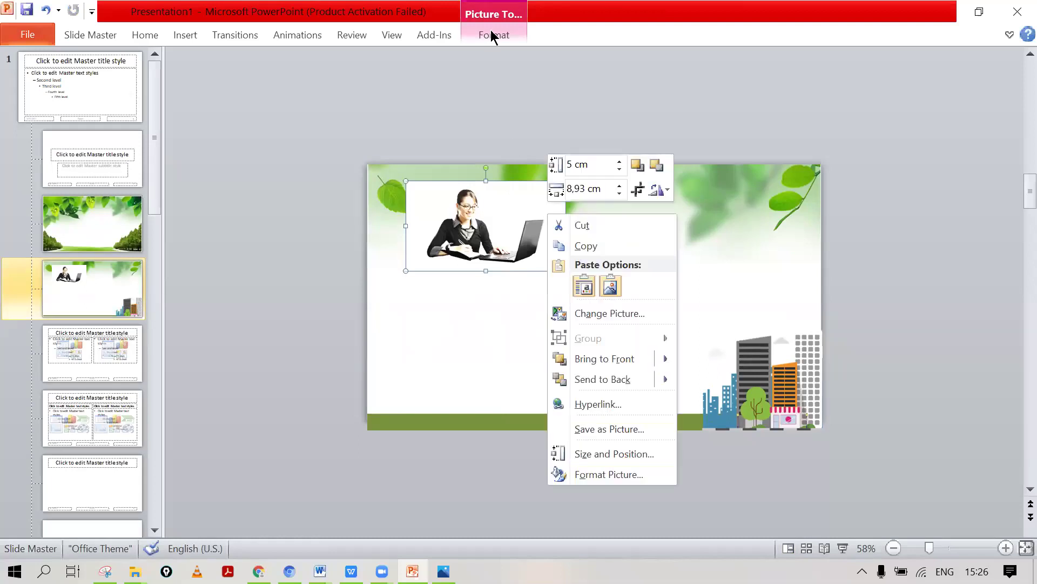
# Make the woman picture's white background transparent with Set Transparent Color
pyautogui.click(493, 35)
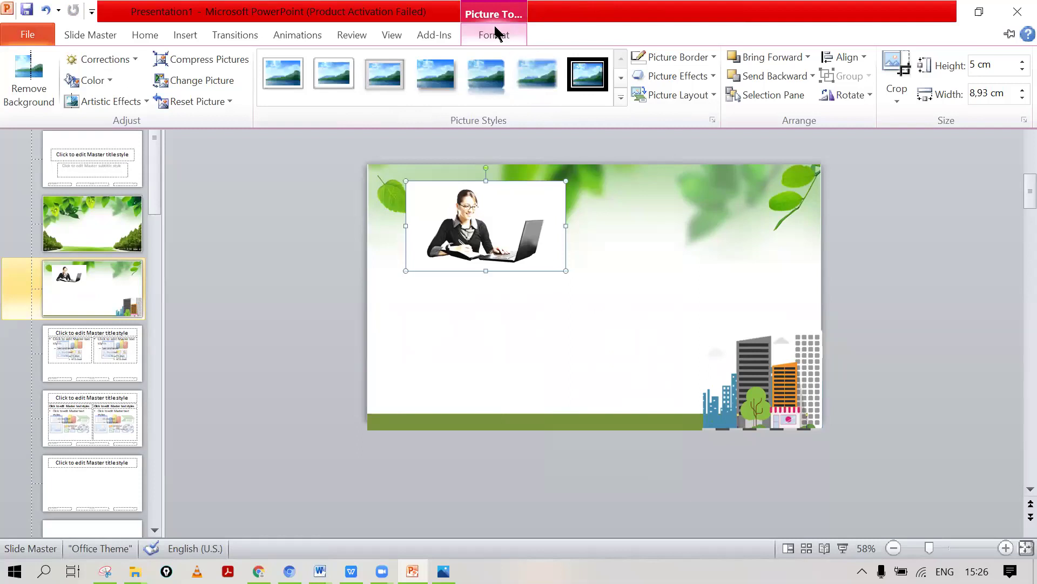
pyautogui.click(113, 81)
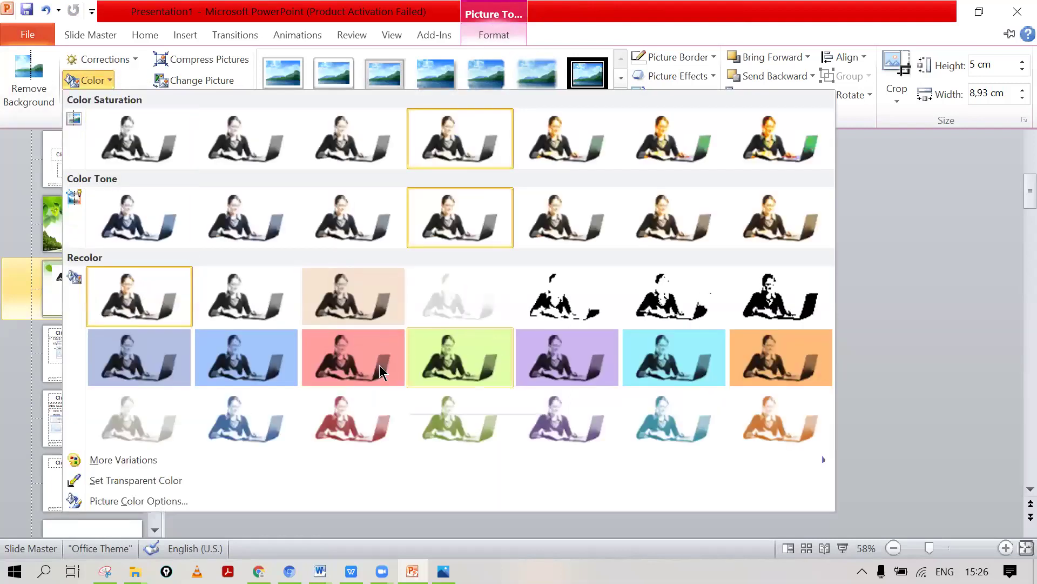
pyautogui.click(196, 481)
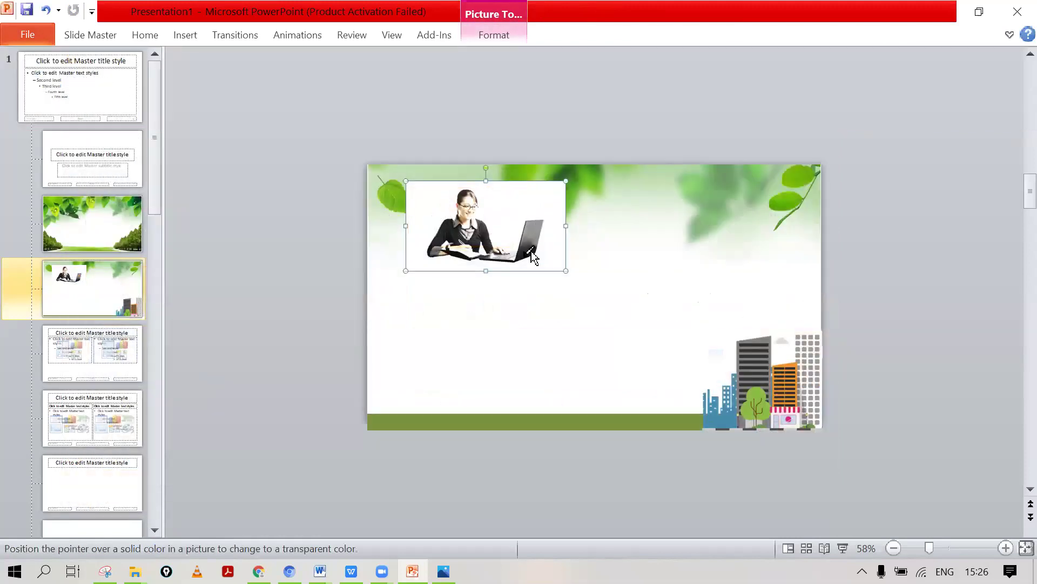
pyautogui.click(498, 219)
pyautogui.click(492, 277)
pyautogui.click(494, 219)
# Shrink the woman picture into the bottom-left corner and close Master View
pyautogui.moveTo(499, 225); pyautogui.dragTo(438, 398)
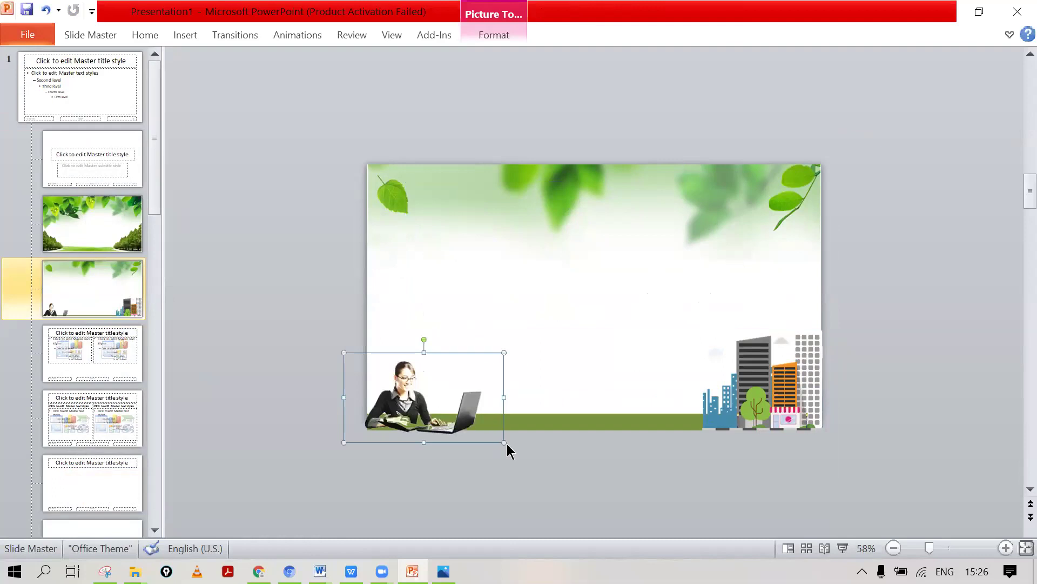
pyautogui.moveTo(502, 443); pyautogui.dragTo(459, 416)
pyautogui.moveTo(403, 370); pyautogui.dragTo(419, 416)
pyautogui.click(377, 455)
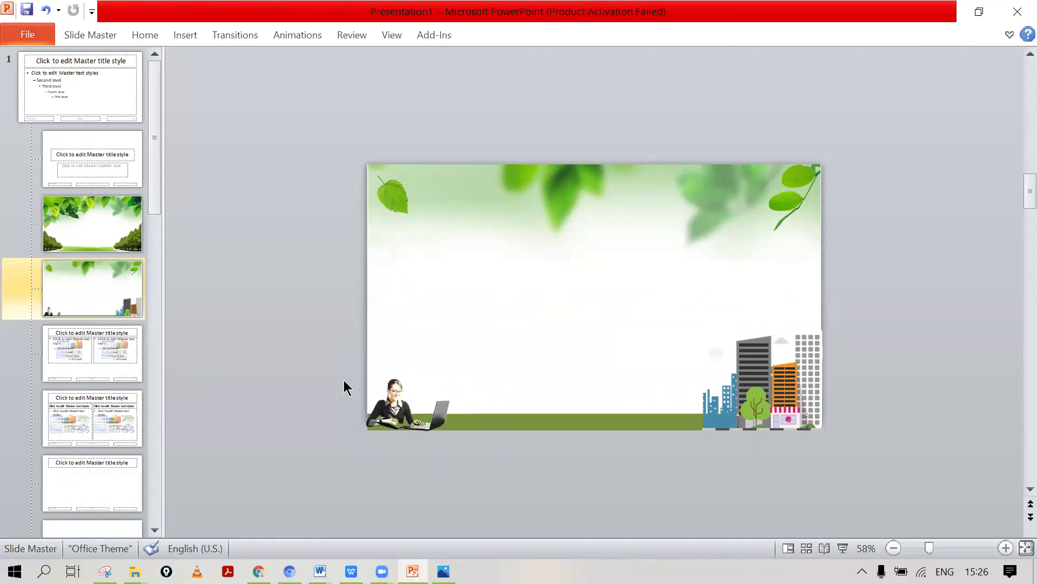
pyautogui.click(85, 33)
pyautogui.click(674, 61)
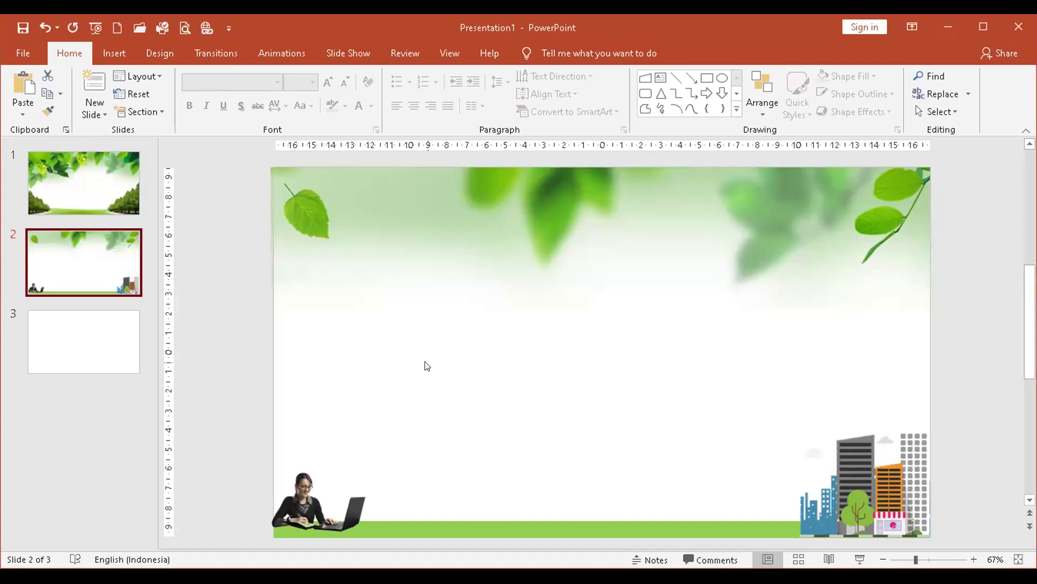
# Switch to slide 1, the leafy tree-lined title slide, with the Insert ribbon showing
pyautogui.click(111, 54)
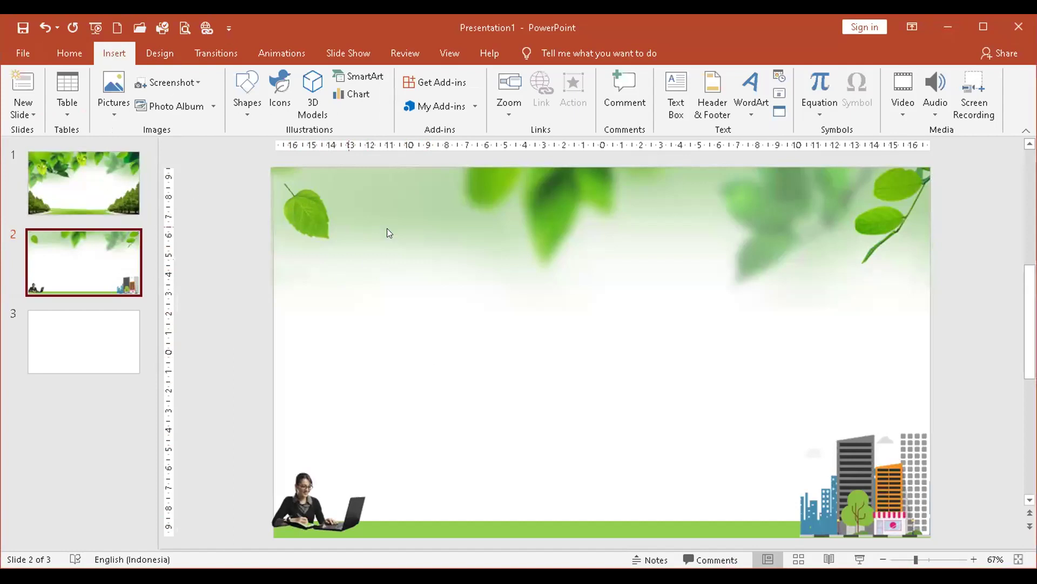
pyautogui.click(100, 203)
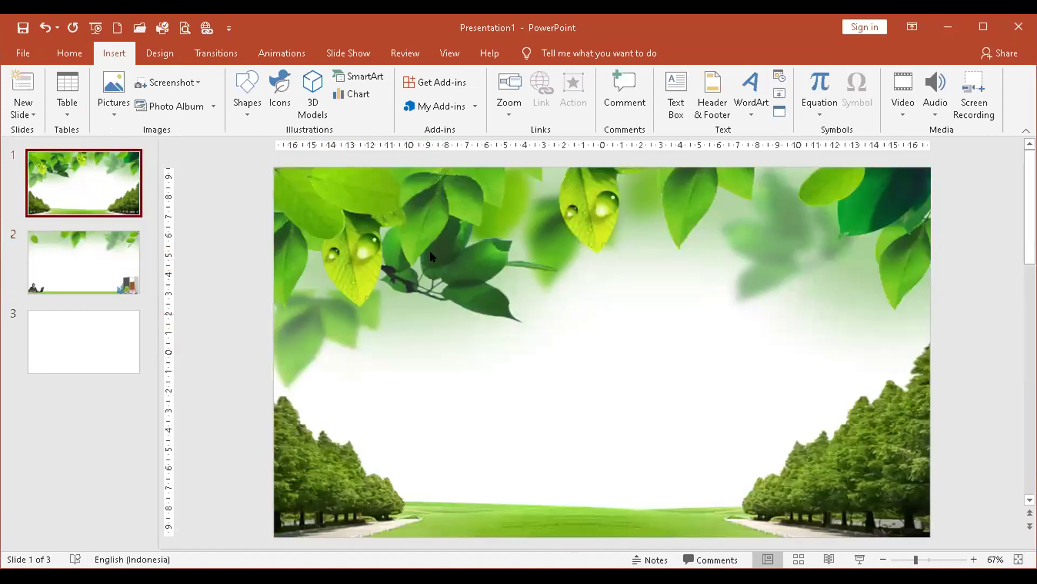
pyautogui.moveTo(399, 191); pyautogui.dragTo(760, 347)
pyautogui.moveTo(278, 176); pyautogui.dragTo(647, 372)
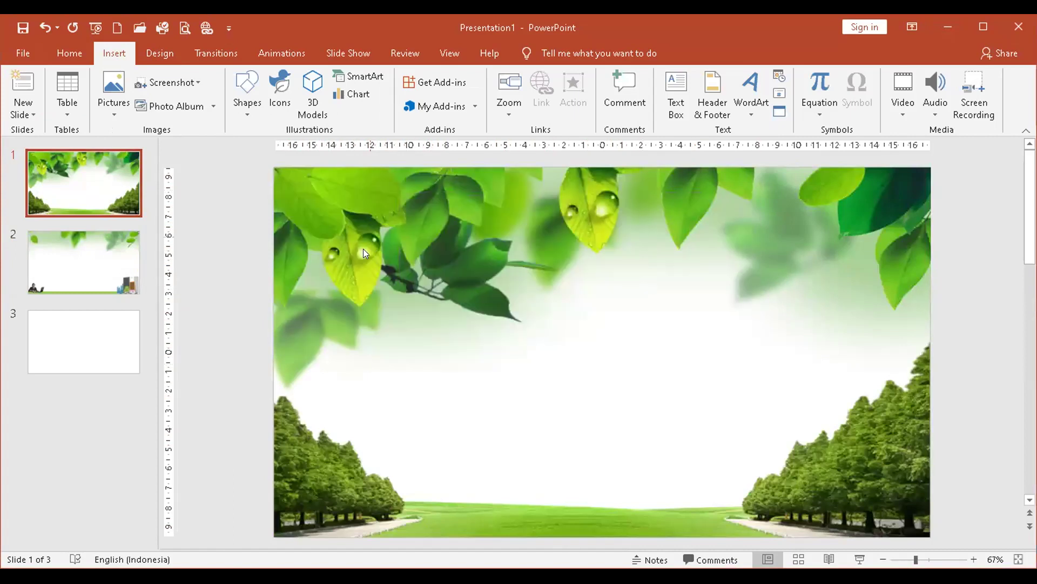
pyautogui.moveTo(240, 322); pyautogui.dragTo(965, 548)
pyautogui.click(161, 54)
pyautogui.click(115, 55)
pyautogui.rightClick(451, 256)
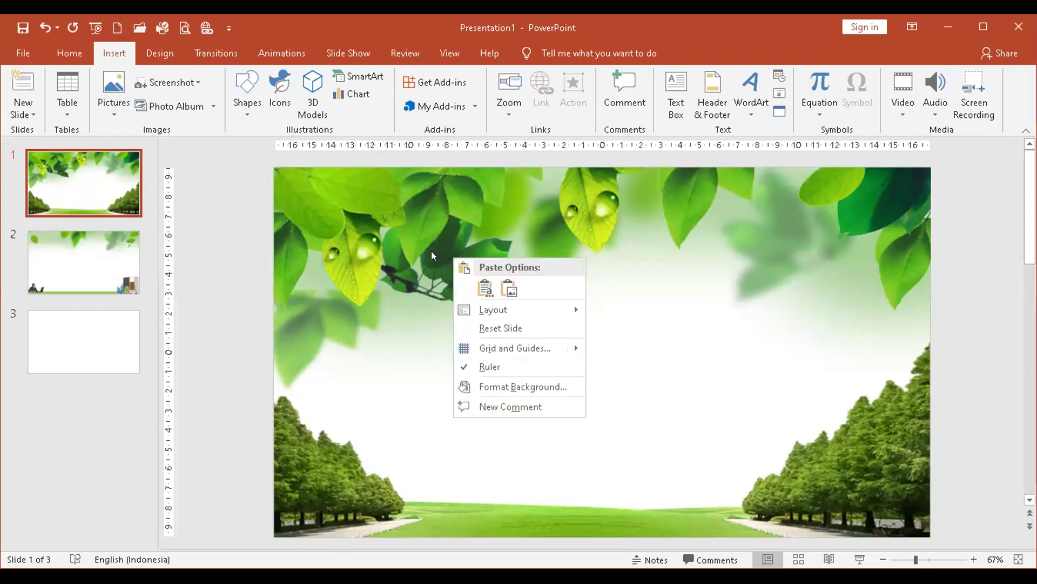
pyautogui.click(412, 328)
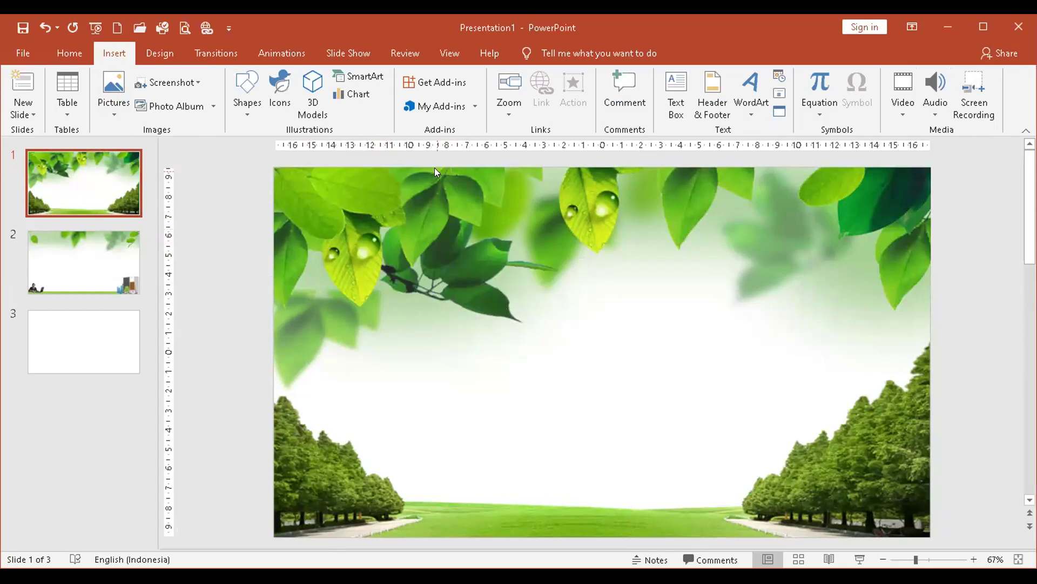
# Insert the globe picture 4. GAMBAR and shrink it to about 3.51 cm near the top centre
pyautogui.click(115, 84)
pyautogui.click(138, 150)
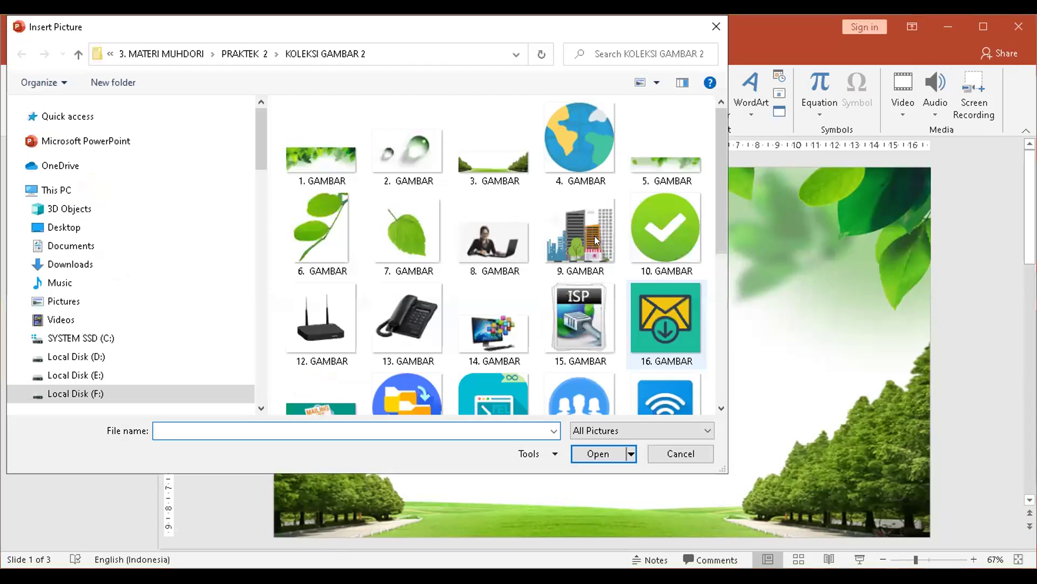
pyautogui.doubleClick(570, 137)
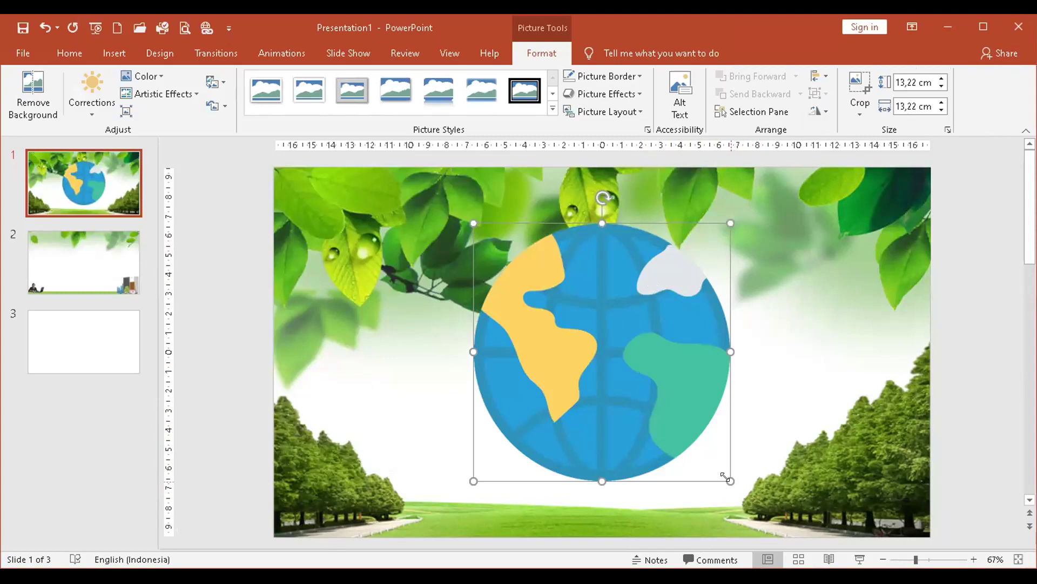
pyautogui.moveTo(725, 476); pyautogui.dragTo(599, 327)
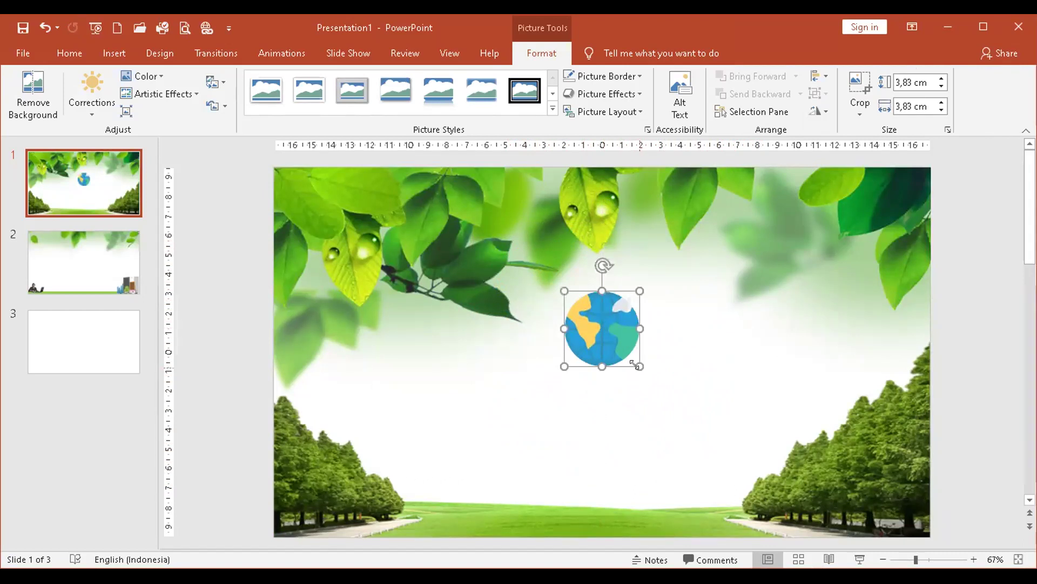
pyautogui.moveTo(636, 364); pyautogui.dragTo(630, 358)
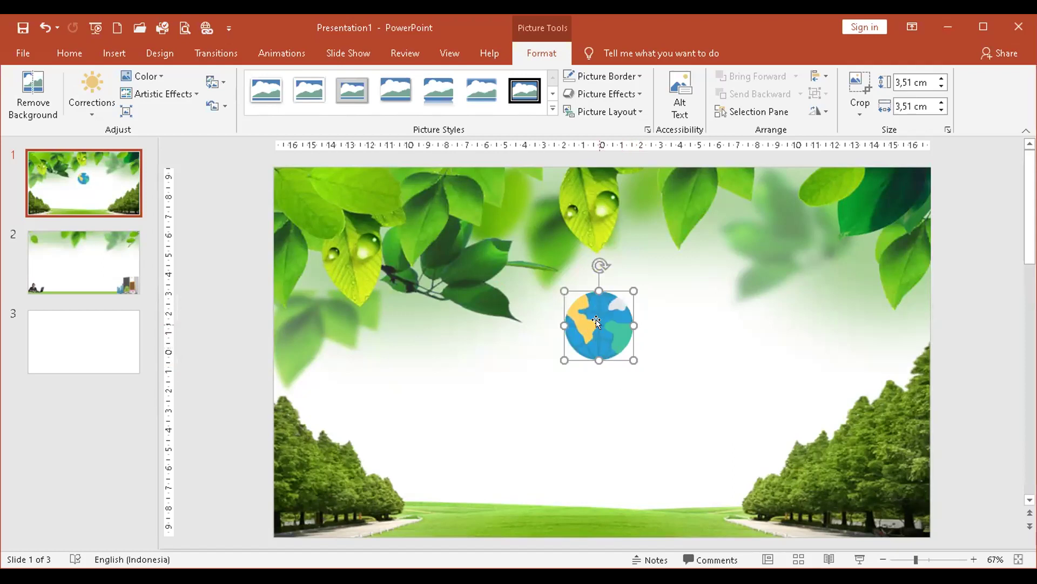
pyautogui.click(113, 54)
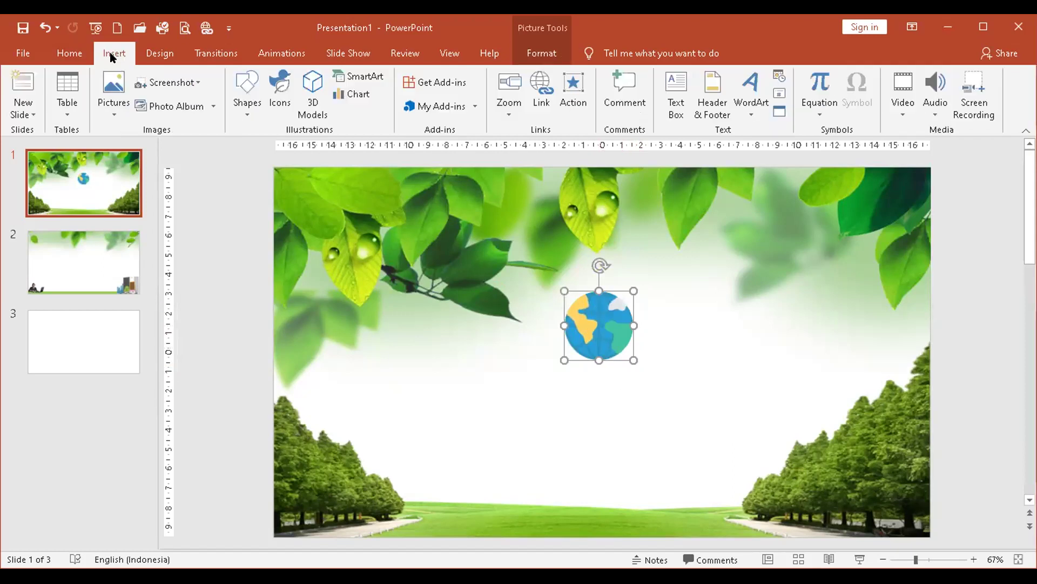
# Browse this device for a picture, expanding the course folders on drive F:
pyautogui.click(113, 81)
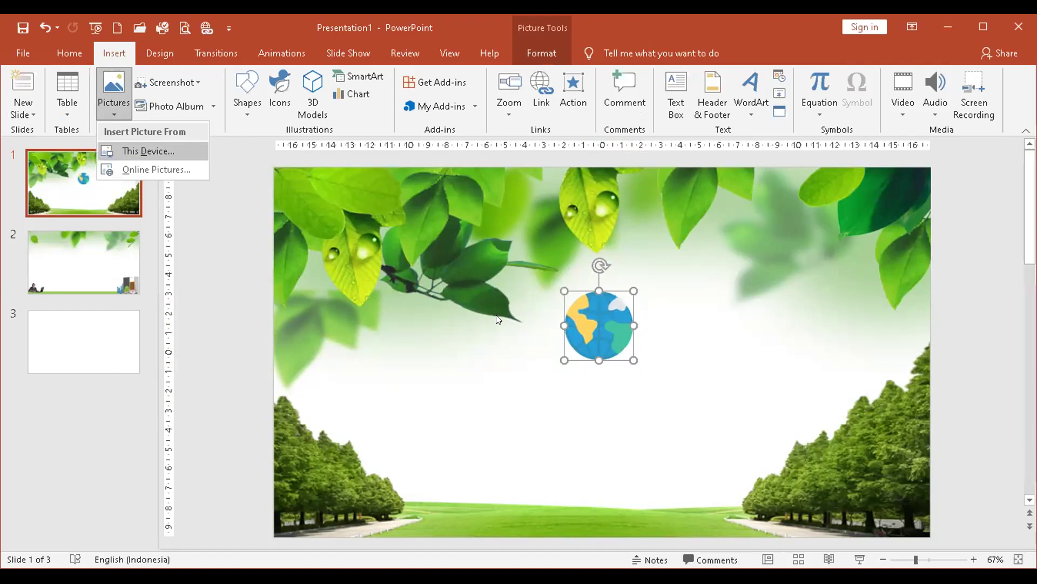
pyautogui.click(139, 145)
pyautogui.scroll(-5, 539, 321)
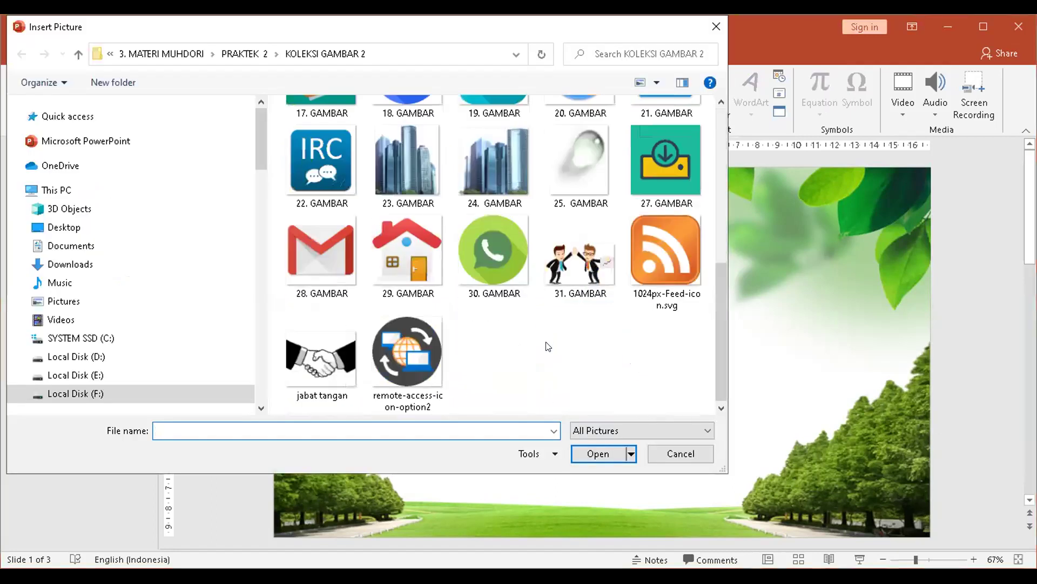
pyautogui.scroll(5, 548, 346)
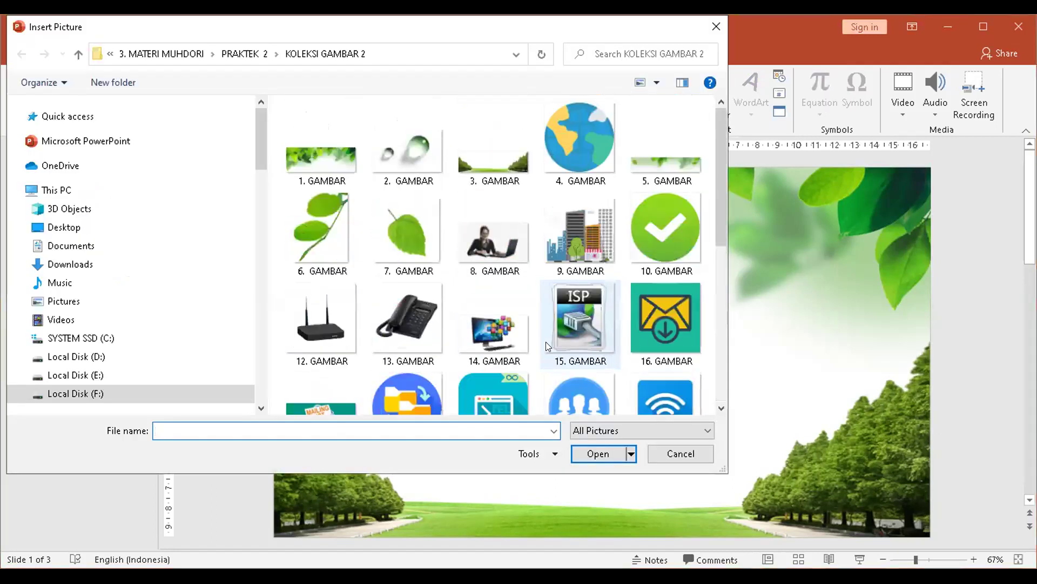
pyautogui.scroll(-5, 548, 346)
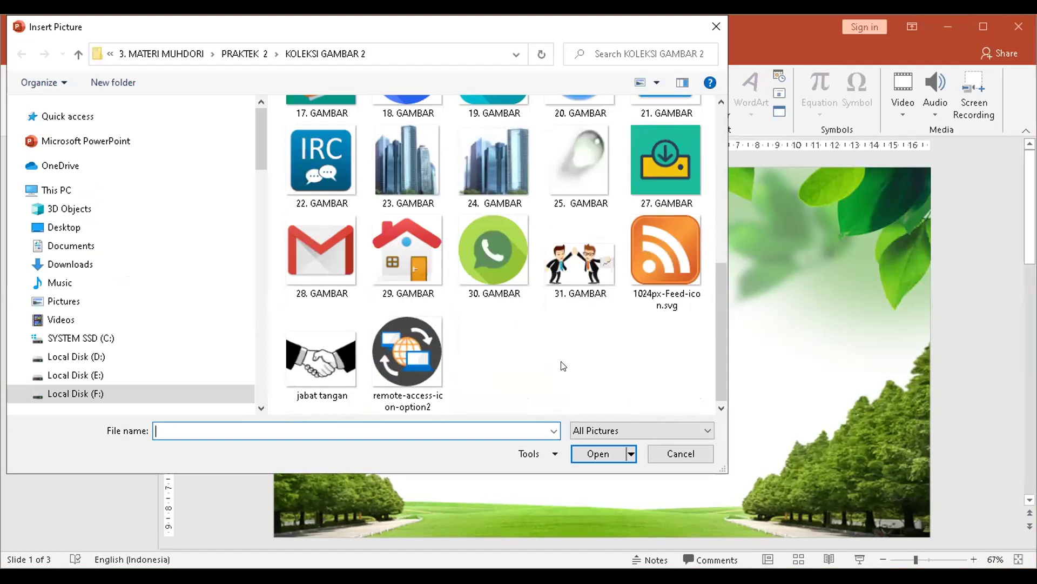
pyautogui.scroll(5, 564, 365)
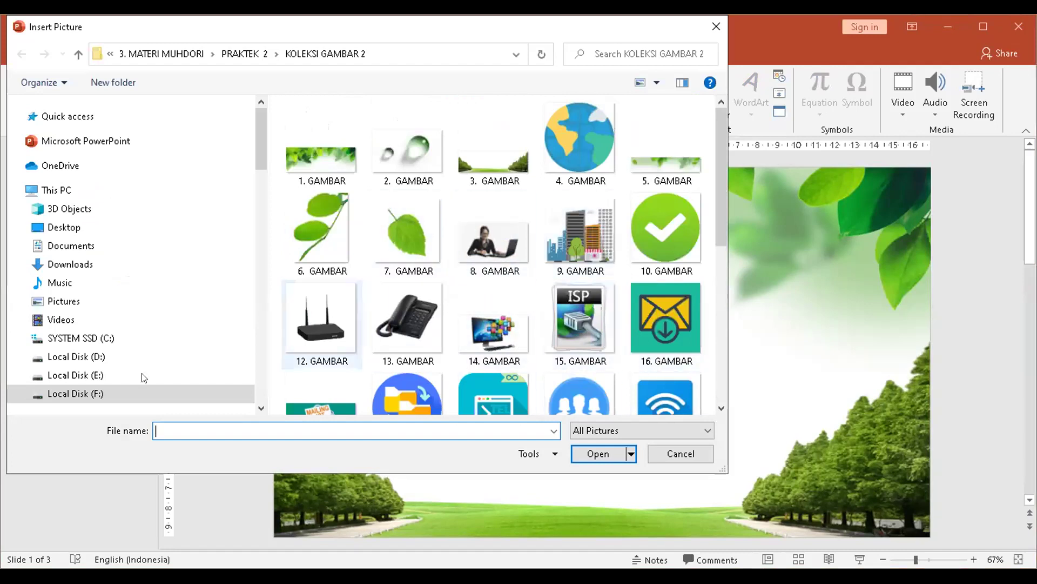
pyautogui.click(27, 394)
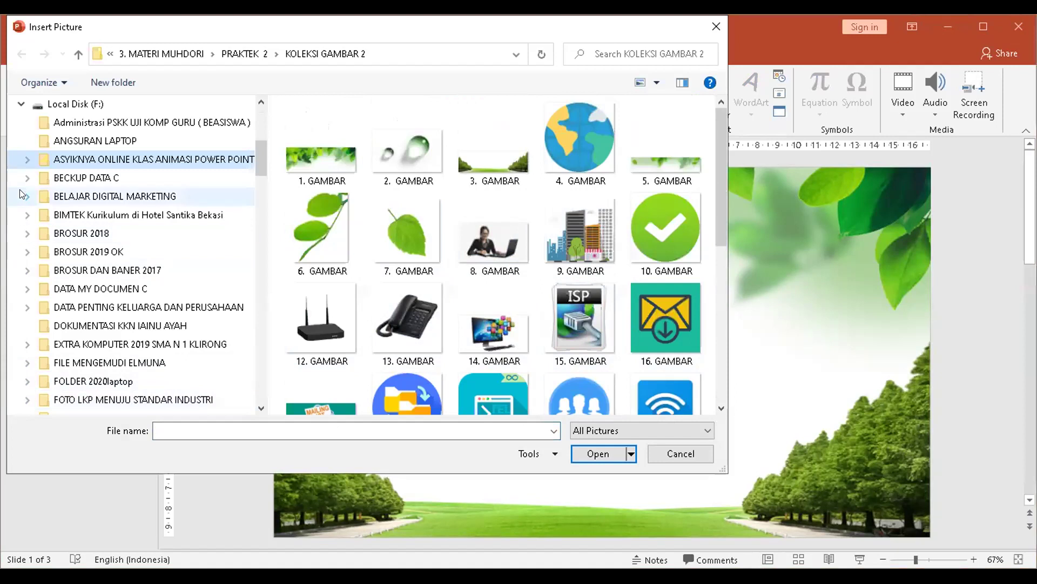
pyautogui.click(27, 159)
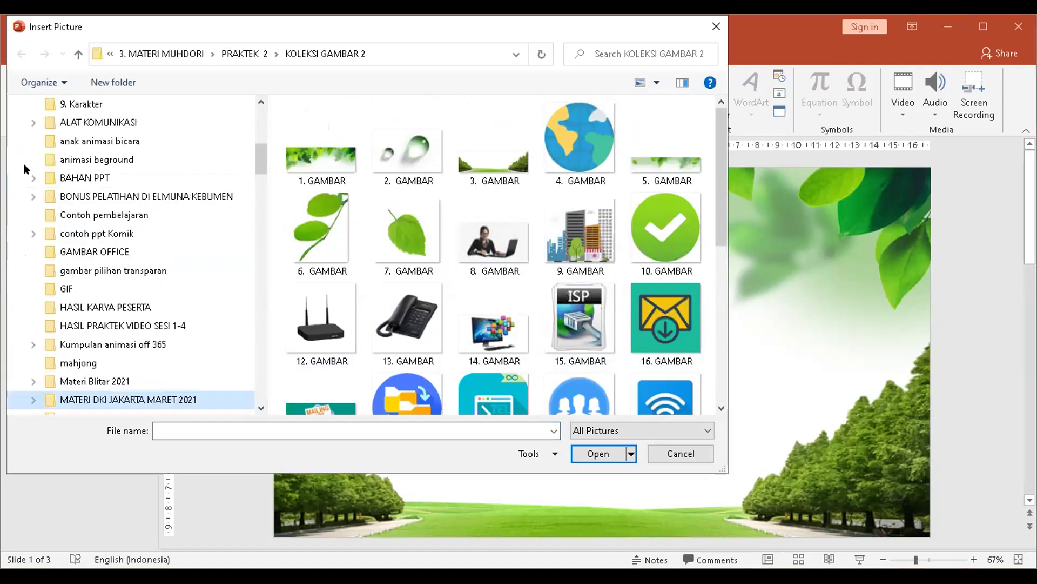
pyautogui.click(33, 400)
pyautogui.click(40, 291)
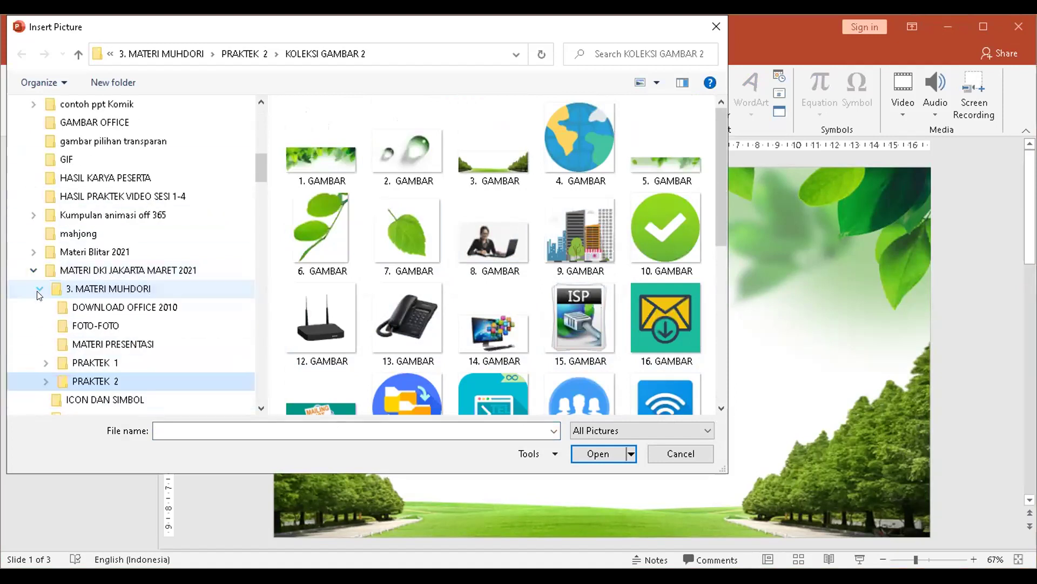
# Insert 1. ANIMASI from the PRAKTEK 2 > ANIMASI folder
pyautogui.click(71, 361)
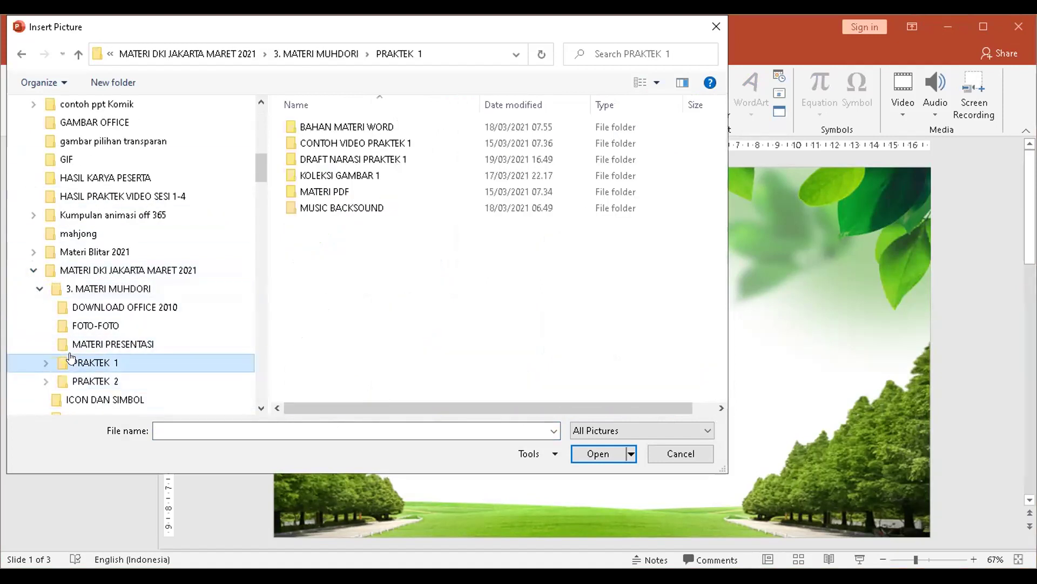
pyautogui.click(82, 382)
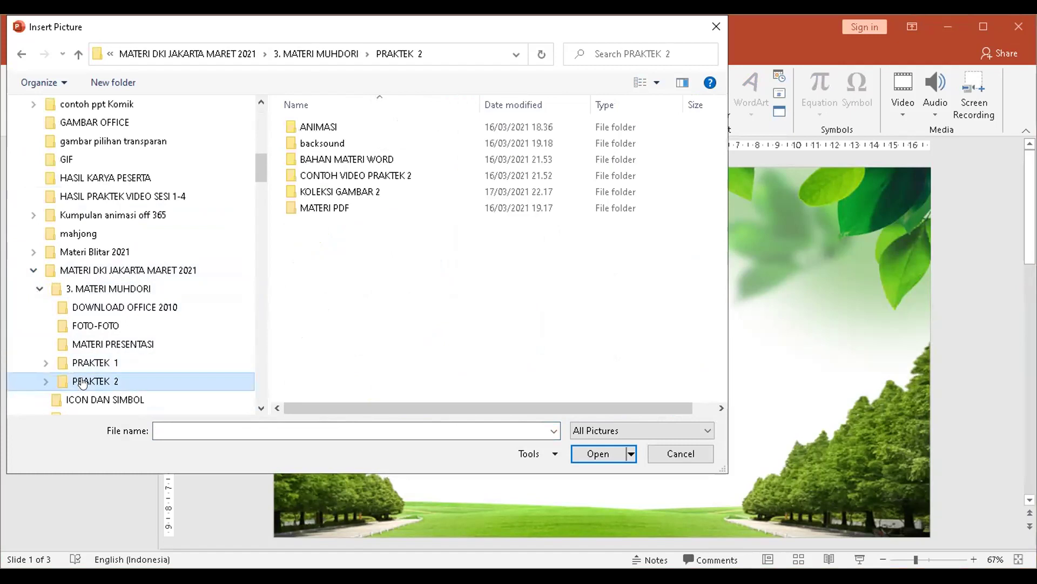
pyautogui.doubleClick(328, 129)
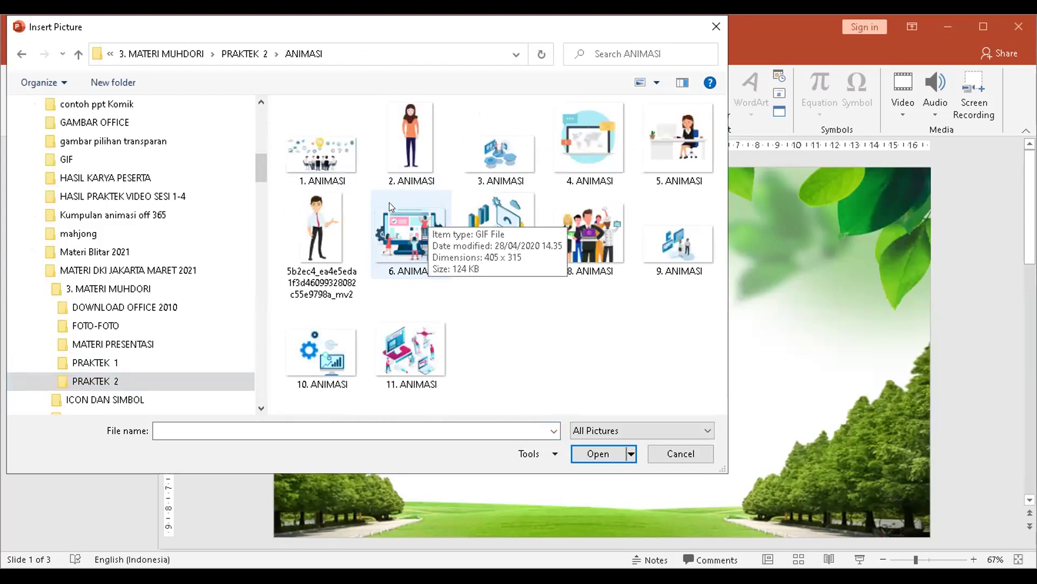
pyautogui.doubleClick(322, 150)
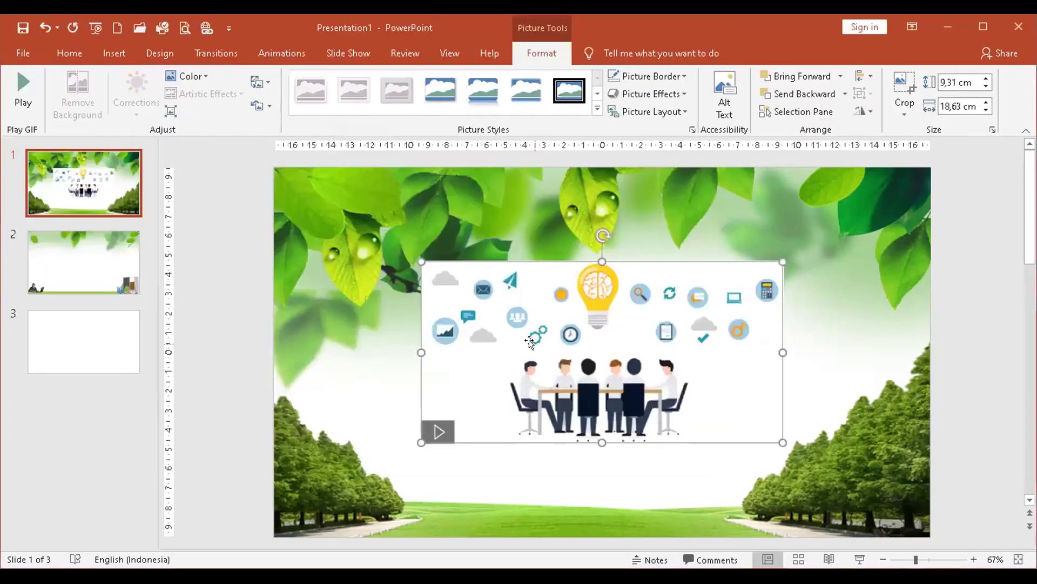
# Resize the team-meeting GIF to 6,05 × 12,11 cm and centre it at the bottom under the globe
pyautogui.moveTo(610, 333); pyautogui.dragTo(606, 427)
pyautogui.moveTo(740, 371); pyautogui.dragTo(656, 419)
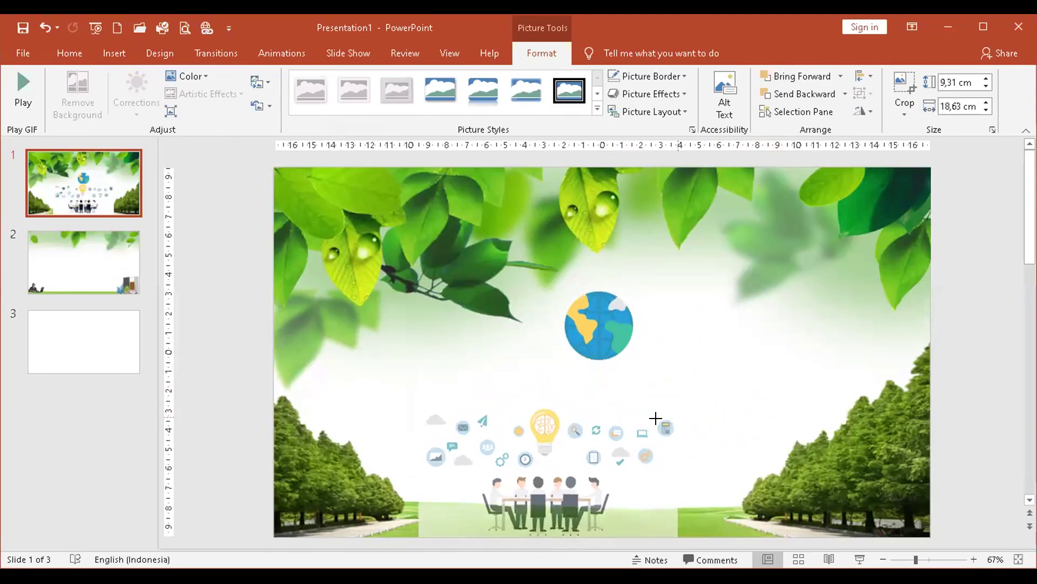
pyautogui.moveTo(557, 457); pyautogui.dragTo(621, 445)
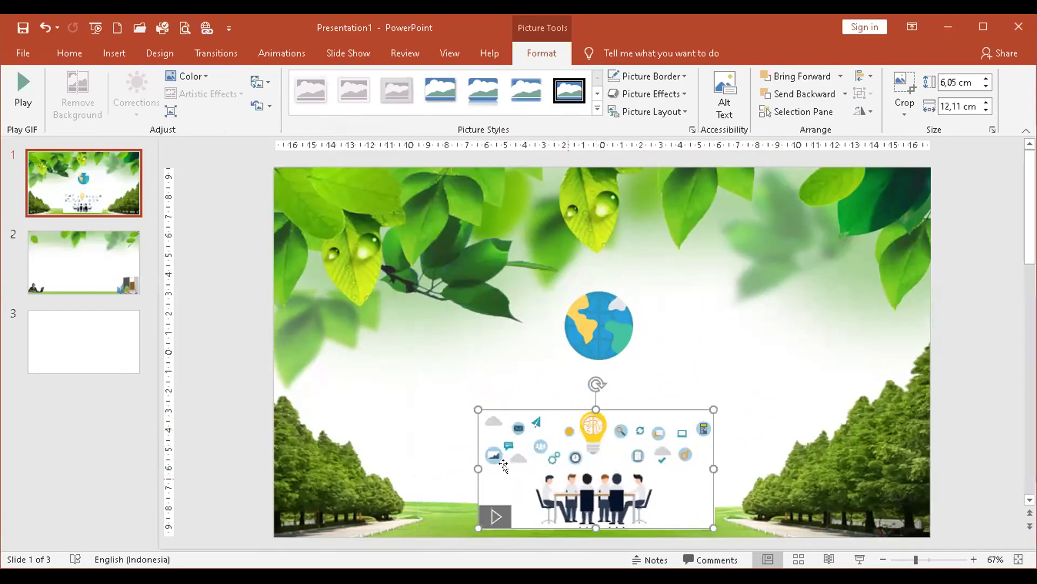
# Make the team illustration's white background transparent and raise it slightly under the globe
pyautogui.click(198, 75)
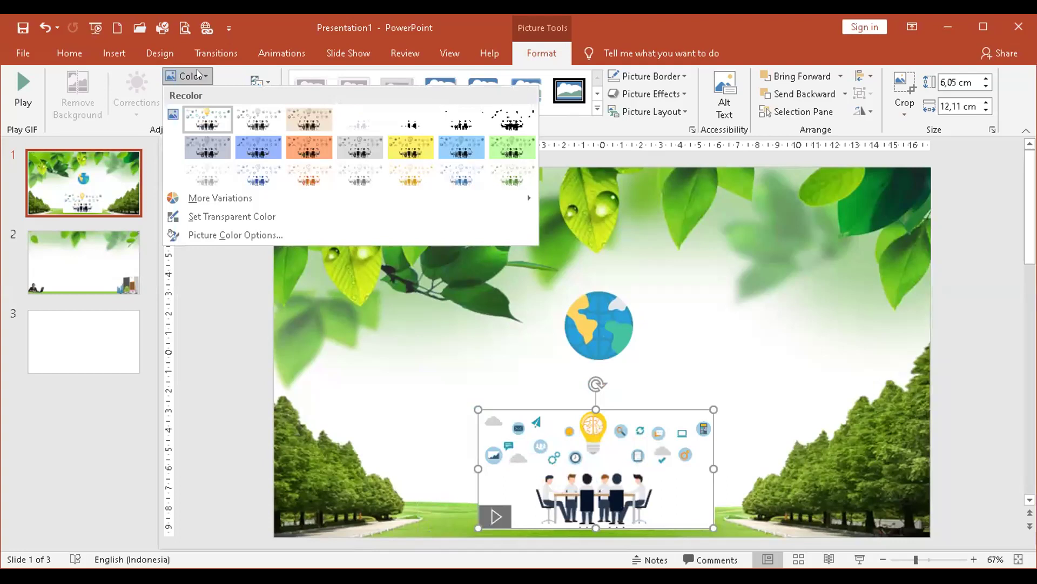
pyautogui.click(214, 217)
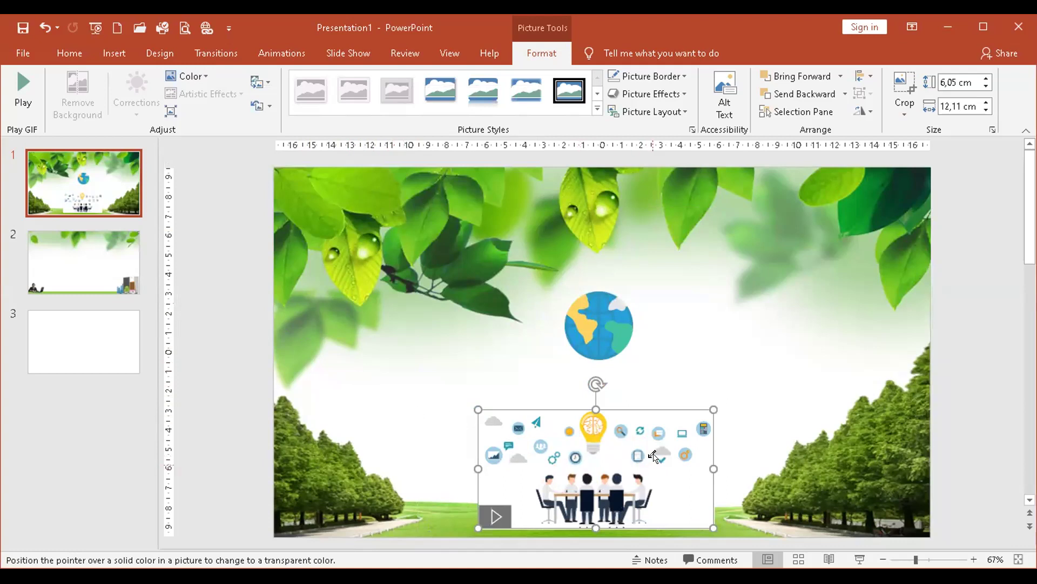
pyautogui.click(503, 476)
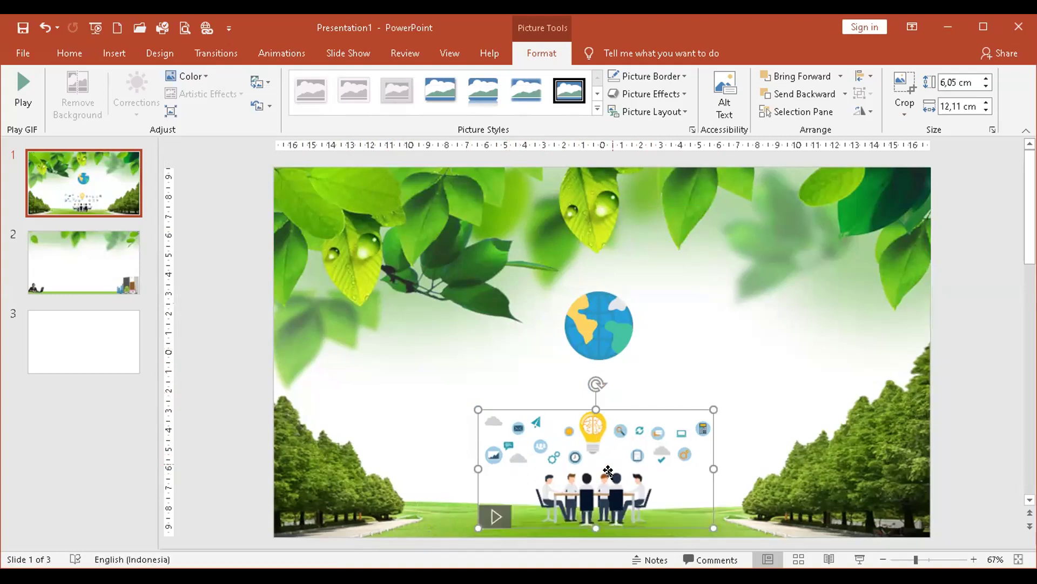
pyautogui.moveTo(600, 482)
pyautogui.mouseDown()
pyautogui.moveTo(590, 490)
pyautogui.moveTo(600, 484)
pyautogui.mouseUp()
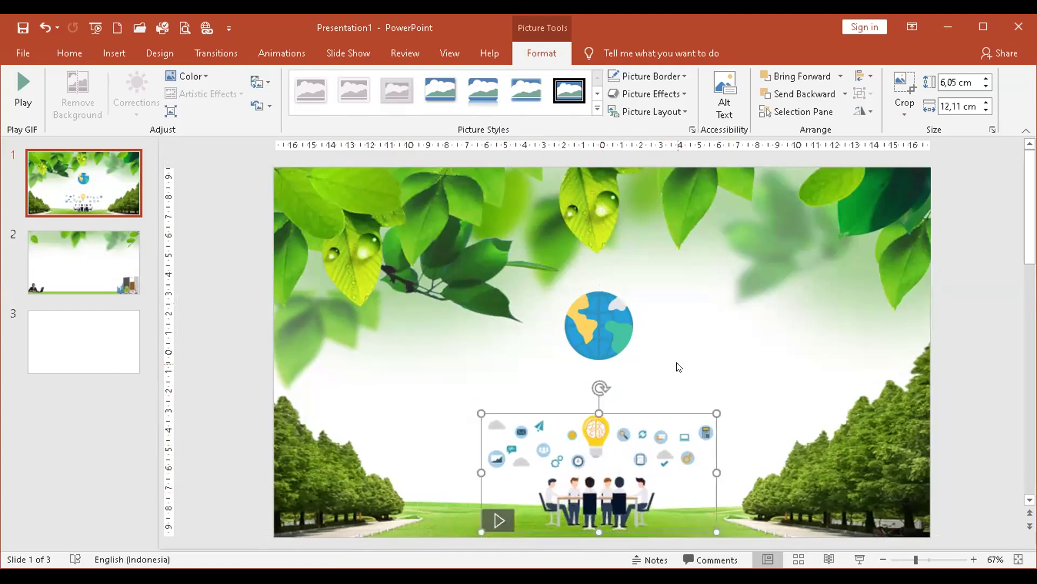
pyautogui.click(682, 387)
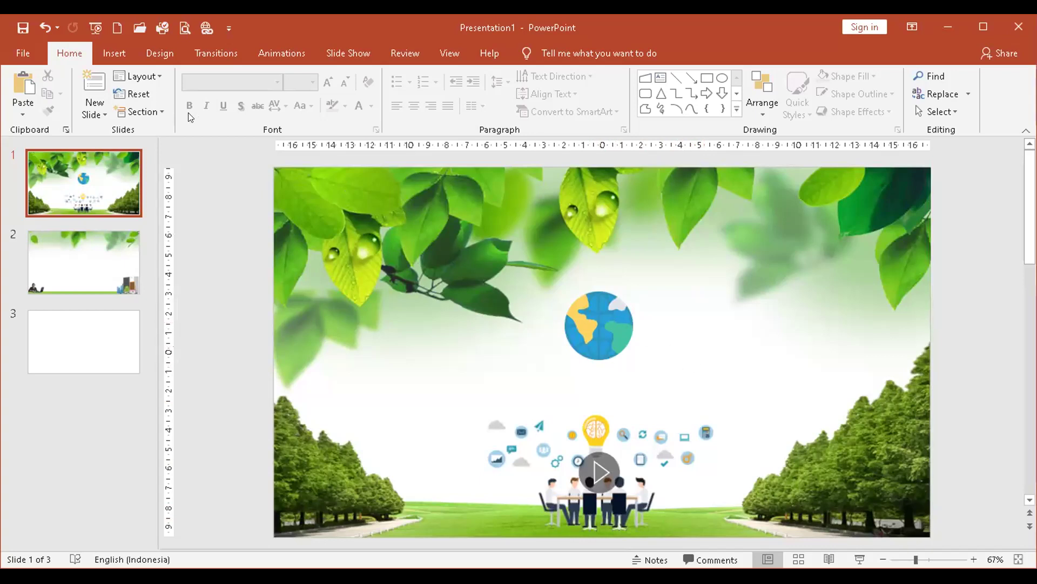
pyautogui.click(114, 53)
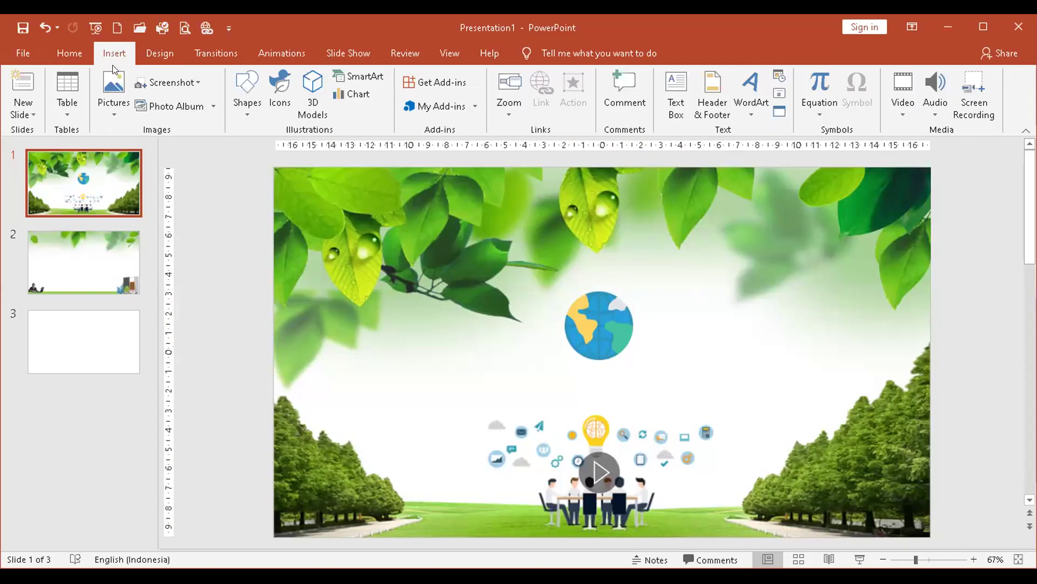
pyautogui.click(114, 92)
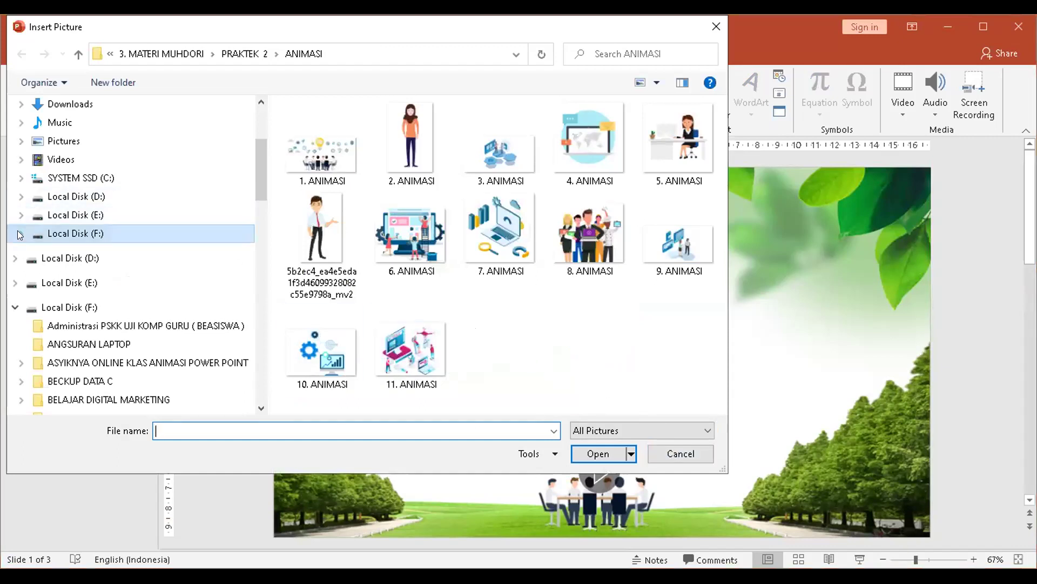
pyautogui.scroll(-4, 22, 168)
pyautogui.scroll(-10, 24, 270)
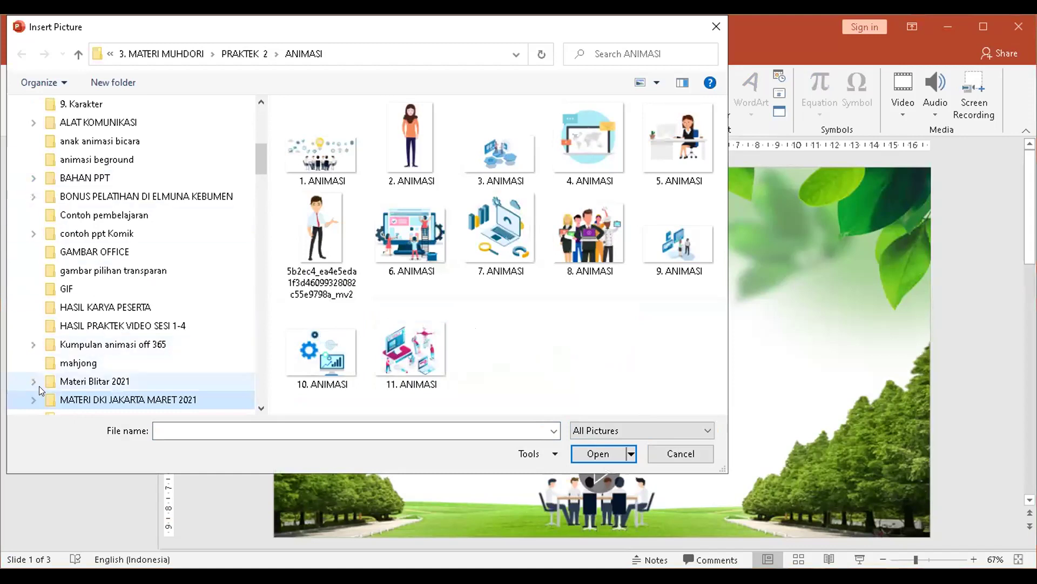
pyautogui.click(39, 288)
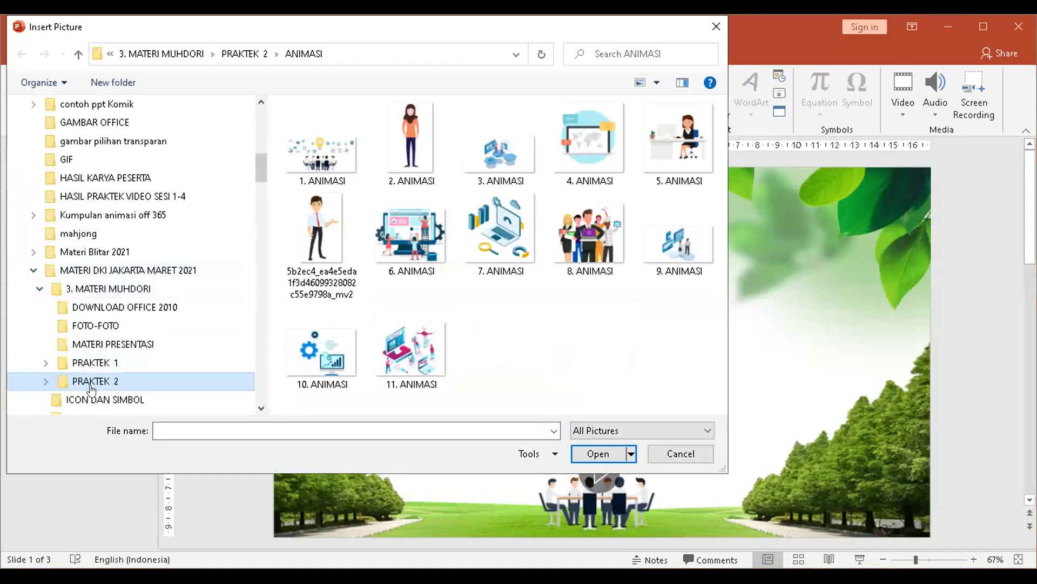
pyautogui.click(61, 381)
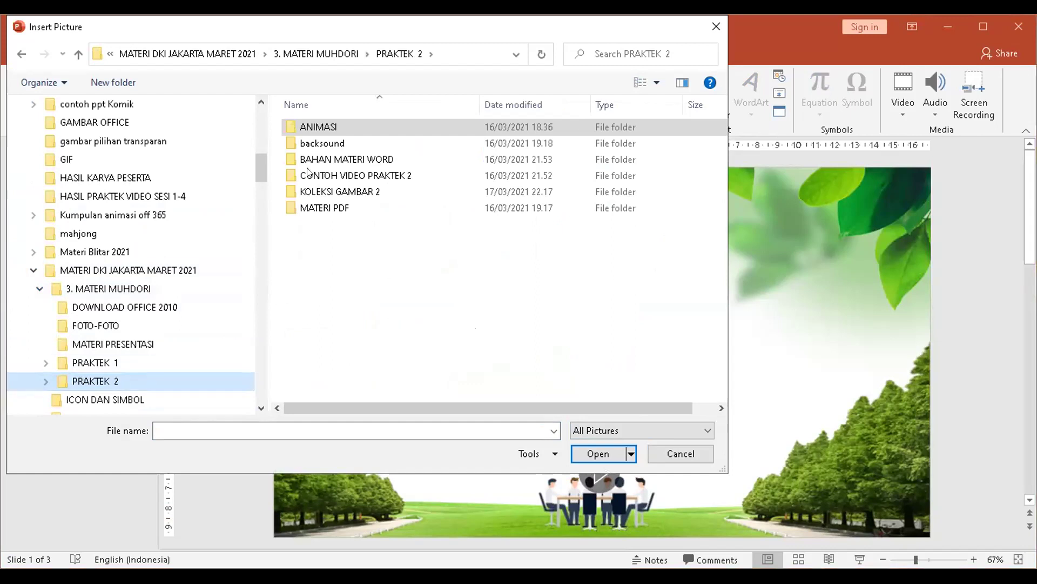
pyautogui.click(326, 129)
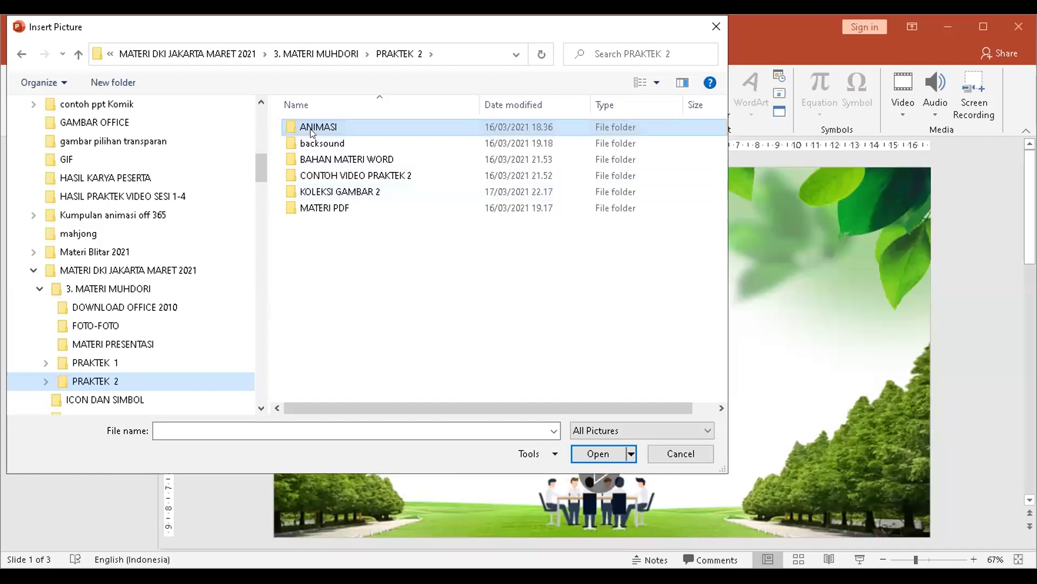
pyautogui.click(680, 453)
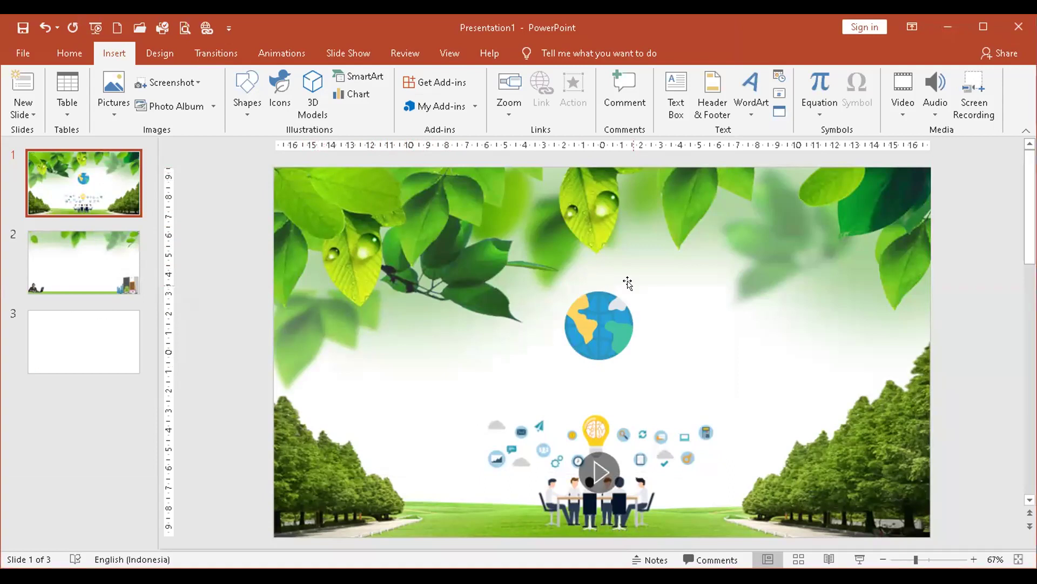
pyautogui.click(601, 319)
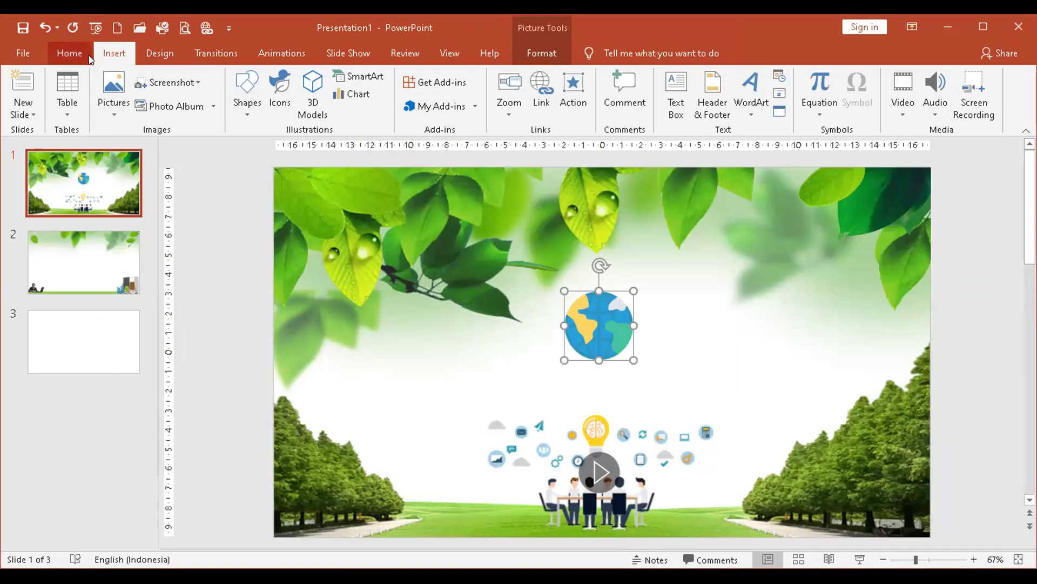
# Insert first-style WordArt reading 'INTERNET DAN INTRANET' and drag it down below the globe
pyautogui.click(751, 86)
pyautogui.click(754, 143)
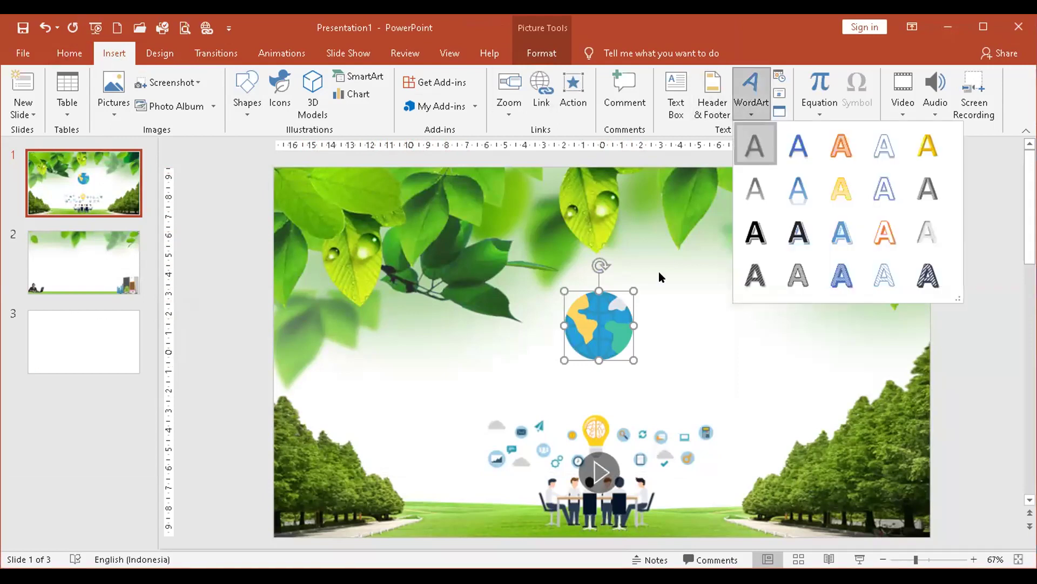
pyautogui.press('BackSpace')
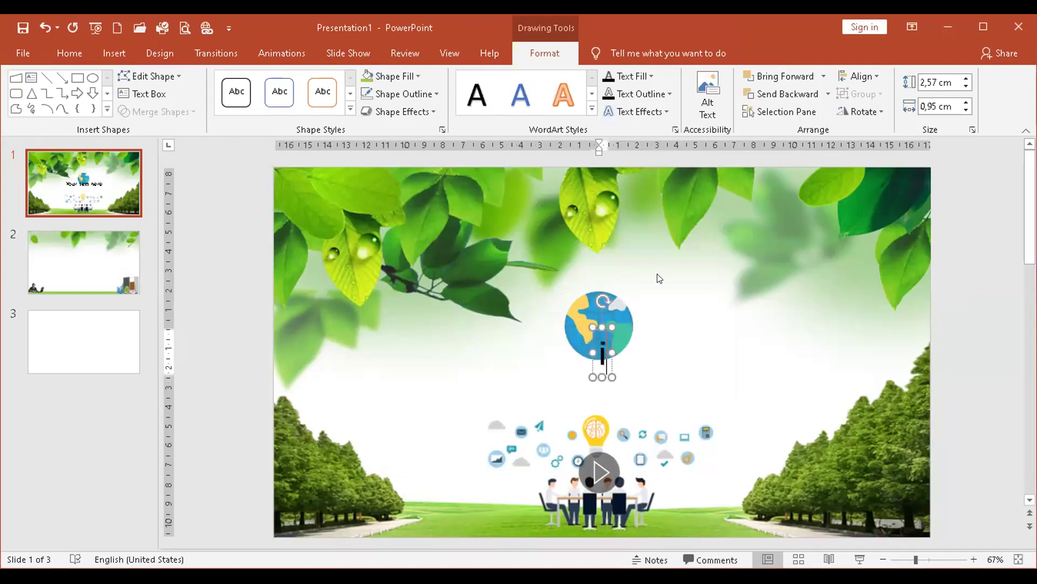
pyautogui.write('INS')
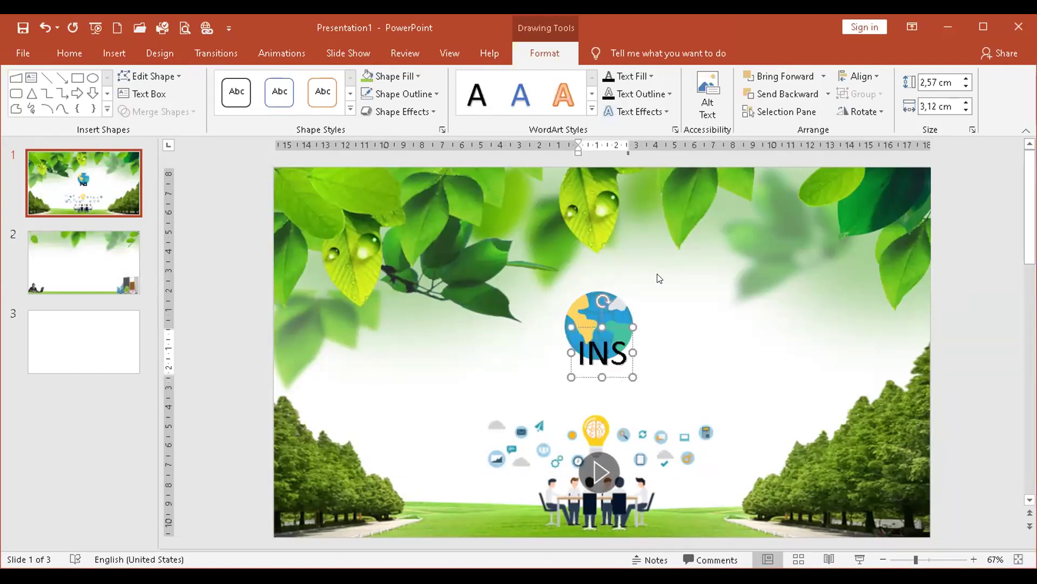
pyautogui.press('BackSpace')
pyautogui.write('T')
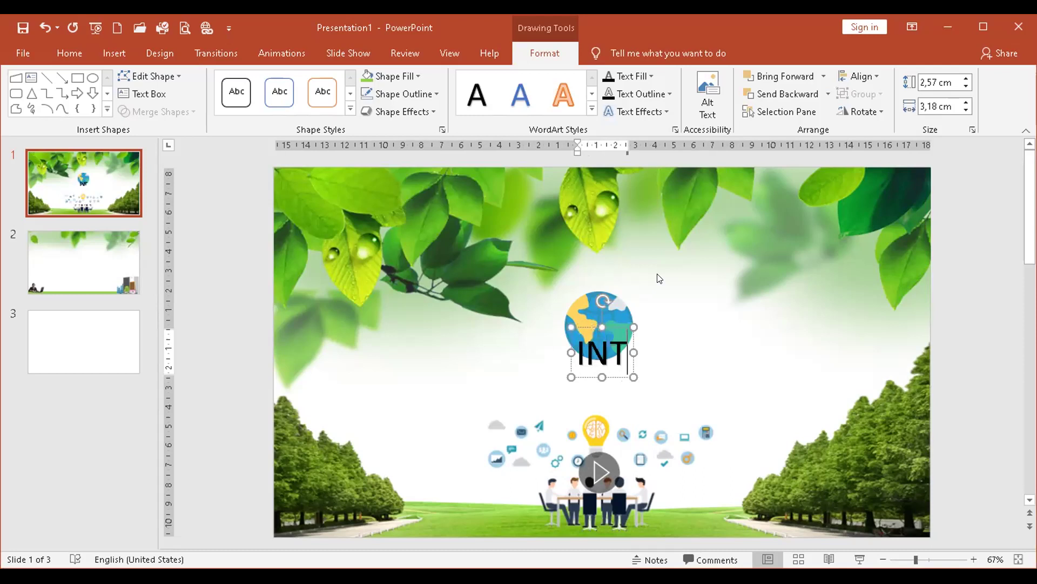
pyautogui.write('ERNERT')
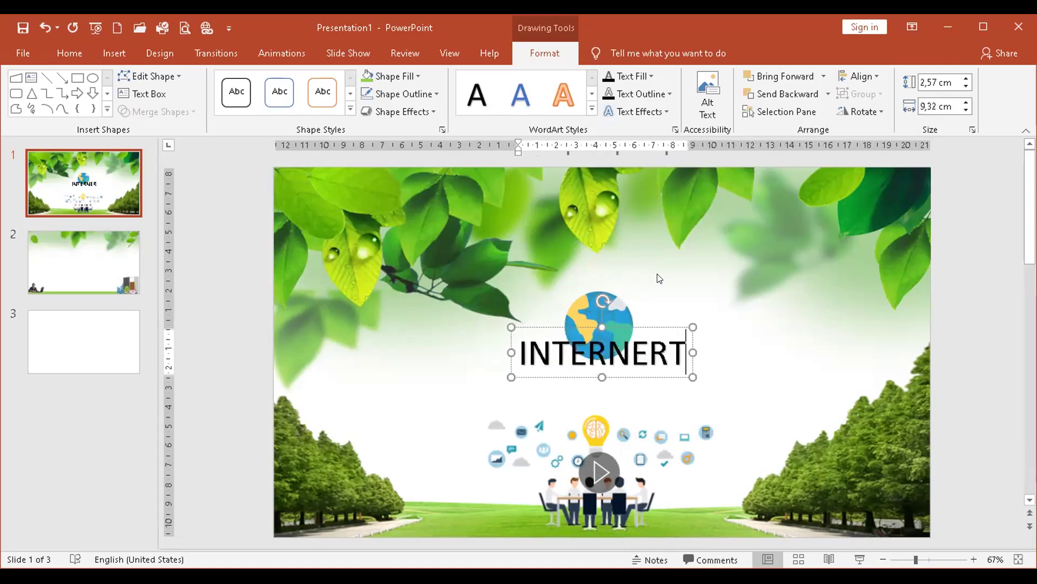
pyautogui.press('BackSpace')
pyautogui.press('BackSpace')
pyautogui.write('T DAN I')
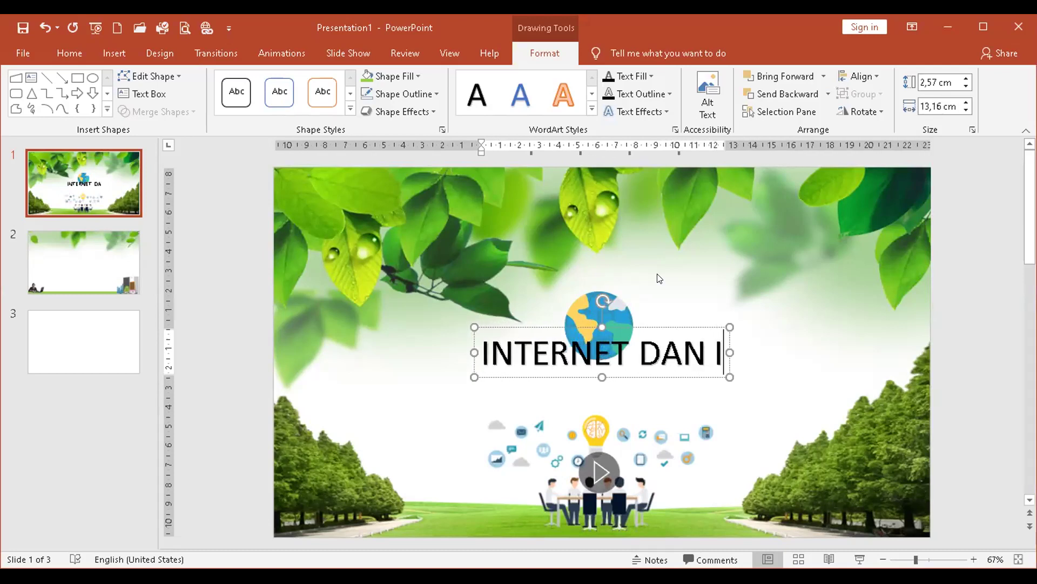
pyautogui.write('NTRANET')
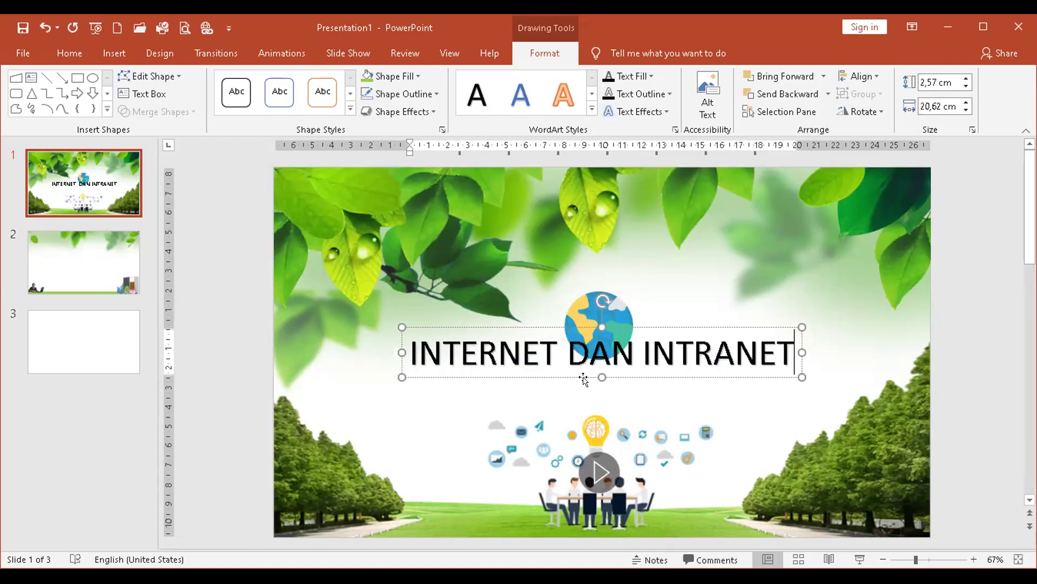
pyautogui.moveTo(598, 357); pyautogui.dragTo(584, 409)
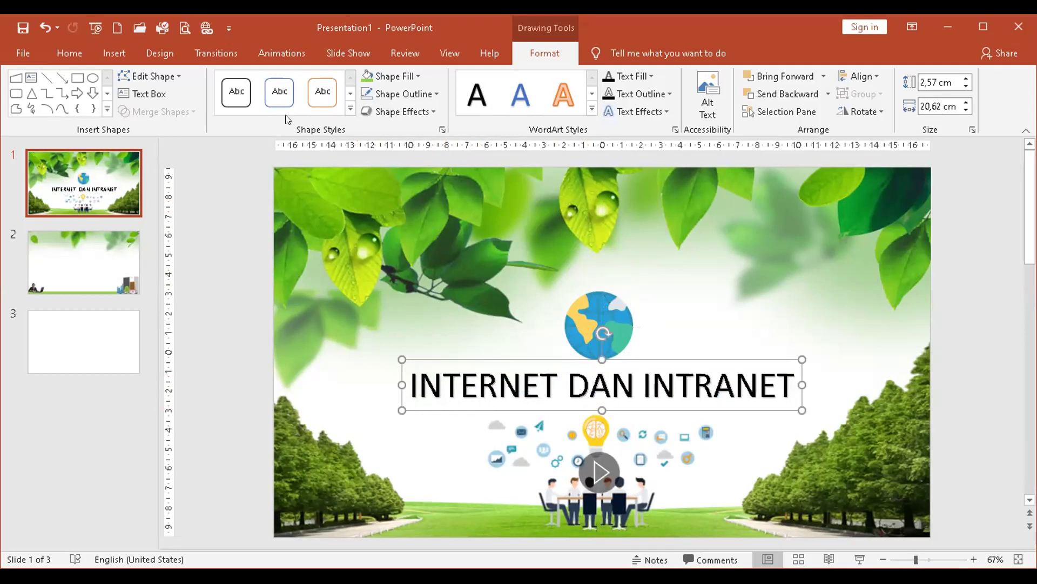
# Make the INTERNET DAN INTRANET WordArt text bold and reselect its text box
pyautogui.click(66, 52)
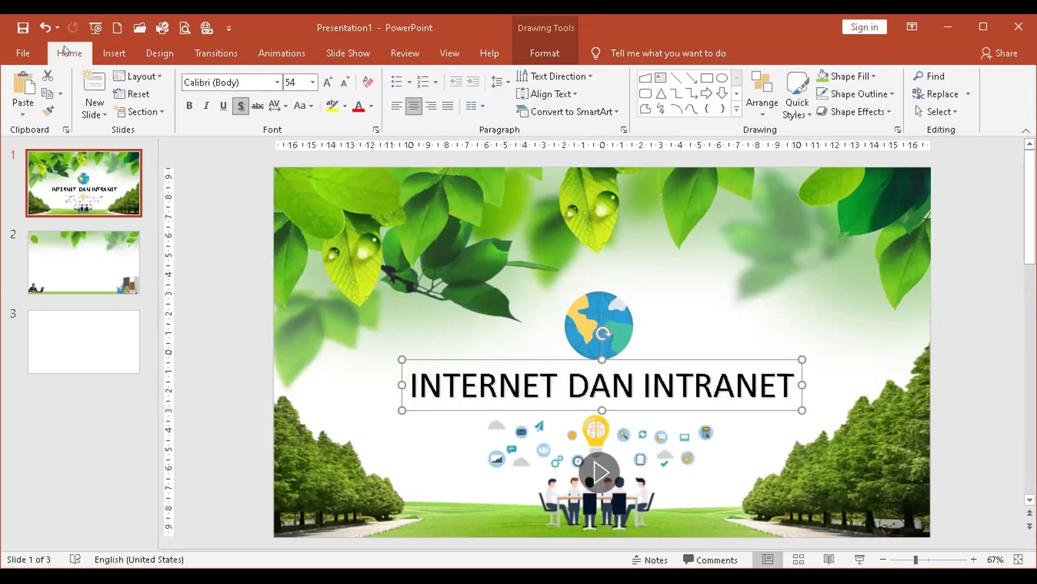
pyautogui.click(188, 105)
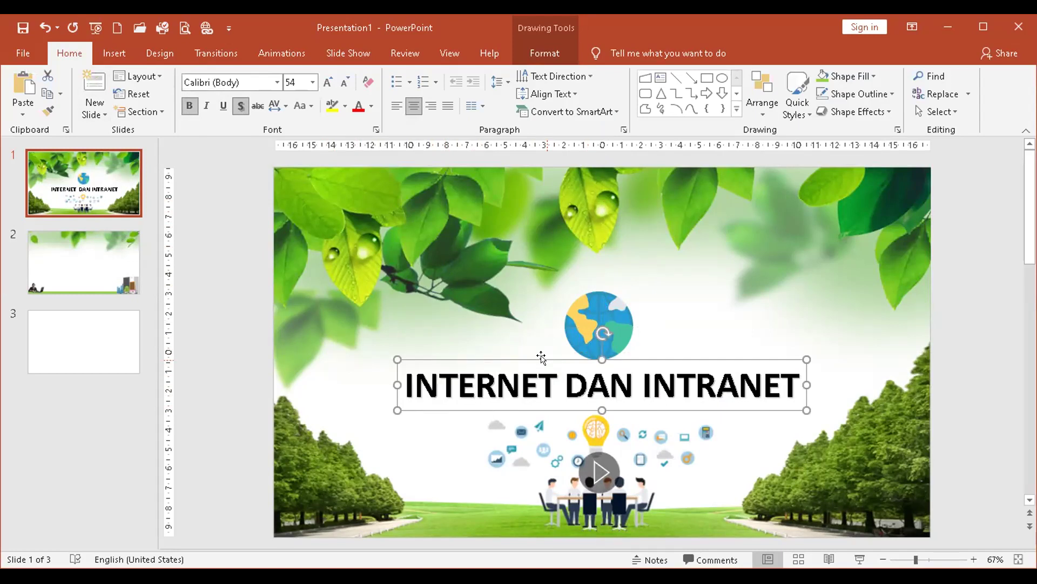
pyautogui.click(608, 308)
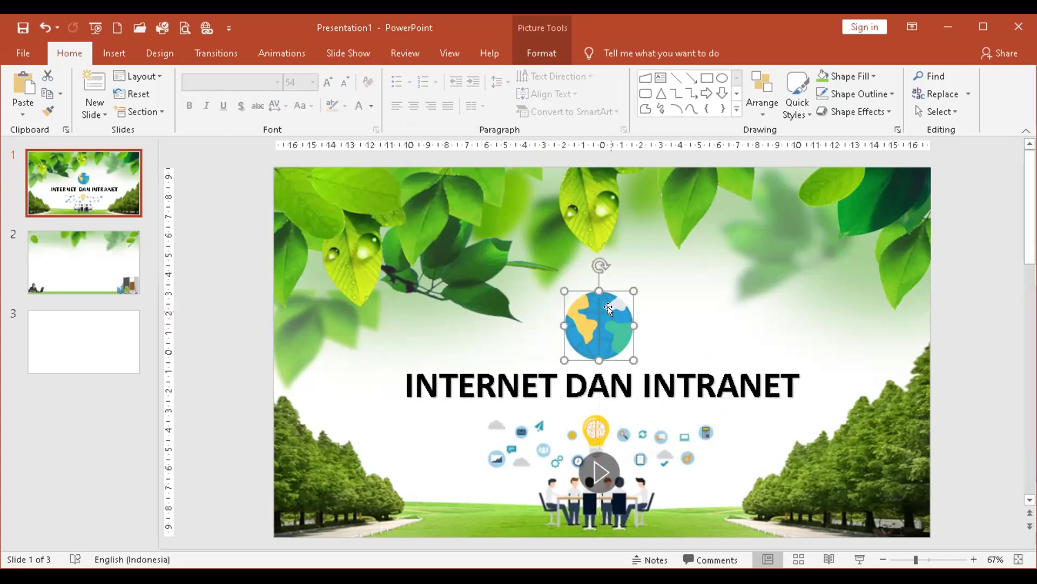
pyautogui.click(627, 377)
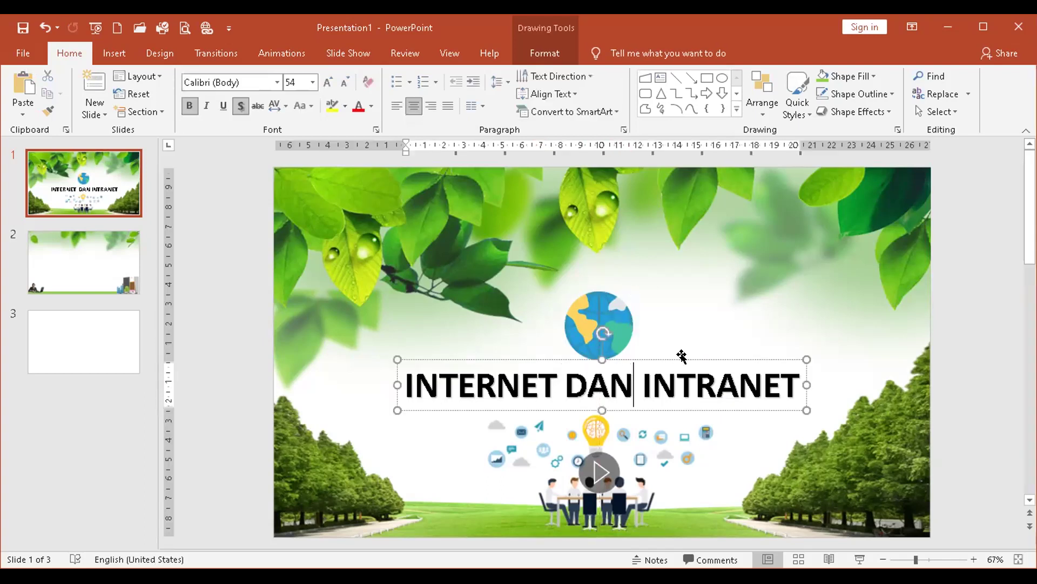
# Apply the Franklin Gothic Demi font to the INTERNET DAN INTRANET WordArt
pyautogui.click(277, 81)
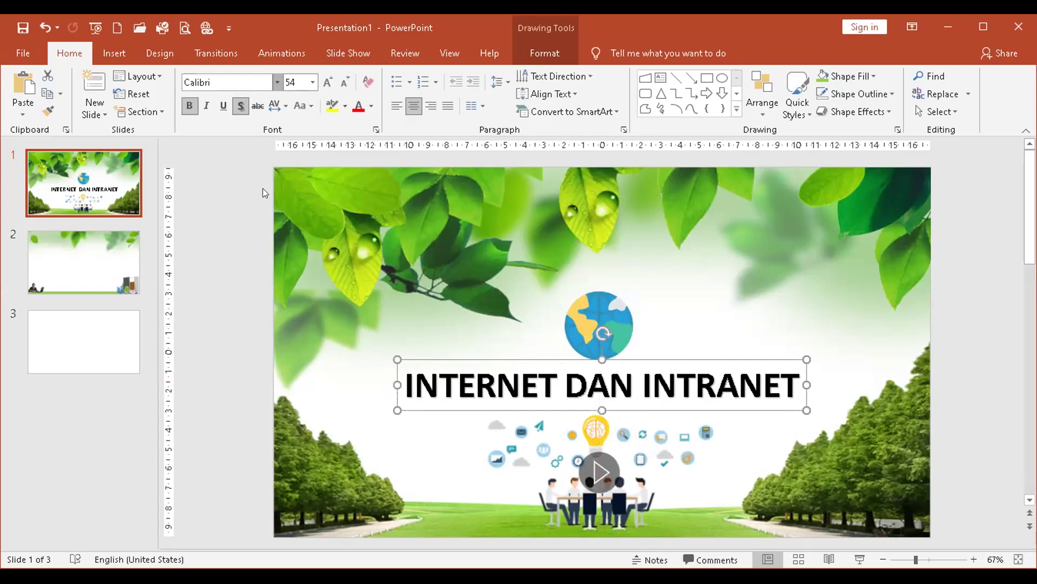
pyautogui.scroll(-2, 265, 403)
pyautogui.scroll(-5, 266, 403)
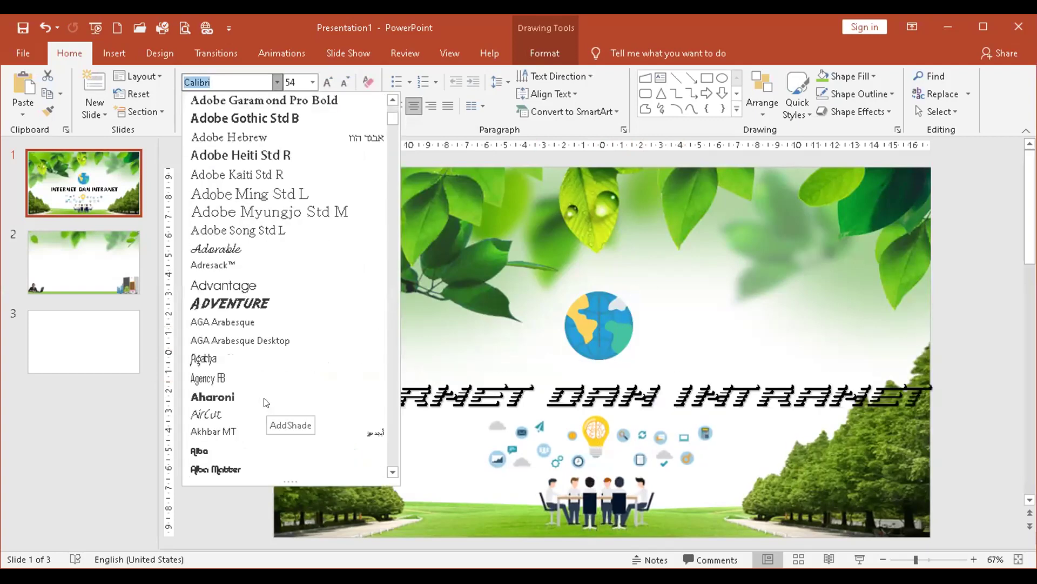
pyautogui.write('f')
pyautogui.scroll(-5, 266, 403)
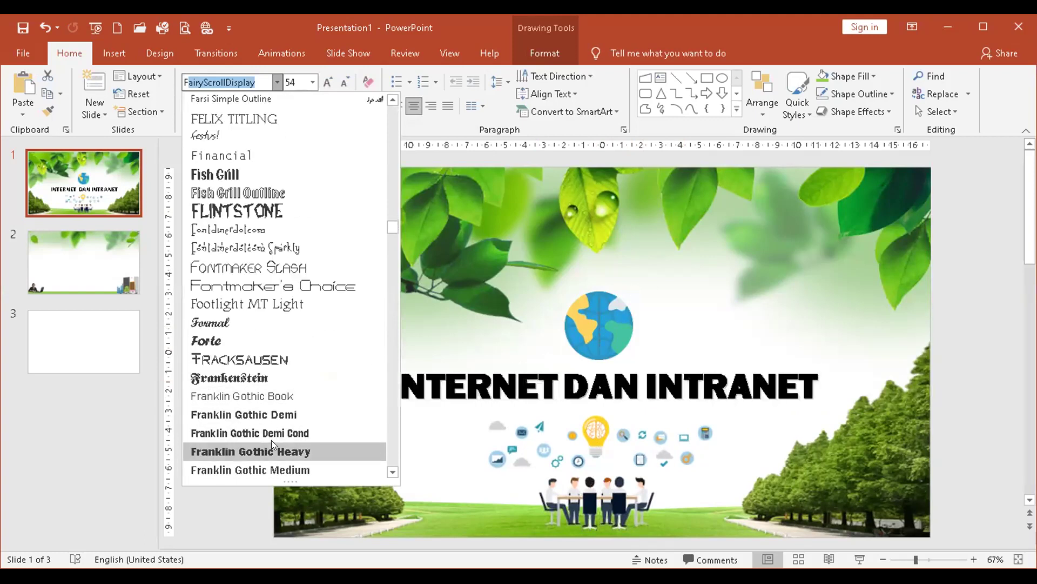
pyautogui.click(271, 413)
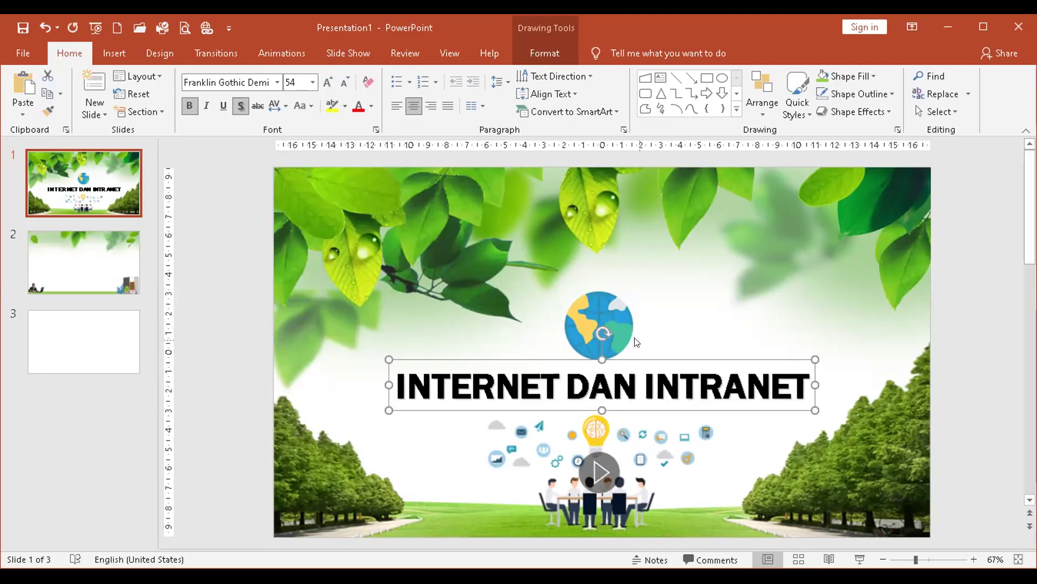
pyautogui.click(610, 305)
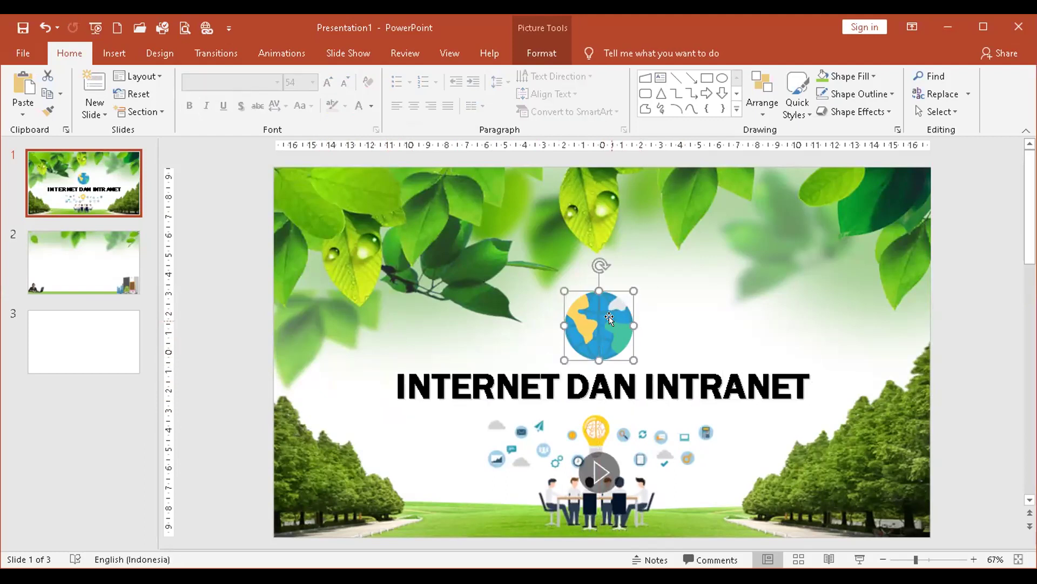
# Align both the globe and the title to the horizontal centre of the slide
pyautogui.click(543, 53)
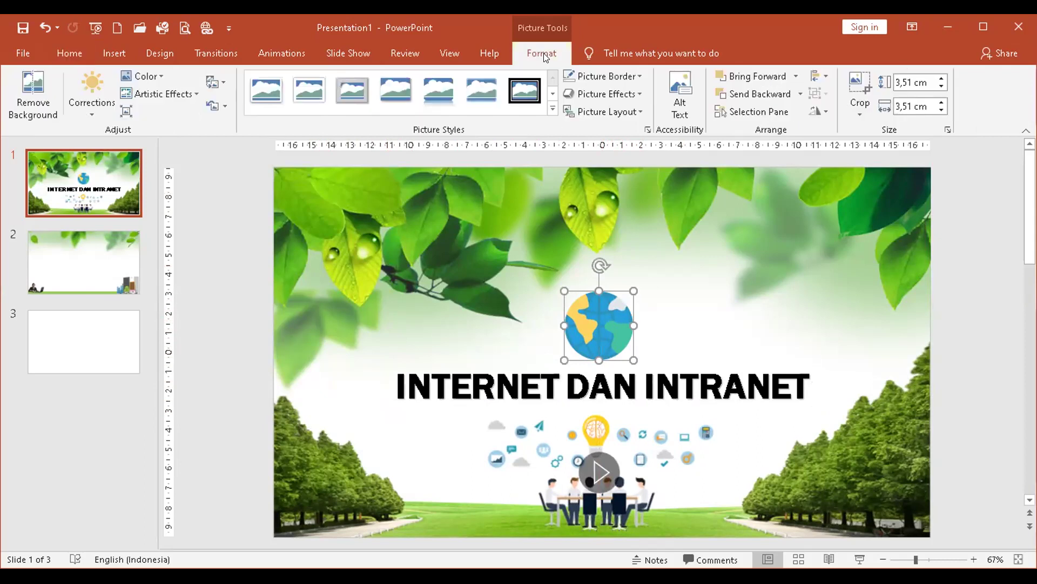
pyautogui.click(818, 79)
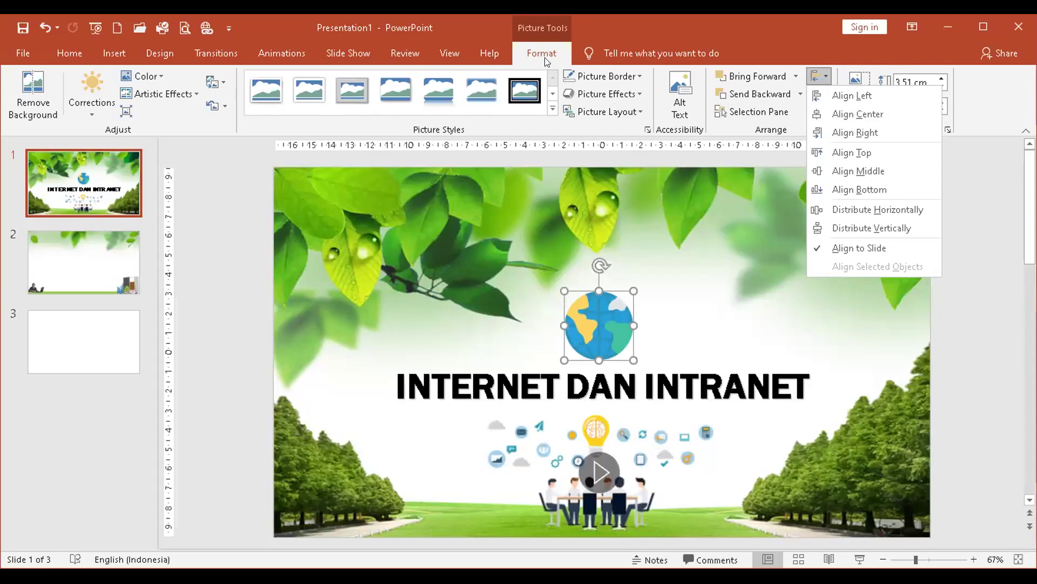
pyautogui.click(831, 114)
pyautogui.click(689, 357)
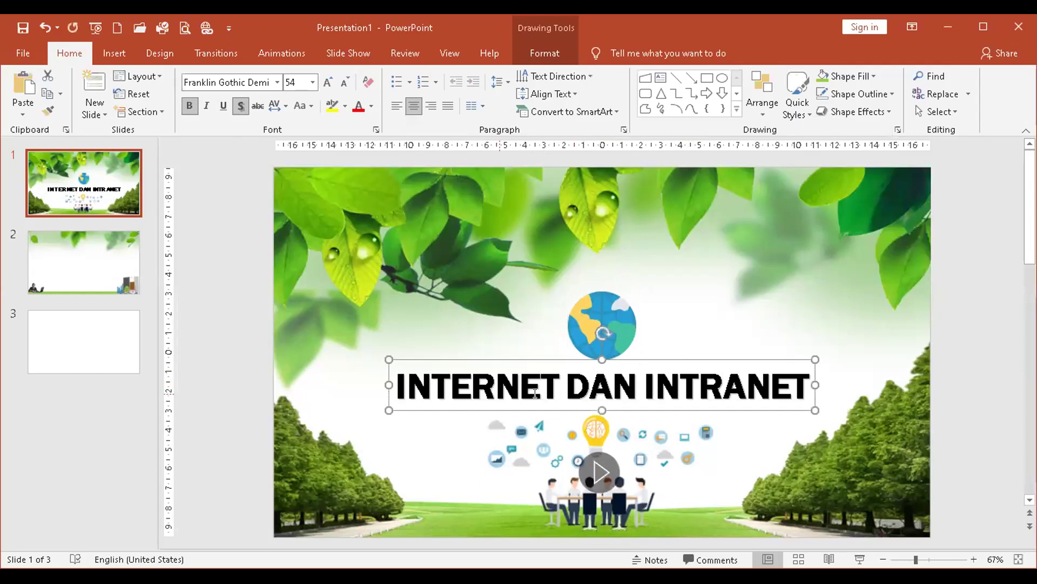
pyautogui.click(534, 56)
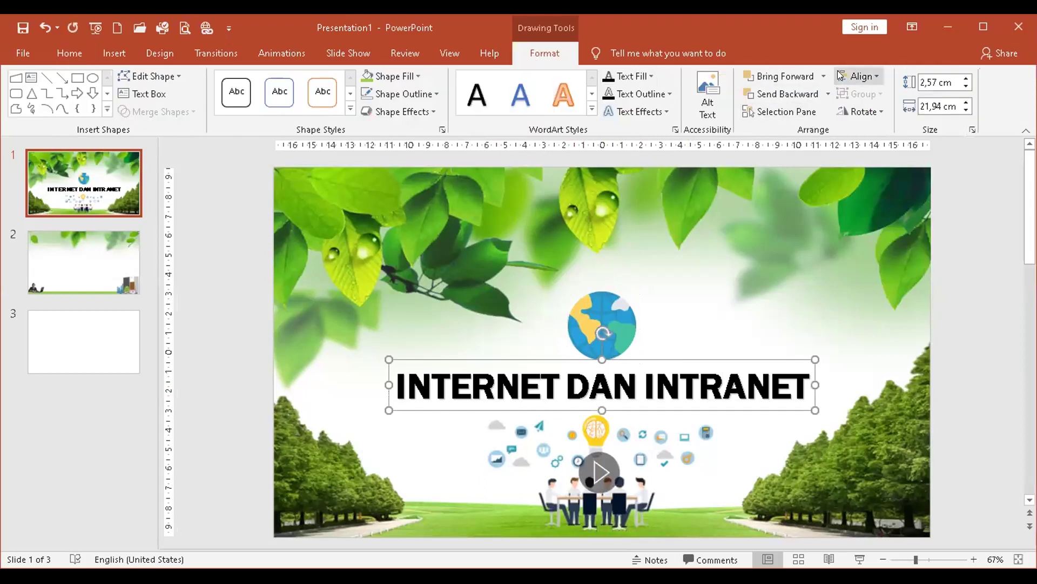
pyautogui.click(859, 76)
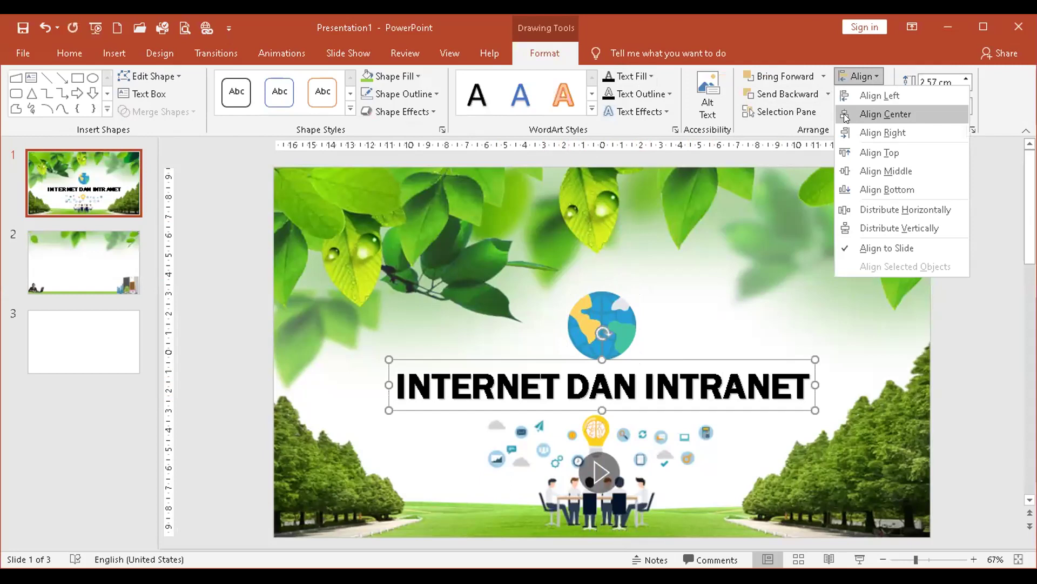
pyautogui.click(846, 117)
# Nudge the meeting illustration slightly to the right
pyautogui.click(625, 481)
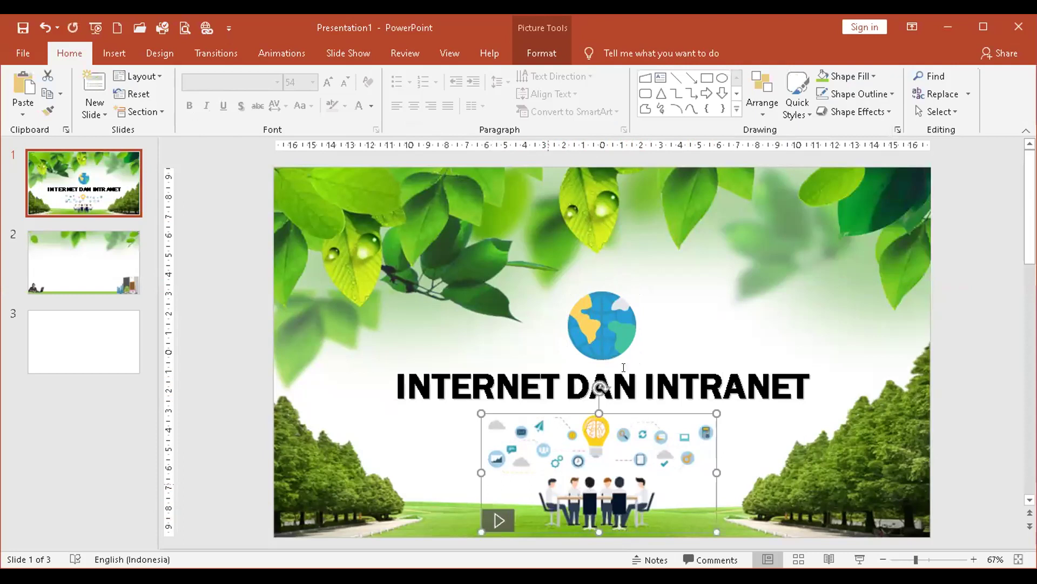
pyautogui.click(541, 53)
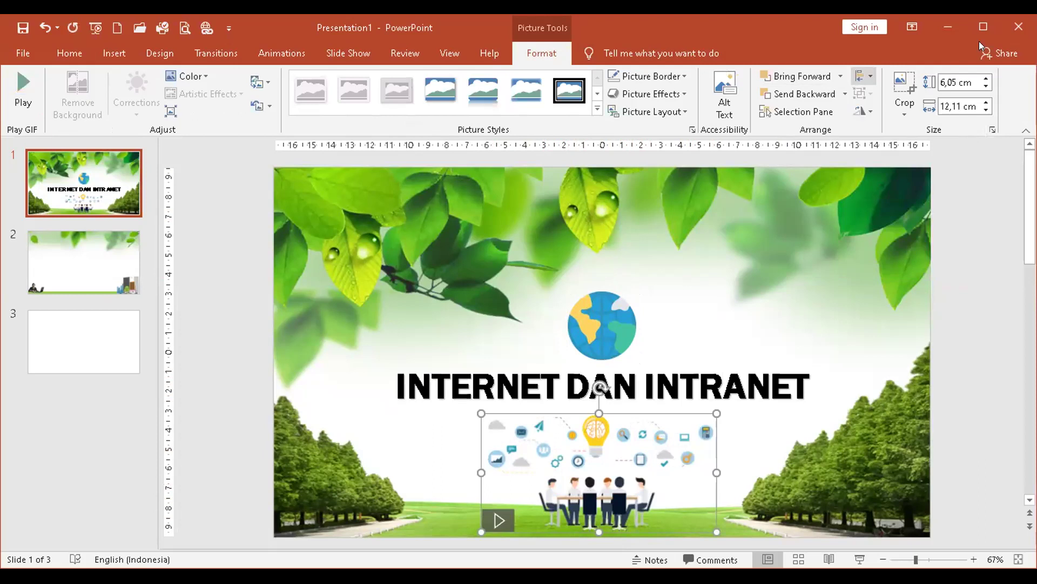
pyautogui.press('Right')
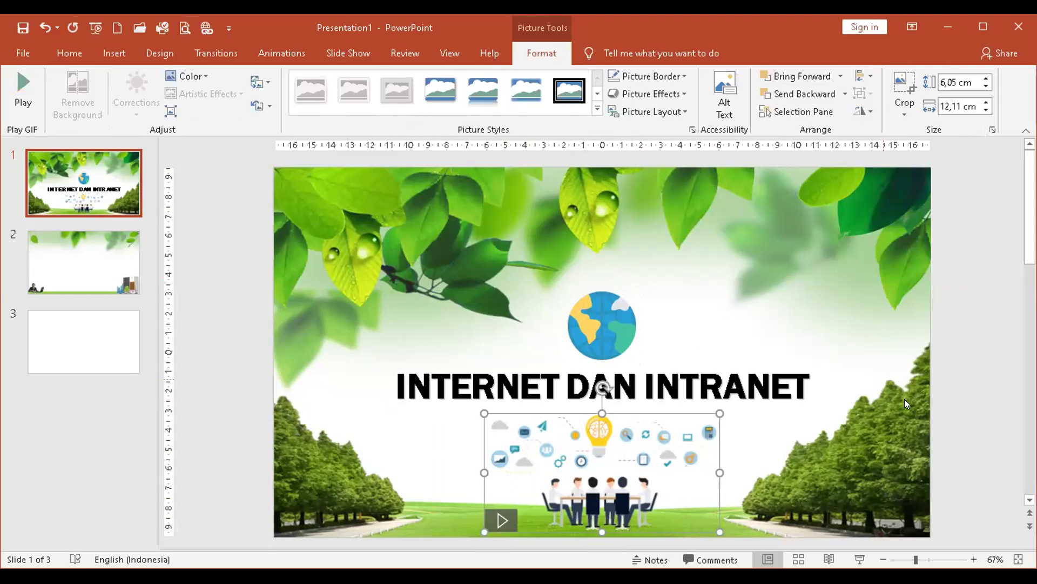
pyautogui.click(952, 412)
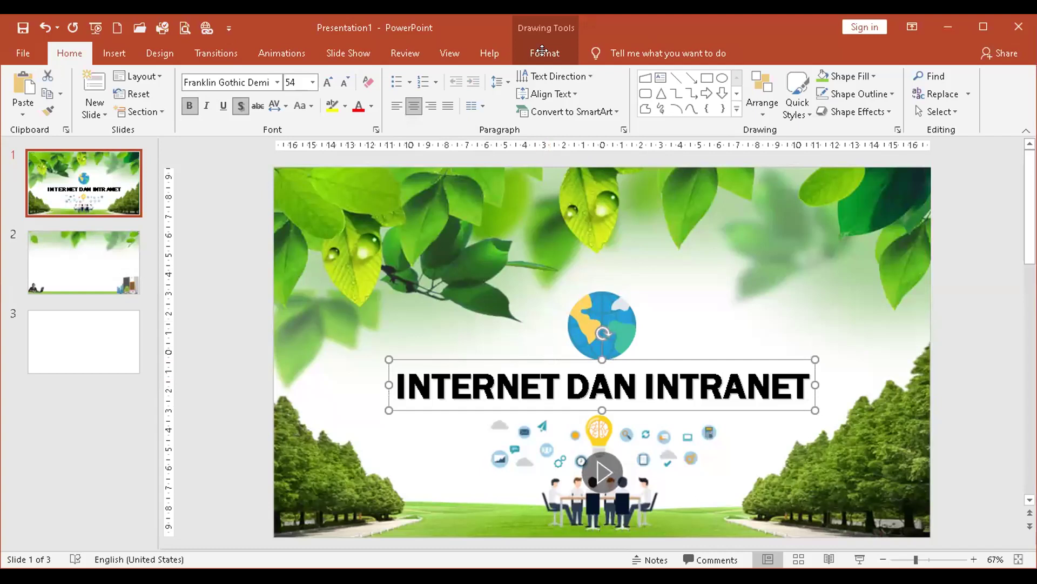
# Set the title's text fill to red
pyautogui.hotkey('alt', 'j')
pyautogui.press('d')
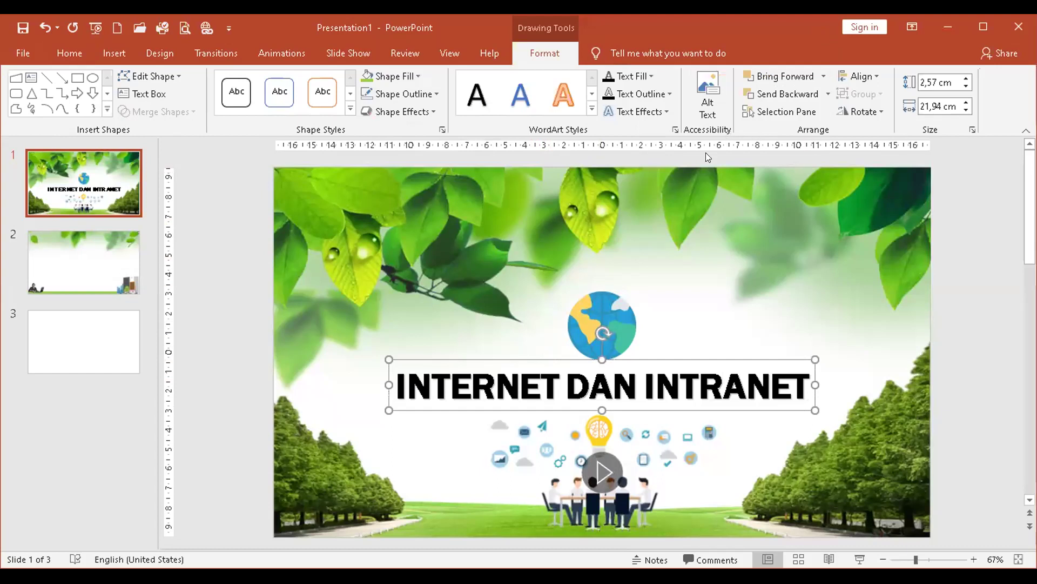
pyautogui.click(629, 76)
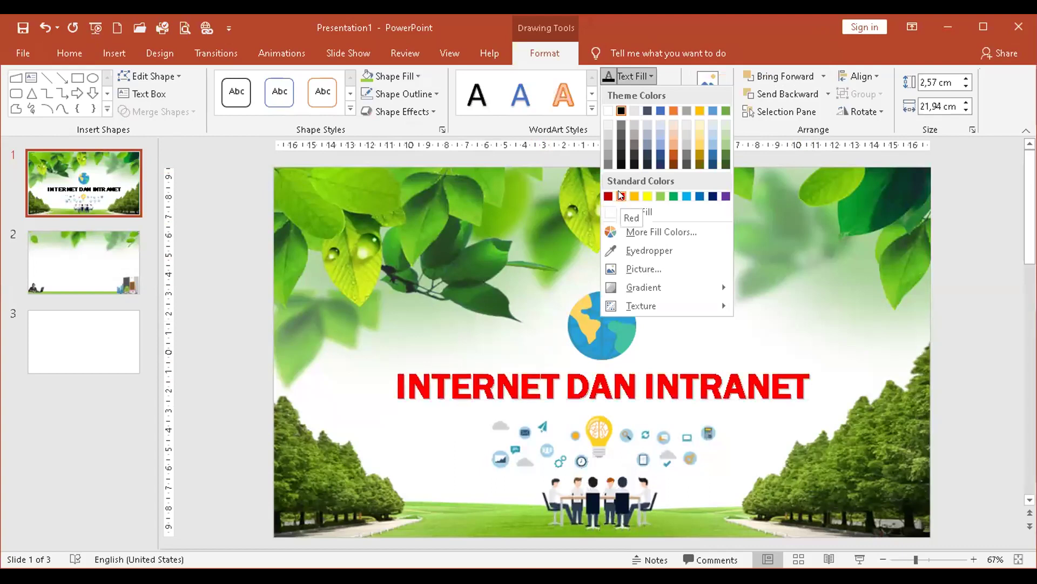
pyautogui.click(622, 195)
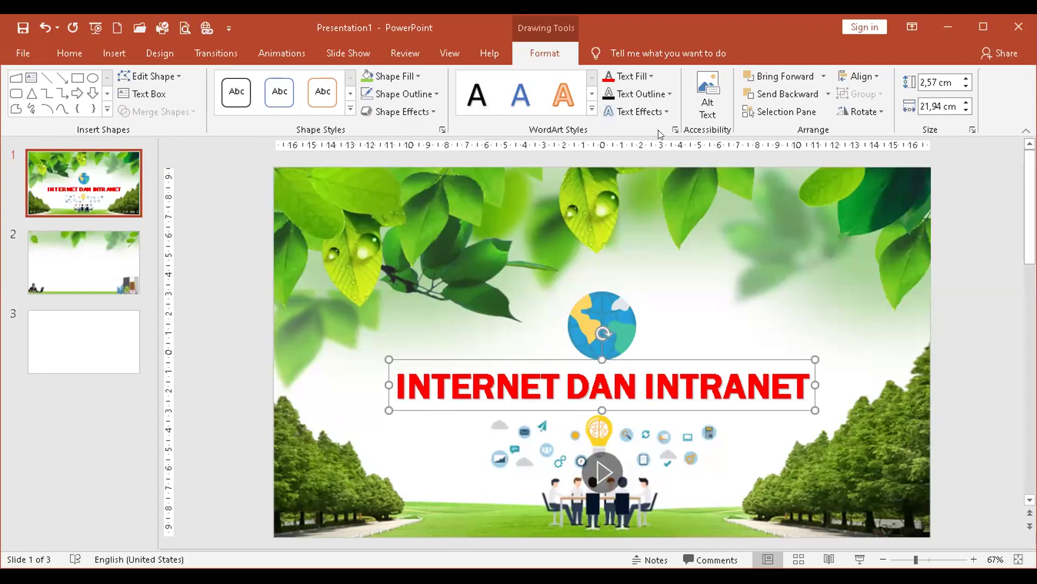
# Apply a dark-red linear gradient text fill to the title
pyautogui.click(635, 75)
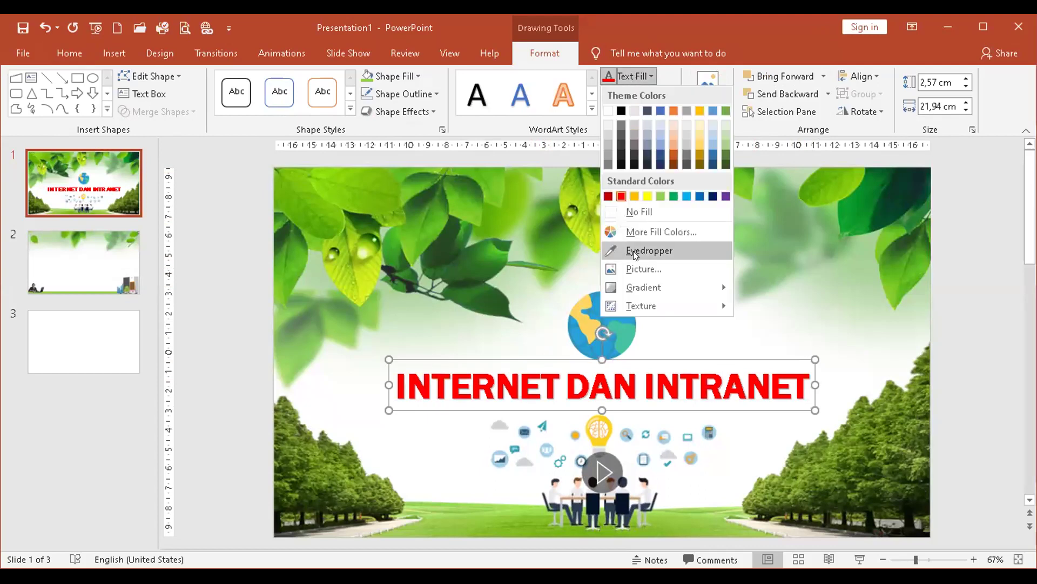
pyautogui.moveTo(650, 289)
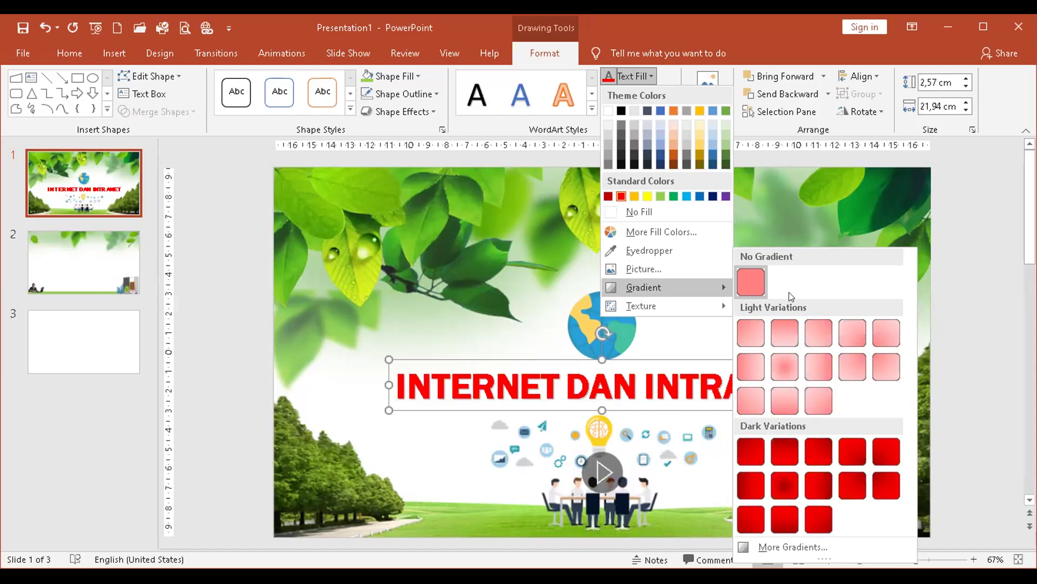
pyautogui.click(783, 451)
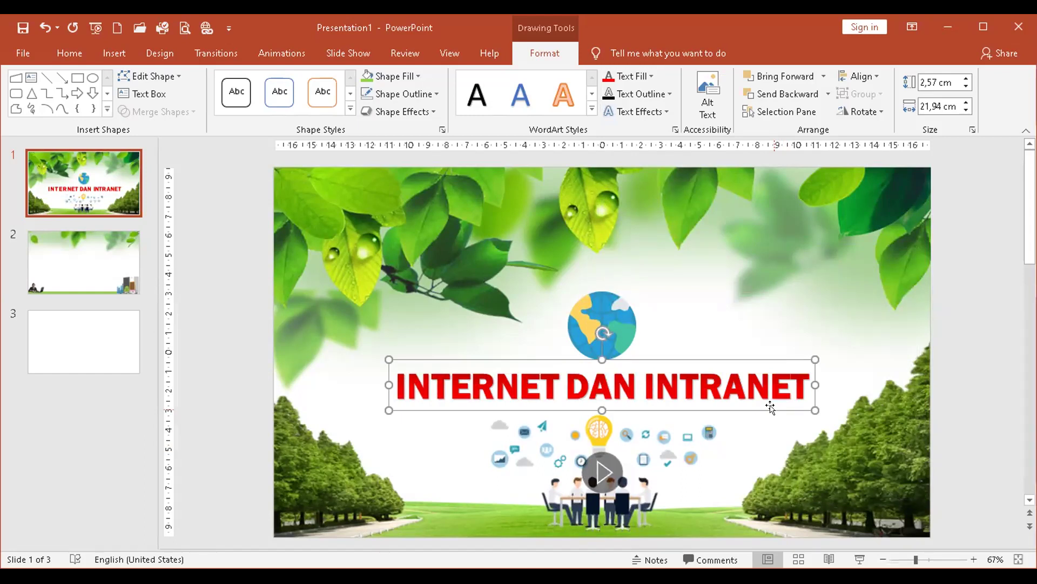
pyautogui.click(641, 69)
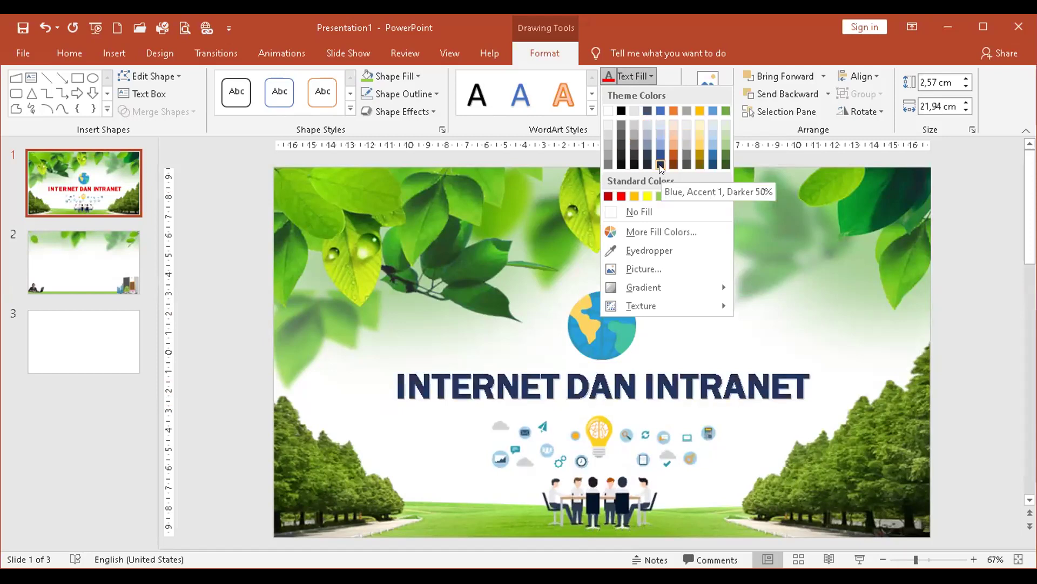
pyautogui.click(649, 76)
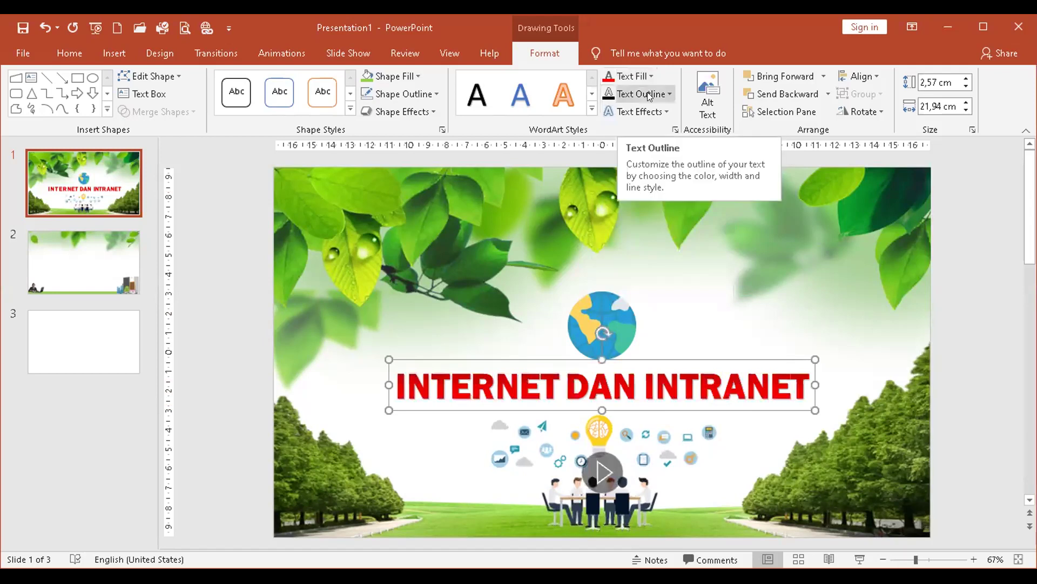
pyautogui.click(649, 96)
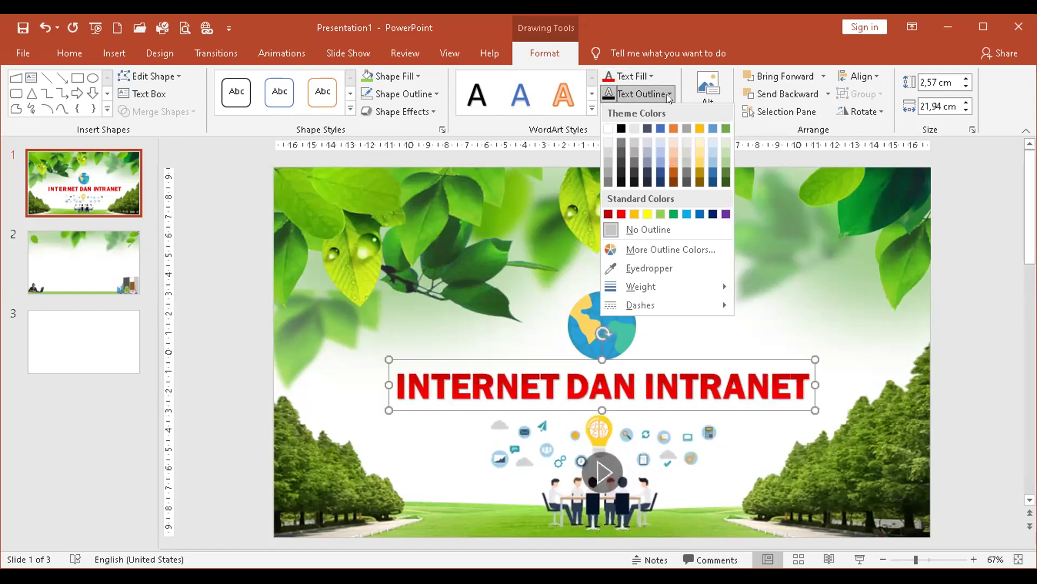
pyautogui.click(681, 97)
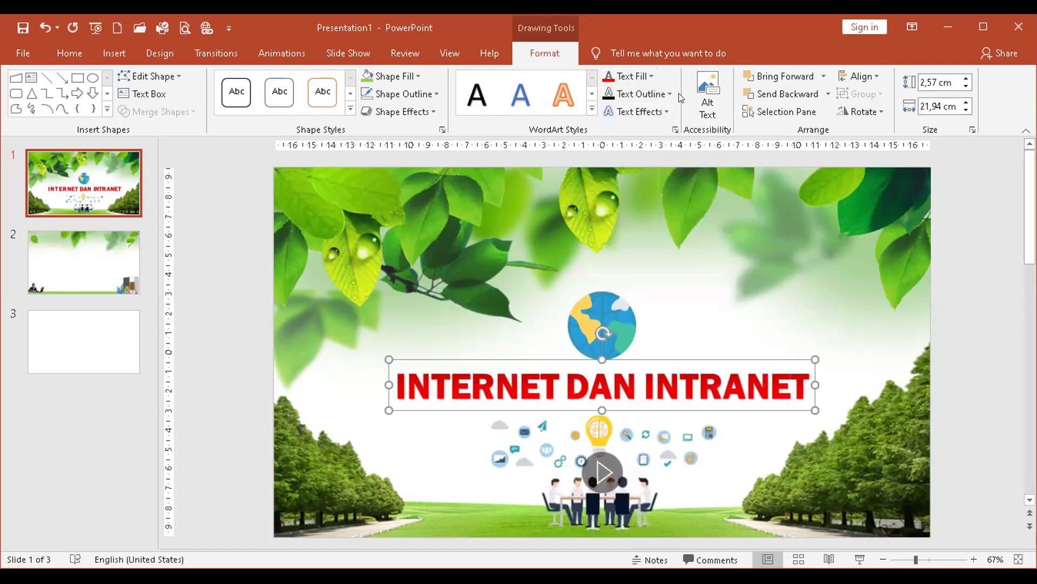
# Give the title text an Offset: Bottom outer shadow and check the result
pyautogui.click(648, 109)
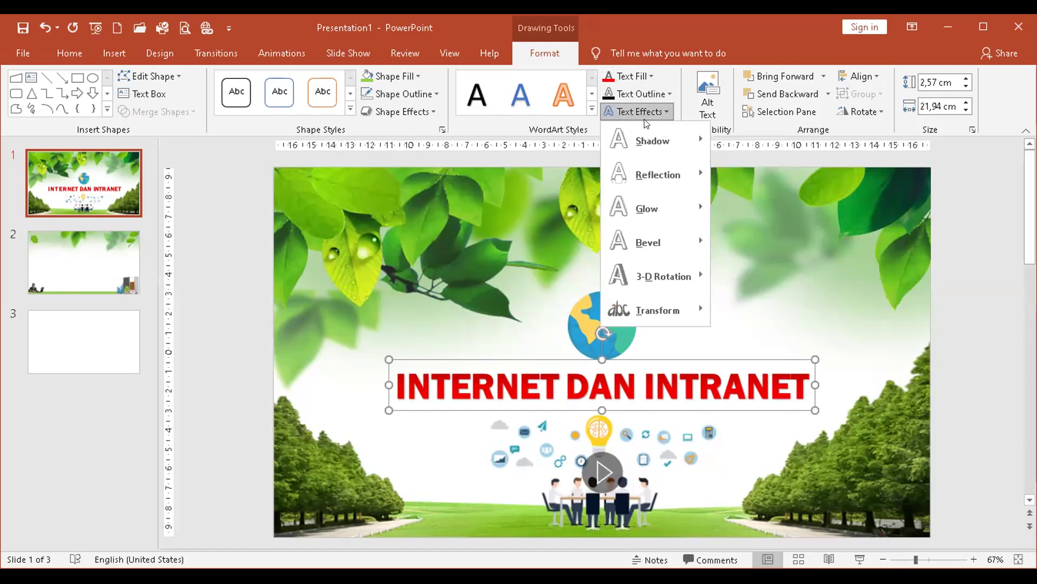
pyautogui.moveTo(645, 137)
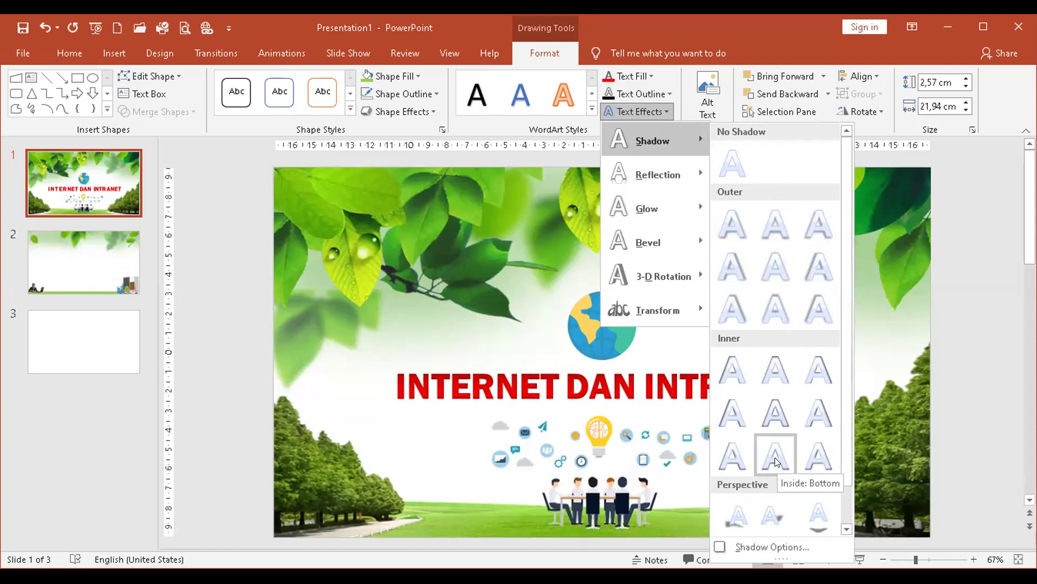
pyautogui.click(773, 229)
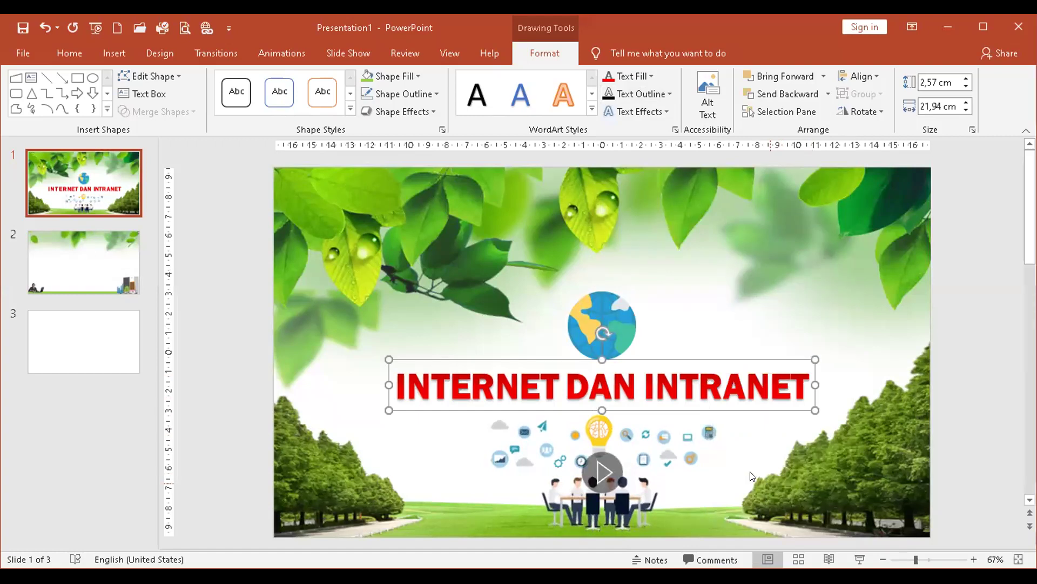
pyautogui.click(952, 379)
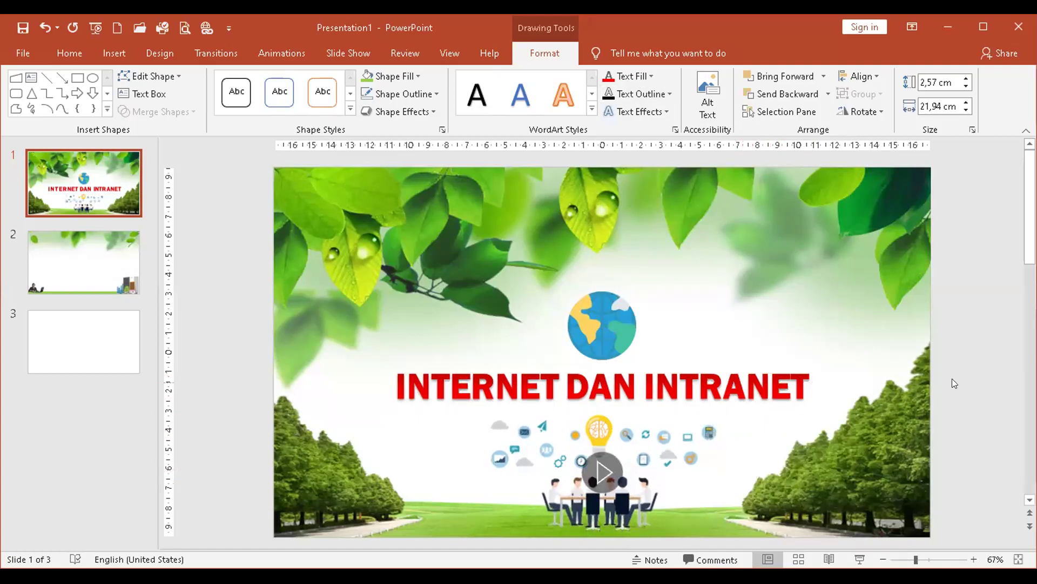
pyautogui.click(723, 359)
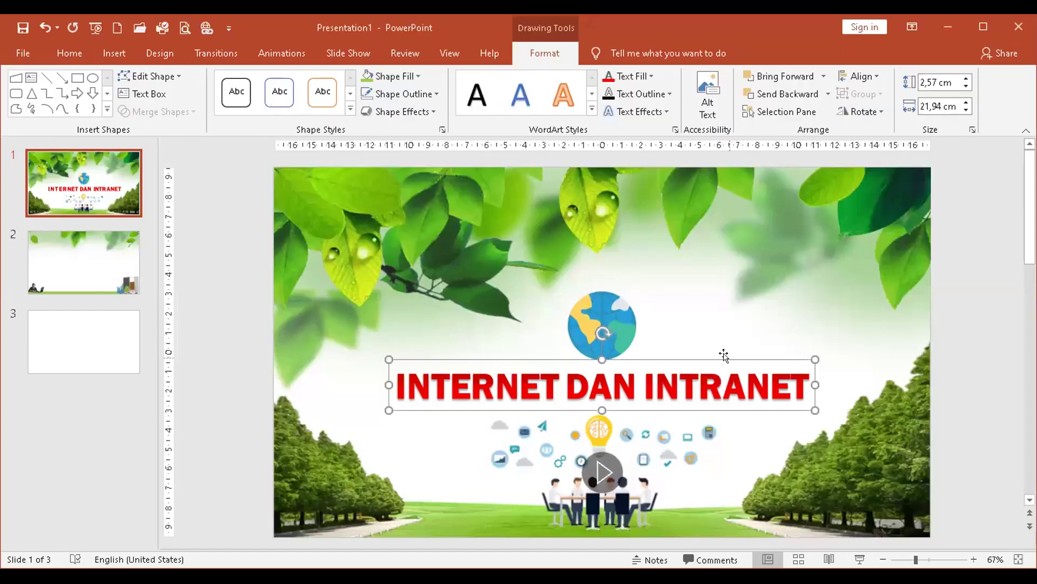
# Warp the title with the Triangle: Down transform and raise the globe slightly
pyautogui.click(645, 111)
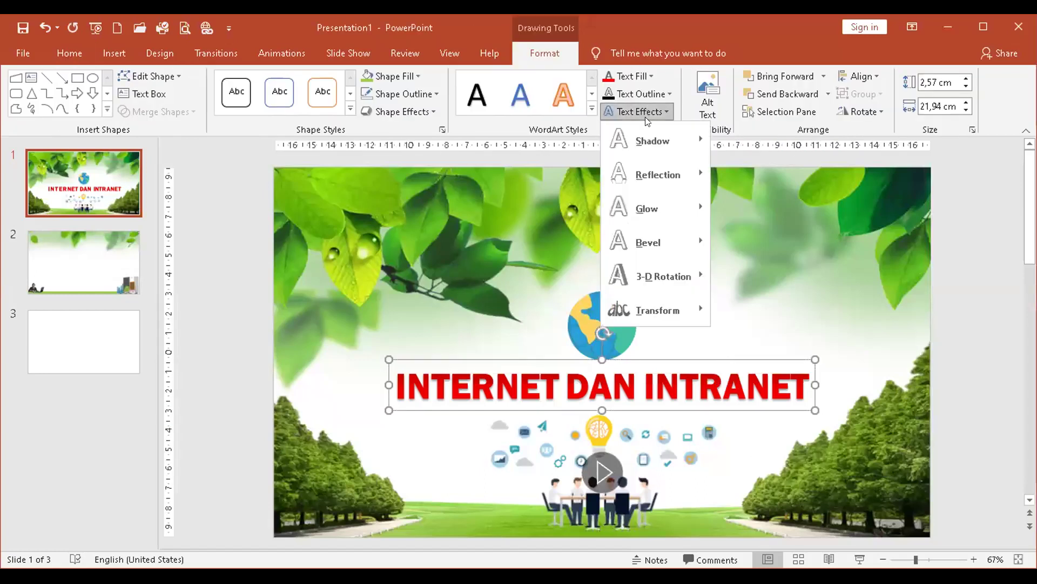
pyautogui.moveTo(659, 310)
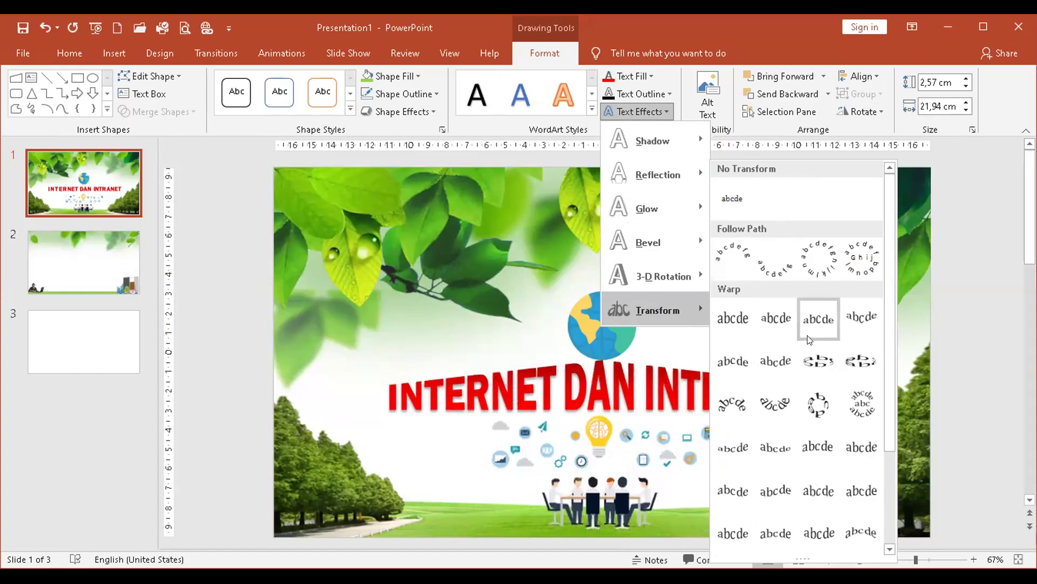
pyautogui.click(856, 330)
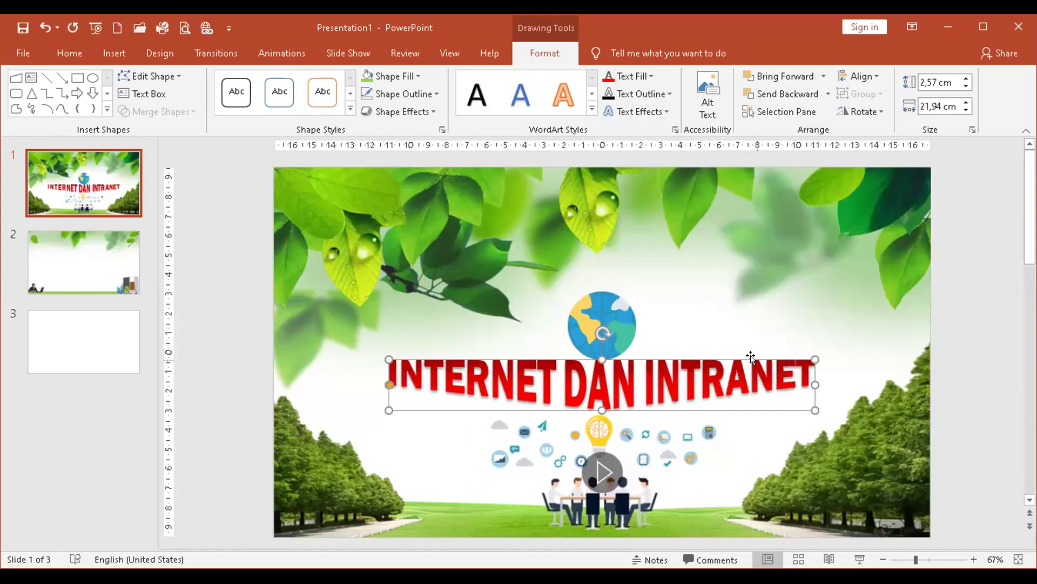
pyautogui.click(955, 337)
pyautogui.moveTo(597, 316); pyautogui.dragTo(597, 301)
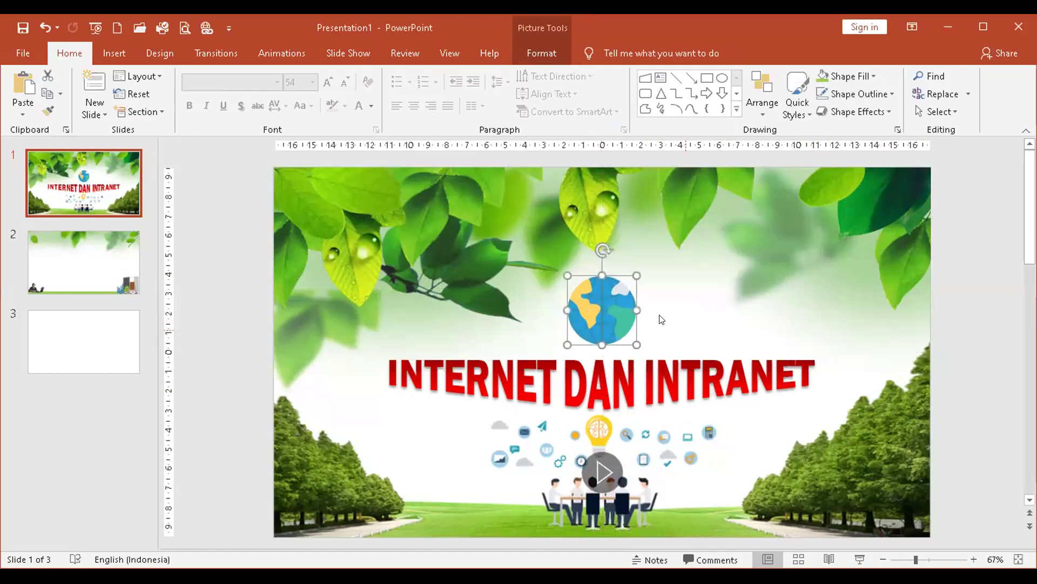
# Deselect everything, then select the globe image on slide 1
pyautogui.click(991, 385)
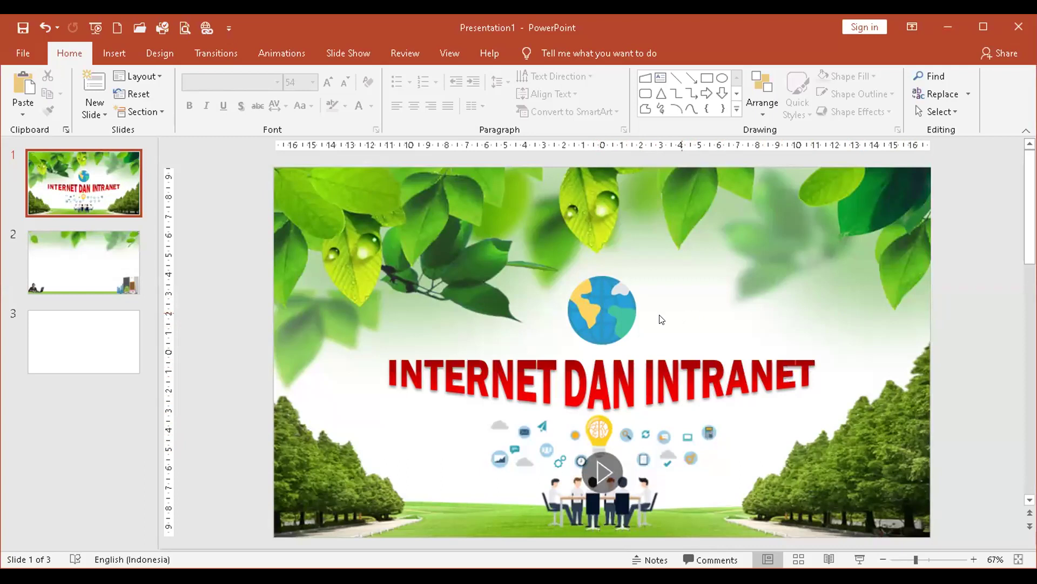
pyautogui.click(611, 313)
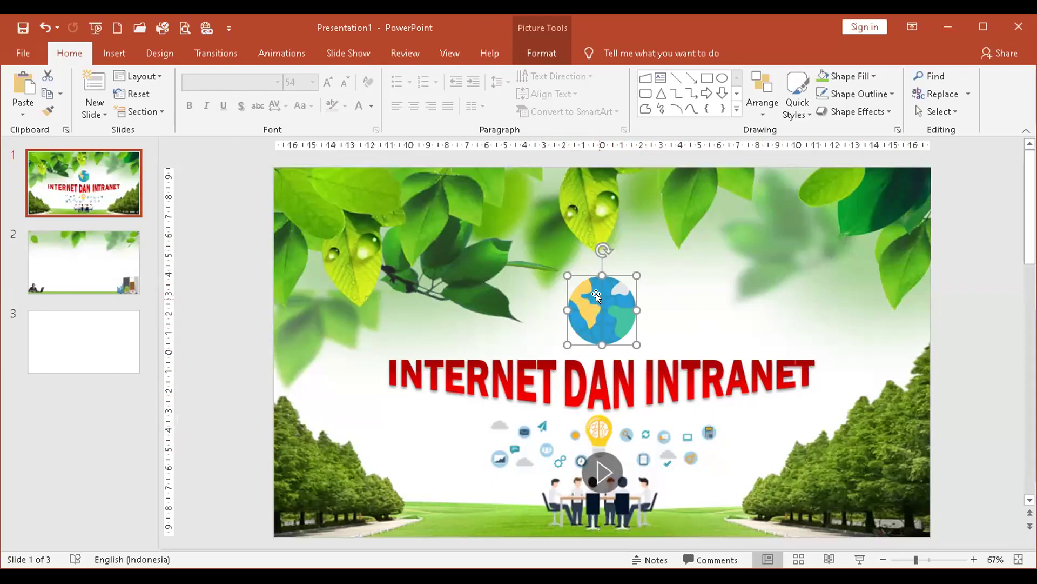
# Give the globe a Fly In From Top entrance and show the Animation Pane
pyautogui.click(284, 53)
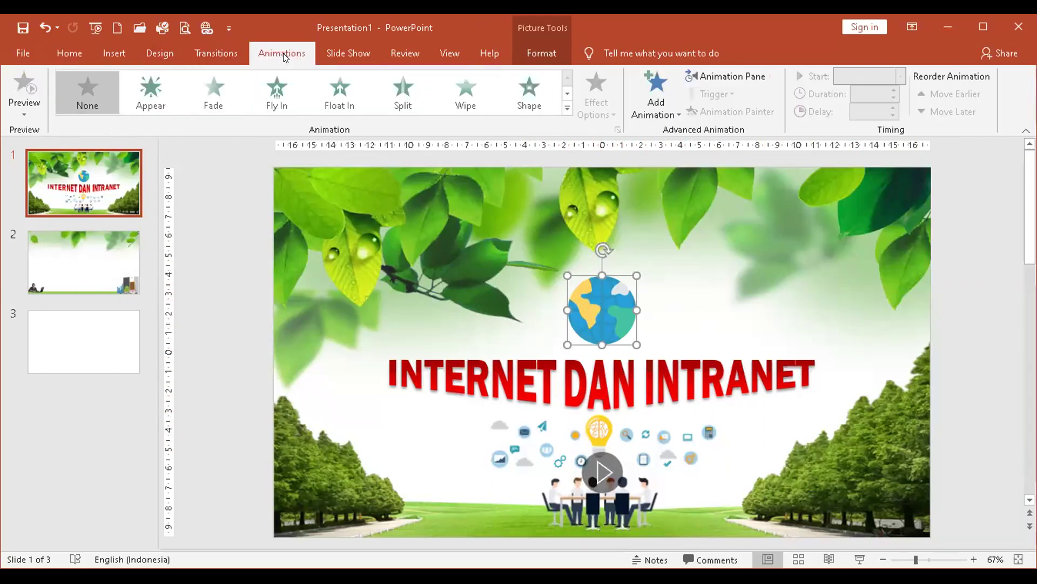
pyautogui.click(274, 89)
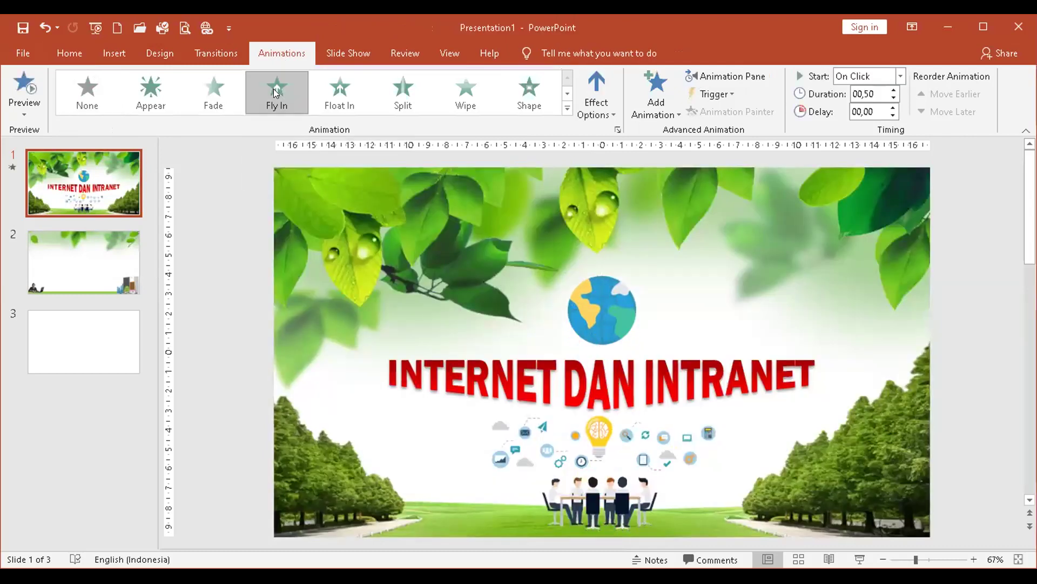
pyautogui.click(597, 106)
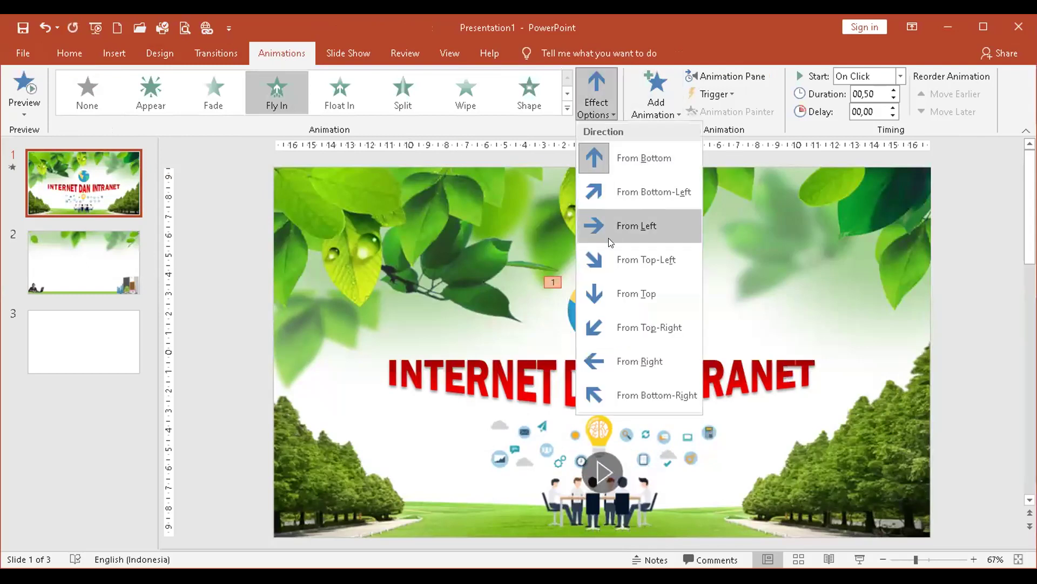
pyautogui.click(617, 281)
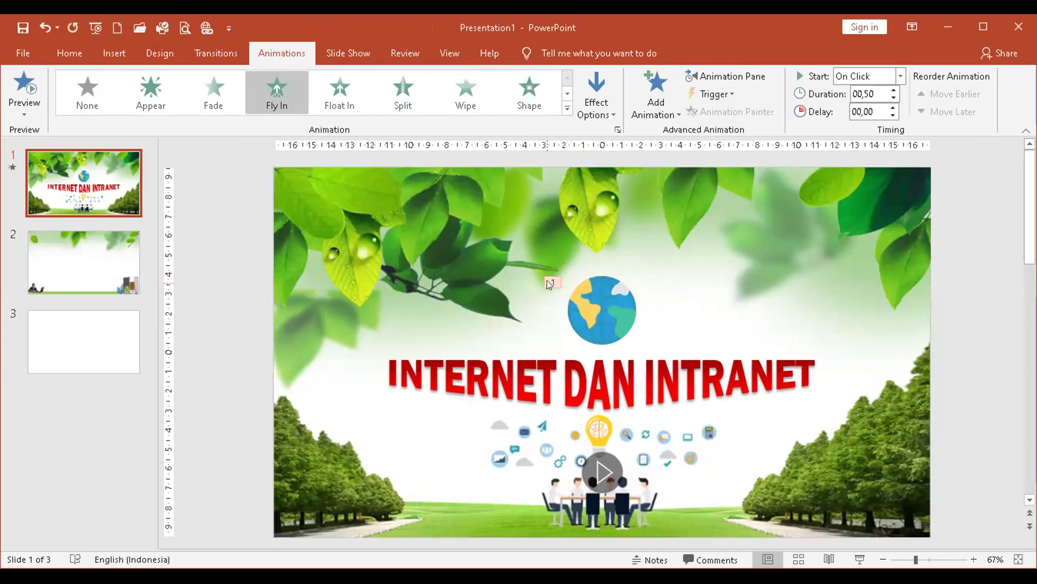
pyautogui.click(597, 311)
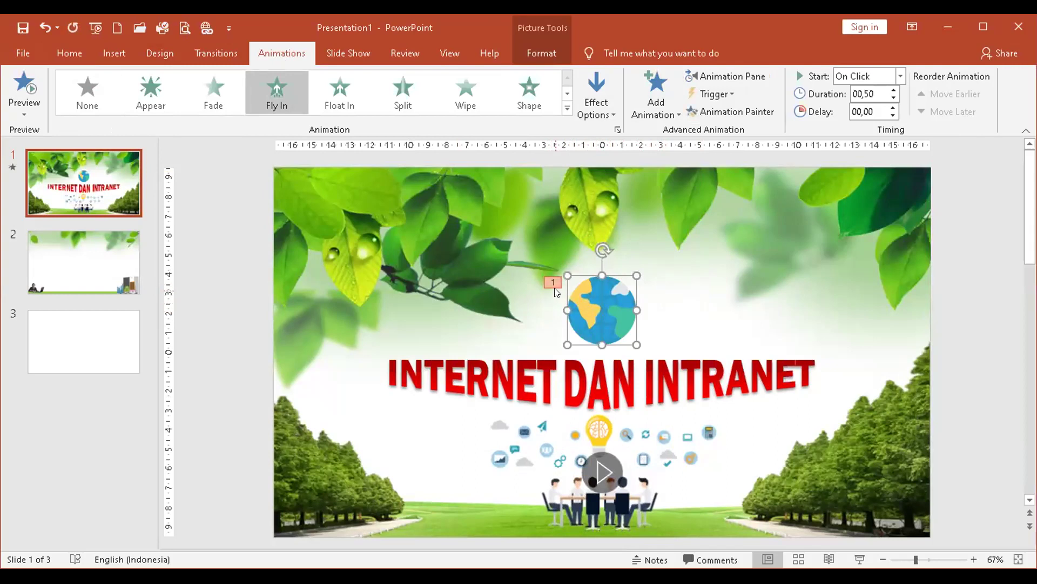
pyautogui.click(745, 78)
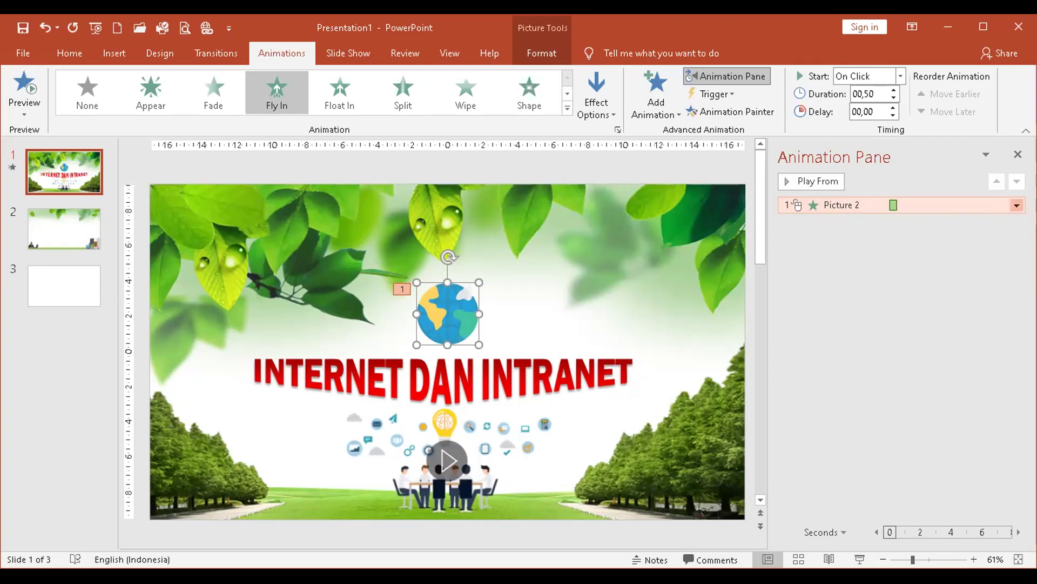
# Set the globe's Fly In animation to start With Previous
pyautogui.click(1015, 205)
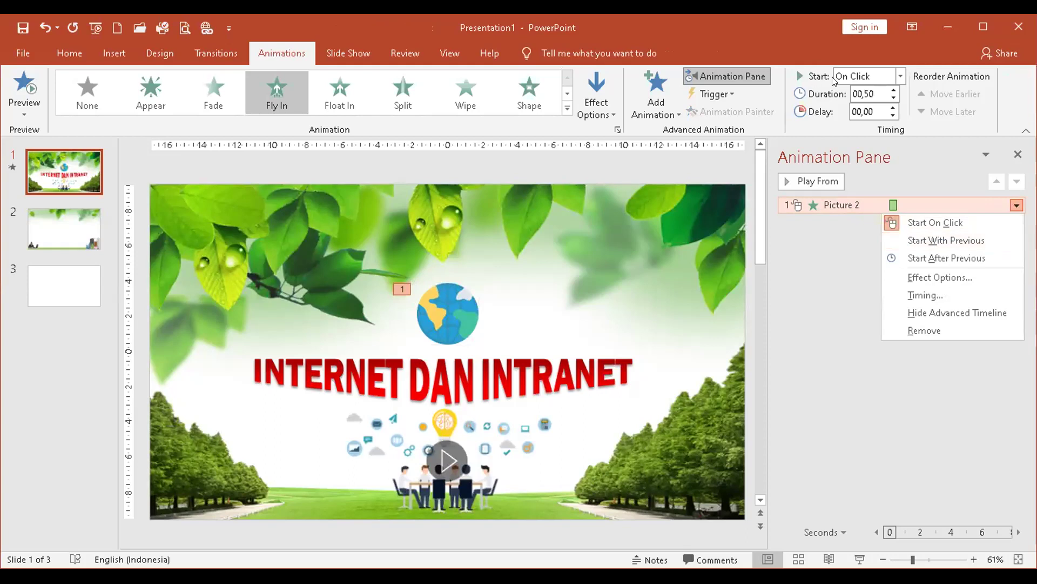
pyautogui.click(862, 79)
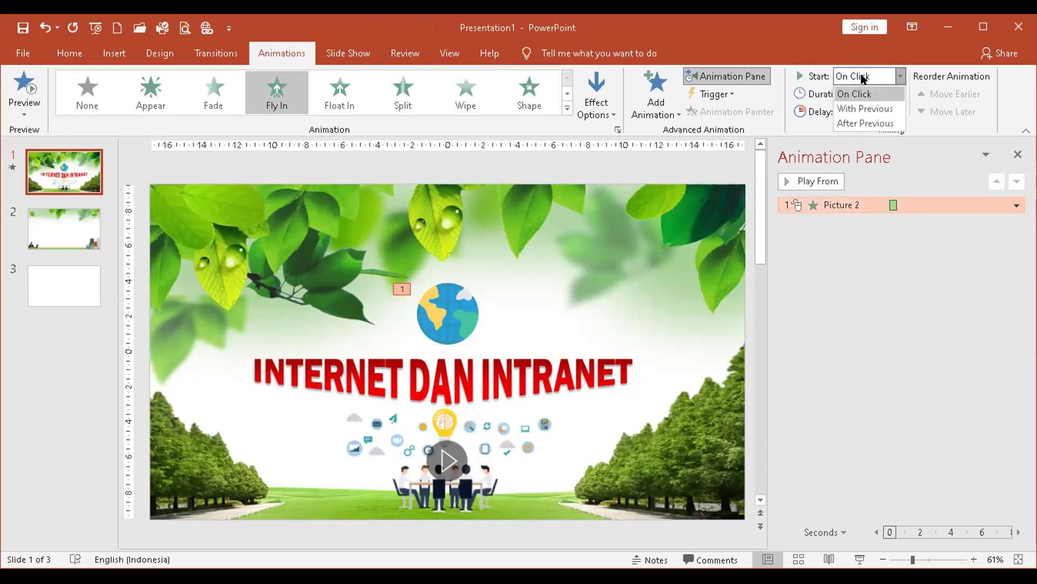
pyautogui.click(851, 108)
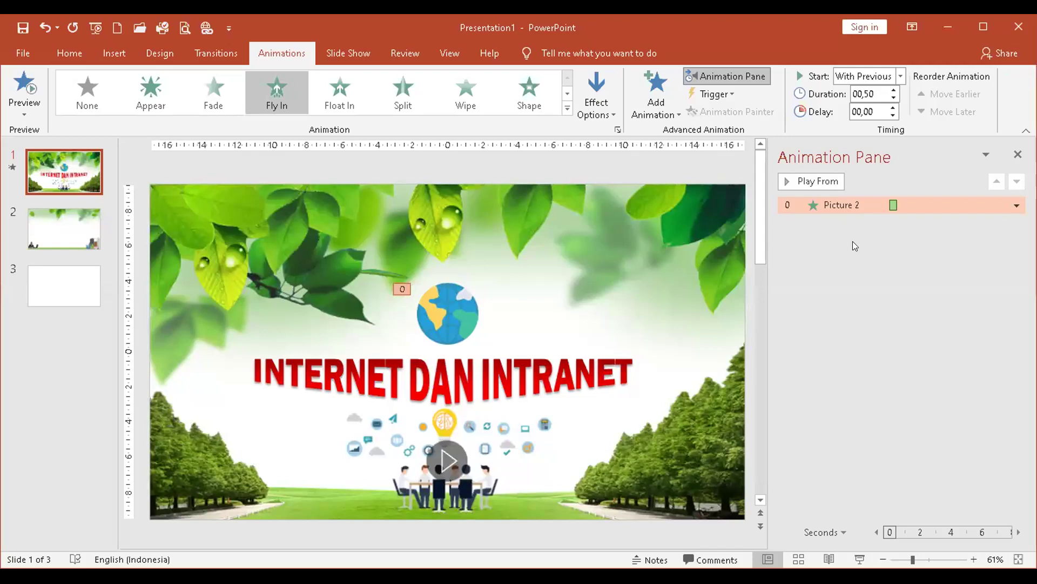
pyautogui.click(431, 308)
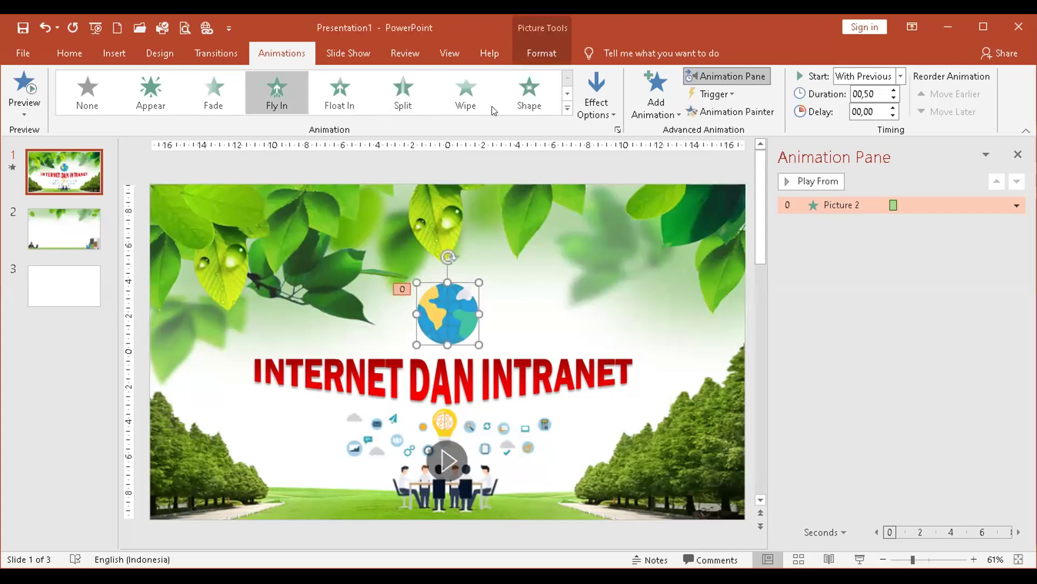
pyautogui.click(567, 109)
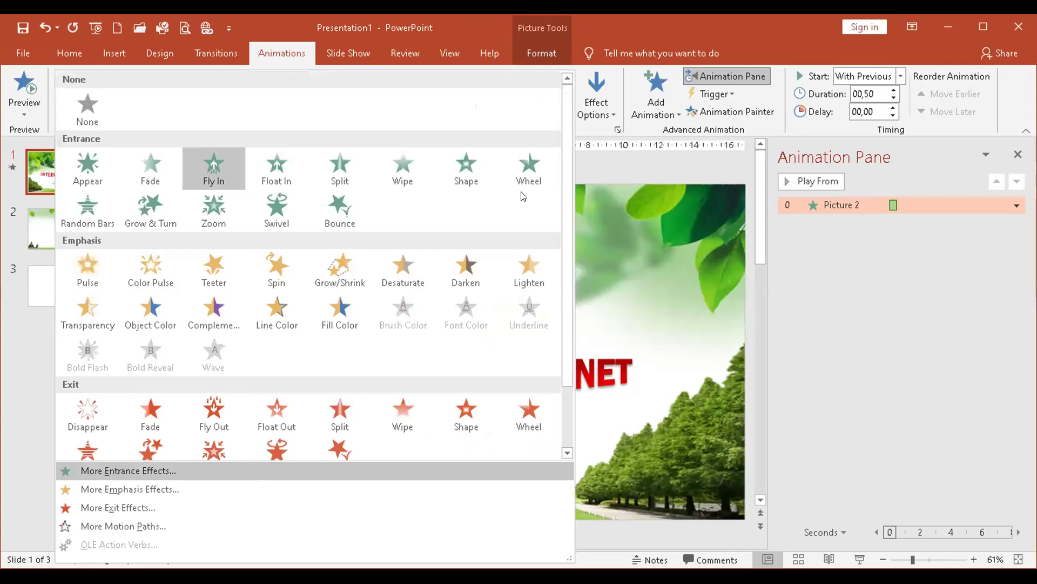
pyautogui.click(128, 470)
pyautogui.moveTo(486, 130); pyautogui.dragTo(850, 106)
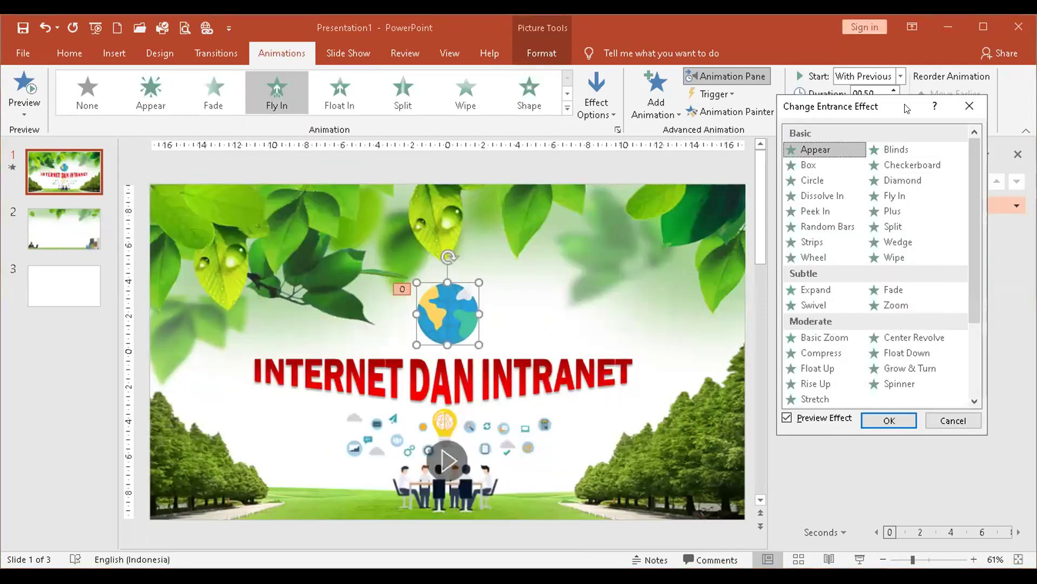
pyautogui.moveTo(907, 108); pyautogui.dragTo(803, 100)
pyautogui.scroll(-3, 743, 341)
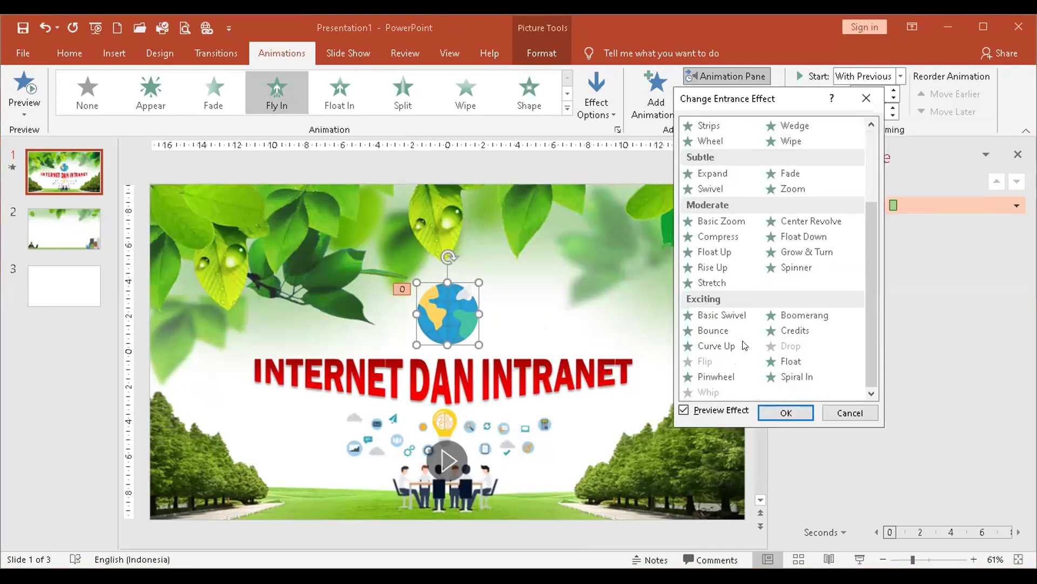
pyautogui.scroll(3, 745, 345)
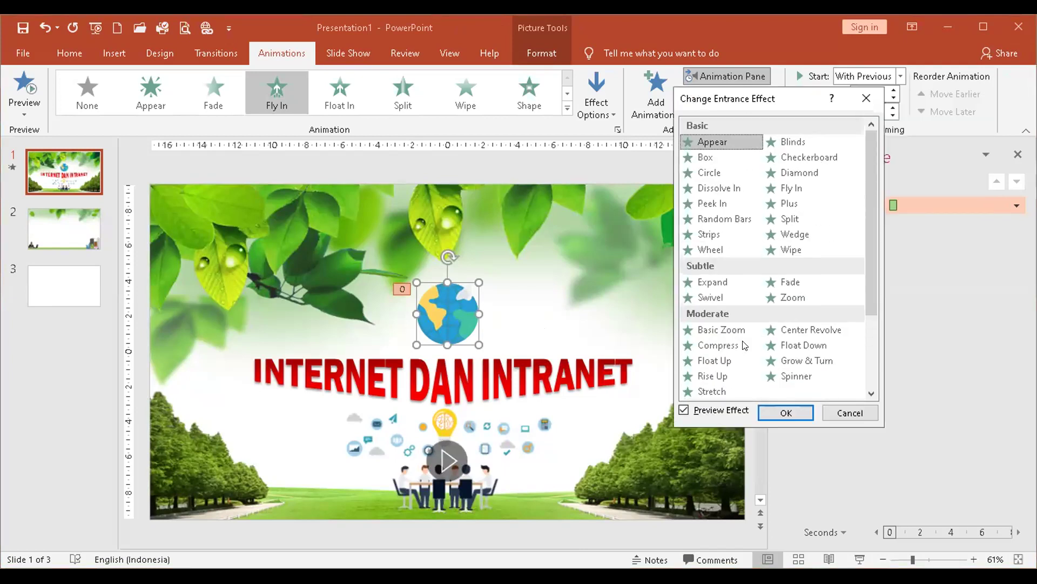
pyautogui.click(867, 98)
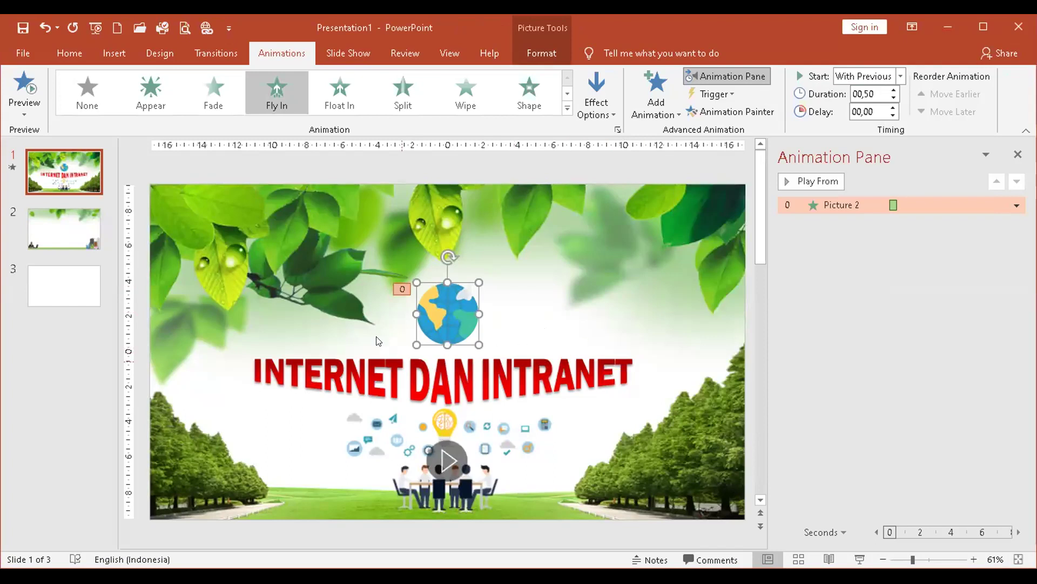
# Add a second Swivel entrance to the globe, set to start With Previous
pyautogui.click(566, 108)
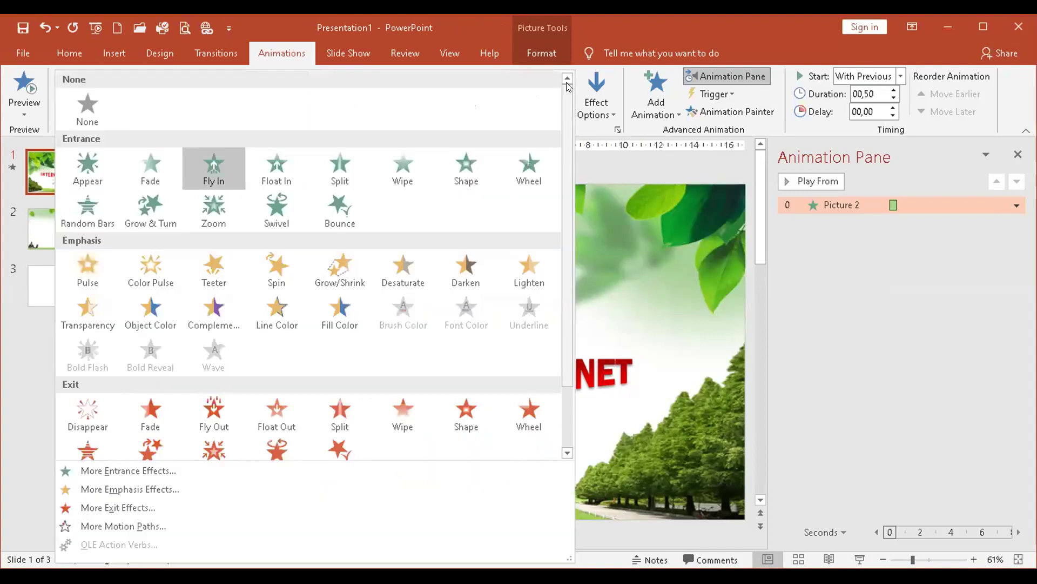
pyautogui.click(656, 111)
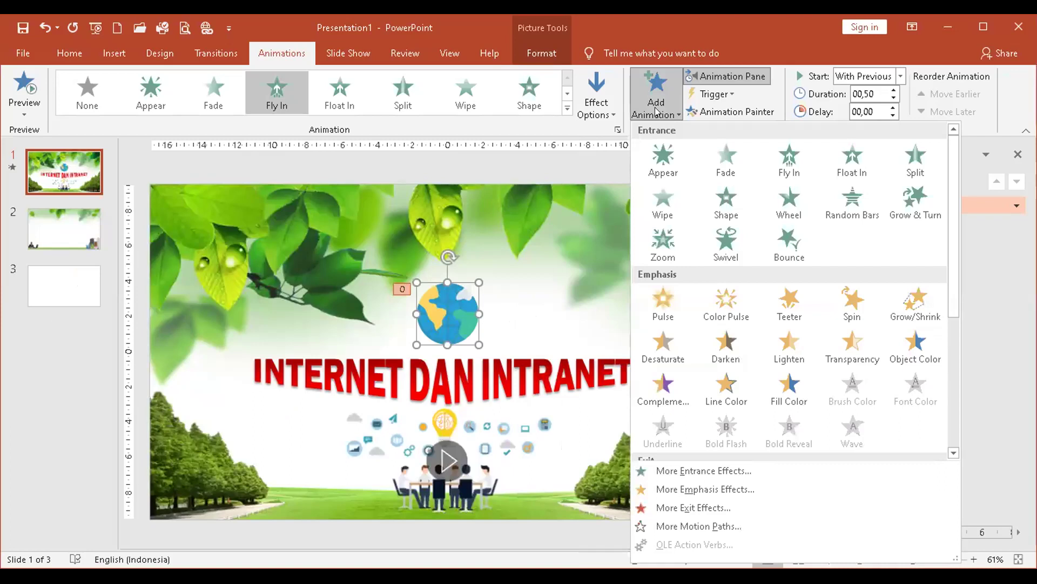
pyautogui.click(720, 240)
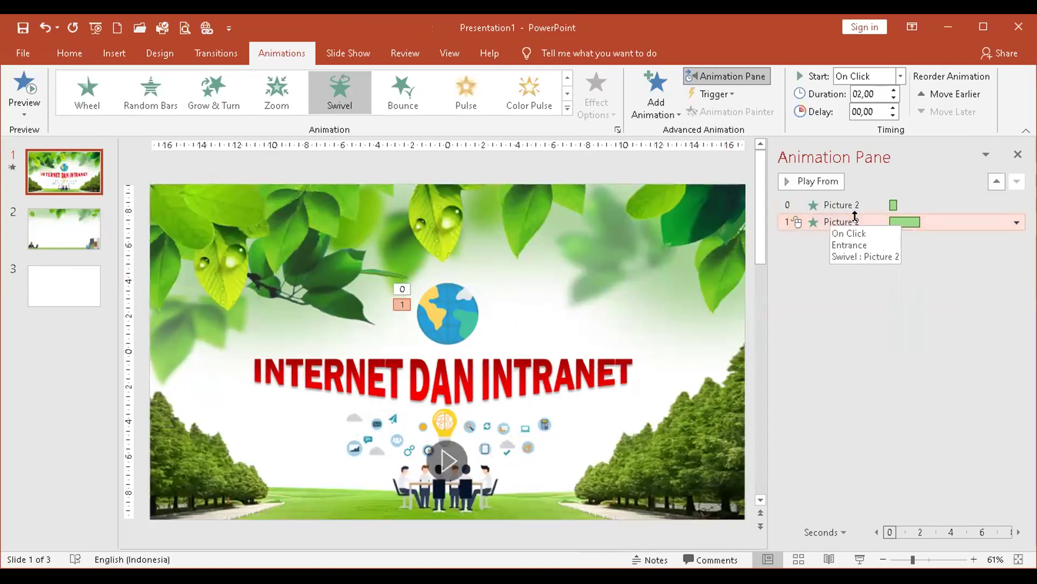
pyautogui.click(1017, 221)
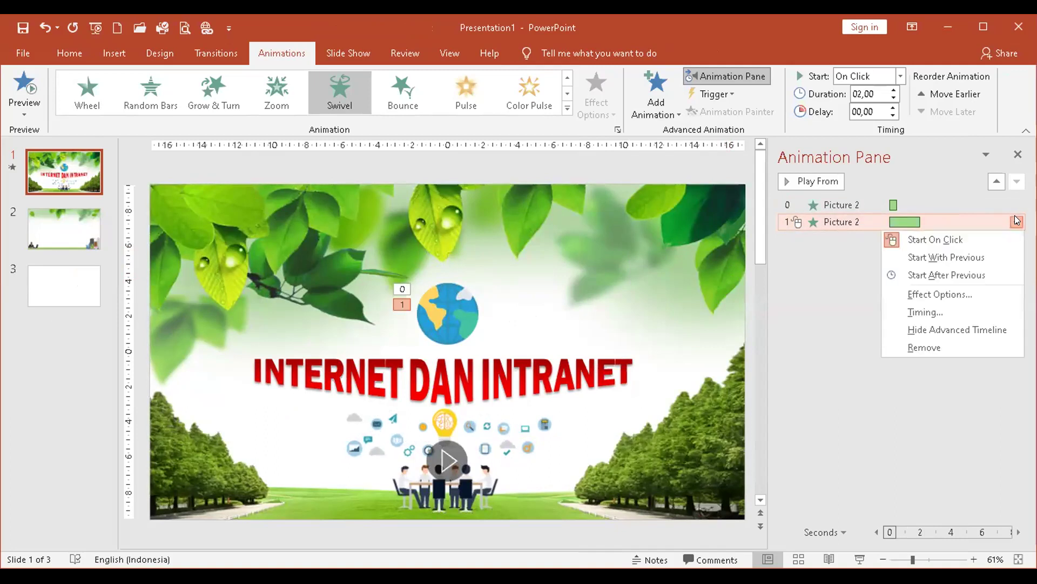
pyautogui.click(913, 256)
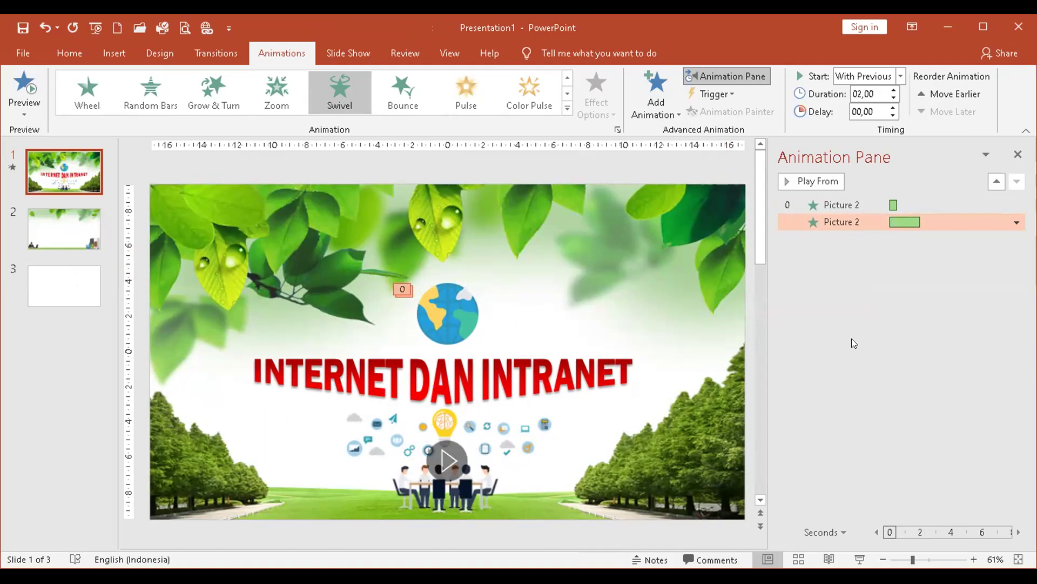
# Compare the globe's Fly In and Swivel entries, then preview the slide's animations
pyautogui.click(877, 200)
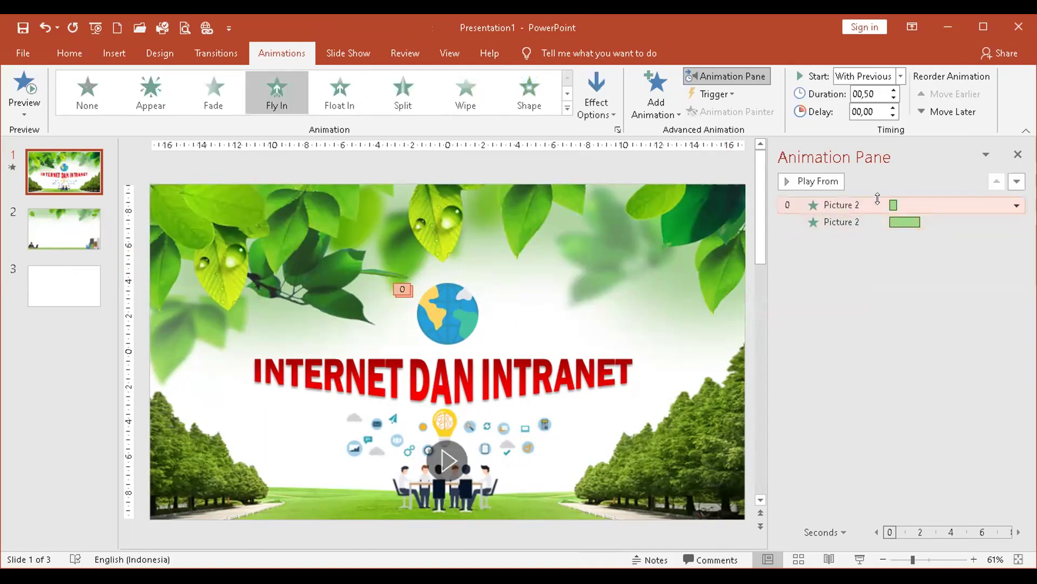
pyautogui.click(876, 212)
pyautogui.click(871, 199)
pyautogui.click(872, 212)
pyautogui.click(869, 199)
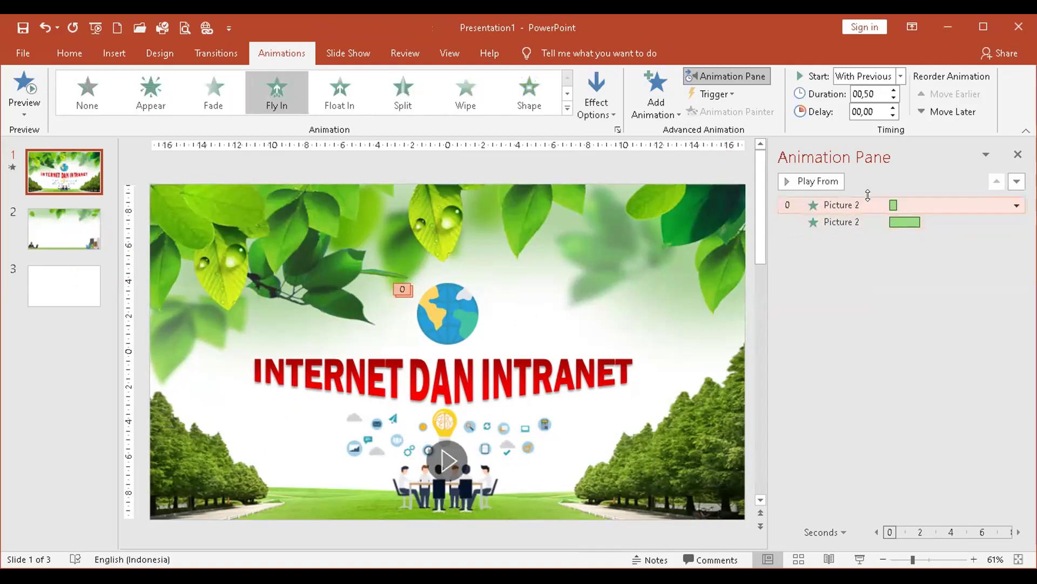
pyautogui.click(21, 85)
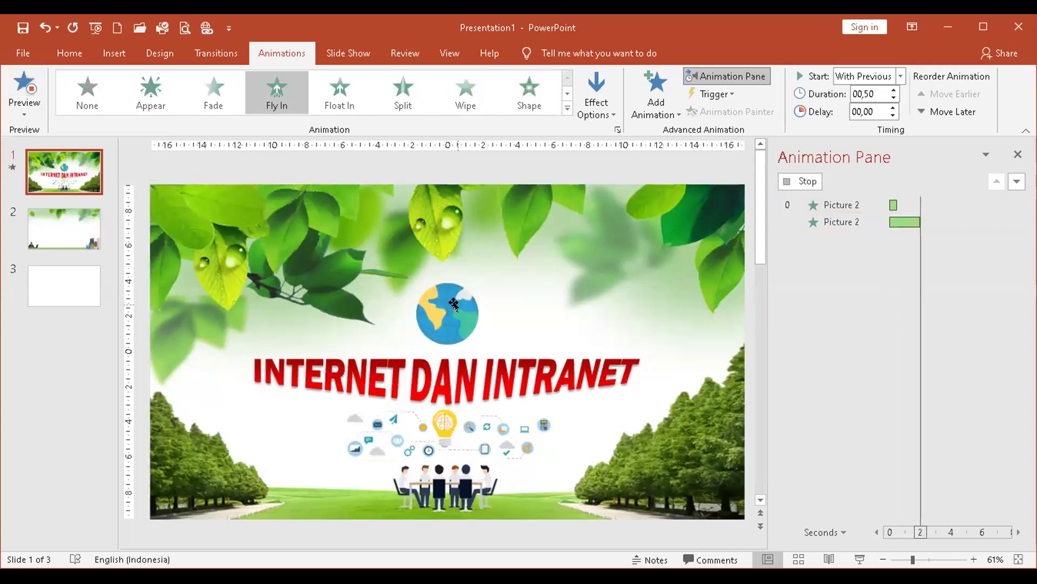
# Select the globe's Fly In entry (Picture 2) alone and open its dropdown menu
pyautogui.keyDown('shift'); pyautogui.click(855, 222); pyautogui.keyUp('shift')
pyautogui.click(870, 219)
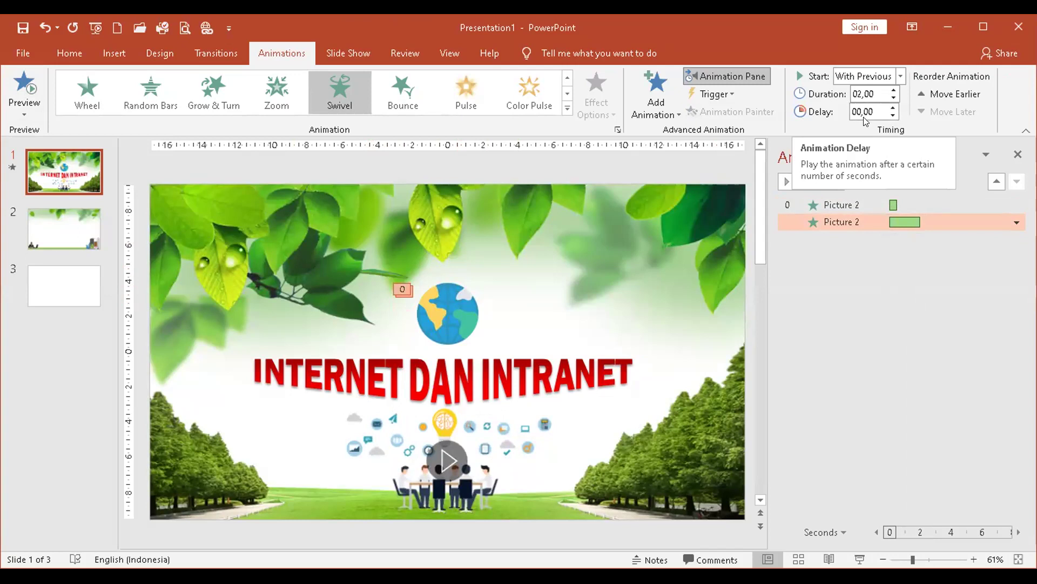
pyautogui.click(427, 310)
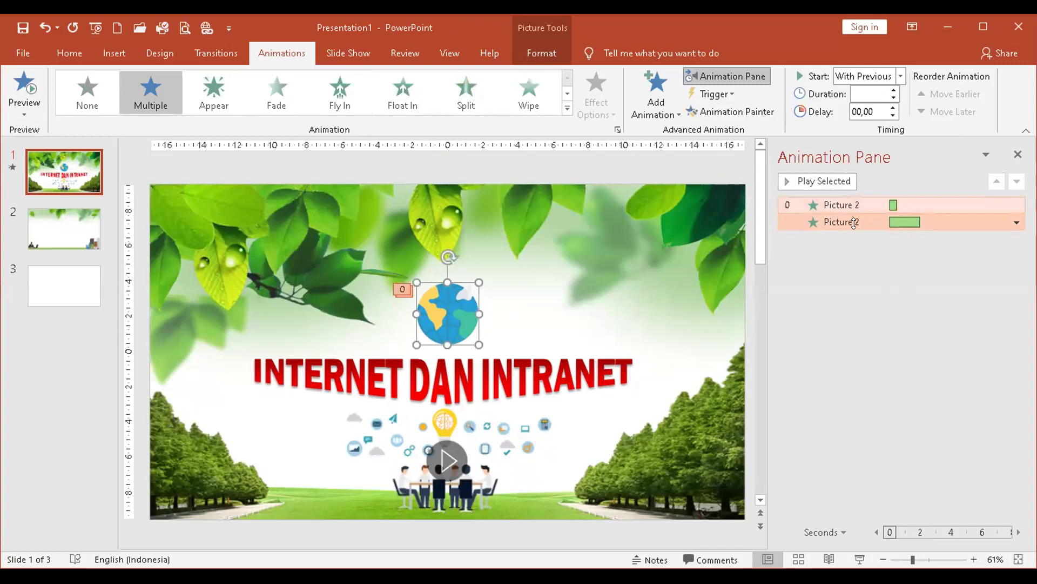
pyautogui.click(879, 204)
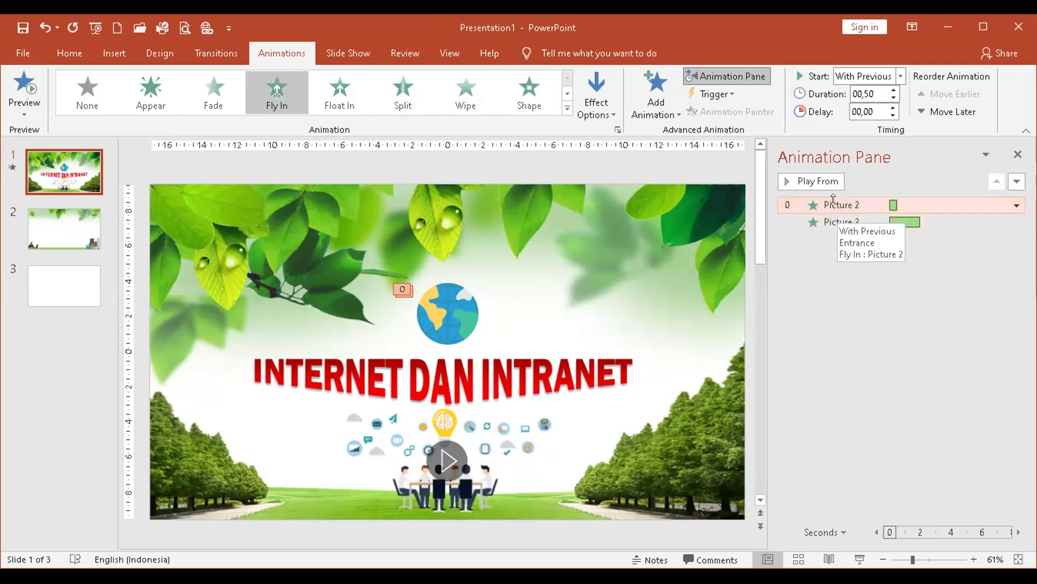
pyautogui.moveTo(770, 325); pyautogui.dragTo(815, 324)
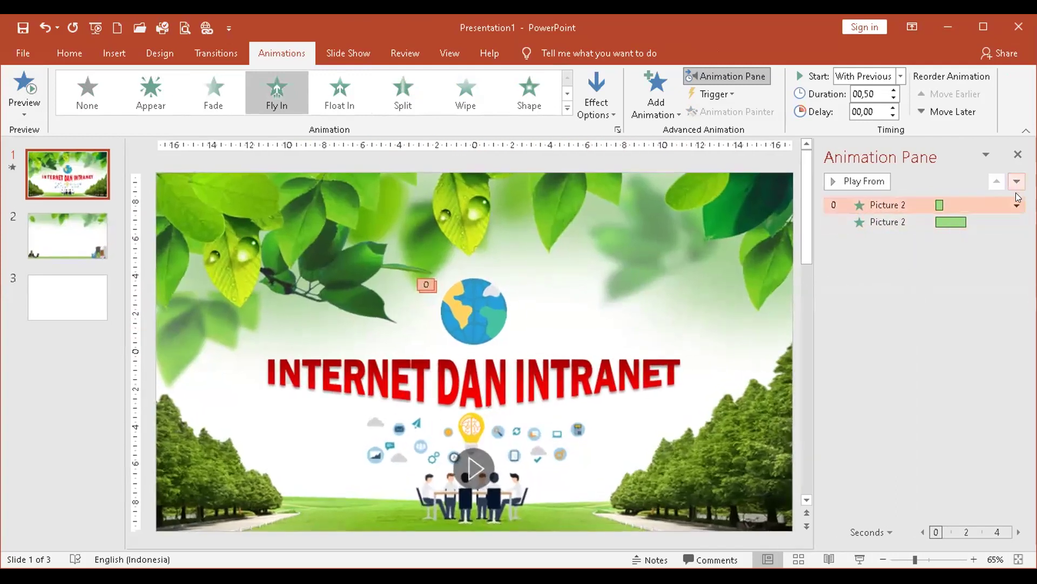
pyautogui.click(1017, 205)
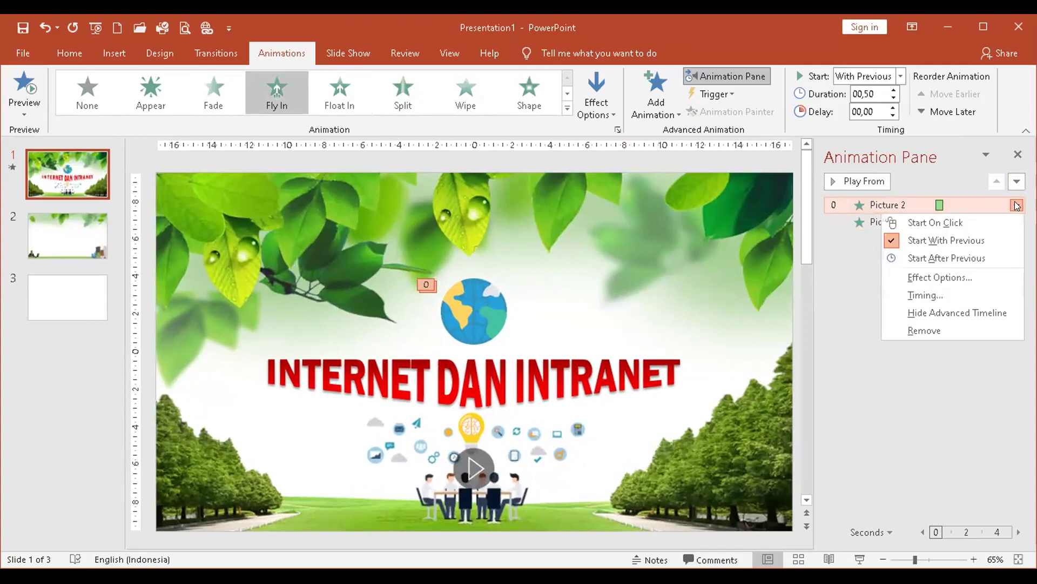
# Set the Fly In's Effect Options to a 0.4-second bounce end
pyautogui.click(913, 278)
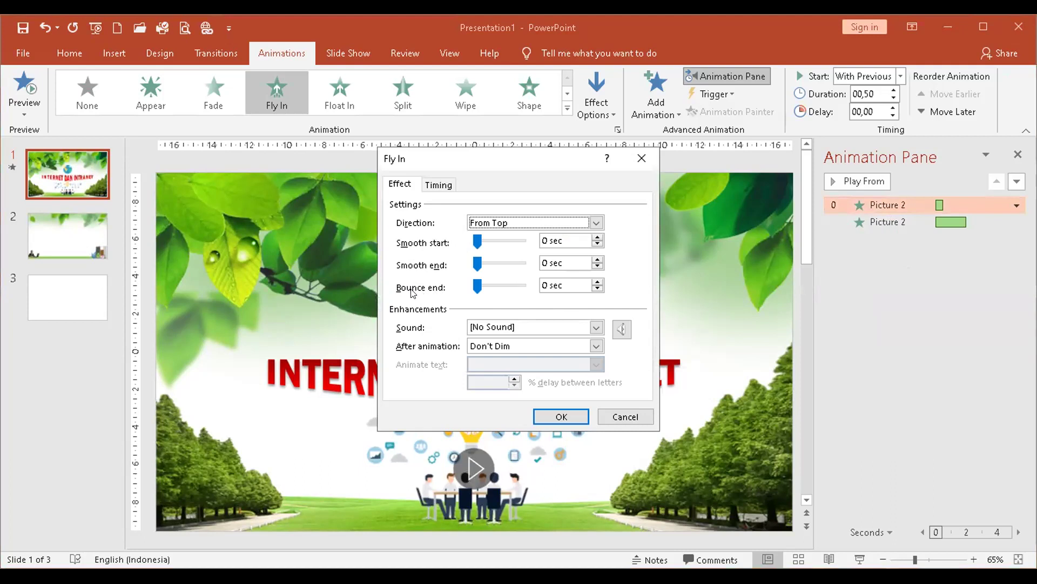
pyautogui.moveTo(473, 286); pyautogui.dragTo(508, 287)
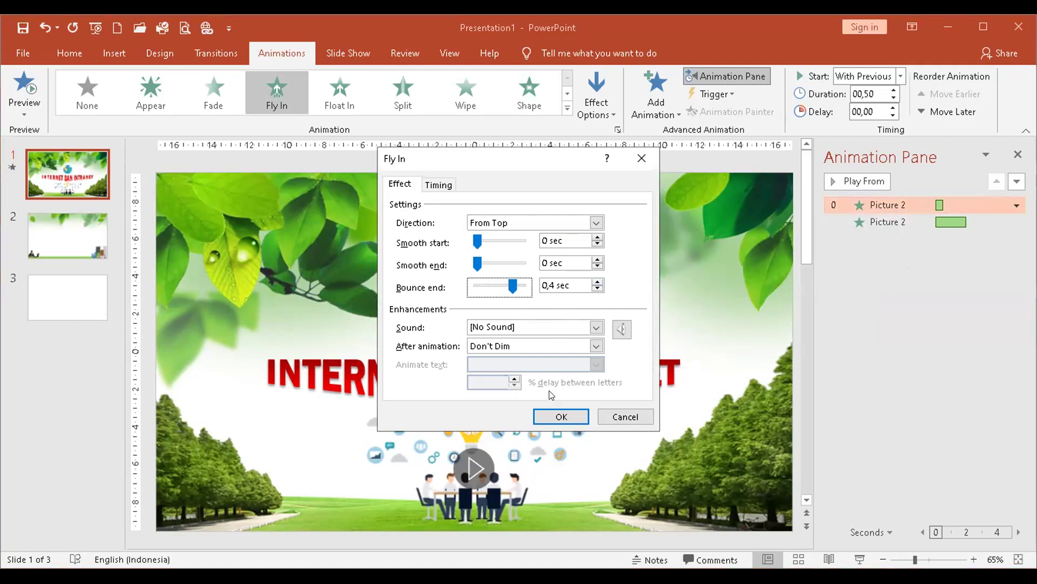
pyautogui.click(561, 416)
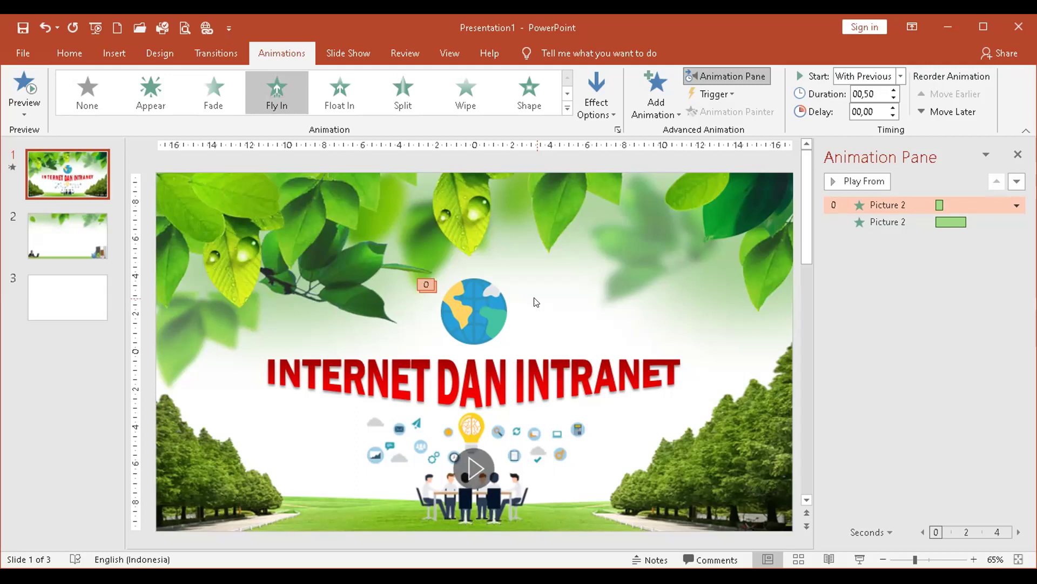
pyautogui.click(455, 316)
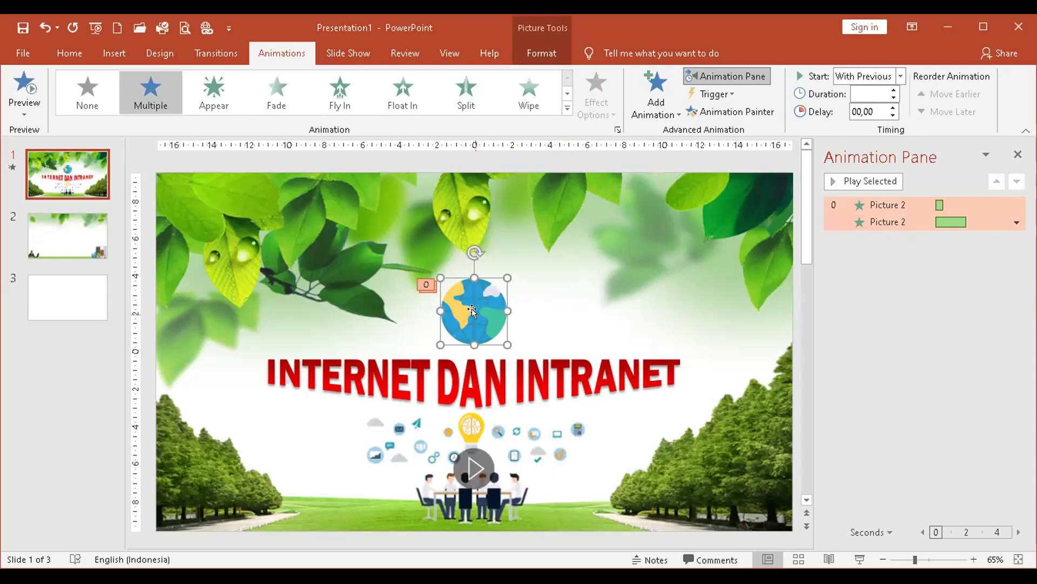
pyautogui.click(913, 206)
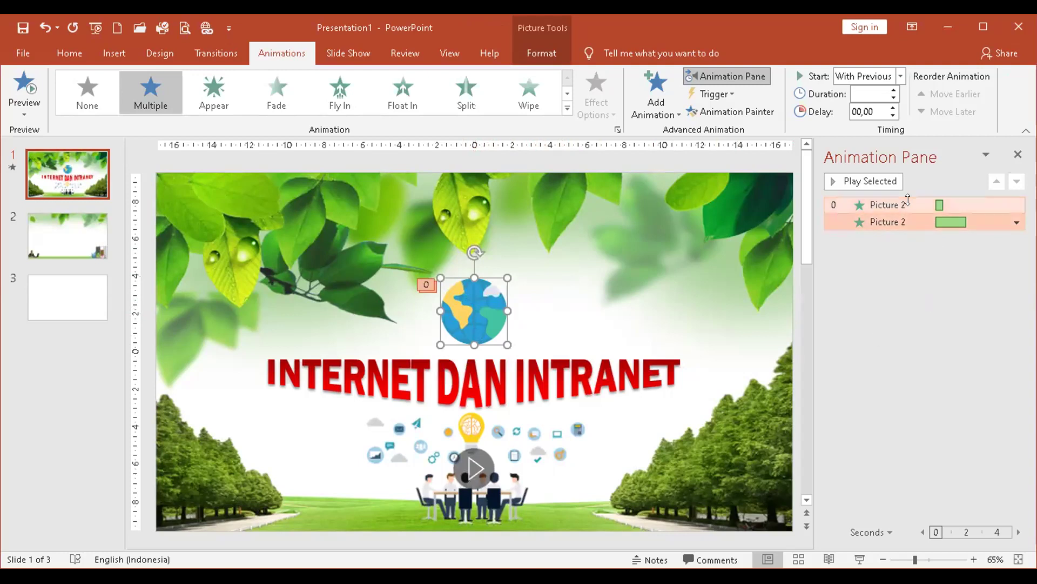
pyautogui.keyDown('shift'); pyautogui.click(897, 222); pyautogui.keyUp('shift')
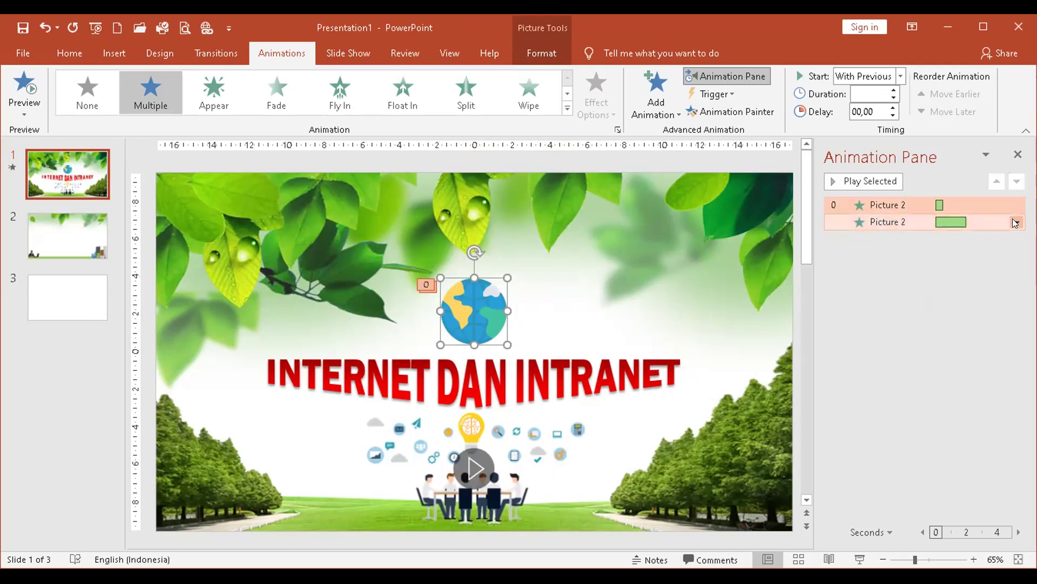
pyautogui.click(894, 200)
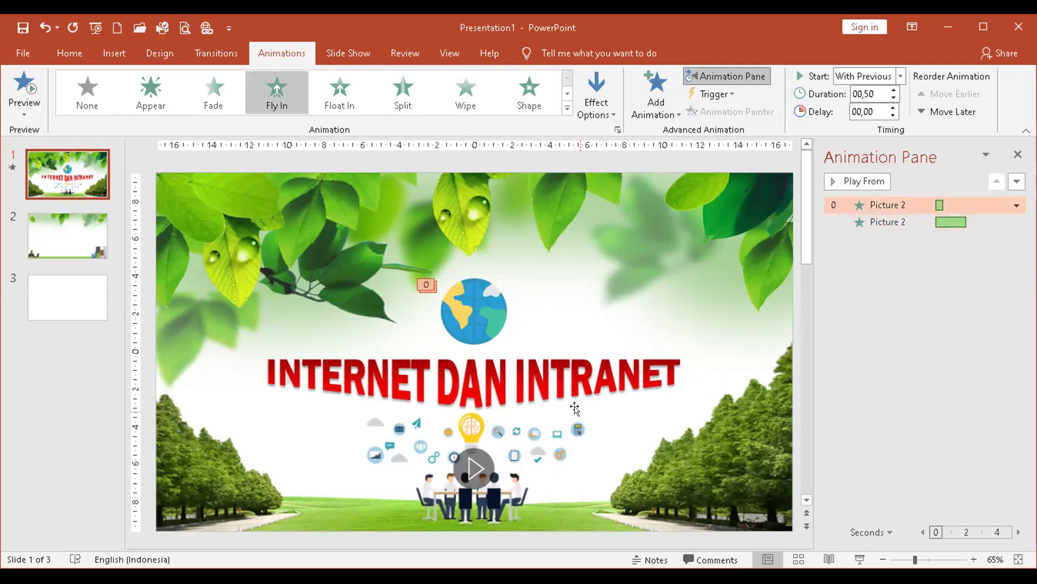
pyautogui.click(575, 357)
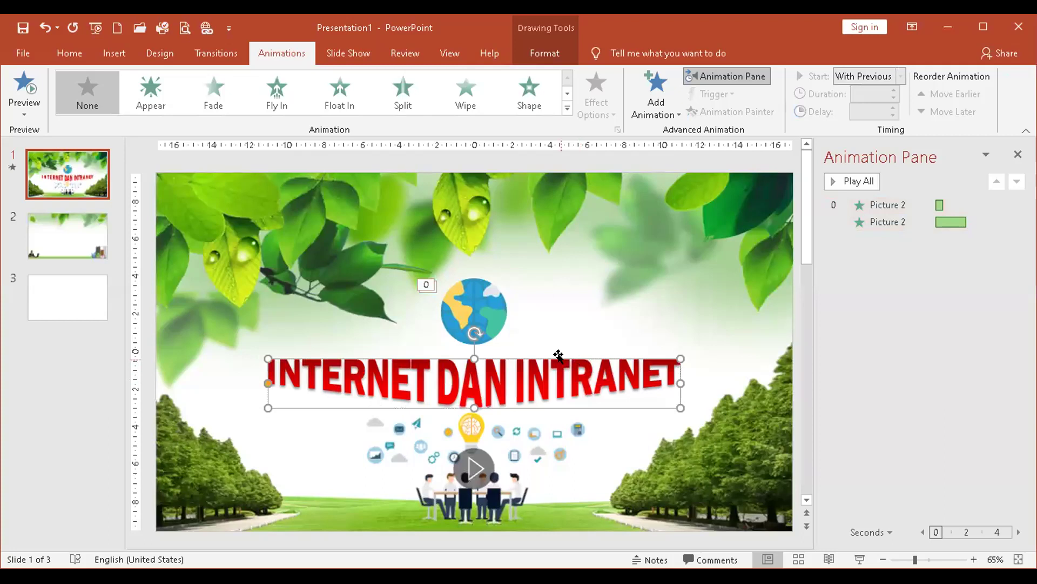
# Apply a Split Vertical In entrance to the WordArt title, starting With Previous
pyautogui.click(400, 93)
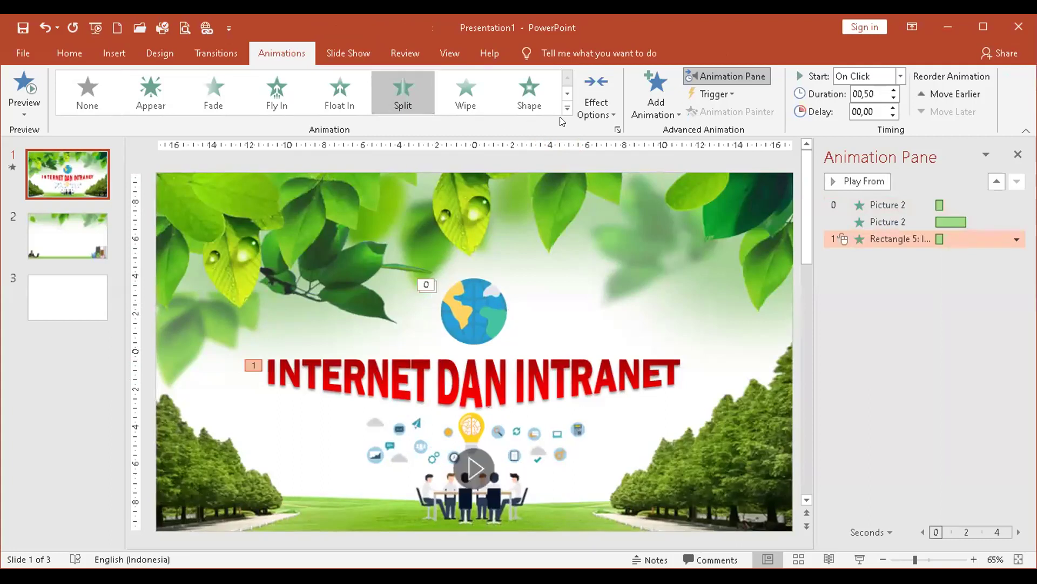
pyautogui.click(583, 103)
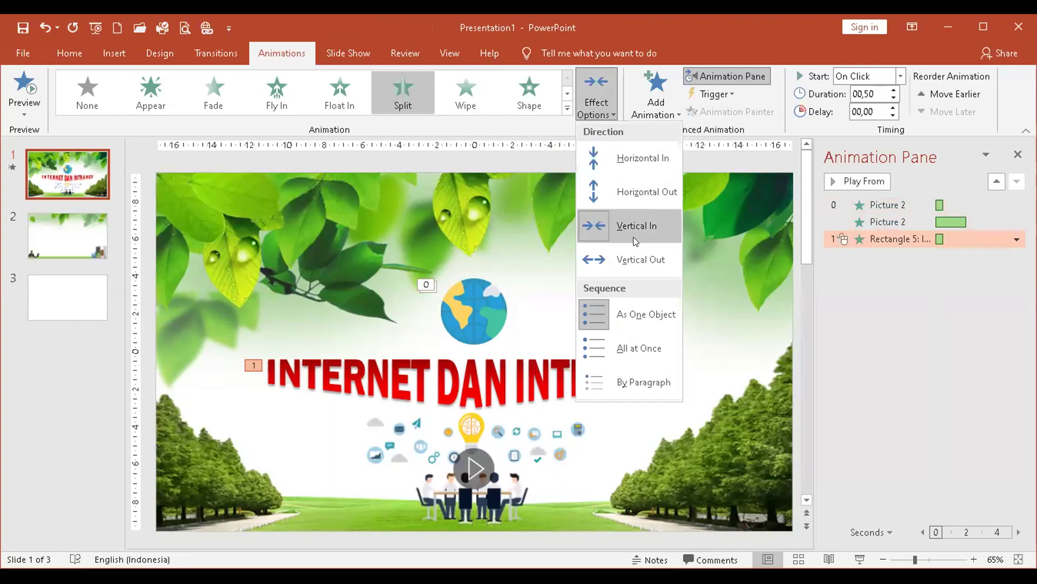
pyautogui.click(629, 261)
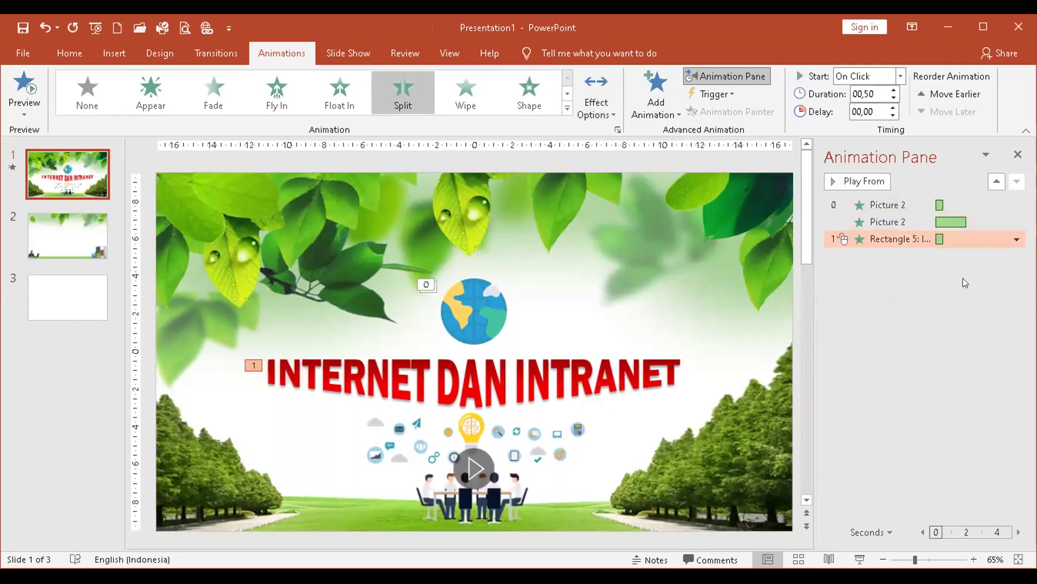
pyautogui.click(1017, 239)
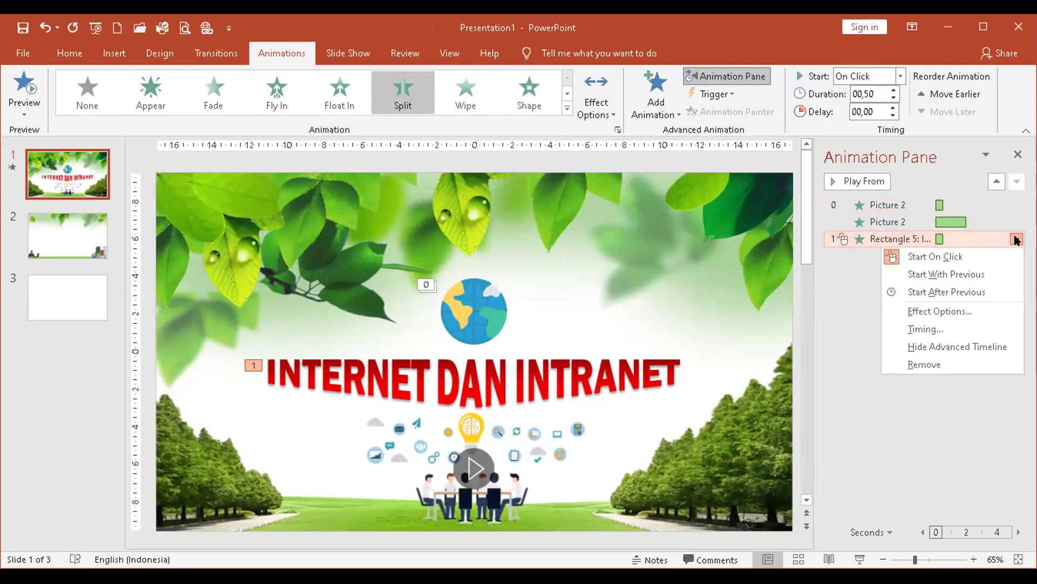
pyautogui.click(976, 272)
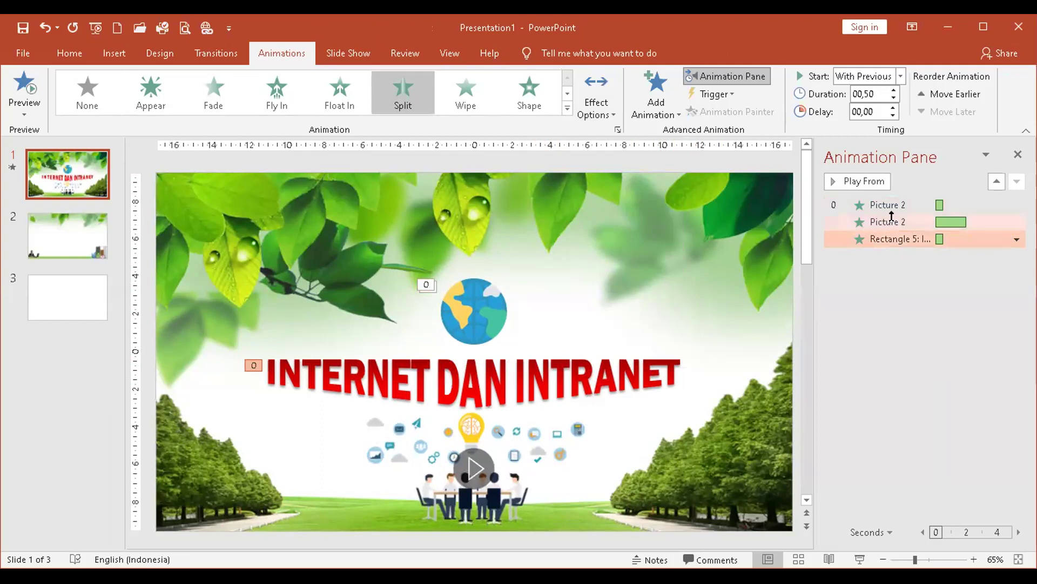
# Raise the title animation's delay to 0.75 seconds
pyautogui.click(478, 309)
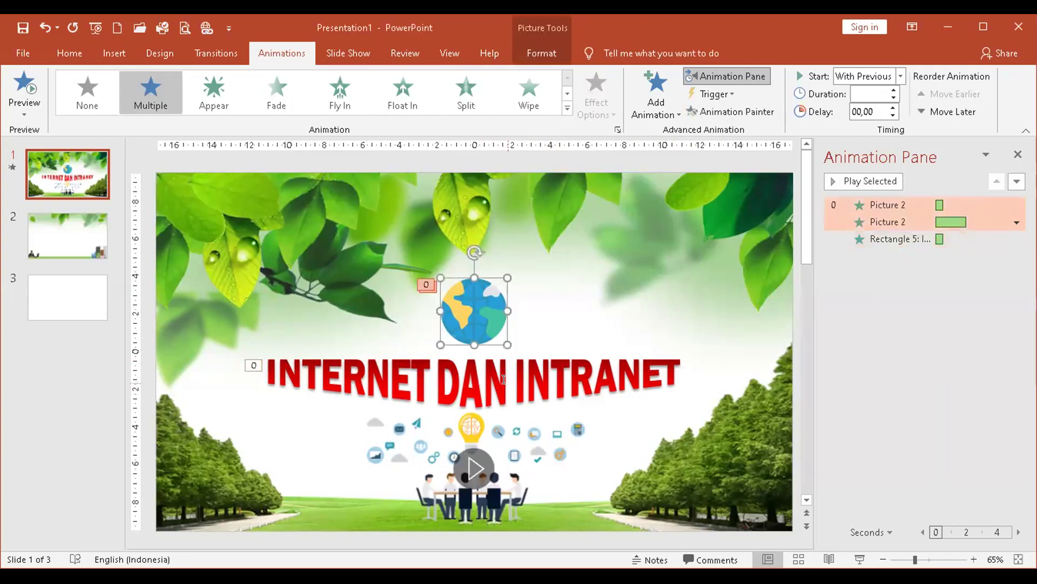
pyautogui.click(498, 377)
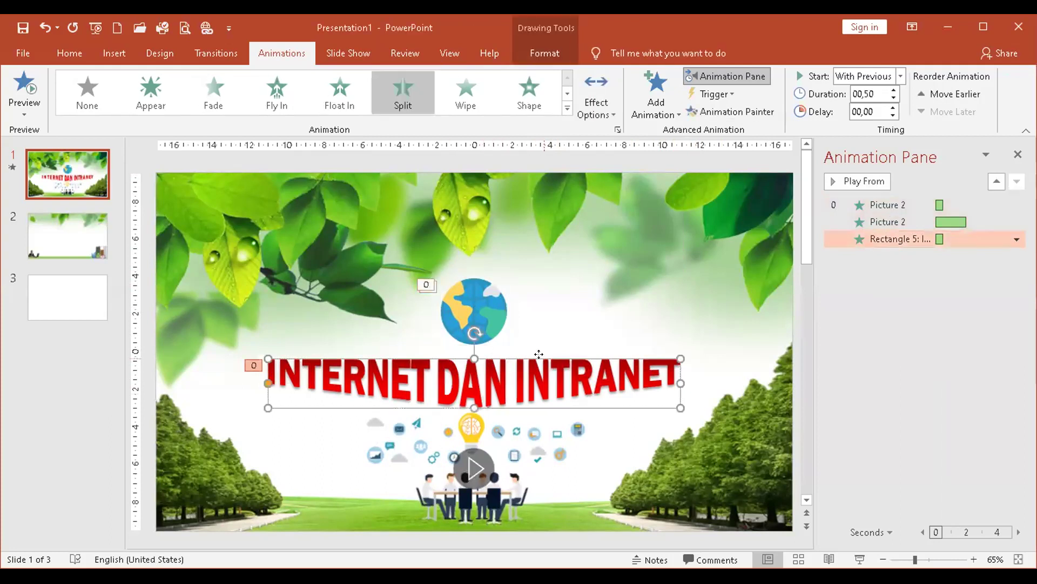
pyautogui.click(891, 238)
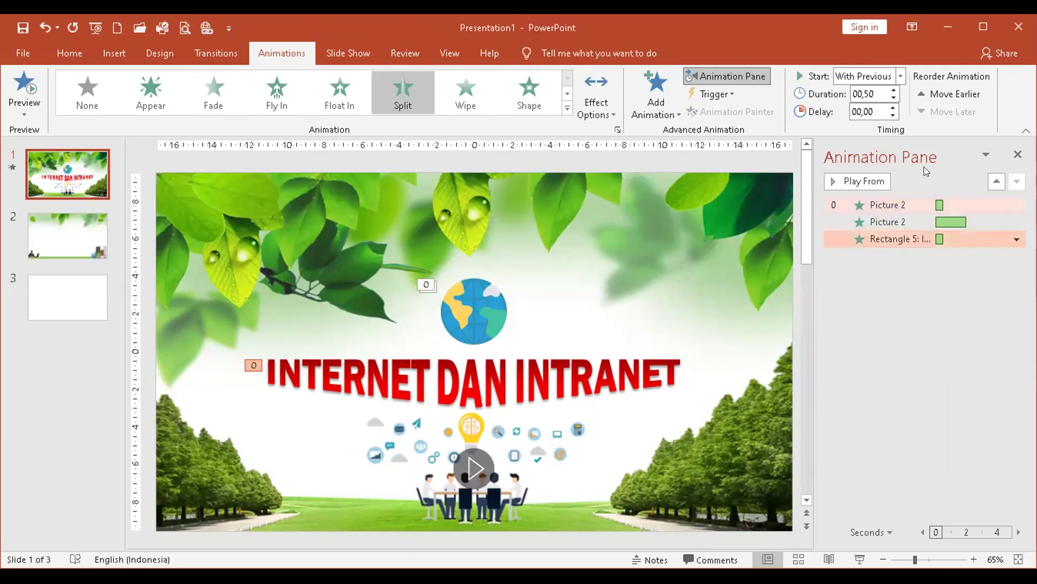
pyautogui.click(891, 108)
pyautogui.click(892, 108)
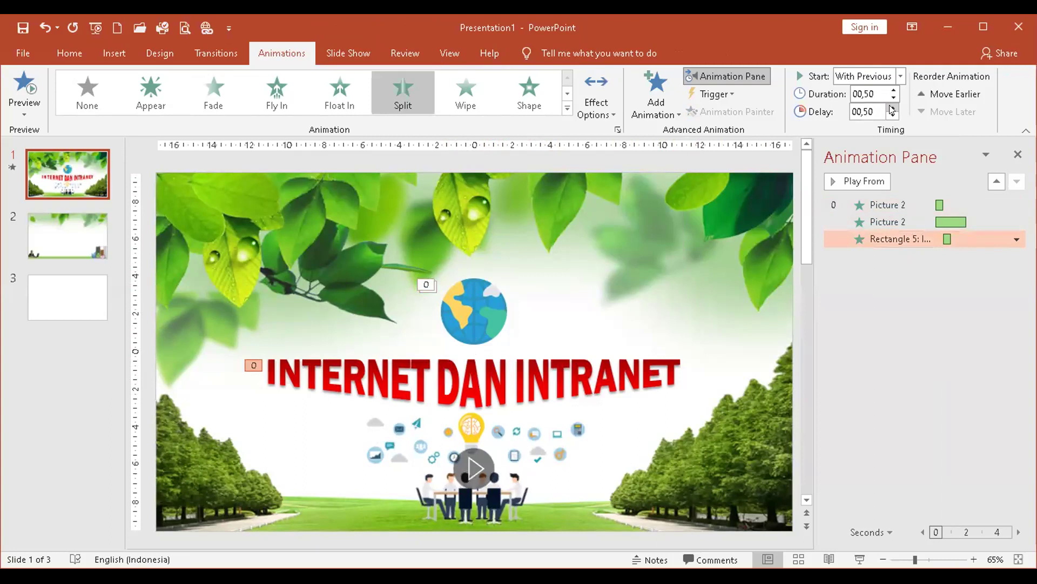
pyautogui.click(892, 109)
# Apply a Wipe entrance to the meeting illustration, starting With Previous
pyautogui.click(519, 494)
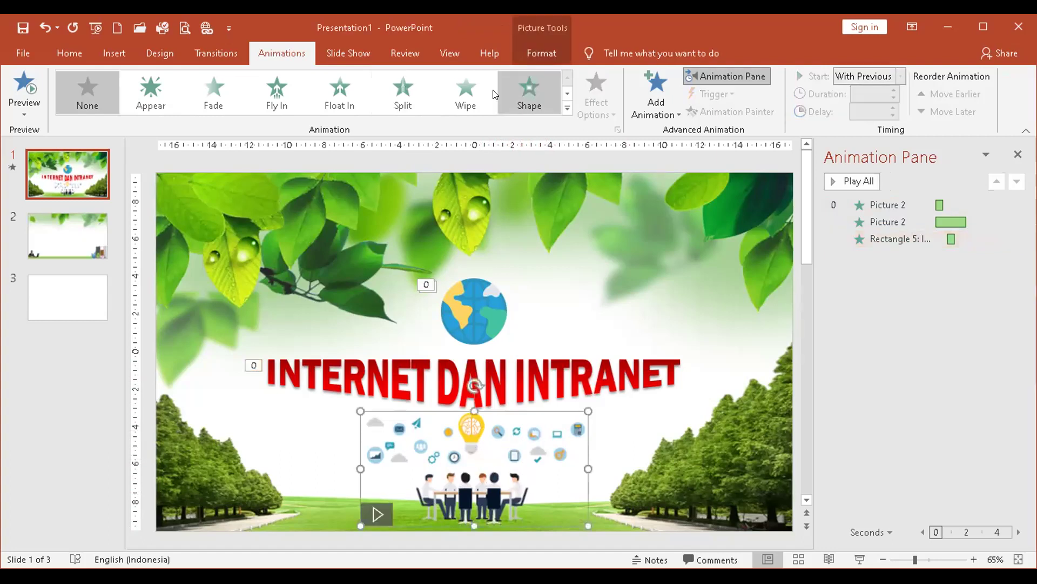
pyautogui.click(455, 92)
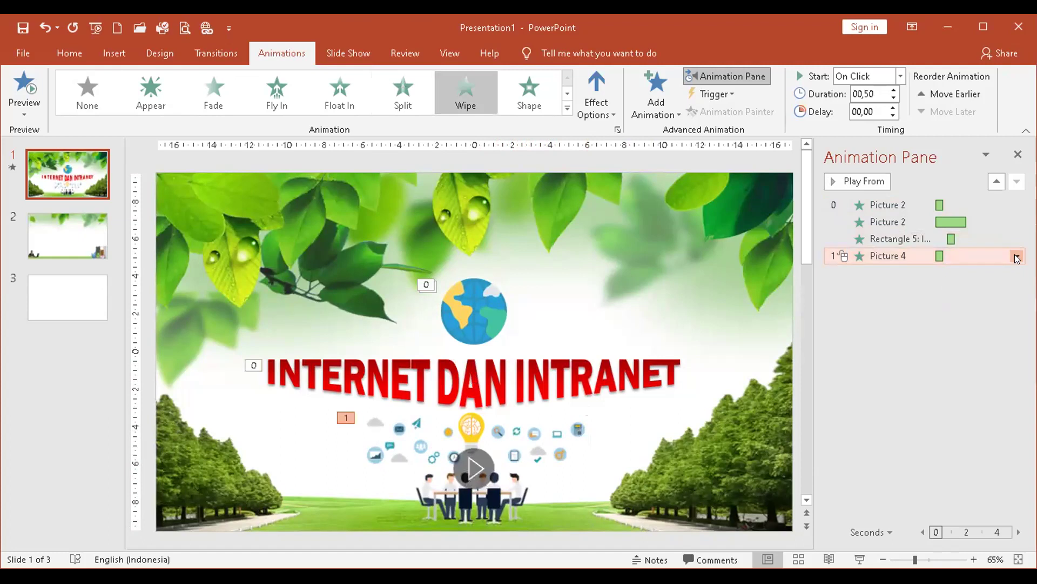
pyautogui.click(1017, 257)
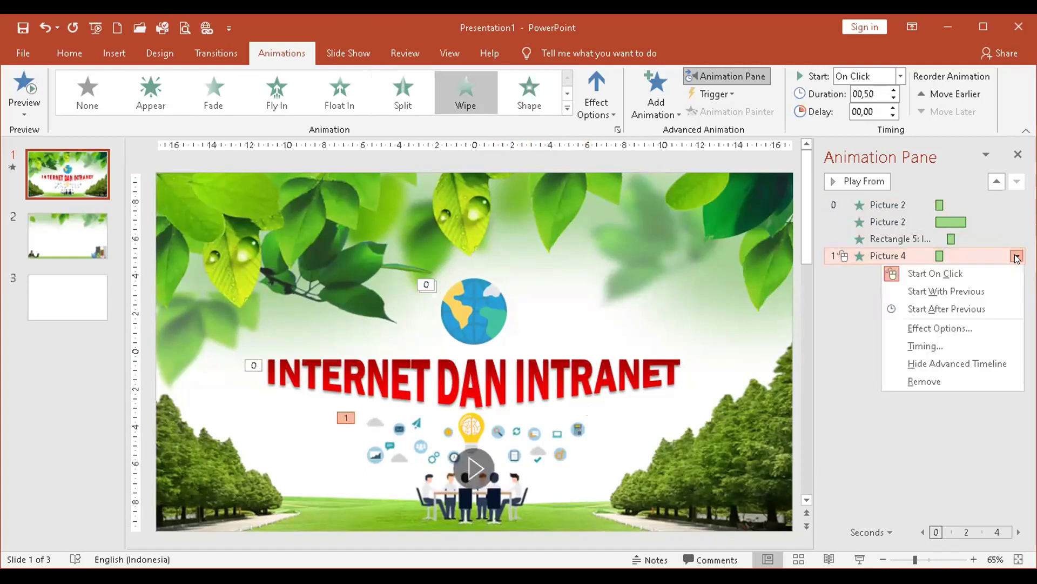
pyautogui.click(943, 293)
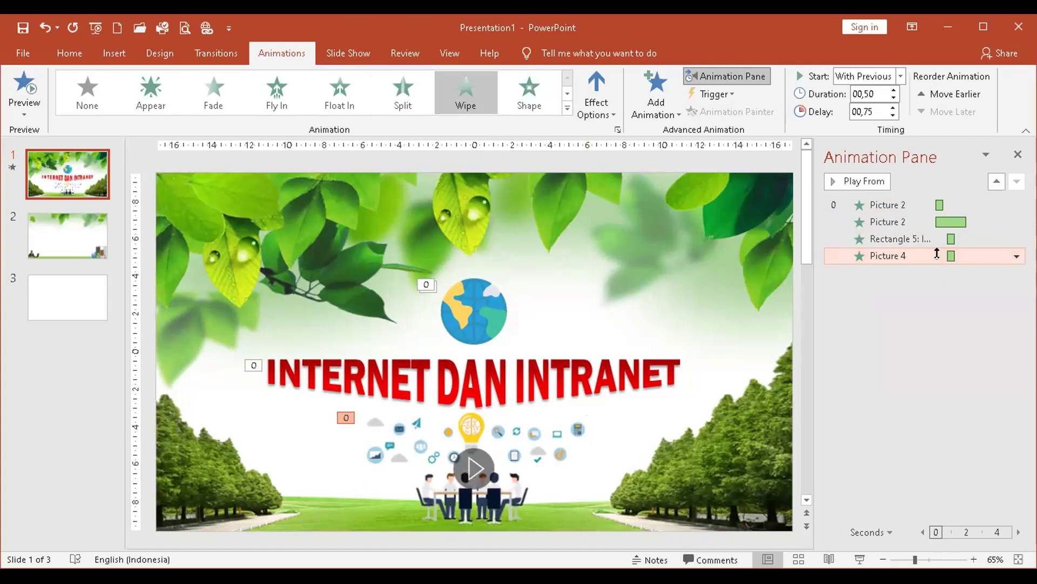
# Raise the illustration animation's delay to 1.25 seconds
pyautogui.click(902, 239)
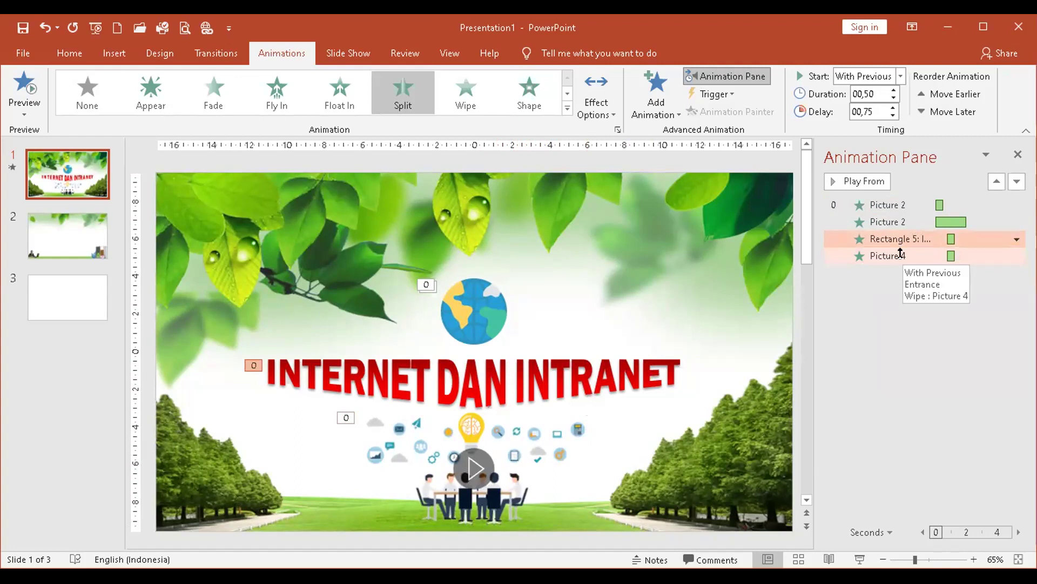
pyautogui.click(901, 254)
pyautogui.click(893, 115)
pyautogui.click(893, 108)
pyautogui.click(892, 107)
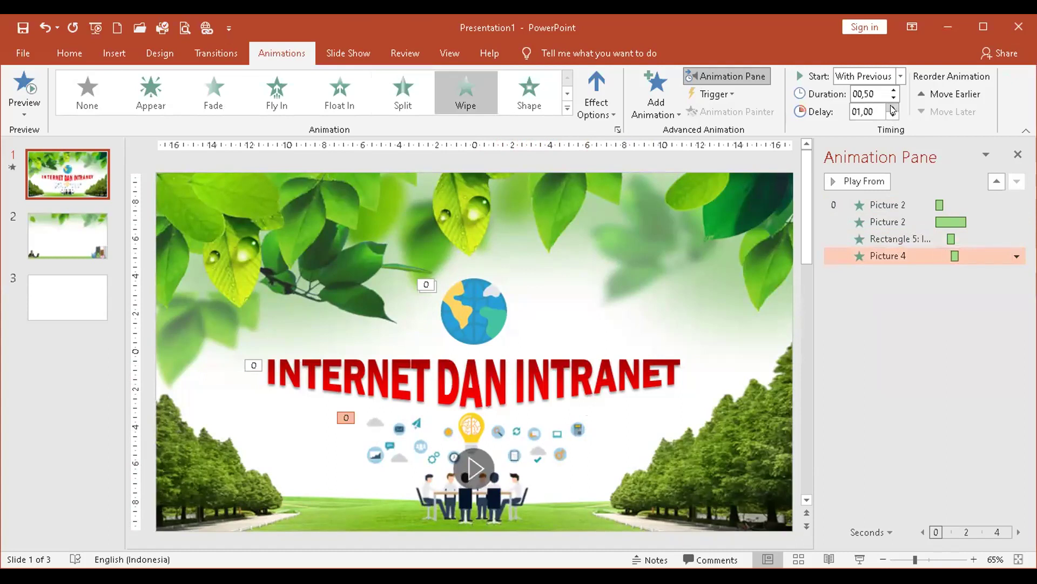
pyautogui.click(893, 108)
# Preview the slide's animations, then deselect everything on the slide
pyautogui.click(24, 86)
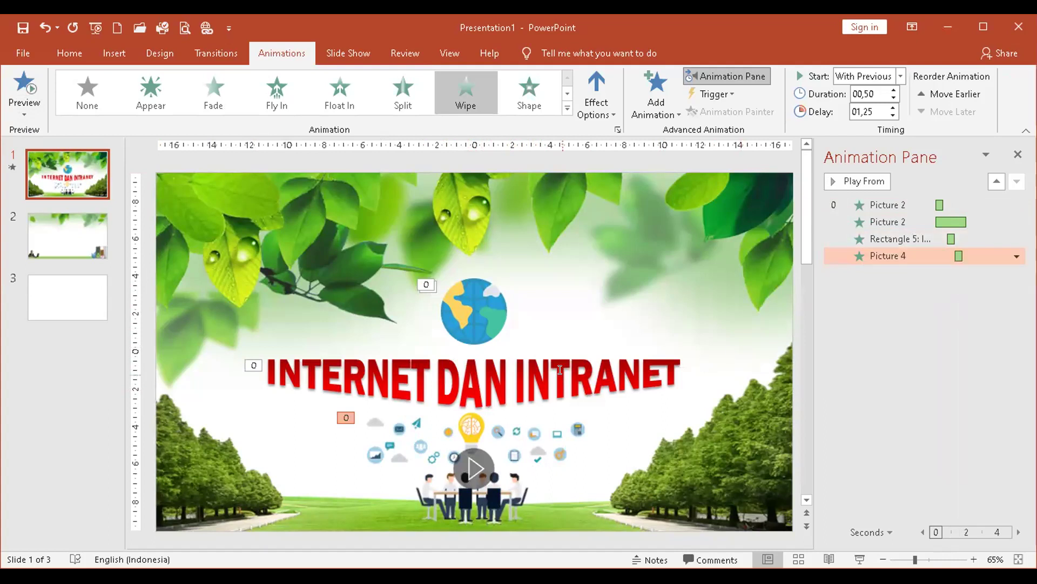
pyautogui.click(559, 370)
pyautogui.click(630, 324)
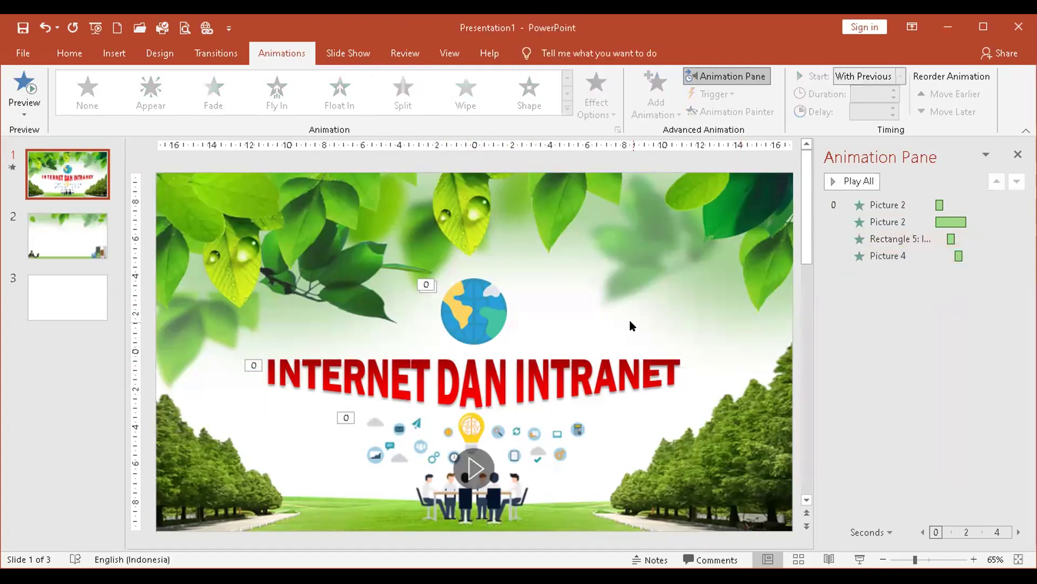
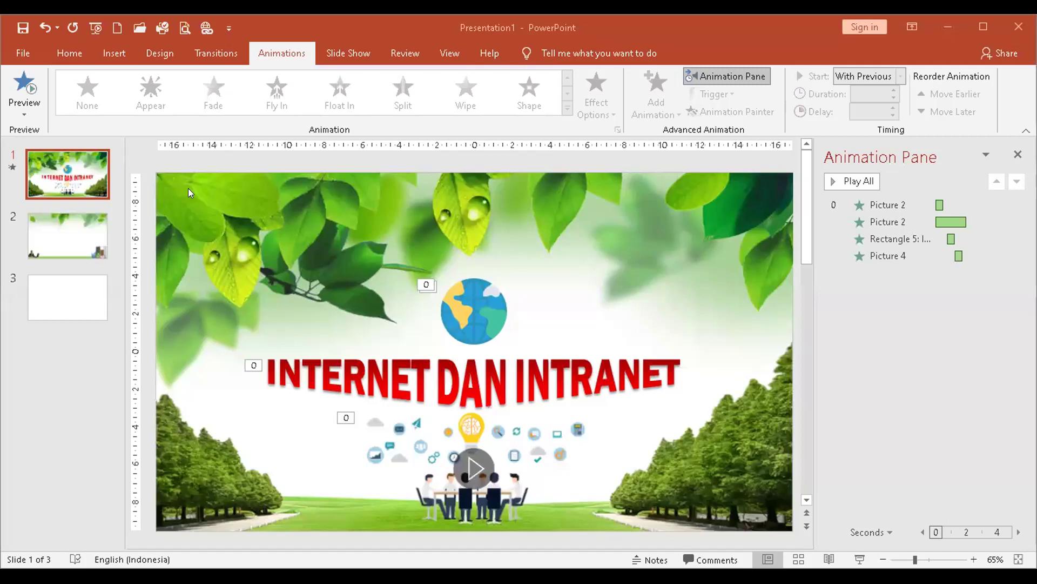
# Open the Insert Audio file picker through Insert > Audio > Audio on My PC
pyautogui.click(112, 57)
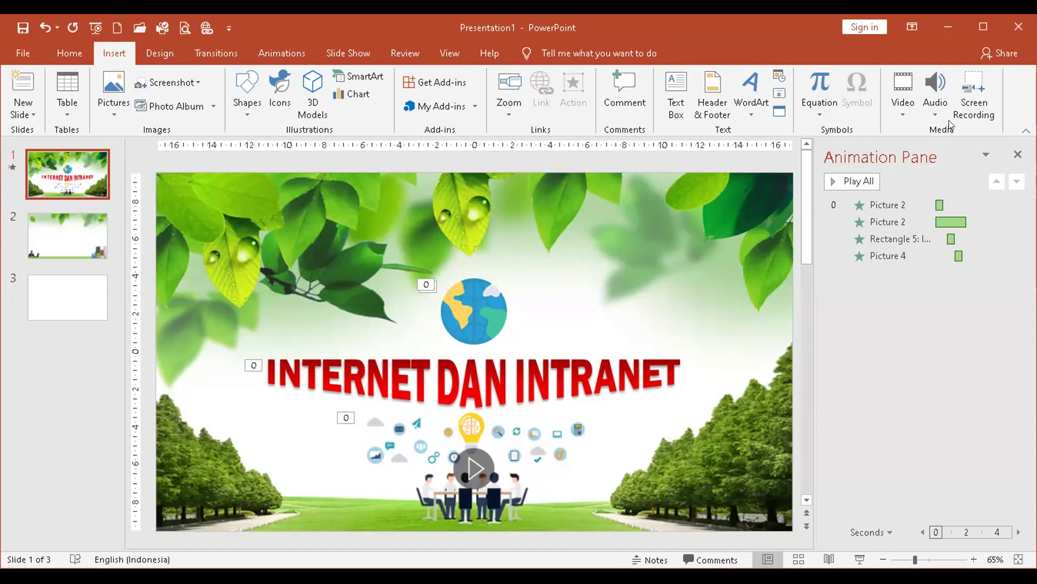
pyautogui.click(931, 106)
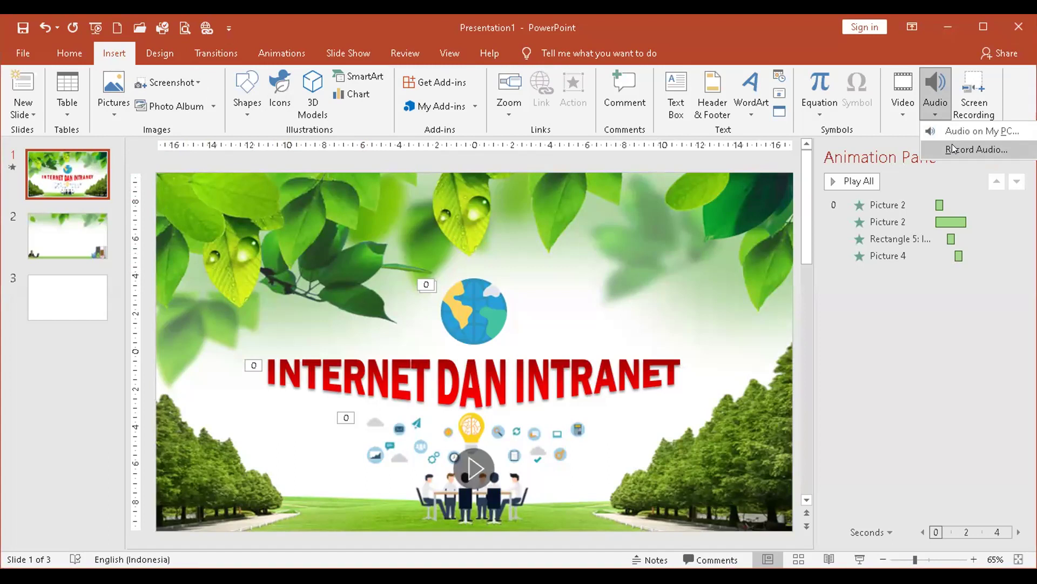
pyautogui.click(952, 130)
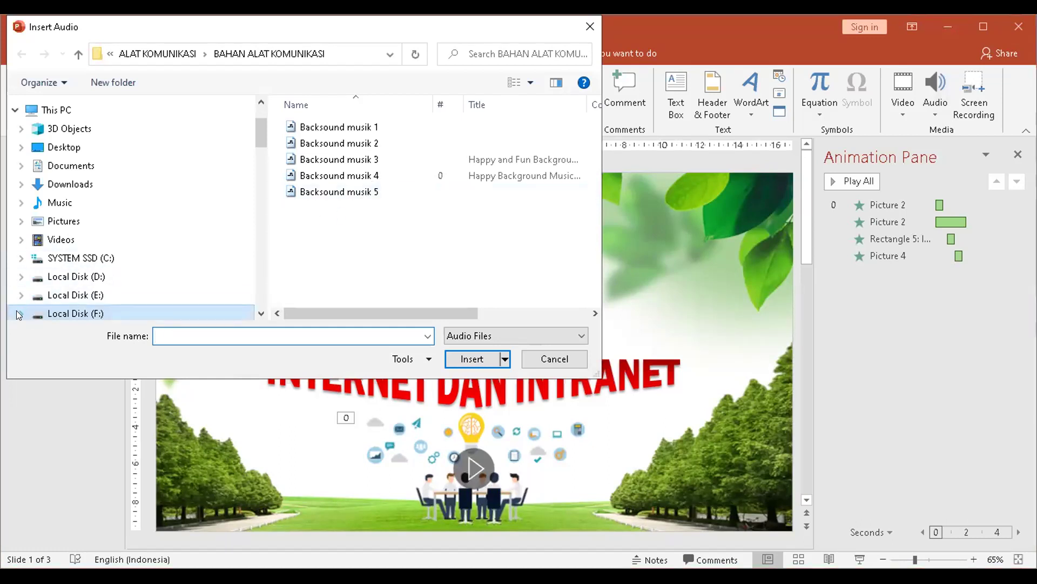
# Insert Backsound musik 5 from the ALAT KOMUNIKASI folder on Local Disk (F:)
pyautogui.click(19, 313)
pyautogui.click(327, 193)
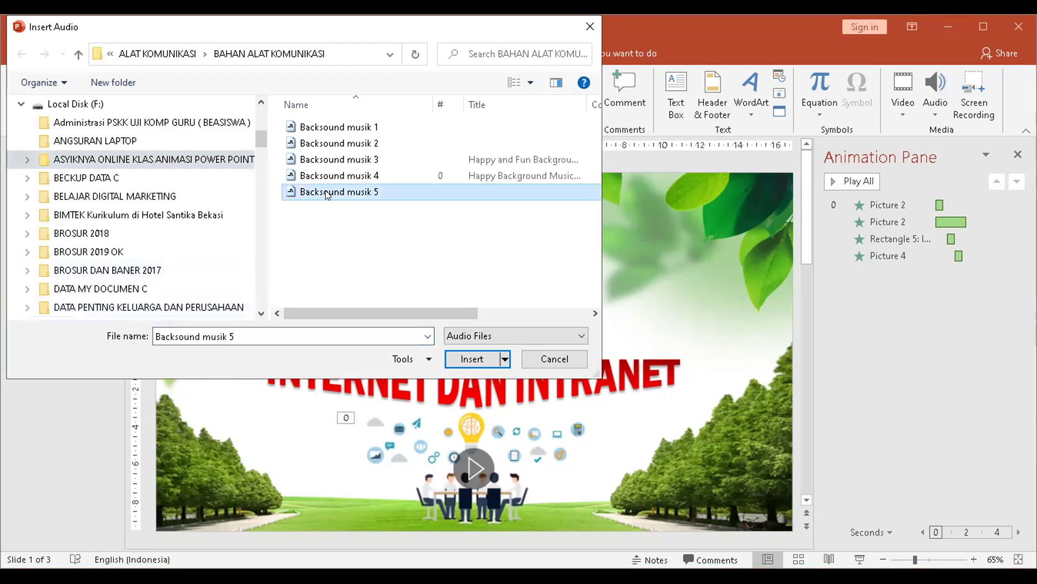
pyautogui.click(27, 159)
pyautogui.click(33, 141)
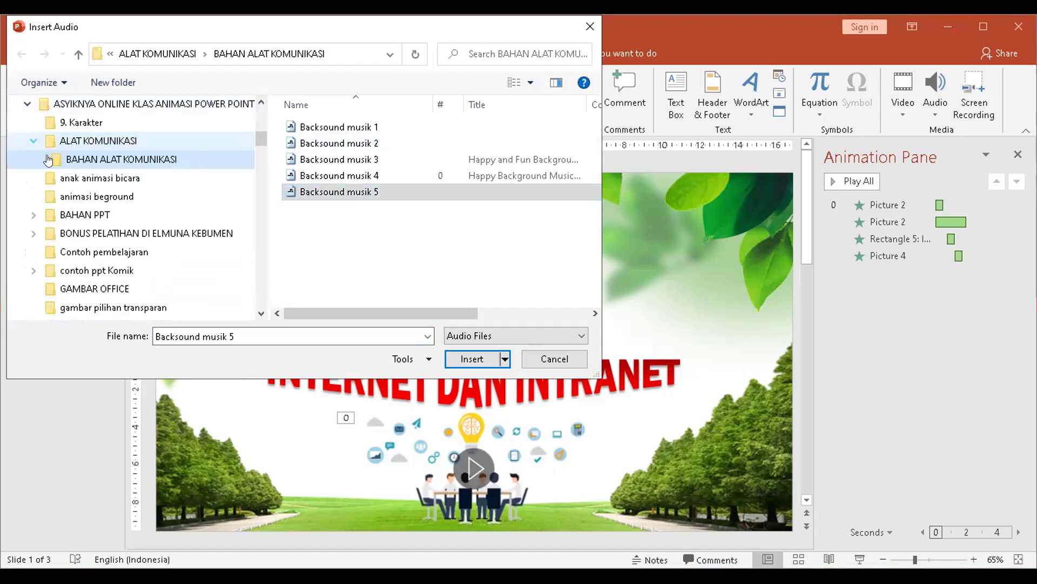
pyautogui.click(363, 192)
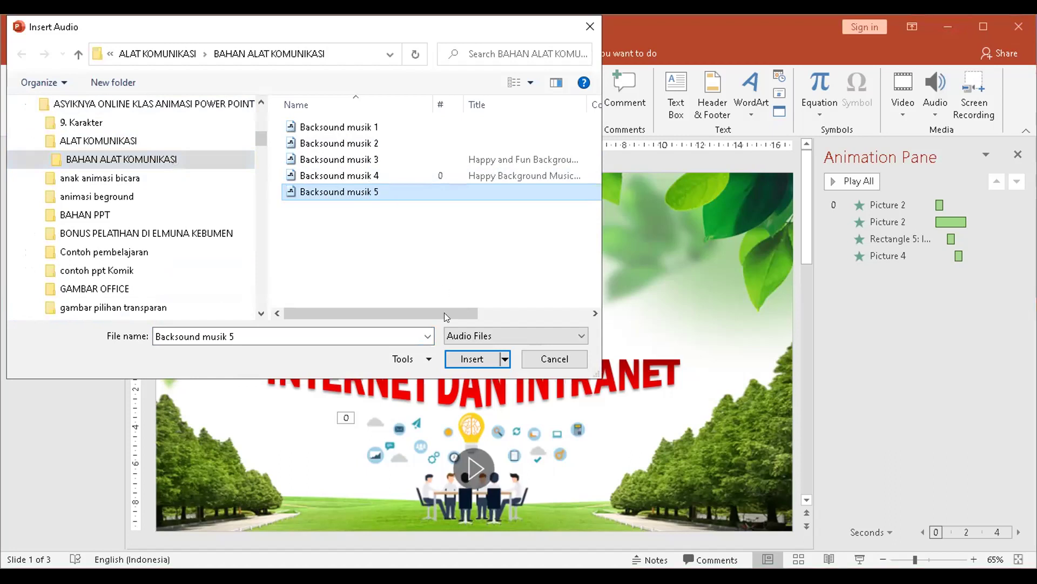
pyautogui.click(468, 358)
pyautogui.click(468, 358)
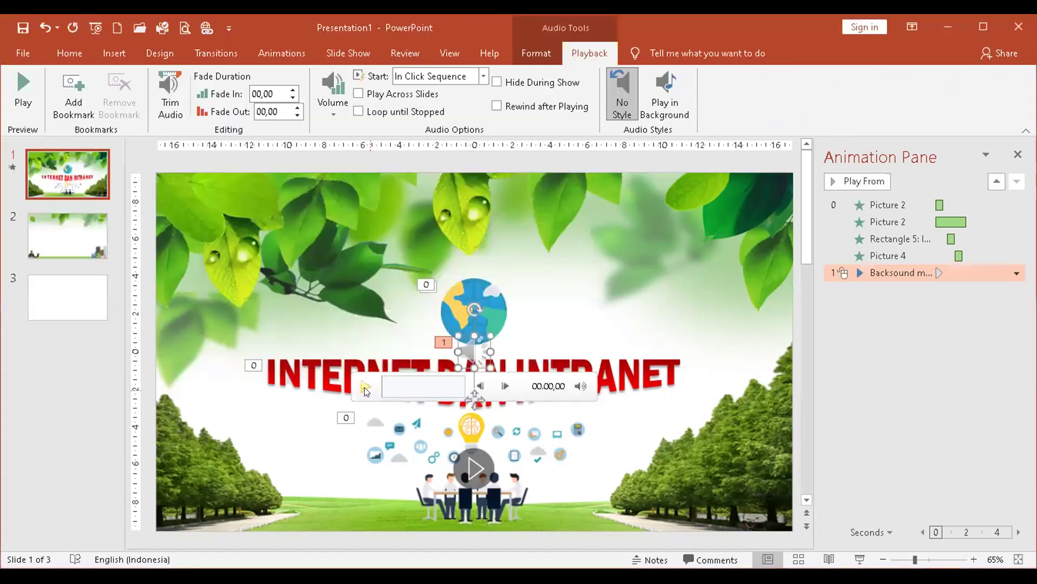
# Preview the Backsound musik 5 clip, pause it, and delete it from the slide
pyautogui.click(362, 383)
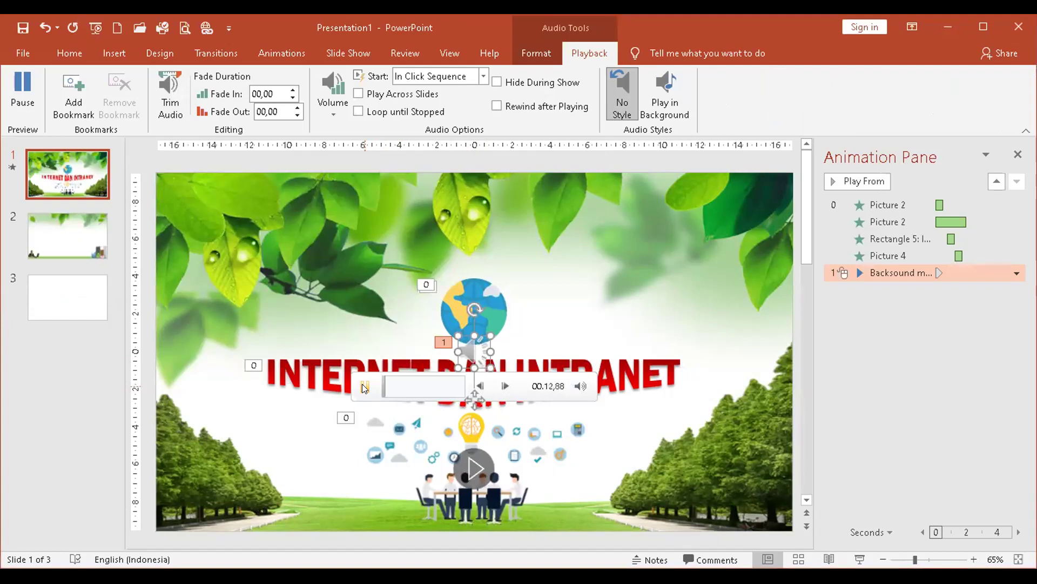
pyautogui.click(363, 385)
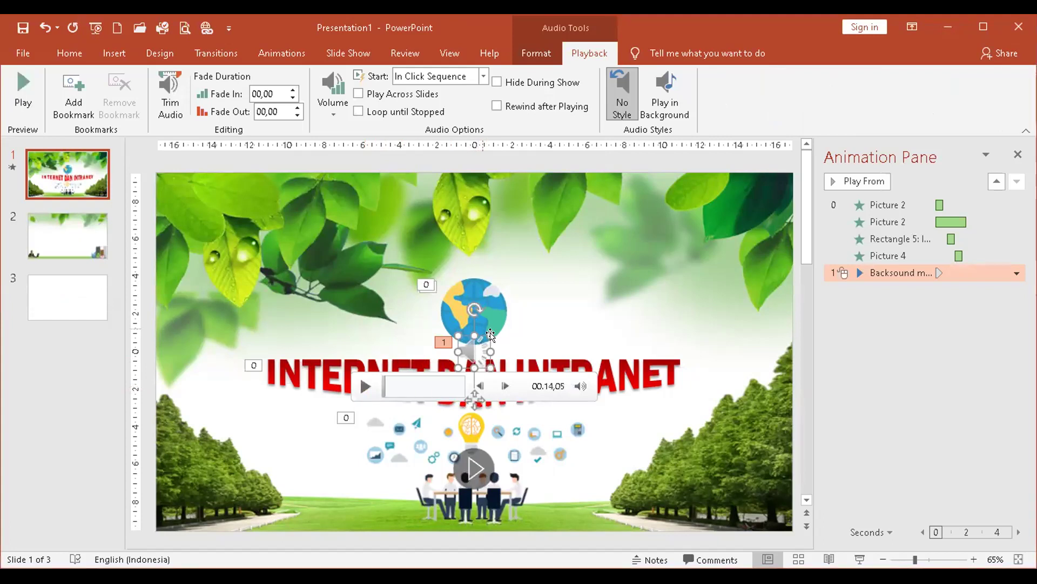
pyautogui.press('Delete')
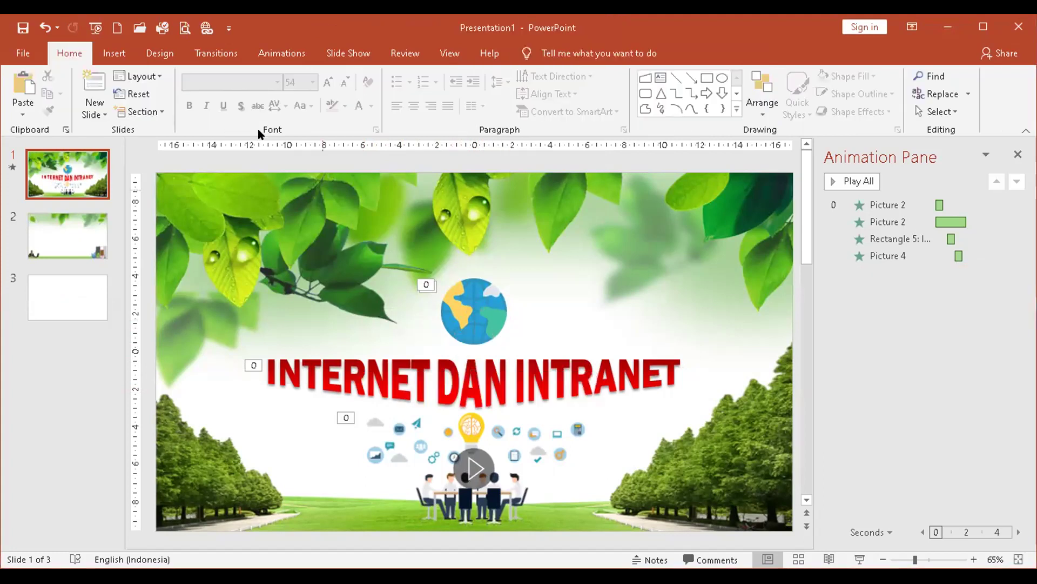
# Insert the burung berbunyi file from the sound folder via Audio on My PC and play it
pyautogui.click(114, 53)
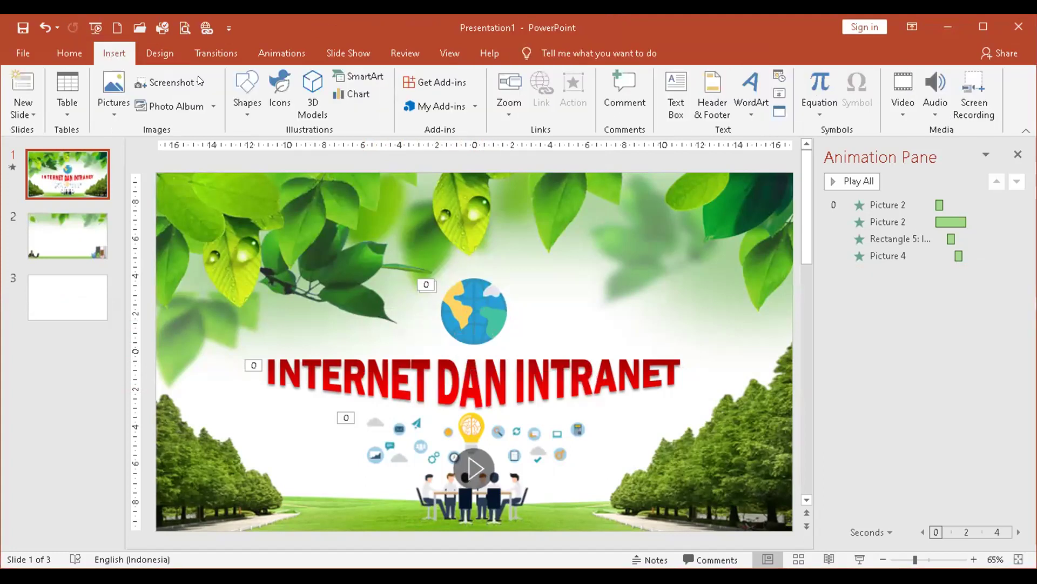
pyautogui.click(931, 110)
pyautogui.click(941, 134)
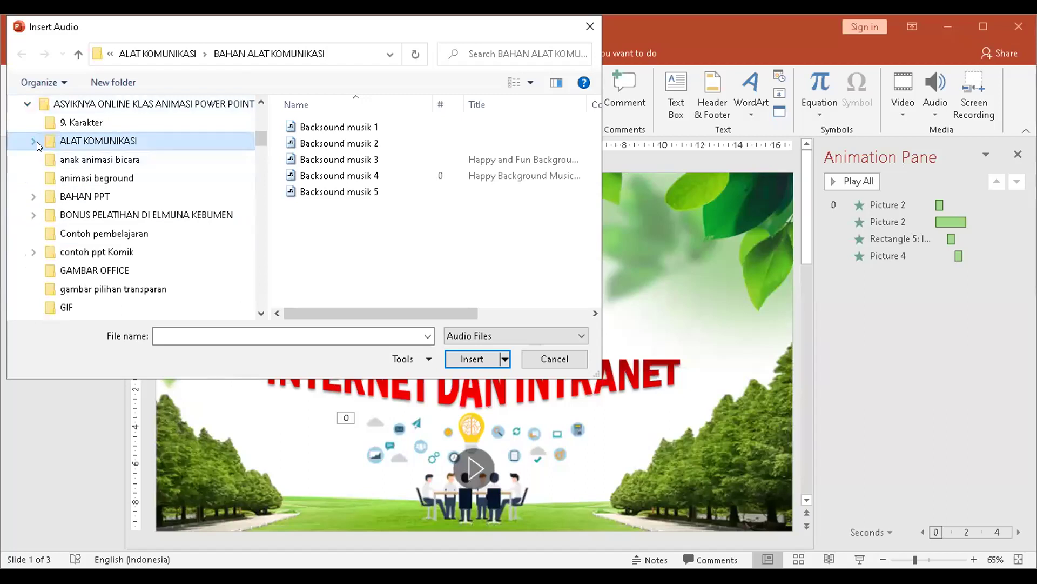
pyautogui.scroll(-1, 32, 222)
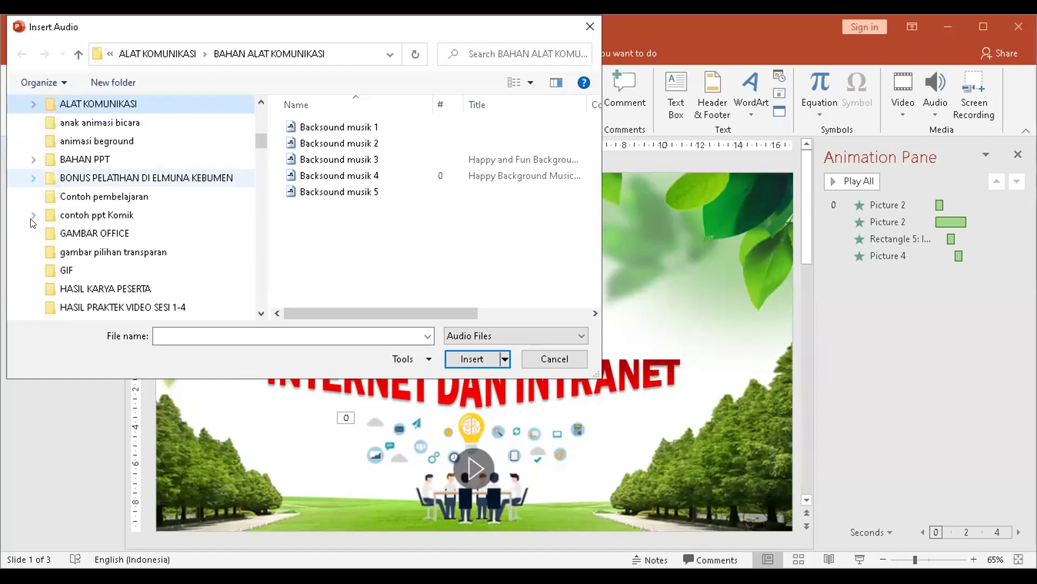
pyautogui.scroll(-1, 33, 221)
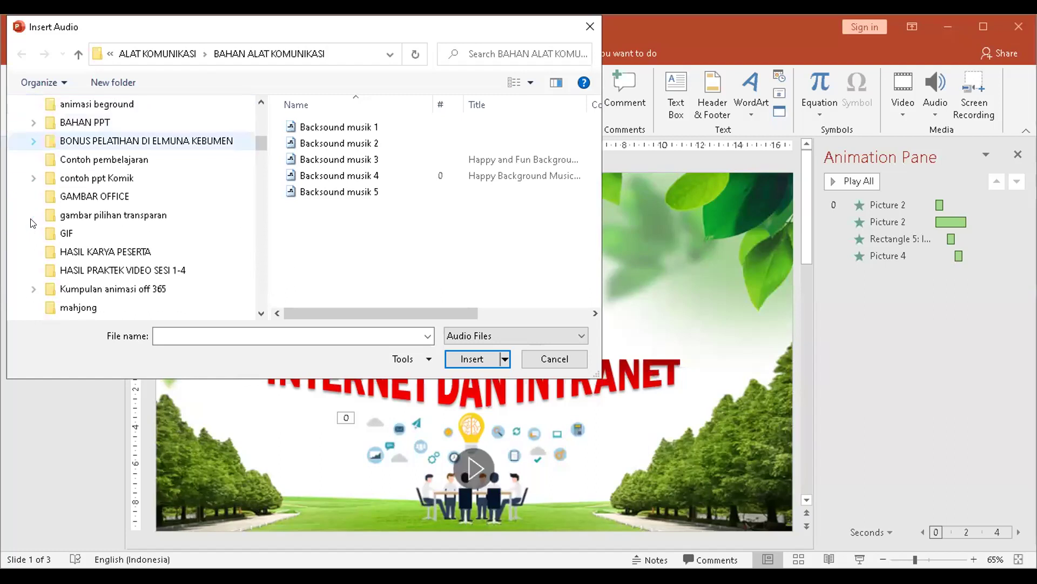
pyautogui.scroll(-2, 33, 222)
pyautogui.scroll(-2, 31, 222)
pyautogui.click(76, 270)
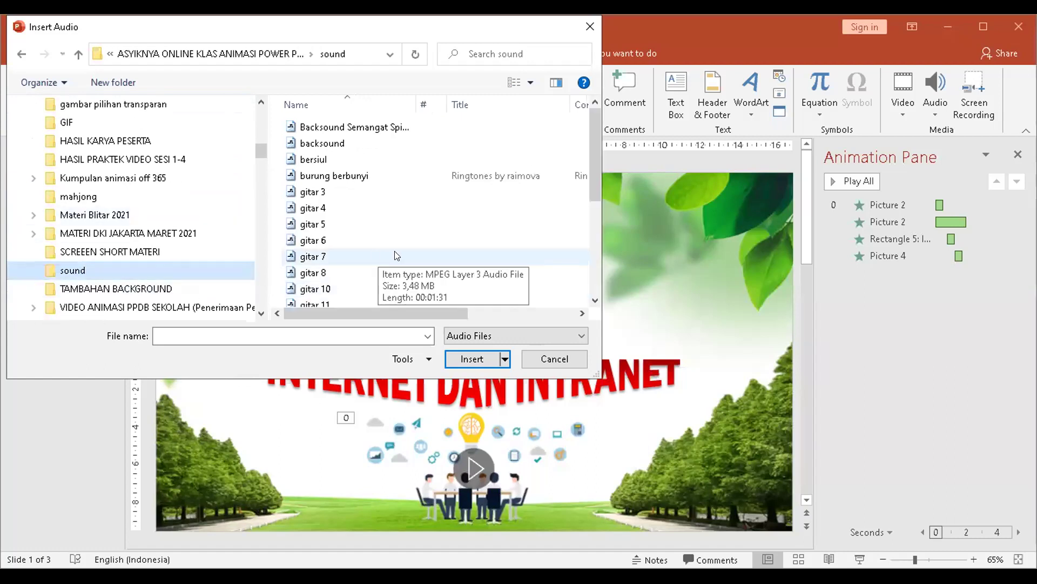
pyautogui.click(335, 176)
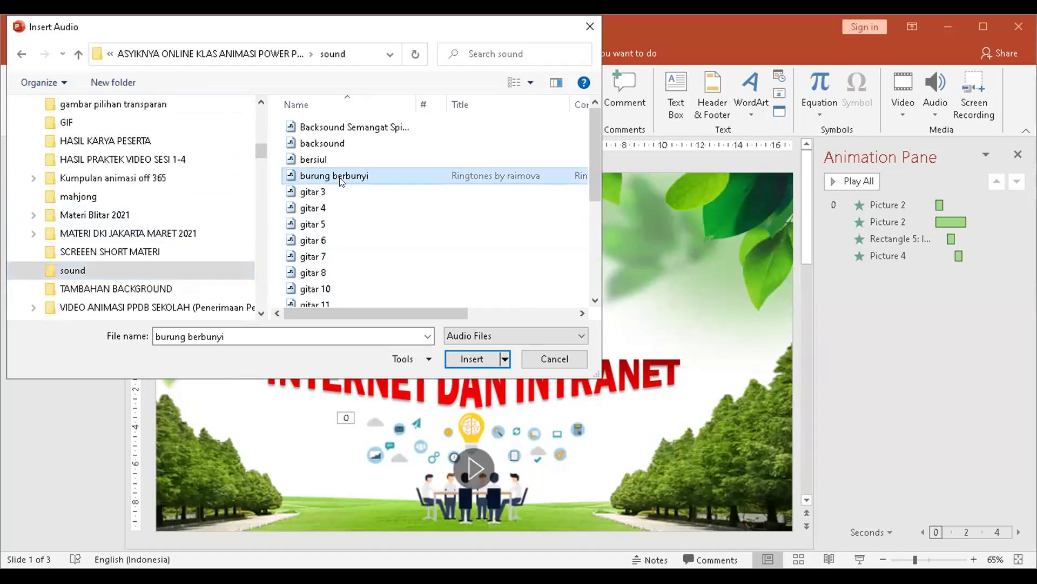
pyautogui.click(469, 359)
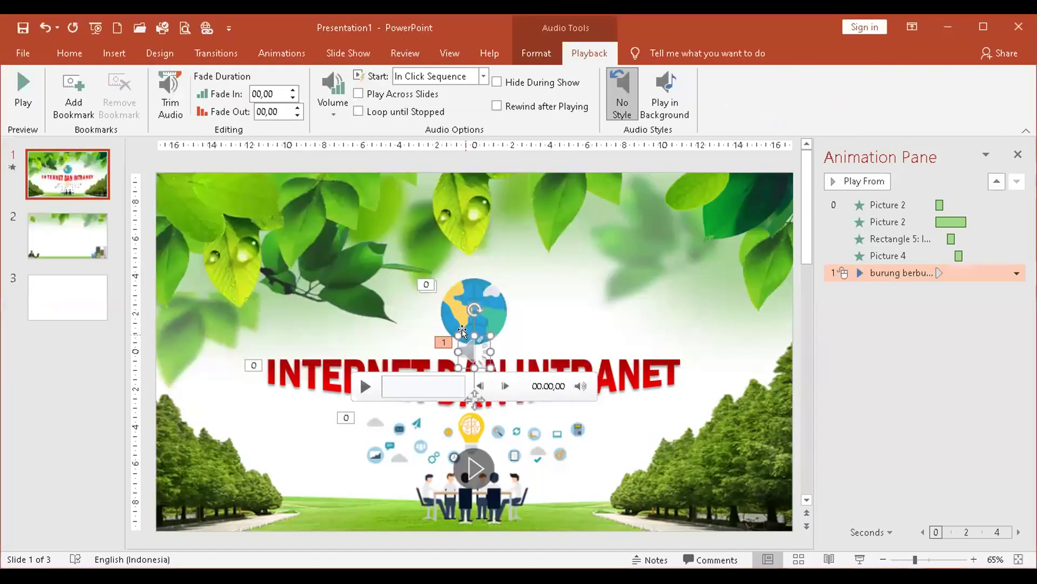
pyautogui.click(365, 386)
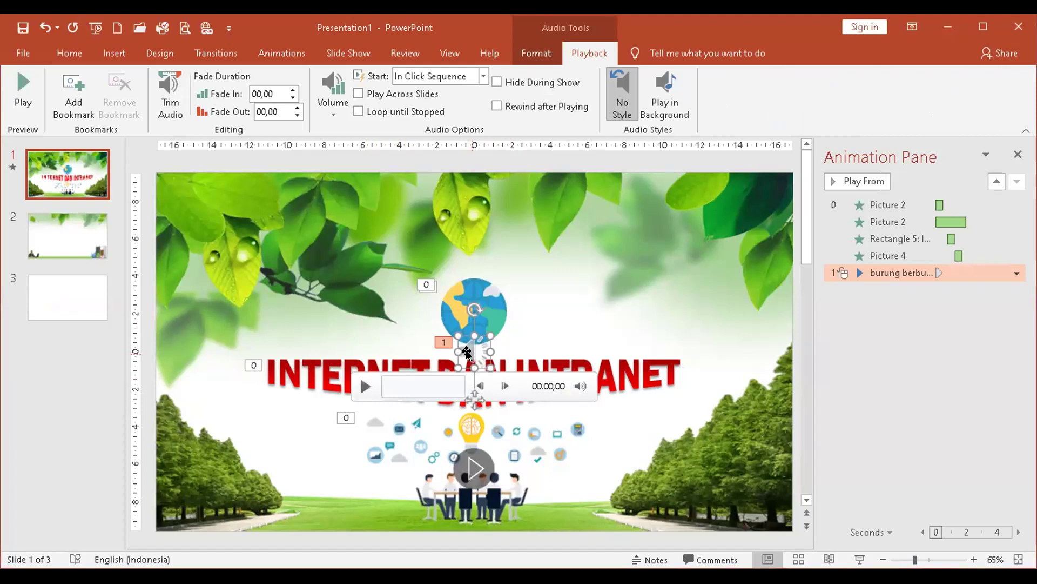
# Delete the bird sound and cancel the accidentally opened Insert Picture dialog
pyautogui.press('Delete')
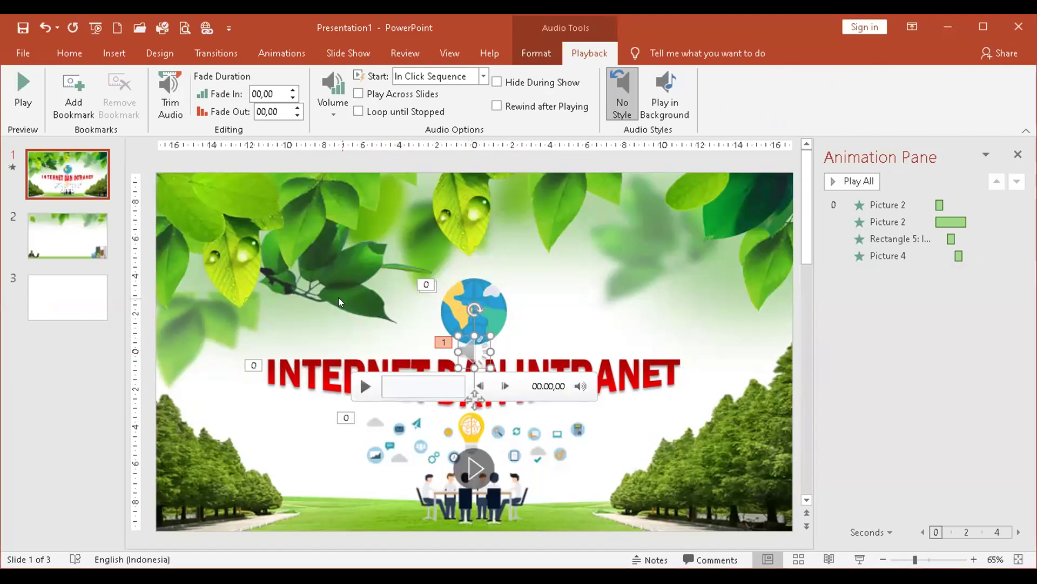
pyautogui.click(113, 50)
pyautogui.click(114, 86)
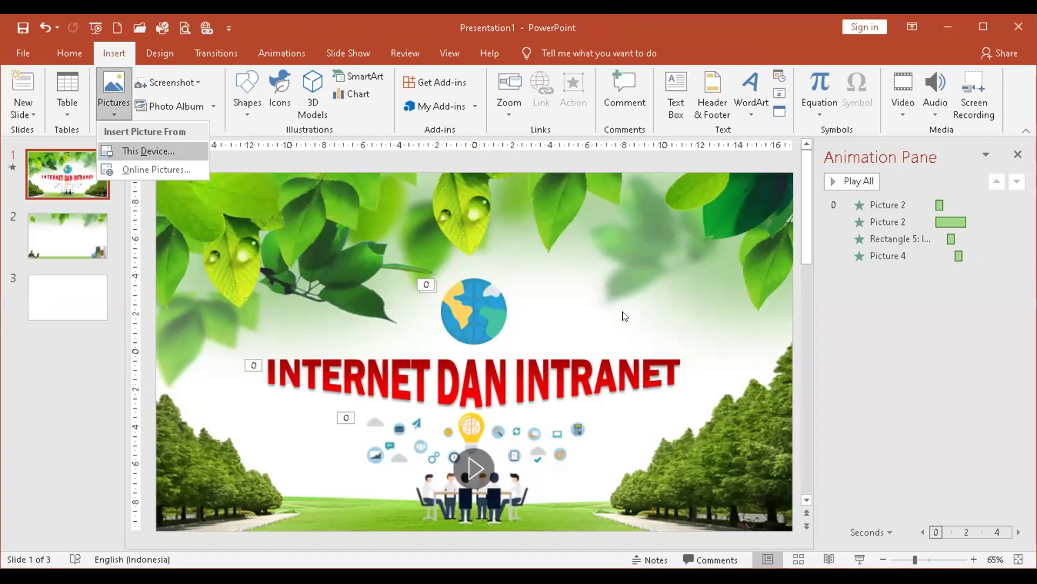
pyautogui.press('Return')
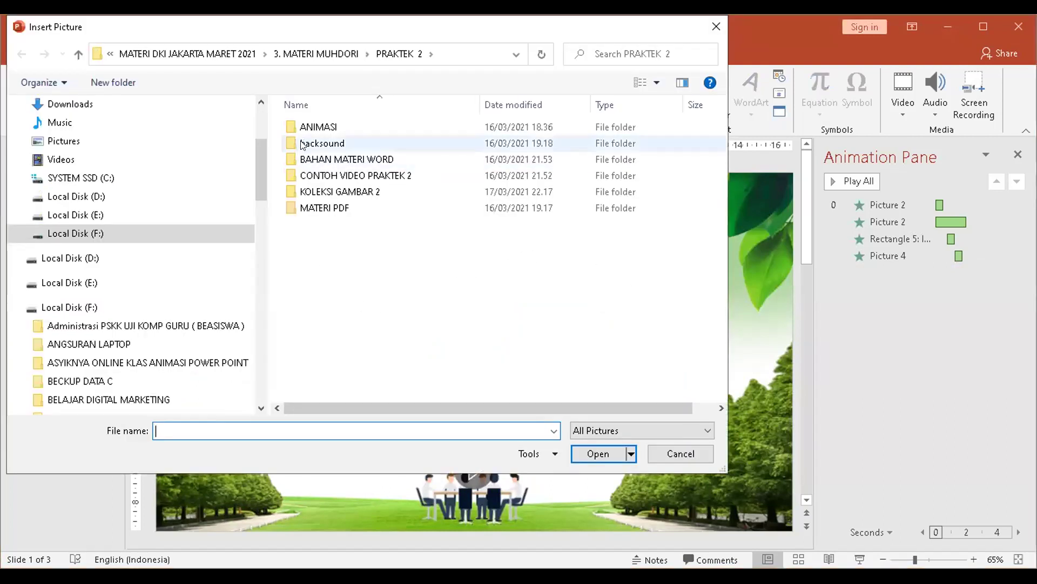
pyautogui.click(671, 451)
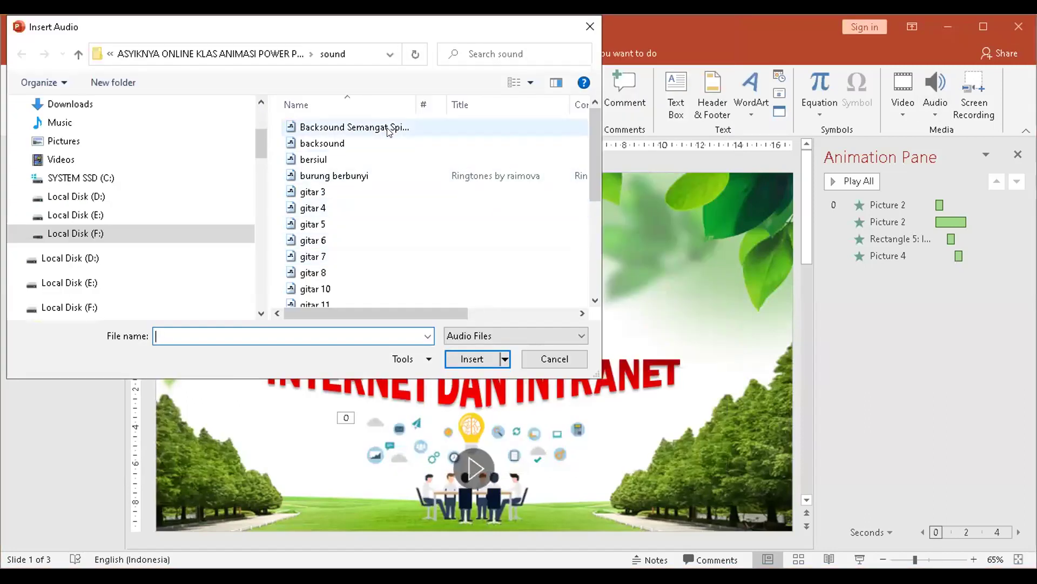
# Insert the Backsound Semangat Spirit music file and play a preview
pyautogui.click(371, 128)
pyautogui.doubleClick(371, 128)
pyautogui.click(362, 384)
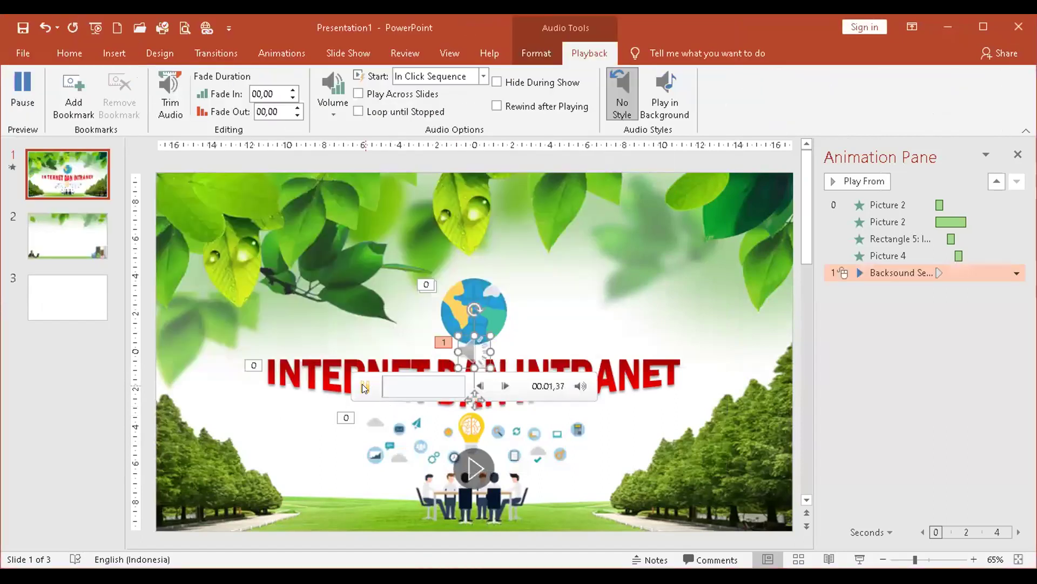
# Pause playback, zoom out to 50%, and drag the audio icon past the slide's top-left corner
pyautogui.click(362, 385)
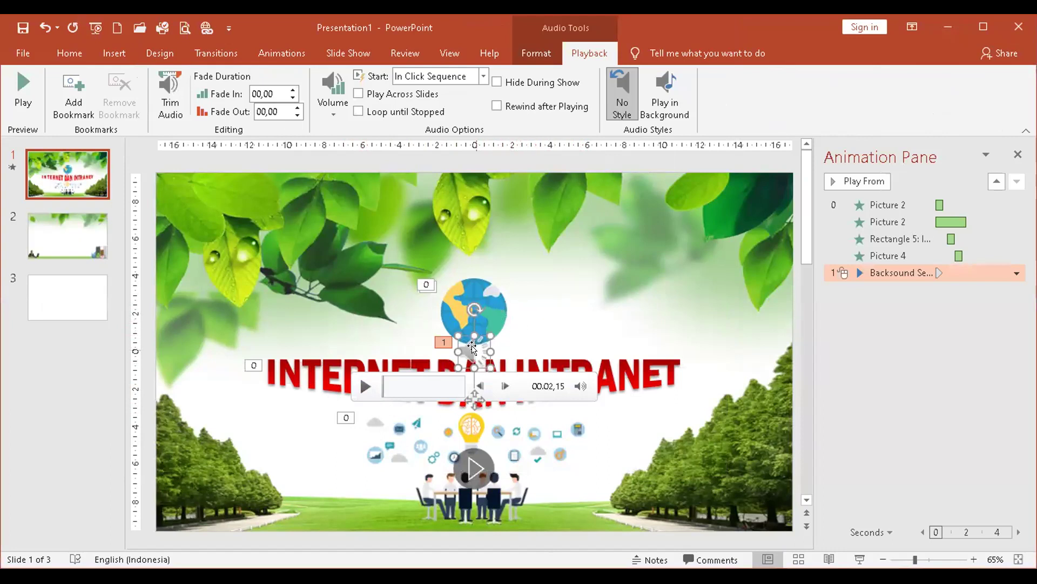
pyautogui.click(882, 559)
pyautogui.click(882, 560)
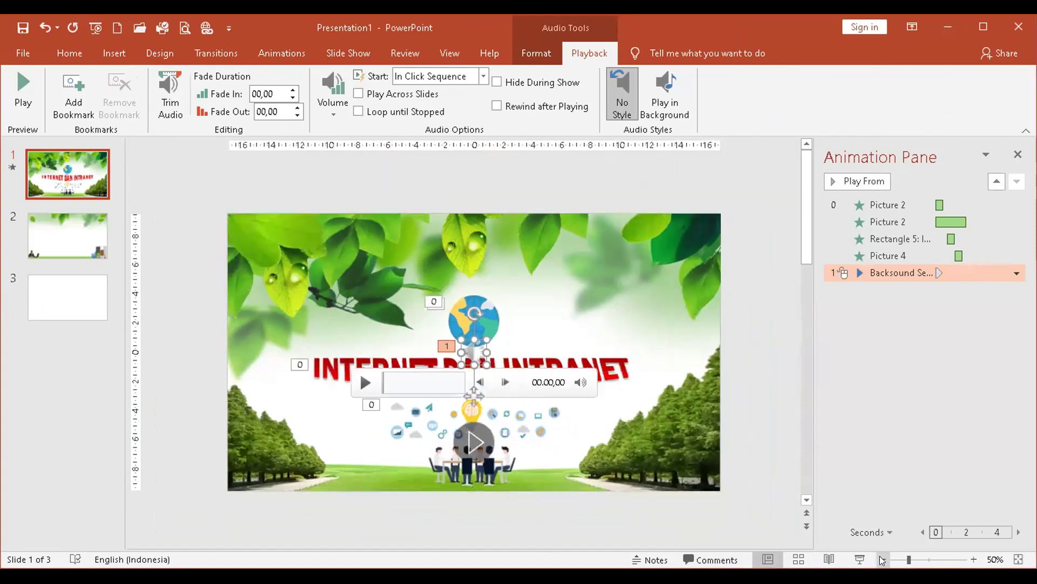
pyautogui.moveTo(469, 351); pyautogui.dragTo(198, 225)
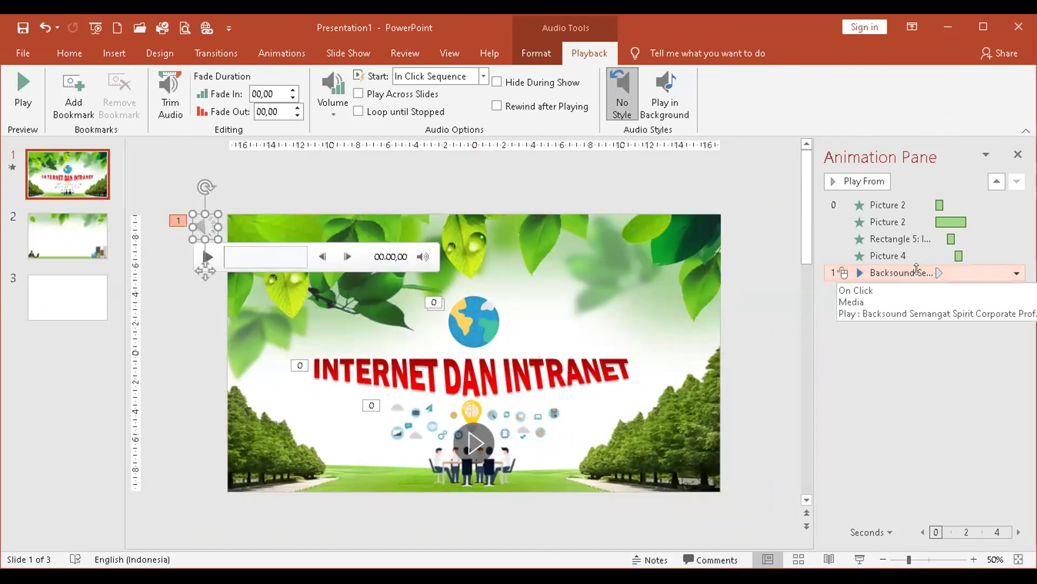
# Set the Backsound Semangat Spirit effect to With Previous, move it first, with 00,00 delay
pyautogui.click(1015, 274)
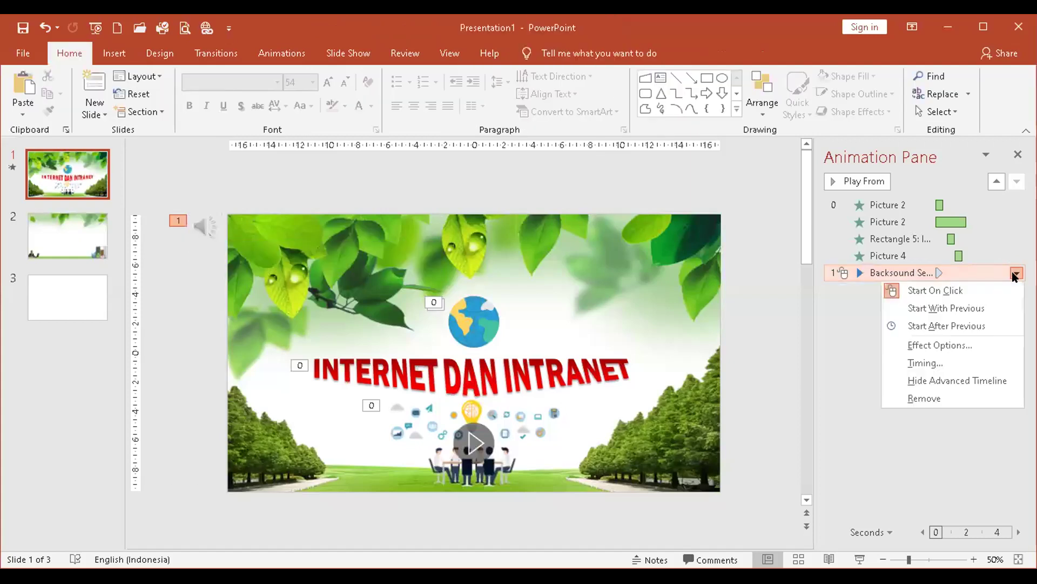
pyautogui.click(923, 311)
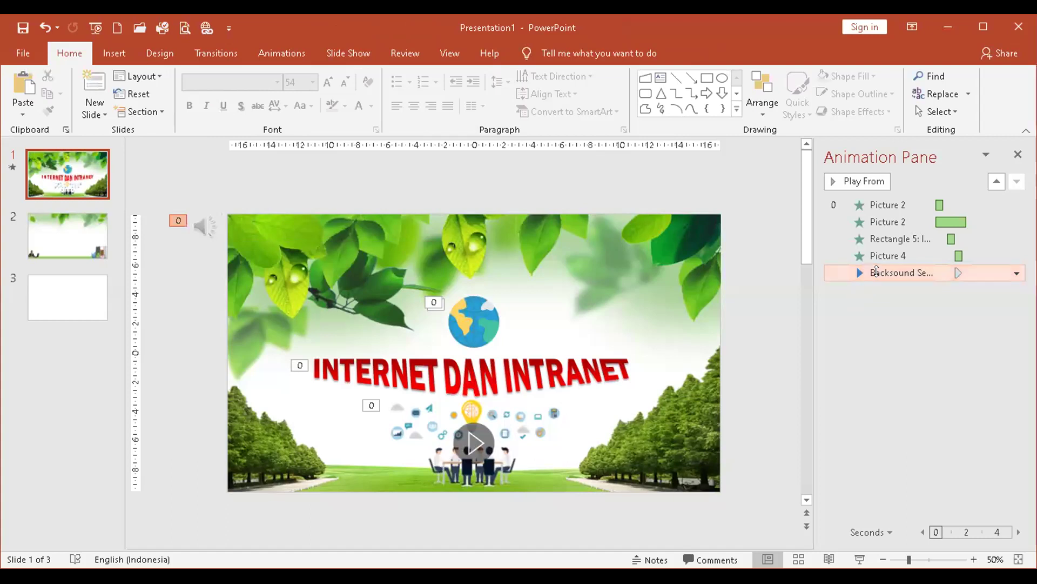
pyautogui.moveTo(877, 270); pyautogui.dragTo(869, 204)
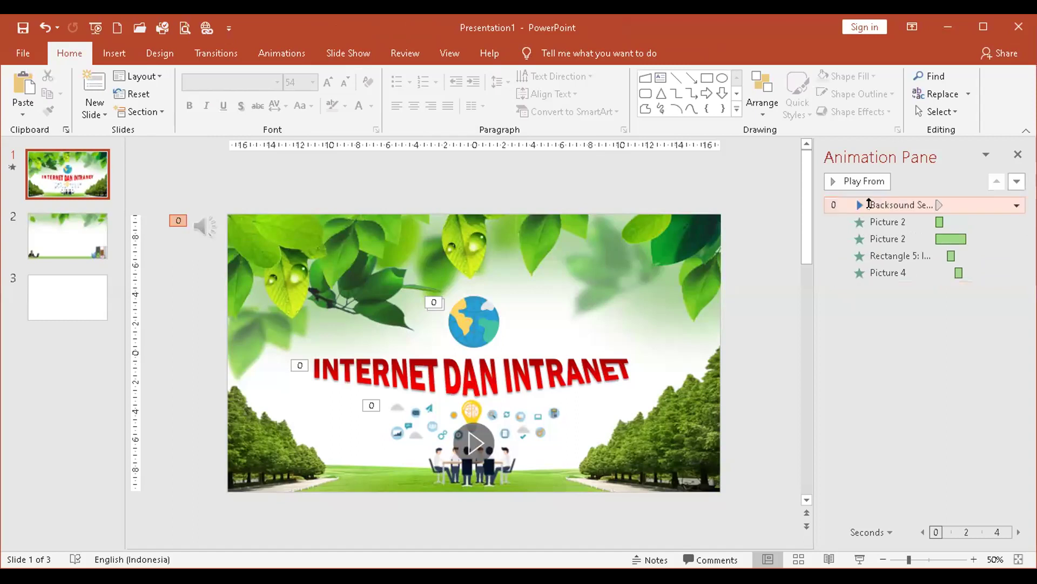
pyautogui.click(283, 55)
pyautogui.click(857, 112)
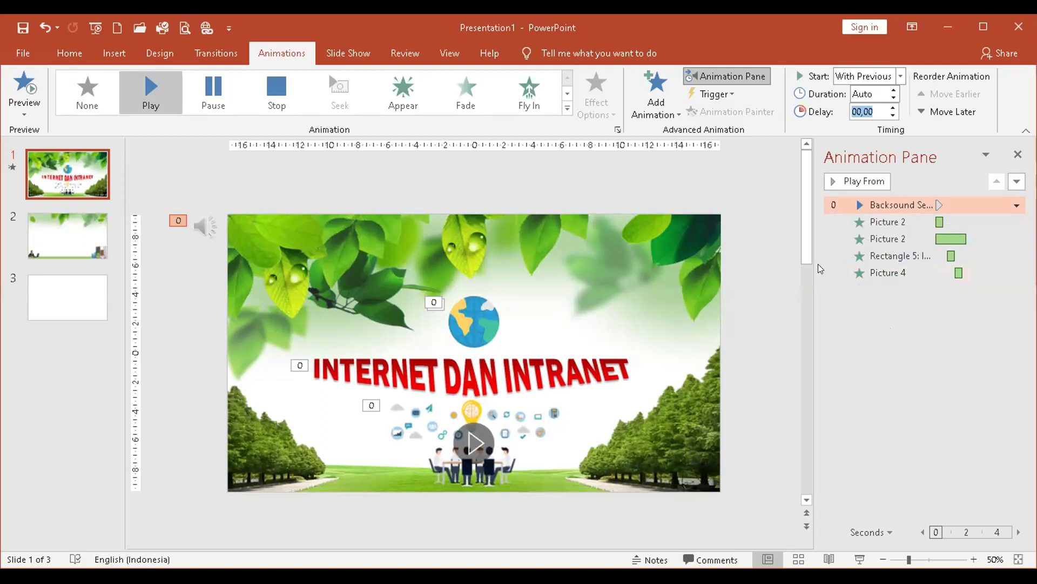
# Preview the slide's animations with the INTERNET DAN INTRANET title selected, then open Save As via Browse
pyautogui.click(766, 400)
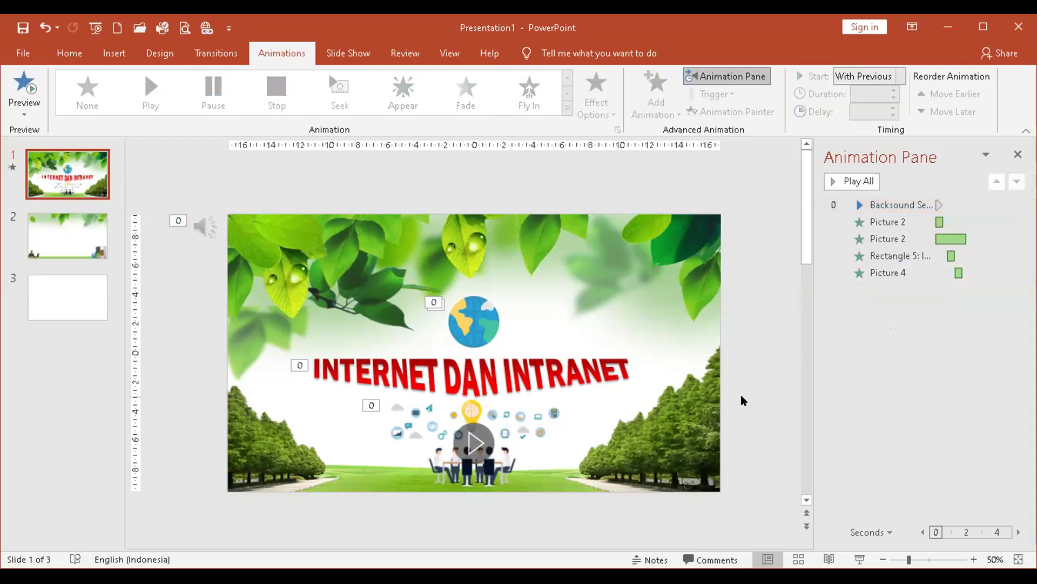
pyautogui.click(585, 362)
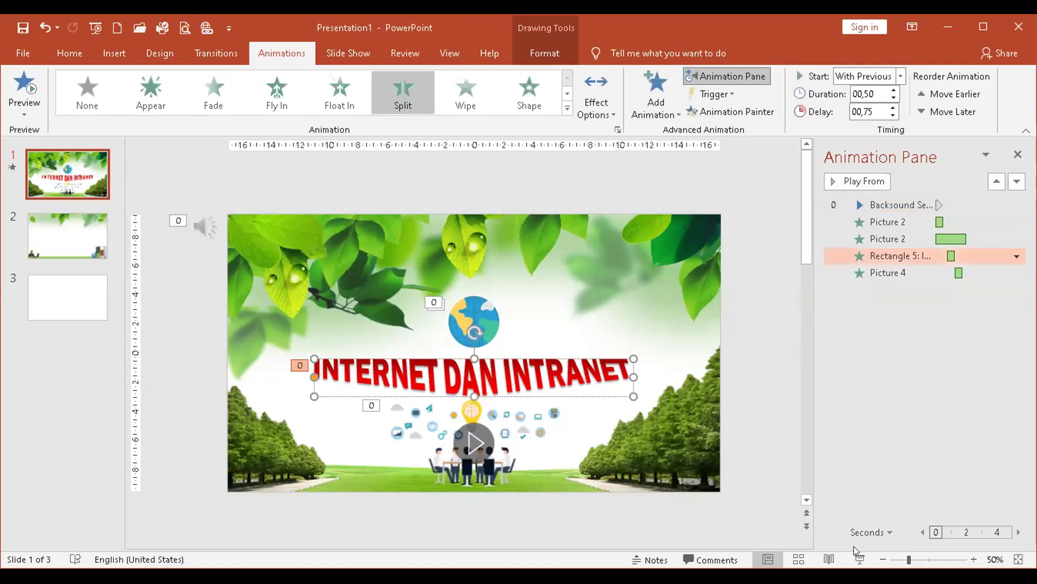
pyautogui.click(20, 81)
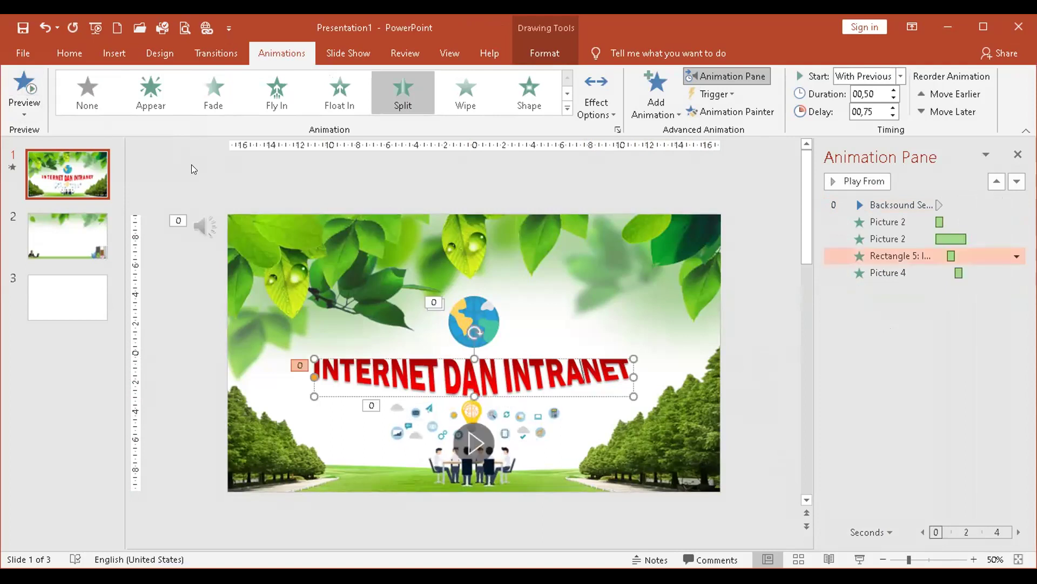
pyautogui.click(21, 27)
pyautogui.click(199, 239)
# Save the file as PRAKTEK KEL 6 in Local Disk (F:) > MATERI DKI JAKARTA MARET 2021
pyautogui.click(202, 273)
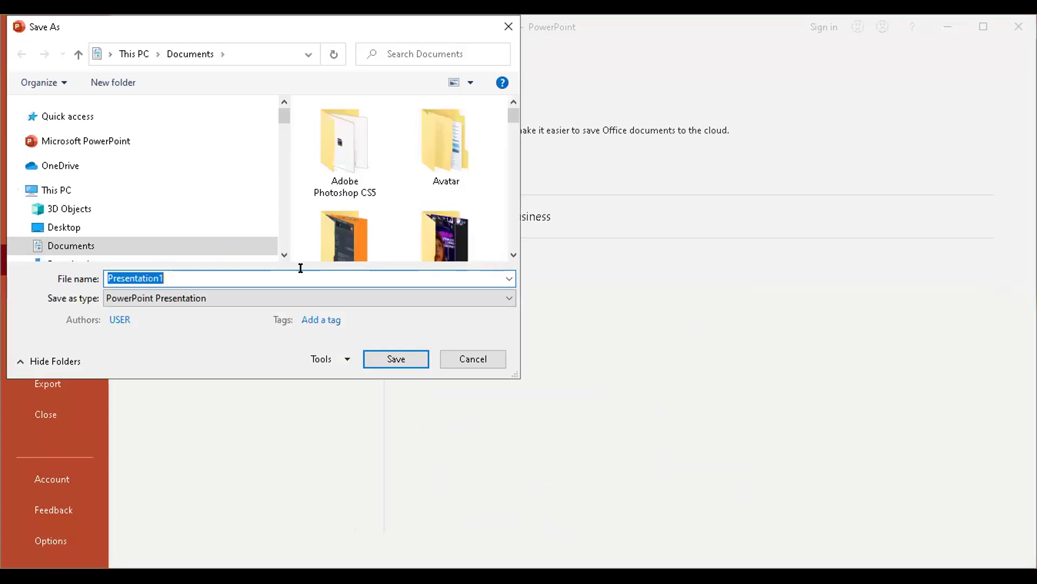
pyautogui.write('prak')
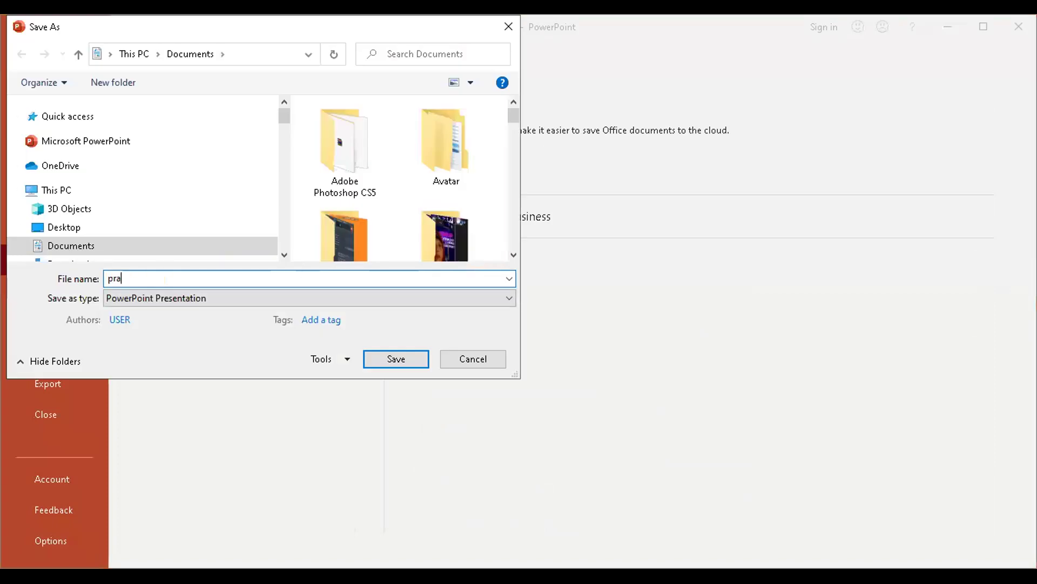
pyautogui.press('BackSpace')
pyautogui.press('BackSpace')
pyautogui.press('BackSpace')
pyautogui.write('PRAKRE')
pyautogui.write(' KEL 6')
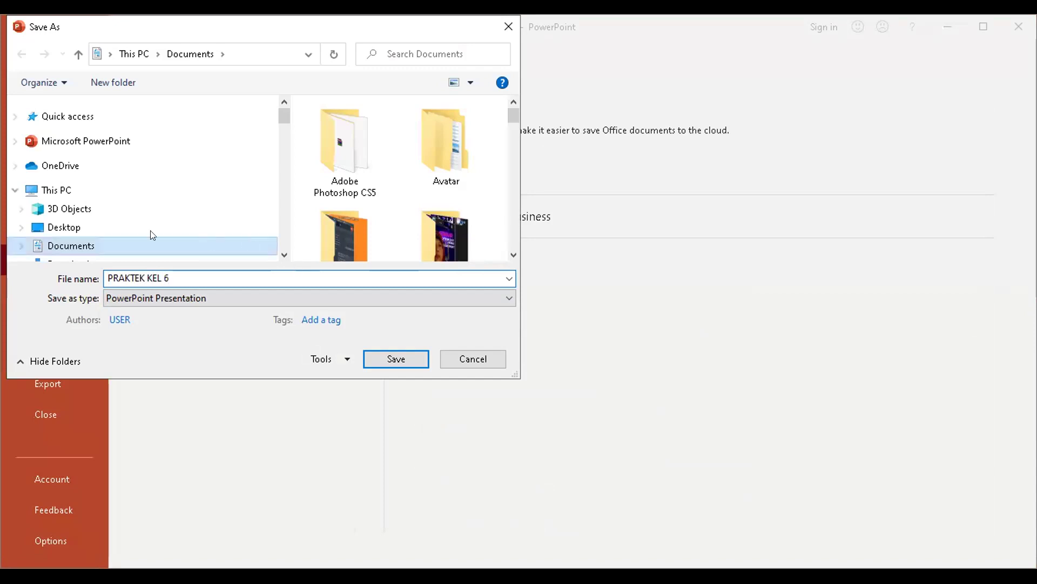
pyautogui.scroll(-3, 35, 243)
pyautogui.scroll(-1, 36, 243)
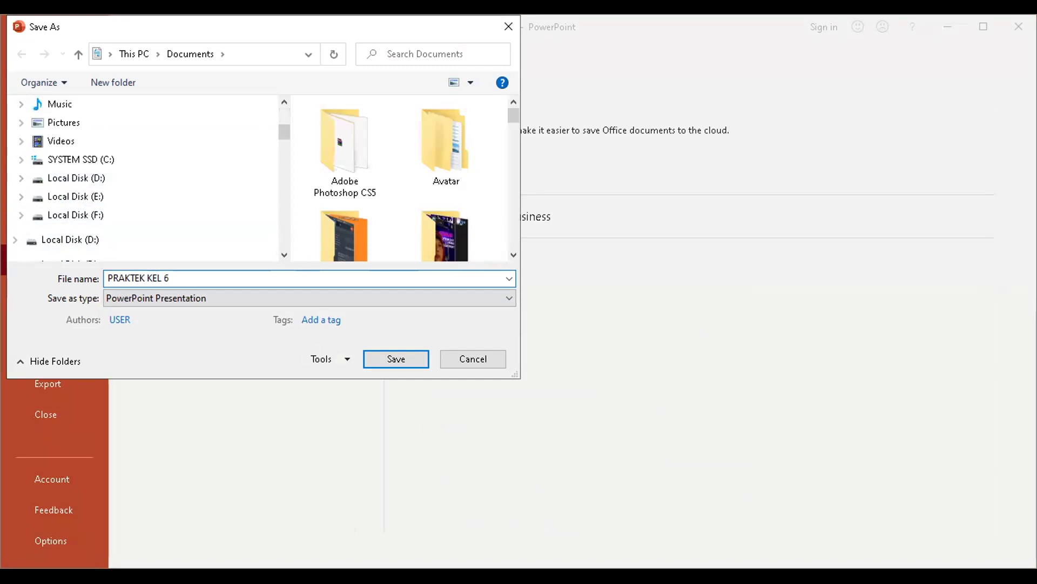
pyautogui.click(21, 214)
pyautogui.scroll(-7, 94, 219)
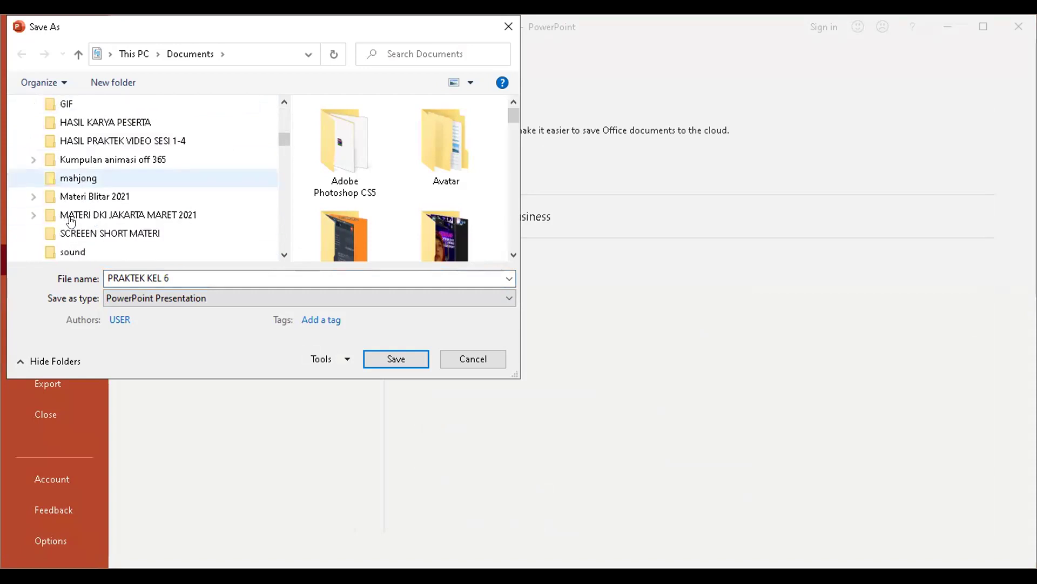
pyautogui.click(34, 215)
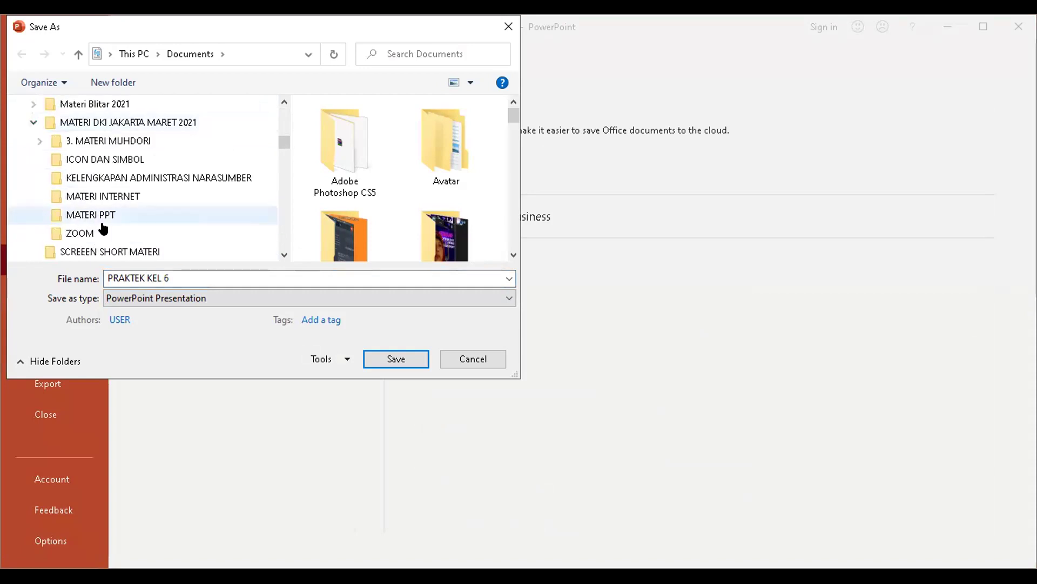
pyautogui.click(115, 123)
pyautogui.click(398, 358)
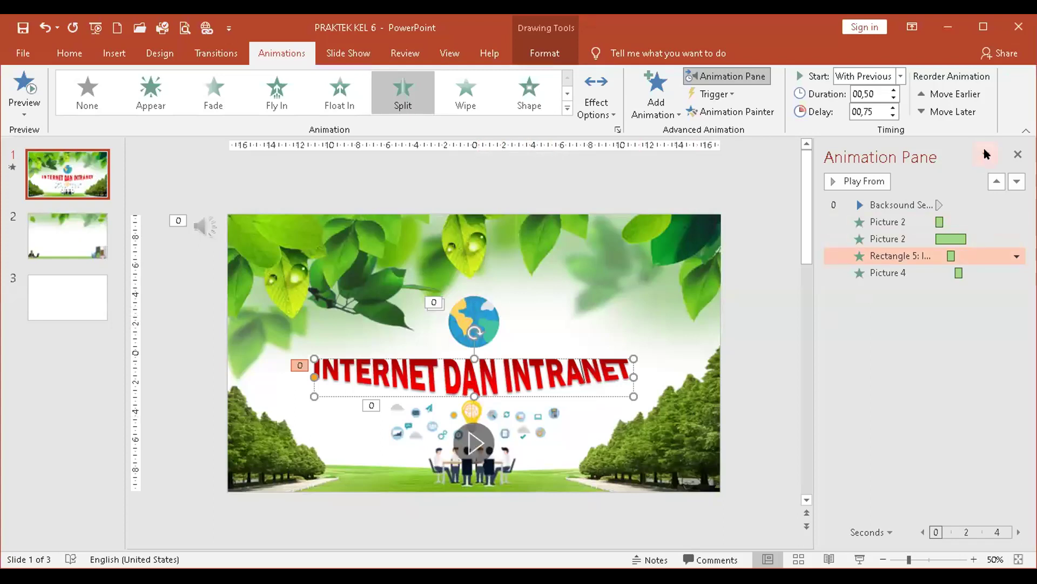
pyautogui.click(1016, 154)
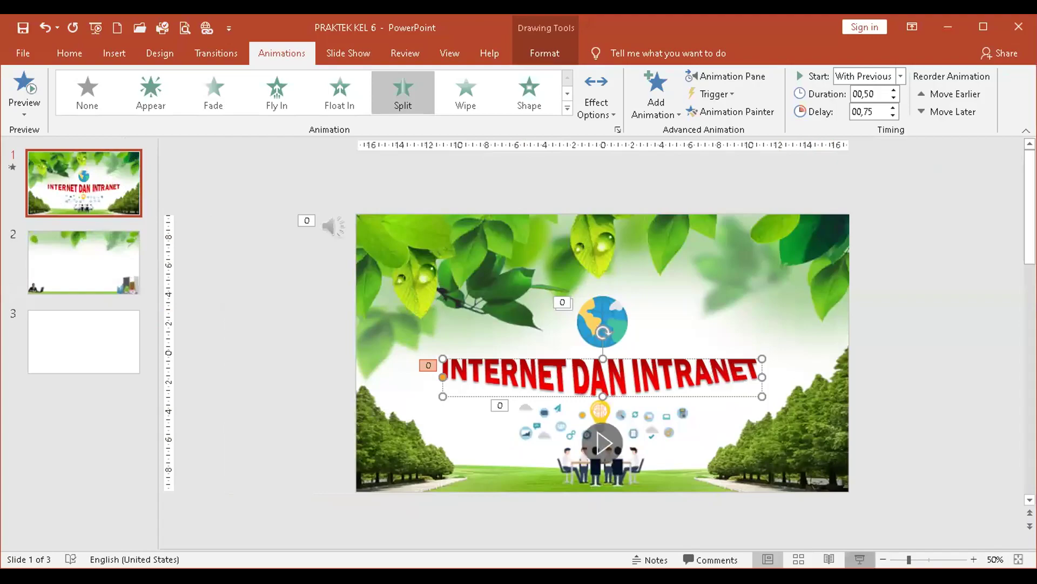
pyautogui.click(860, 558)
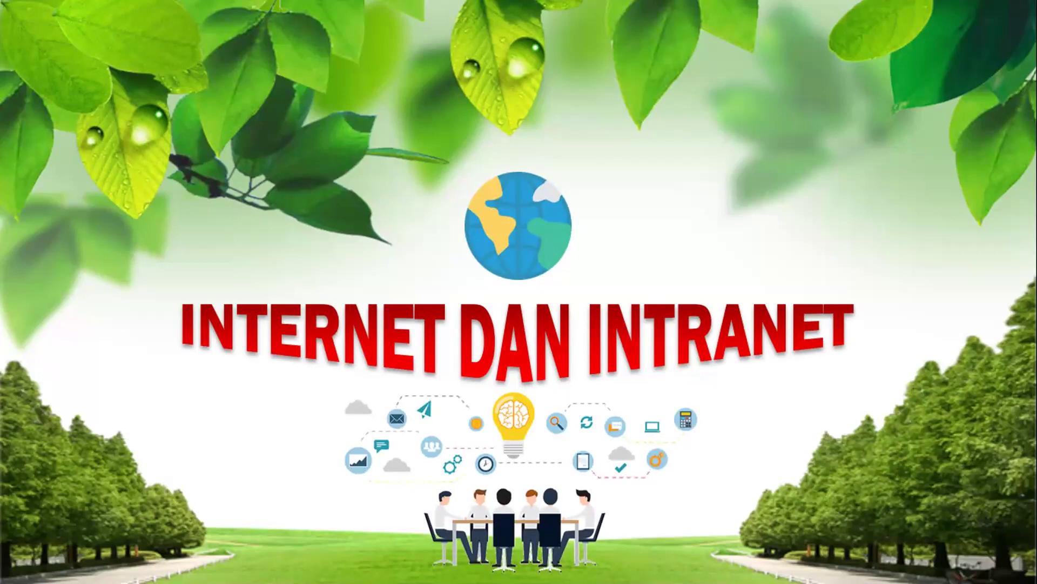
pyautogui.rightClick(857, 542)
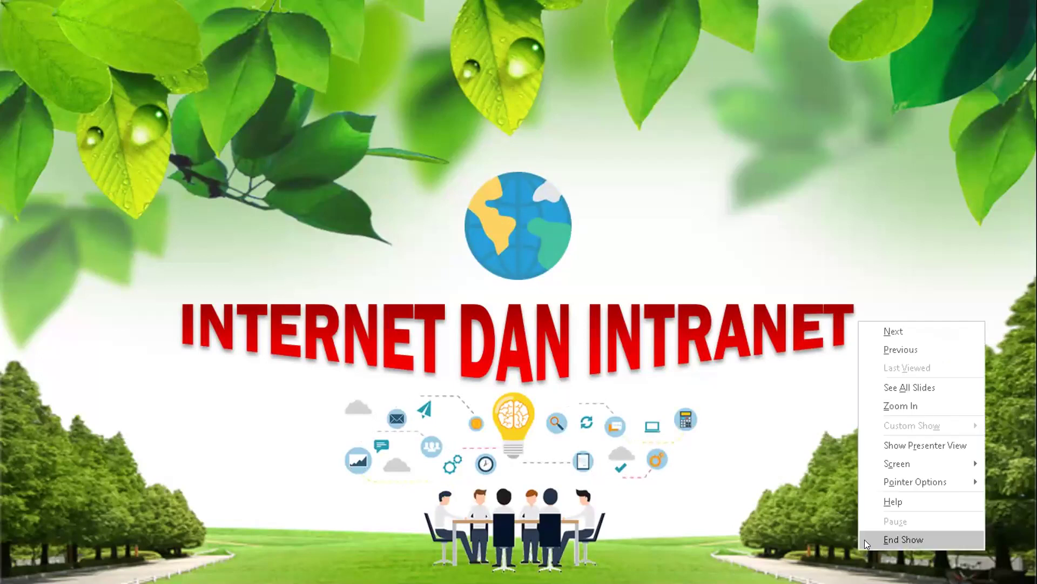
pyautogui.click(865, 539)
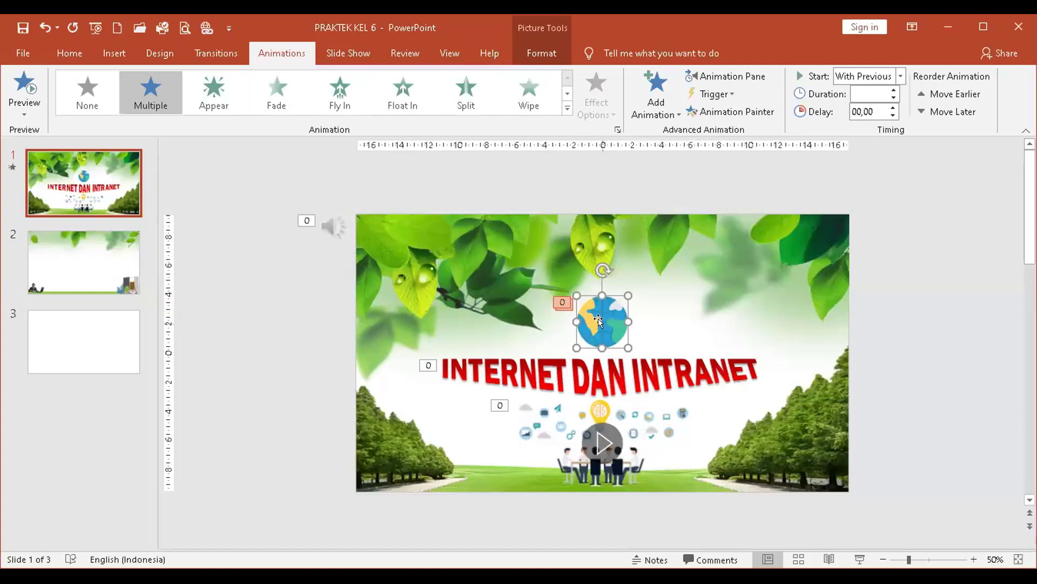
pyautogui.click(739, 73)
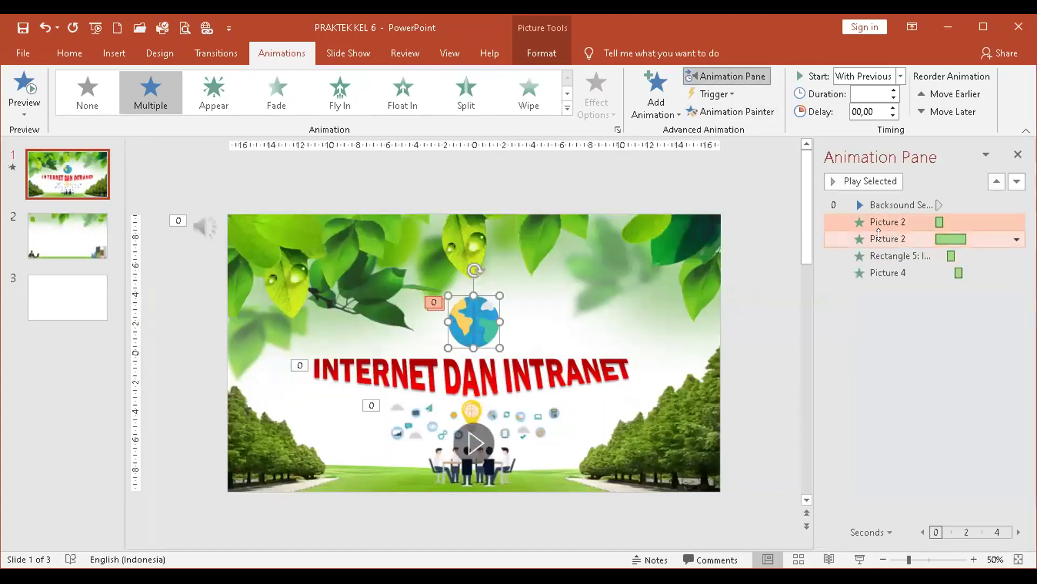
pyautogui.click(864, 240)
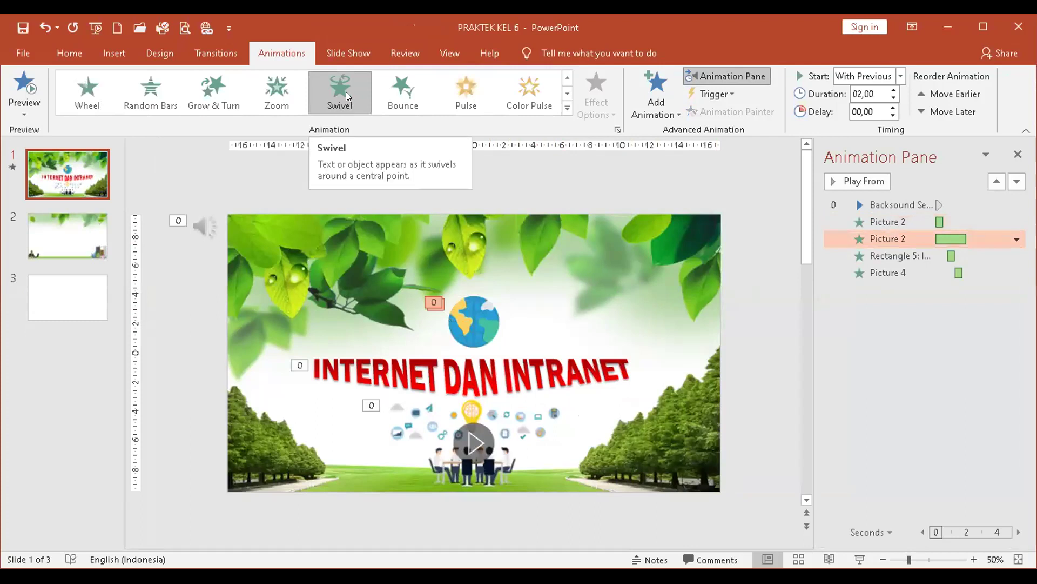
# In Picture 2's Timing dialog, set the globe swivel's Repeat to Until End of Slide
pyautogui.click(1017, 240)
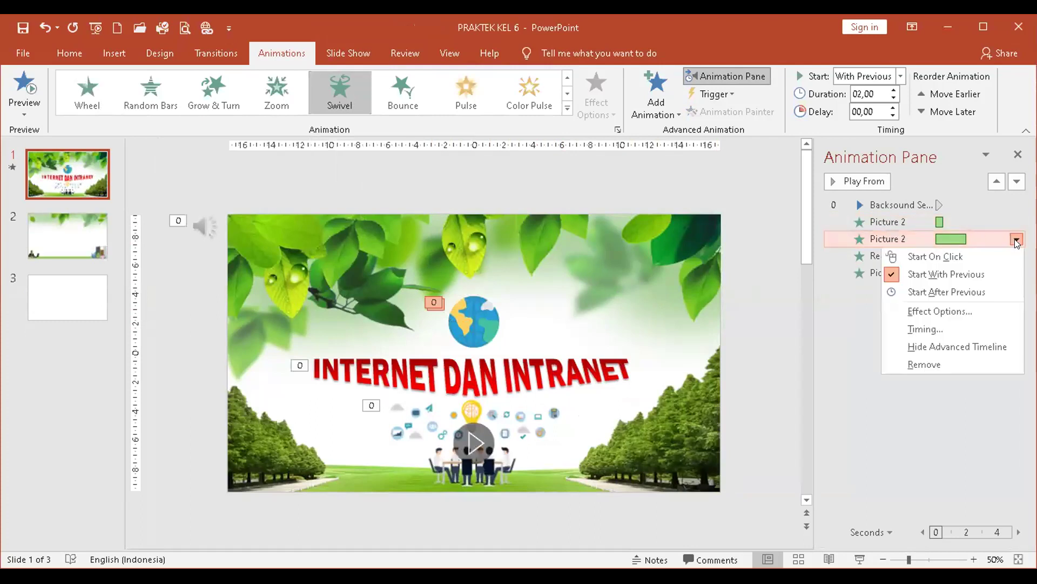
pyautogui.click(918, 329)
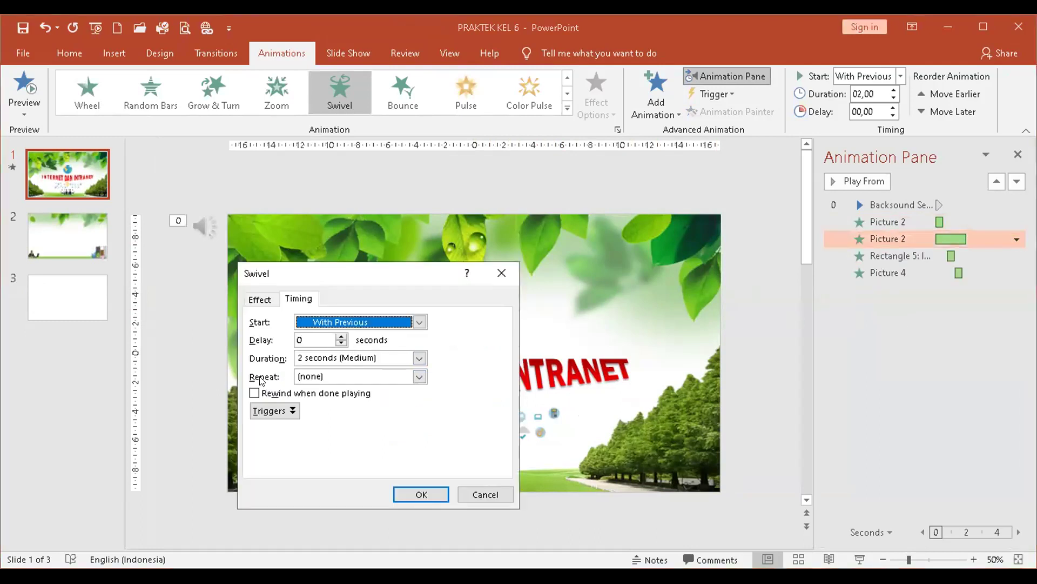
pyautogui.click(417, 377)
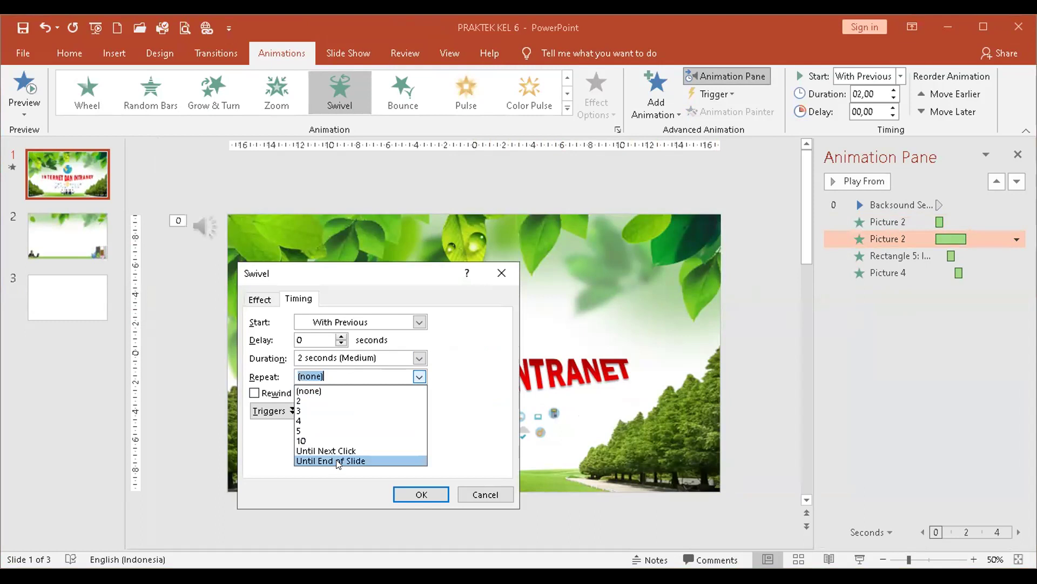
pyautogui.click(302, 411)
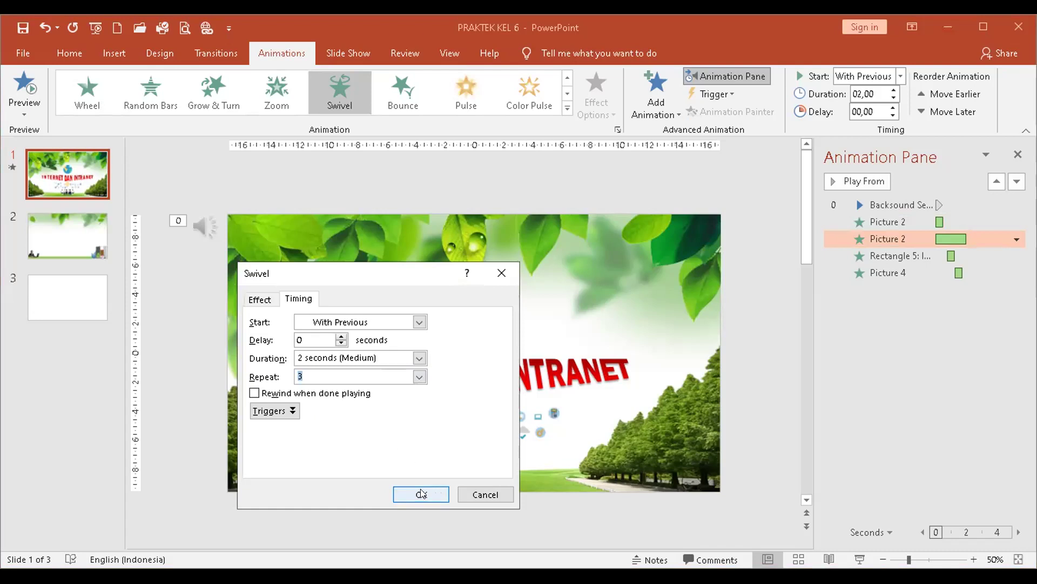
pyautogui.click(419, 376)
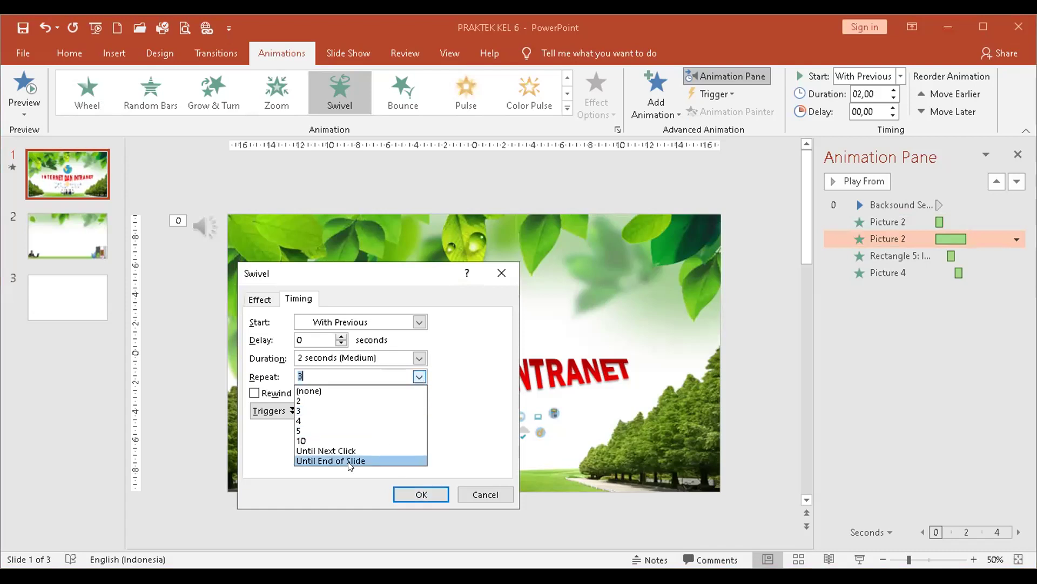
pyautogui.click(378, 459)
pyautogui.click(421, 494)
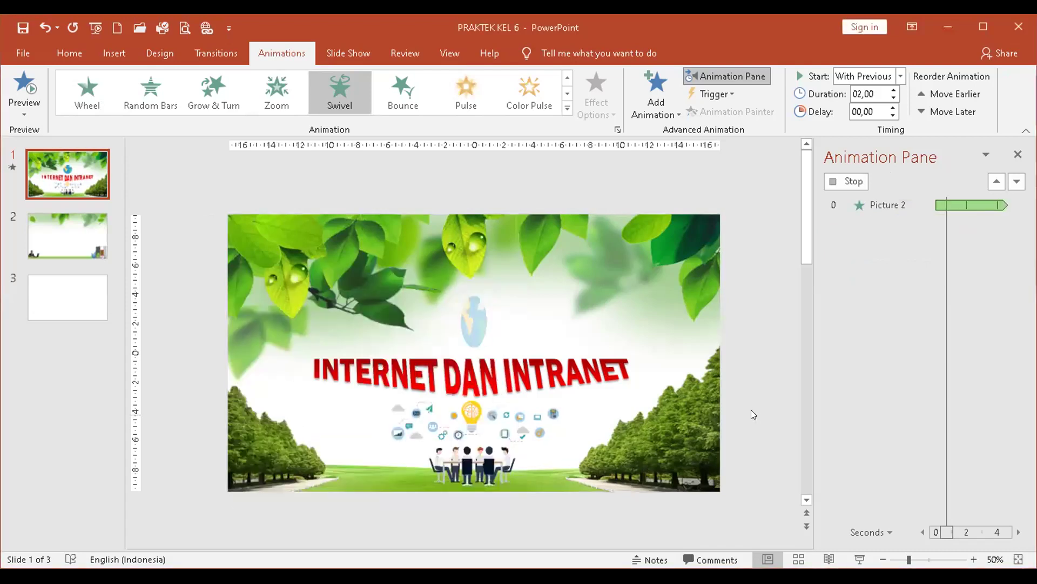
pyautogui.click(854, 554)
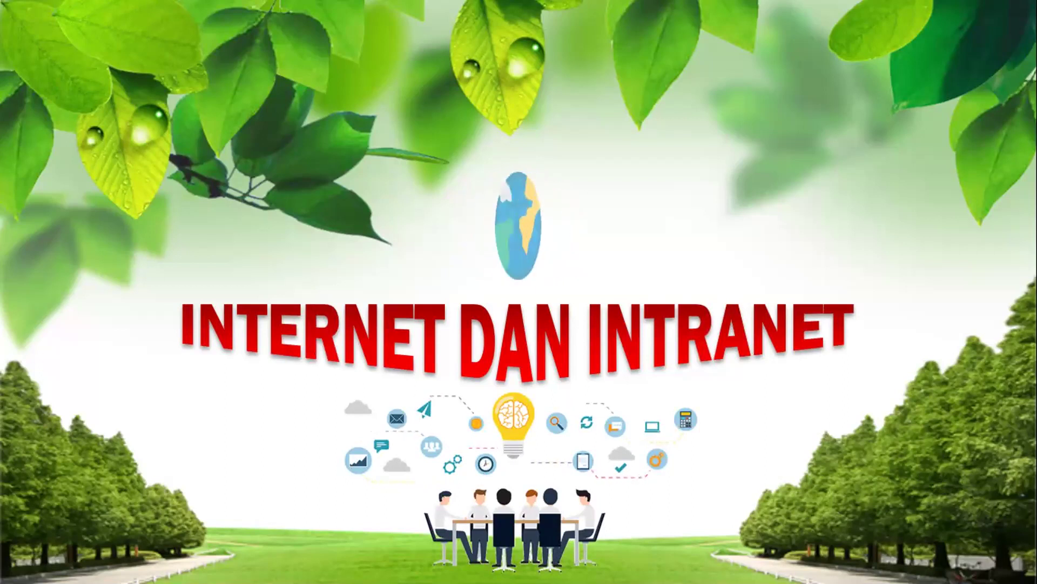
pyautogui.rightClick(863, 536)
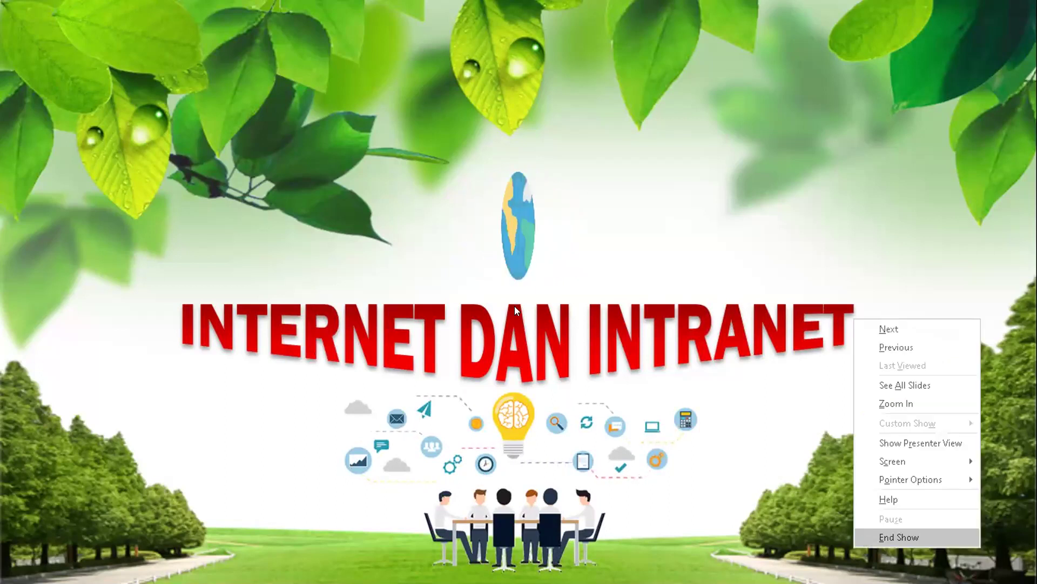
pyautogui.press('Return')
# Open and close the globe's Picture Effects menu without changes, then deselect the globe
pyautogui.click(558, 55)
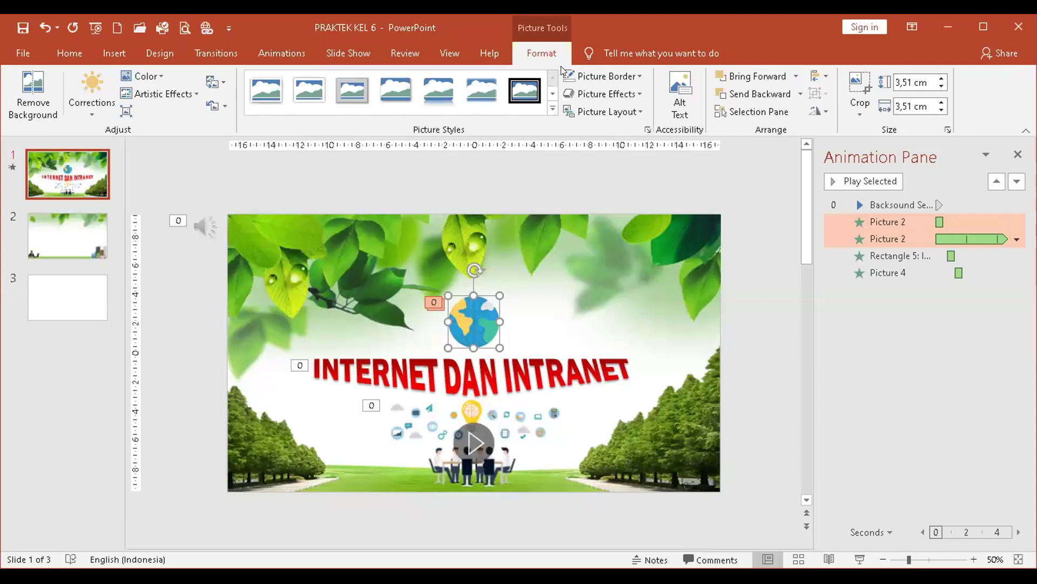
pyautogui.click(606, 94)
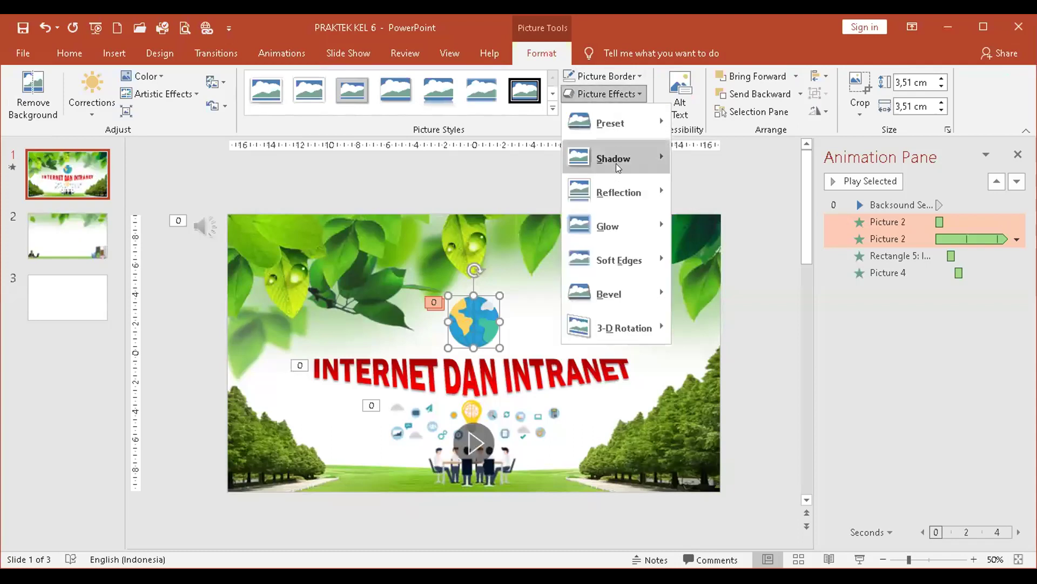
pyautogui.moveTo(619, 183)
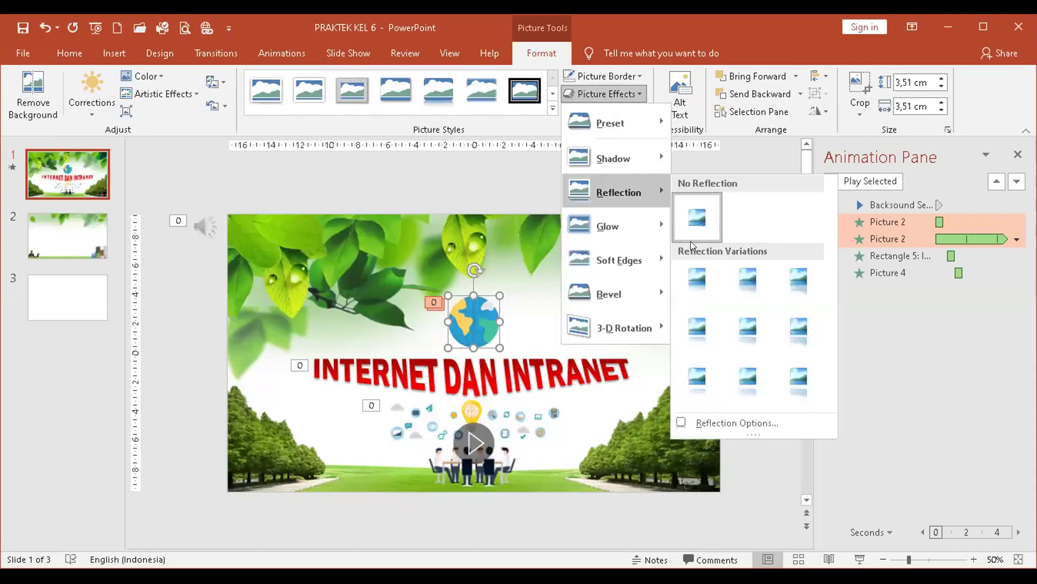
pyautogui.click(696, 279)
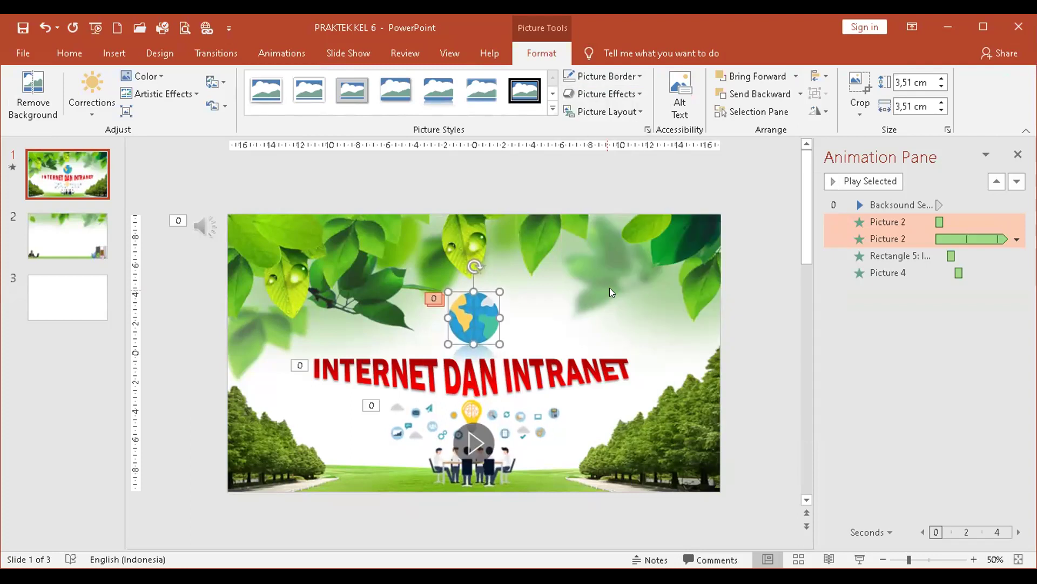
pyautogui.click(656, 184)
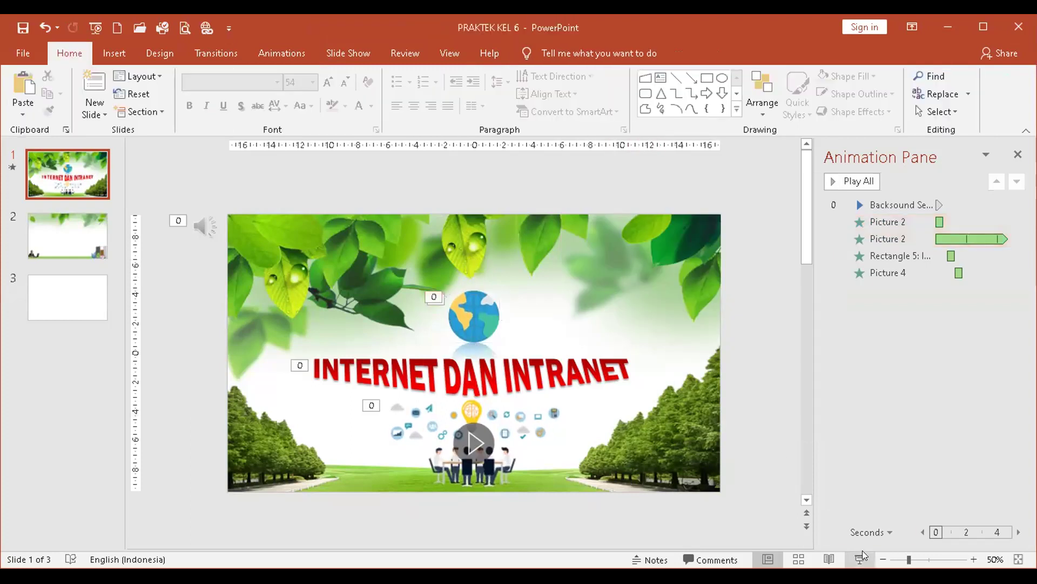
# Run the slide show from slide 1 with F5, then end the show
pyautogui.press('F5')
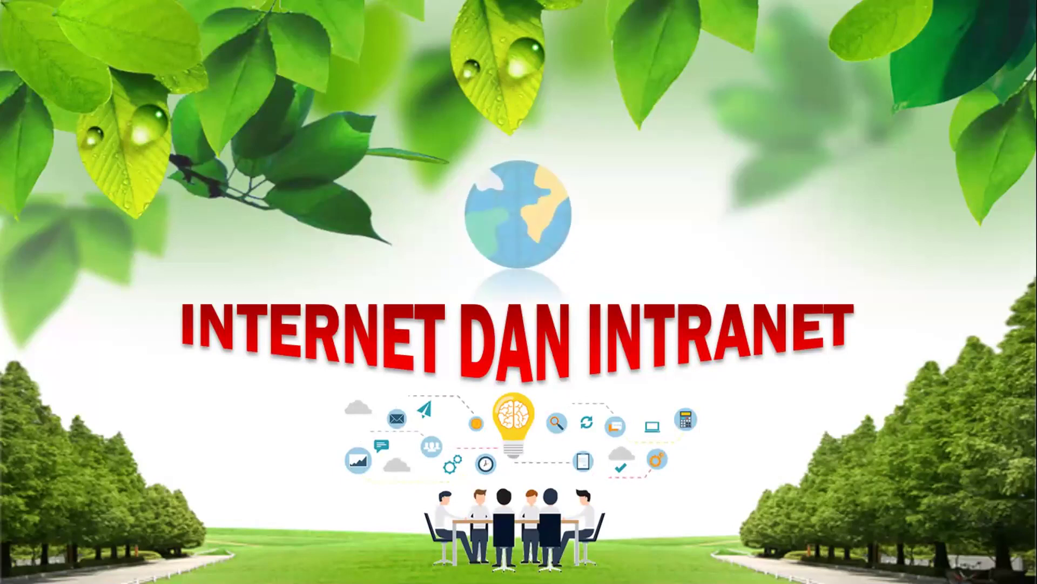
pyautogui.rightClick(650, 242)
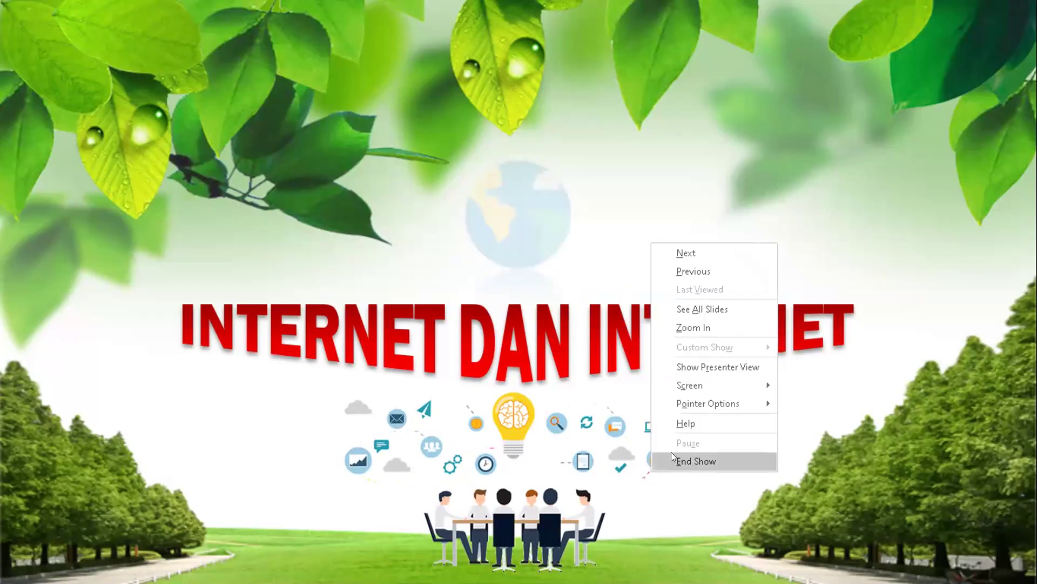
pyautogui.click(680, 460)
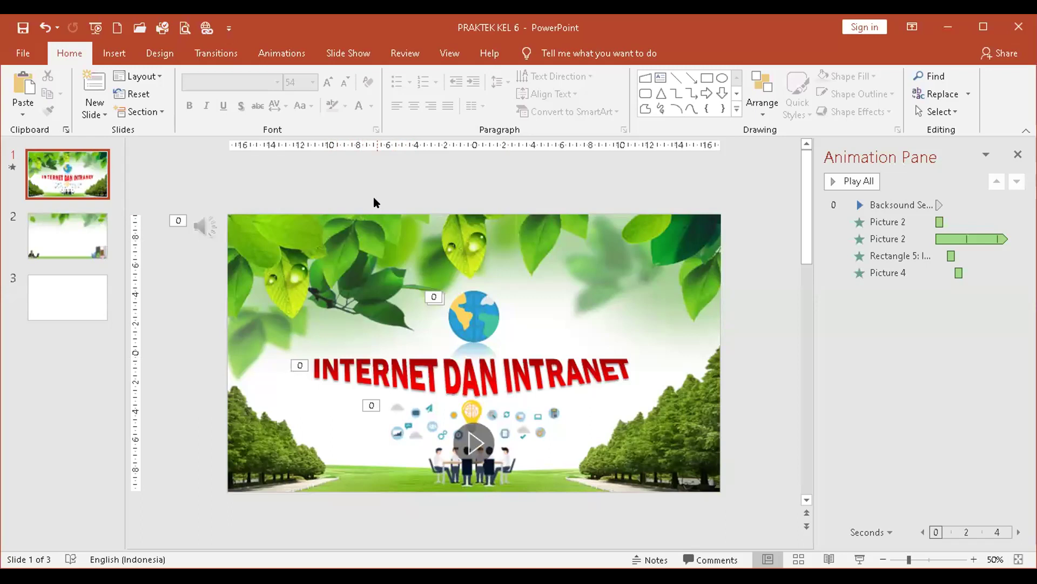
# Leave slide 1's background sound and bring up slide 2, the leafy office-and-city slide, for editing
pyautogui.click(204, 226)
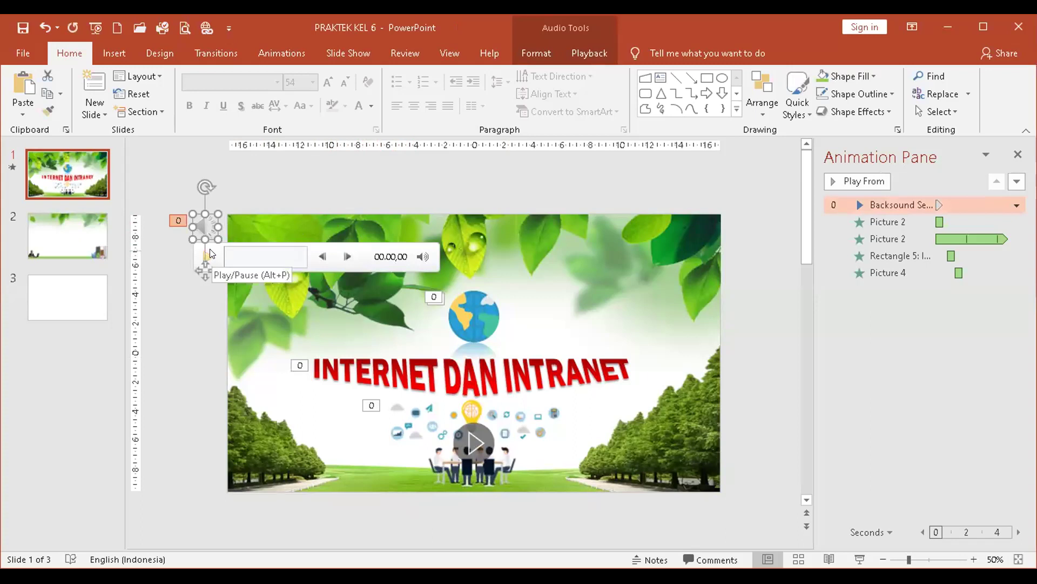
pyautogui.click(57, 233)
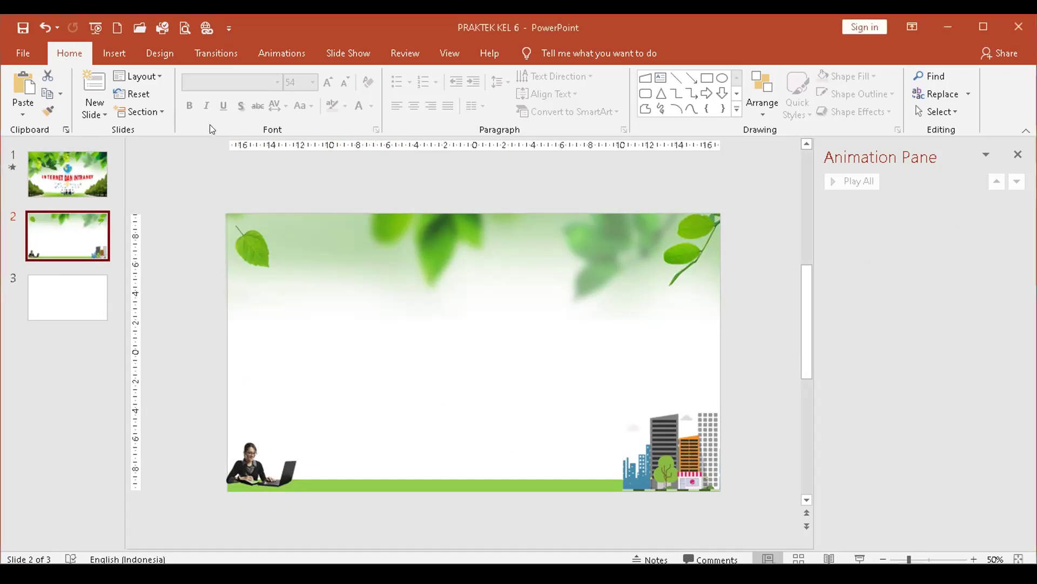
# Draw a blue Rectangle: Rounded Corners on slide 2 and lower it to the left-middle area
pyautogui.click(113, 51)
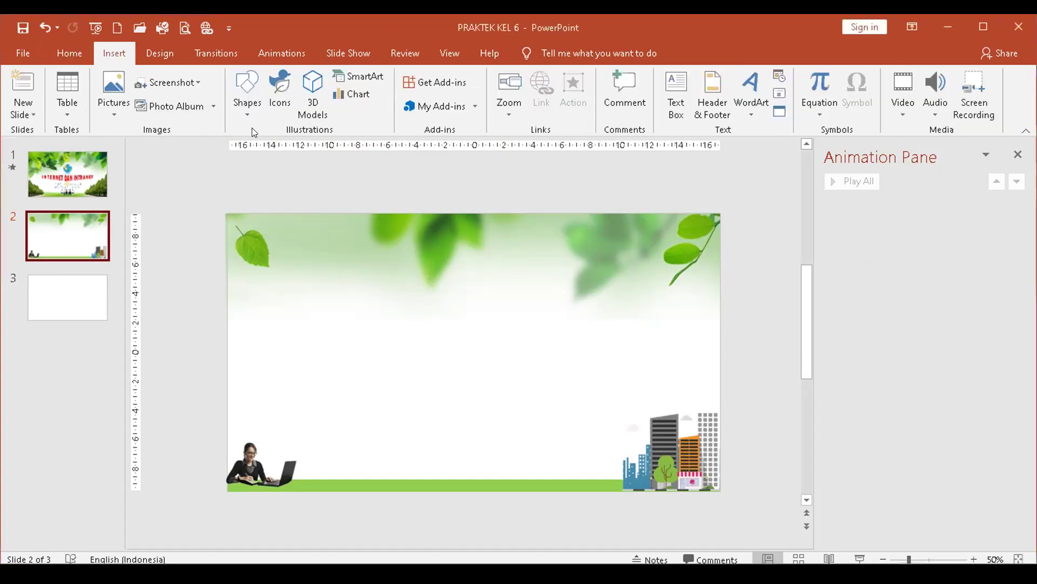
pyautogui.click(248, 103)
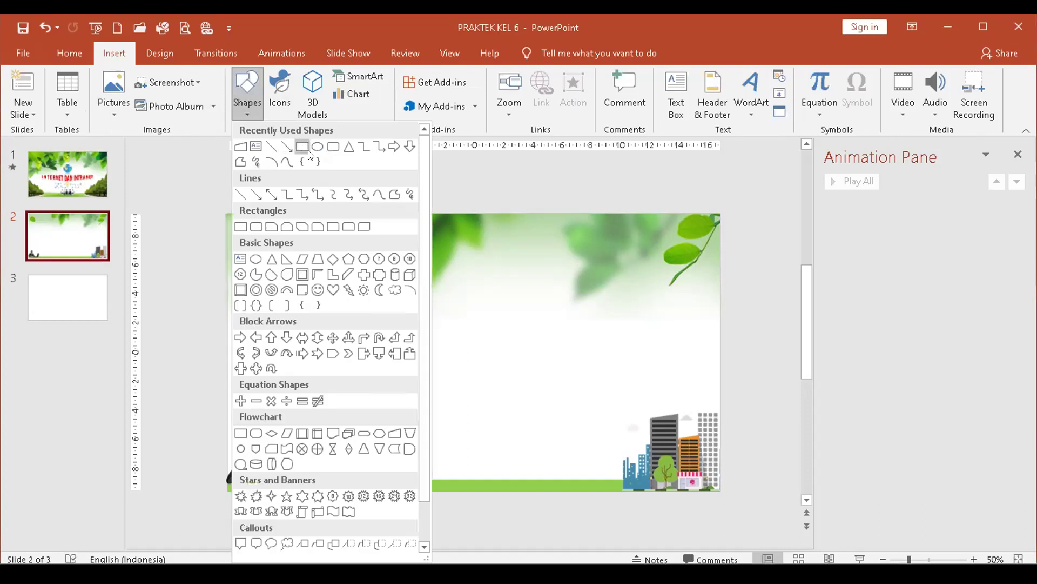
pyautogui.click(333, 146)
pyautogui.moveTo(295, 259); pyautogui.dragTo(407, 290)
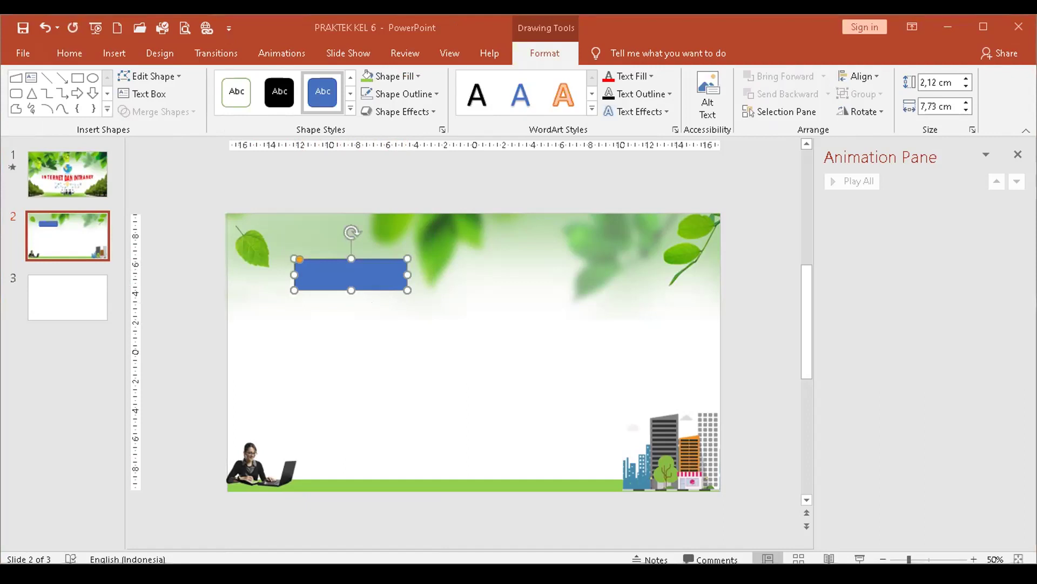
pyautogui.moveTo(317, 270); pyautogui.dragTo(318, 371)
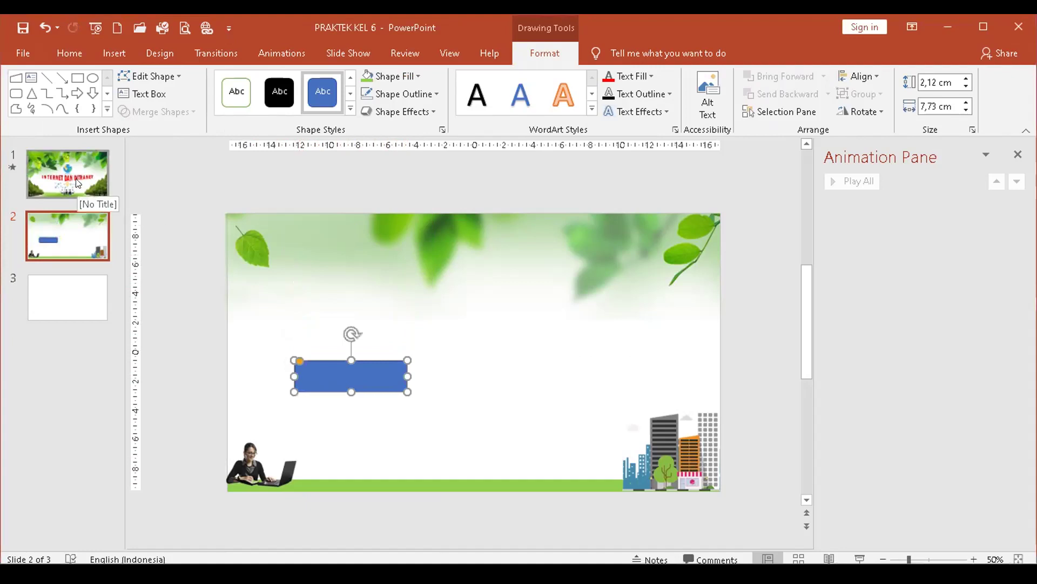
# Insert first-style WordArt reading PENGERTIAN and place it at the slide's top left
pyautogui.click(114, 53)
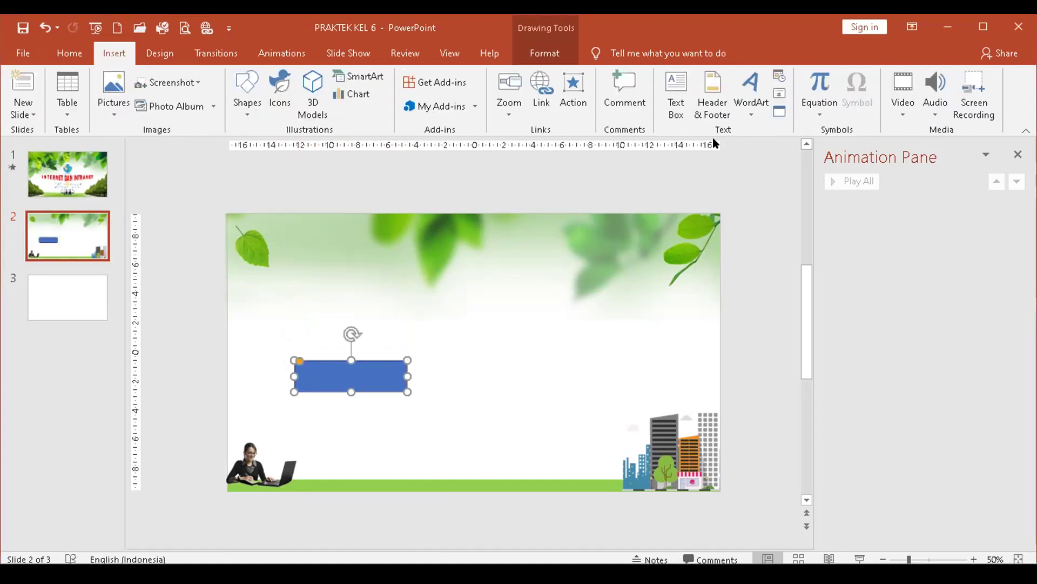
pyautogui.click(749, 86)
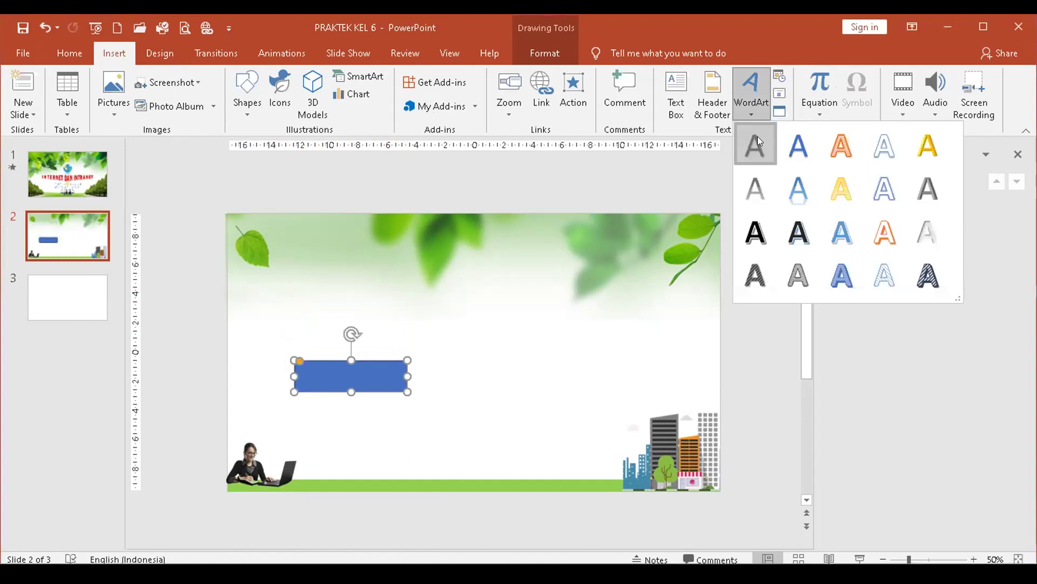
pyautogui.click(757, 138)
pyautogui.write('PE')
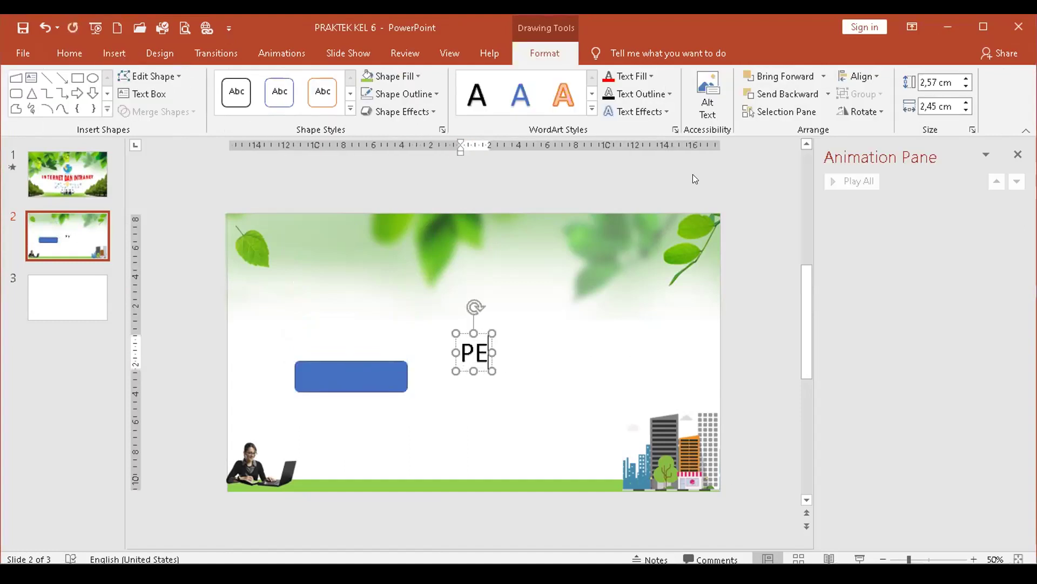
pyautogui.write('NGERTIAN')
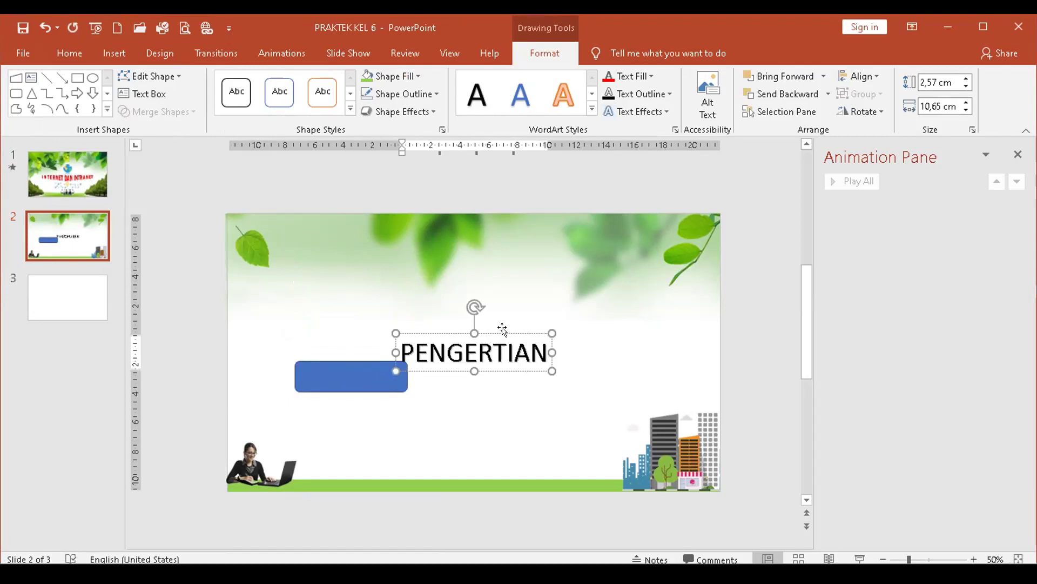
pyautogui.moveTo(503, 332); pyautogui.dragTo(374, 221)
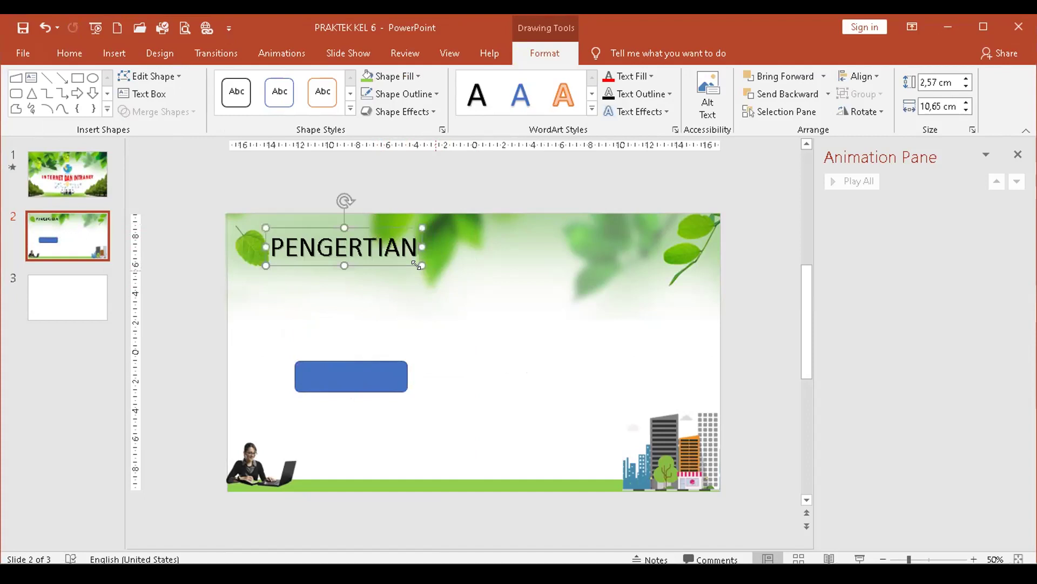
# Make PENGERTIAN bold, nudge it right, and move the blue rectangle up beneath it
pyautogui.click(75, 51)
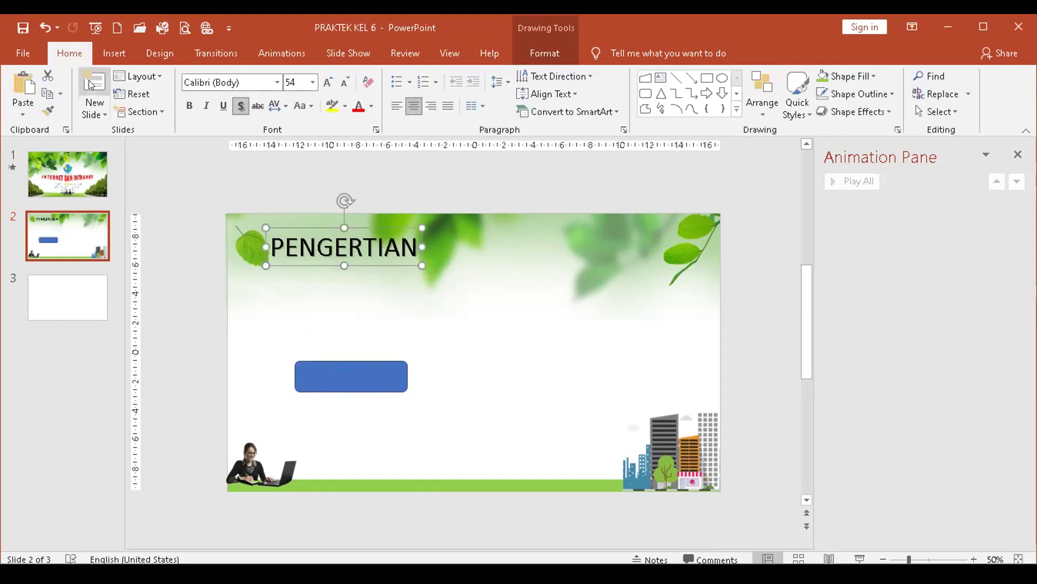
pyautogui.click(189, 105)
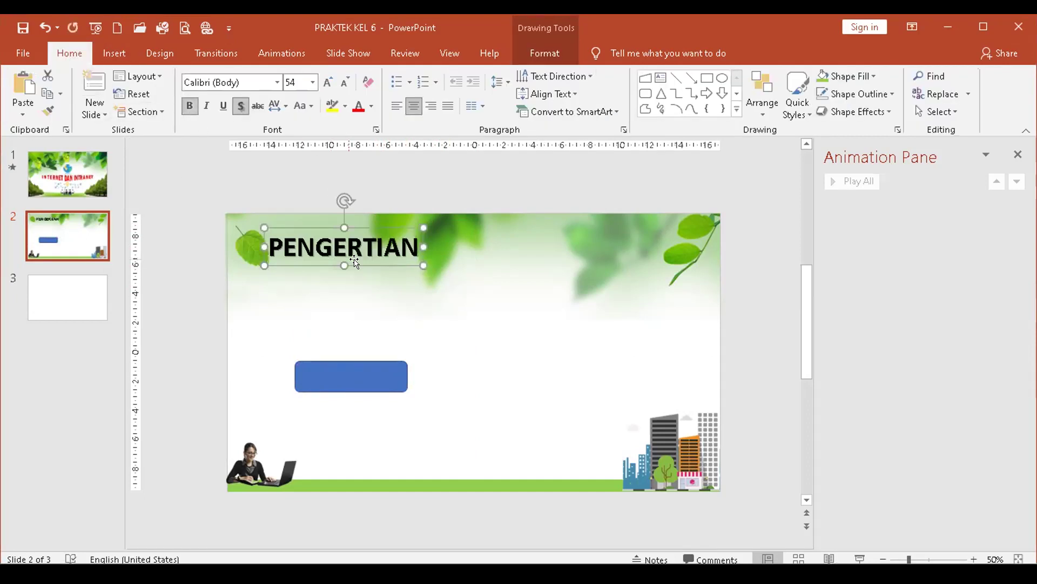
pyautogui.click(372, 277)
pyautogui.moveTo(346, 265); pyautogui.dragTo(353, 262)
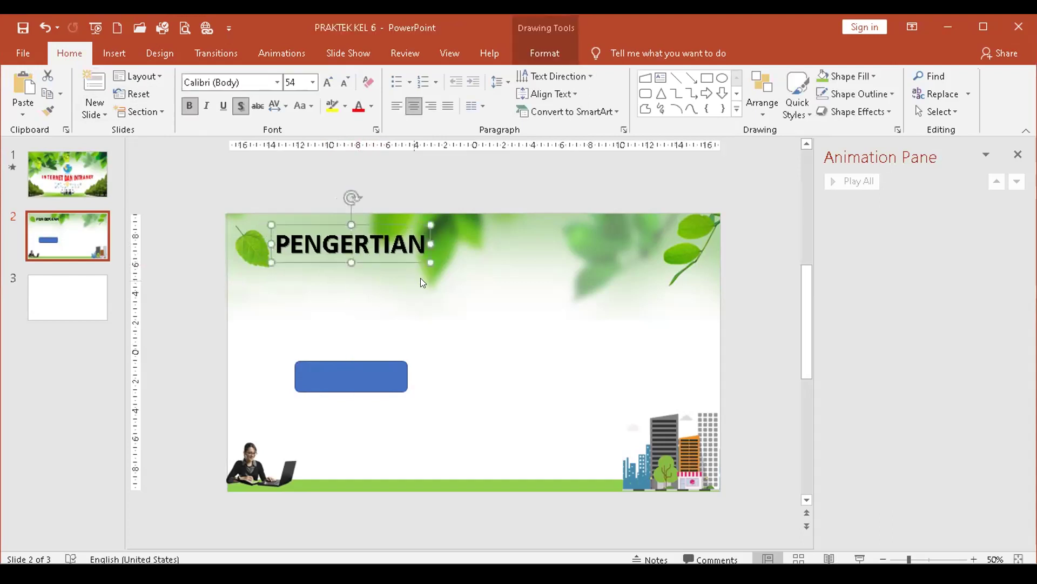
pyautogui.click(346, 316)
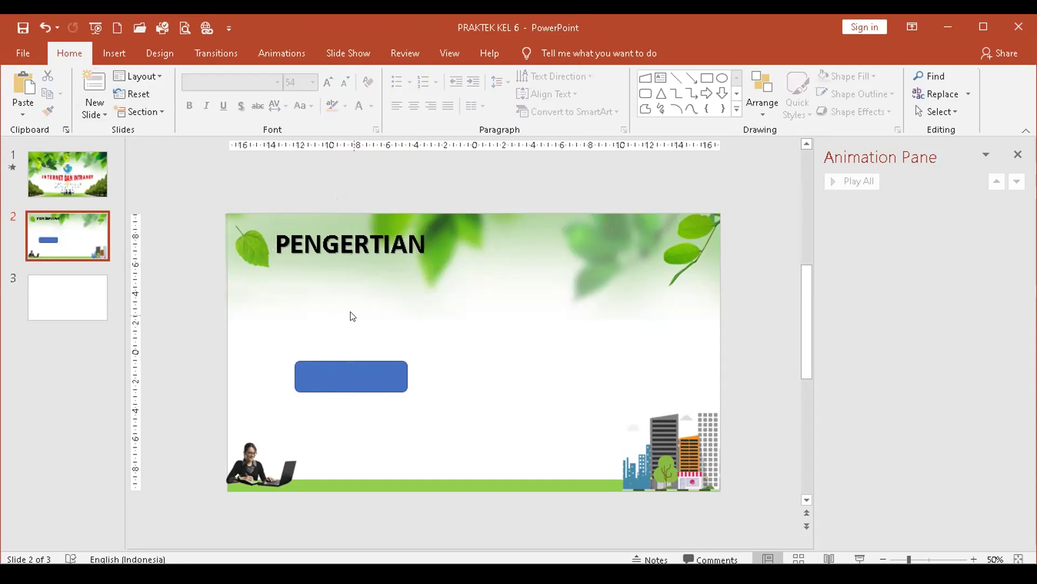
pyautogui.moveTo(351, 364)
pyautogui.mouseDown()
pyautogui.moveTo(342, 303)
pyautogui.moveTo(351, 280)
pyautogui.mouseUp()
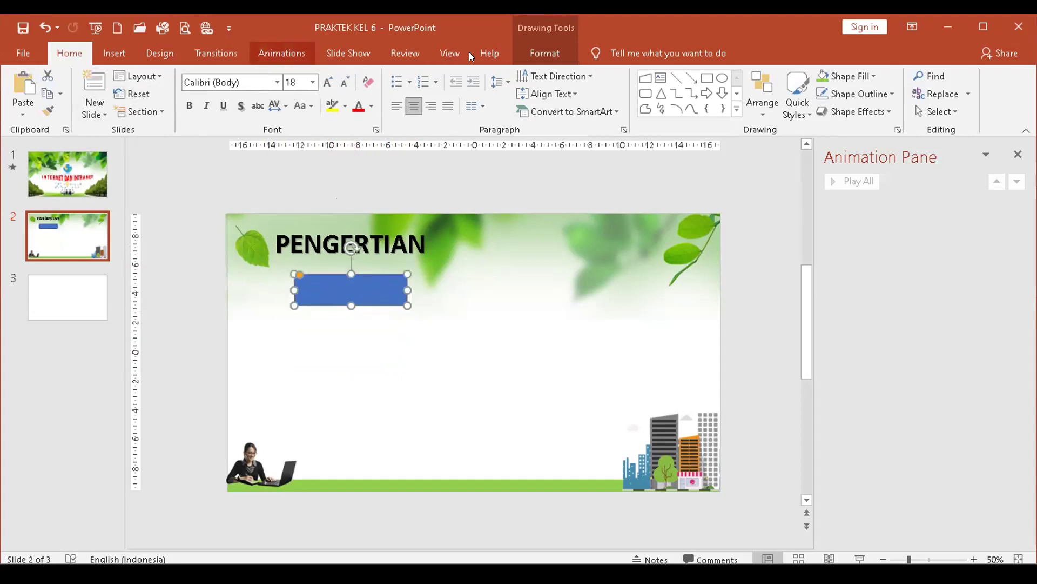
pyautogui.click(543, 52)
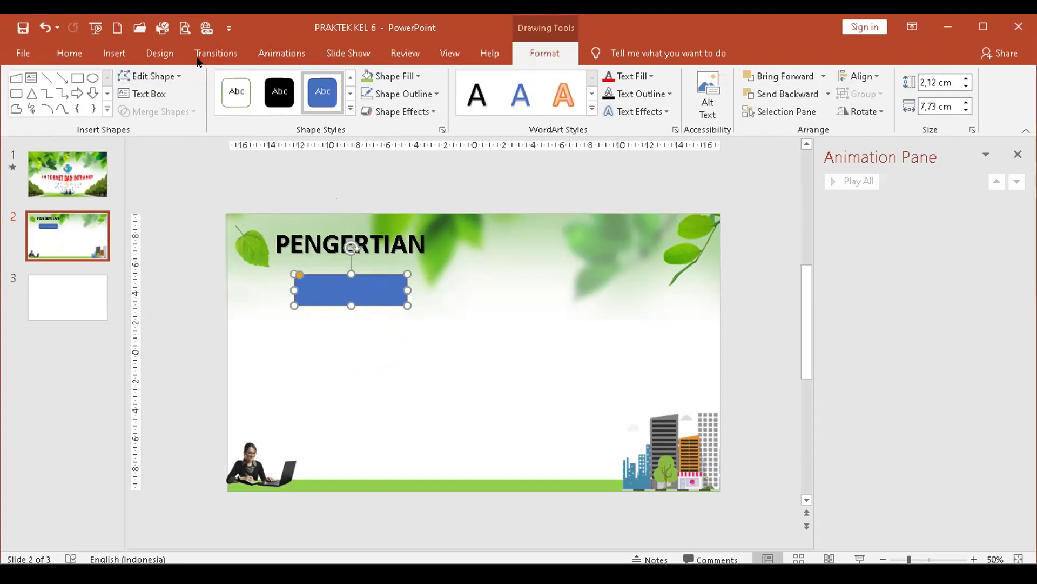
pyautogui.click(115, 52)
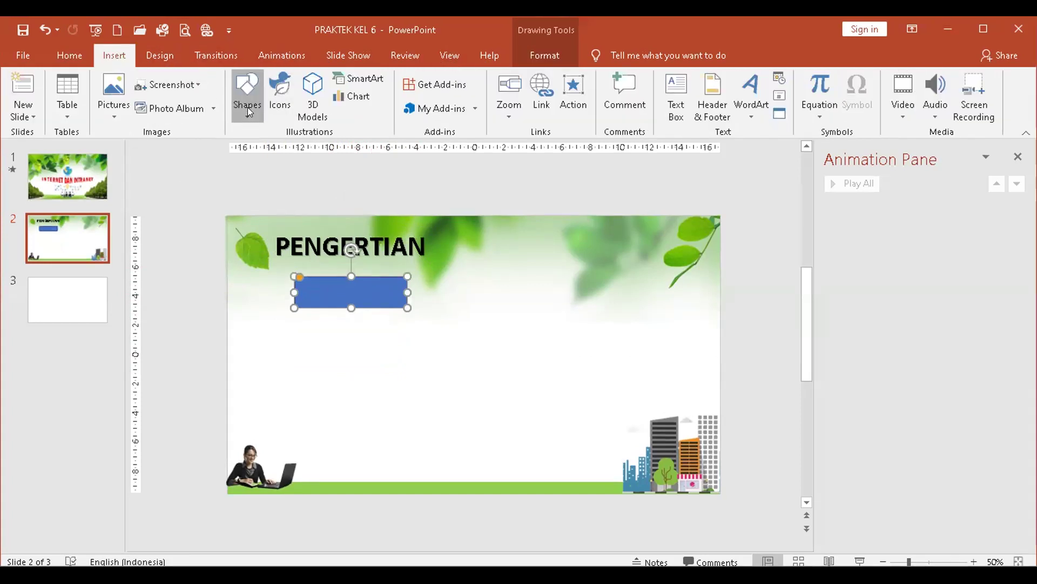
pyautogui.click(248, 107)
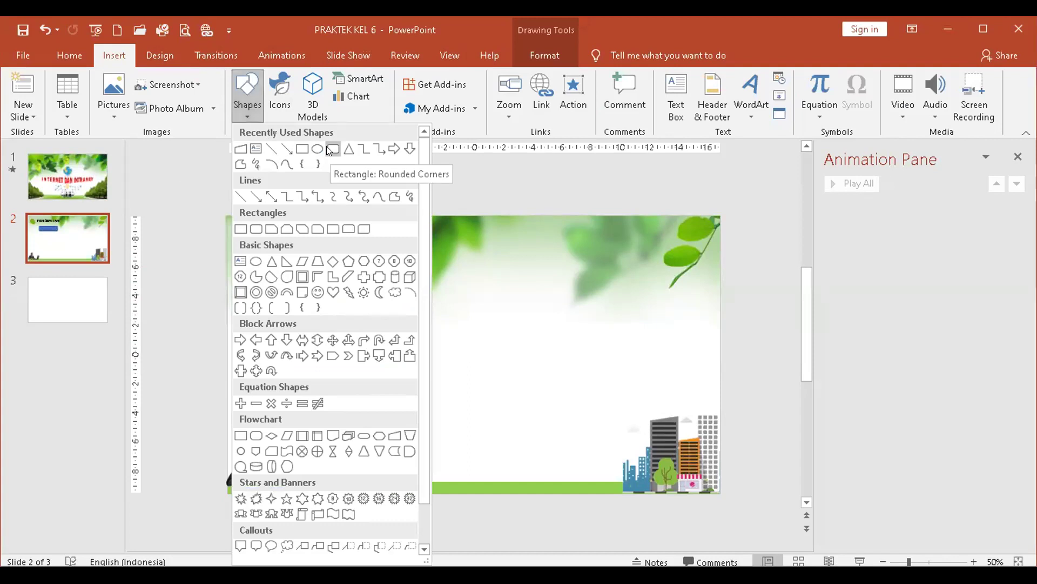
pyautogui.press('Escape')
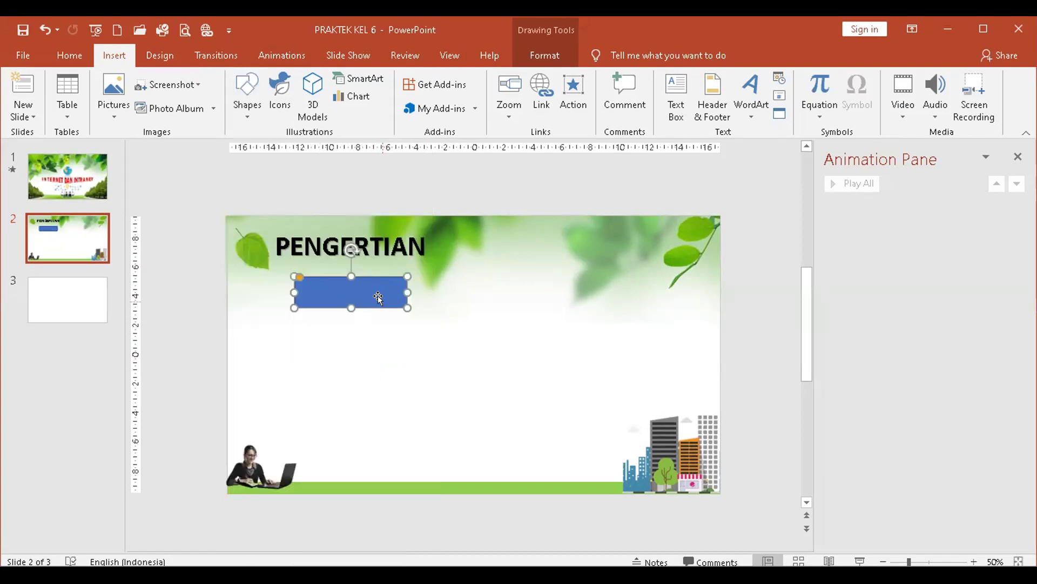
# Remove the rectangle's outline and fill it light blue
pyautogui.click(546, 55)
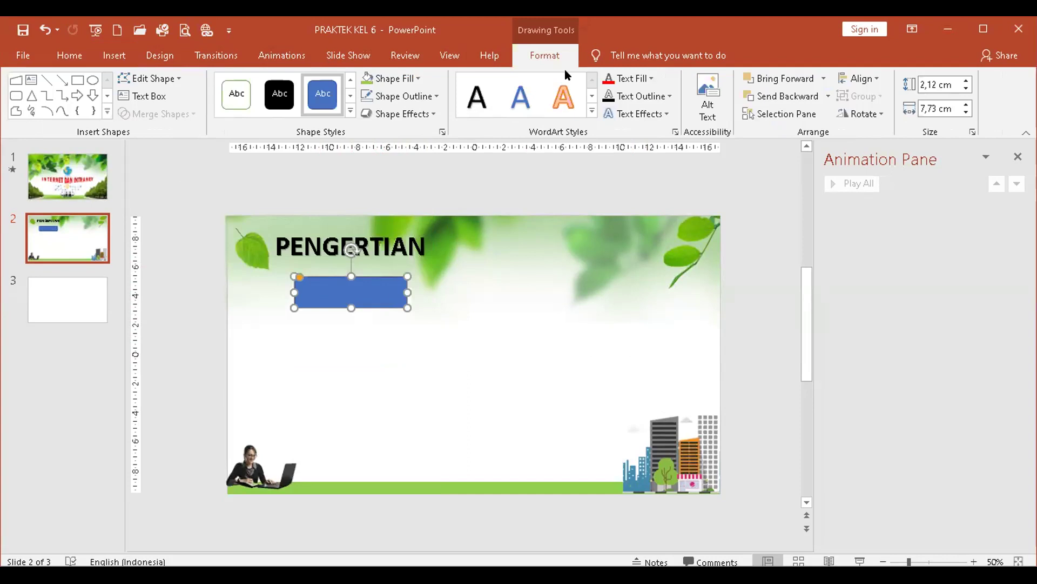
pyautogui.click(649, 79)
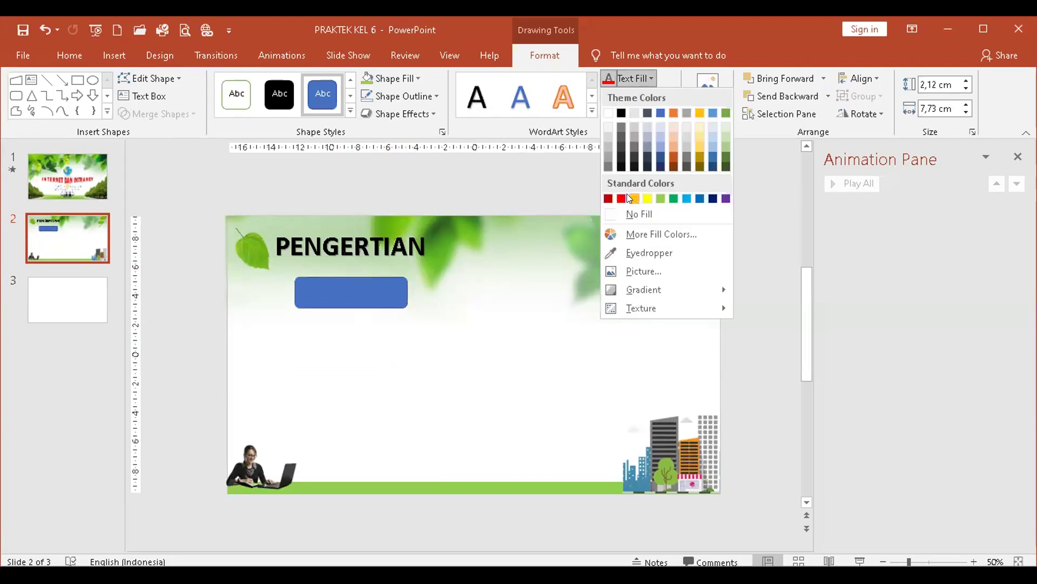
pyautogui.click(402, 78)
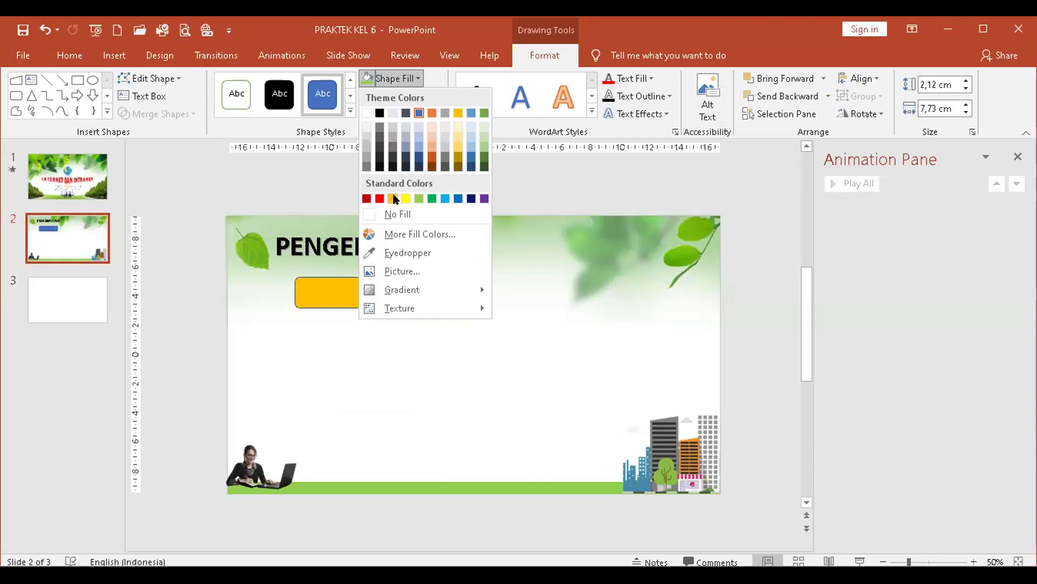
pyautogui.click(392, 199)
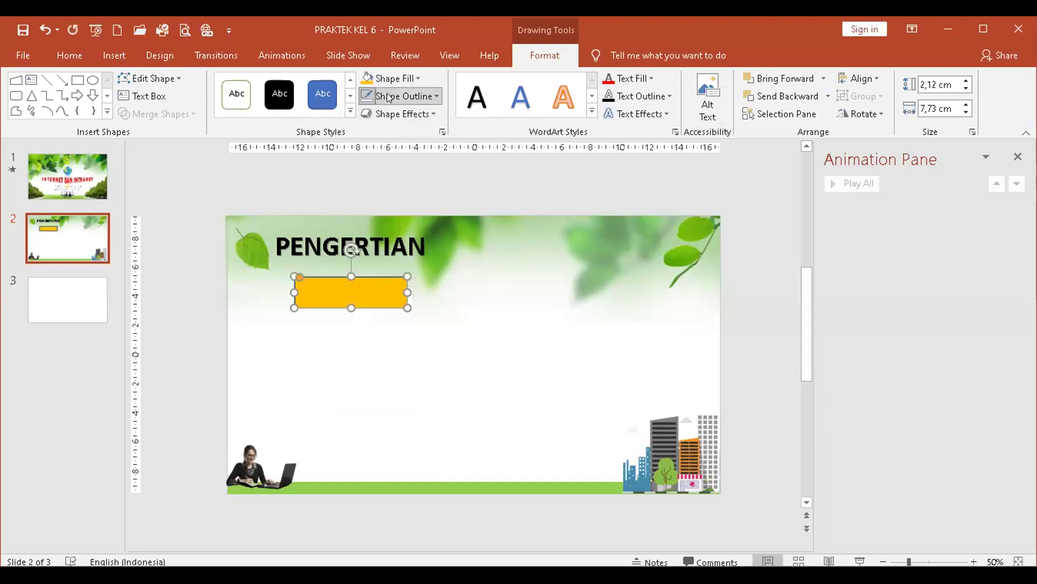
pyautogui.click(387, 93)
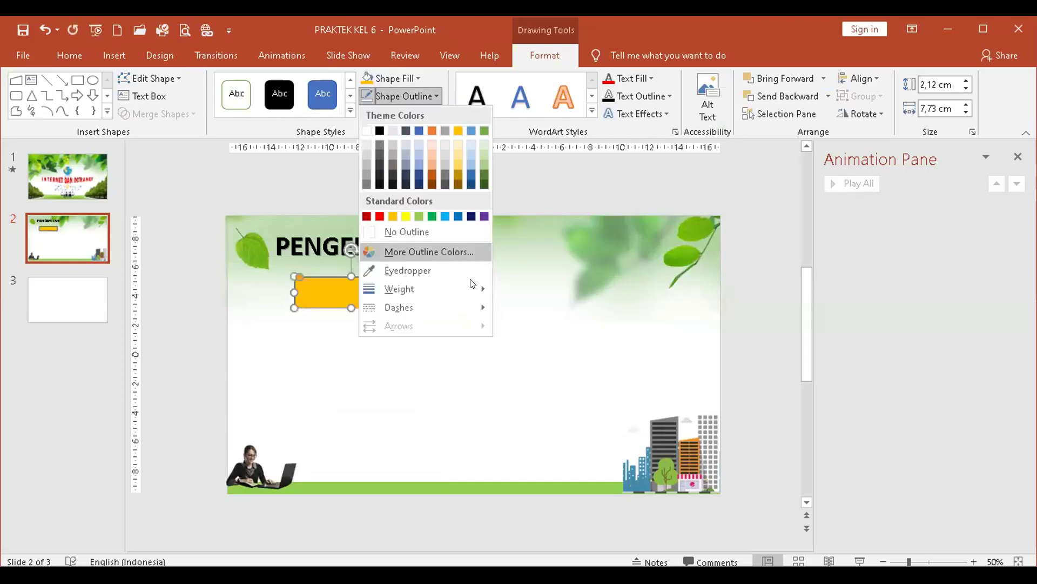
pyautogui.click(423, 231)
pyautogui.click(398, 71)
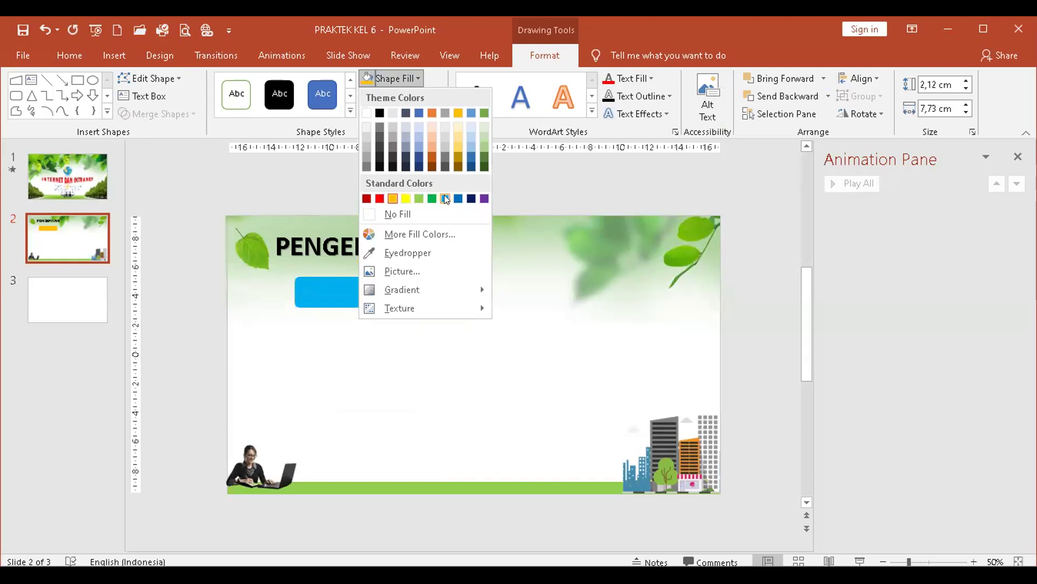
pyautogui.click(445, 198)
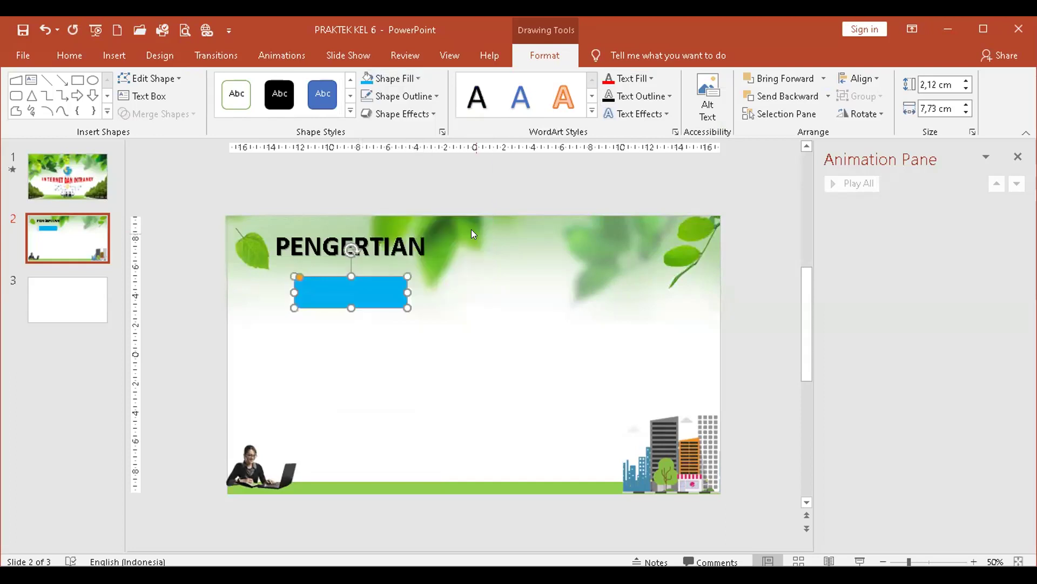
# Apply the Preset 4 shape effect to give the button a beveled, shadowed finish
pyautogui.click(409, 79)
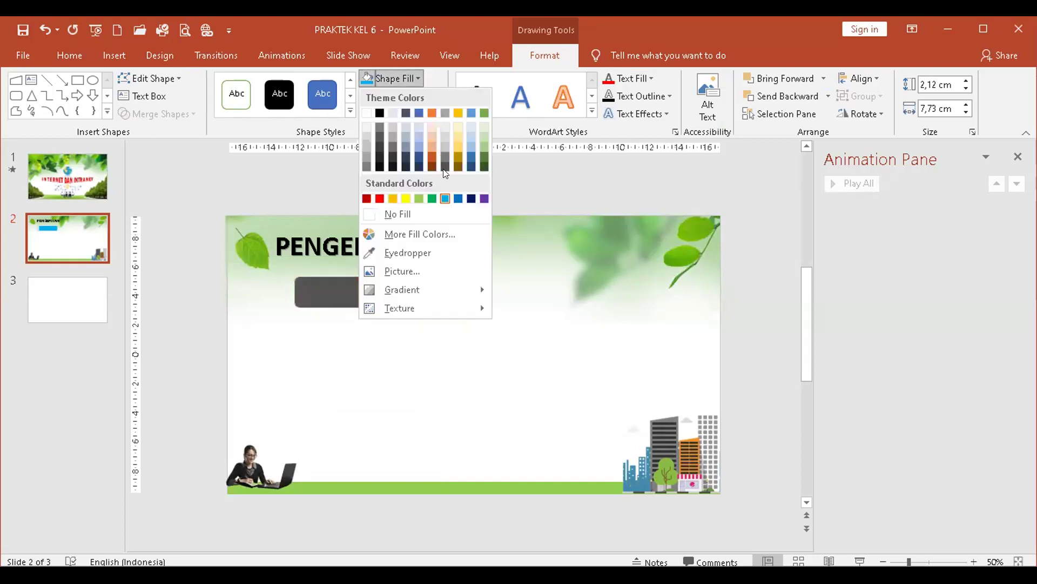
pyautogui.click(398, 78)
pyautogui.click(397, 112)
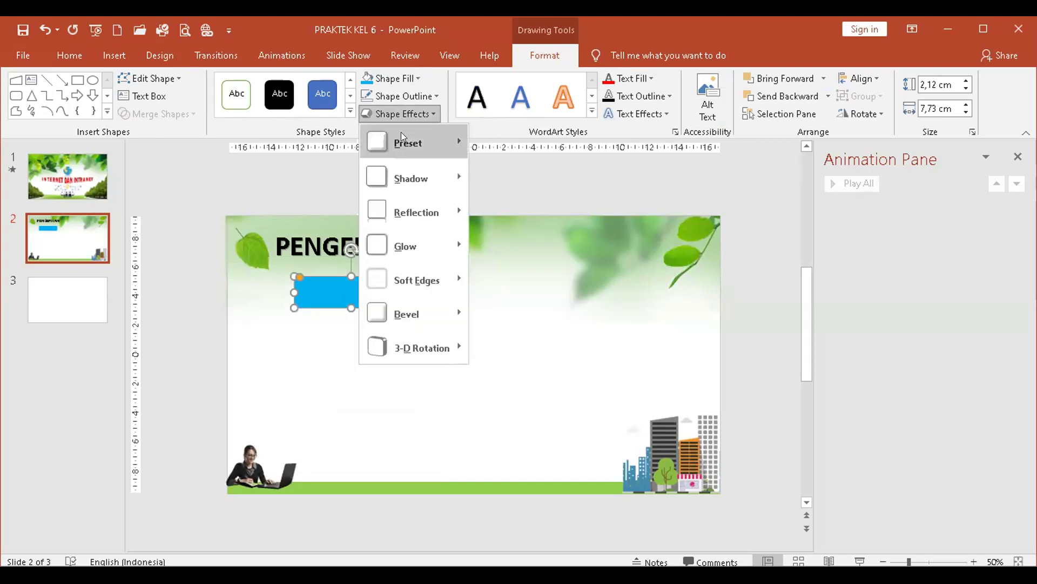
pyautogui.moveTo(404, 141)
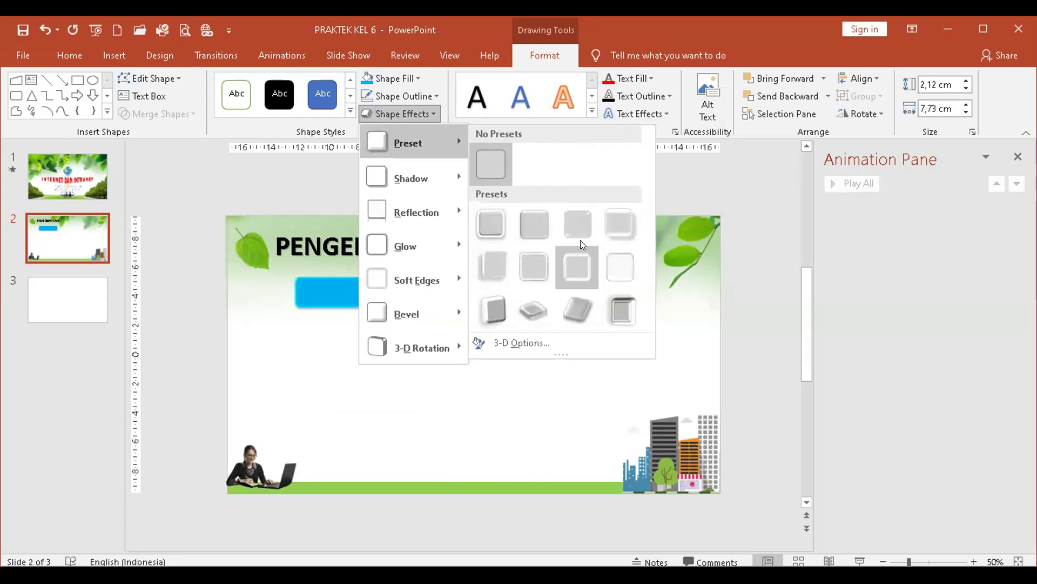
pyautogui.click(617, 222)
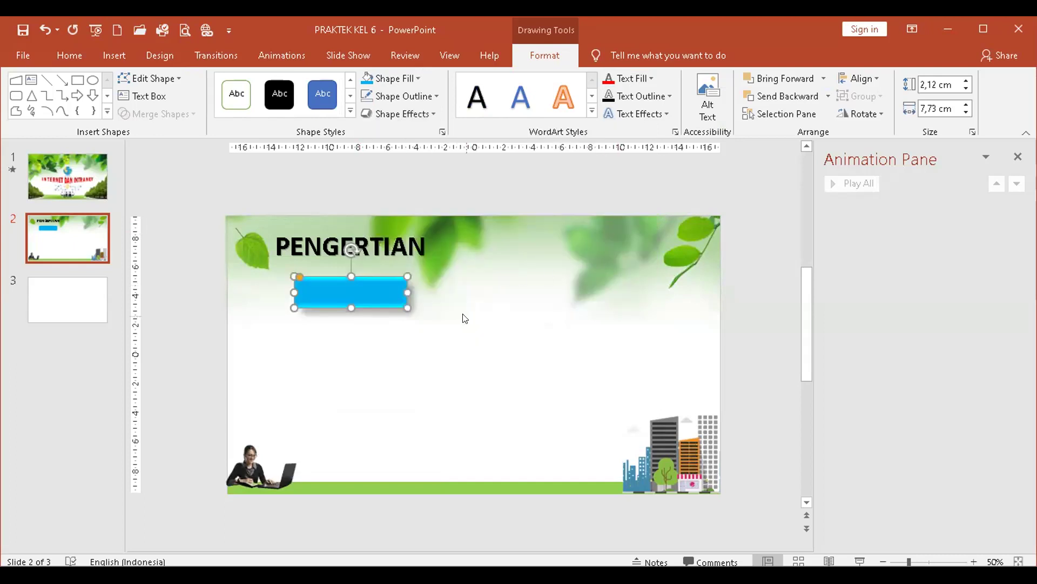
# Type APA ITU INTERNET into the blue button
pyautogui.write('APA')
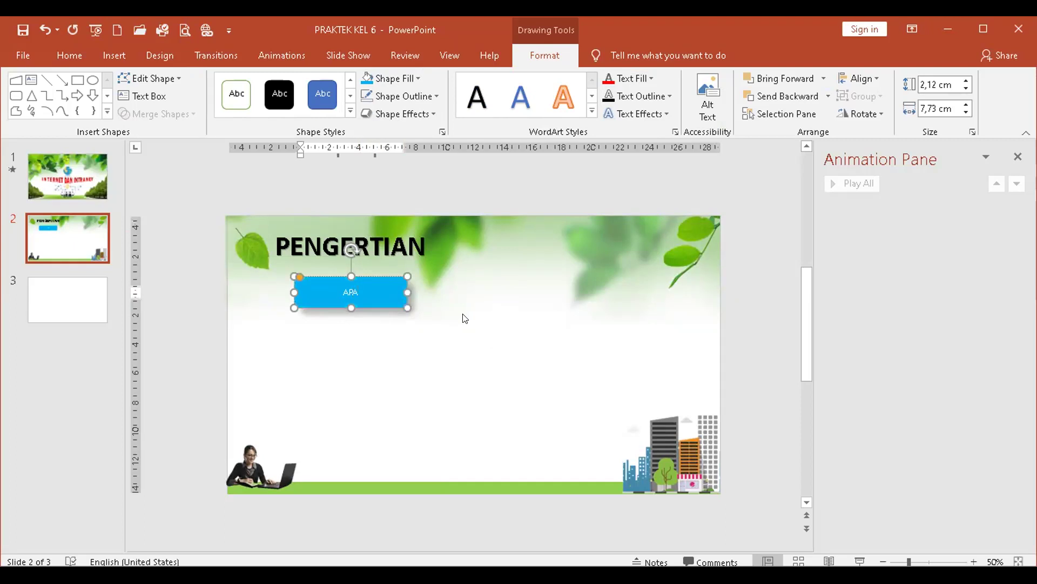
pyautogui.press('BackSpace')
pyautogui.write('A ITU INTERNET')
pyautogui.press('Escape')
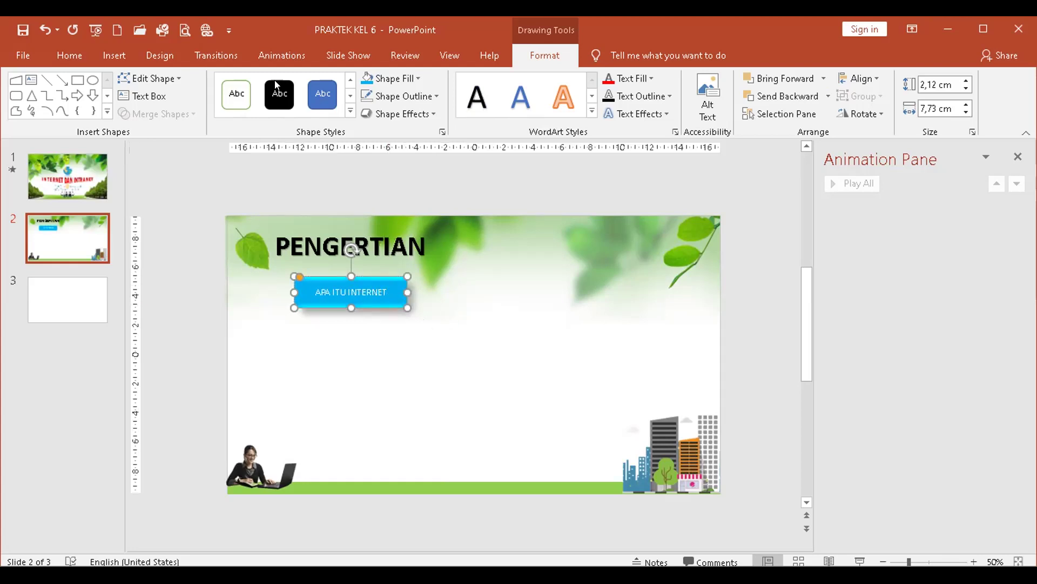
# Enlarge the button text to 24 point and shift the button slightly left
pyautogui.click(63, 57)
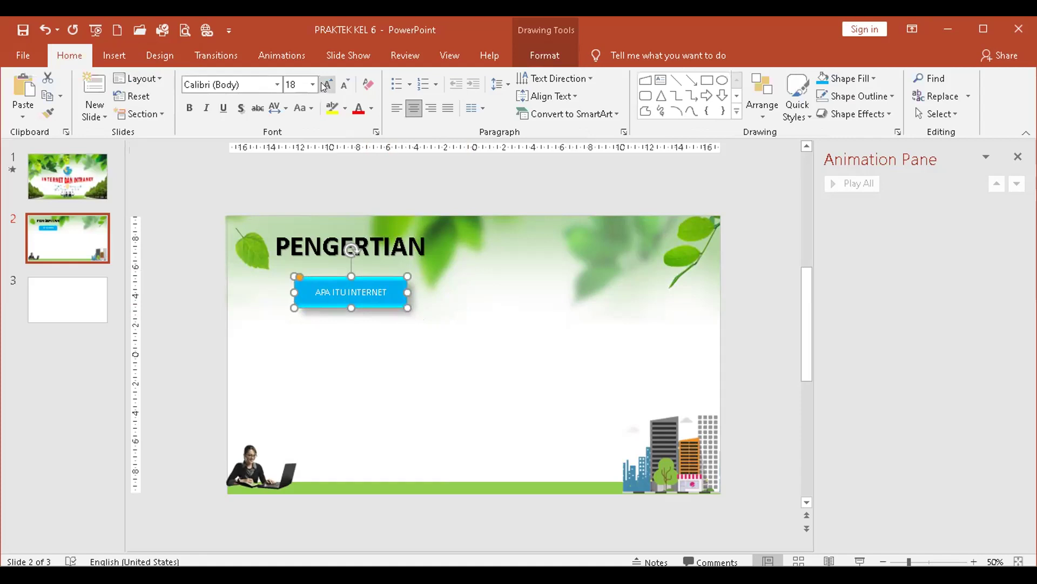
pyautogui.click(327, 84)
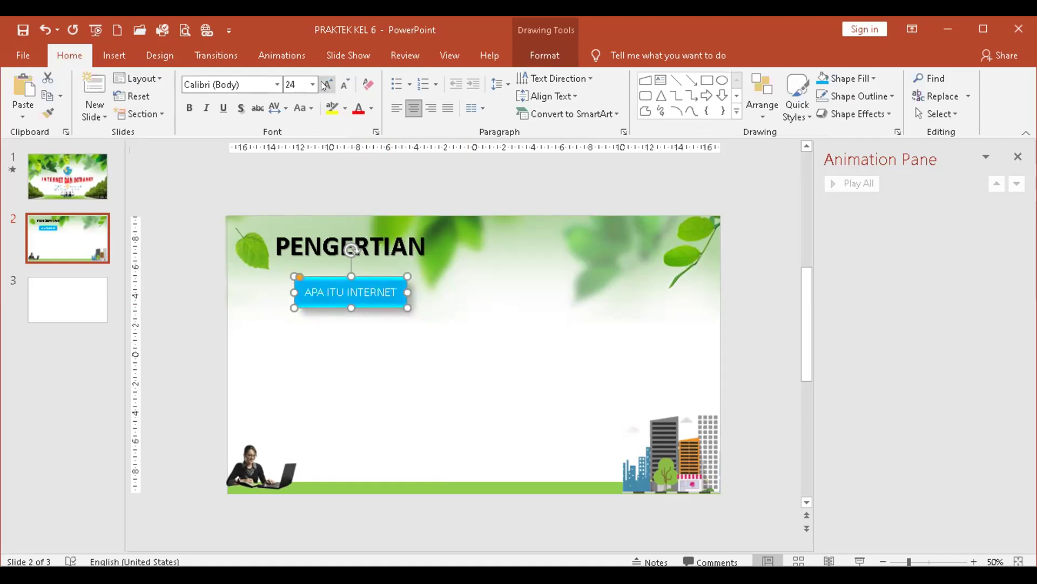
pyautogui.click(371, 315)
pyautogui.click(377, 298)
pyautogui.moveTo(401, 292); pyautogui.dragTo(365, 306)
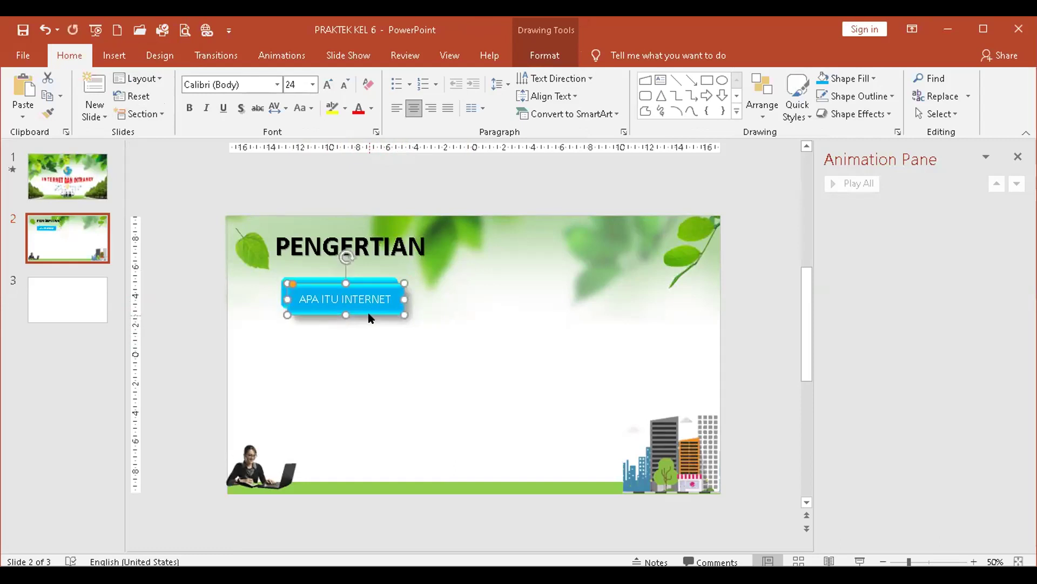
# Copy the button to the right side and relabel the copy APA ITU INTRANET
pyautogui.keyDown('ctrl'); pyautogui.moveTo(370, 302); pyautogui.dragTo(609, 299); pyautogui.keyUp('ctrl')
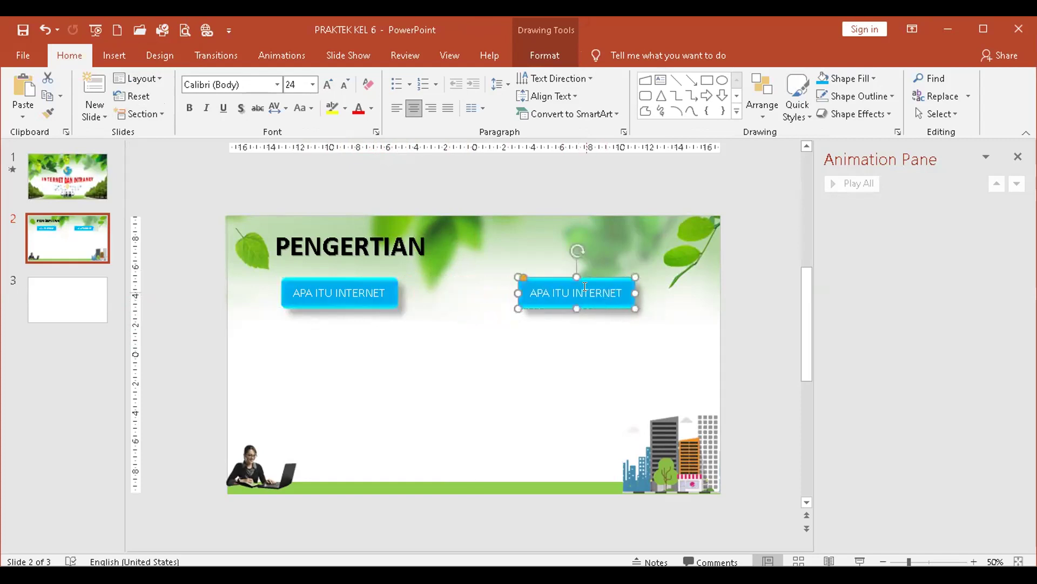
pyautogui.click(603, 292)
pyautogui.press('BackSpace')
pyautogui.press('BackSpace')
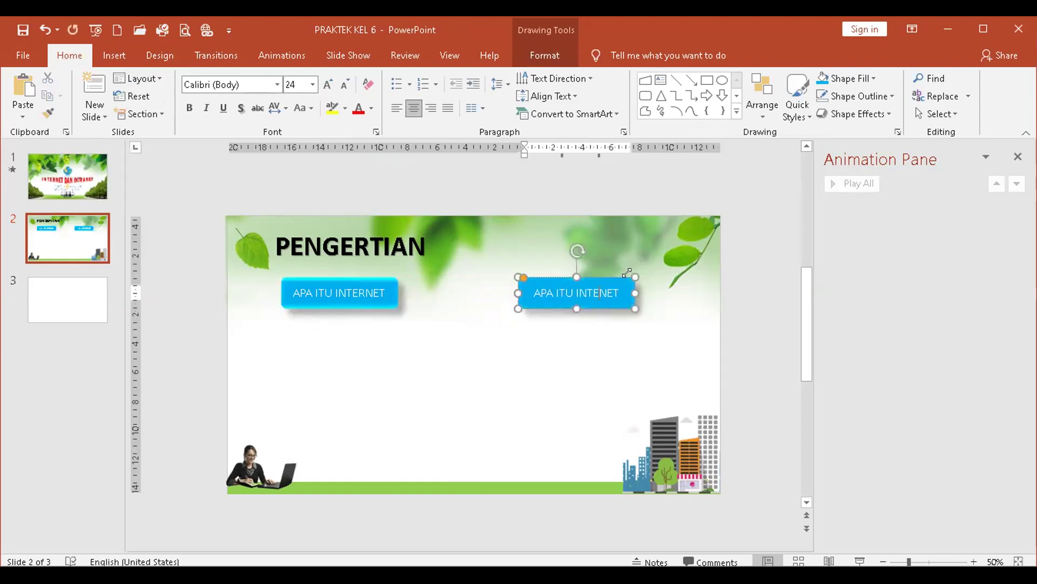
pyautogui.write('RA')
pyautogui.click(565, 361)
pyautogui.click(550, 297)
# Fill the APA ITU INTRANET button with a darker gold theme colour
pyautogui.click(543, 56)
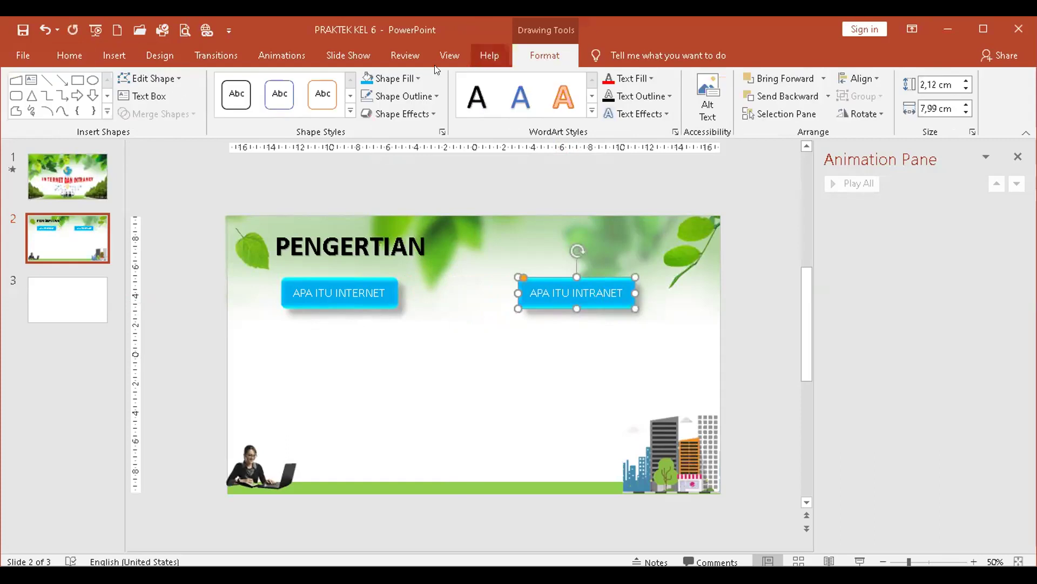
pyautogui.click(393, 78)
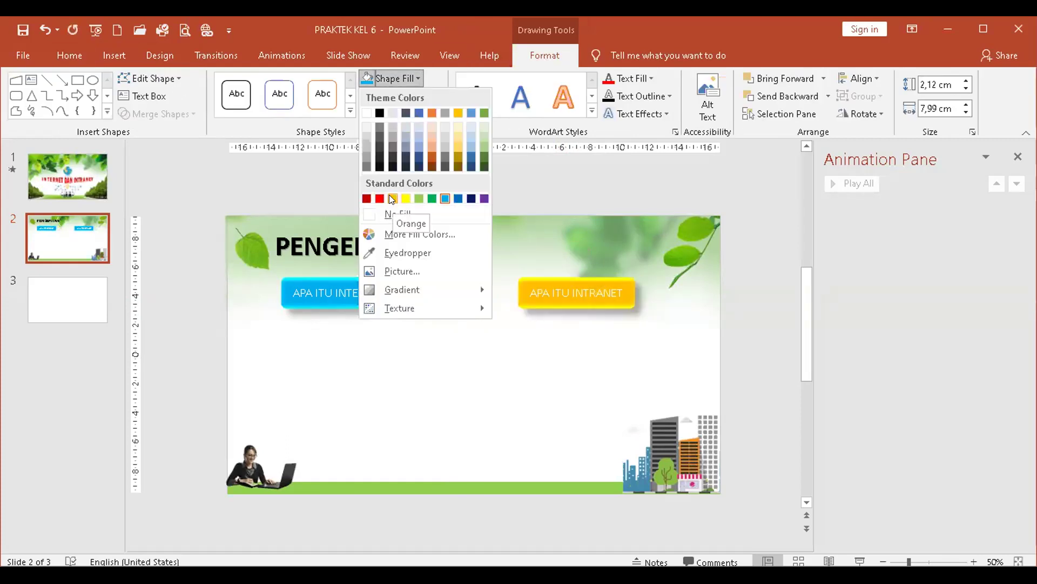
pyautogui.click(393, 199)
pyautogui.click(467, 365)
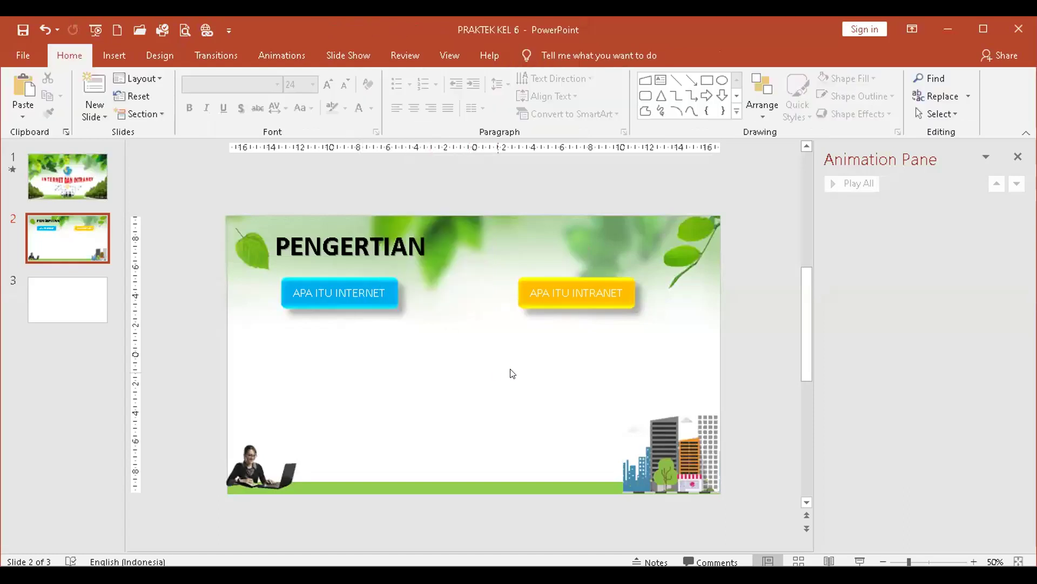
pyautogui.click(539, 301)
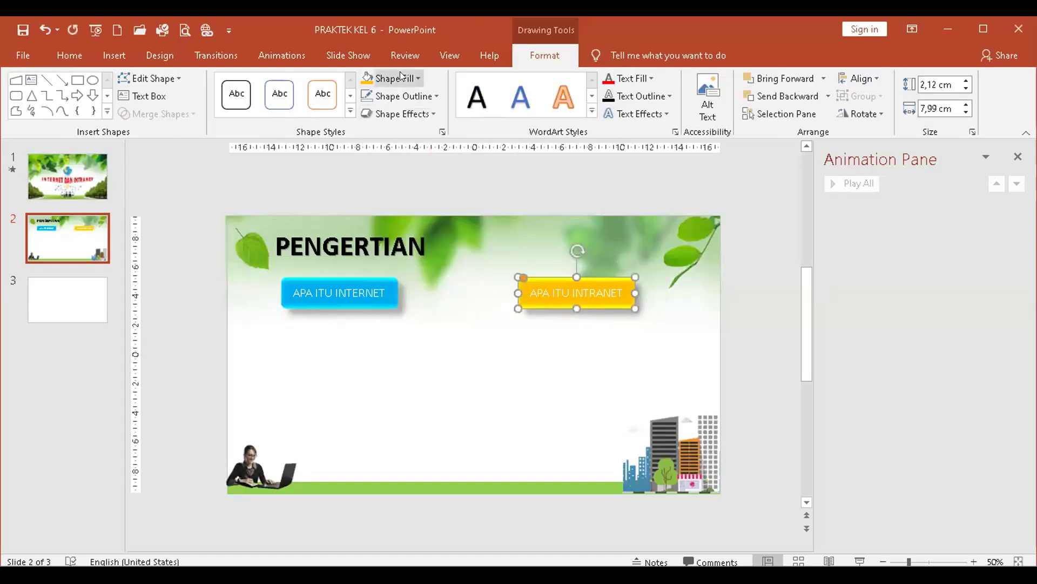
pyautogui.click(417, 78)
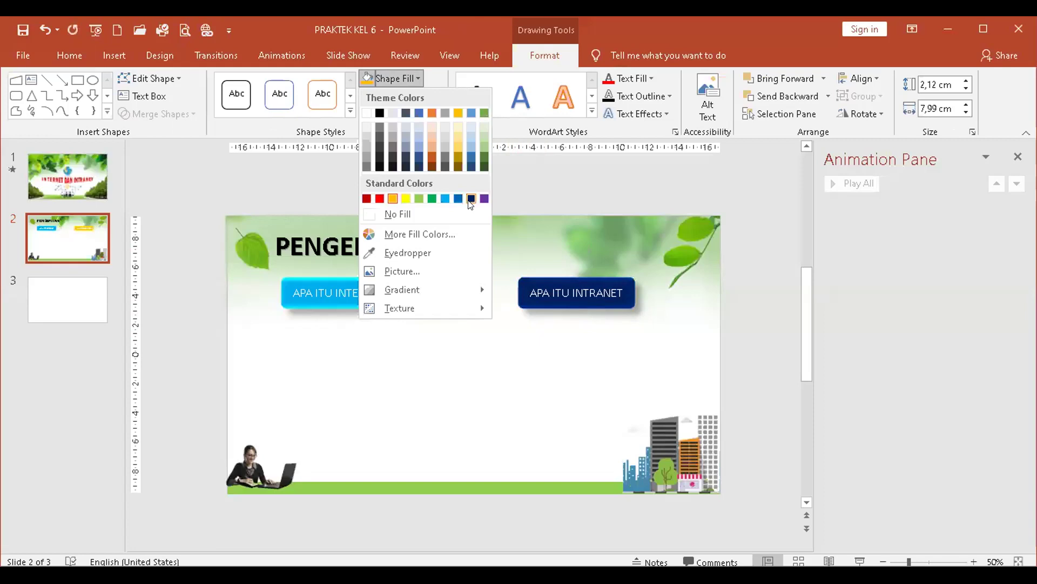
pyautogui.click(457, 156)
pyautogui.click(496, 311)
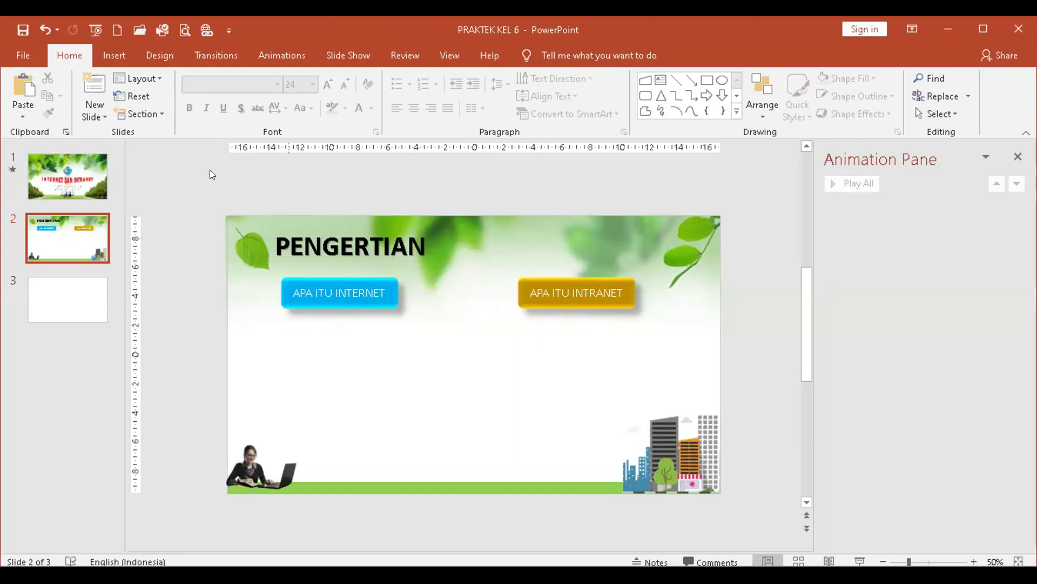
pyautogui.click(114, 55)
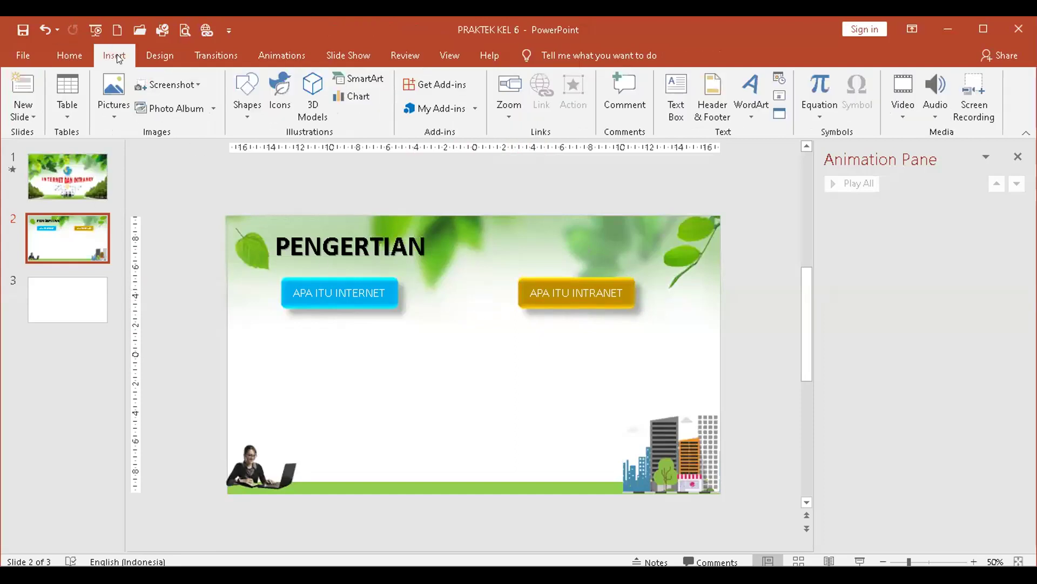
# Insert the 4. ANIMASI picture from the ANIMASI folder, shrink it to about 6,14 cm, and place it below APA ITU INTERNET
pyautogui.click(116, 88)
pyautogui.click(141, 153)
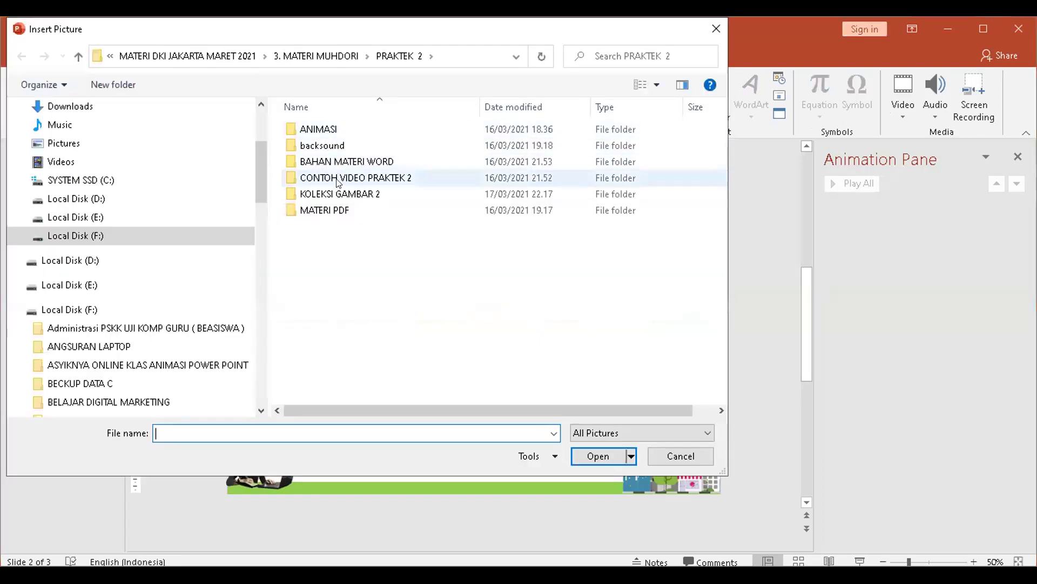
pyautogui.click(328, 131)
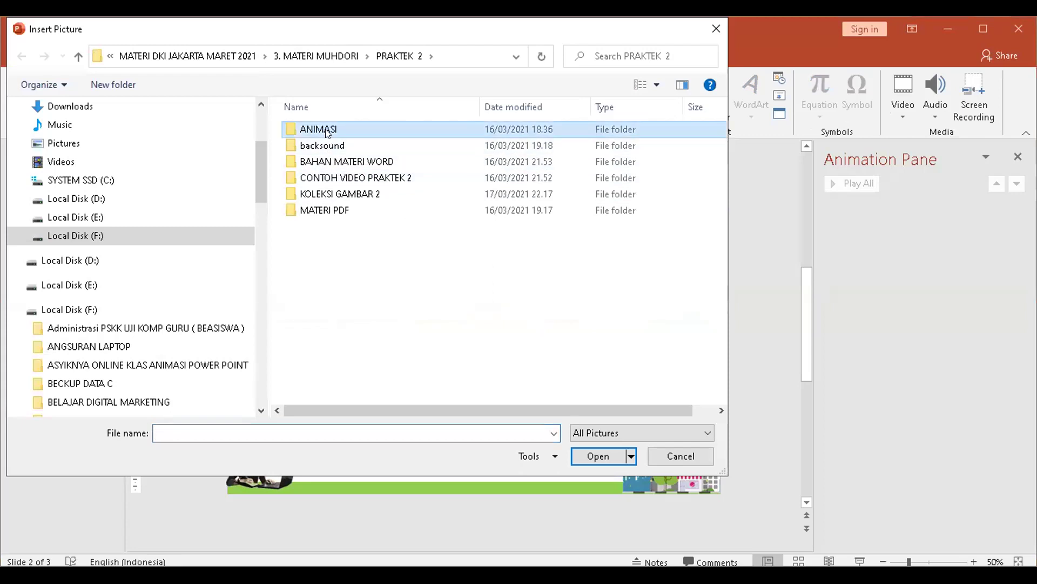
pyautogui.doubleClick(328, 131)
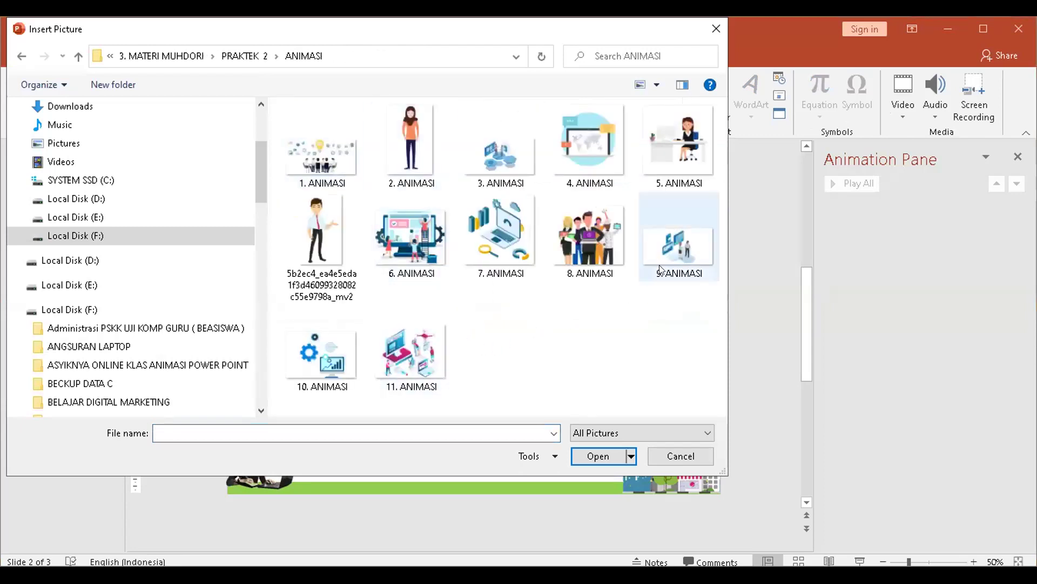
pyautogui.click(579, 149)
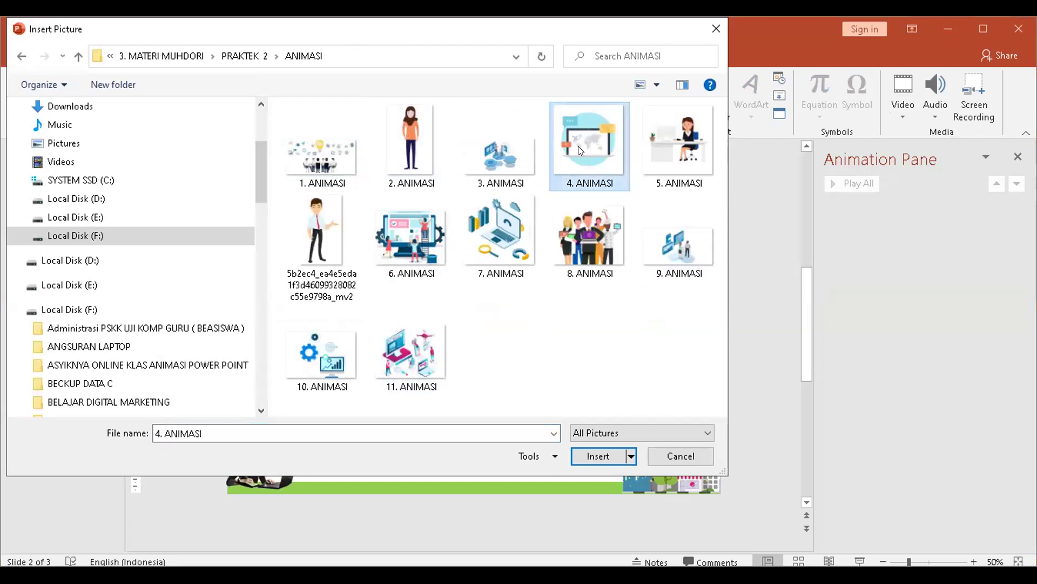
pyautogui.doubleClick(578, 146)
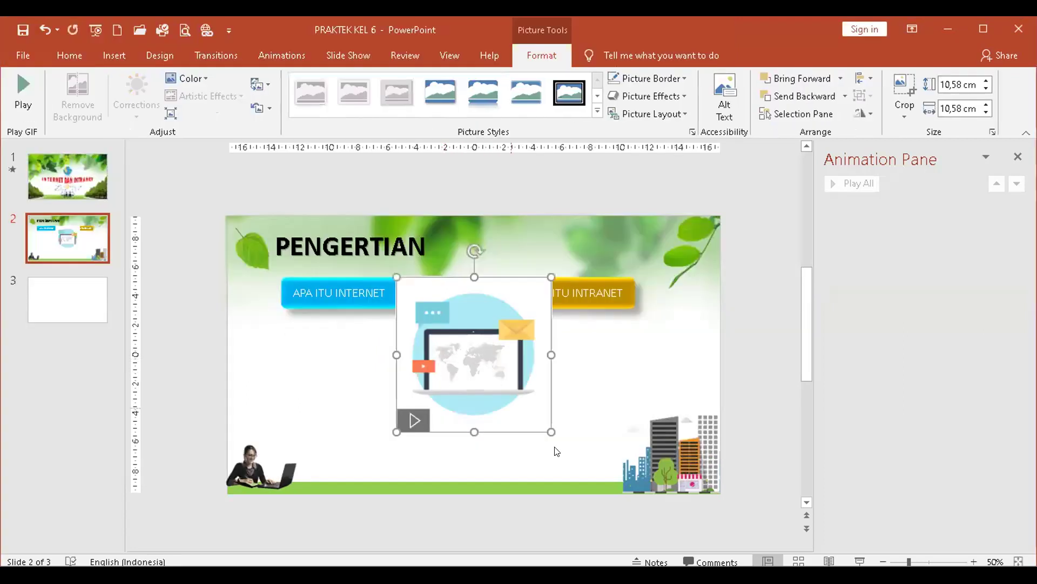
pyautogui.moveTo(548, 430); pyautogui.dragTo(484, 365)
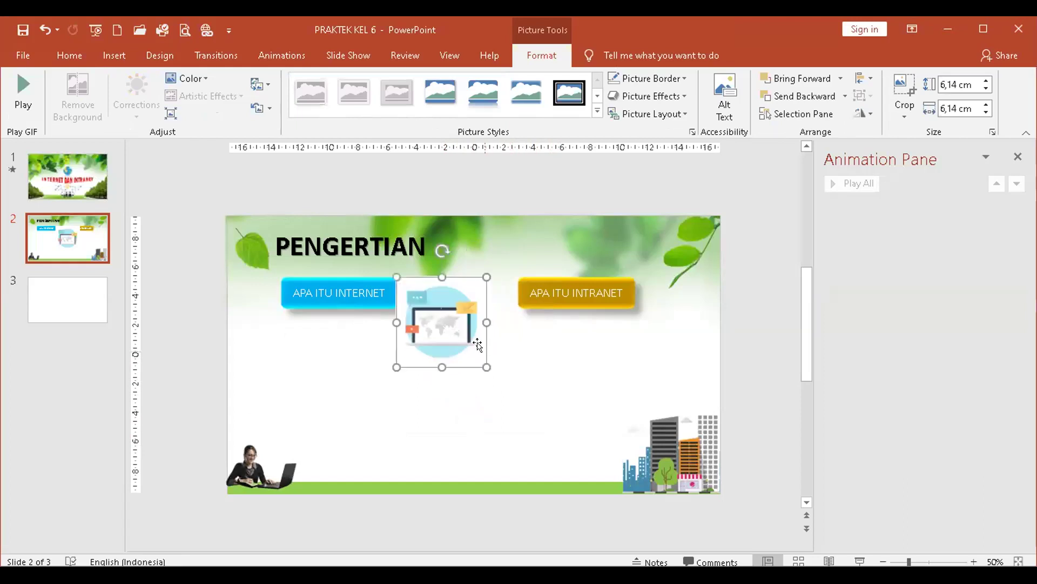
pyautogui.moveTo(449, 329); pyautogui.dragTo(357, 368)
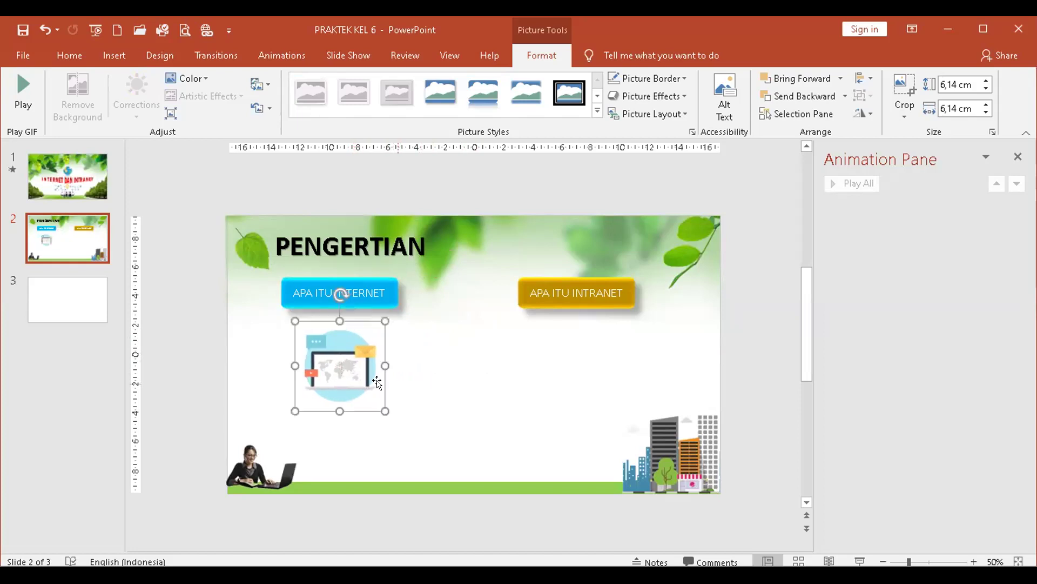
# Make the laptop picture's background transparent and realign it under the INTERNET button
pyautogui.click(187, 79)
pyautogui.click(210, 287)
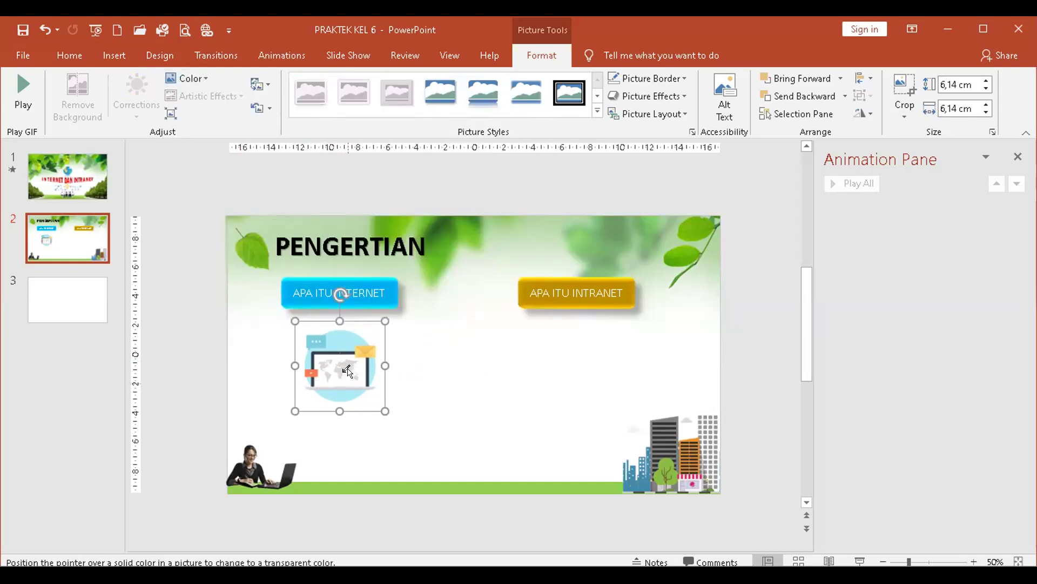
pyautogui.click(366, 326)
pyautogui.click(424, 397)
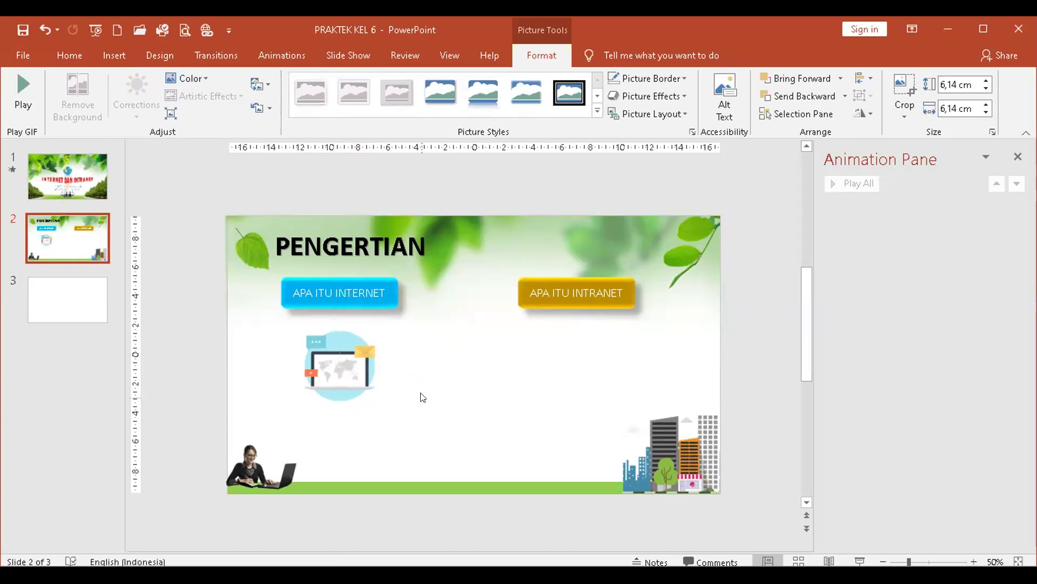
pyautogui.moveTo(345, 371)
pyautogui.mouseDown()
pyautogui.moveTo(344, 289)
pyautogui.moveTo(502, 245)
pyautogui.moveTo(344, 371)
pyautogui.mouseUp()
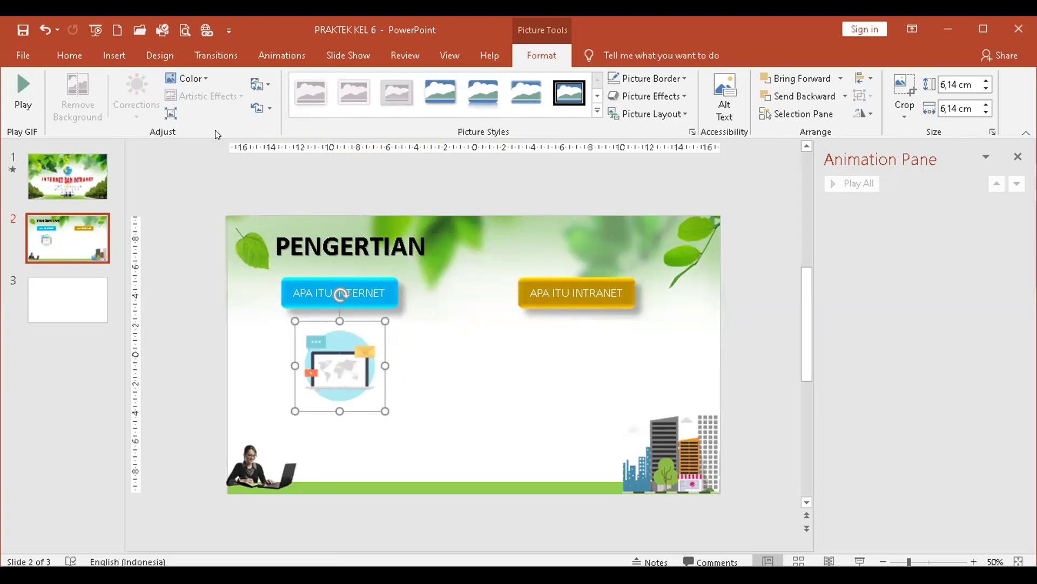
pyautogui.click(115, 57)
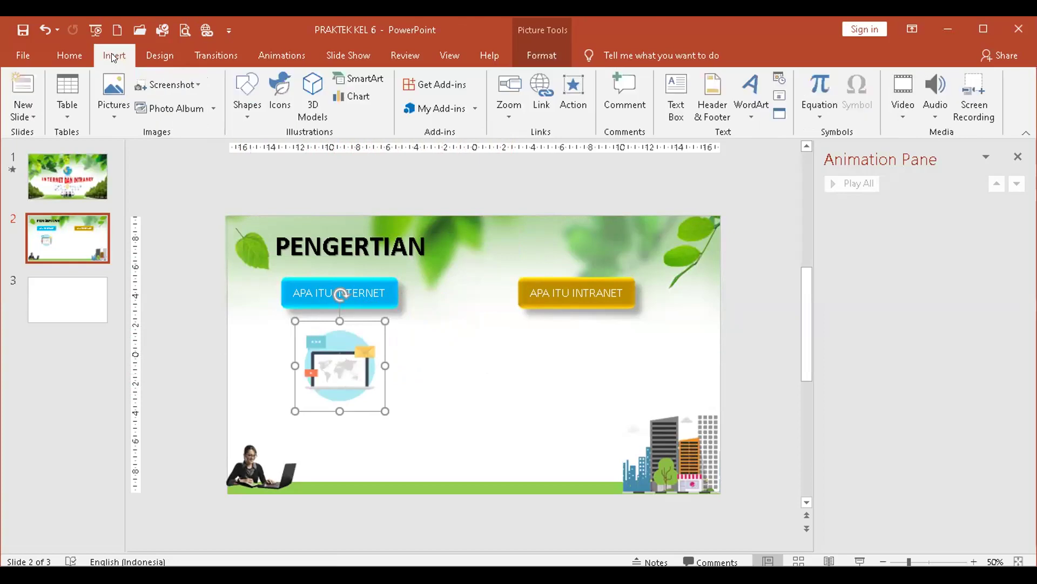
# Insert the 3. ANIMASI animated picture and shrink it from full-slide size
pyautogui.click(130, 151)
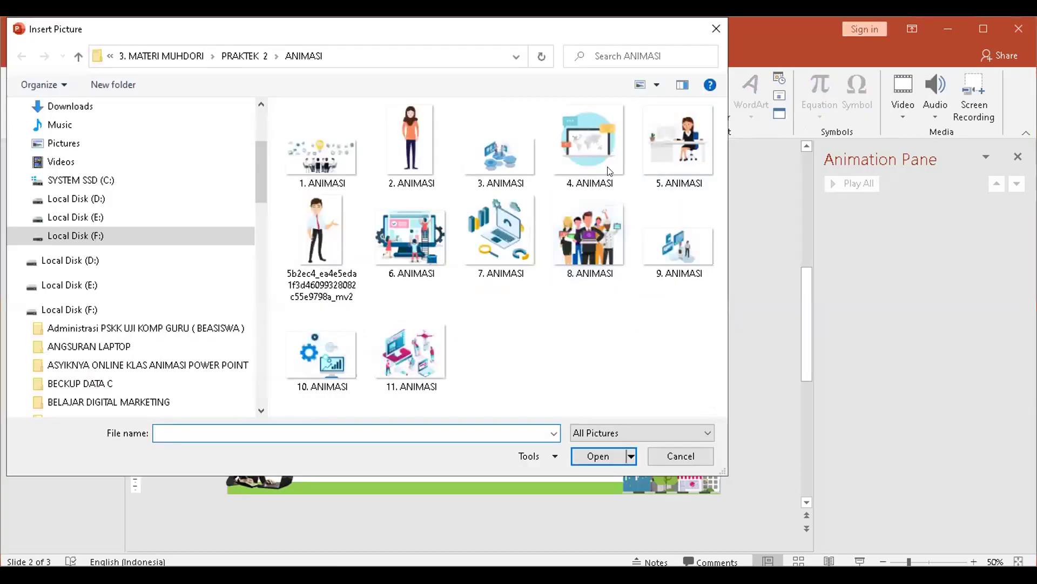
pyautogui.doubleClick(501, 160)
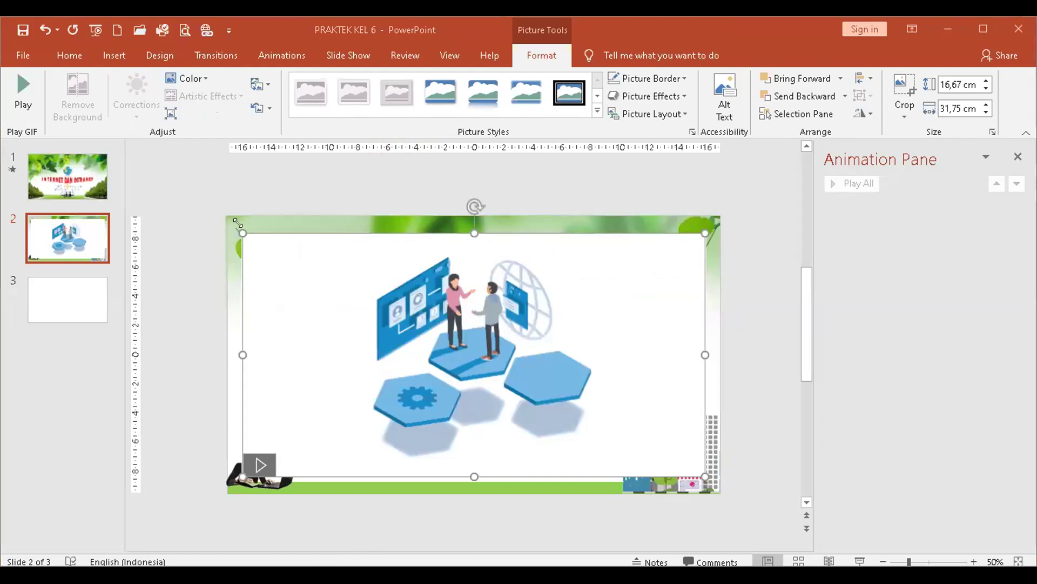
pyautogui.moveTo(428, 322); pyautogui.dragTo(491, 362)
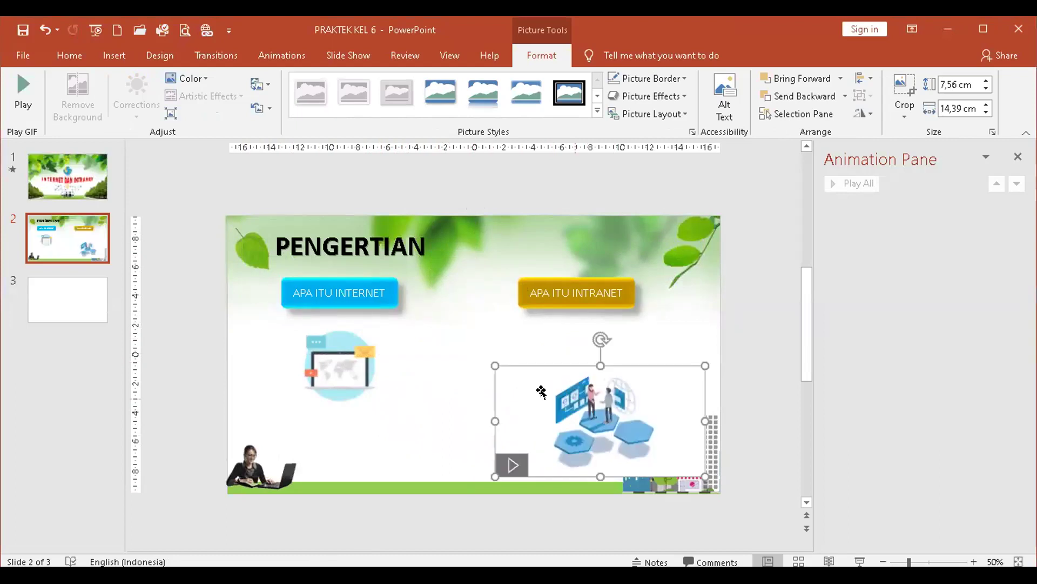
pyautogui.moveTo(537, 387); pyautogui.dragTo(505, 271)
# Make its white background transparent, shrink it further, and settle it beneath APA ITU INTRANET
pyautogui.click(201, 75)
pyautogui.click(203, 218)
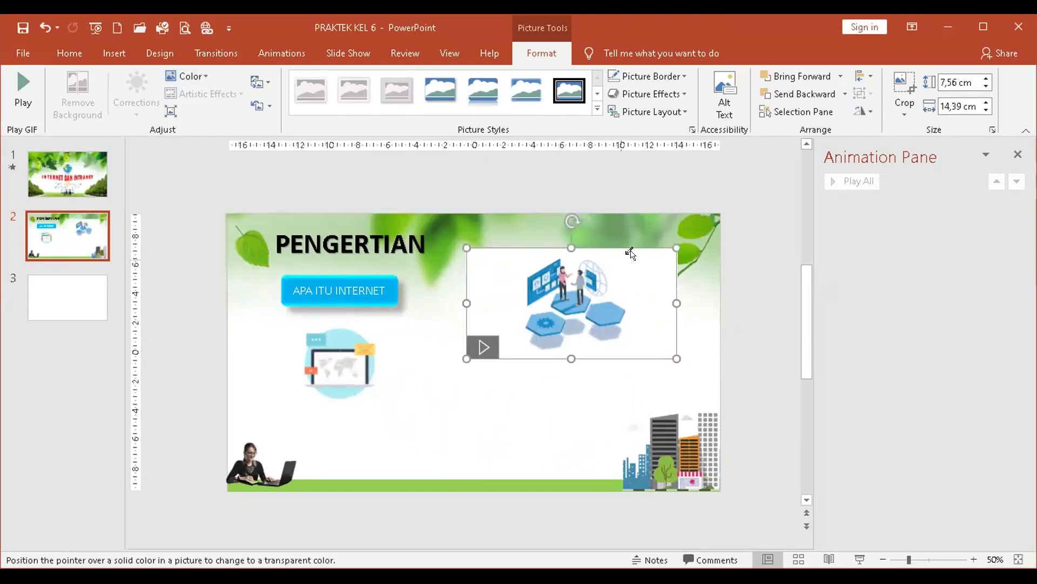
pyautogui.click(633, 264)
pyautogui.moveTo(609, 317); pyautogui.dragTo(615, 377)
pyautogui.moveTo(682, 418); pyautogui.dragTo(629, 391)
pyautogui.moveTo(578, 355)
pyautogui.mouseDown()
pyautogui.moveTo(576, 246)
pyautogui.moveTo(575, 356)
pyautogui.moveTo(586, 353)
pyautogui.mouseUp()
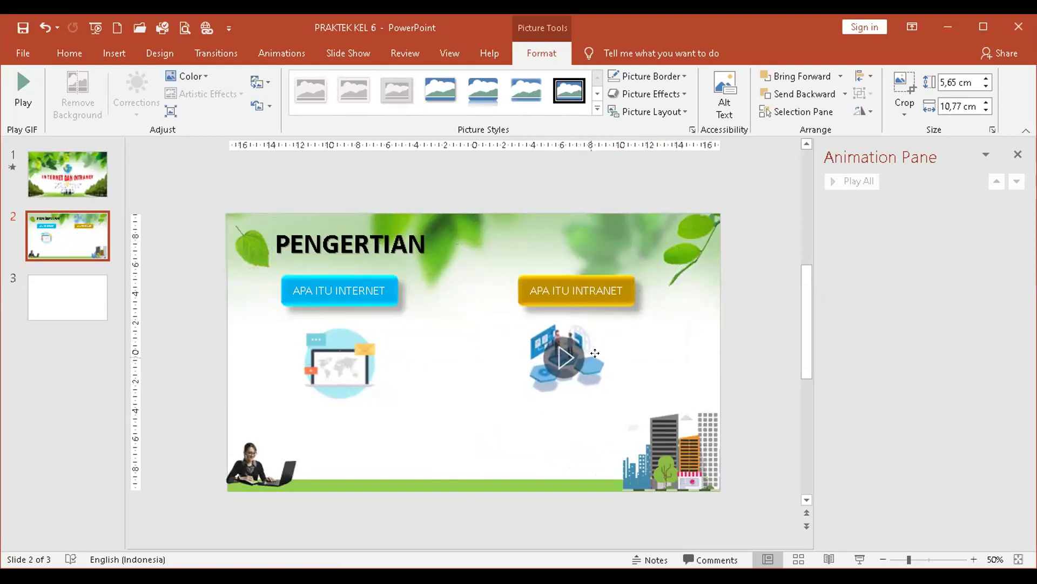
pyautogui.click(760, 388)
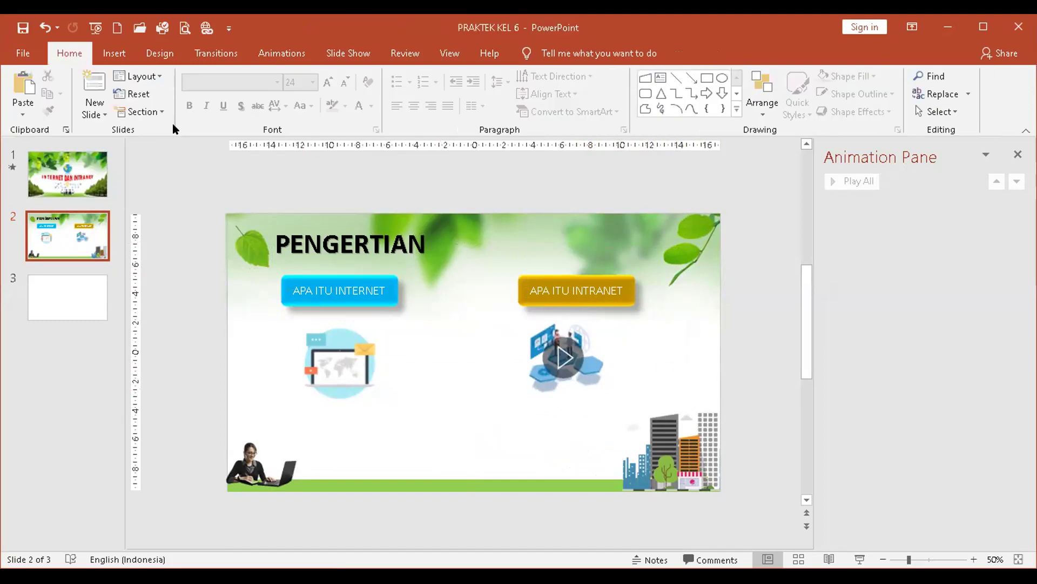
# Insert the 2. ANIMASI standing woman figure and centre it between the two buttons
pyautogui.click(113, 51)
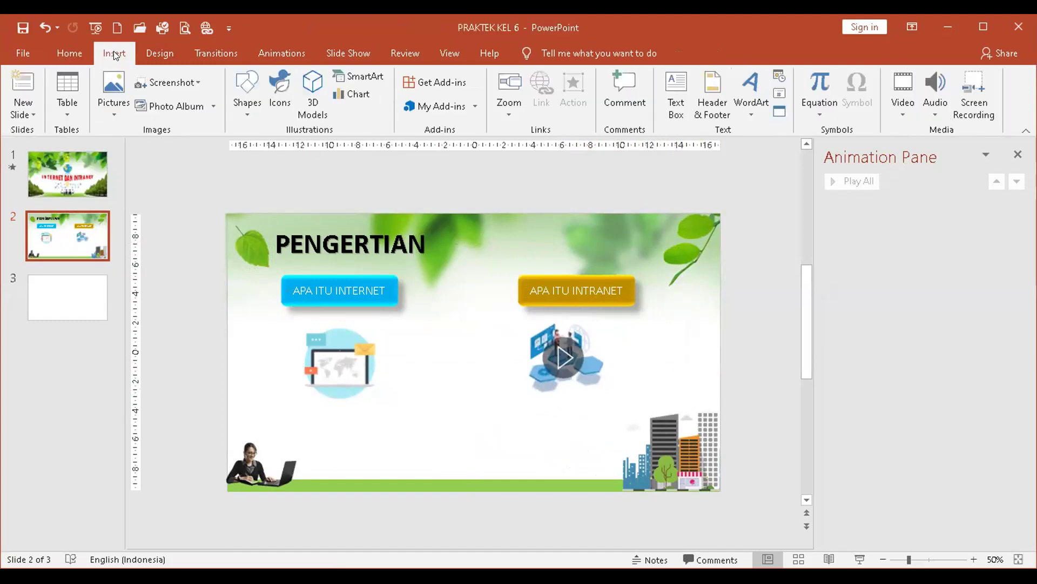
pyautogui.click(103, 81)
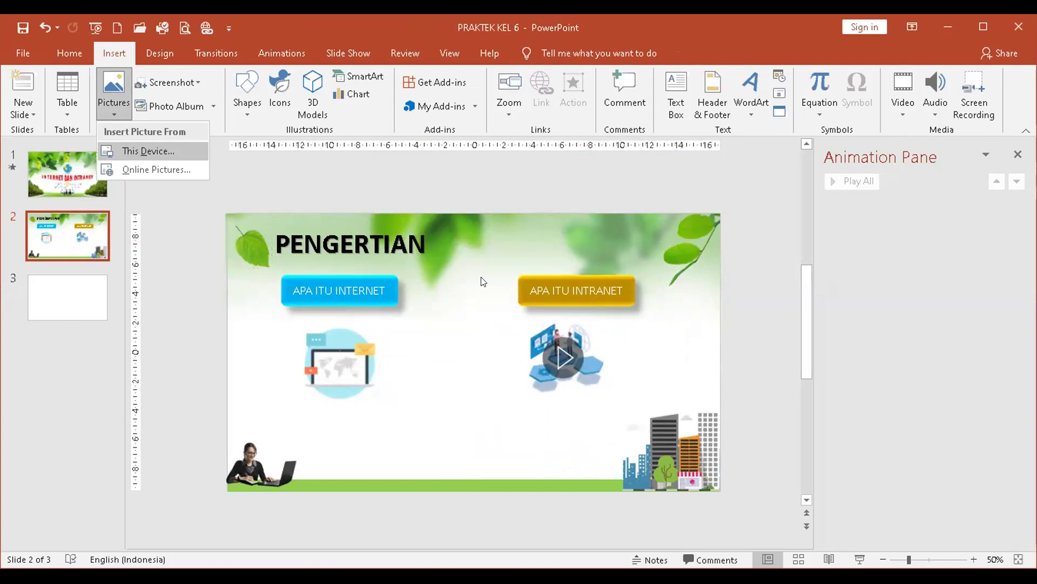
pyautogui.click(136, 153)
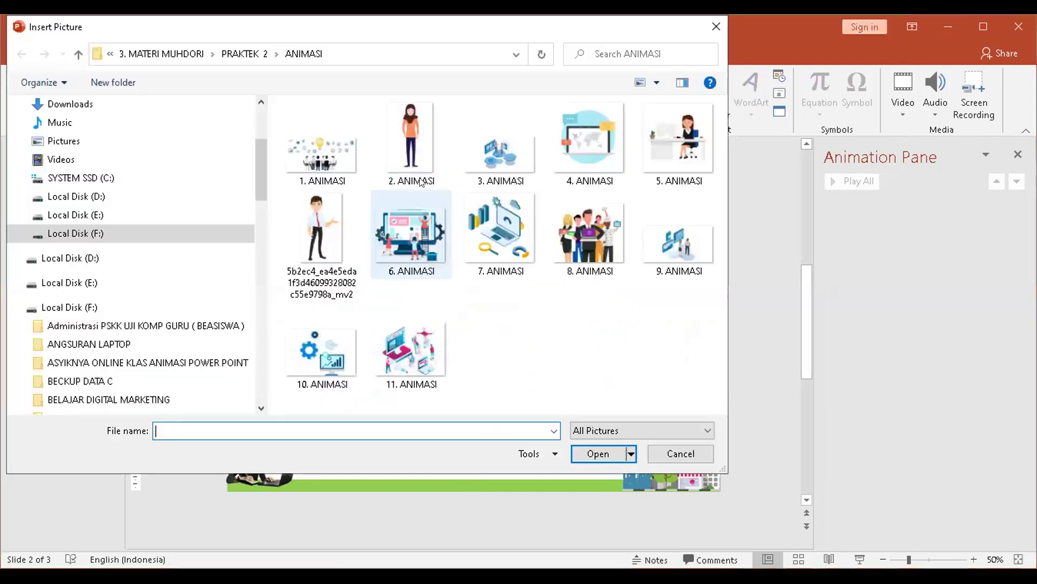
pyautogui.doubleClick(406, 146)
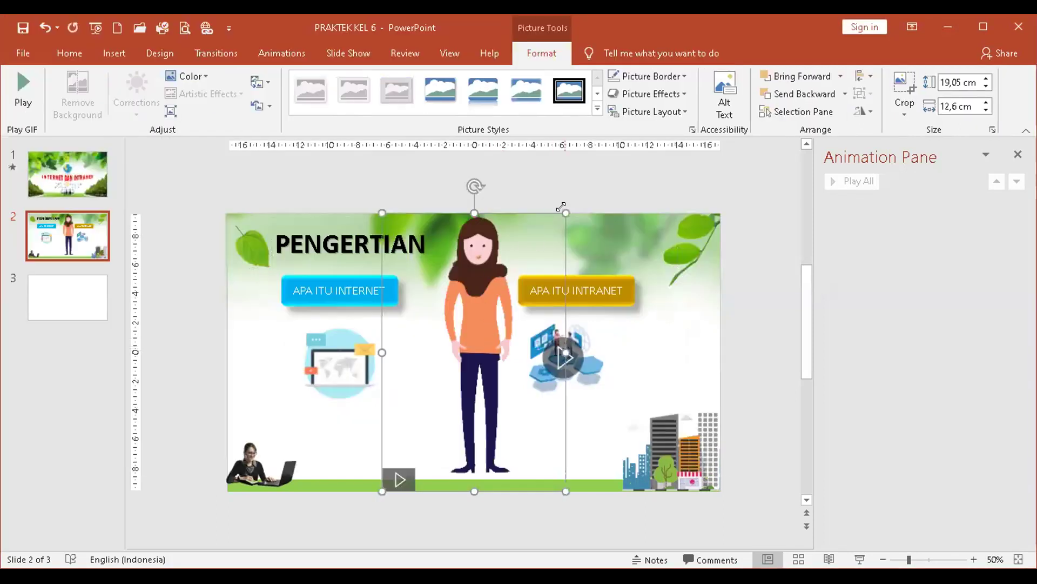
pyautogui.moveTo(450, 377); pyautogui.dragTo(452, 352)
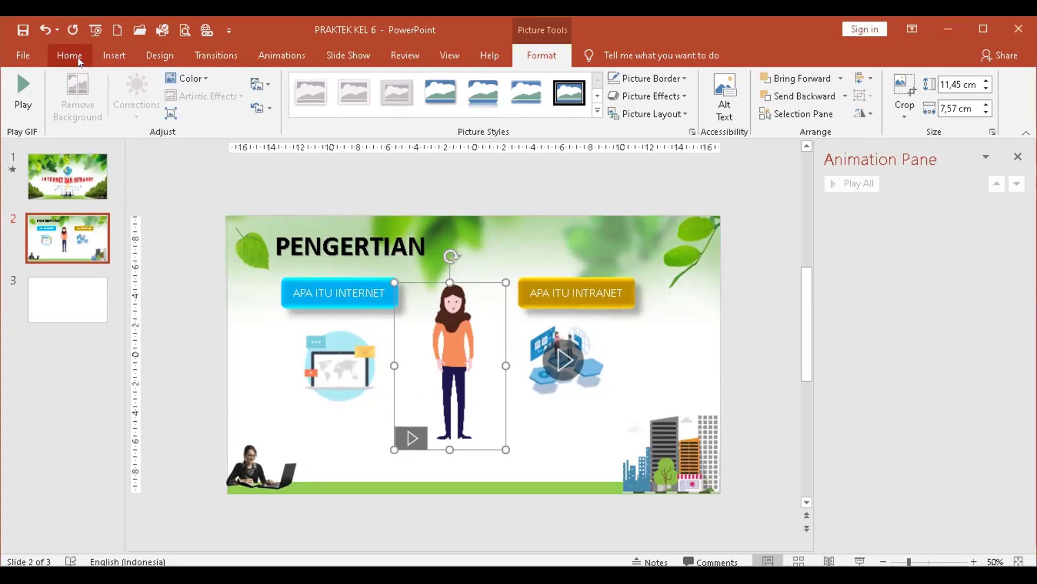
# Paste the Internet and Intranet definition text boxes and position each under its picture
pyautogui.click(77, 57)
pyautogui.click(18, 81)
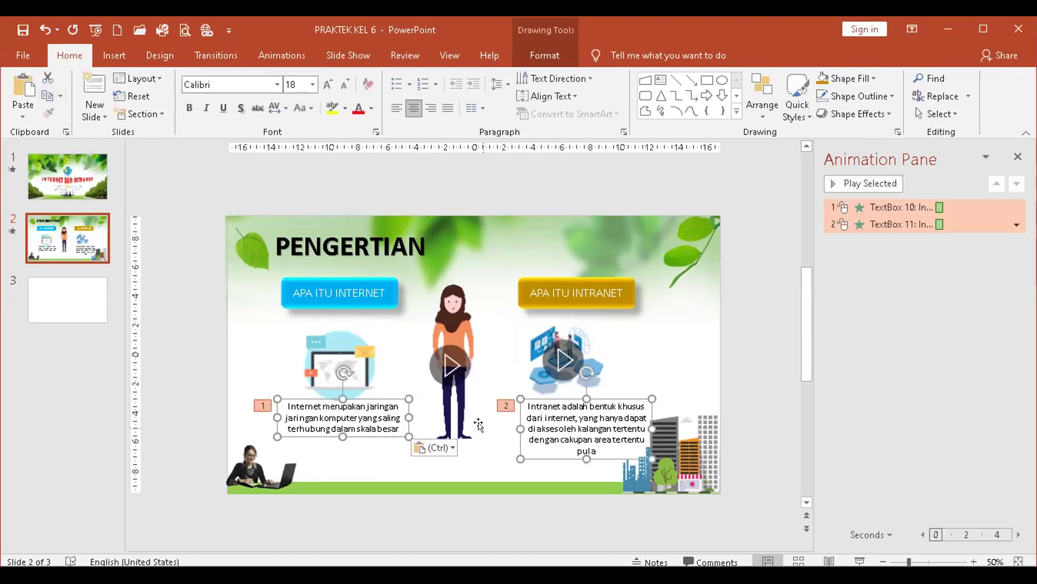
pyautogui.click(449, 514)
pyautogui.click(358, 435)
pyautogui.moveTo(358, 435); pyautogui.dragTo(352, 445)
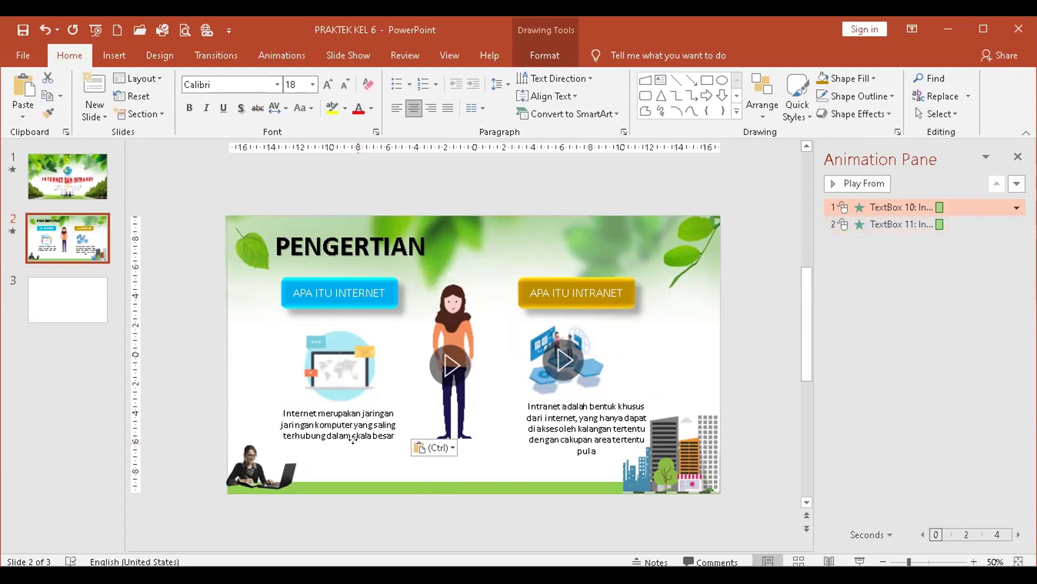
pyautogui.click(537, 442)
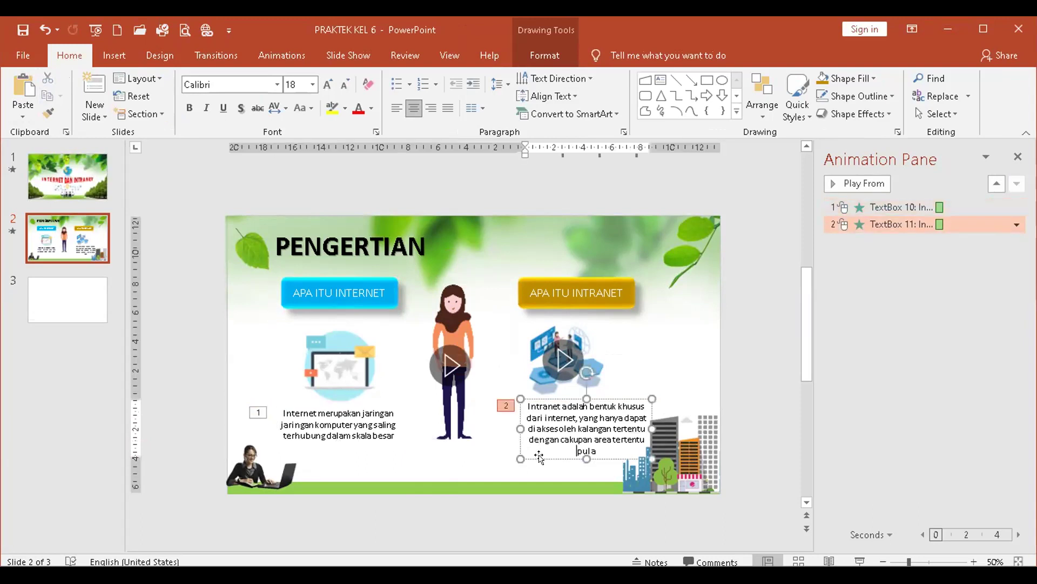
pyautogui.click(750, 361)
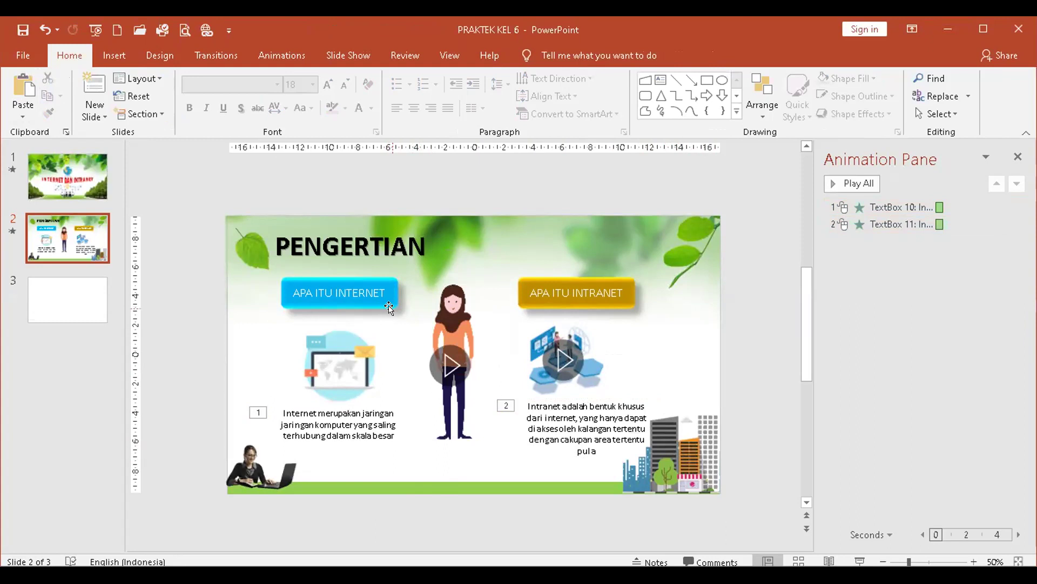
# Nudge the laptop picture into place and select the PENGERTIAN title box
pyautogui.click(337, 346)
pyautogui.moveTo(307, 353); pyautogui.dragTo(330, 350)
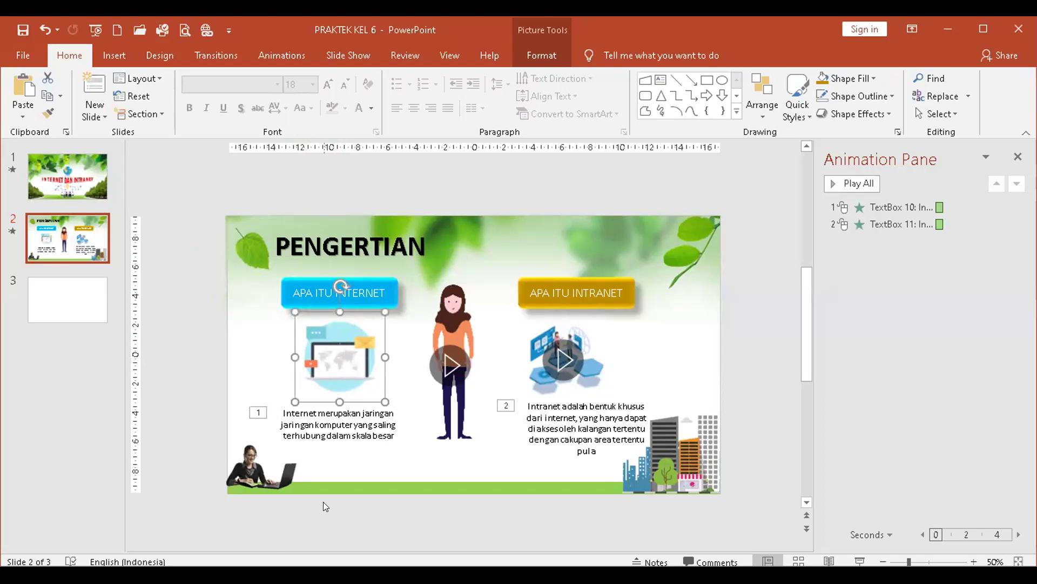
pyautogui.click(329, 235)
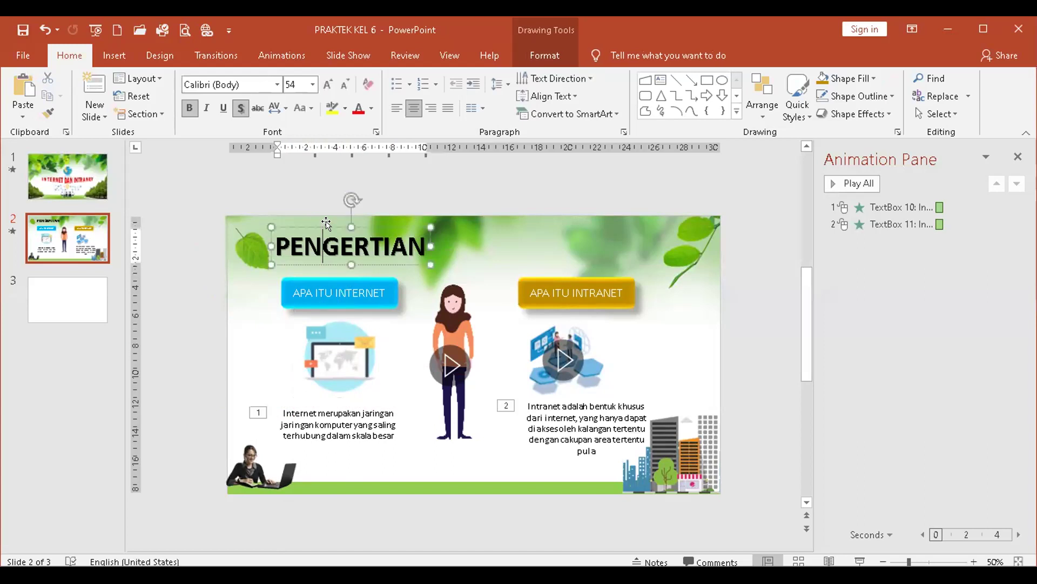
pyautogui.click(326, 224)
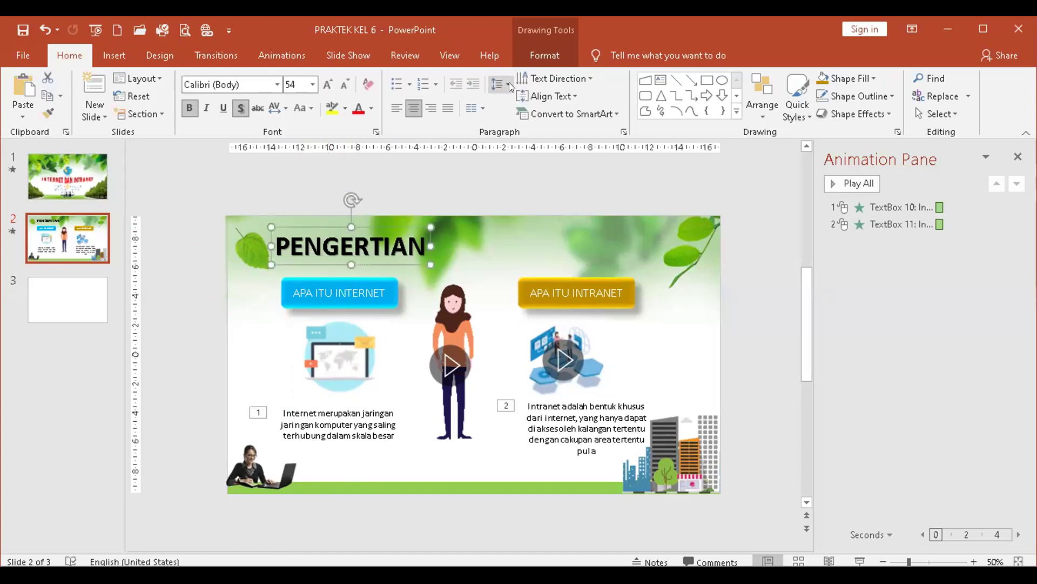
pyautogui.click(289, 53)
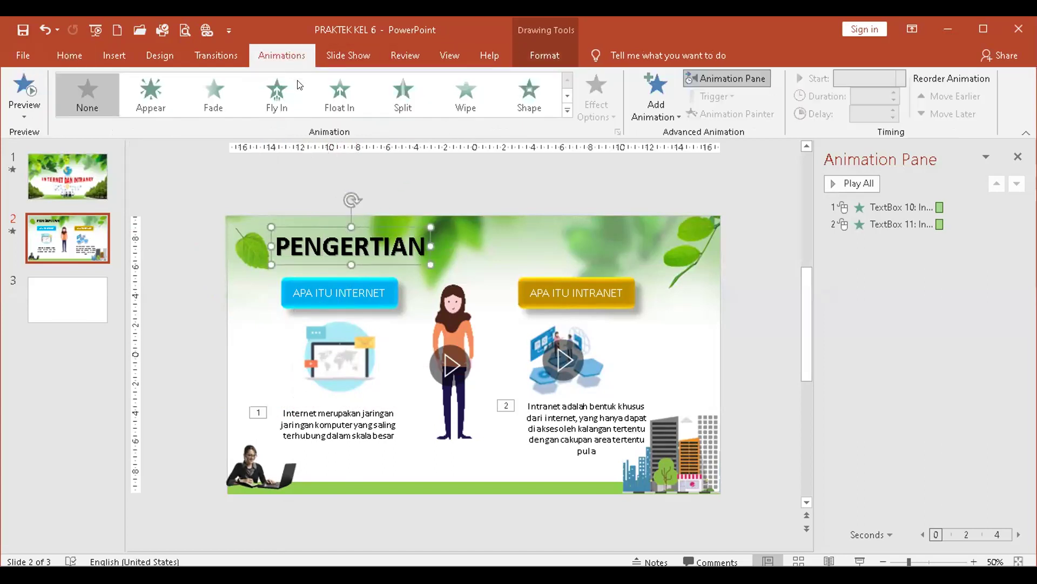
# Give the title a Wipe from Left, the INTERNET button Float In, and the laptop picture Split
pyautogui.click(462, 94)
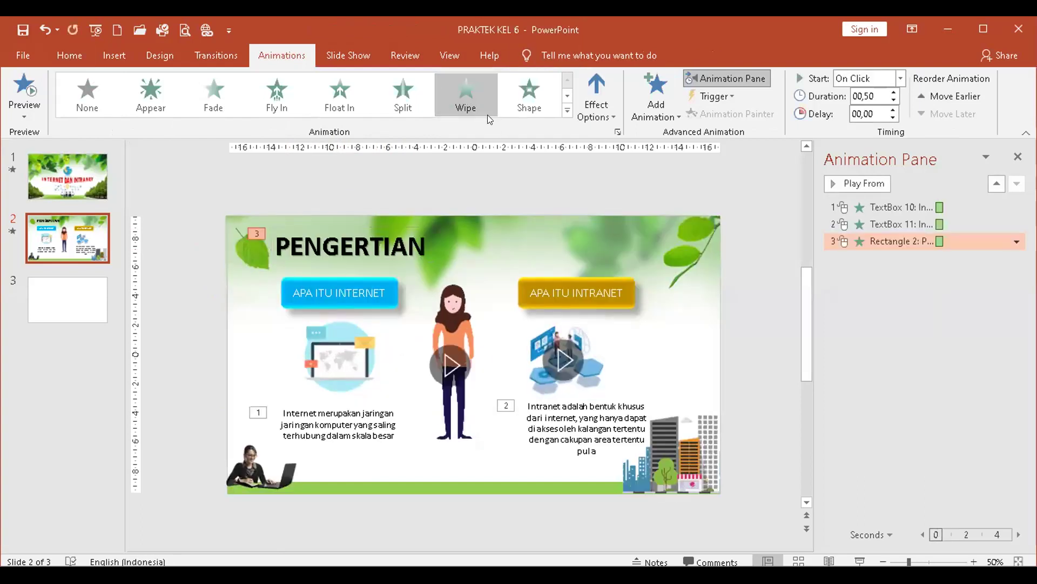
pyautogui.click(592, 107)
pyautogui.click(619, 200)
pyautogui.click(366, 307)
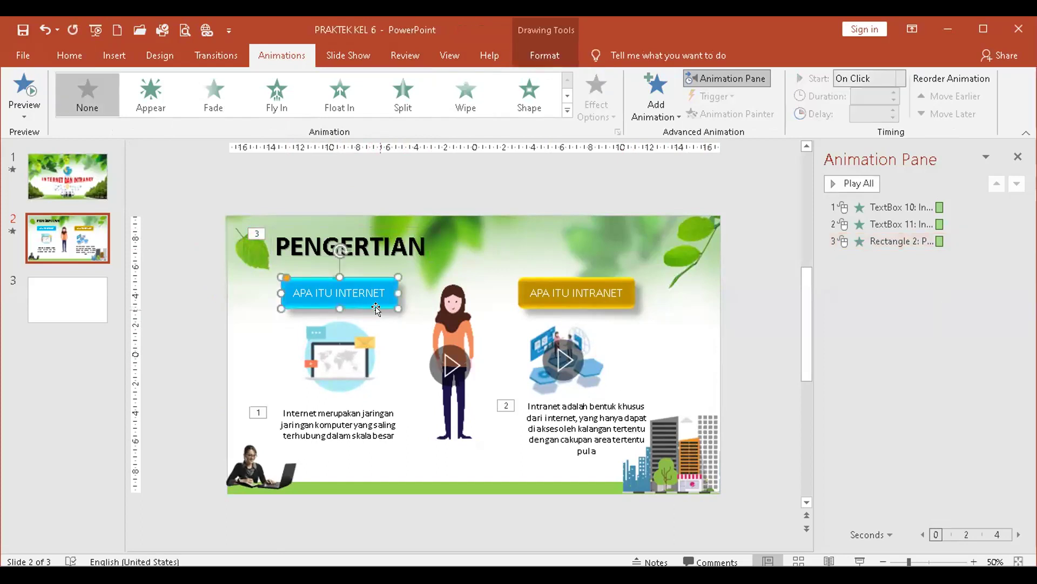
pyautogui.click(335, 96)
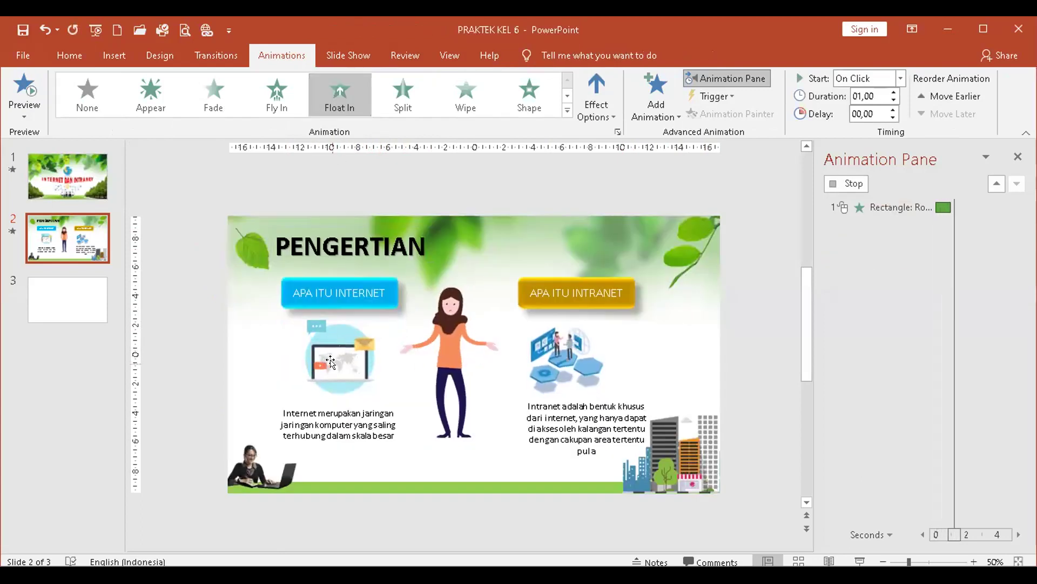
pyautogui.click(331, 358)
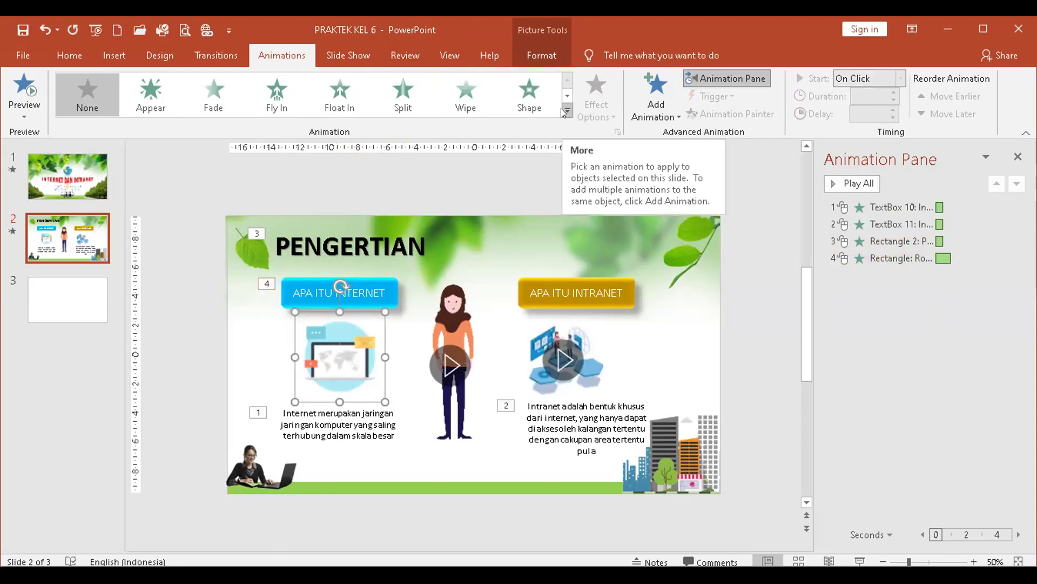
pyautogui.click(404, 93)
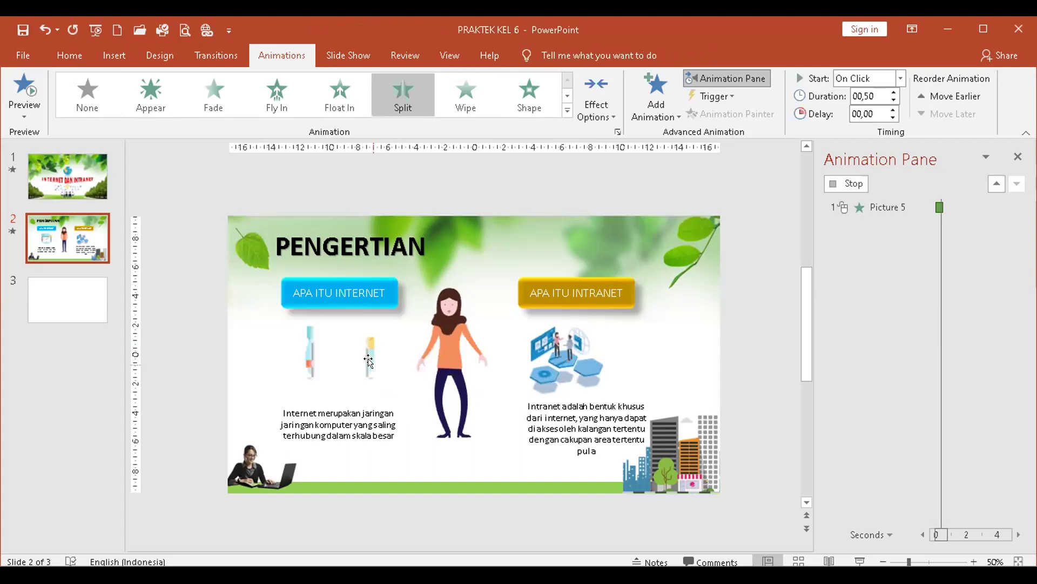
# Give the Internet definition text Float In and drag its animation down to third
pyautogui.click(341, 442)
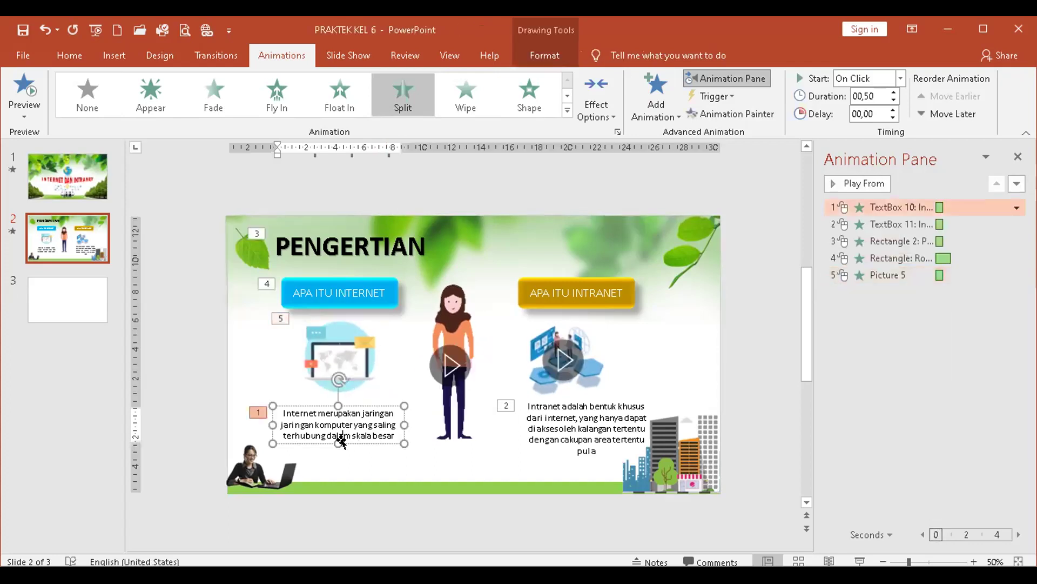
pyautogui.click(344, 444)
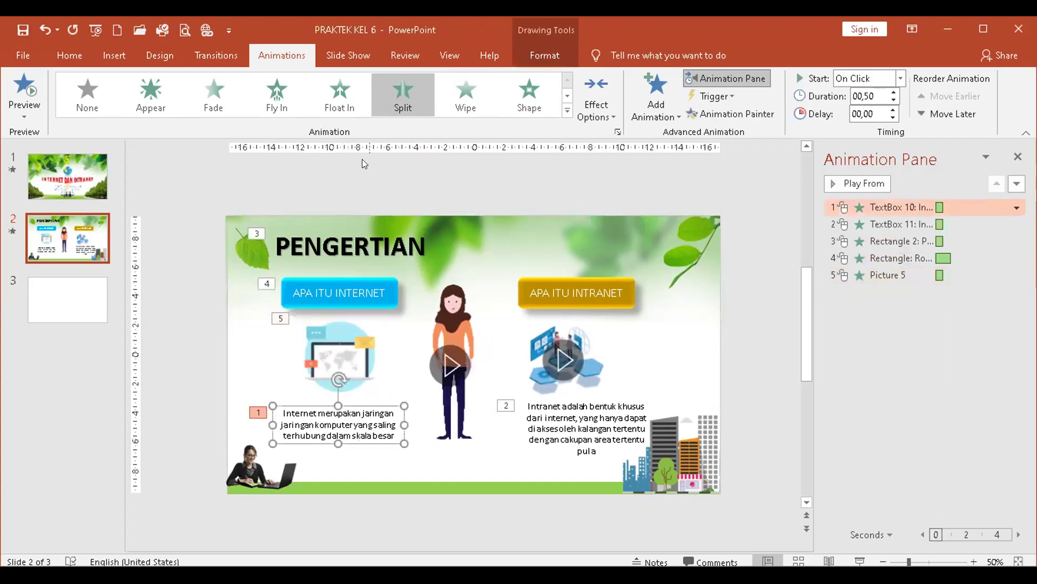
pyautogui.click(319, 94)
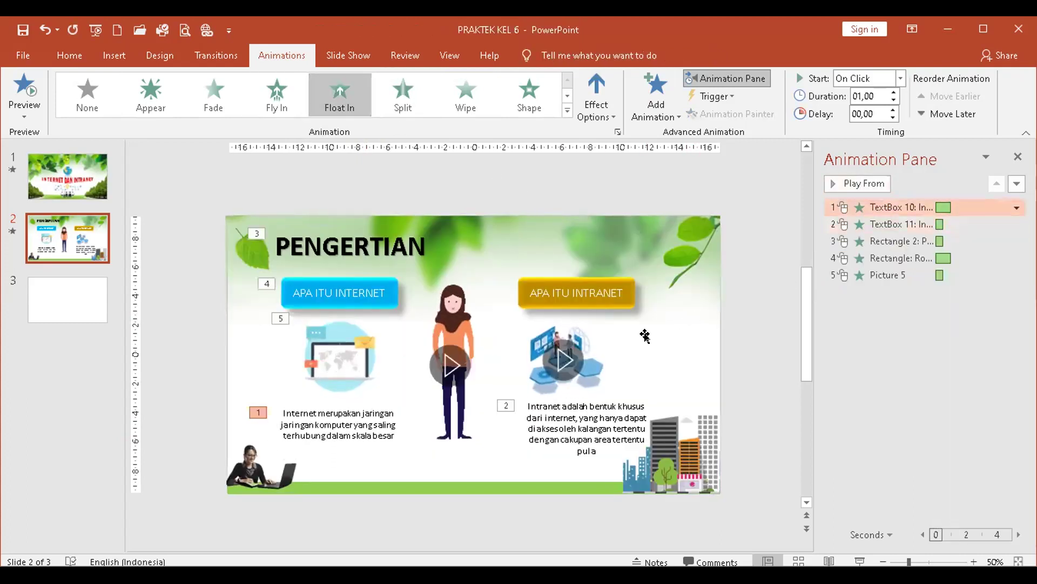
pyautogui.click(346, 432)
pyautogui.moveTo(881, 206); pyautogui.dragTo(888, 252)
# Remove the Intranet description's (TextBox 11) animation from the Animation Pane
pyautogui.click(352, 286)
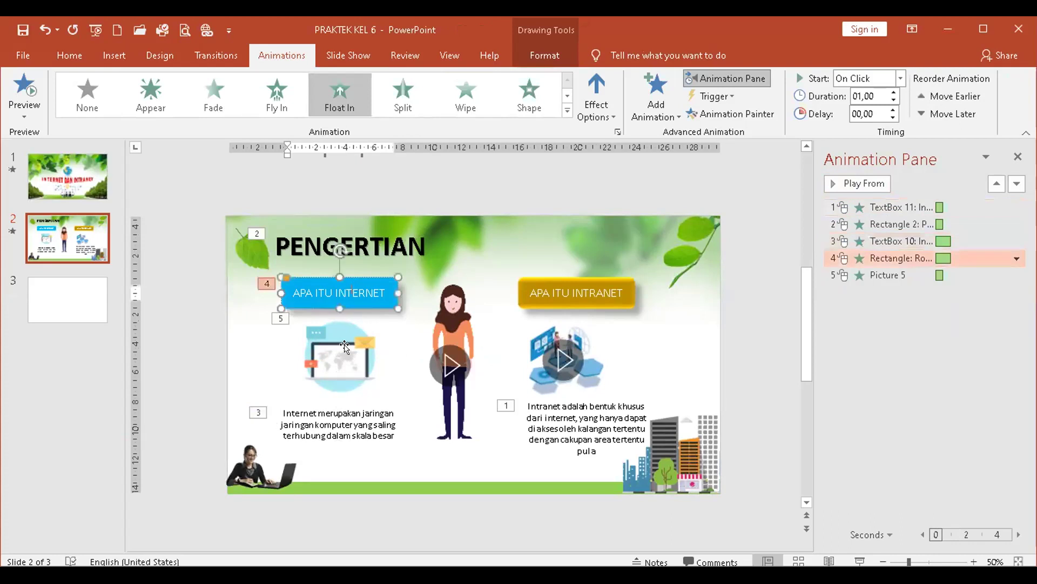
pyautogui.click(346, 349)
pyautogui.click(349, 413)
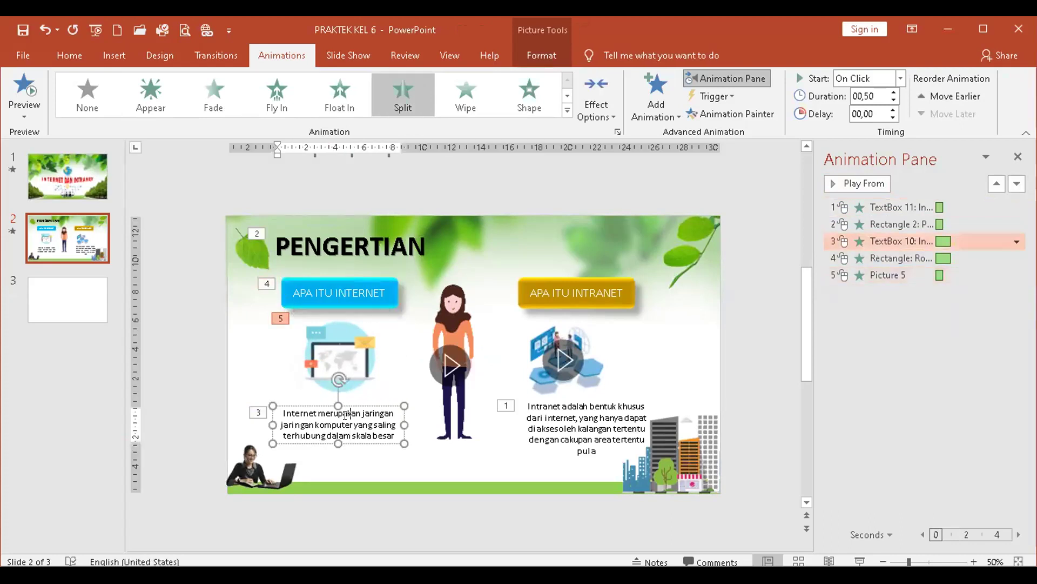
pyautogui.click(599, 424)
pyautogui.click(1017, 207)
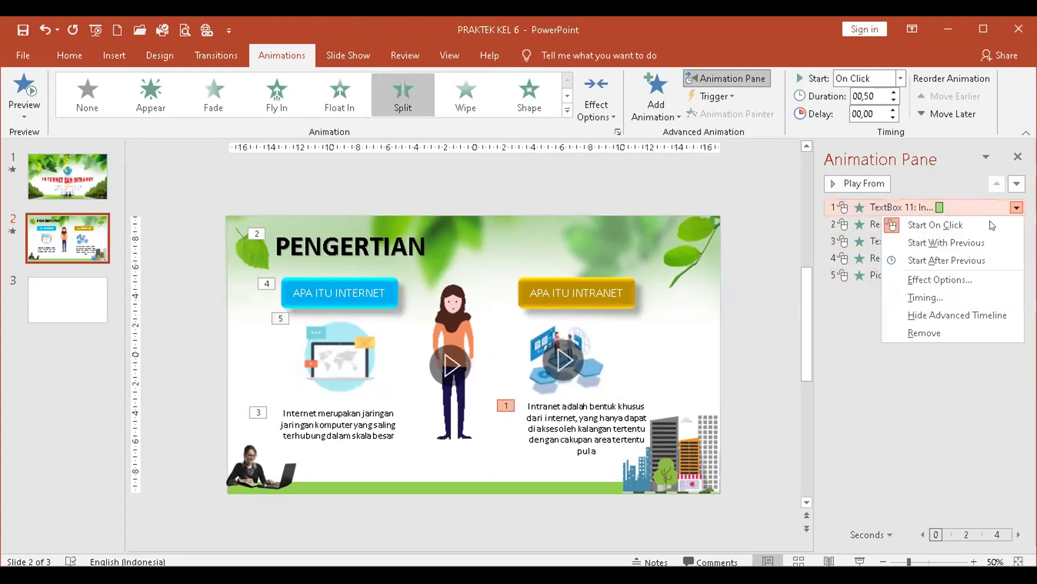
pyautogui.click(924, 332)
# Move the APA ITU INTERNET button's animation to second, right after the title
pyautogui.click(307, 247)
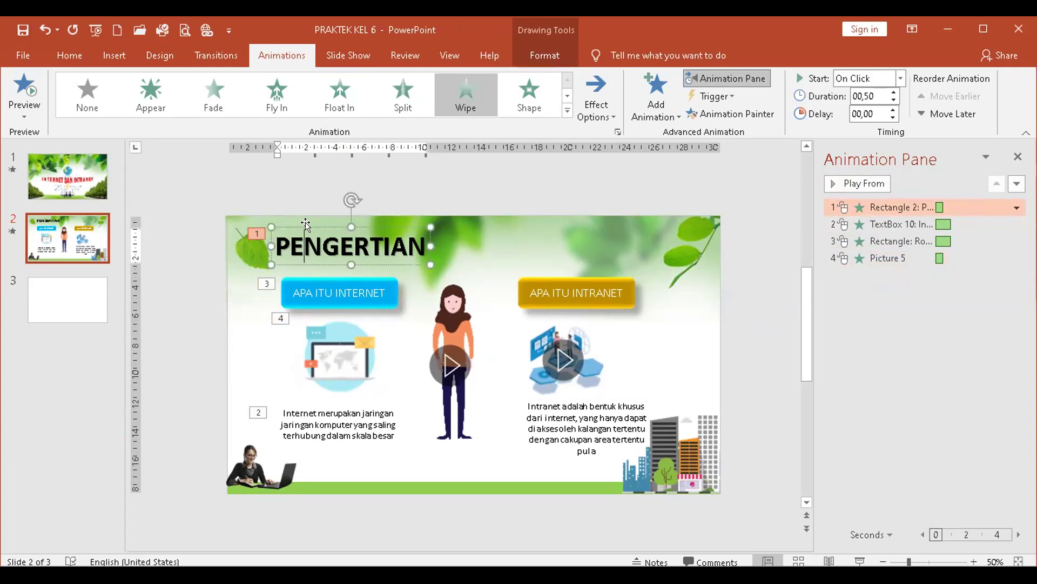
pyautogui.click(305, 283)
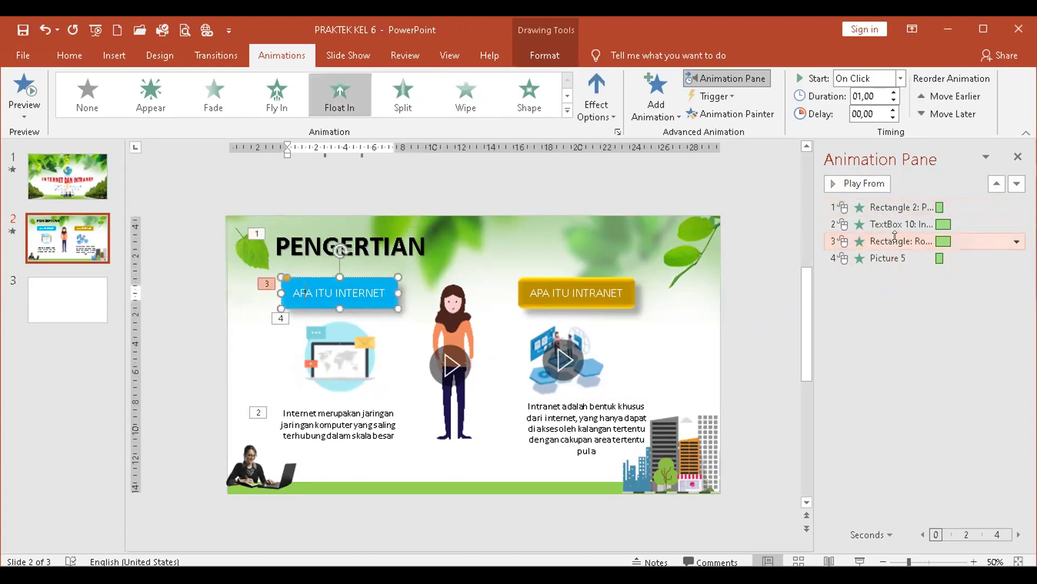
pyautogui.moveTo(898, 225); pyautogui.dragTo(898, 222)
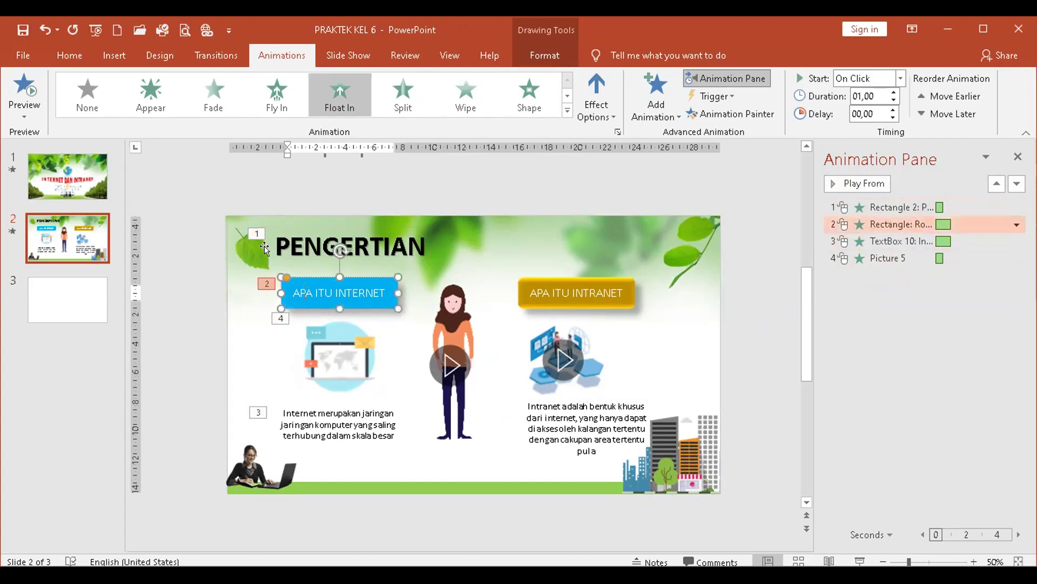
pyautogui.click(305, 246)
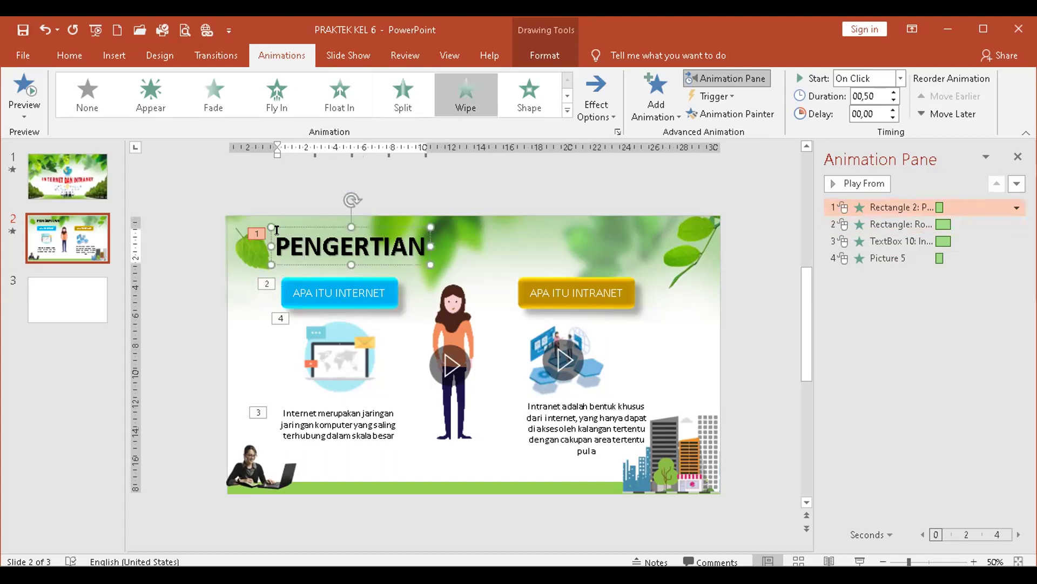
pyautogui.click(311, 292)
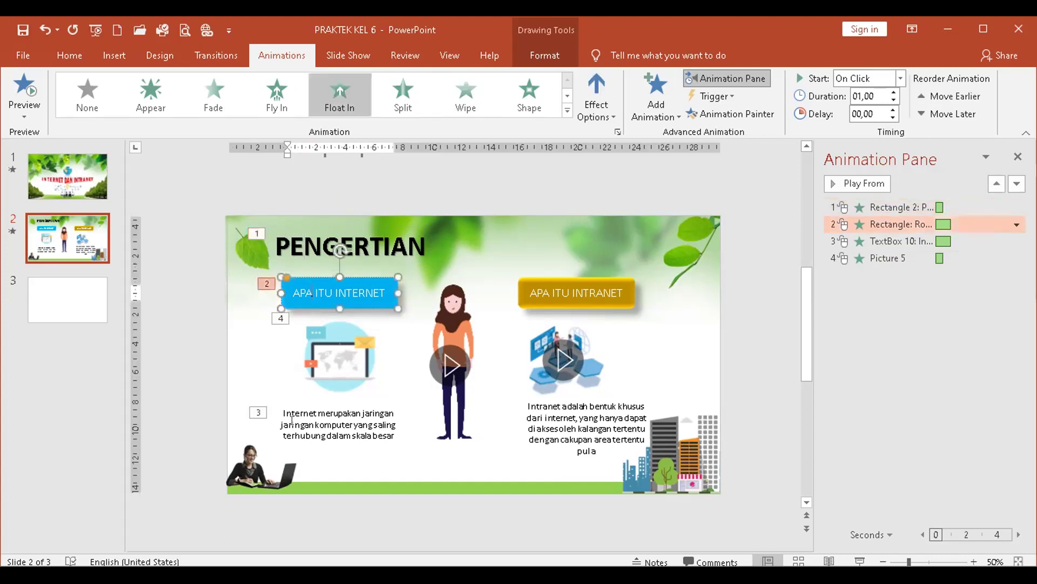
# Move the laptop picture's animation ahead of the Internet description, making it fourth
pyautogui.click(320, 357)
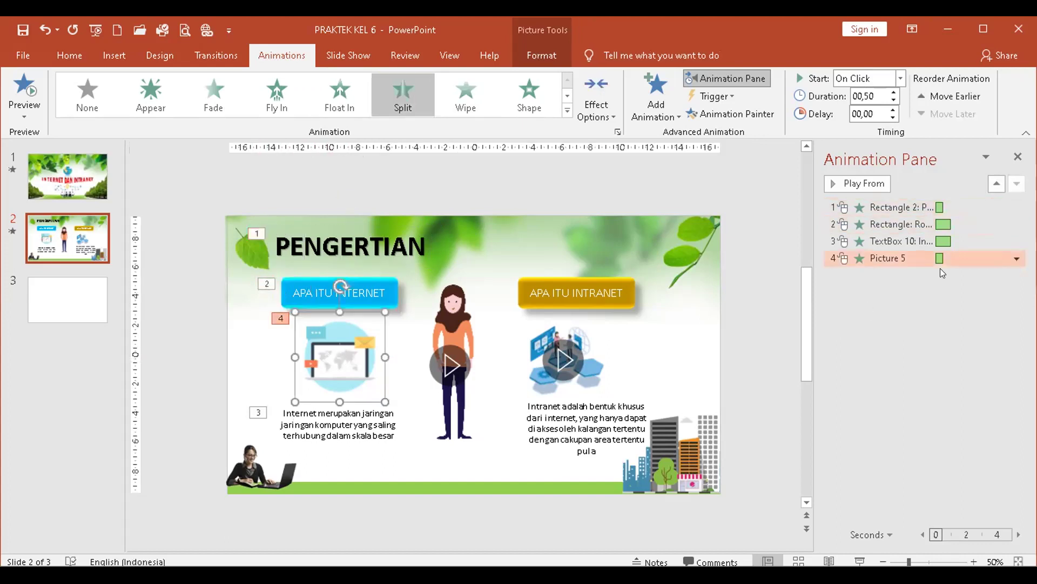
pyautogui.moveTo(894, 258); pyautogui.dragTo(892, 241)
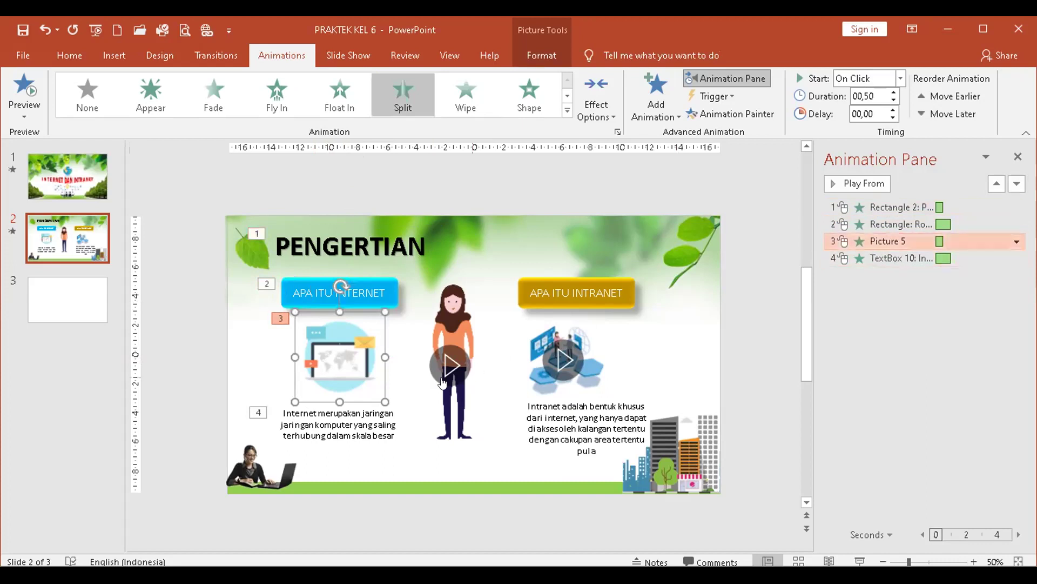
pyautogui.click(323, 425)
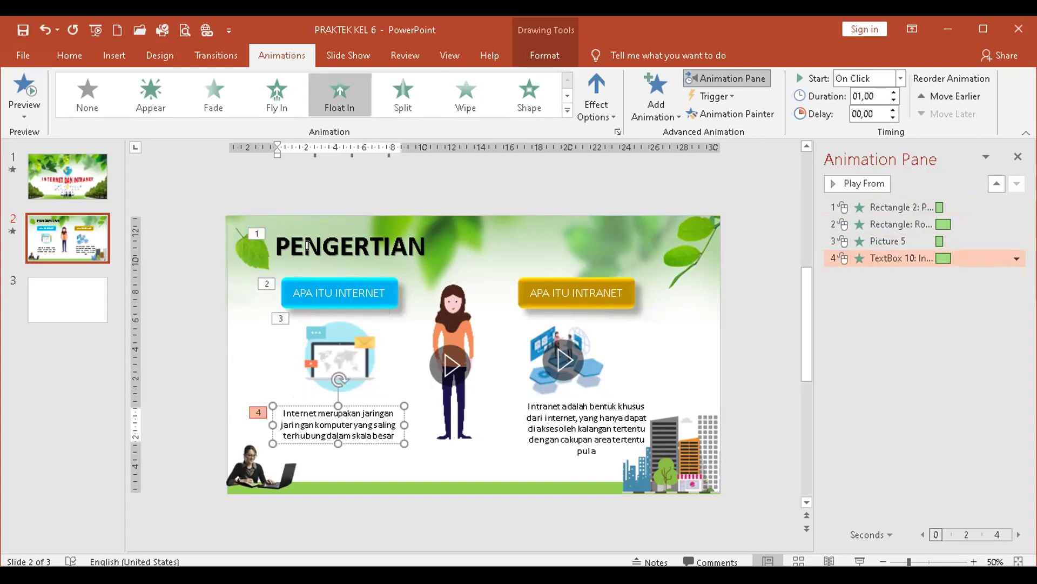
pyautogui.click(308, 246)
pyautogui.press('Escape')
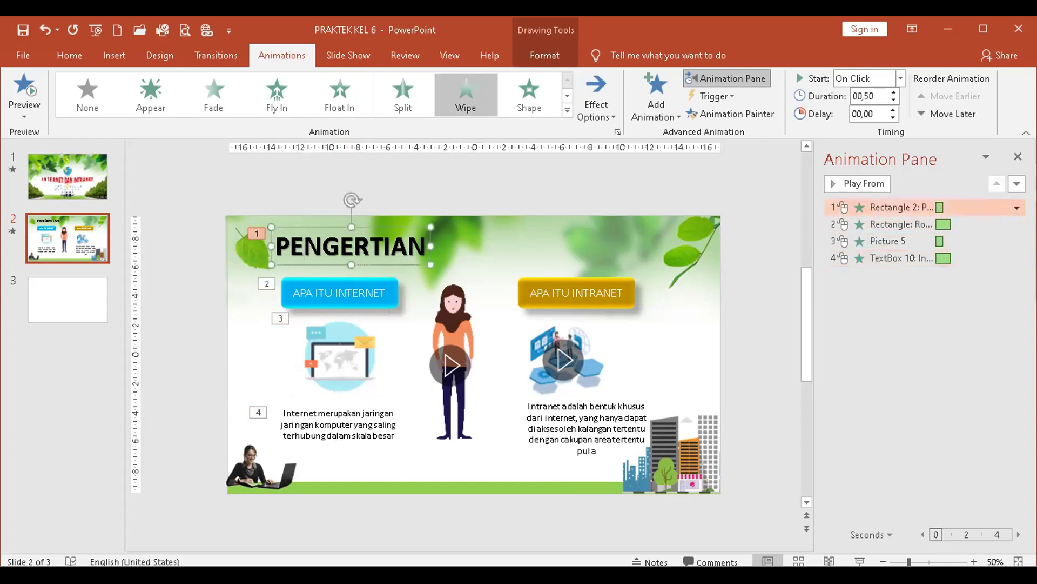
pyautogui.click(1017, 207)
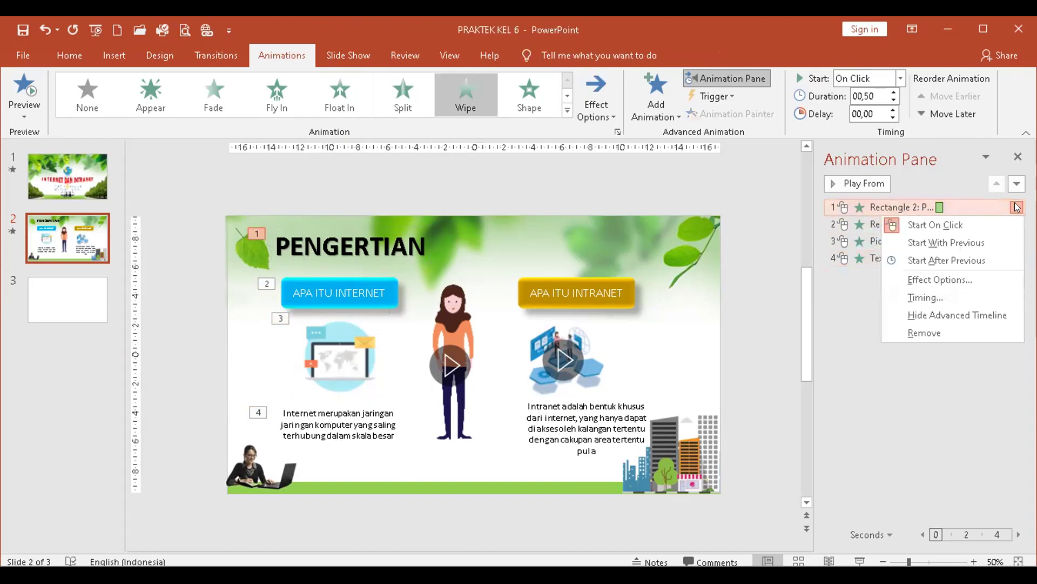
pyautogui.click(1017, 208)
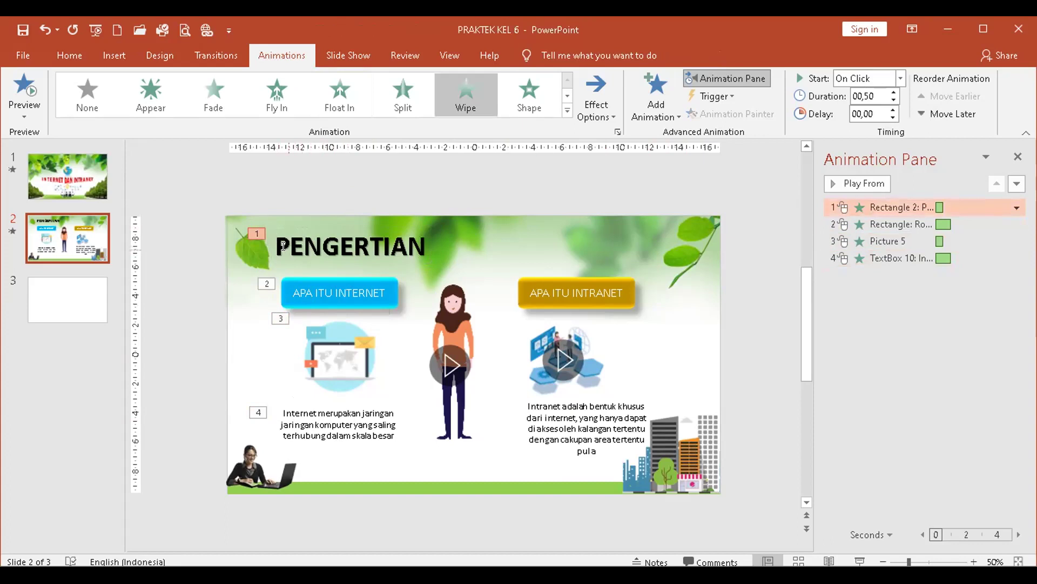
pyautogui.click(453, 302)
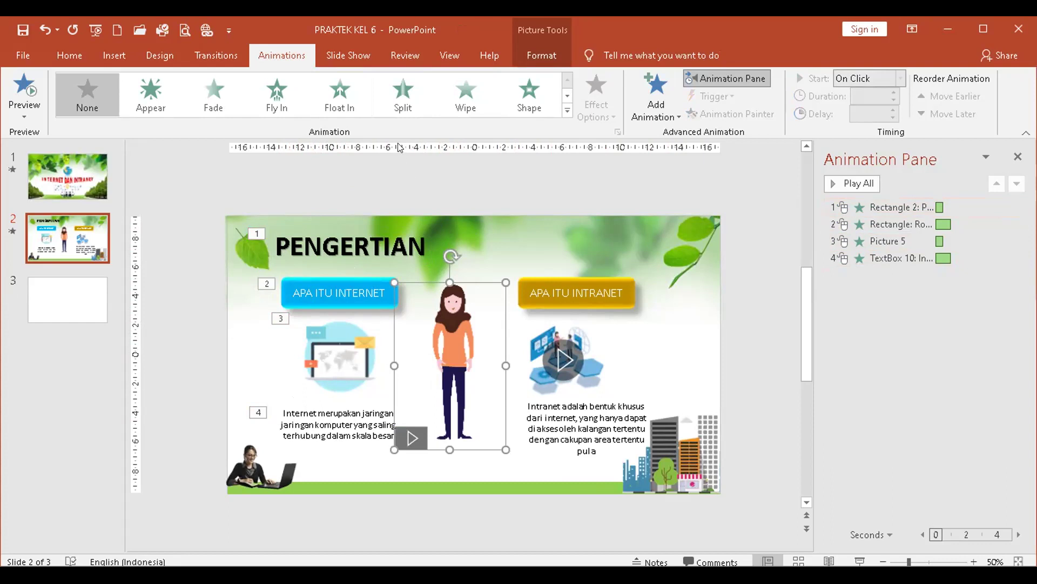
# Give the woman figure a Split entrance and move it to second in the order
pyautogui.click(402, 94)
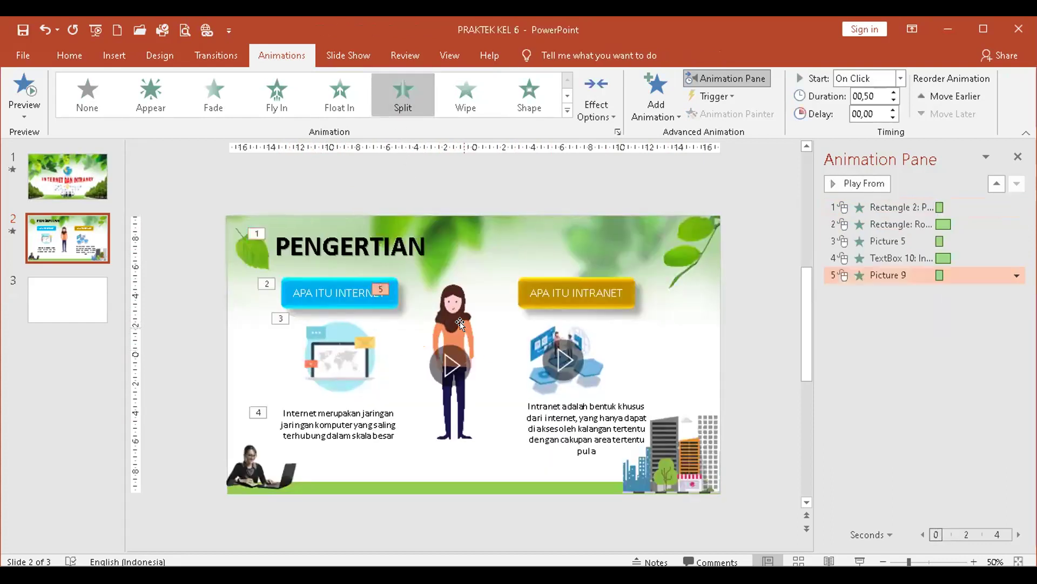
pyautogui.click(456, 320)
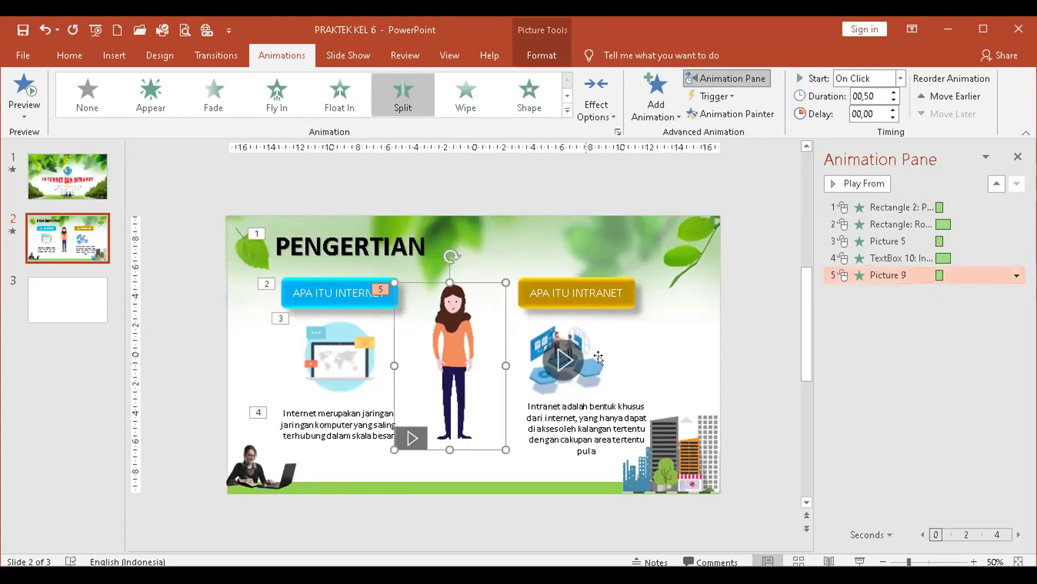
pyautogui.moveTo(874, 282); pyautogui.dragTo(878, 212)
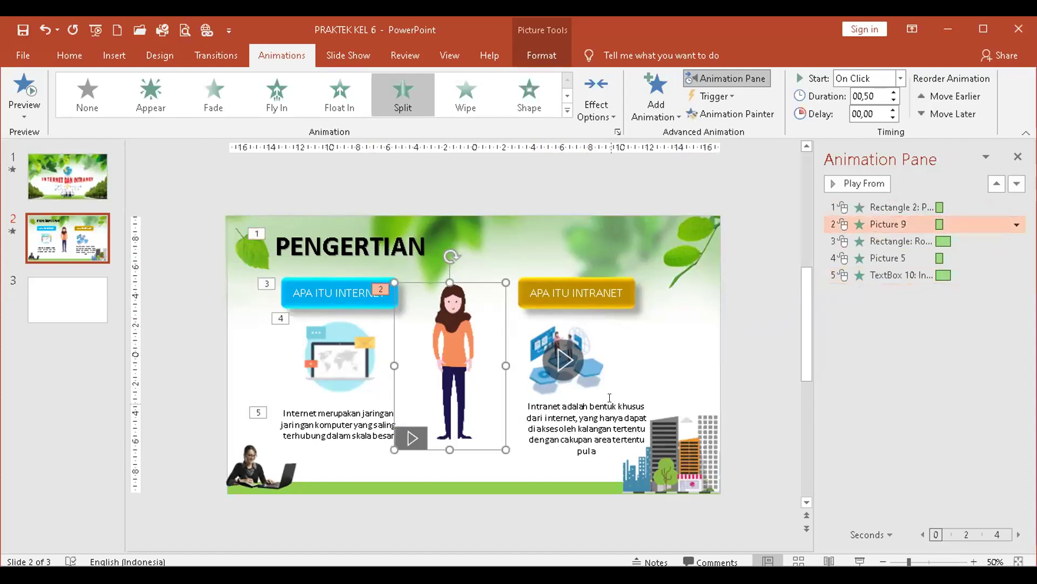
# Add Float In to the INTRANET button, Split to its picture, and Float In to its description
pyautogui.click(560, 292)
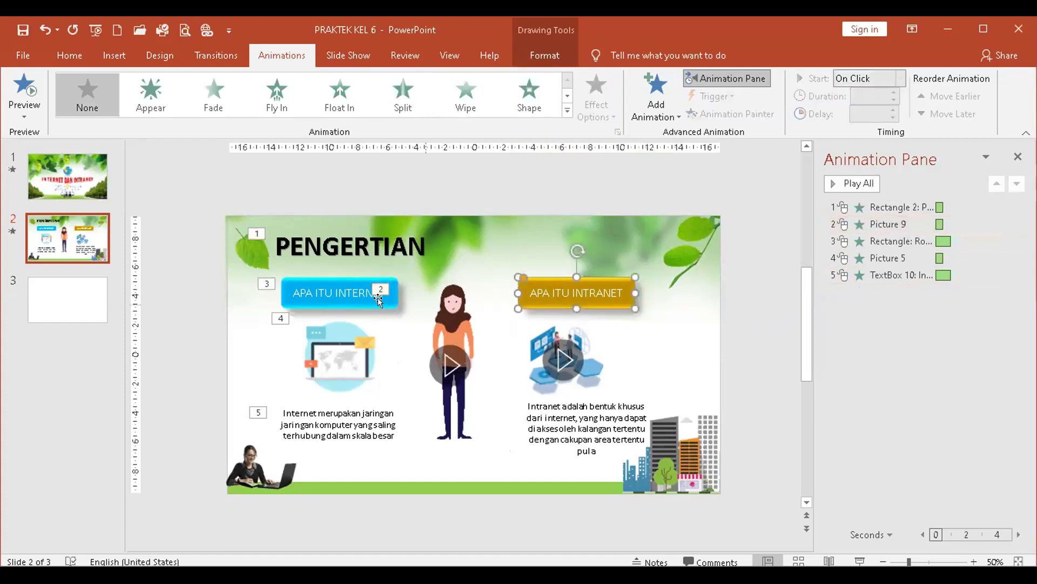
pyautogui.click(342, 295)
pyautogui.click(540, 303)
pyautogui.click(340, 94)
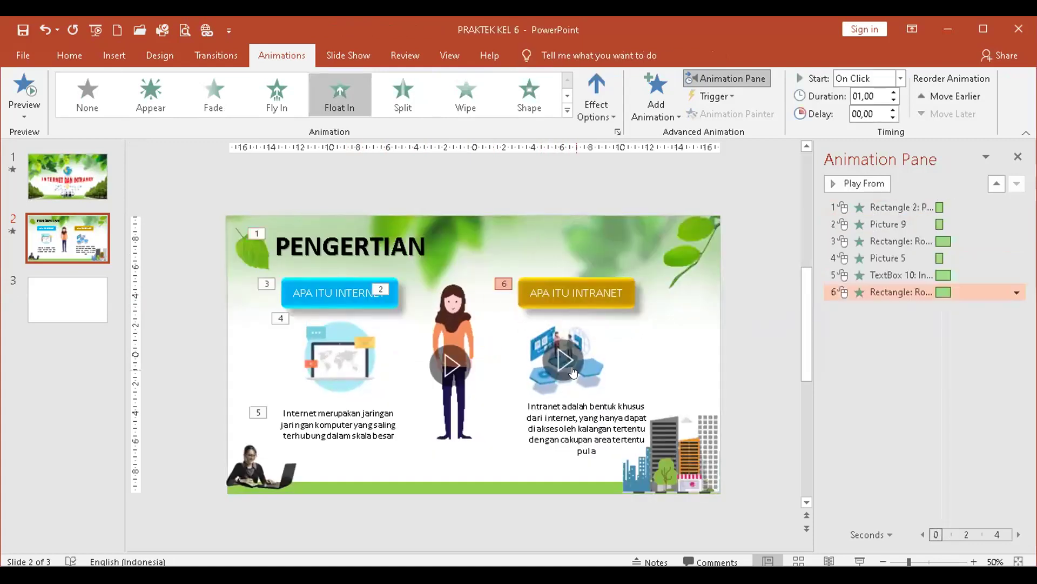
pyautogui.click(588, 374)
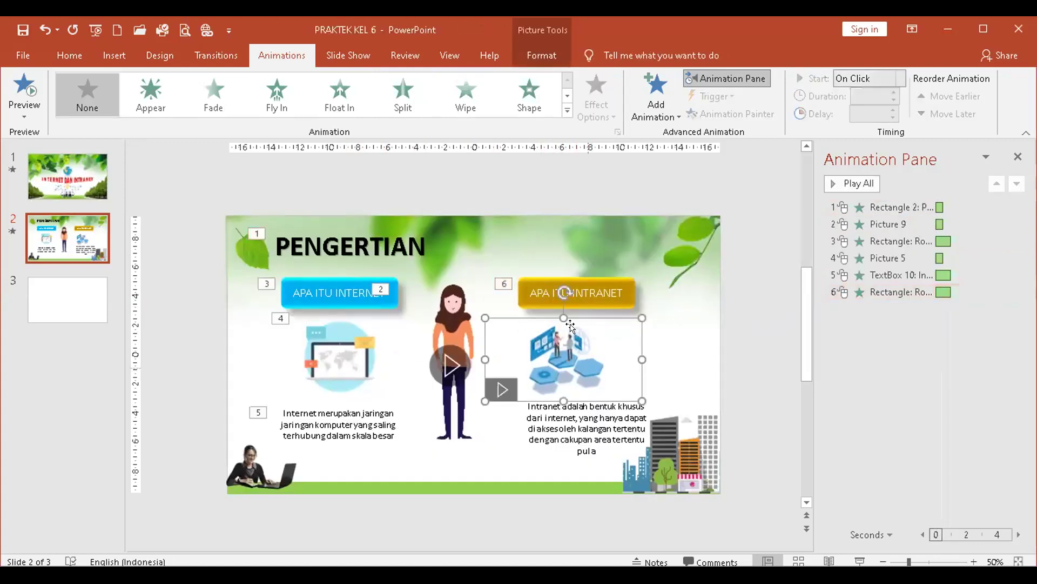
pyautogui.click(400, 93)
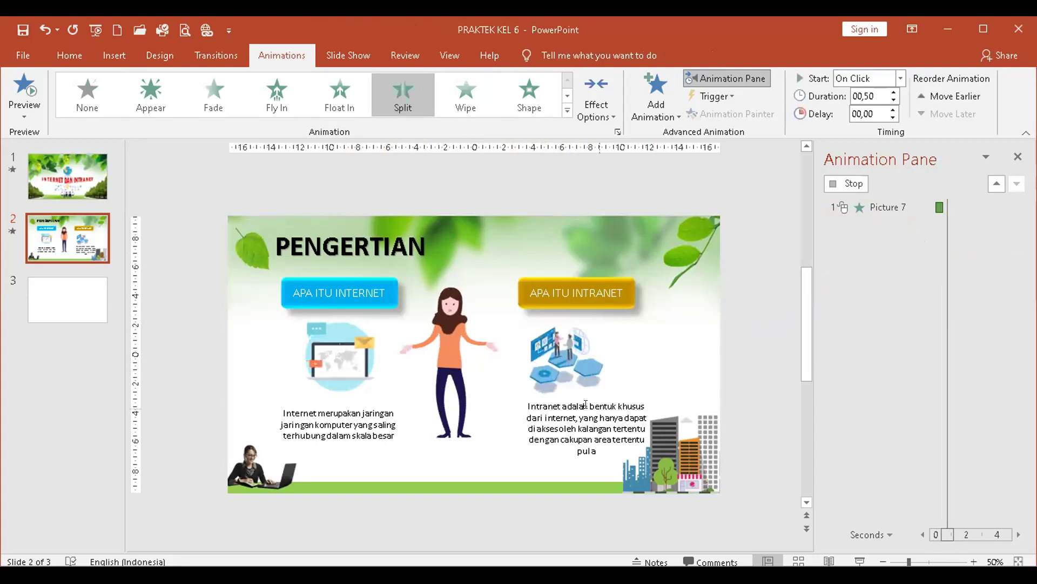
pyautogui.click(551, 434)
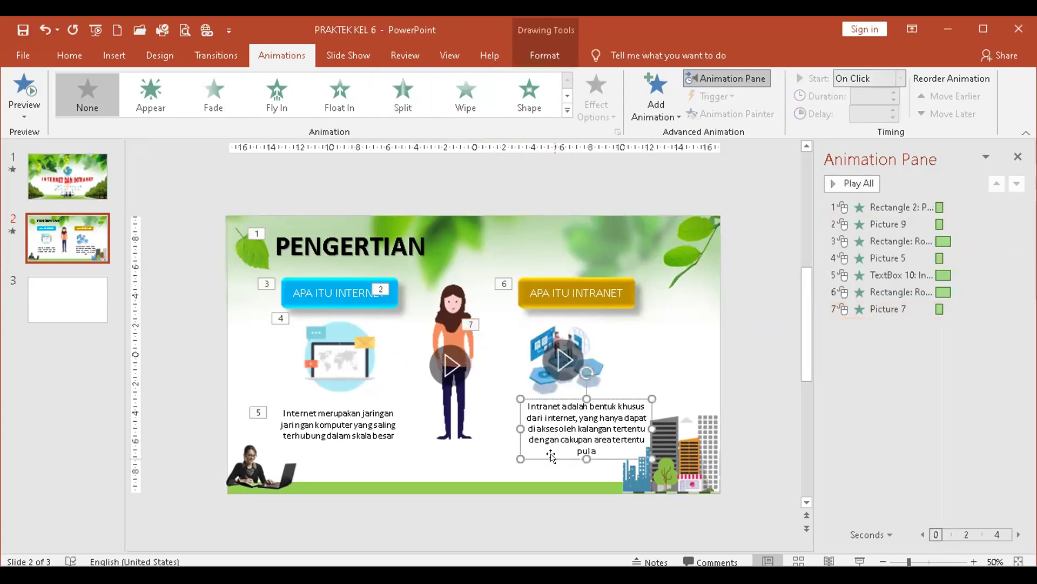
pyautogui.click(345, 103)
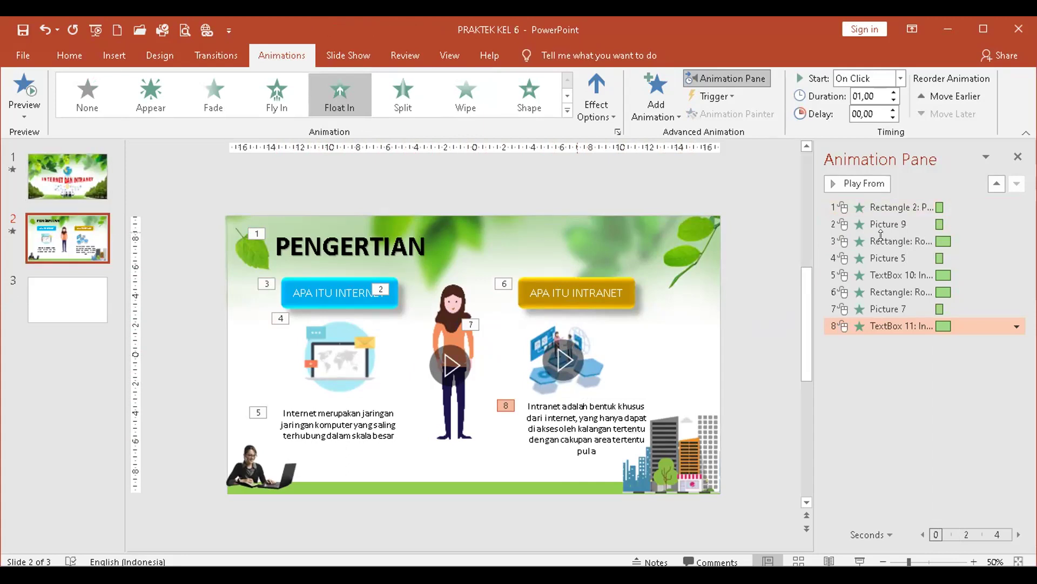
pyautogui.click(975, 204)
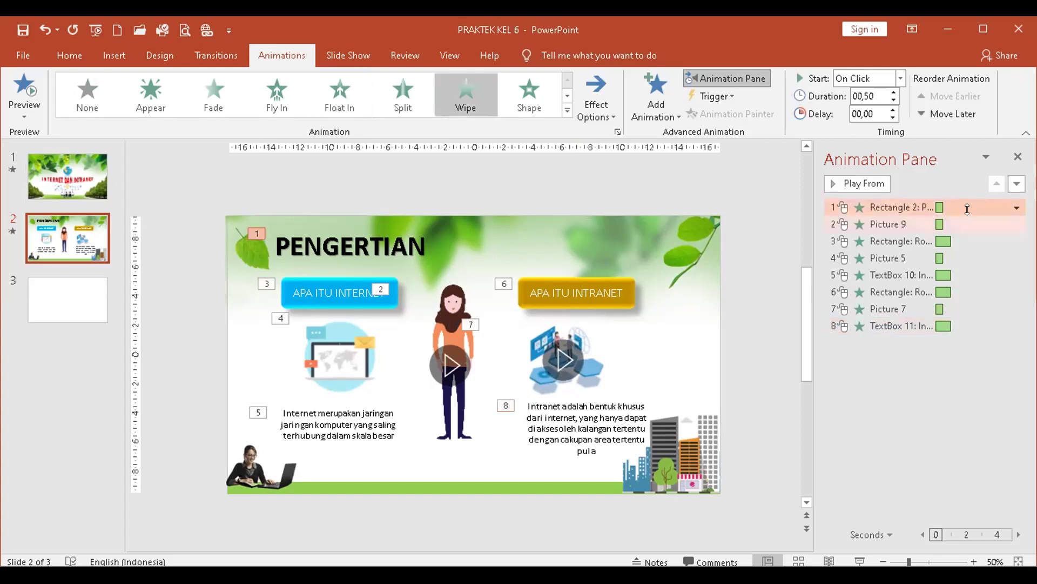
# Set all eight slide 2 animations to Start After Previous and save the presentation
pyautogui.click(1017, 207)
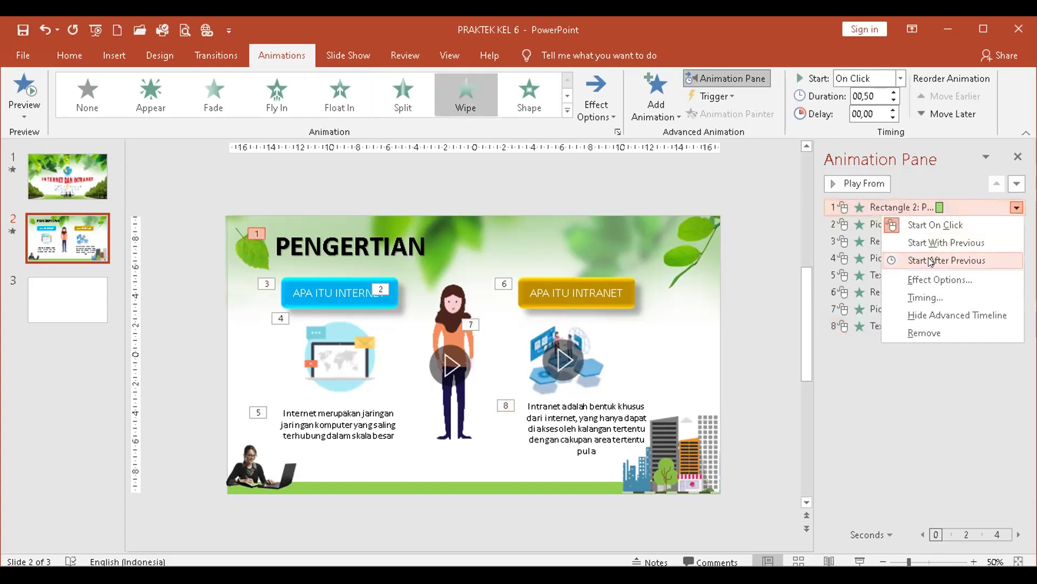
pyautogui.click(866, 203)
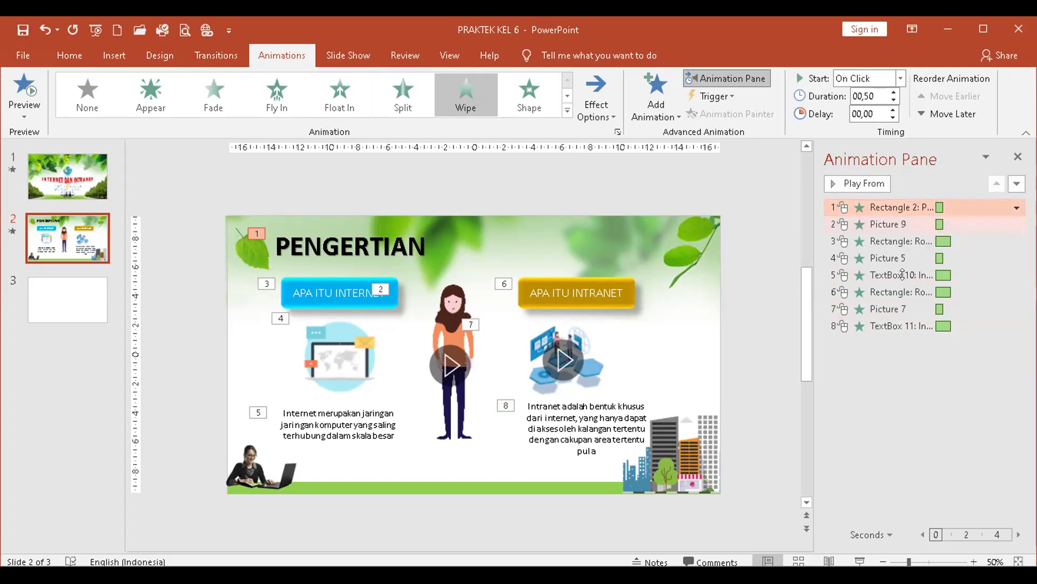
pyautogui.click(891, 207)
pyautogui.hotkey('shift', 'Down')
pyautogui.hotkey('shift', 'Down')
pyautogui.hotkey('shift', 'Down')
pyautogui.hotkey('shift', 'Down')
pyautogui.hotkey('shift', 'Down')
pyautogui.hotkey('shift', 'Down')
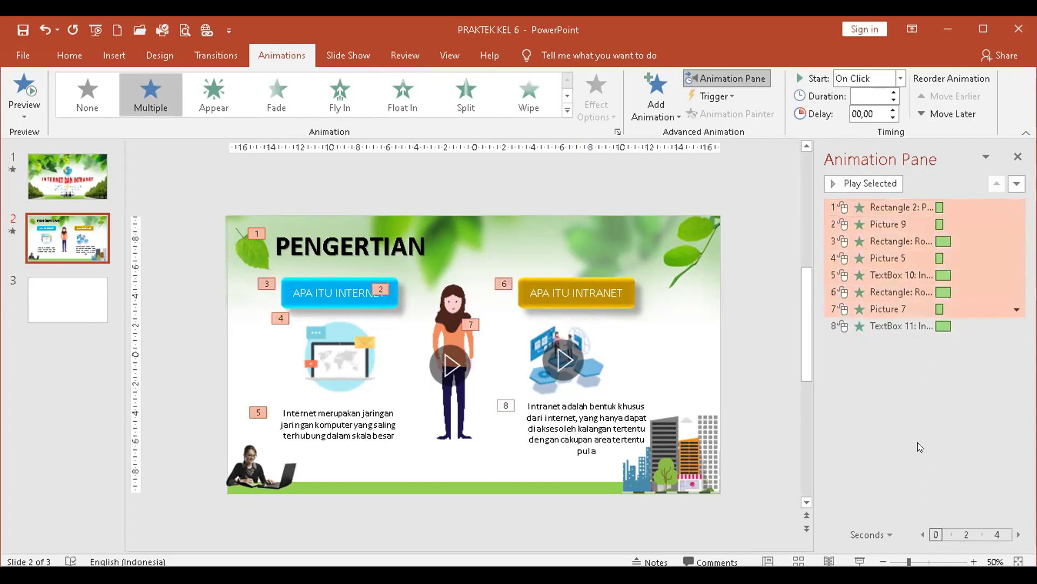
pyautogui.hotkey('shift', 'Down')
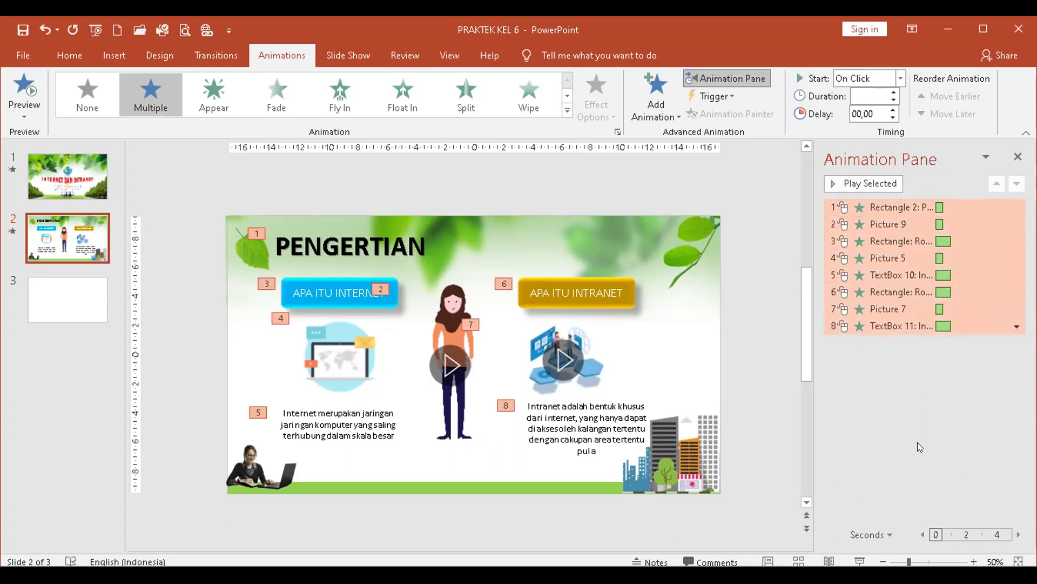
pyautogui.click(1016, 327)
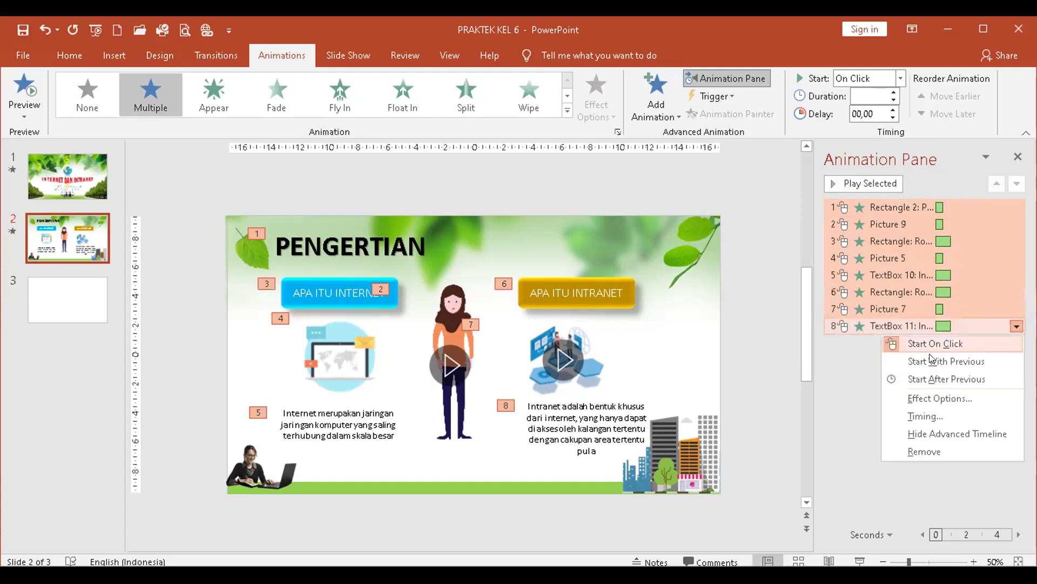
pyautogui.click(906, 379)
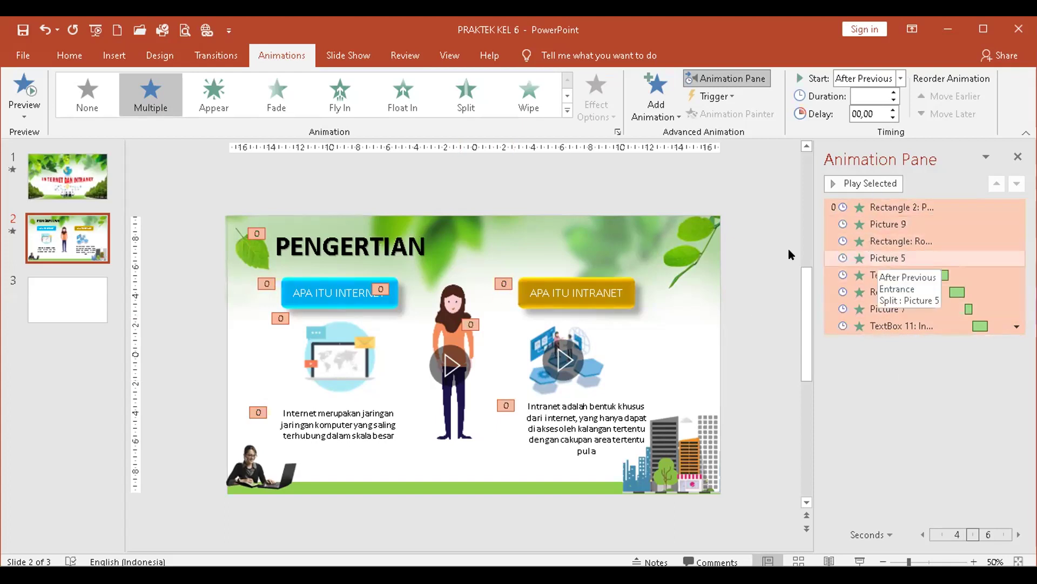
pyautogui.click(21, 28)
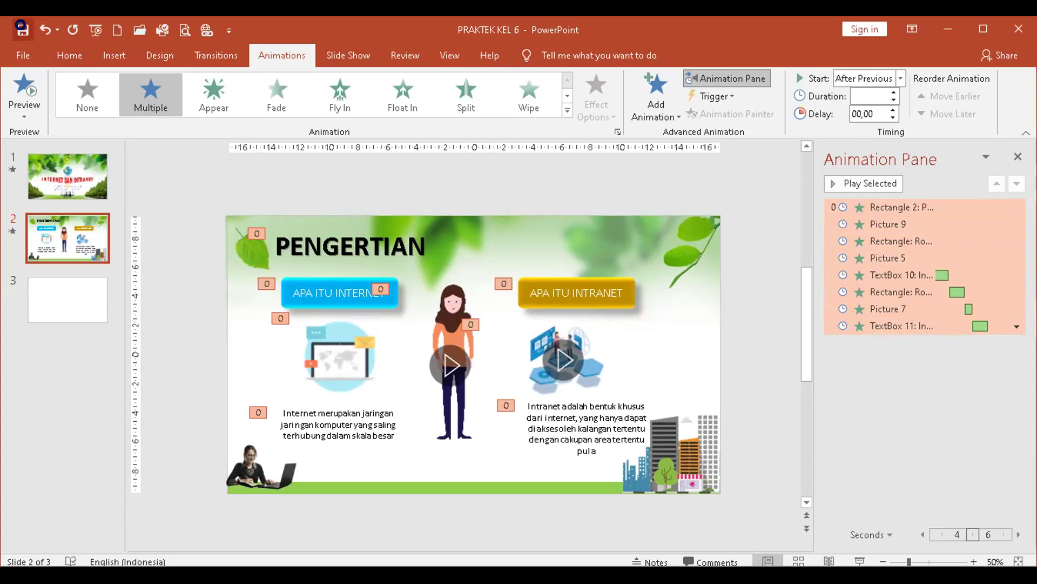
pyautogui.click(860, 561)
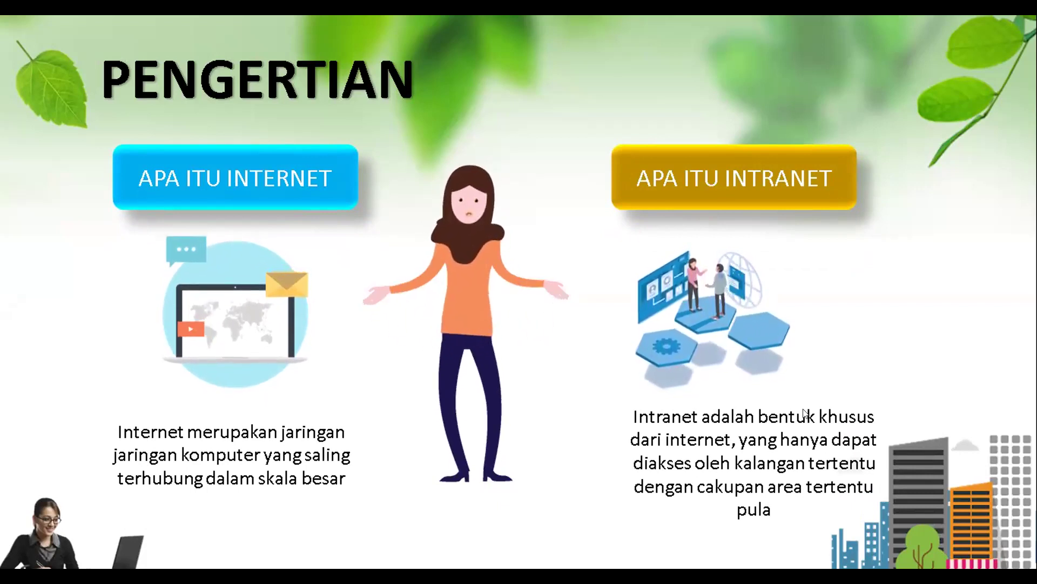
# End the slide show after watching the PENGERTIAN animations play
pyautogui.rightClick(807, 183)
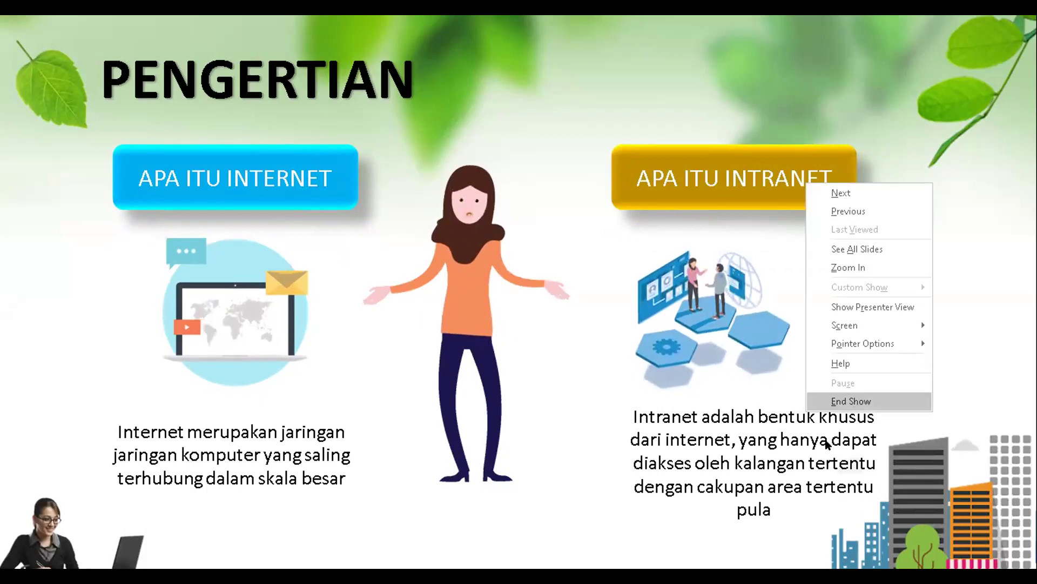
pyautogui.press('Return')
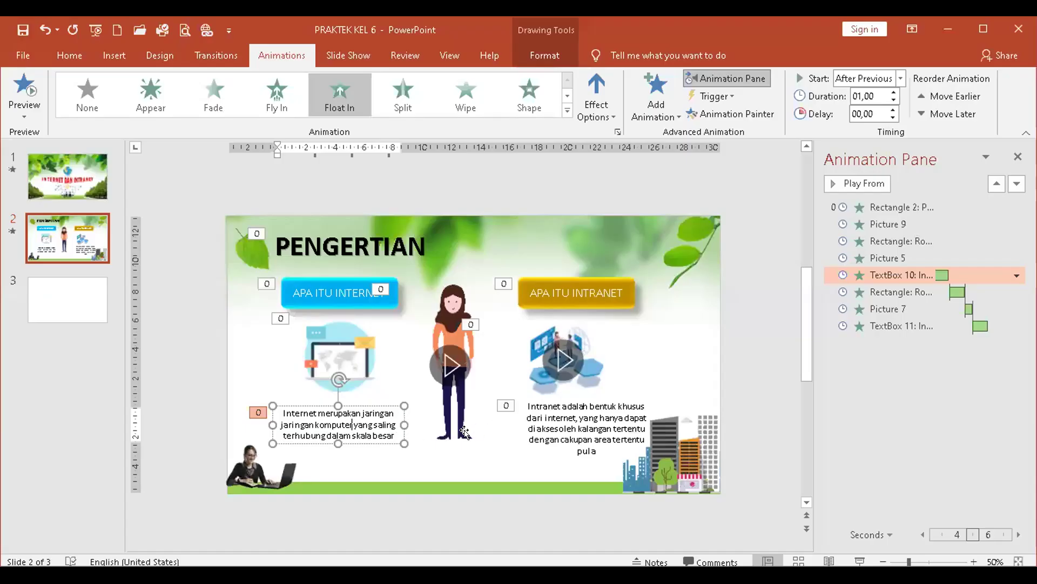
# Align Top the Internet and Intranet description boxes and nudge them down slightly
pyautogui.click(578, 429)
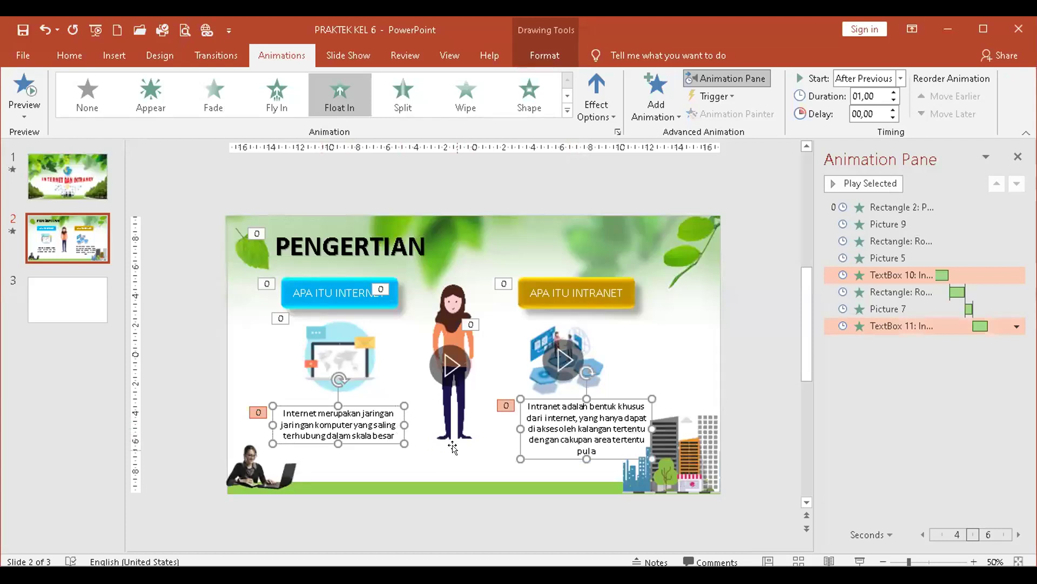
pyautogui.click(544, 59)
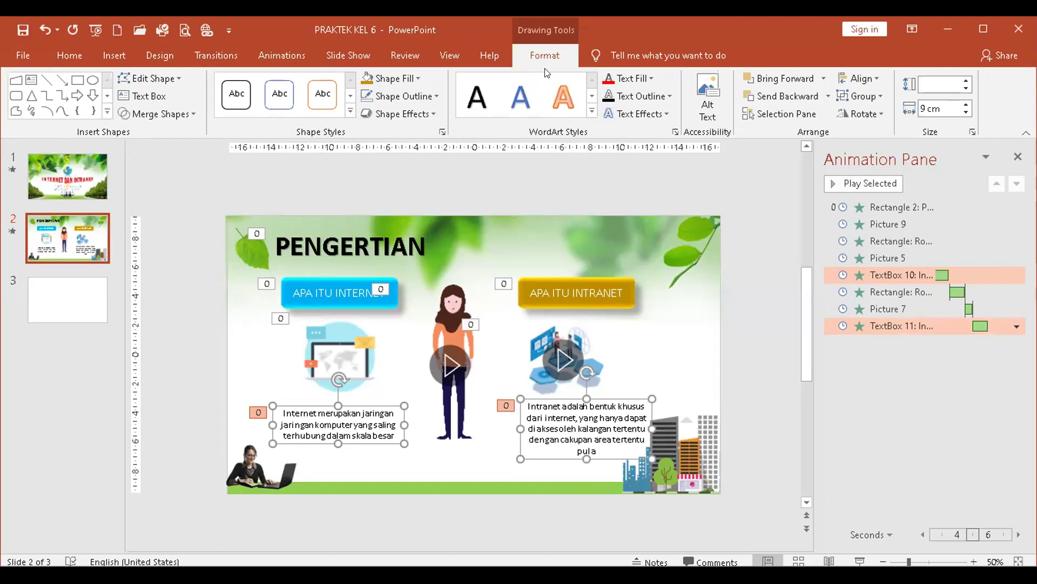
pyautogui.click(863, 77)
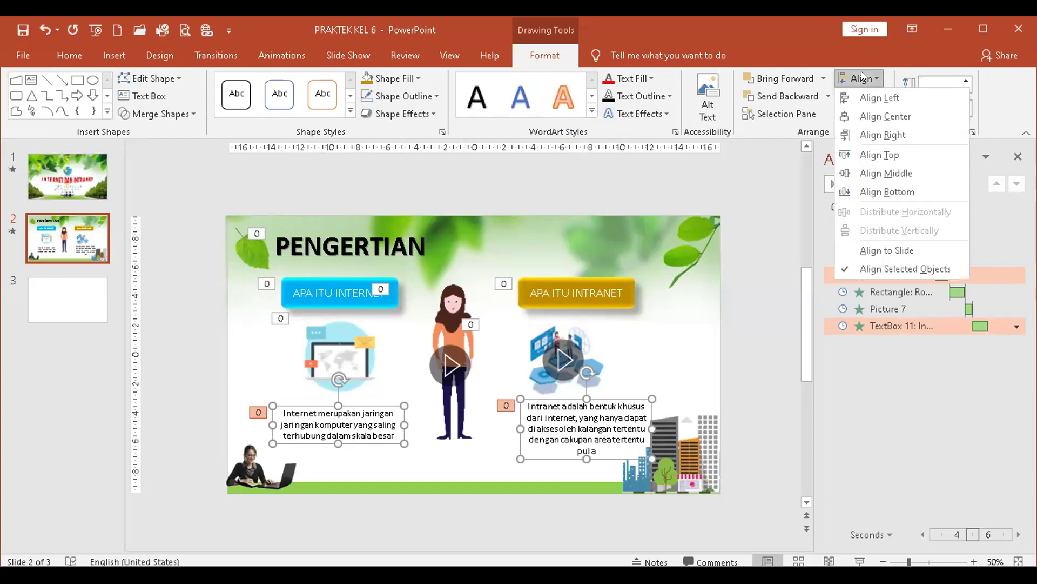
pyautogui.click(856, 158)
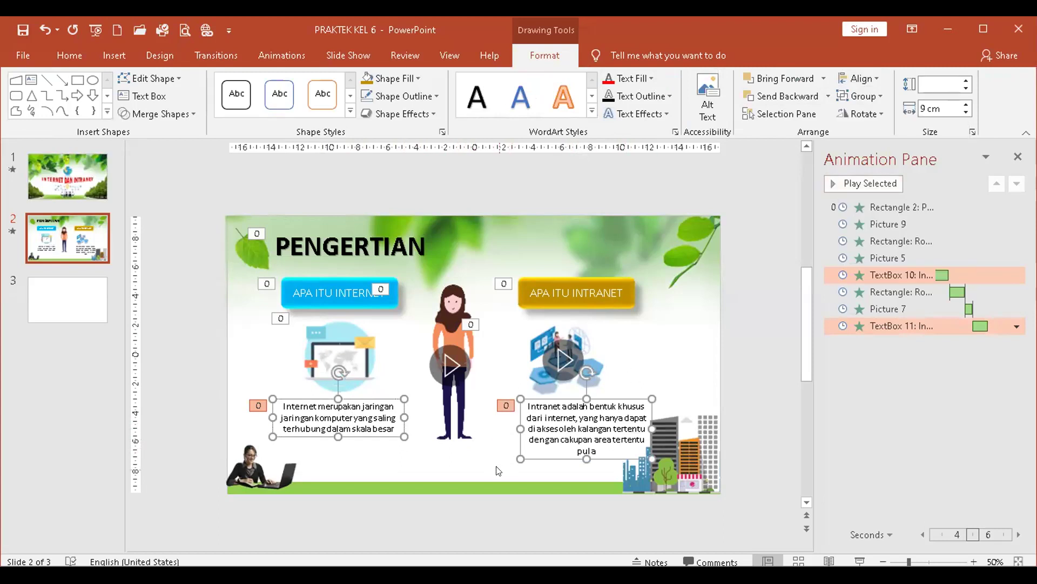
pyautogui.press('Down')
pyautogui.press('Down')
pyautogui.press('Down')
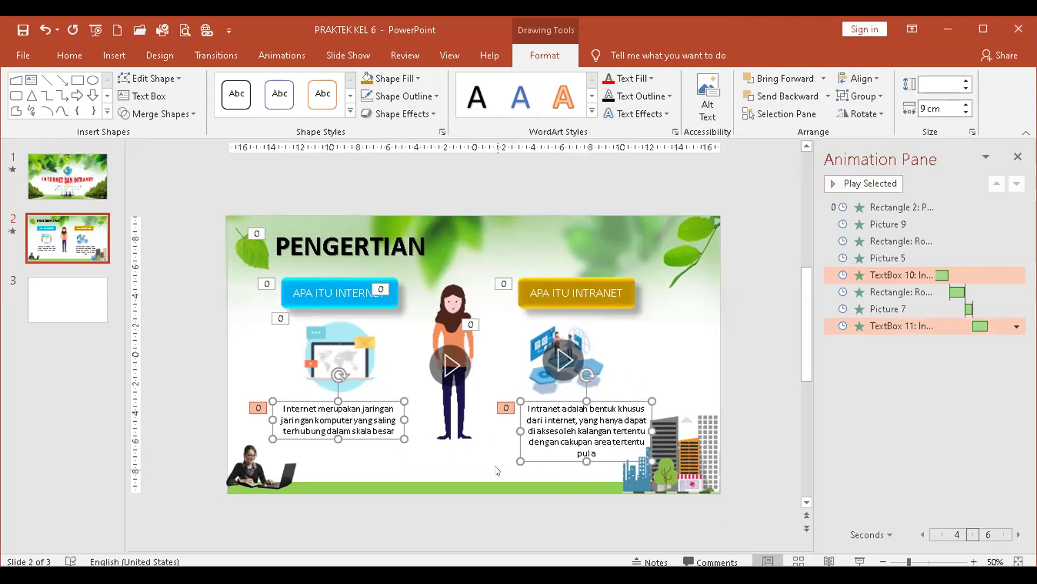
pyautogui.click(726, 365)
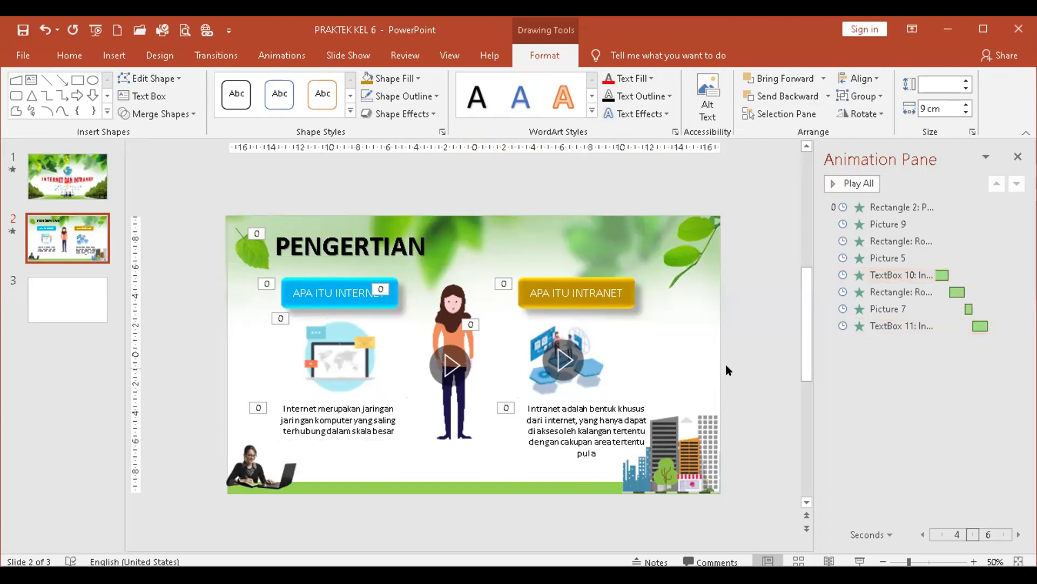
pyautogui.click(364, 429)
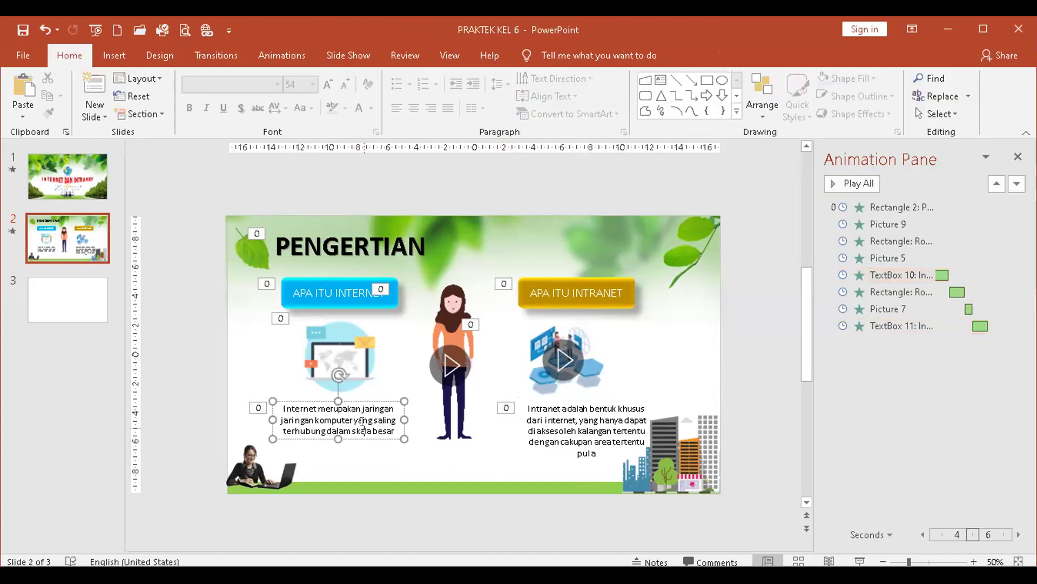
pyautogui.keyDown('shift'); pyautogui.click(539, 430); pyautogui.keyUp('shift')
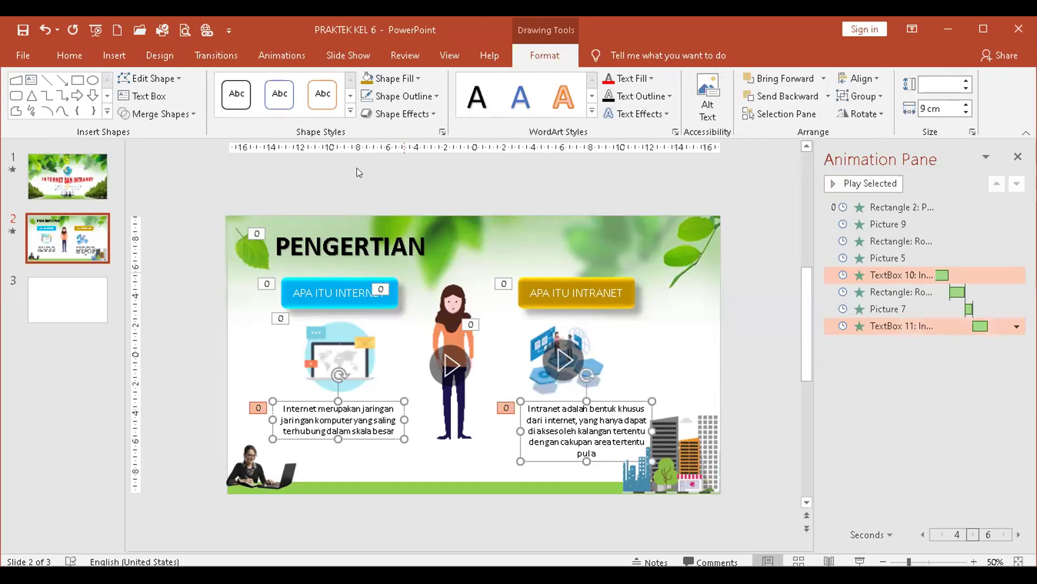
pyautogui.click(388, 76)
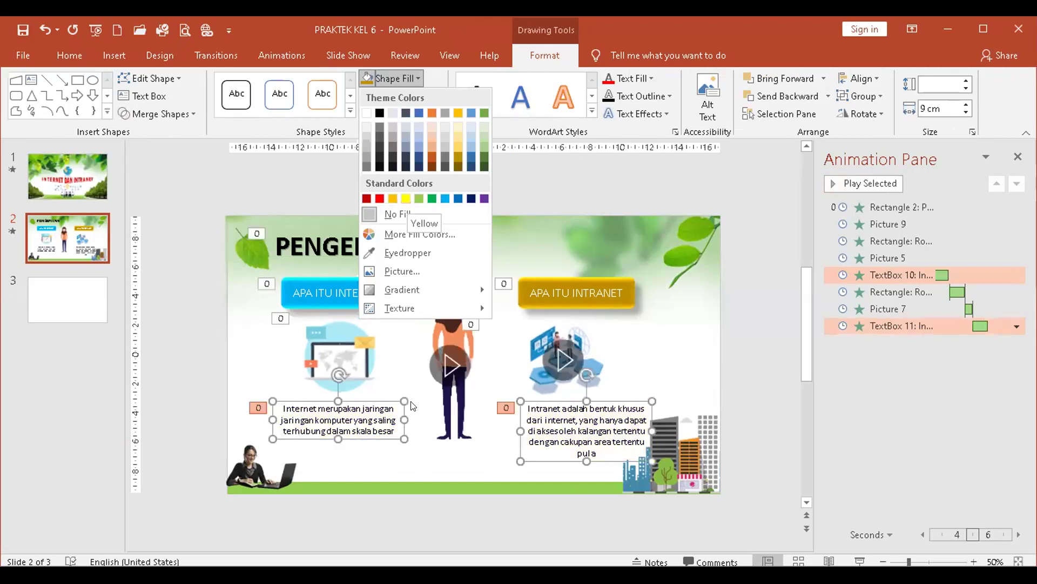
pyautogui.click(400, 470)
pyautogui.click(399, 469)
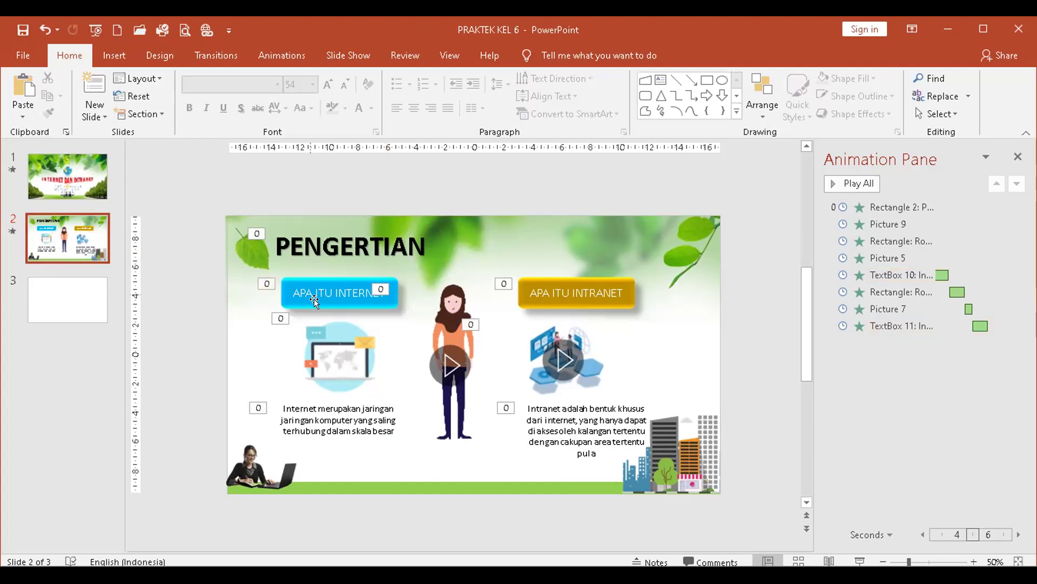
# Set Shape Fill to light green on APA ITU INTERNET and green on APA ITU INTRANET
pyautogui.click(390, 306)
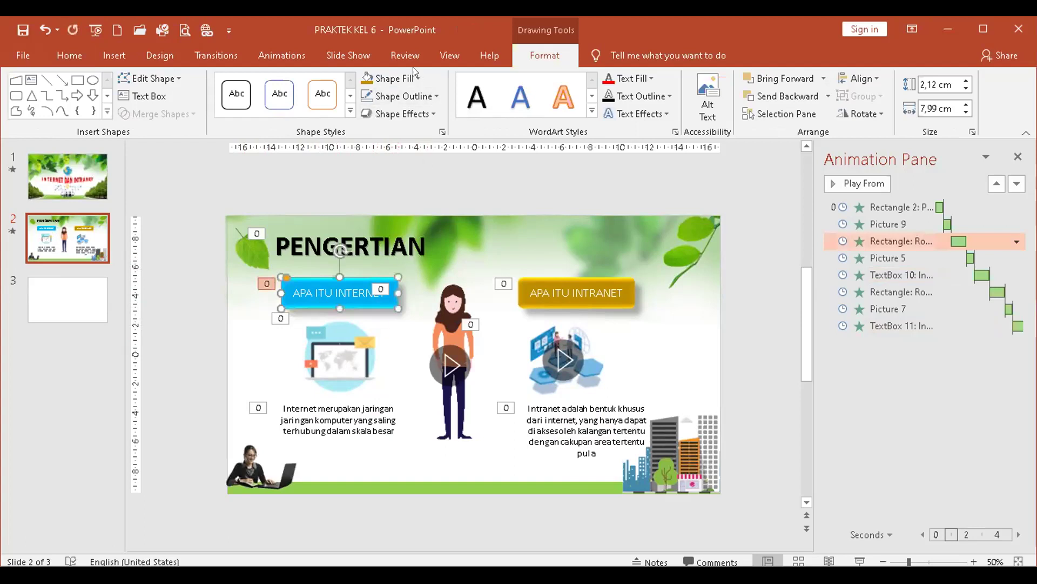
pyautogui.click(390, 72)
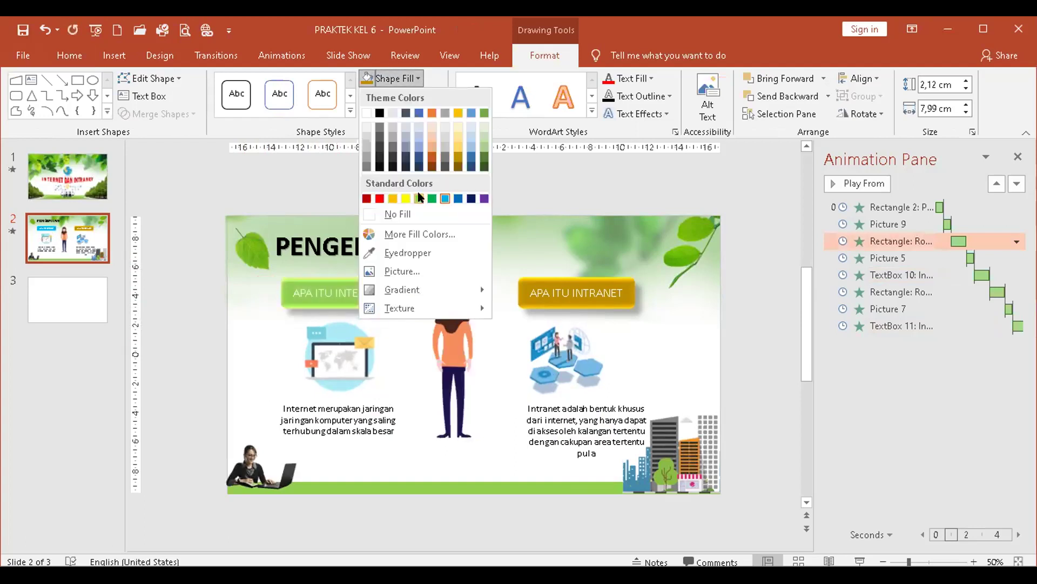
pyautogui.click(420, 198)
pyautogui.click(535, 242)
pyautogui.click(535, 283)
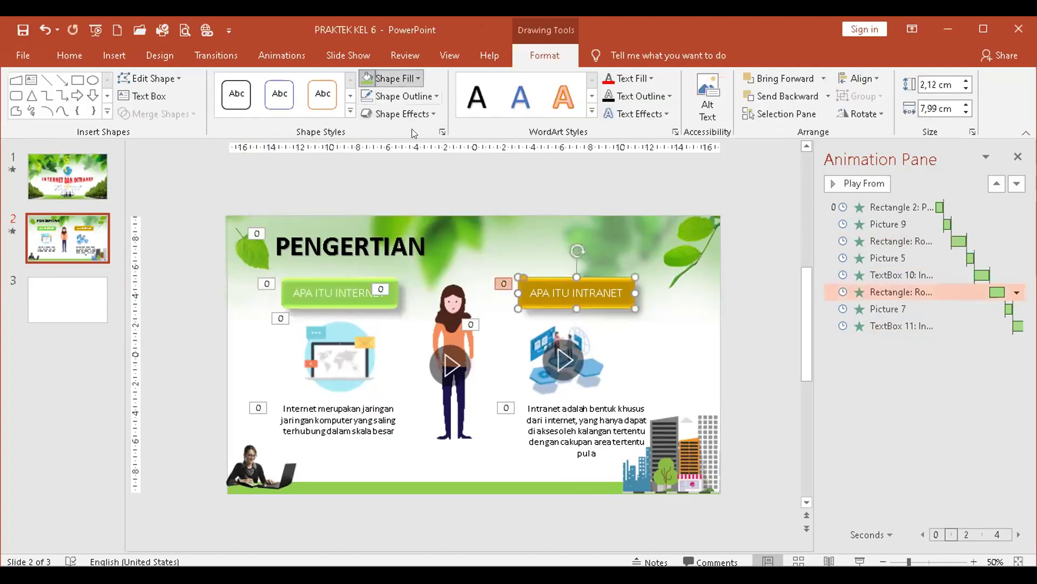
pyautogui.click(394, 78)
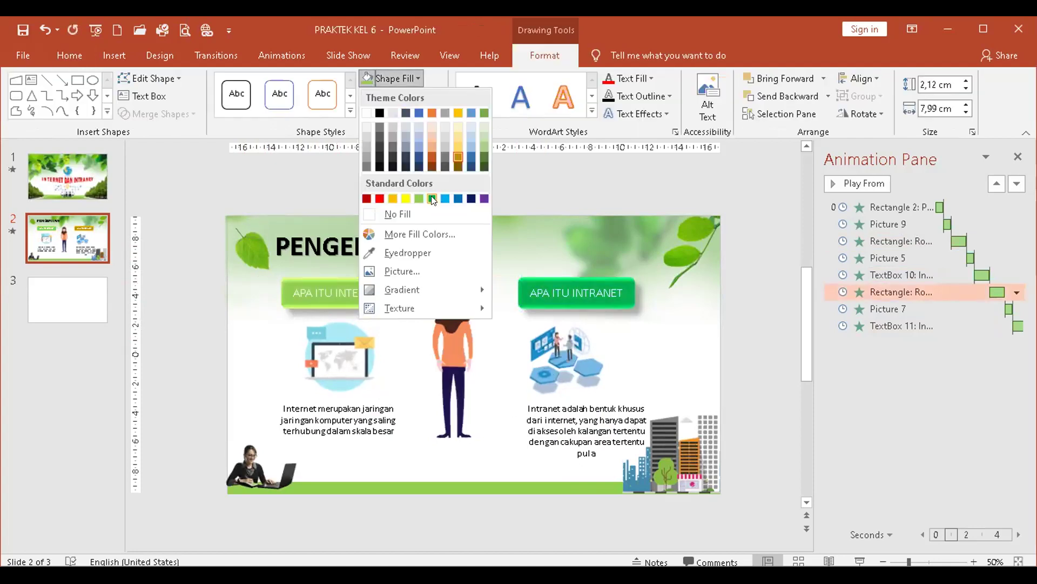
pyautogui.click(432, 198)
pyautogui.click(753, 363)
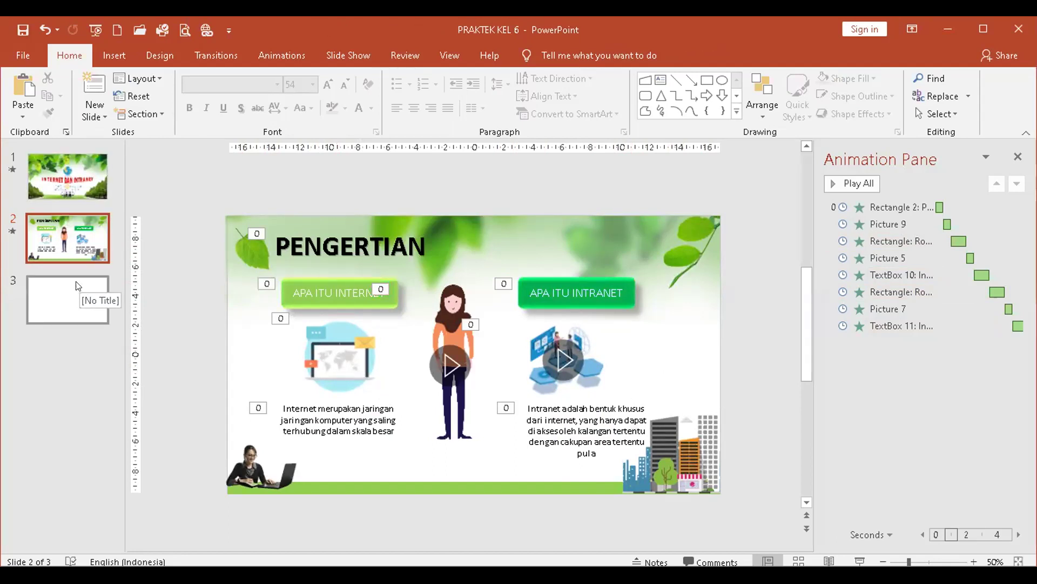
# Insert a Title and Content slide 3 and paste slide 2's PENGERTIAN heading onto it
pyautogui.click(87, 111)
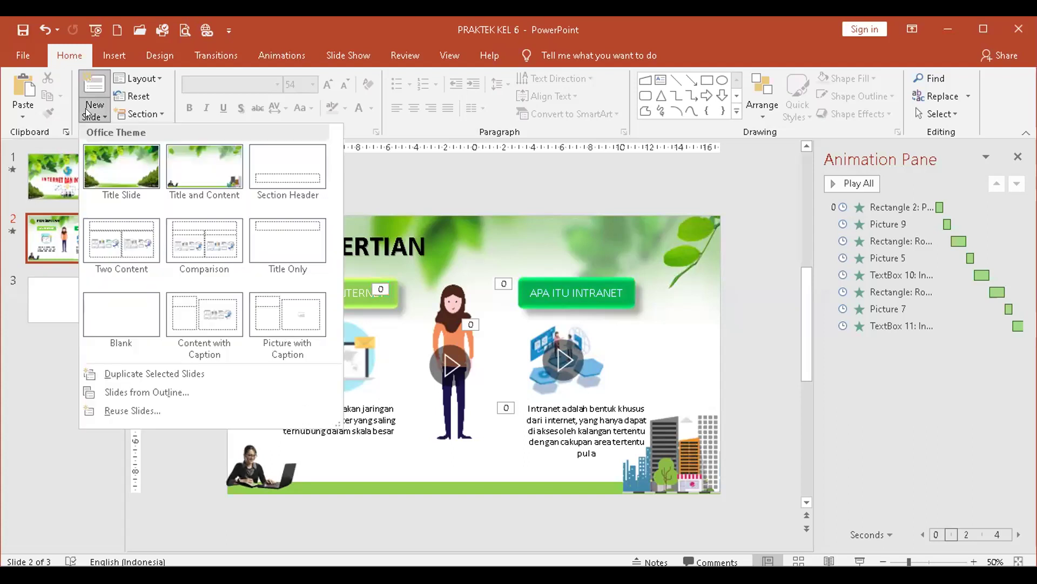
pyautogui.click(203, 173)
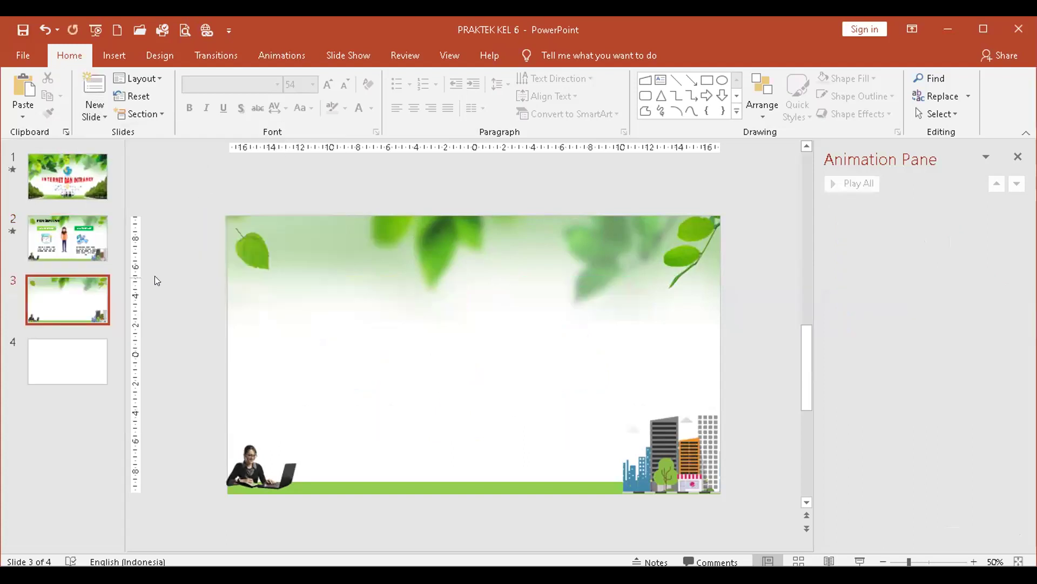
pyautogui.click(48, 239)
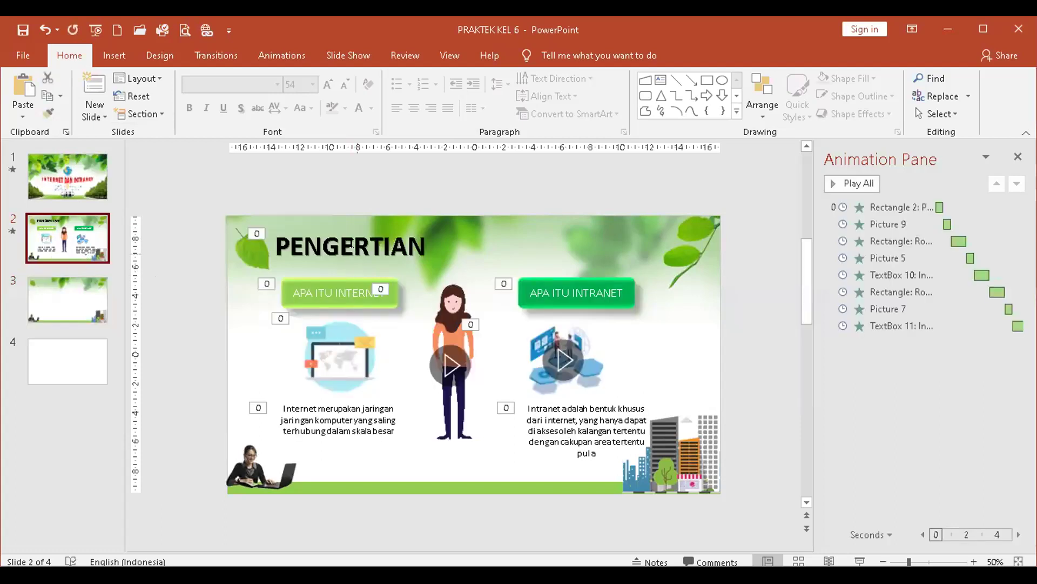
pyautogui.click(351, 244)
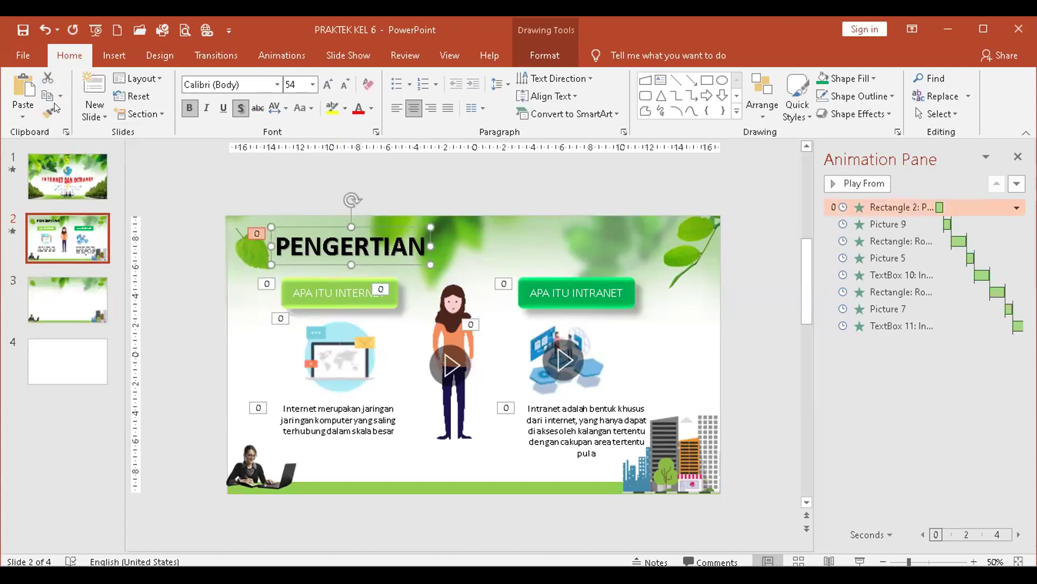
pyautogui.click(67, 298)
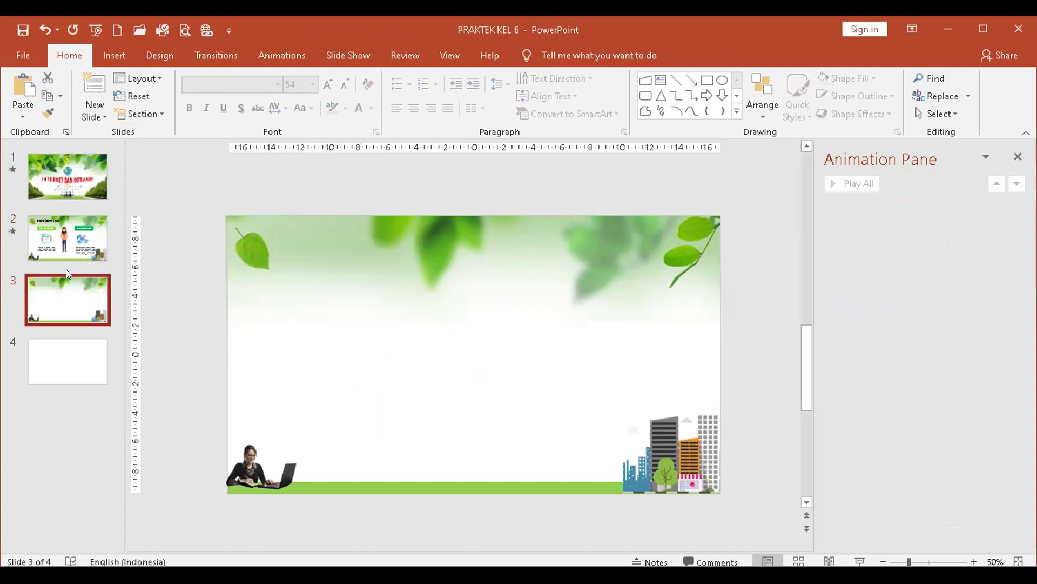
pyautogui.click(22, 89)
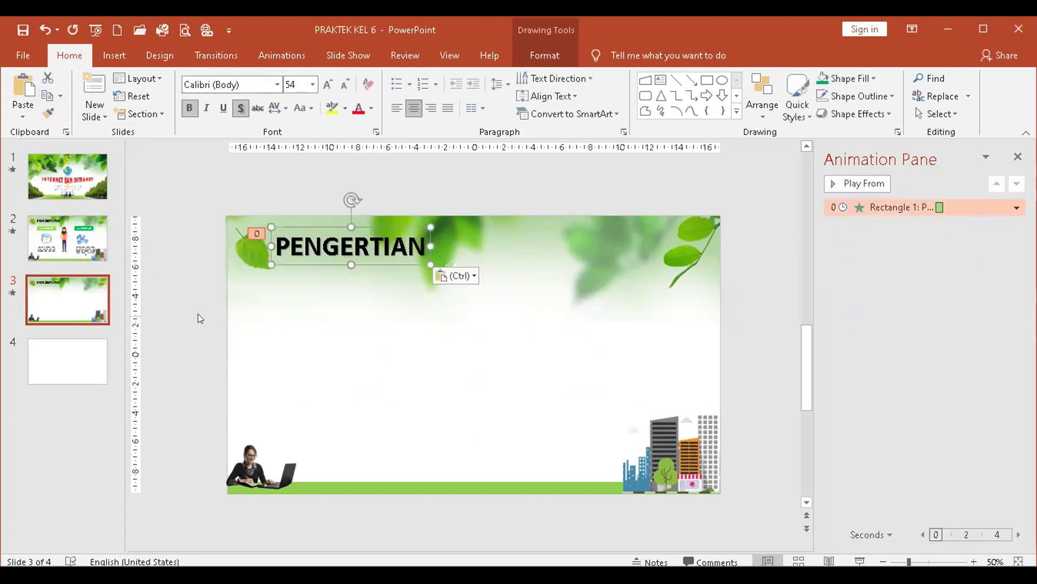
pyautogui.click(895, 209)
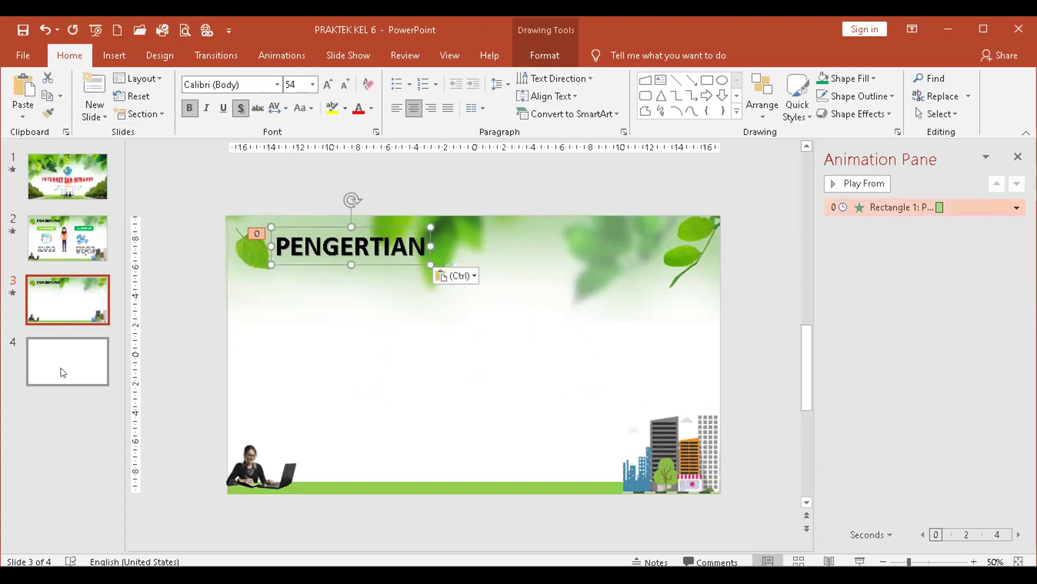
# Review the pasted PENGERTIAN heading on slide 3 and leave slide 3 selected
pyautogui.click(77, 313)
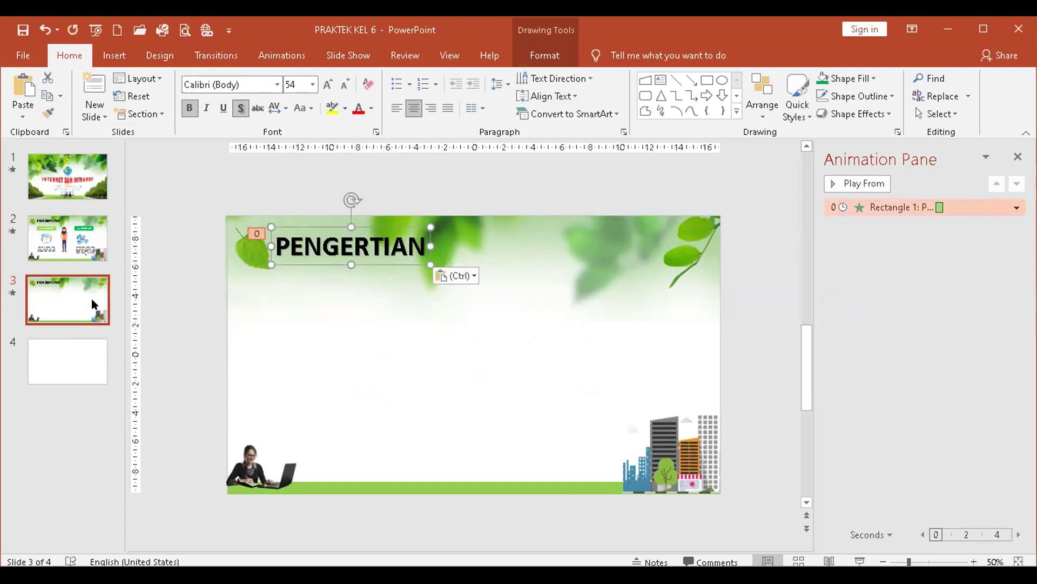
pyautogui.click(301, 189)
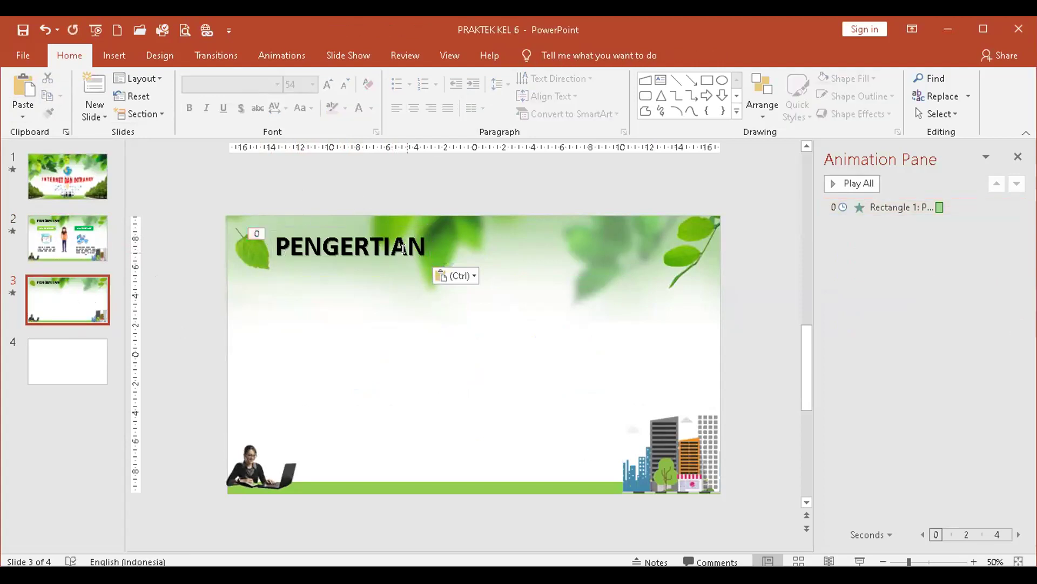
pyautogui.click(277, 246)
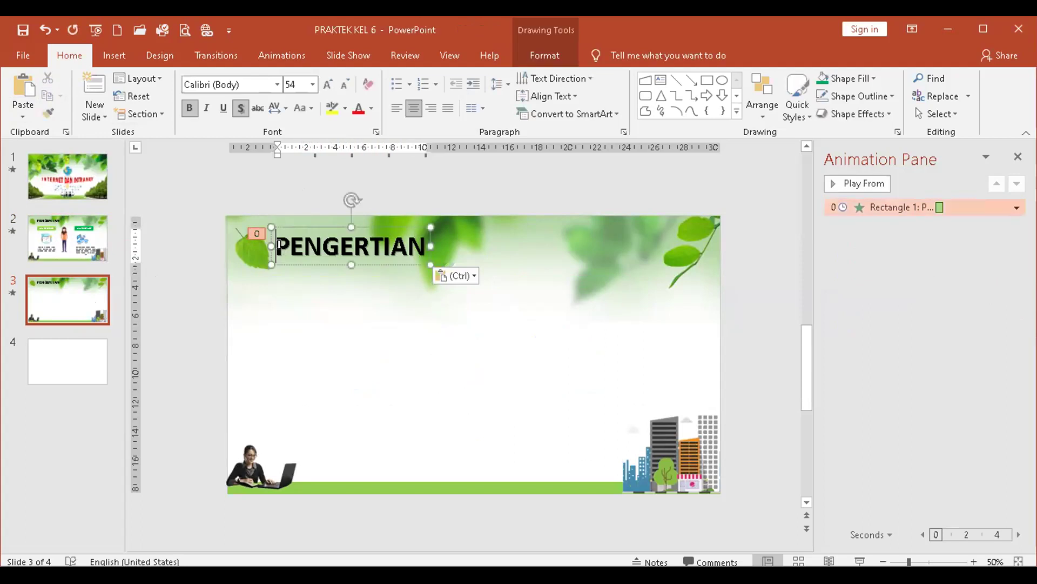
pyautogui.click(79, 299)
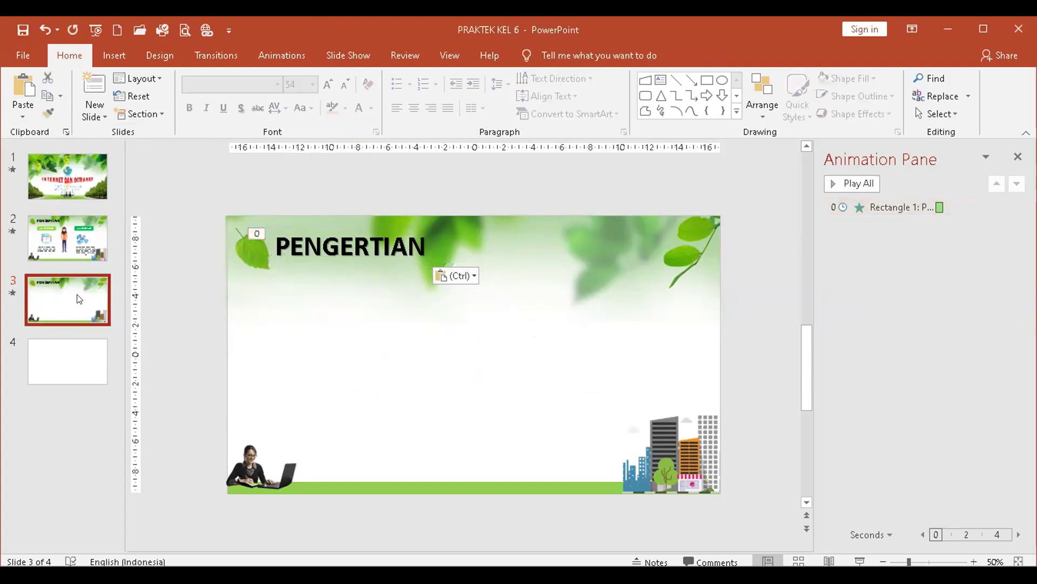
# Duplicate slide 3, then duplicate slide 4, creating slides 4 and 5
pyautogui.rightClick(79, 299)
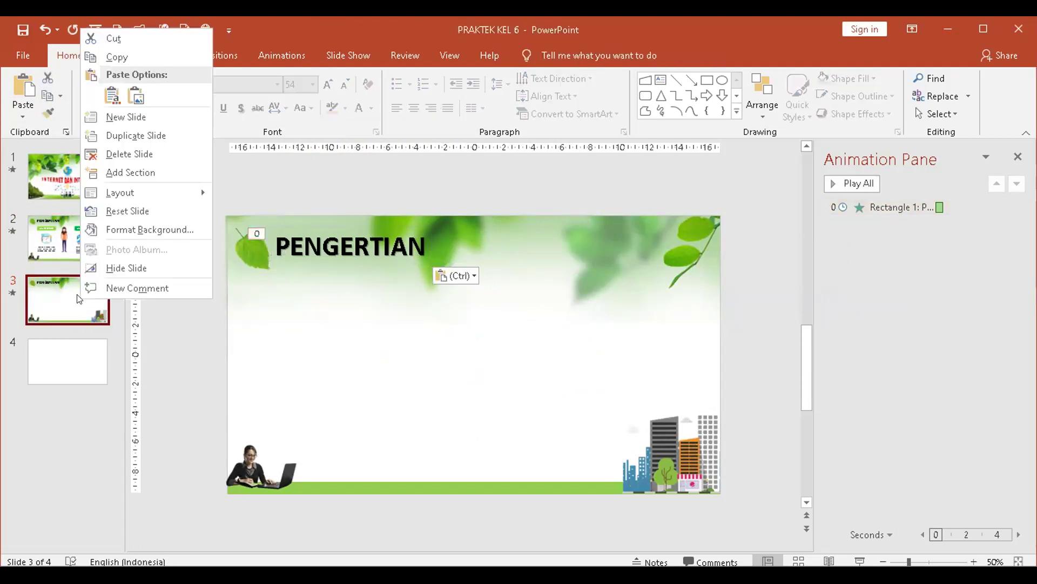
pyautogui.click(137, 135)
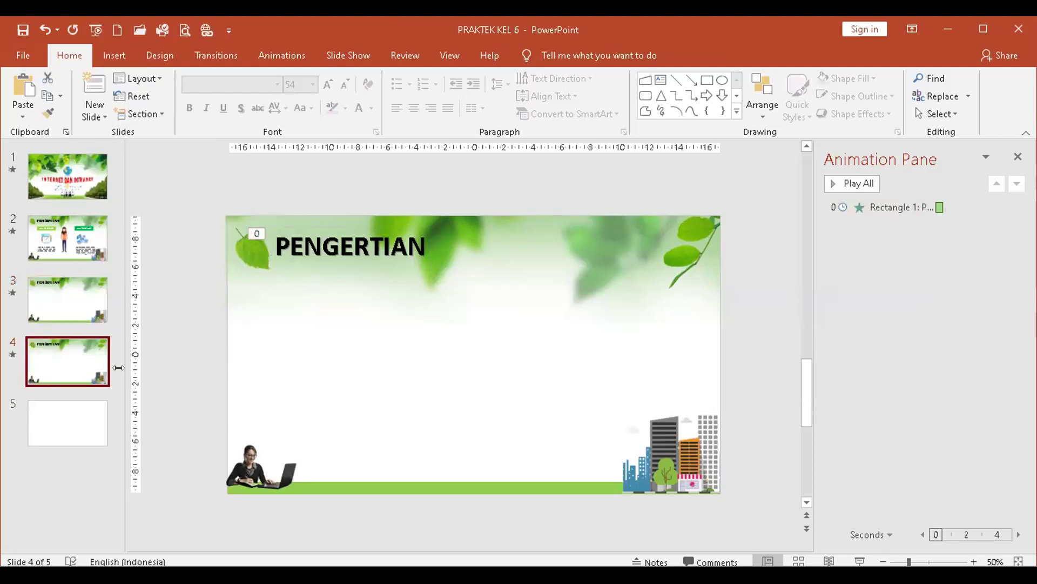
pyautogui.rightClick(73, 363)
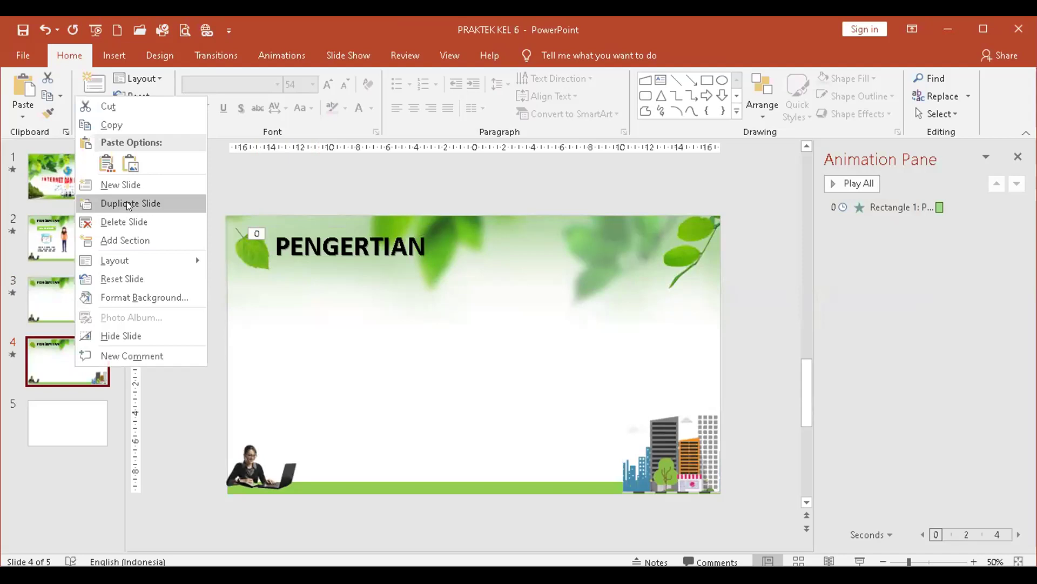
pyautogui.click(128, 205)
# Check the duplicated slides and delete the blank slide 6
pyautogui.click(65, 297)
pyautogui.click(286, 245)
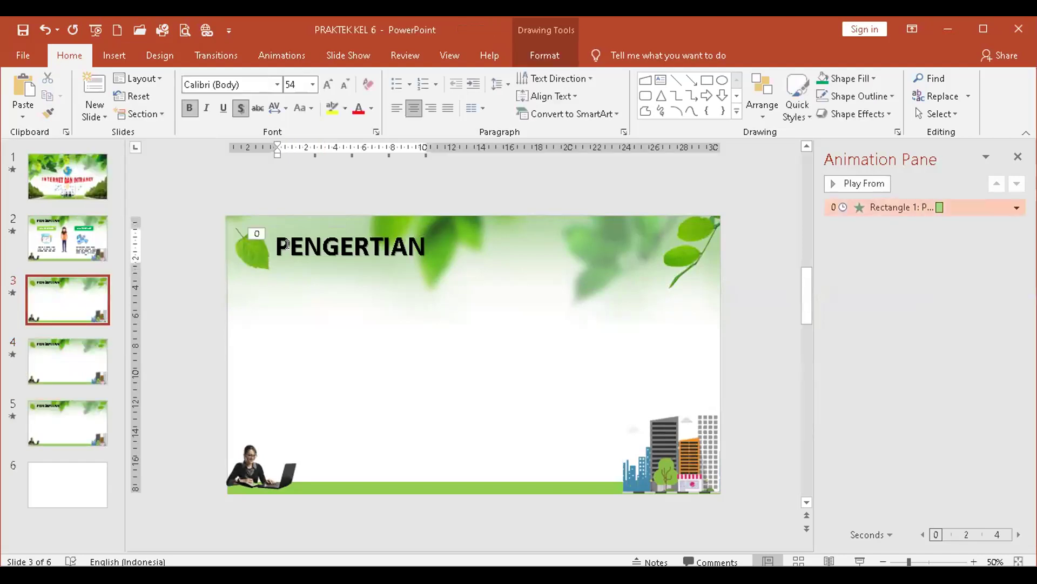
pyautogui.moveTo(287, 244); pyautogui.dragTo(475, 254)
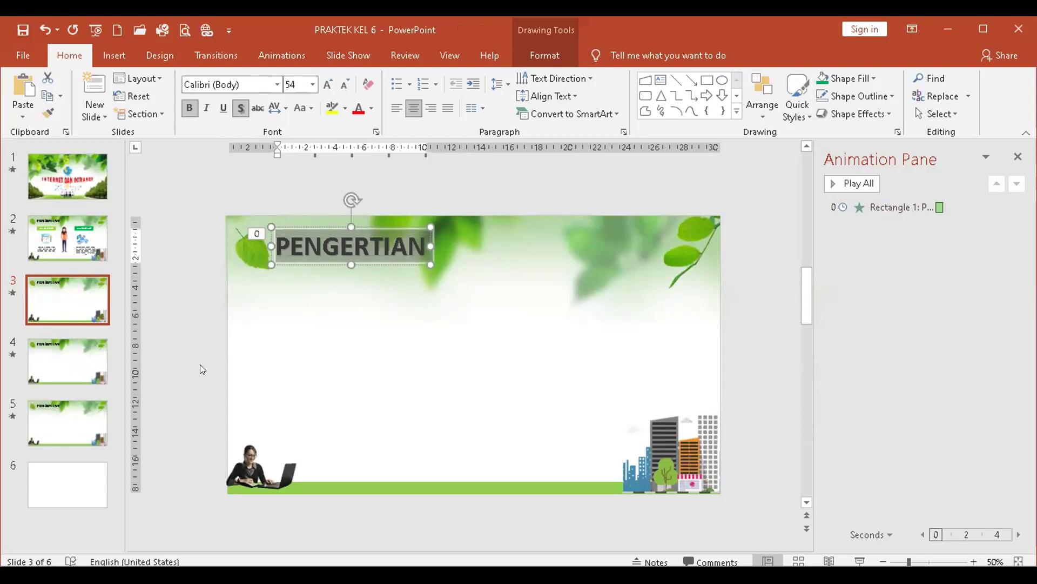
pyautogui.click(51, 374)
pyautogui.click(54, 429)
pyautogui.click(56, 479)
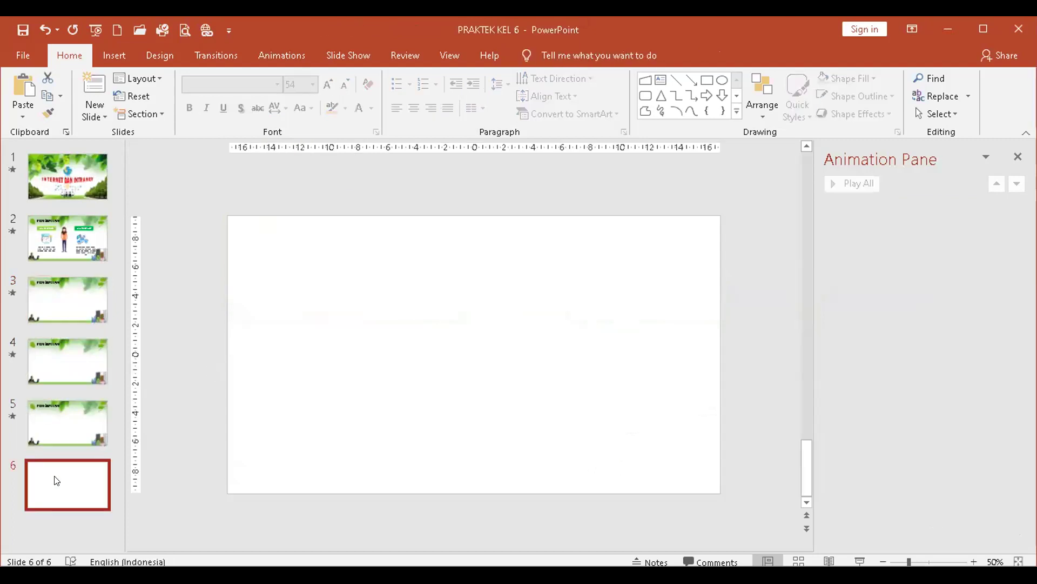
pyautogui.click(51, 77)
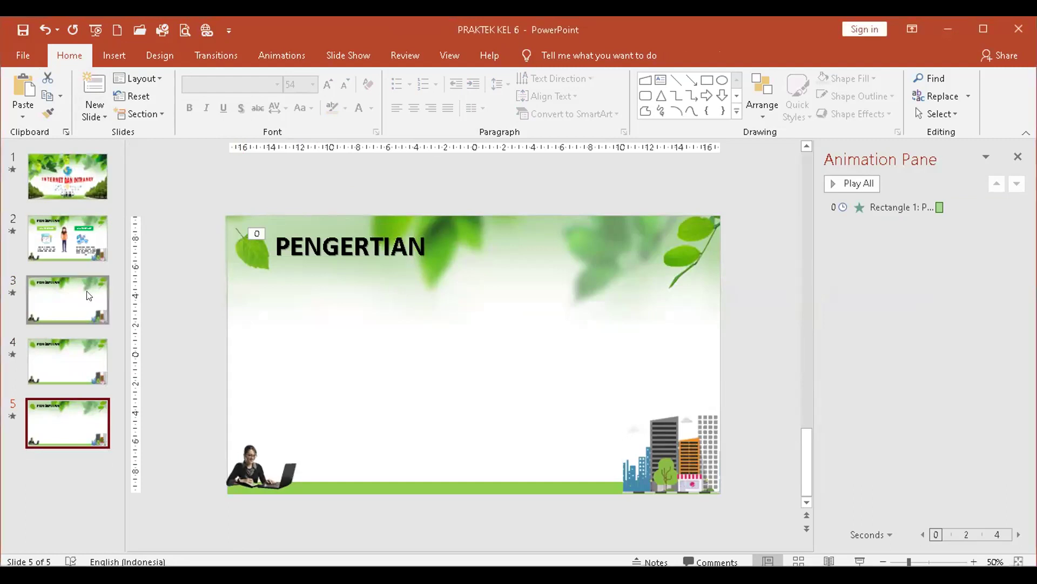
# Replace slide 3's heading with 'KEGUNAAN INTERNET' and left-align it
pyautogui.click(68, 300)
pyautogui.moveTo(280, 245); pyautogui.dragTo(460, 236)
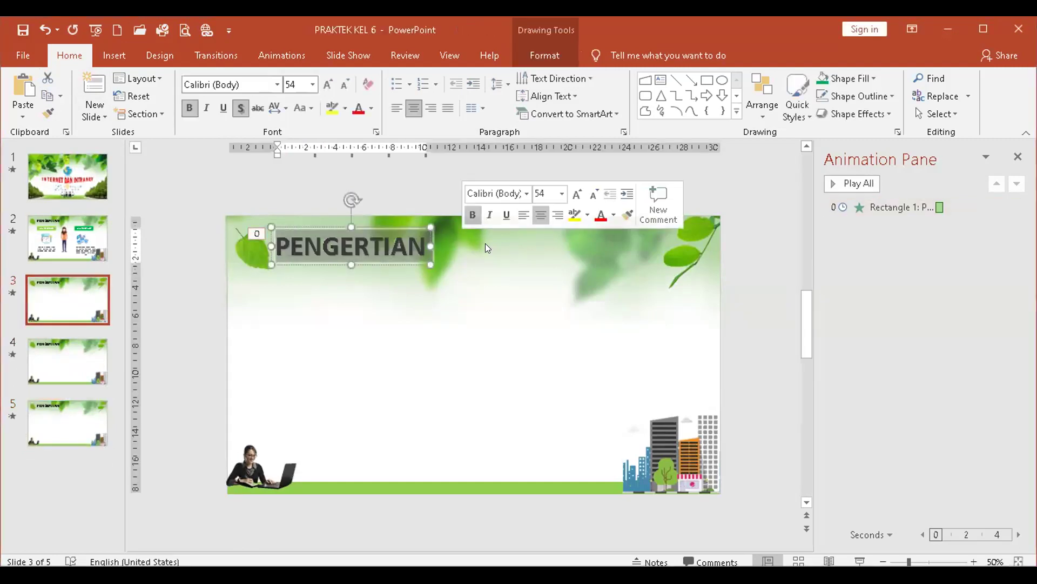
pyautogui.write('KEGY')
pyautogui.press('BackSpace')
pyautogui.write('UNAAN')
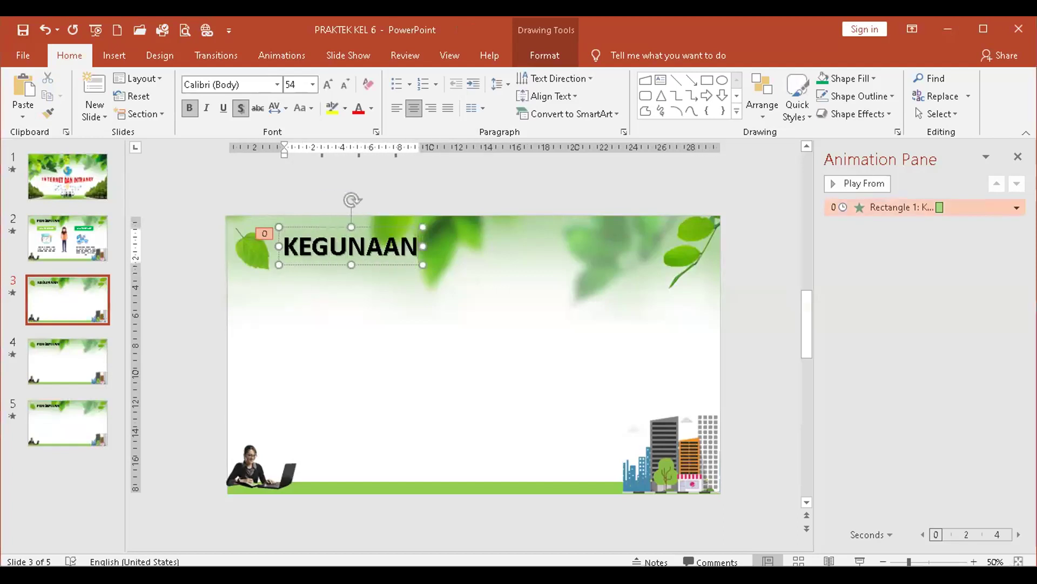
pyautogui.click(397, 107)
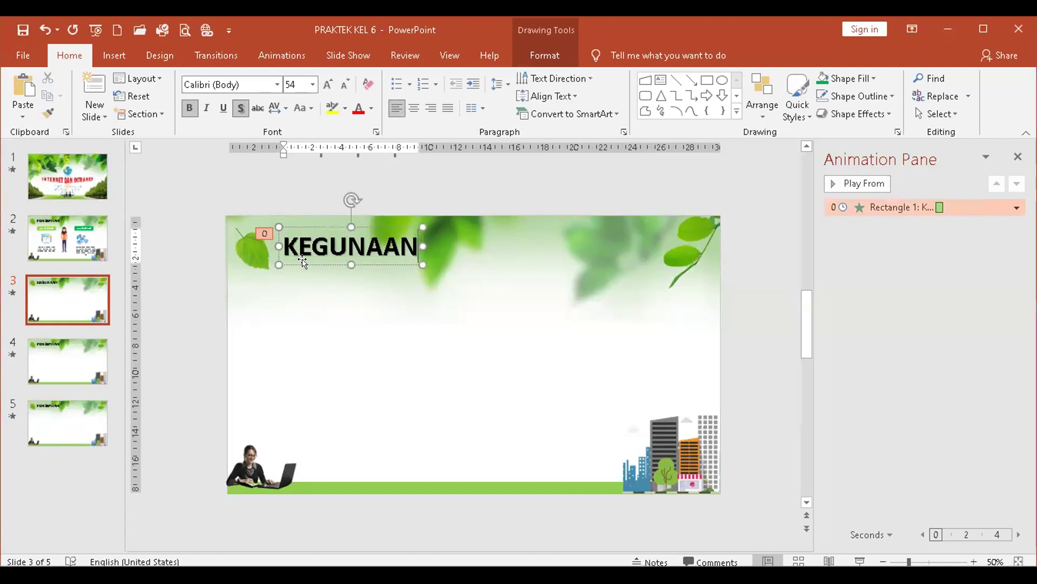
pyautogui.write('INTERNET')
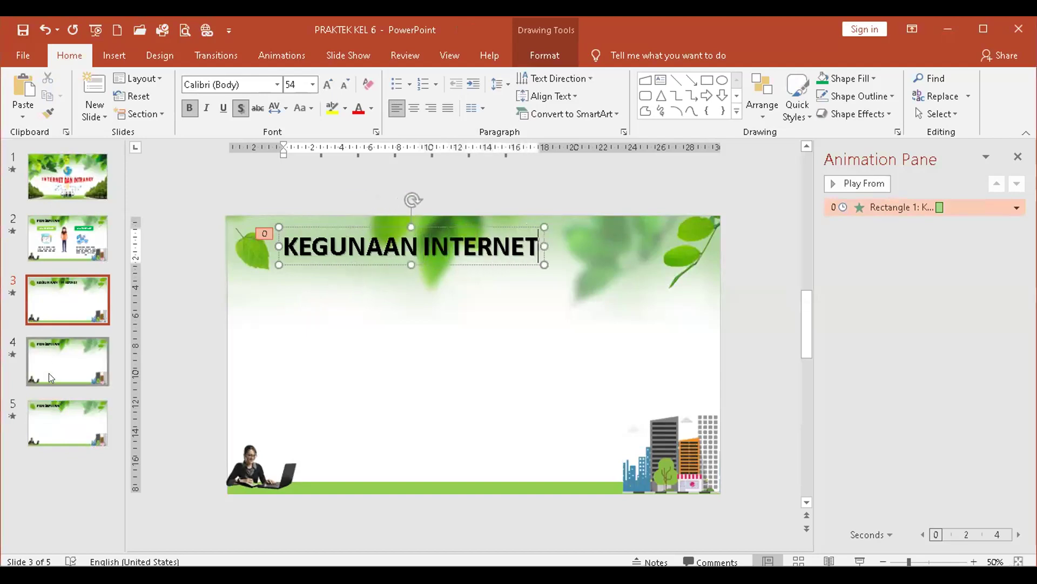
# Inspect slide 4's heading box, which still reads PENGERTIAN
pyautogui.click(49, 373)
pyautogui.click(369, 222)
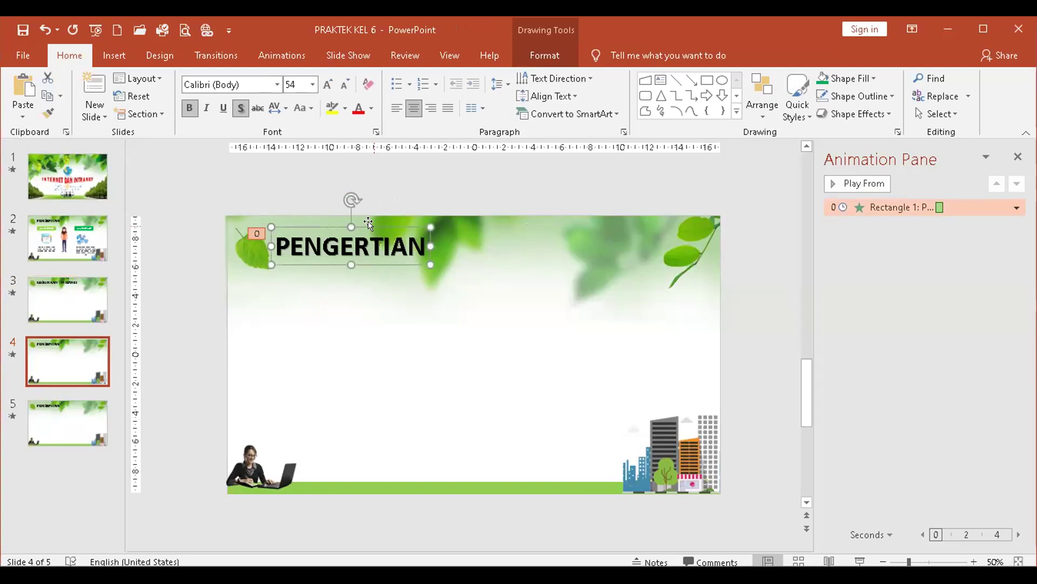
pyautogui.click(87, 390)
# Left-align the heading on slide 5
pyautogui.click(86, 414)
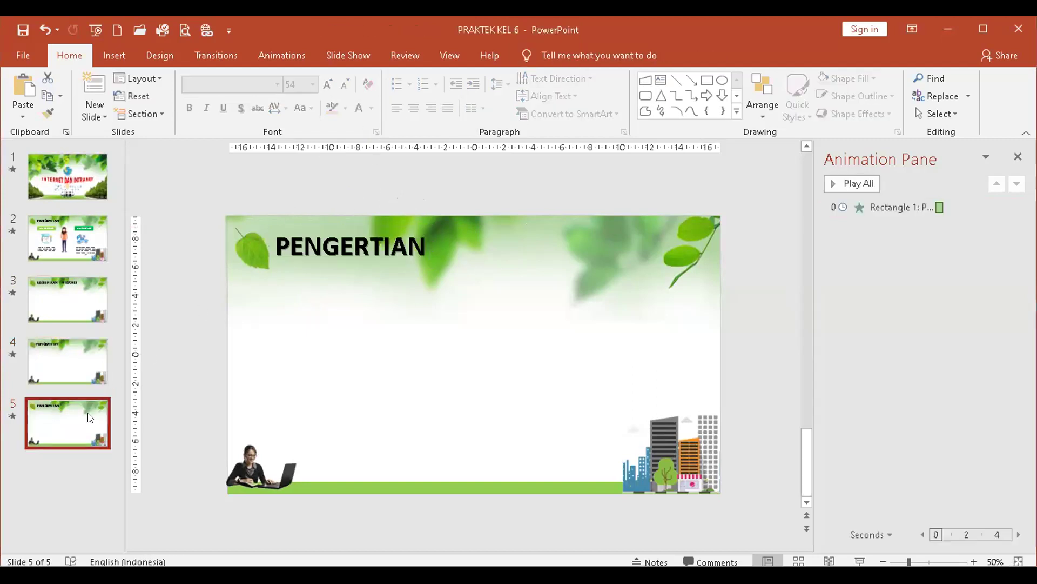
pyautogui.click(326, 224)
pyautogui.click(397, 108)
# Replace slide 4's heading with 'KEGUNAAN INTRANET', review slide 3, and save the presentation
pyautogui.click(76, 372)
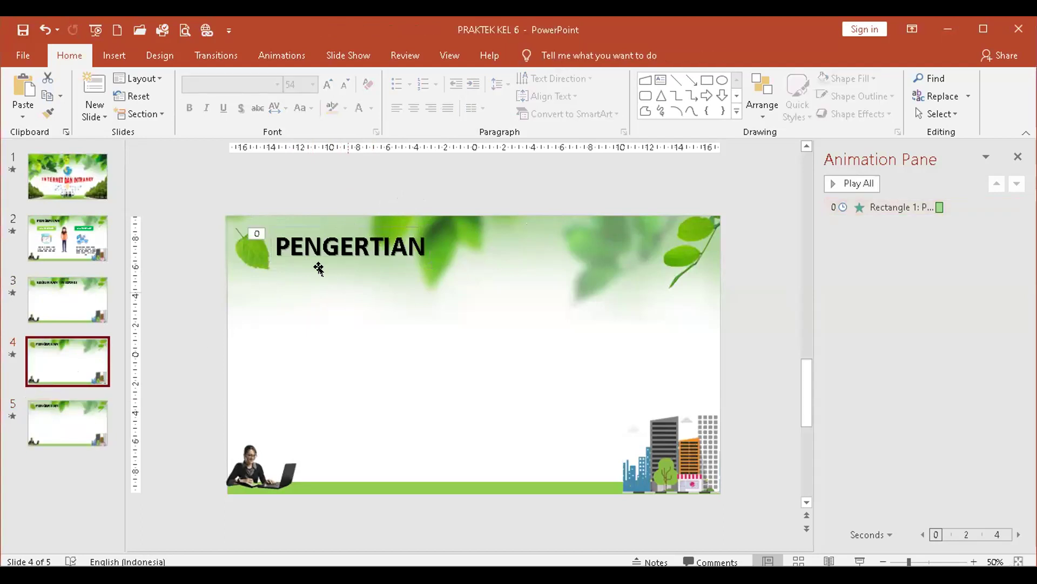
pyautogui.moveTo(277, 246); pyautogui.dragTo(470, 254)
pyautogui.write('K')
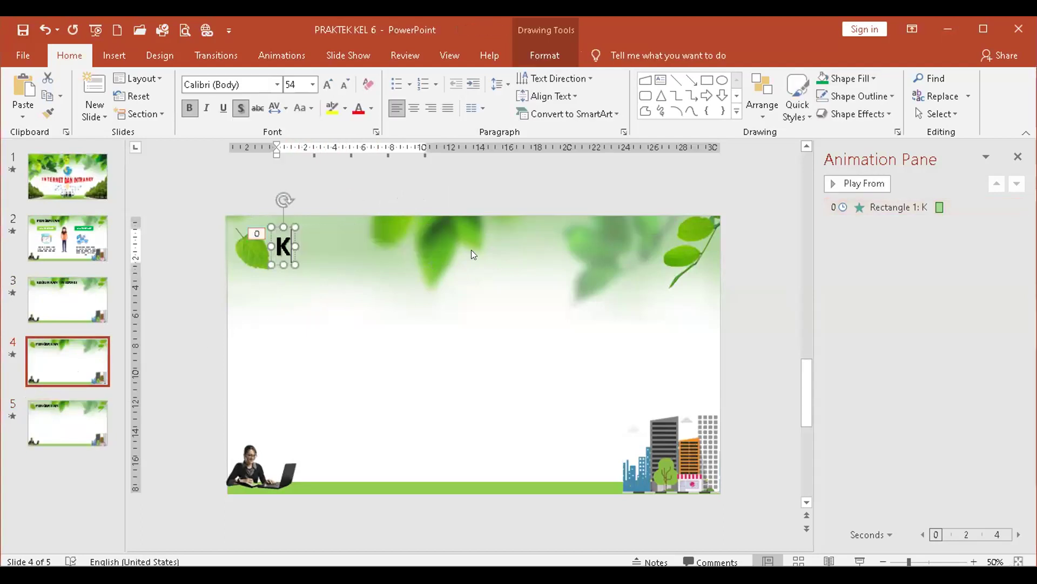
pyautogui.write('EGUNAAN INTRN')
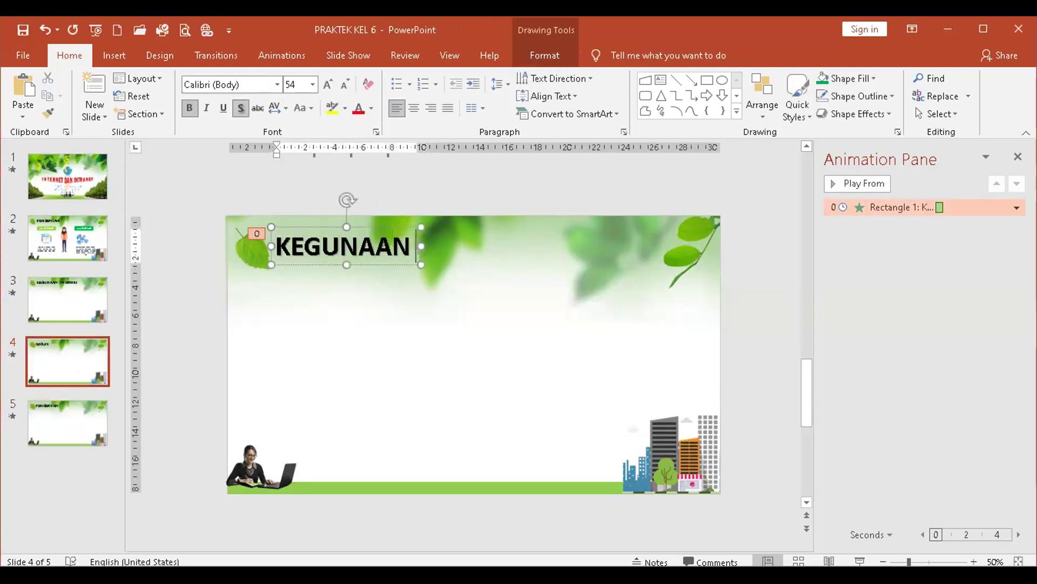
pyautogui.press('BackSpace')
pyautogui.write('ANET')
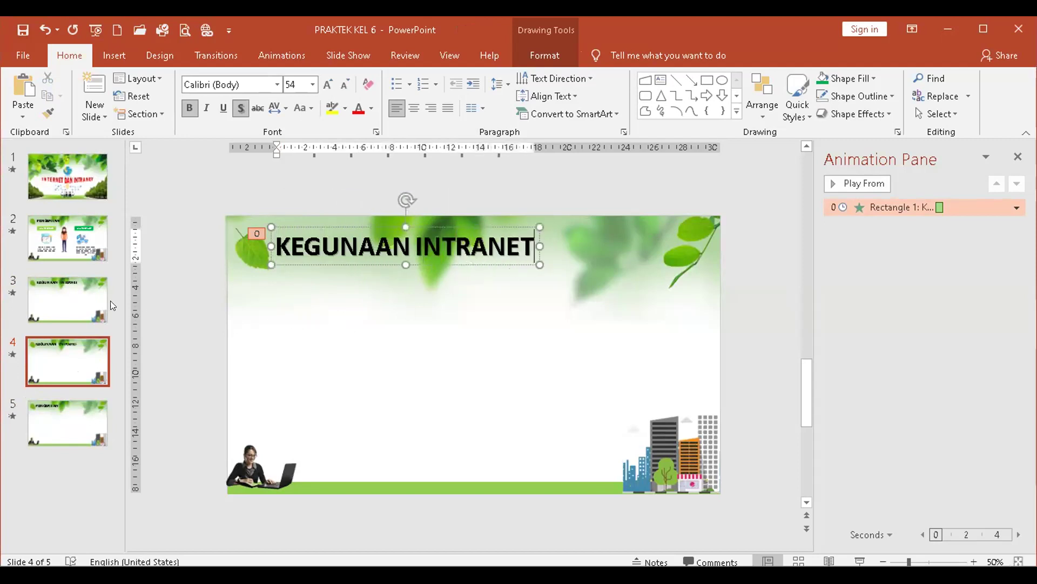
pyautogui.click(54, 309)
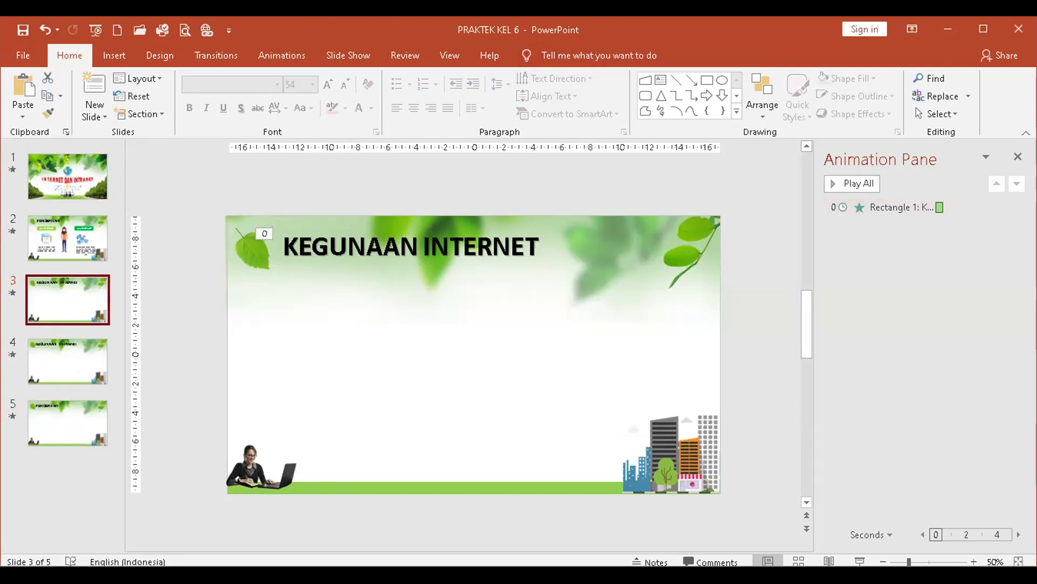
pyautogui.click(23, 31)
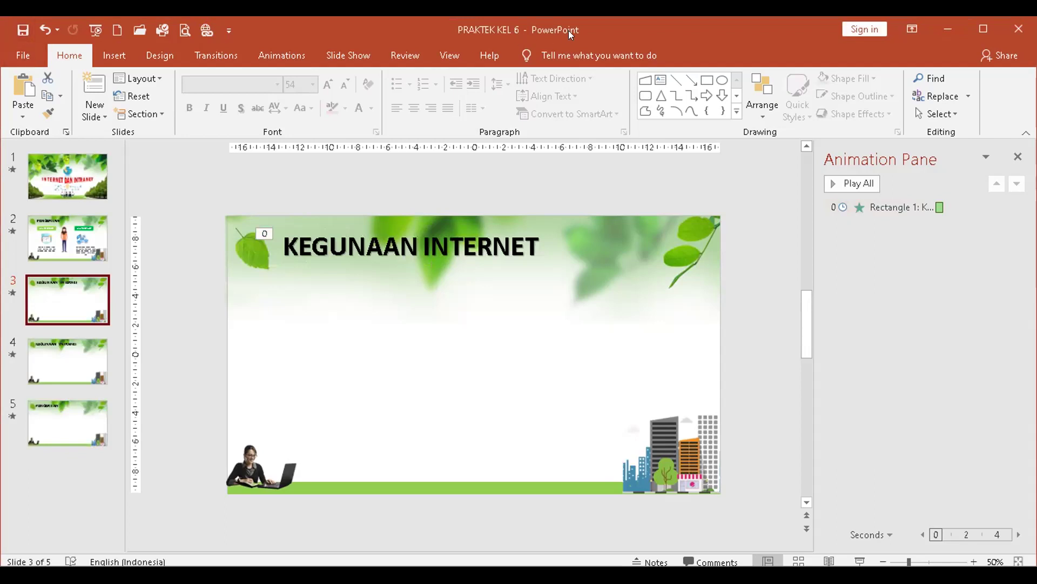
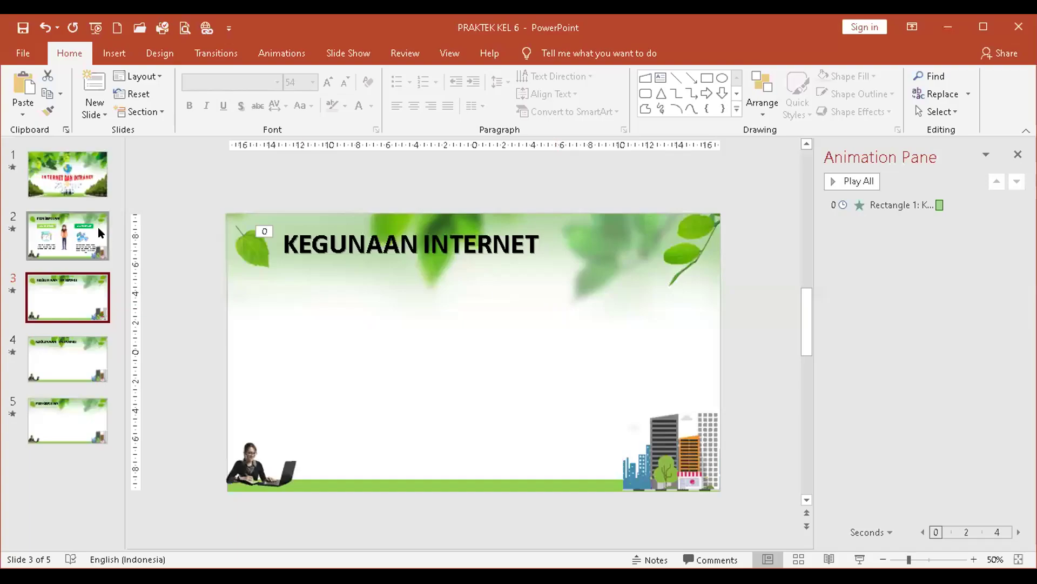
# On slide 2, move the Intranet items aside and put the Internet description beside the laptop picture
pyautogui.click(99, 227)
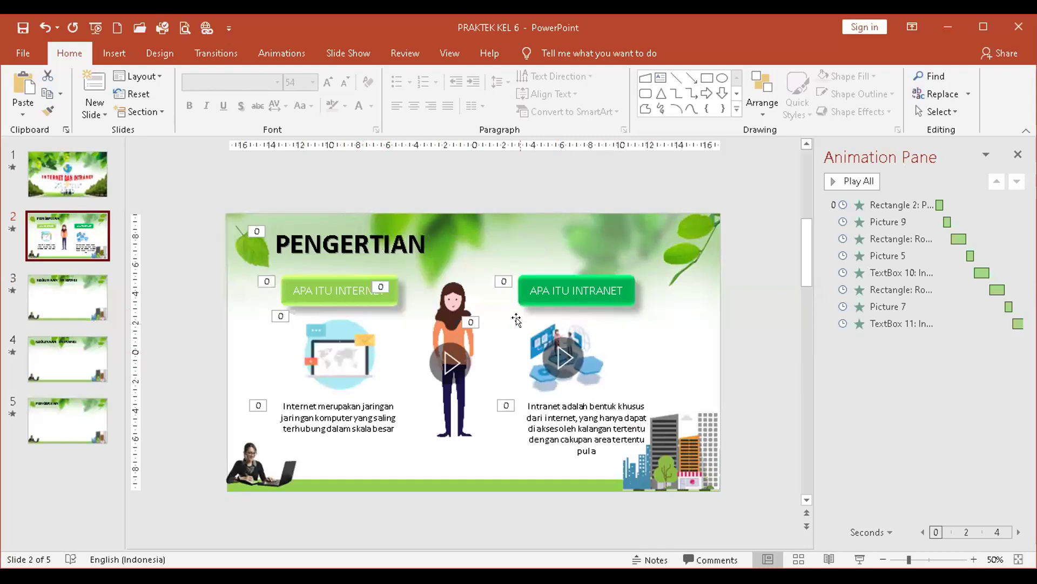
pyautogui.click(342, 371)
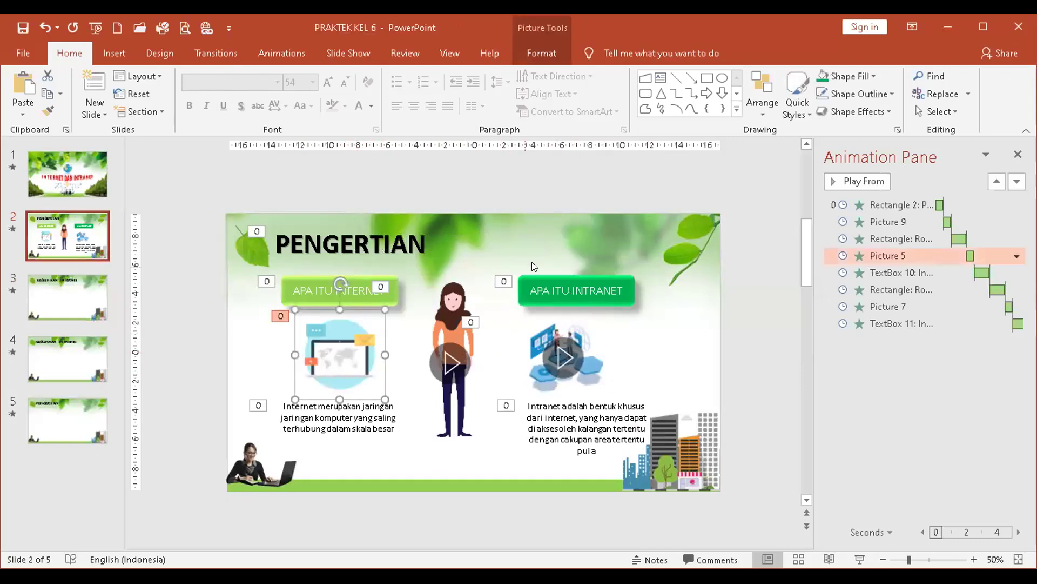
pyautogui.moveTo(752, 516)
pyautogui.mouseDown()
pyautogui.moveTo(491, 272)
pyautogui.moveTo(624, 372)
pyautogui.moveTo(750, 367)
pyautogui.mouseUp()
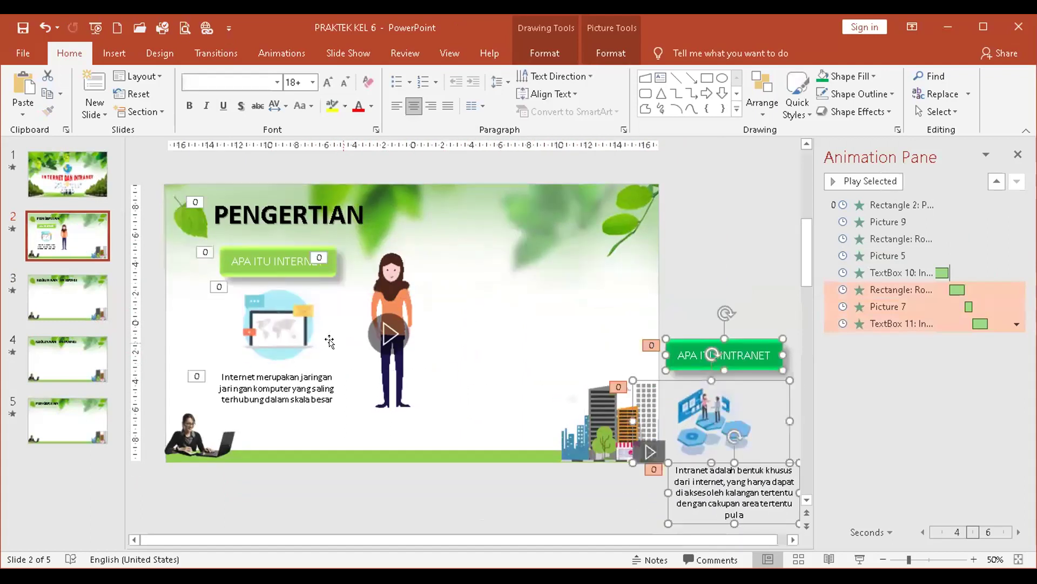
pyautogui.moveTo(286, 332)
pyautogui.mouseDown()
pyautogui.moveTo(272, 334)
pyautogui.moveTo(449, 309)
pyautogui.moveTo(503, 273)
pyautogui.moveTo(482, 263)
pyautogui.mouseUp()
pyautogui.click(280, 385)
pyautogui.moveTo(280, 381); pyautogui.dragTo(570, 266)
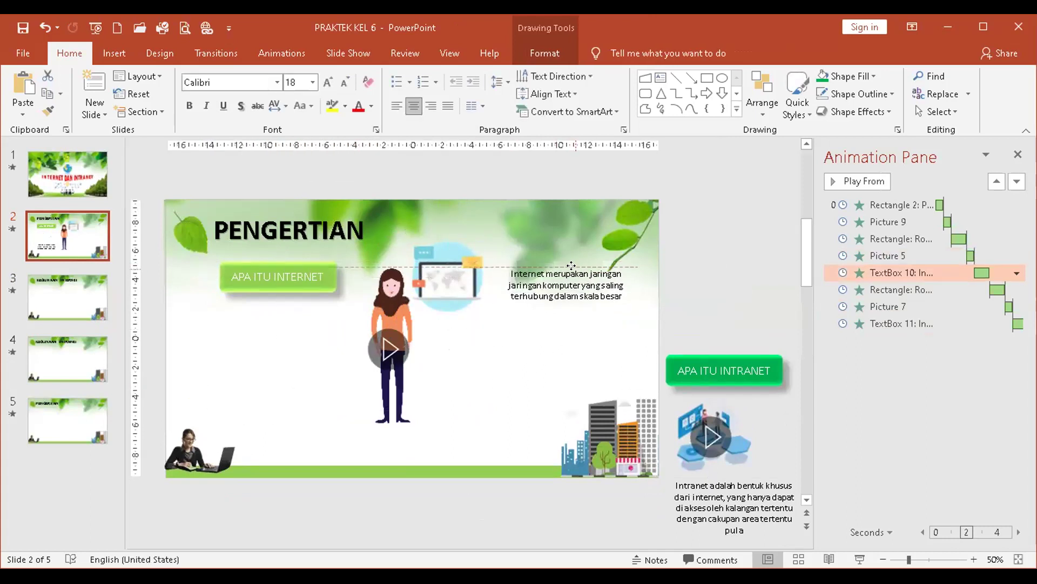
# Bring the APA ITU INTRANET button under the Internet button, with its picture and description, and shift the woman left
pyautogui.click(695, 379)
pyautogui.moveTo(695, 378); pyautogui.dragTo(231, 379)
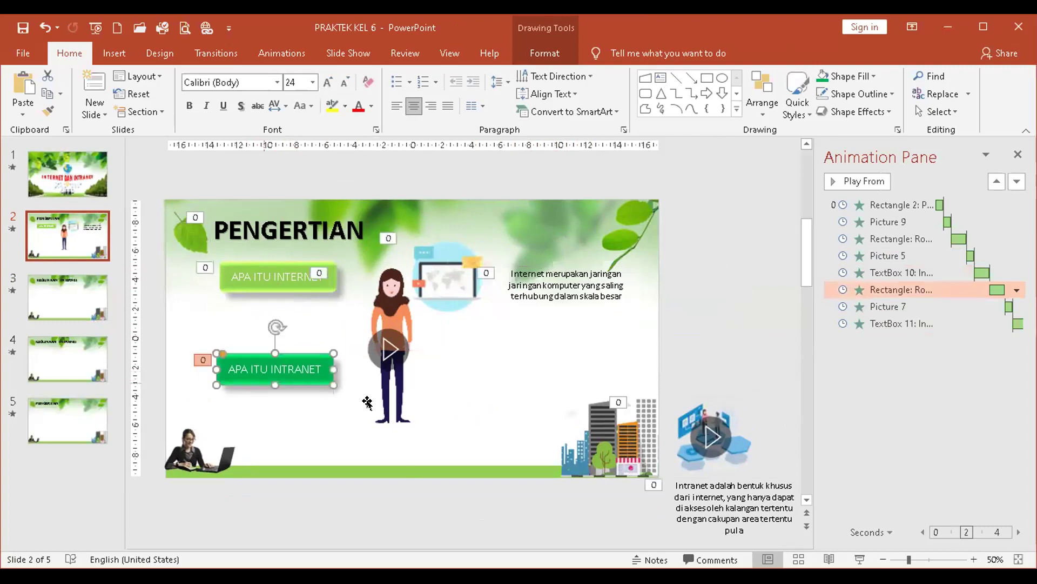
pyautogui.moveTo(712, 436); pyautogui.dragTo(443, 377)
pyautogui.click(733, 468)
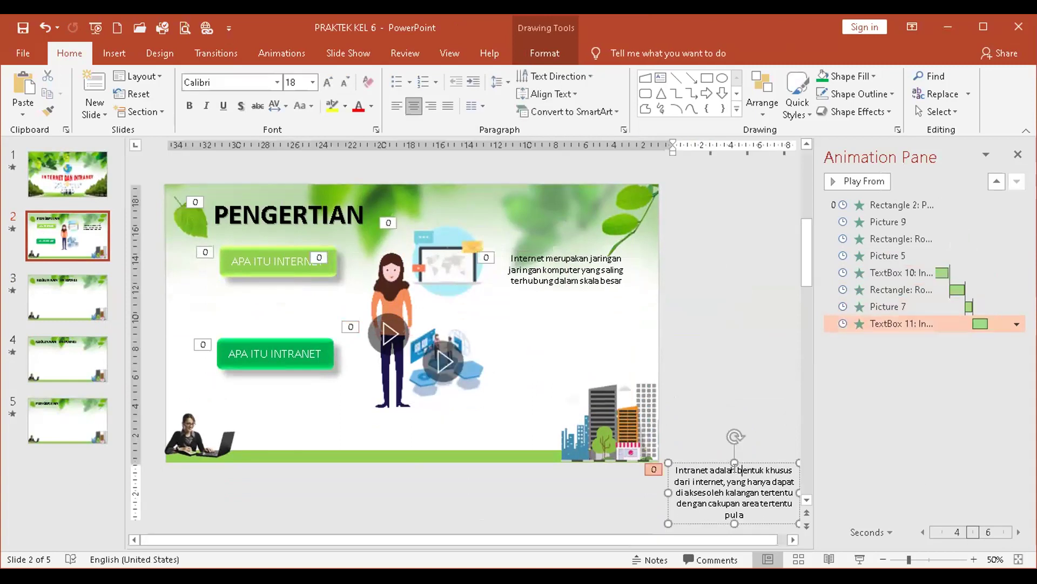
pyautogui.moveTo(713, 459); pyautogui.dragTo(547, 346)
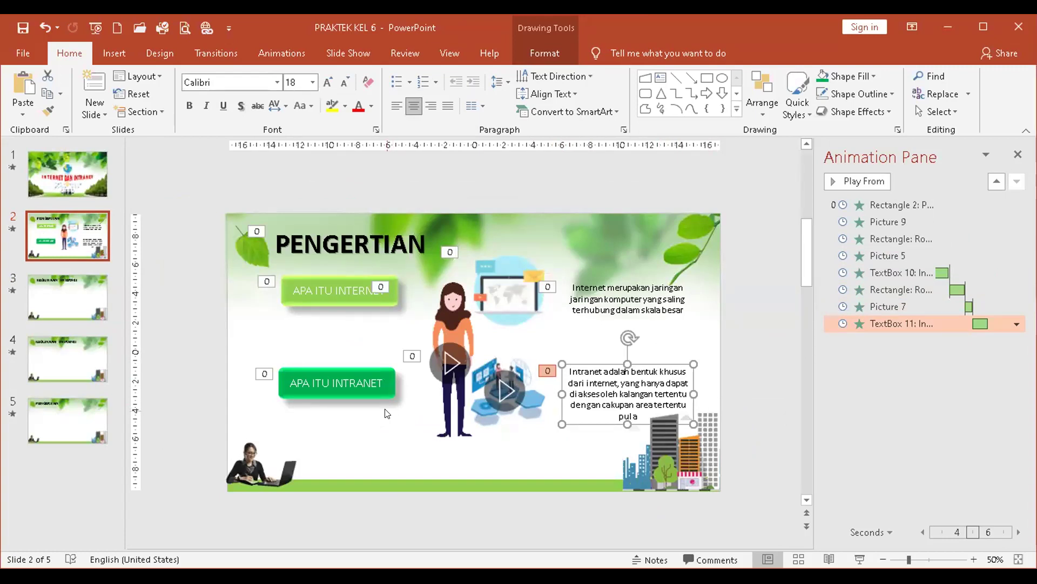
pyautogui.moveTo(442, 316); pyautogui.dragTo(430, 317)
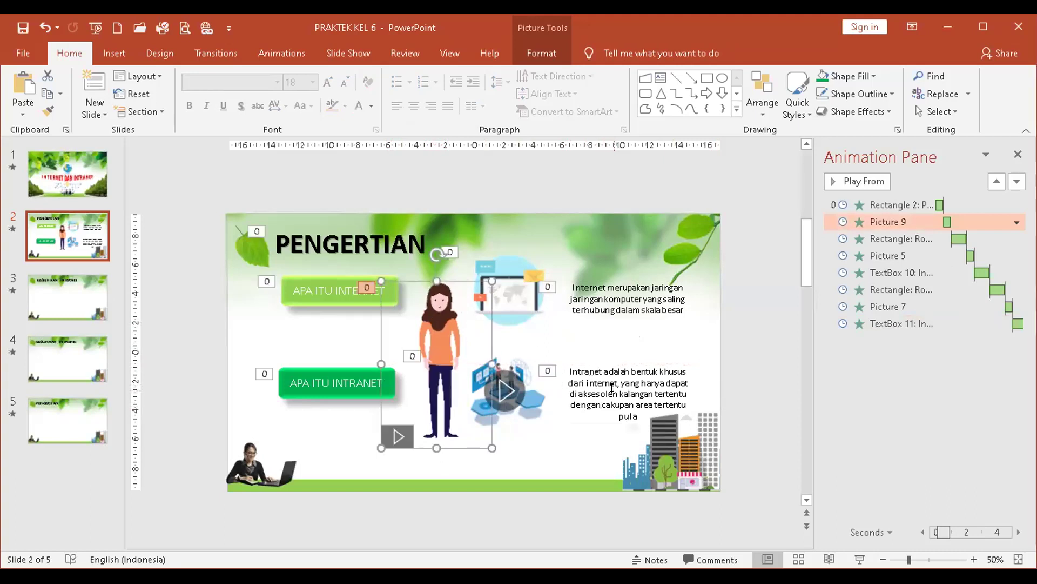
# Left-align both the Internet and Intranet descriptions and nudge them slightly up and right
pyautogui.click(612, 385)
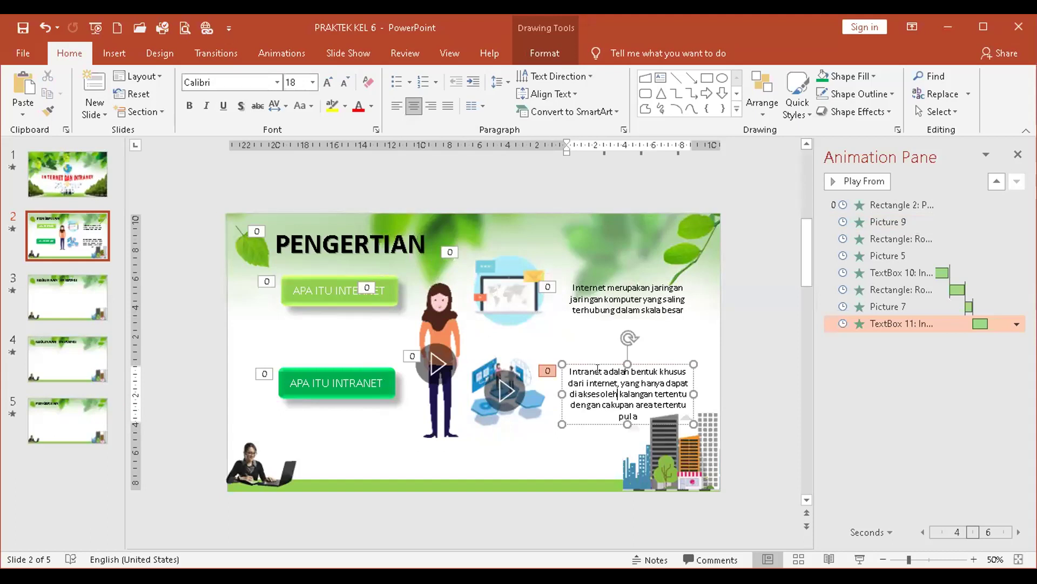
pyautogui.keyDown('shift'); pyautogui.click(600, 292); pyautogui.keyUp('shift')
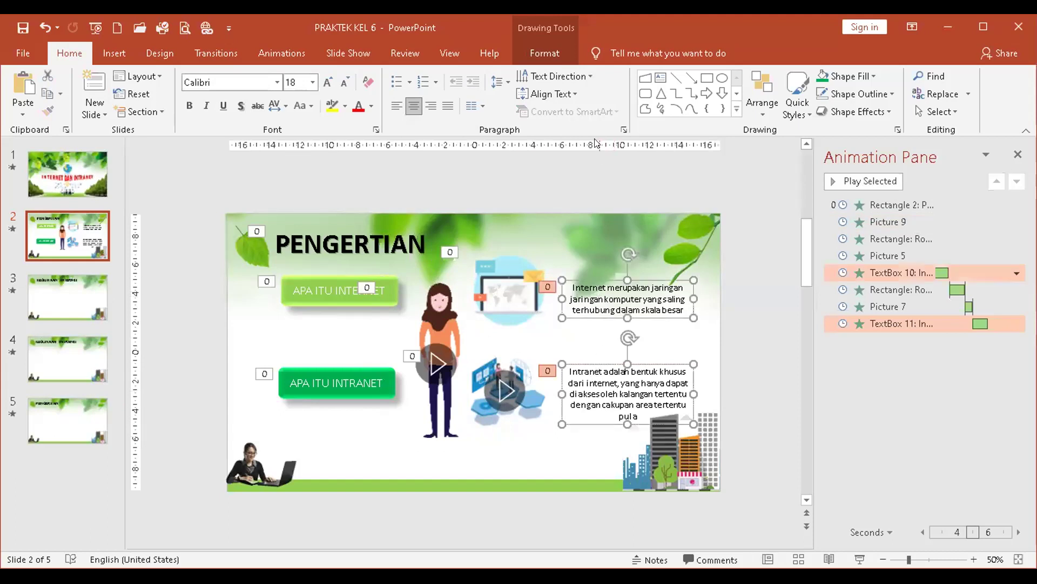
pyautogui.click(397, 106)
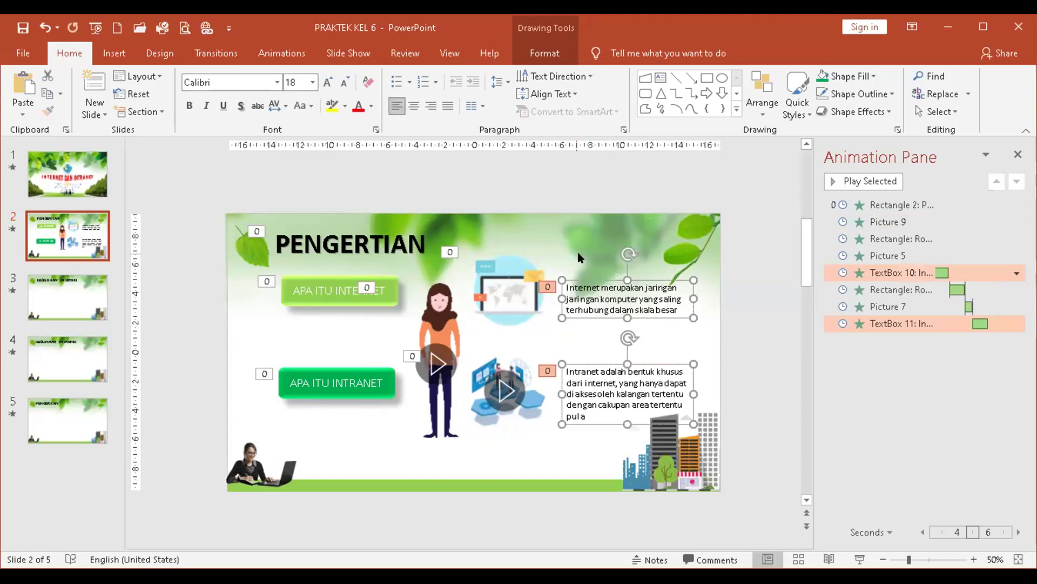
pyautogui.moveTo(585, 273); pyautogui.dragTo(590, 271)
pyautogui.click(769, 397)
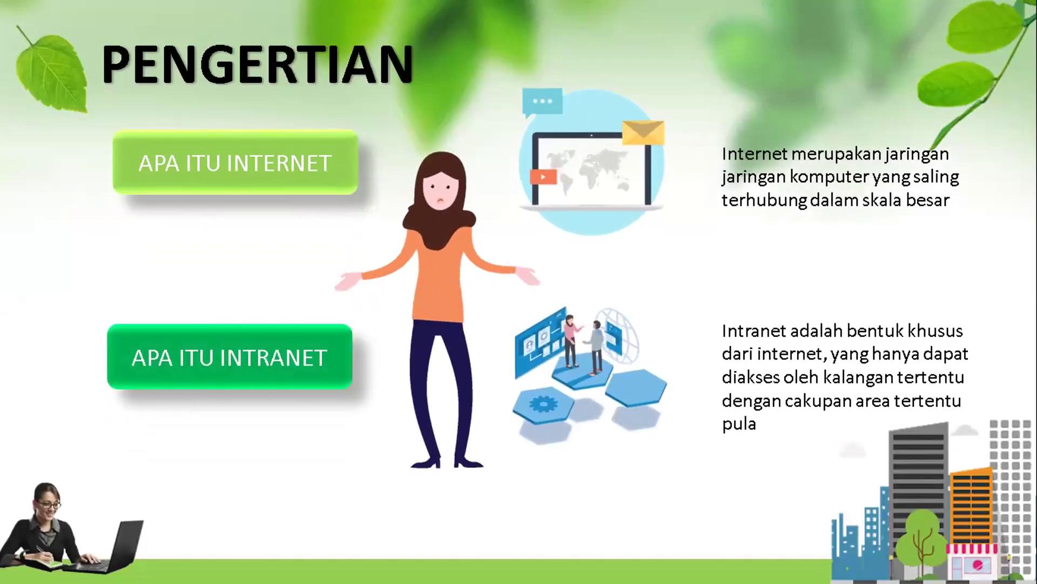
pyautogui.press('Escape')
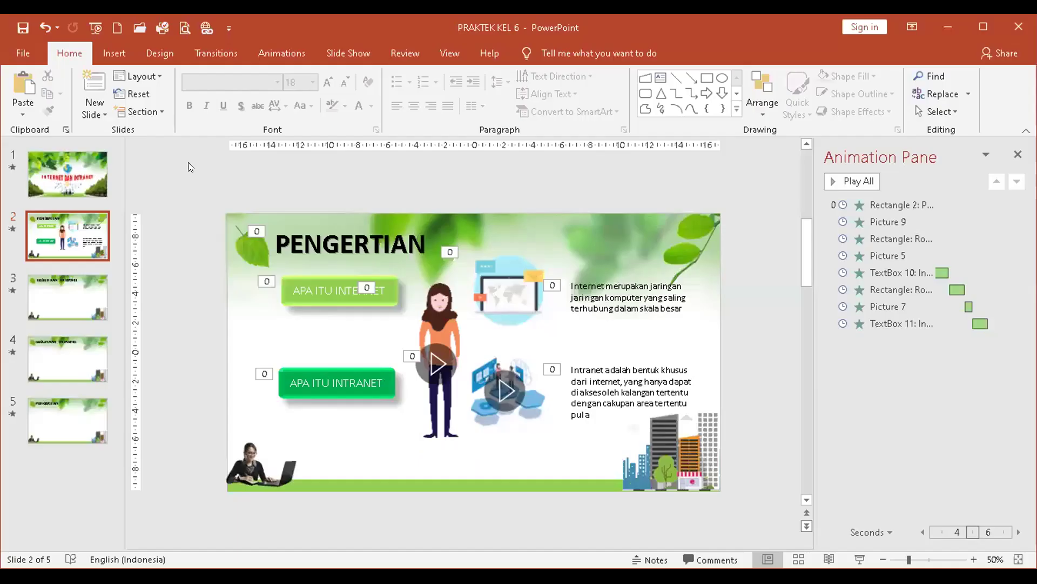
# Save, then move both APA ITU buttons and the woman figure slightly left
pyautogui.click(24, 31)
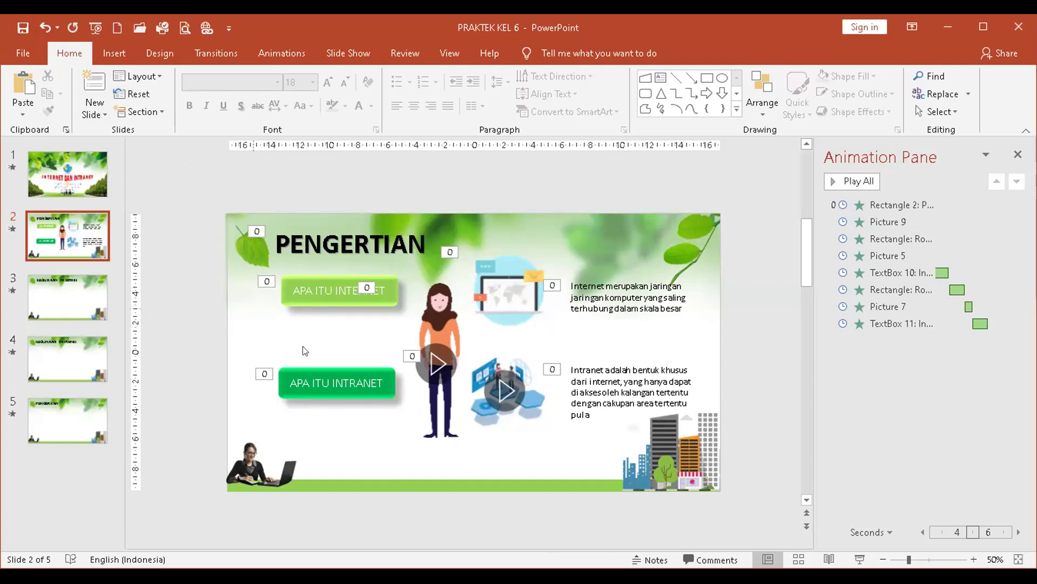
pyautogui.click(326, 290)
pyautogui.keyDown('shift'); pyautogui.click(329, 389); pyautogui.keyUp('shift')
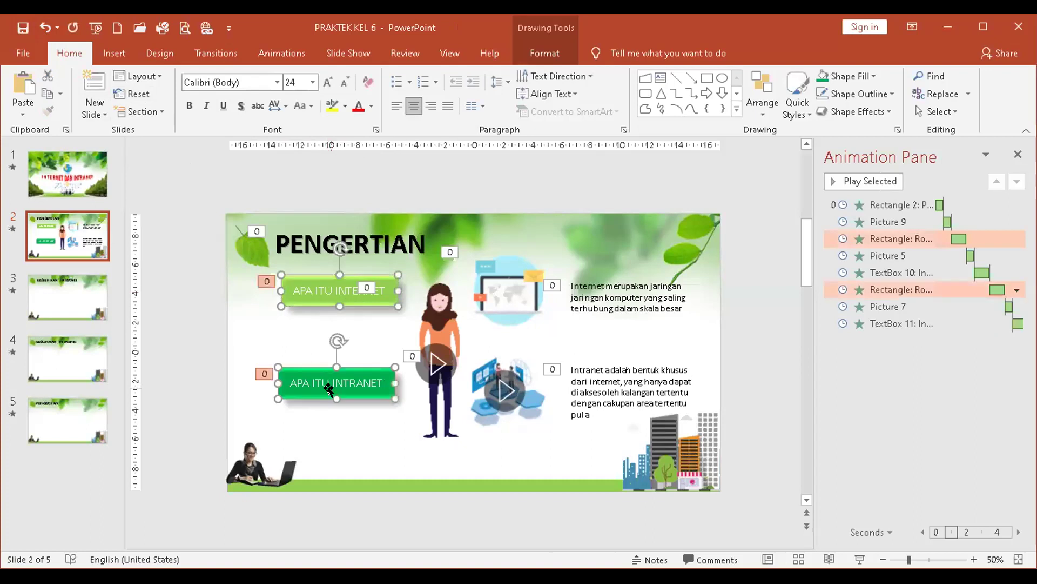
pyautogui.moveTo(329, 390); pyautogui.dragTo(314, 389)
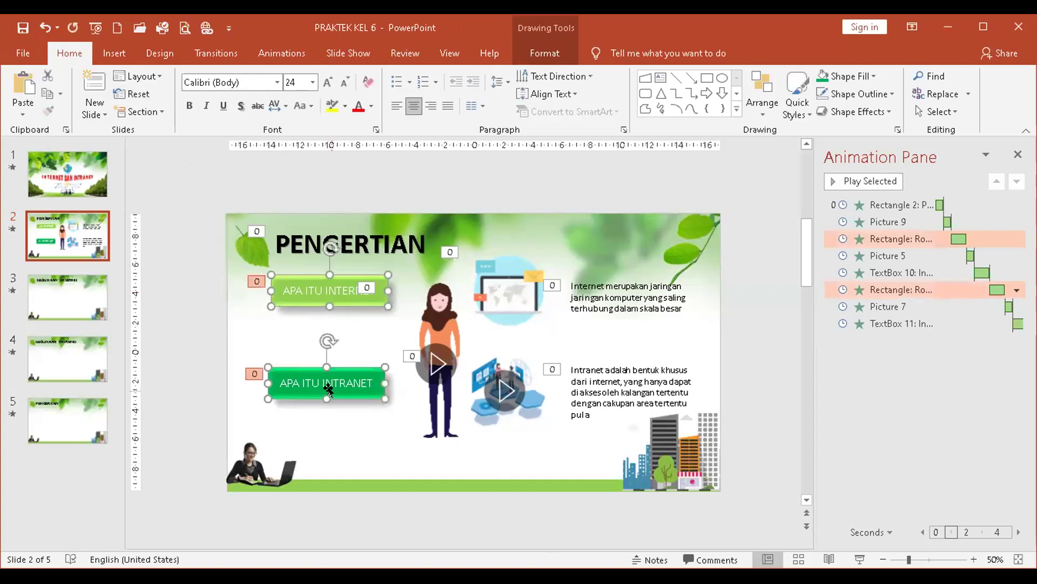
pyautogui.moveTo(426, 321); pyautogui.dragTo(410, 321)
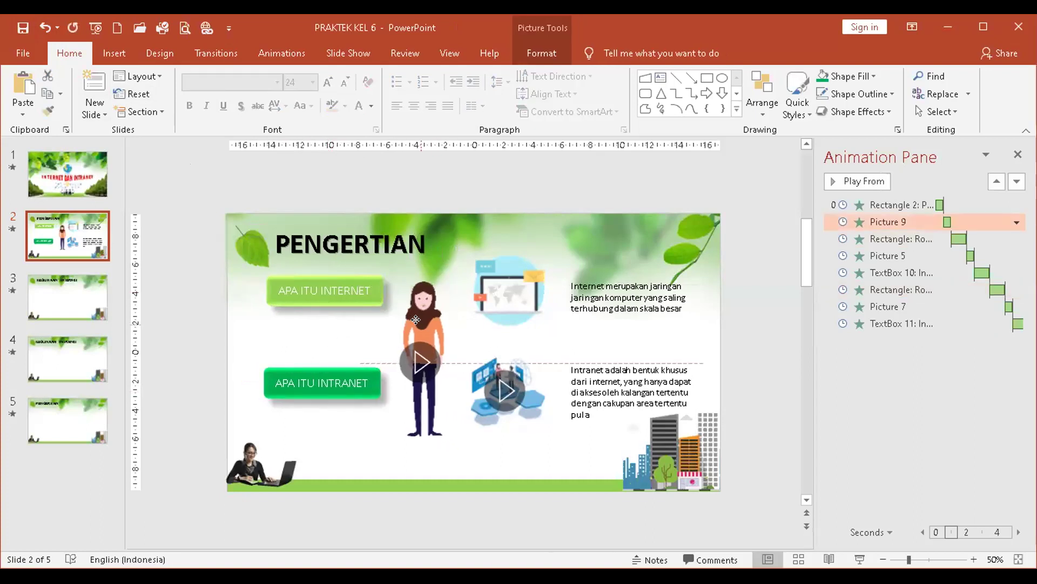
pyautogui.click(181, 285)
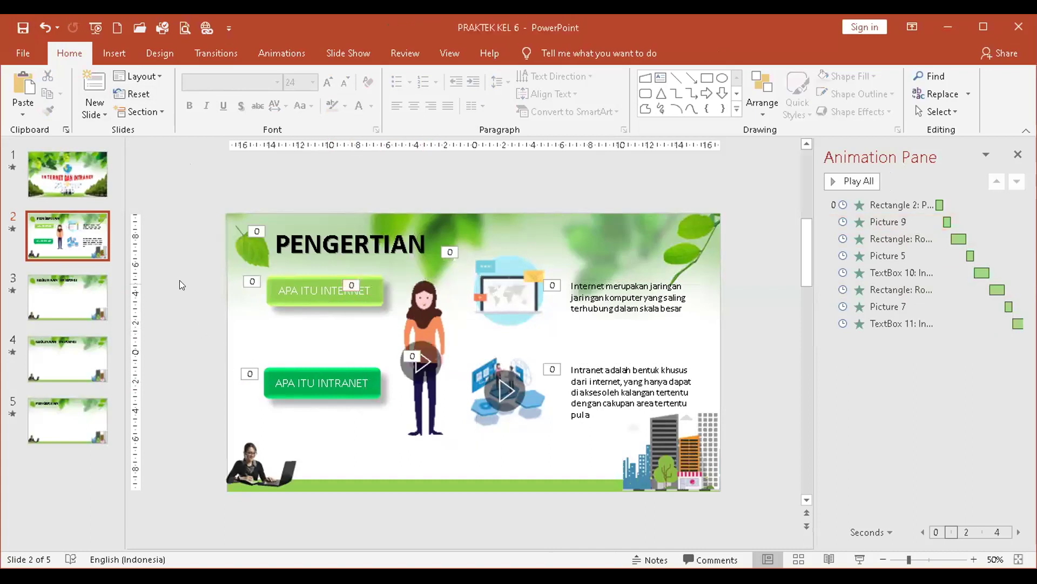
# Lower all slide 2 content slightly and line the laptop picture up with the centre guide
pyautogui.moveTo(183, 252); pyautogui.dragTo(778, 465)
pyautogui.press('Down')
pyautogui.press('Down')
pyautogui.press('Down')
pyautogui.press('Down')
pyautogui.press('Down')
pyautogui.press('Down')
pyautogui.press('Down')
pyautogui.click(766, 428)
pyautogui.click(500, 303)
pyautogui.moveTo(499, 303); pyautogui.dragTo(500, 306)
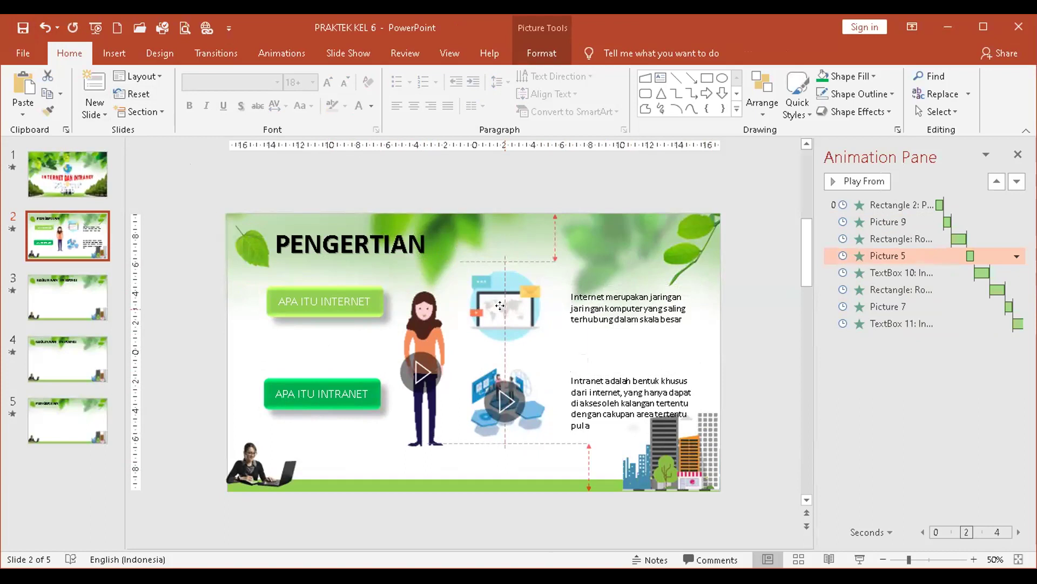
pyautogui.moveTo(500, 305); pyautogui.dragTo(501, 308)
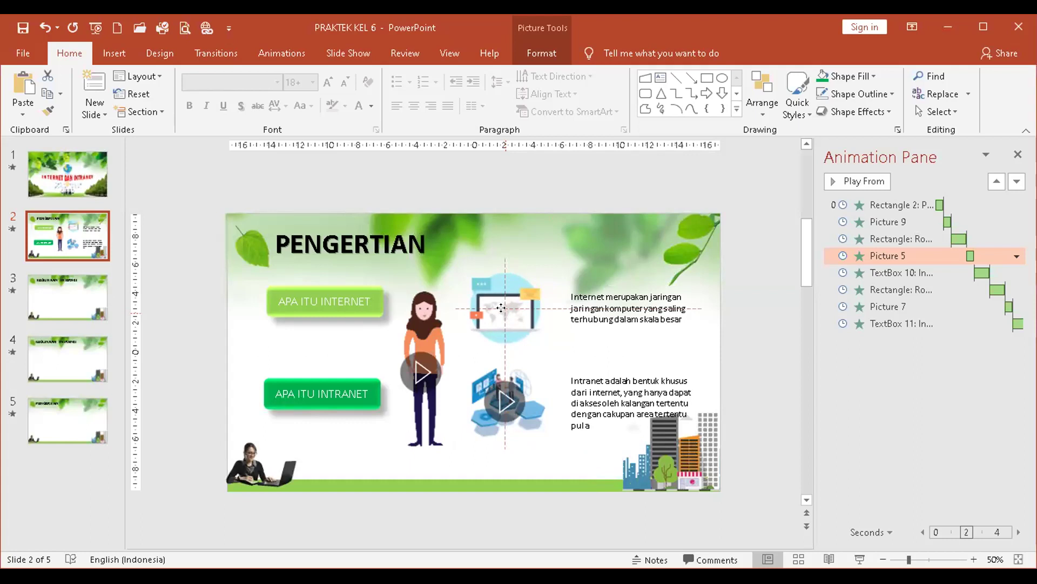
pyautogui.click(733, 342)
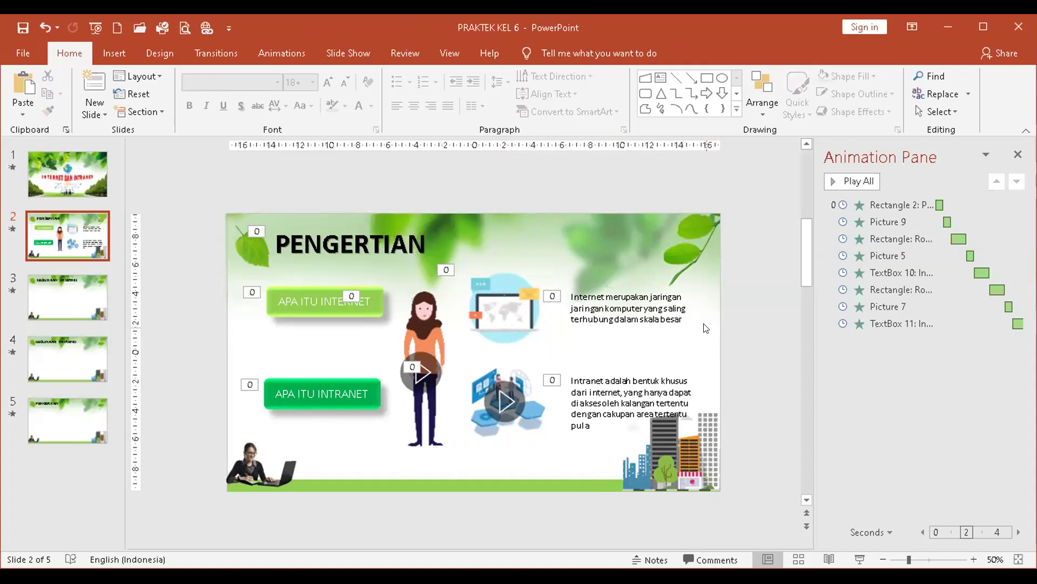
# Try Align Center on the PENGERTIAN title, undo it to keep it left, and save
pyautogui.click(356, 233)
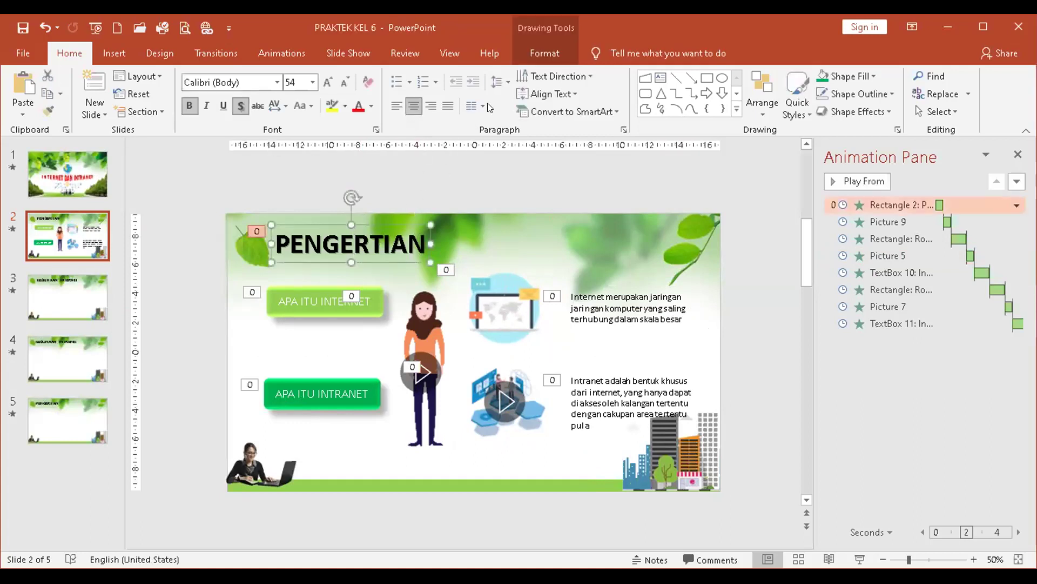
pyautogui.click(545, 53)
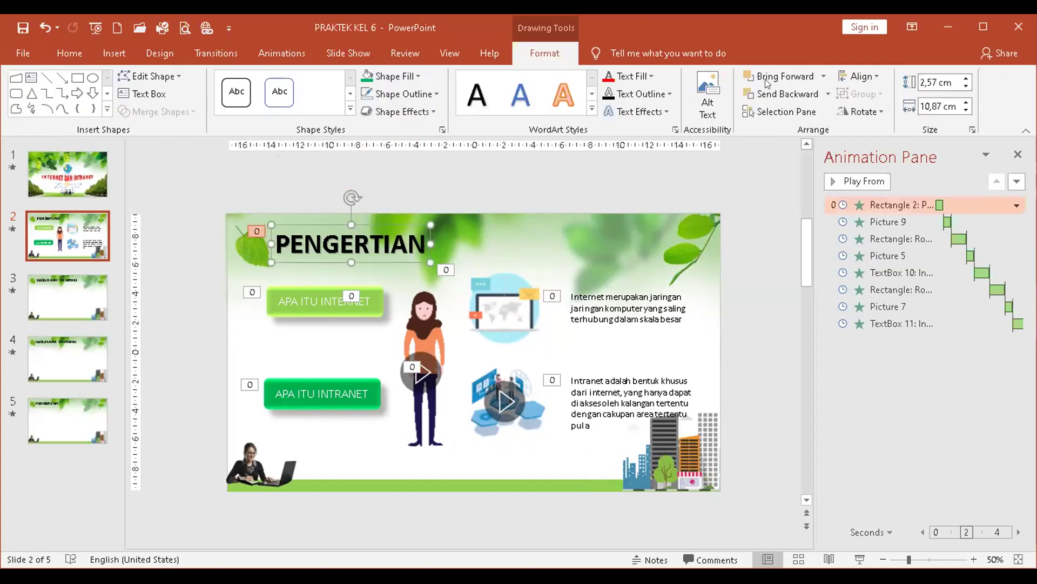
pyautogui.click(861, 87)
pyautogui.click(863, 106)
pyautogui.click(745, 329)
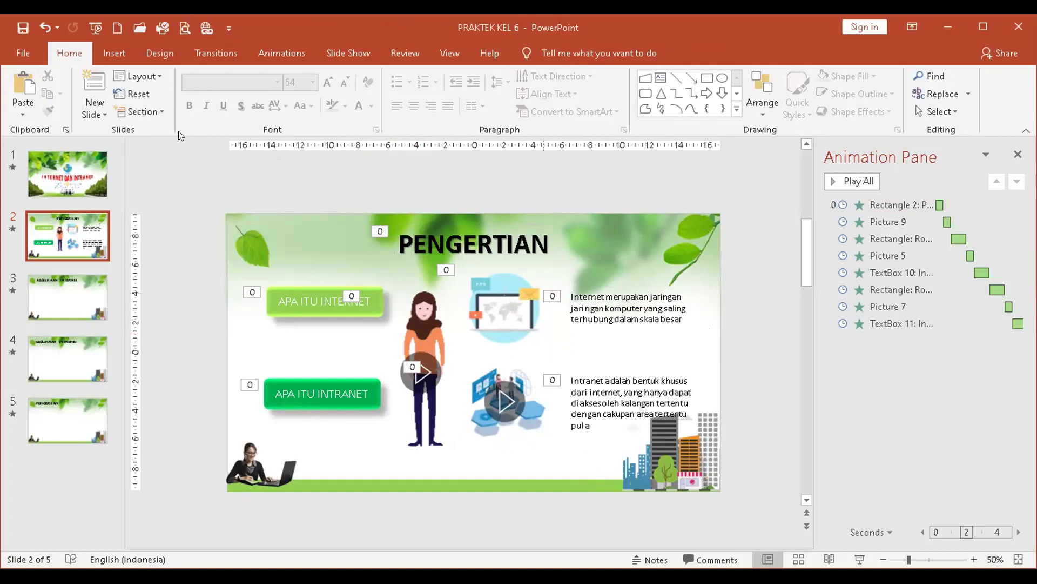
pyautogui.click(42, 28)
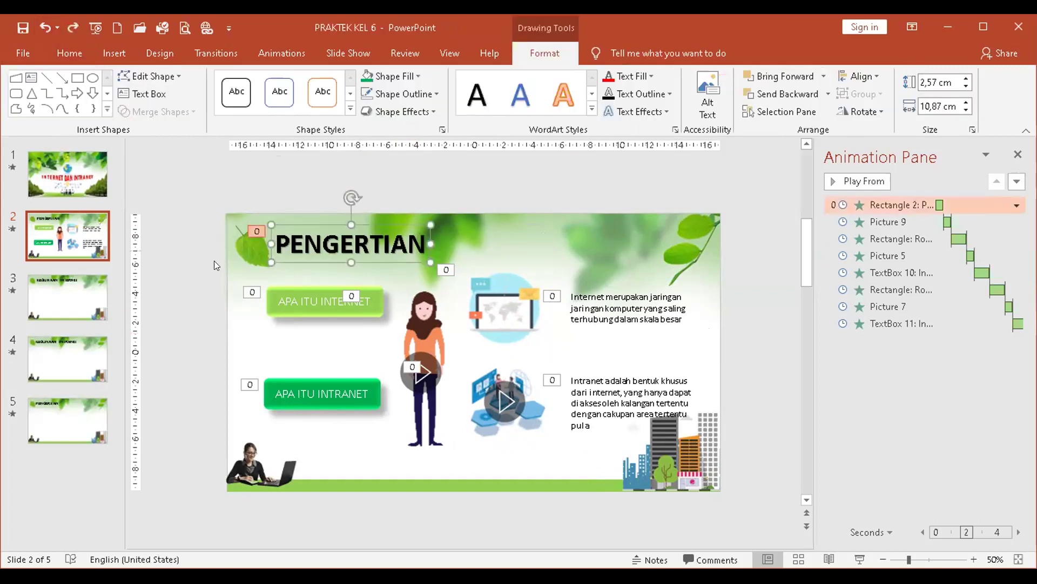
pyautogui.click(203, 251)
pyautogui.click(22, 28)
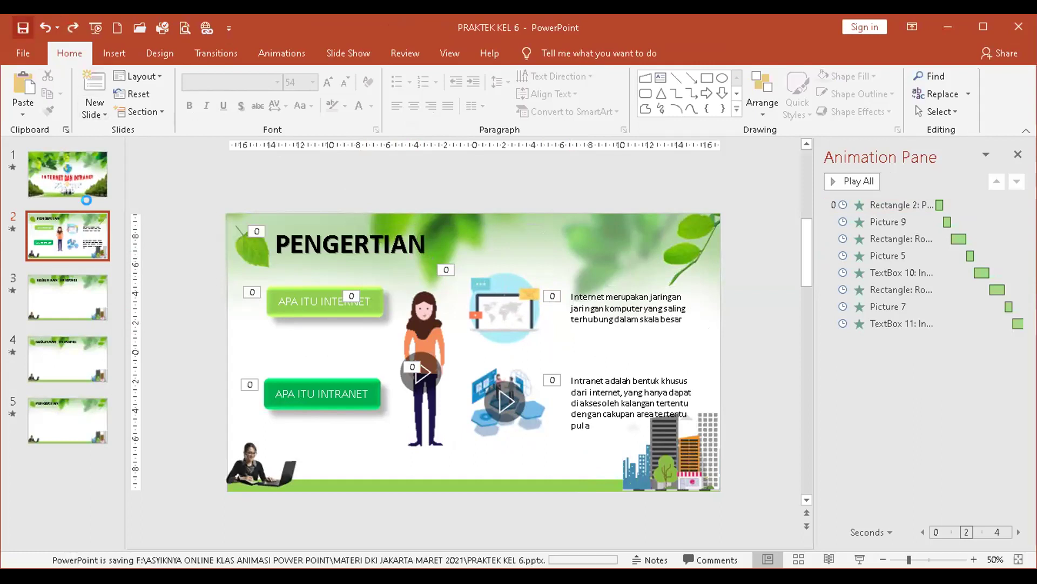
# Insert the picture '11. GAMBAR' from PRAKTEK 1 > KOLEKSI GAMBAR 1 onto slide 3 KEGUNAAN INTERNET
pyautogui.click(86, 305)
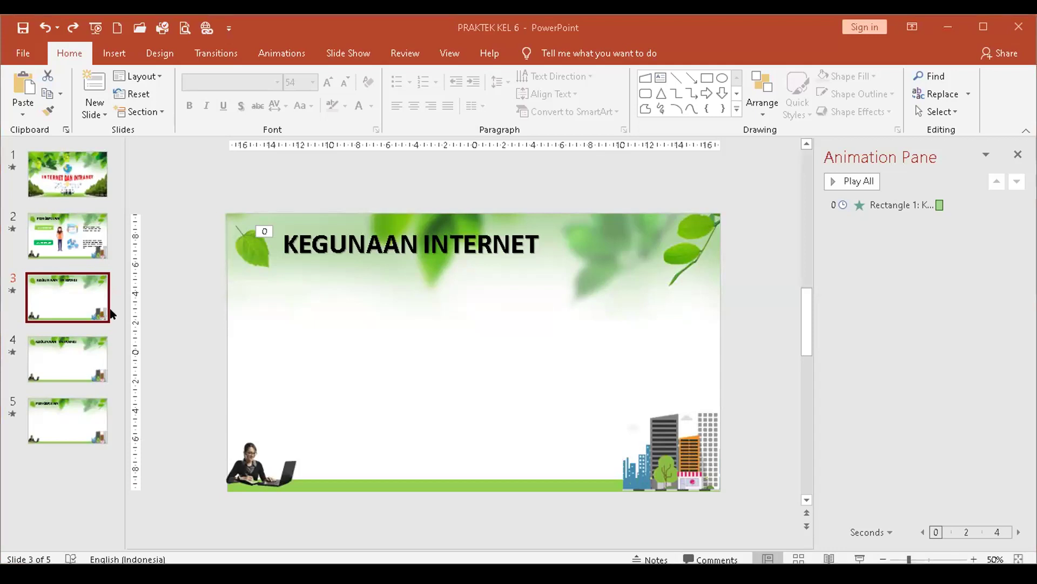
pyautogui.click(116, 51)
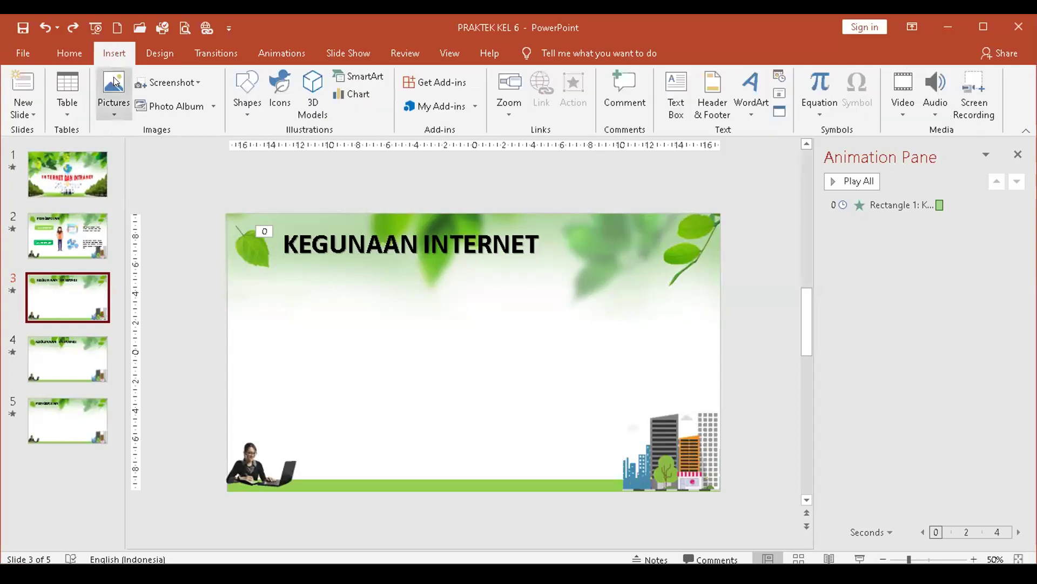
pyautogui.click(116, 82)
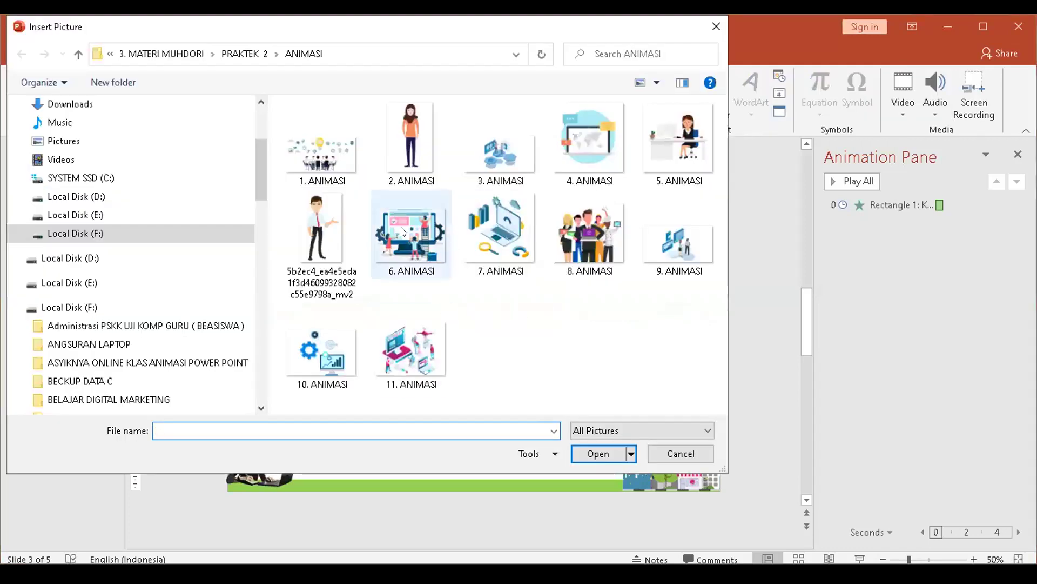
pyautogui.scroll(-4, 17, 235)
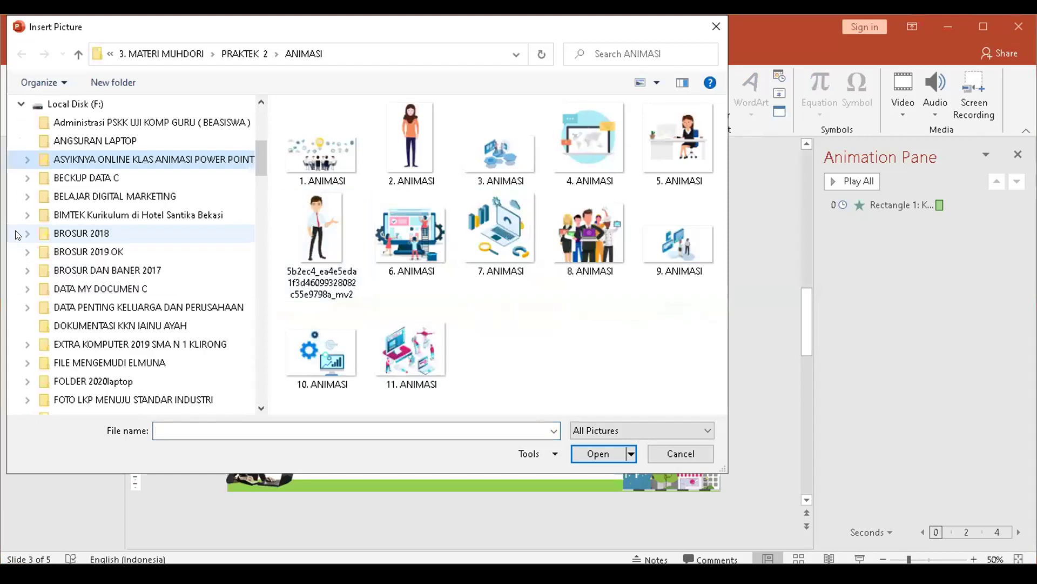
pyautogui.click(27, 160)
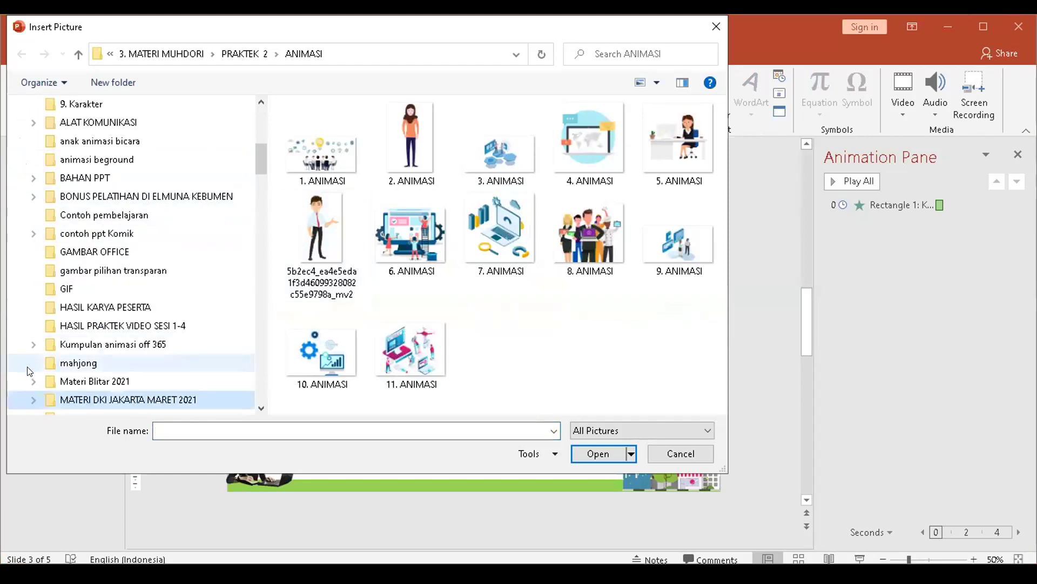
pyautogui.click(34, 399)
pyautogui.click(40, 288)
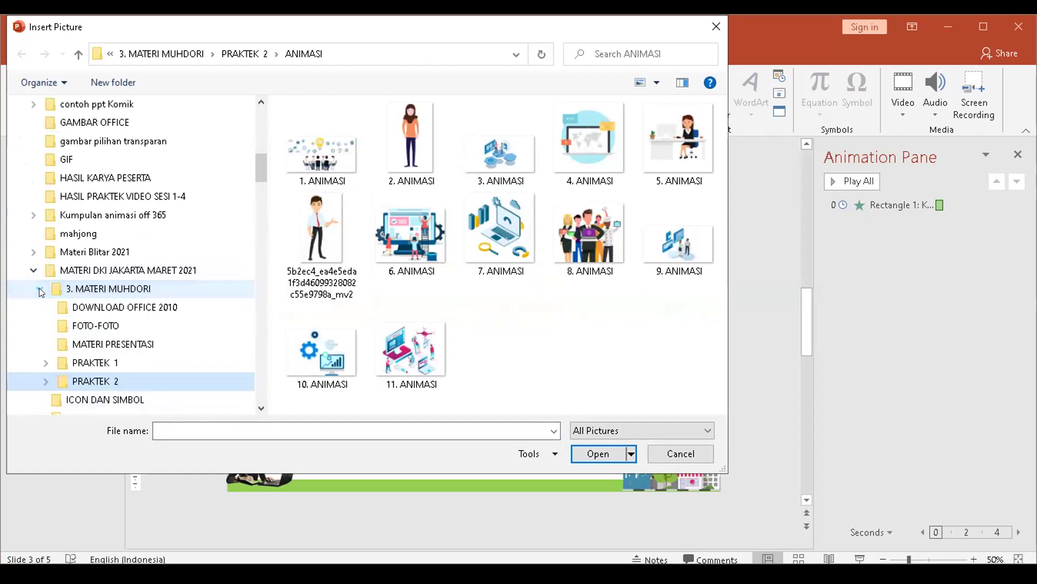
pyautogui.click(92, 363)
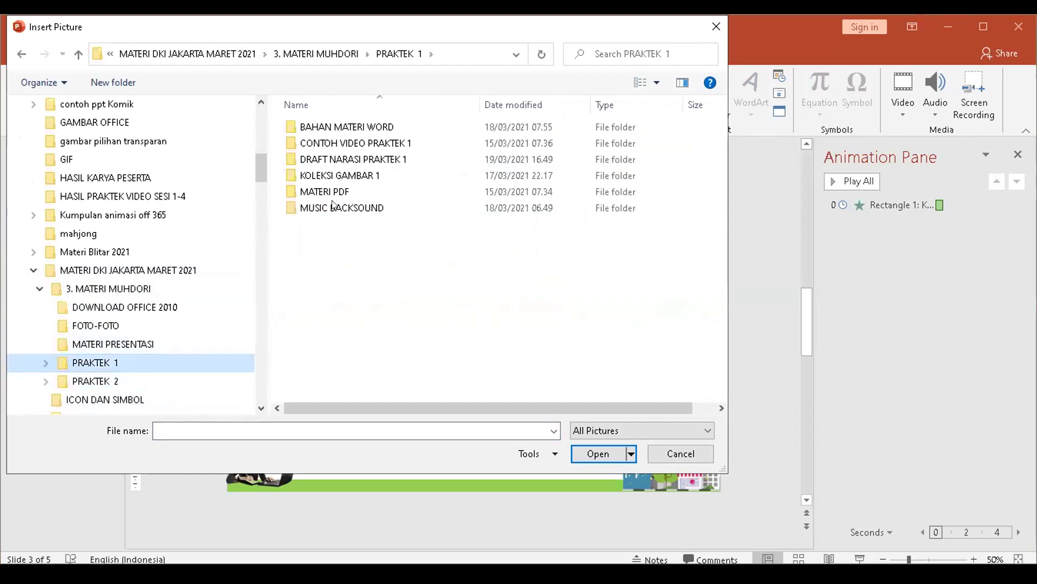
pyautogui.doubleClick(346, 175)
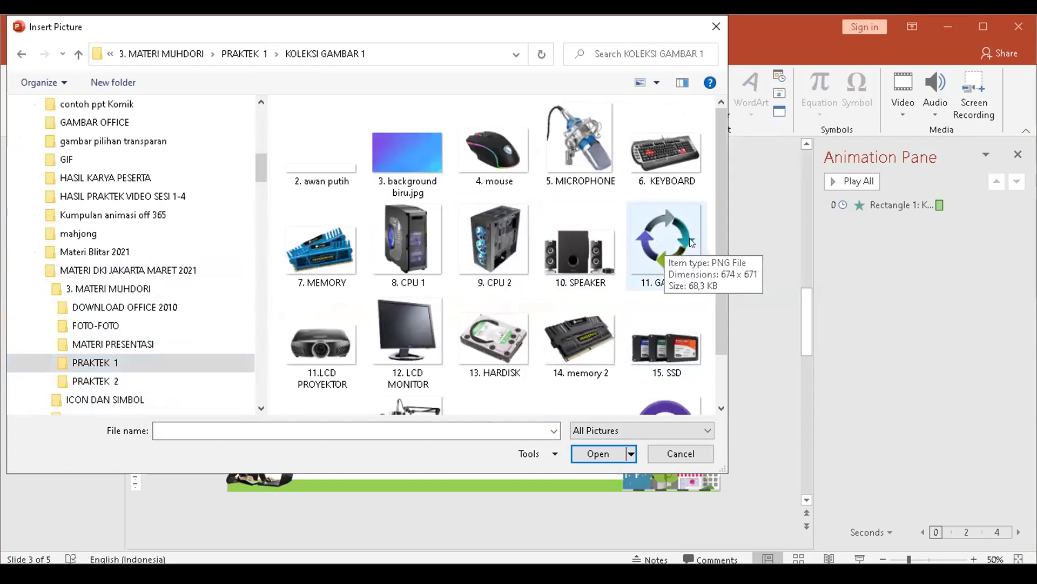
pyautogui.click(667, 232)
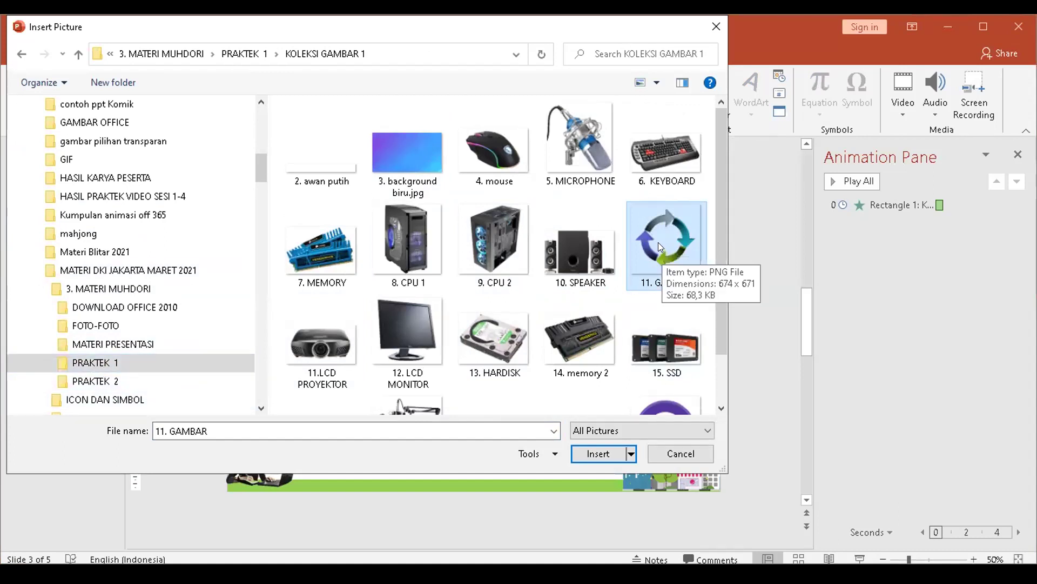
pyautogui.click(595, 454)
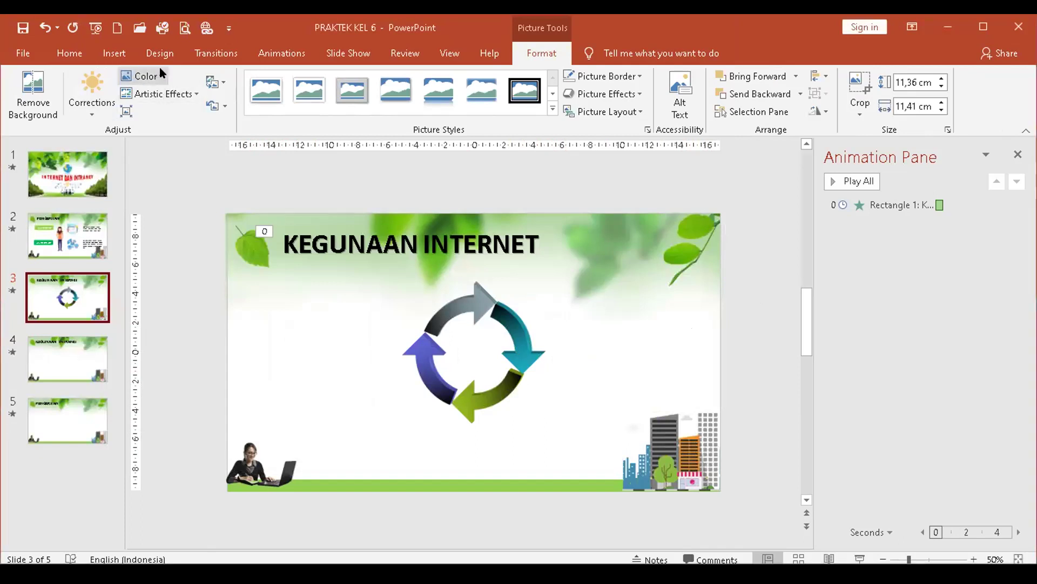
# Add WordArt reading 'Kegunaan Internet' inside the circular arrows on slide 3
pyautogui.click(112, 54)
pyautogui.click(751, 98)
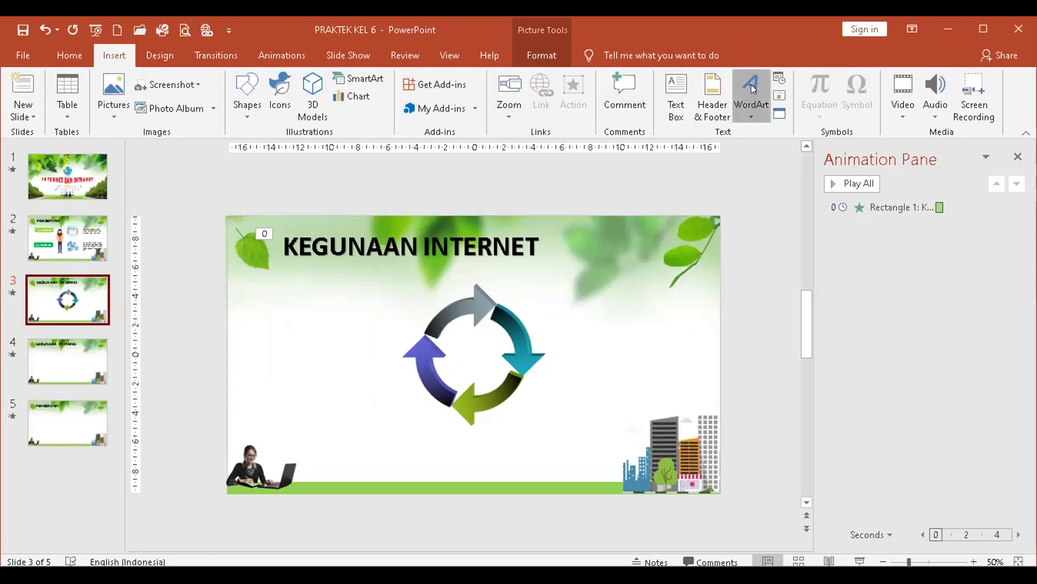
pyautogui.click(753, 142)
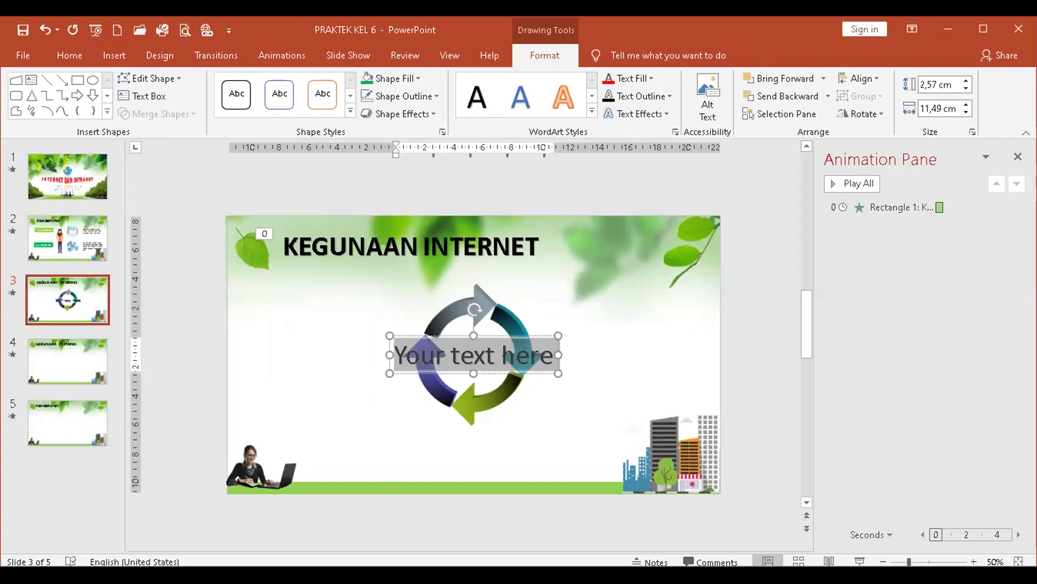
pyautogui.write('Kegunaan In')
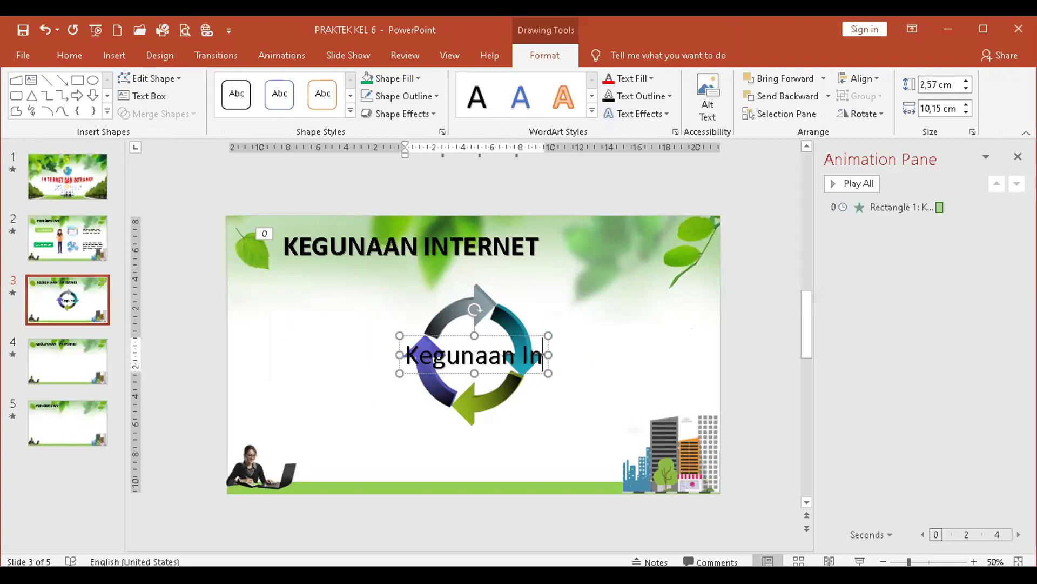
pyautogui.write('tra')
pyautogui.press('BackSpace')
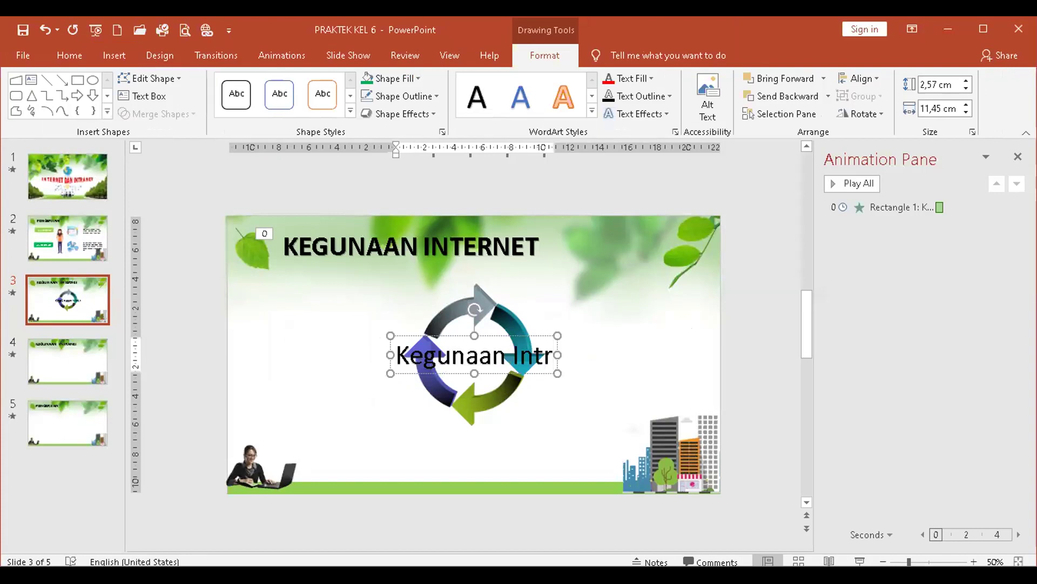
pyautogui.click(39, 244)
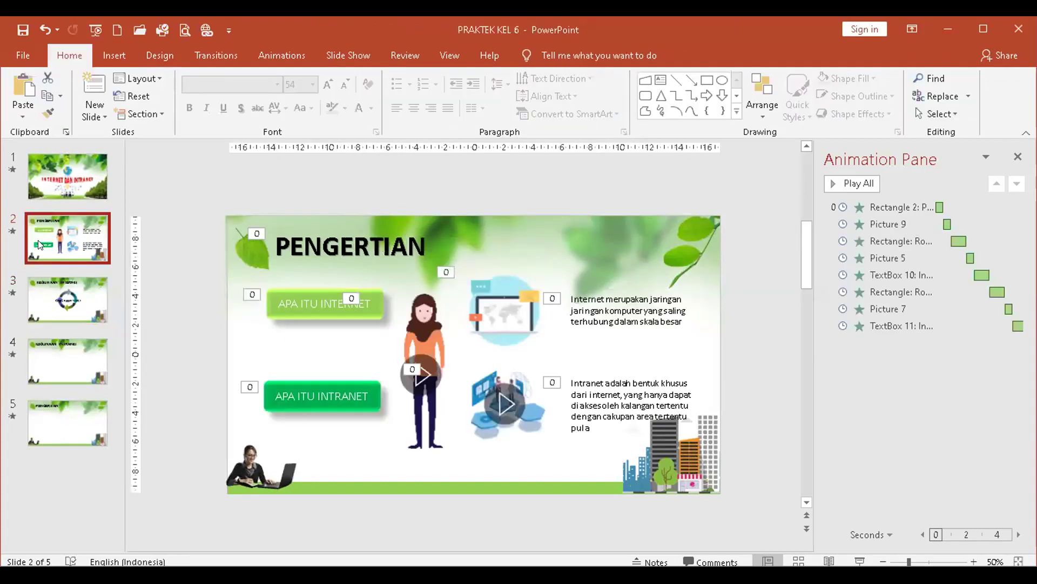
pyautogui.click(43, 301)
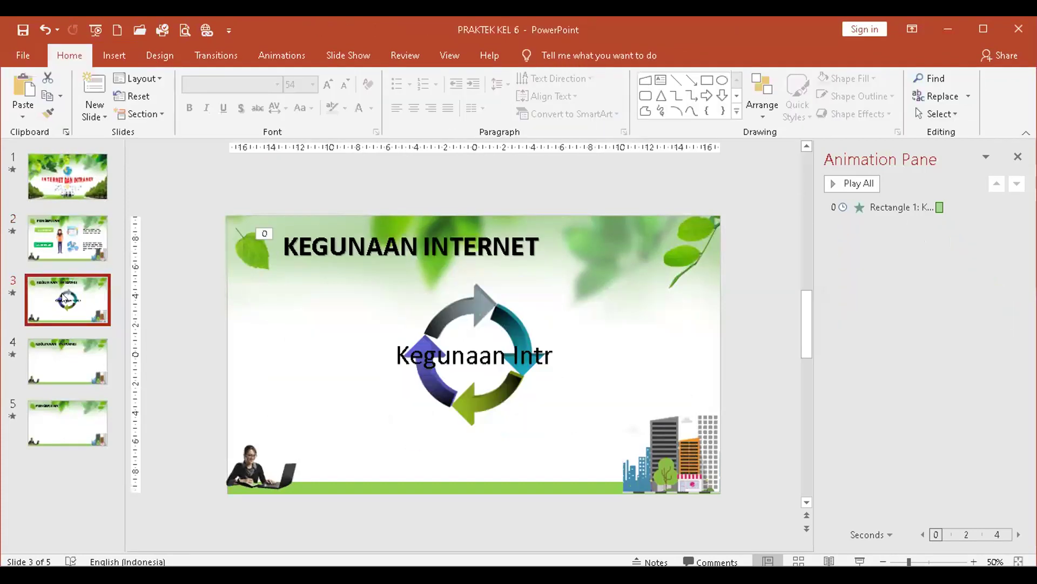
pyautogui.click(439, 243)
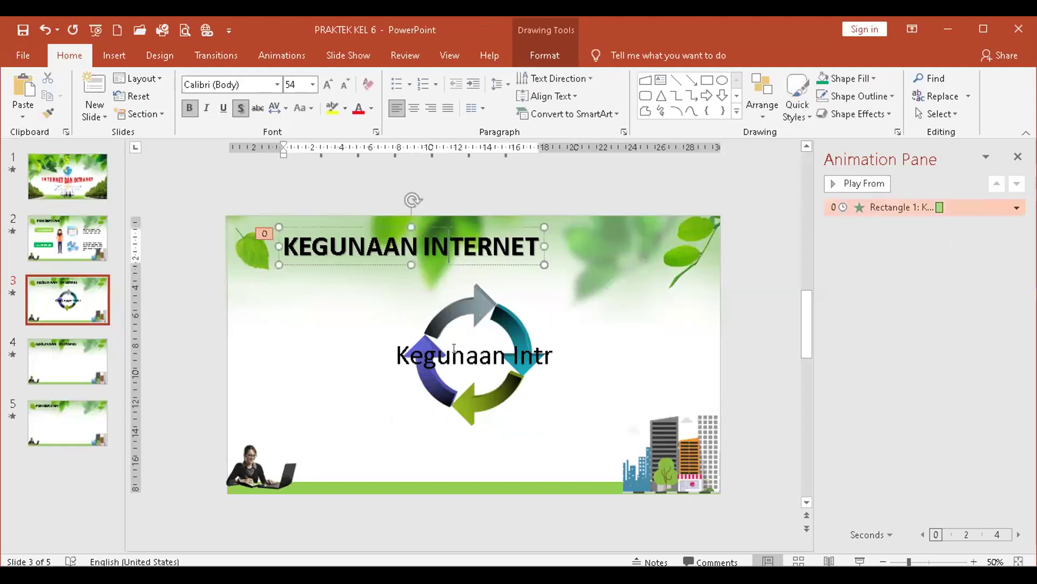
pyautogui.click(549, 349)
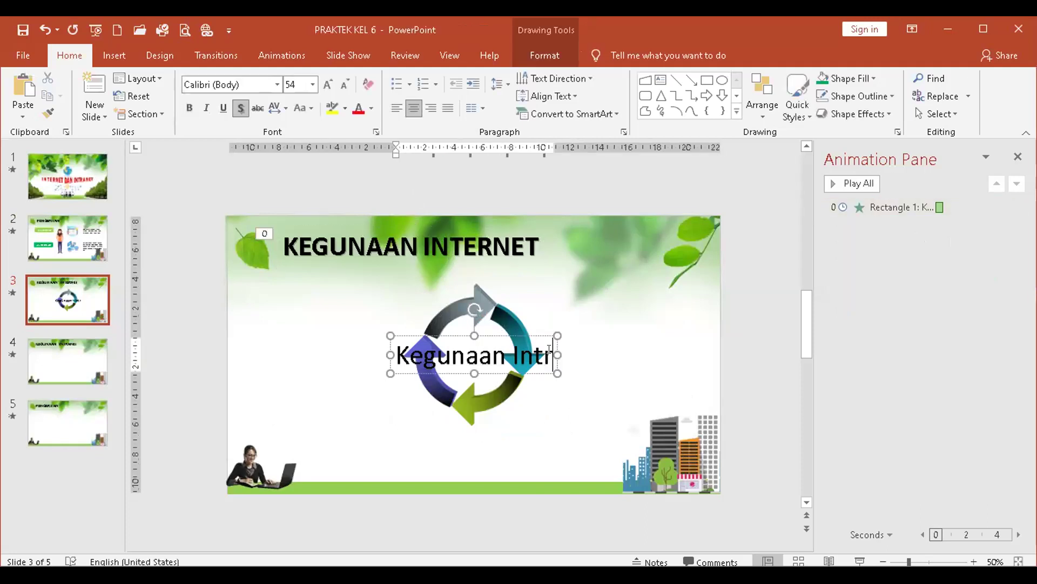
pyautogui.press('BackSpace')
pyautogui.write('ernet')
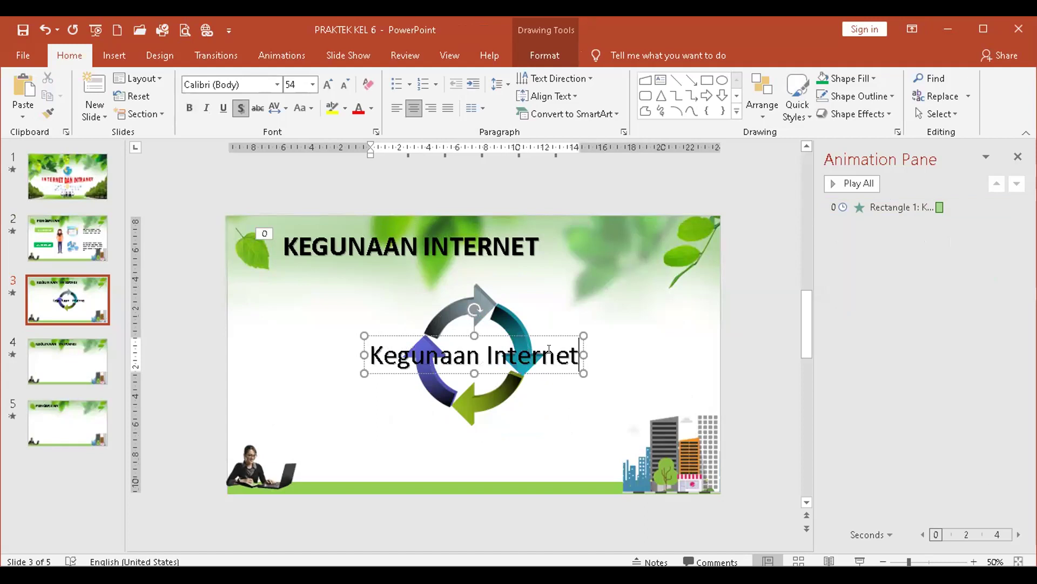
# Shrink the WordArt to 28 pt and break 'Internet' onto its own line
pyautogui.click(577, 373)
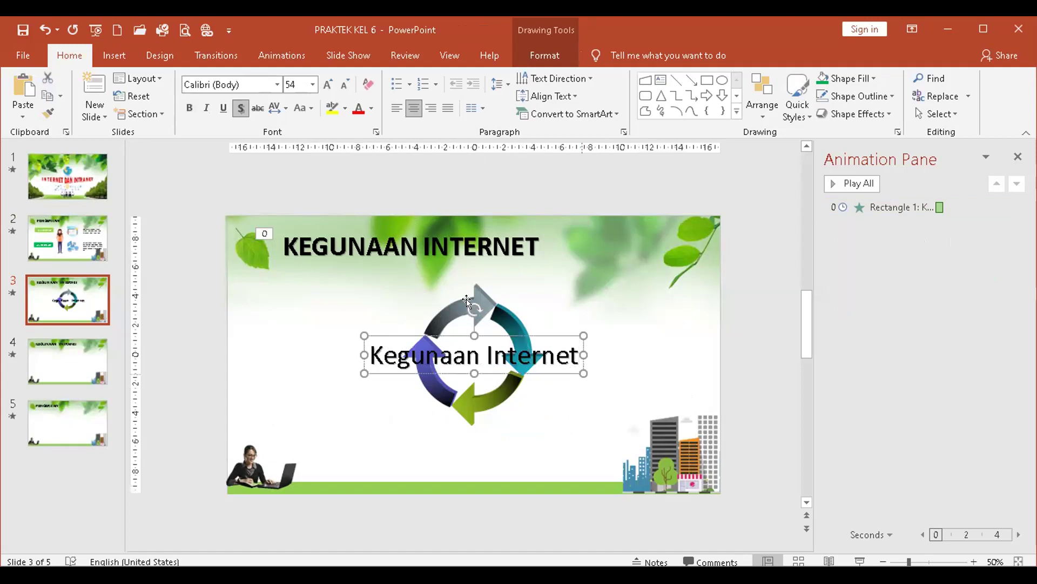
pyautogui.click(344, 83)
pyautogui.click(345, 84)
pyautogui.click(345, 84)
pyautogui.click(345, 84)
pyautogui.click(345, 84)
pyautogui.click(345, 83)
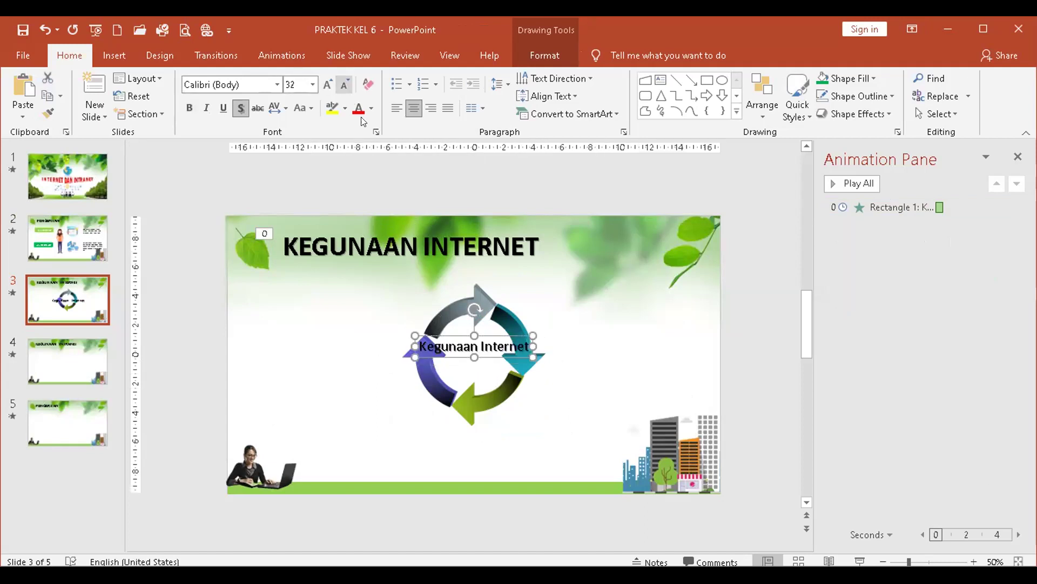
pyautogui.click(477, 344)
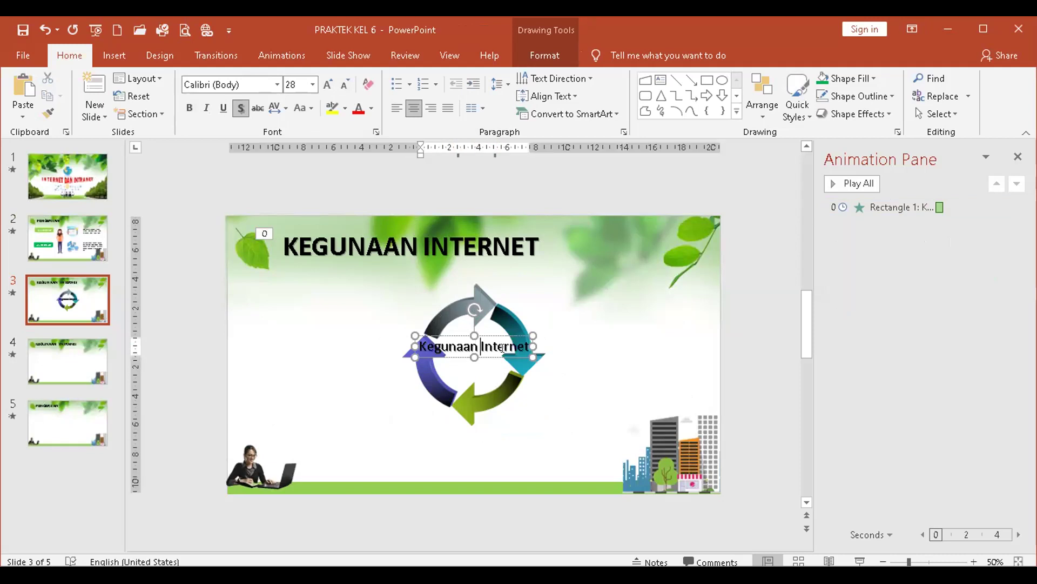
pyautogui.press('Return')
pyautogui.click(582, 384)
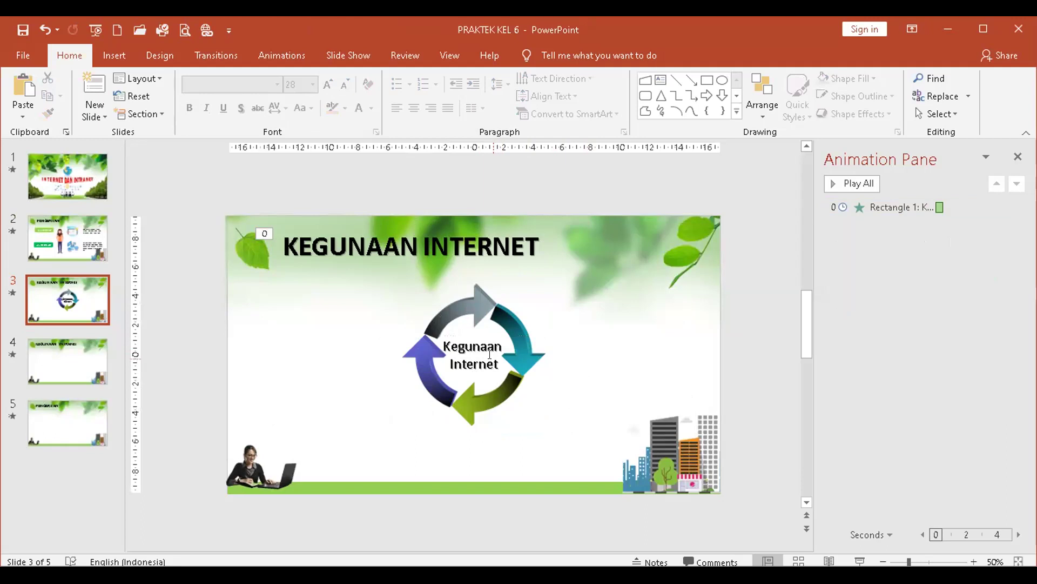
# Insert a Circle Process SmartArt onto the KEGUNAAN INTERNET slide
pyautogui.click(112, 55)
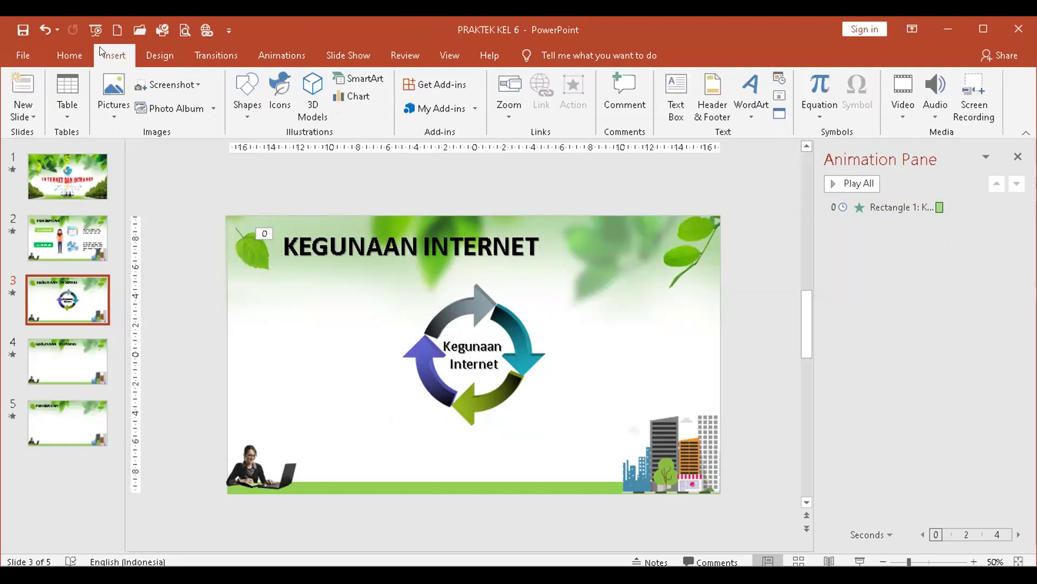
pyautogui.click(246, 100)
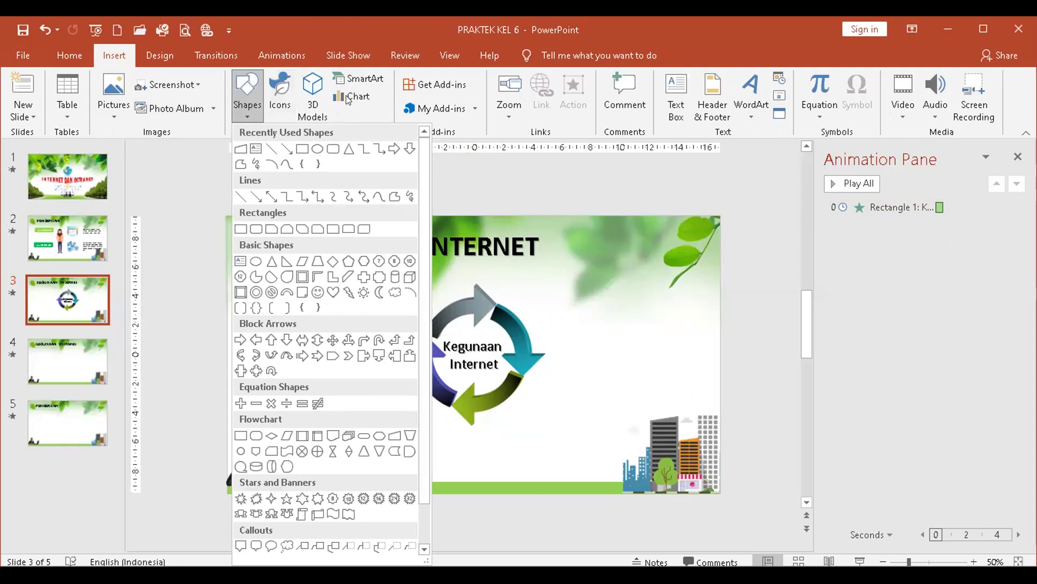
pyautogui.click(371, 81)
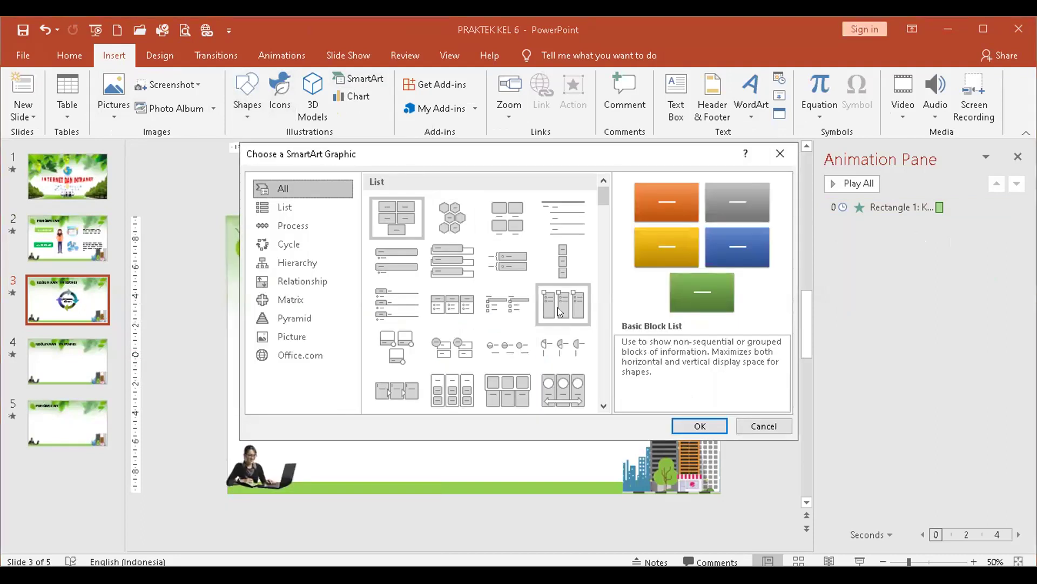
pyautogui.scroll(-3, 550, 377)
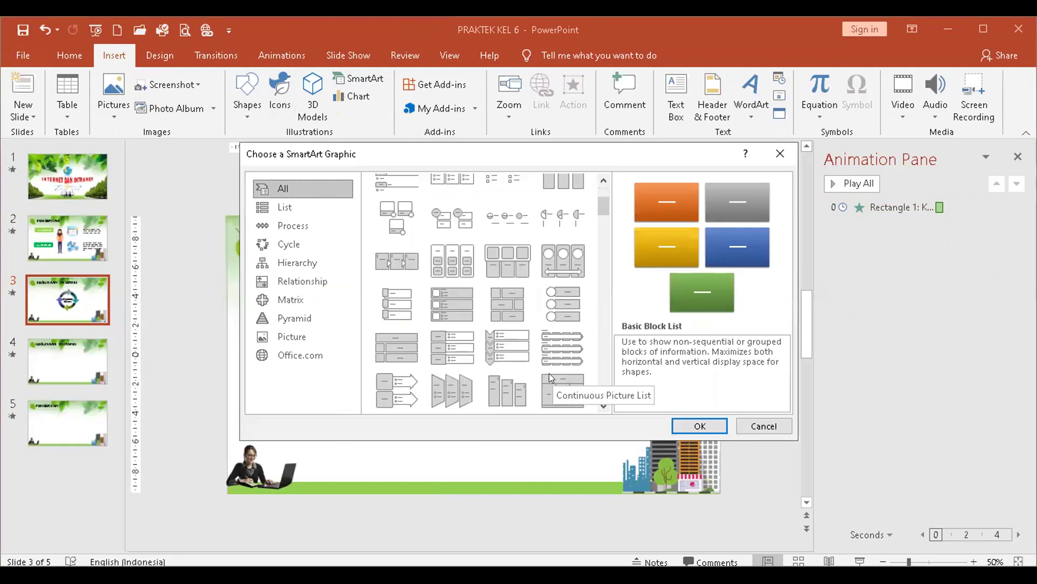
pyautogui.scroll(-3, 549, 373)
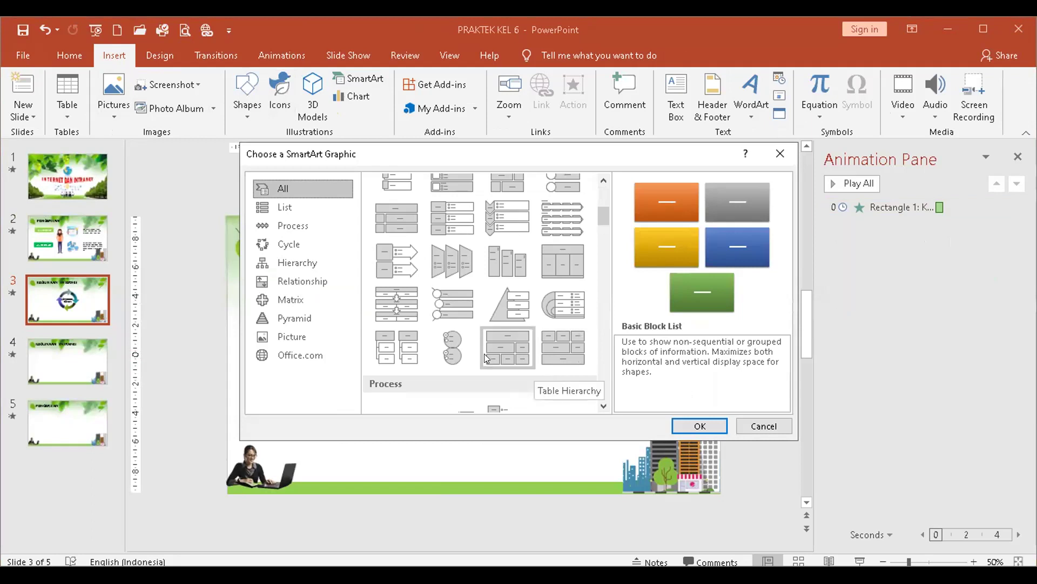
pyautogui.scroll(-3, 484, 355)
pyautogui.scroll(-3, 484, 355)
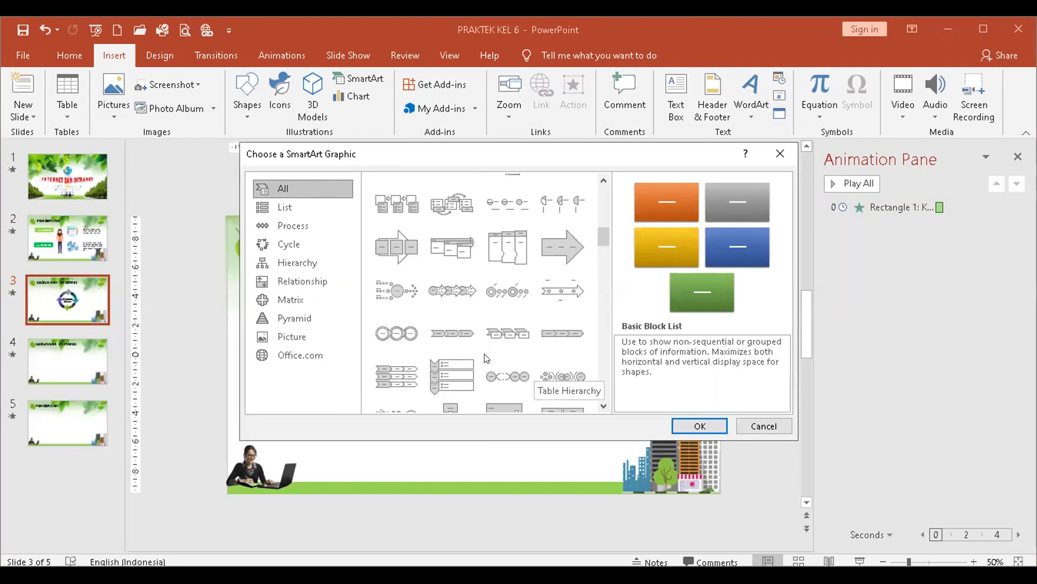
pyautogui.scroll(-3, 487, 358)
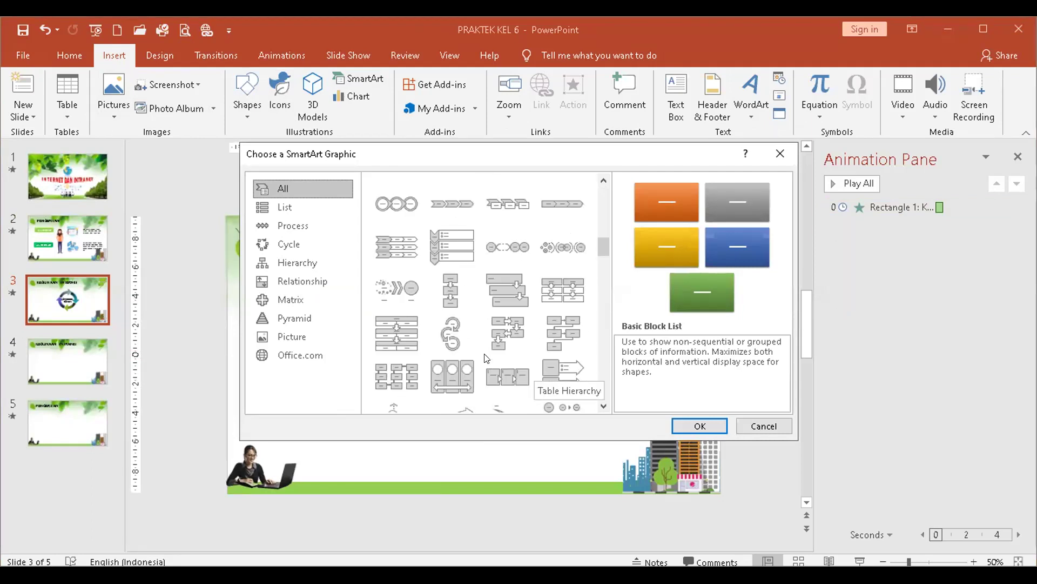
pyautogui.scroll(3, 487, 357)
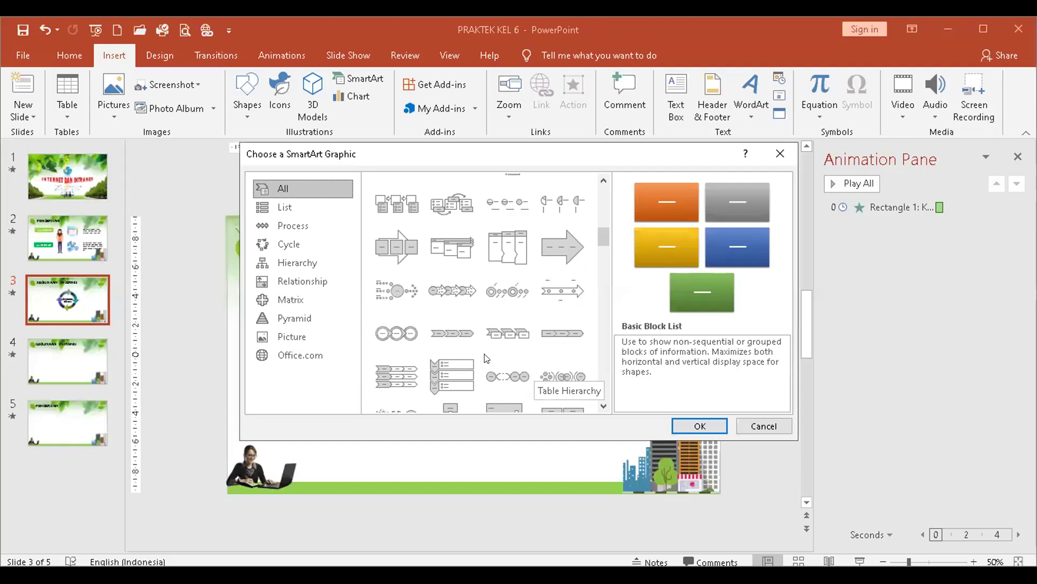
pyautogui.click(409, 337)
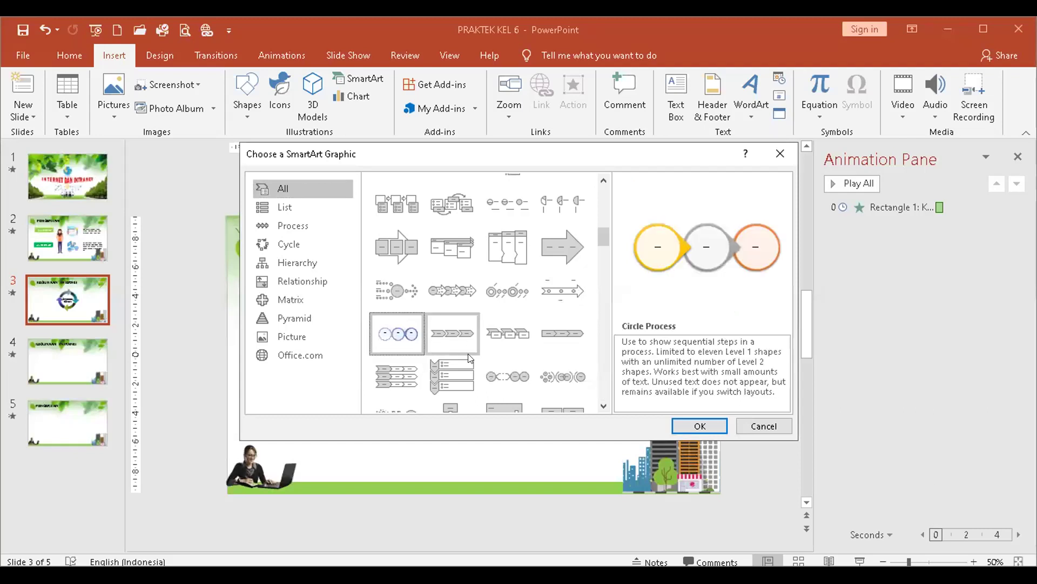
pyautogui.click(700, 425)
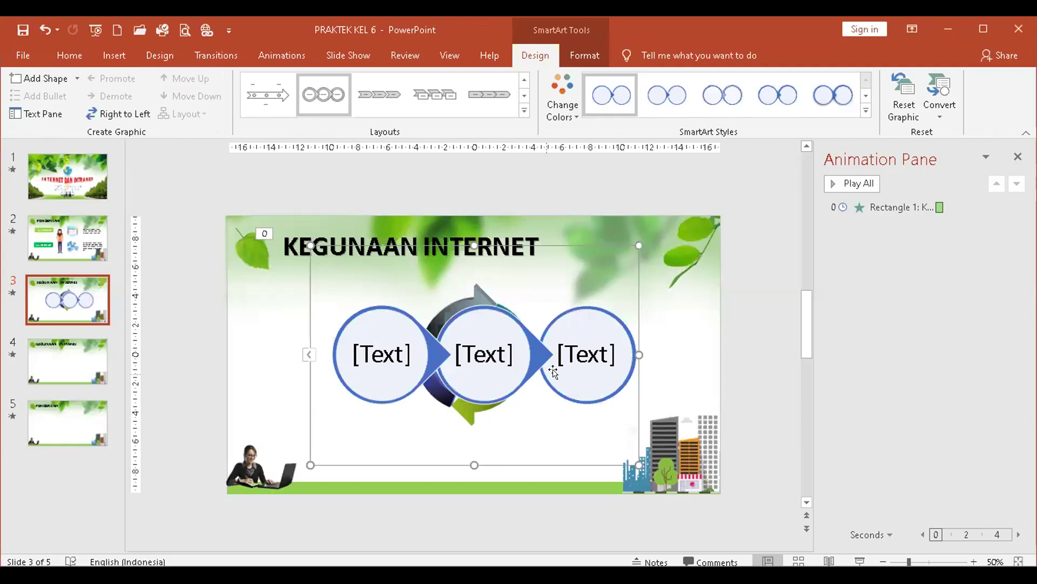
# Place the SmartArt below the cycle graphic, give it blue-green-yellow colours and a new style, and shrink it
pyautogui.moveTo(573, 394); pyautogui.dragTo(565, 422)
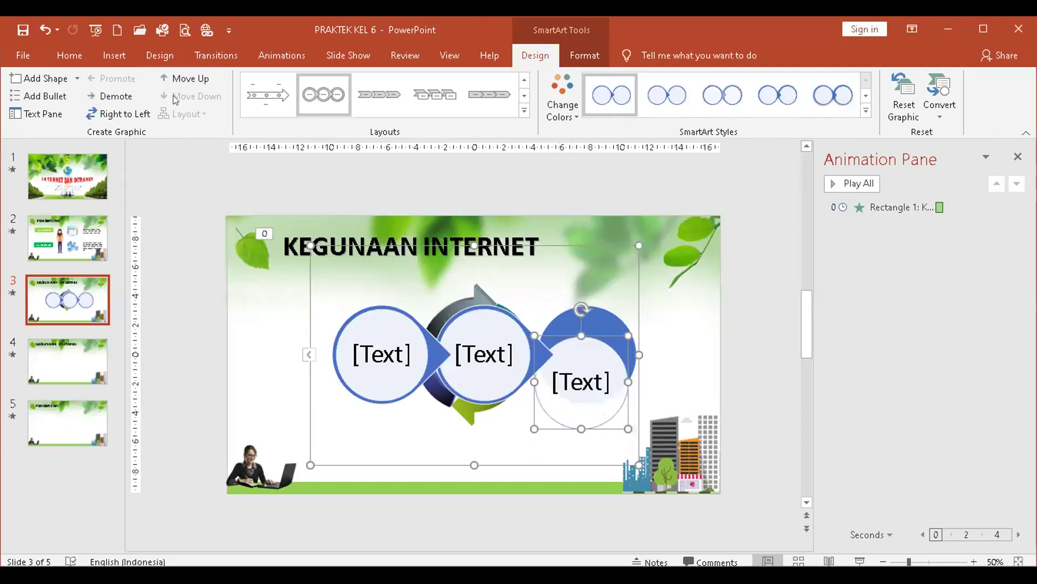
pyautogui.click(45, 29)
pyautogui.moveTo(304, 272); pyautogui.dragTo(288, 347)
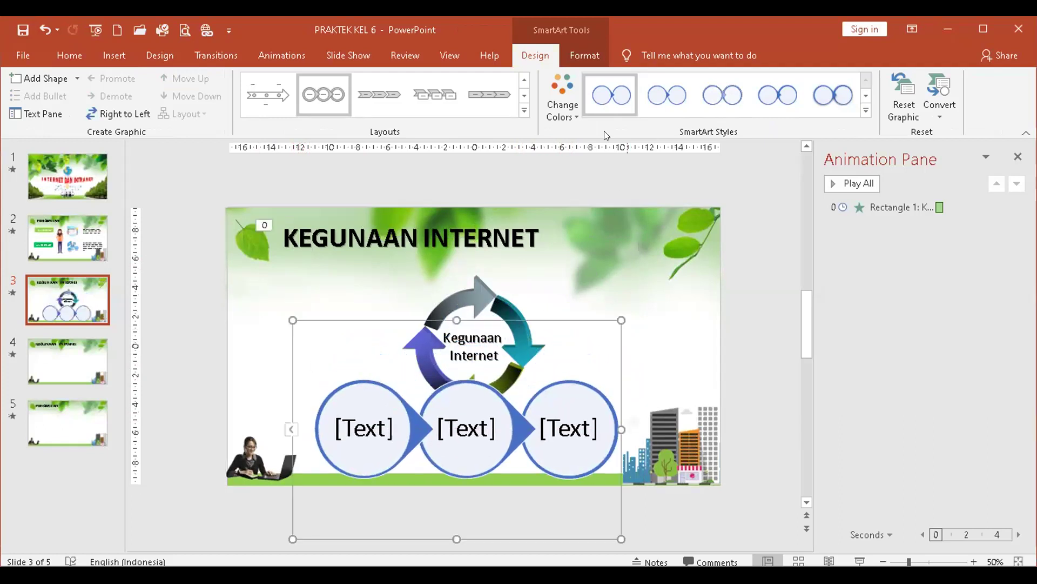
pyautogui.click(563, 102)
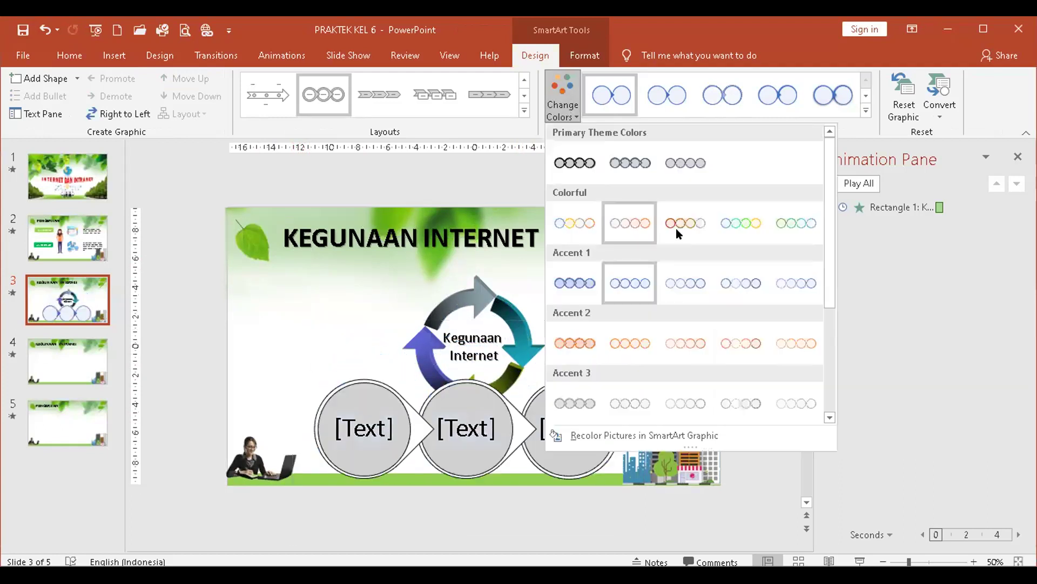
pyautogui.click(744, 229)
pyautogui.click(827, 97)
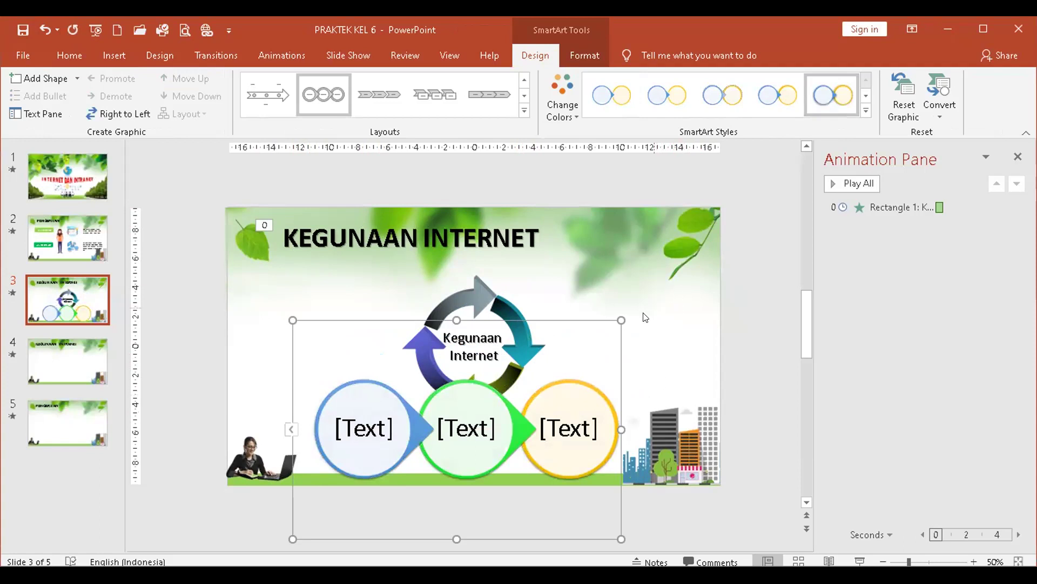
pyautogui.moveTo(620, 319); pyautogui.dragTo(548, 343)
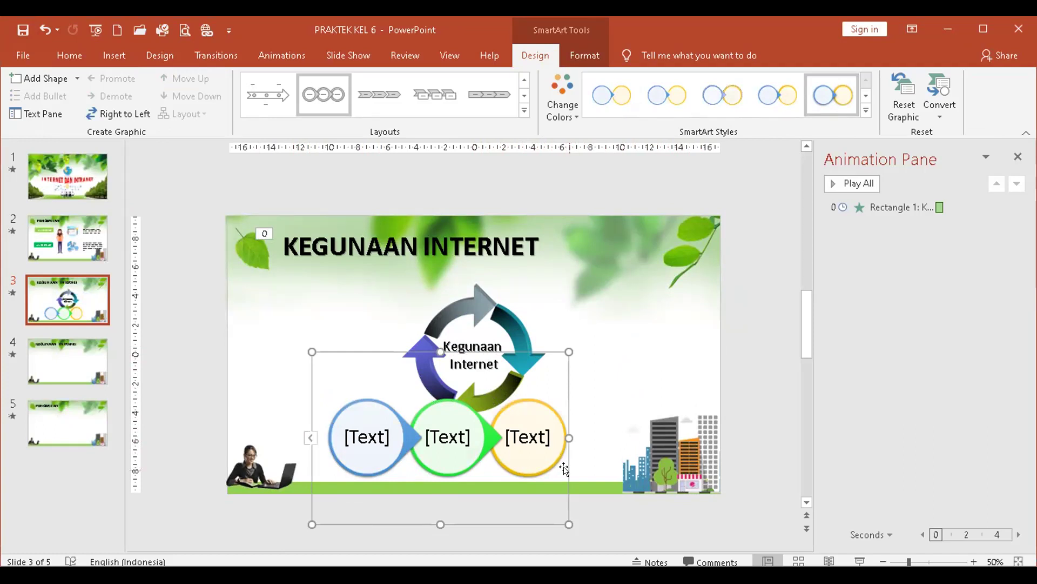
# Select the whole Circle Process SmartArt and delete it
pyautogui.click(491, 322)
pyautogui.click(537, 450)
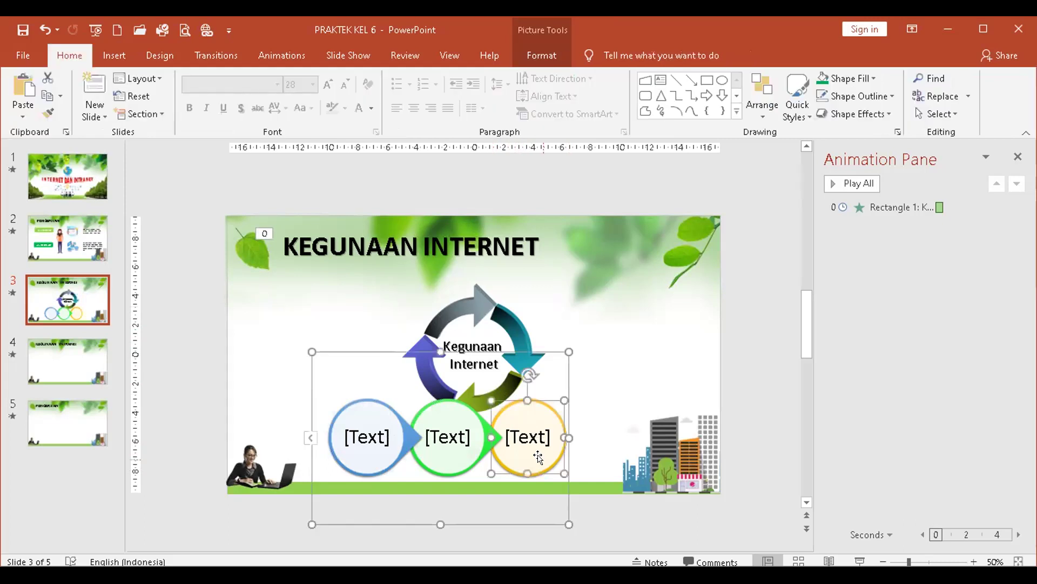
pyautogui.click(564, 500)
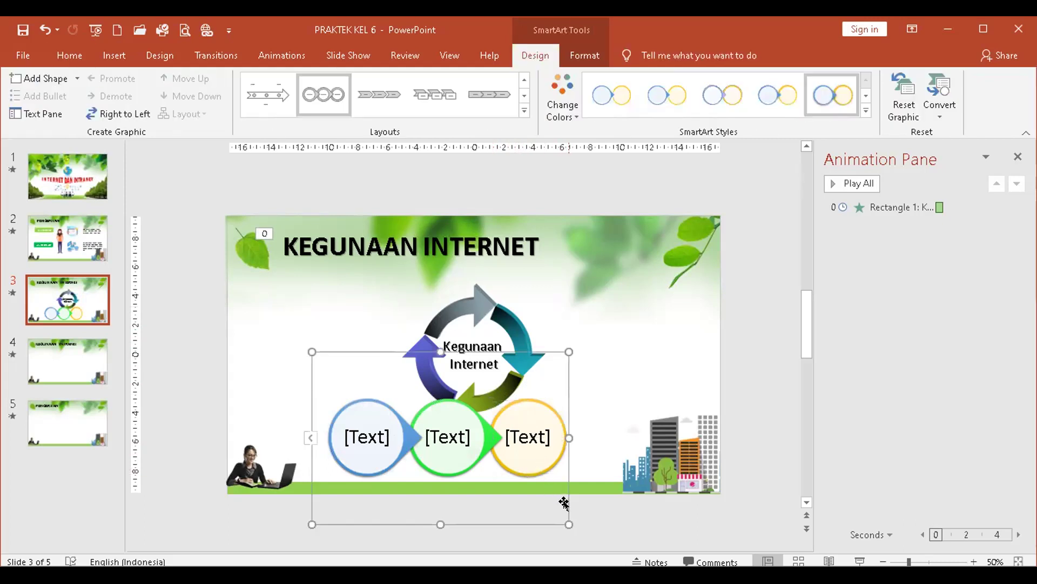
pyautogui.press('Delete')
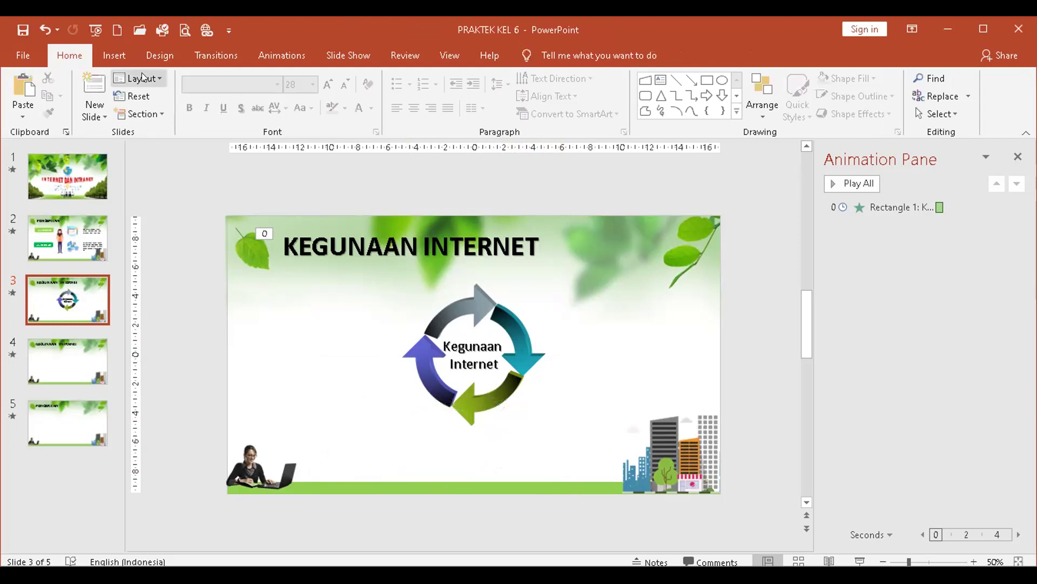
# Draw a rounded rectangle left of the cycle graphic, just under the title
pyautogui.click(112, 54)
pyautogui.click(255, 98)
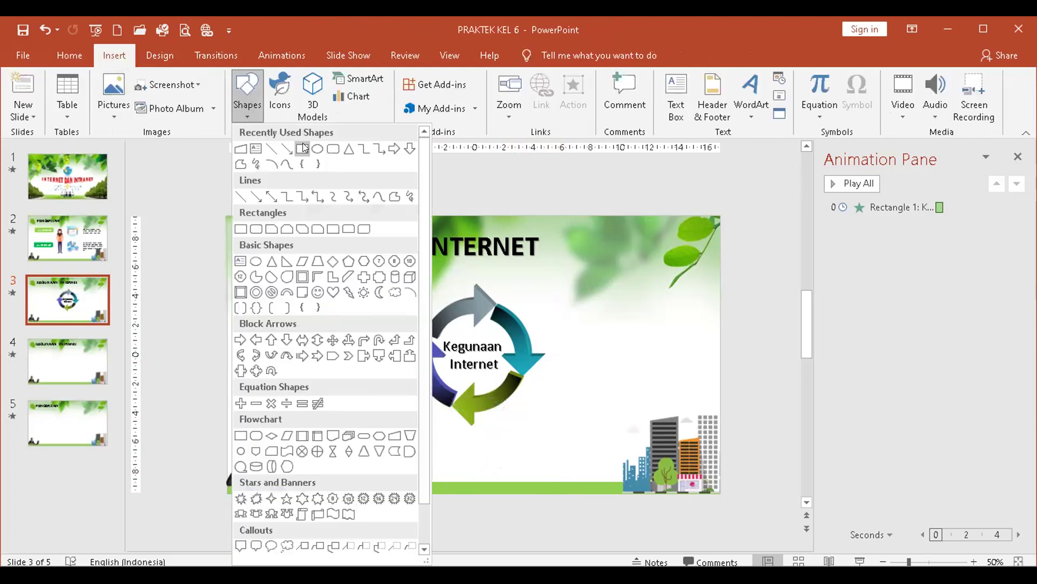
pyautogui.click(335, 148)
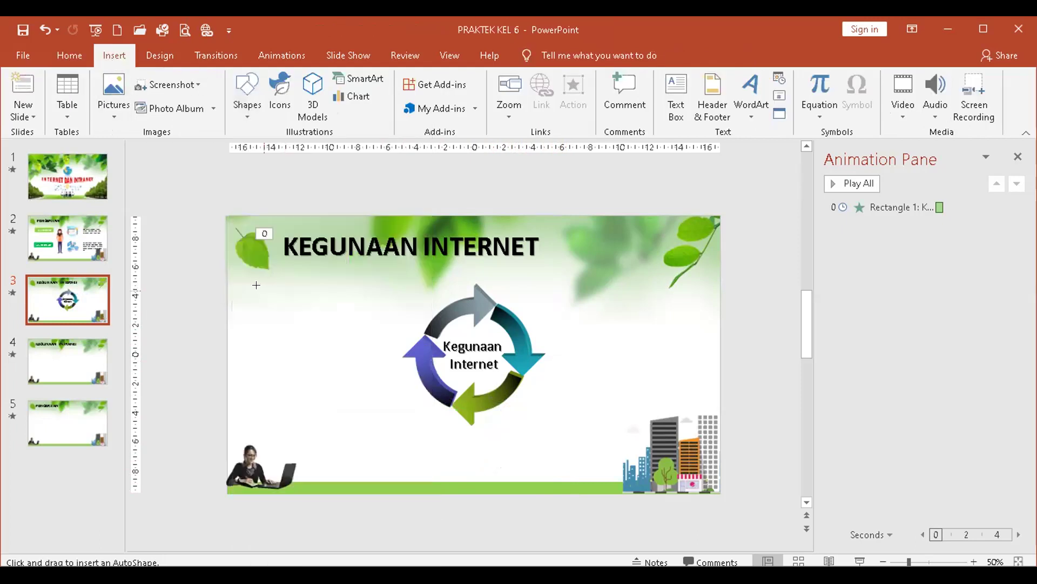
pyautogui.moveTo(261, 282); pyautogui.dragTo(384, 355)
pyautogui.moveTo(320, 278); pyautogui.dragTo(321, 270)
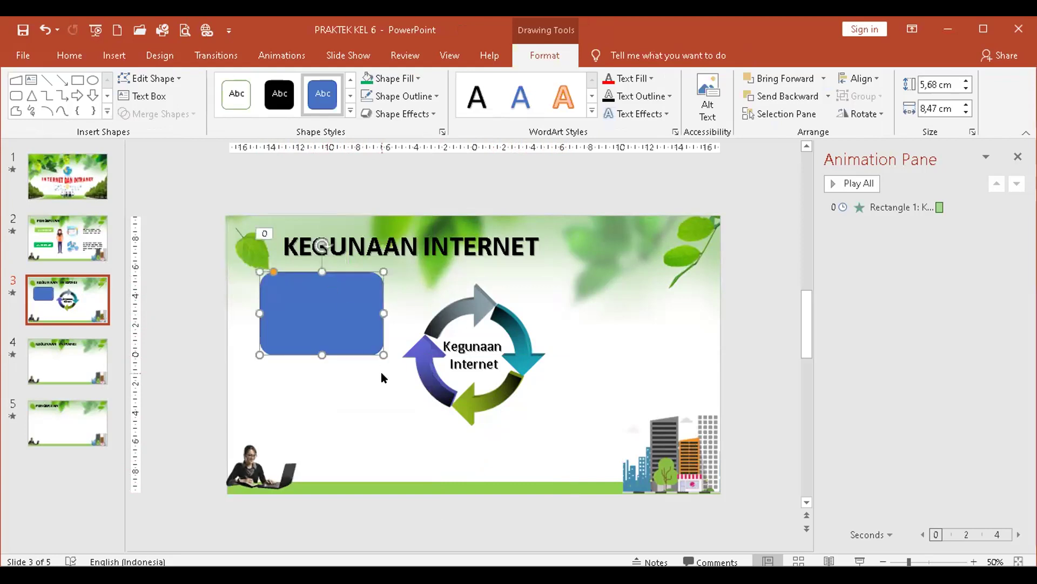
# Fill the rectangle light green and remove its outline
pyautogui.click(395, 76)
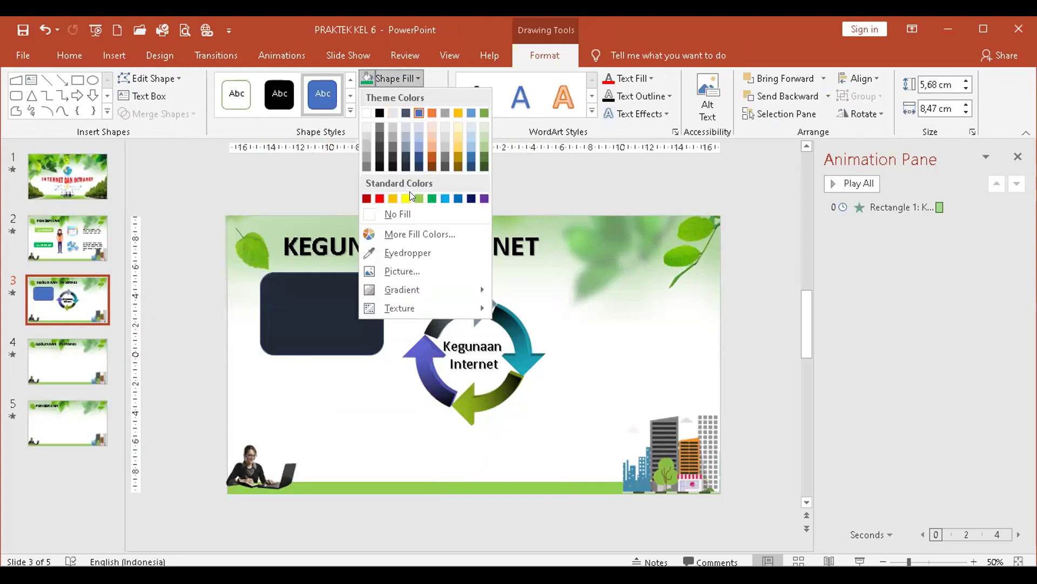
pyautogui.click(418, 196)
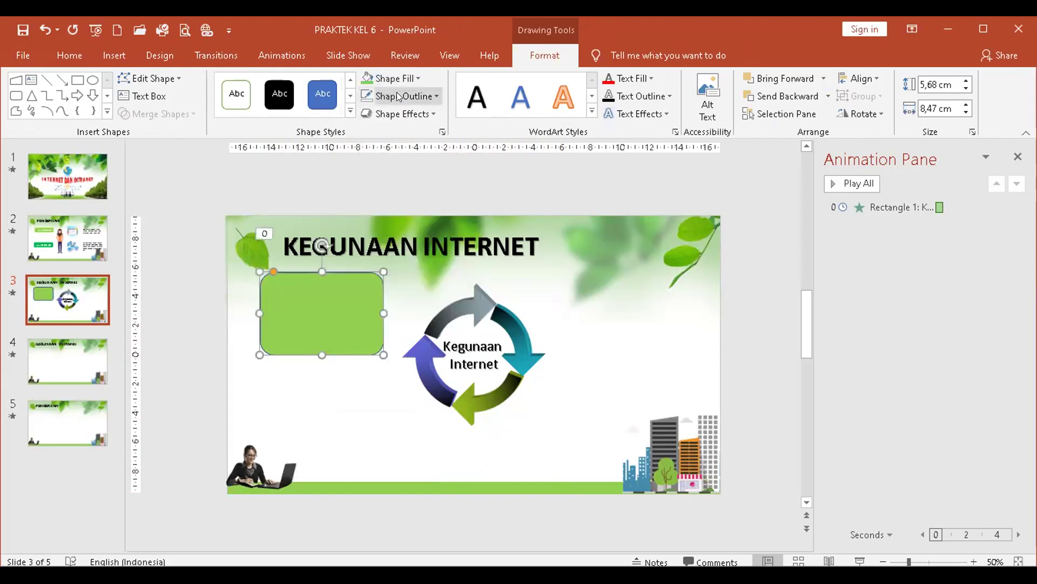
pyautogui.click(400, 96)
pyautogui.click(400, 231)
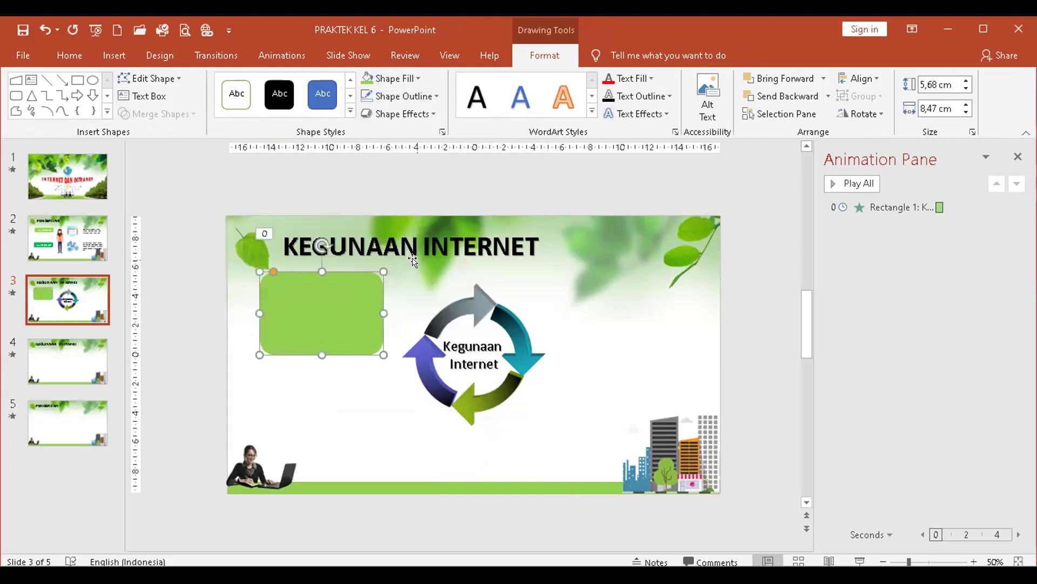
pyautogui.click(402, 76)
pyautogui.click(402, 76)
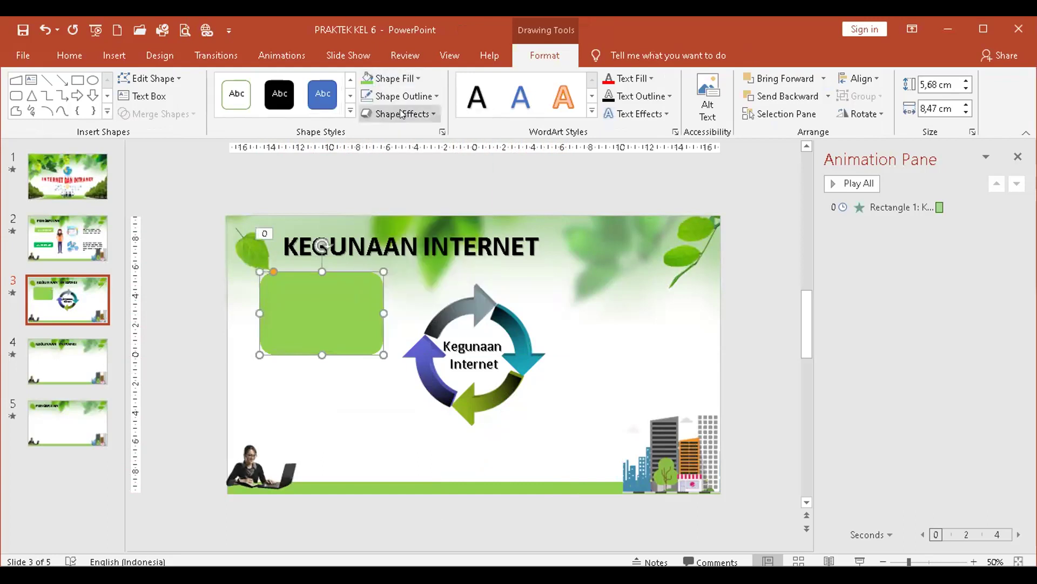
# Give the rectangle a 3D preset effect and a dark green gradient fill
pyautogui.click(401, 114)
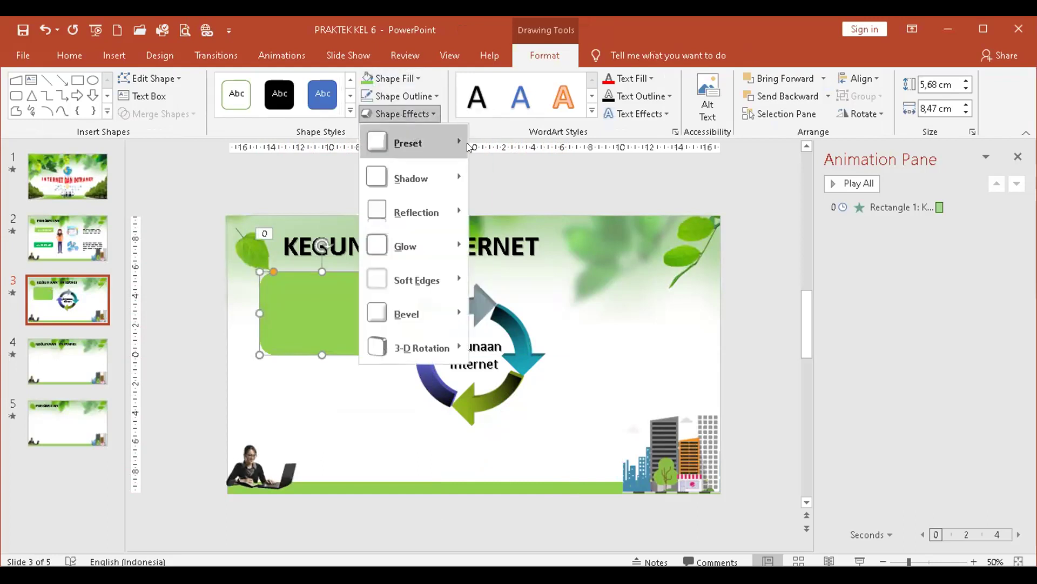
pyautogui.moveTo(465, 145)
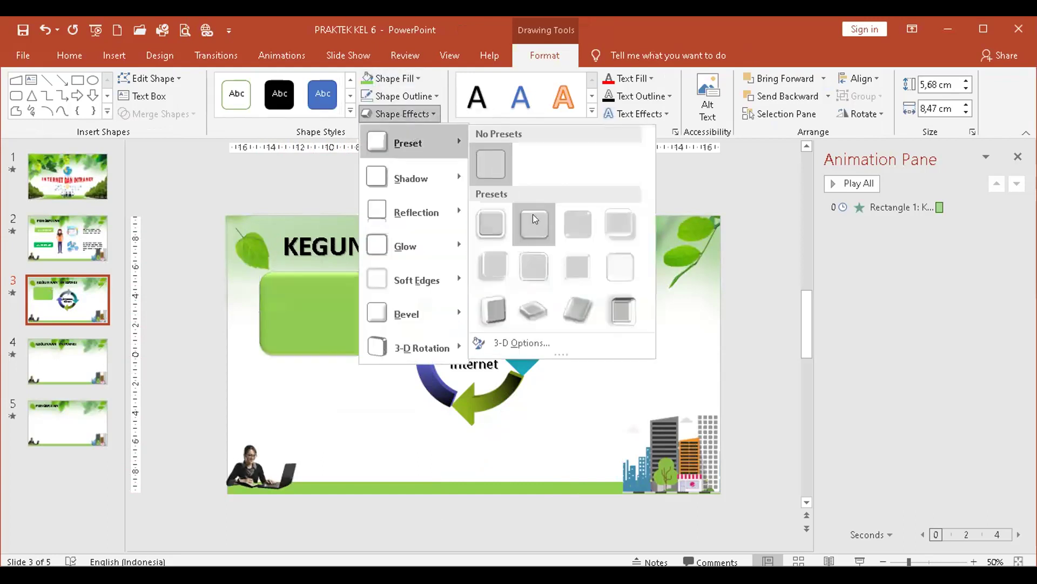
pyautogui.click(607, 226)
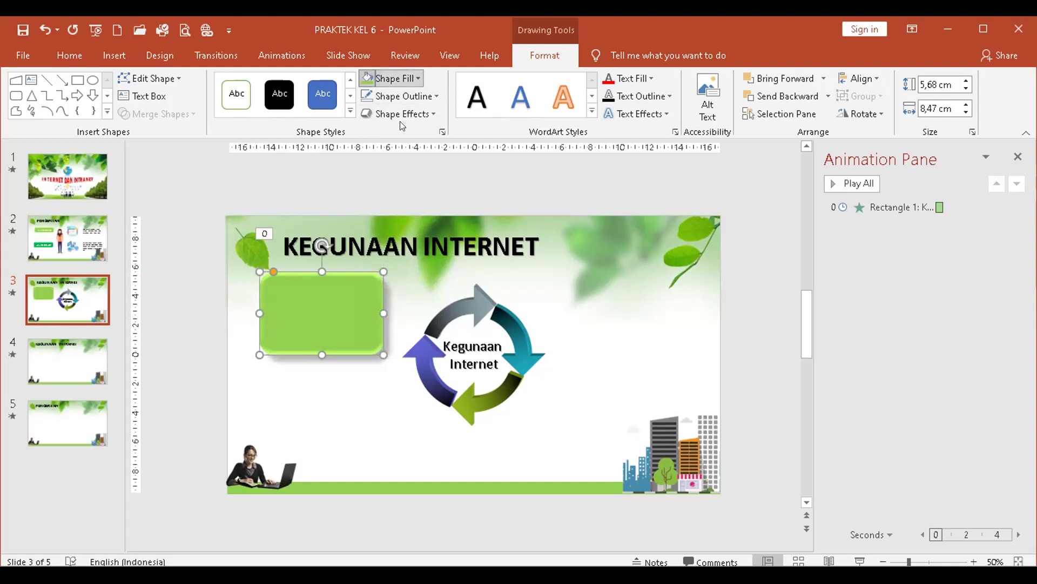
pyautogui.click(395, 78)
pyautogui.moveTo(463, 291)
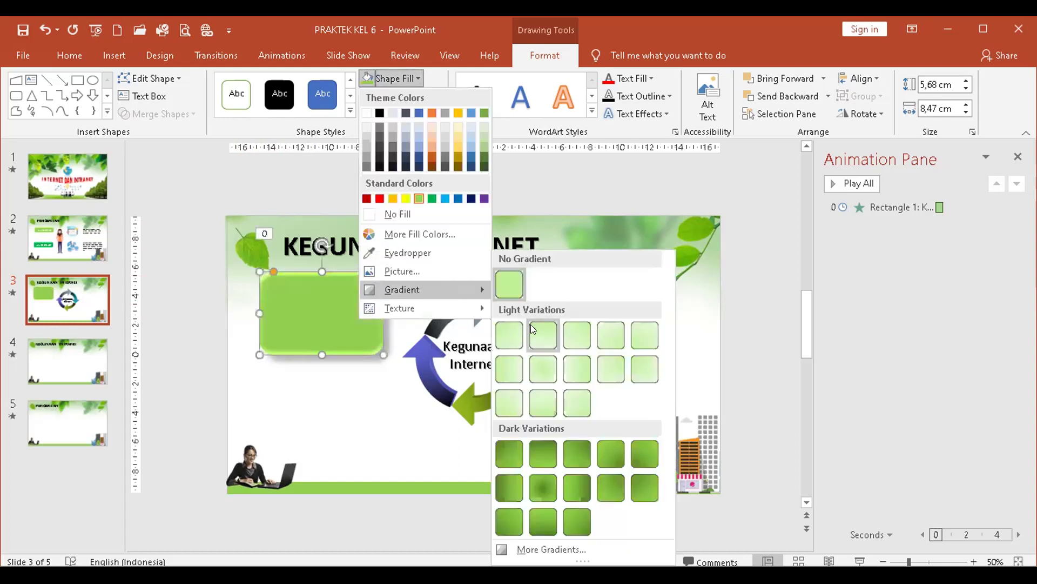
pyautogui.click(540, 454)
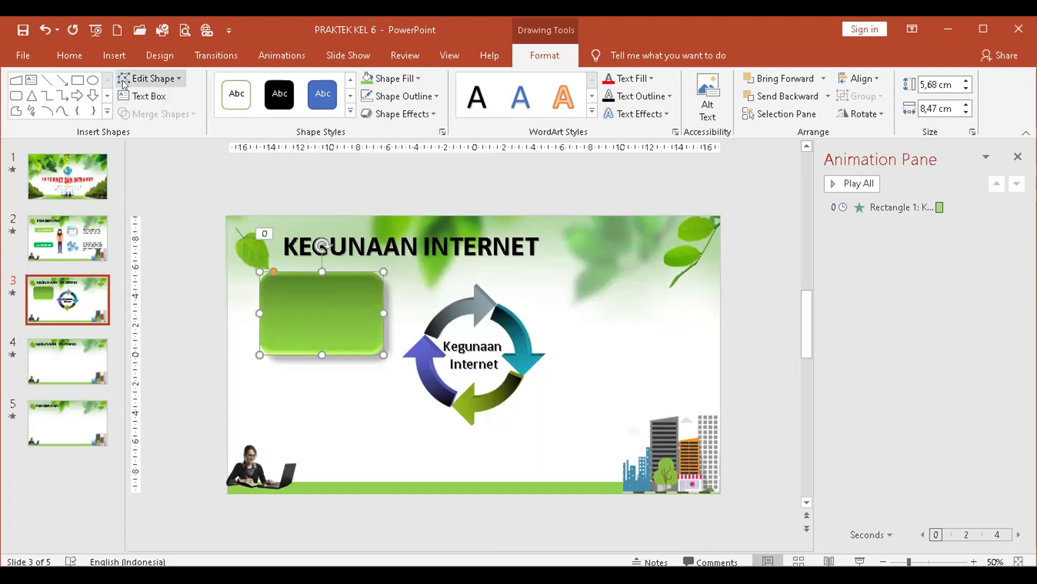
pyautogui.click(17, 96)
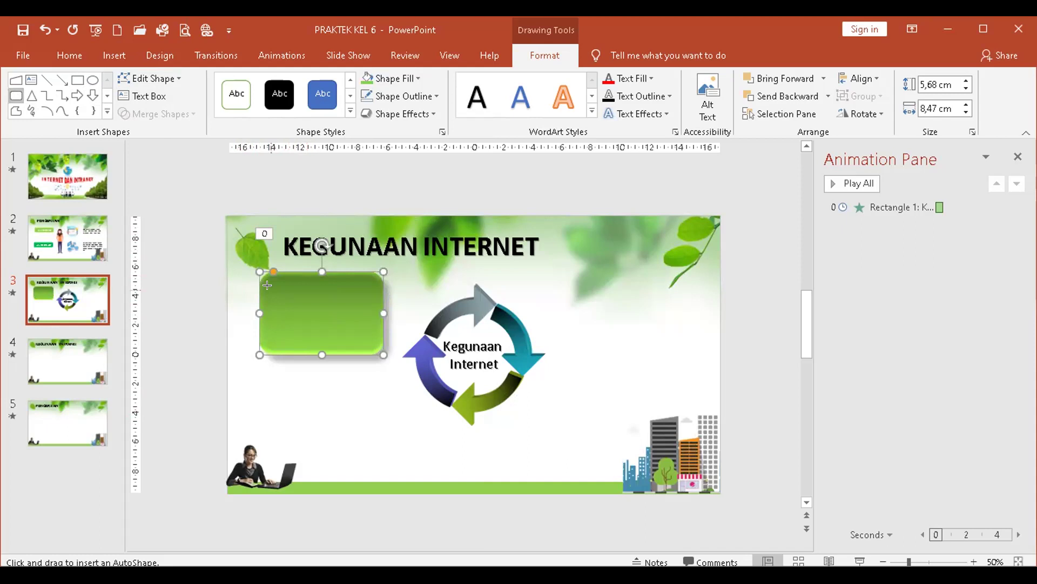
# Draw a smaller rounded rectangle inside the green box, with no outline and a white fill
pyautogui.moveTo(265, 290); pyautogui.dragTo(373, 340)
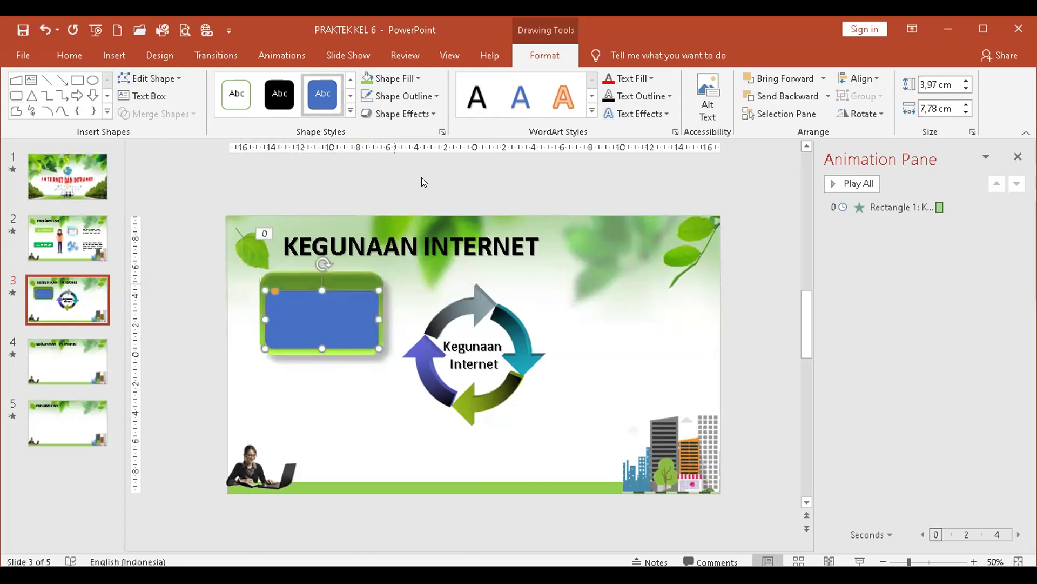
pyautogui.click(389, 94)
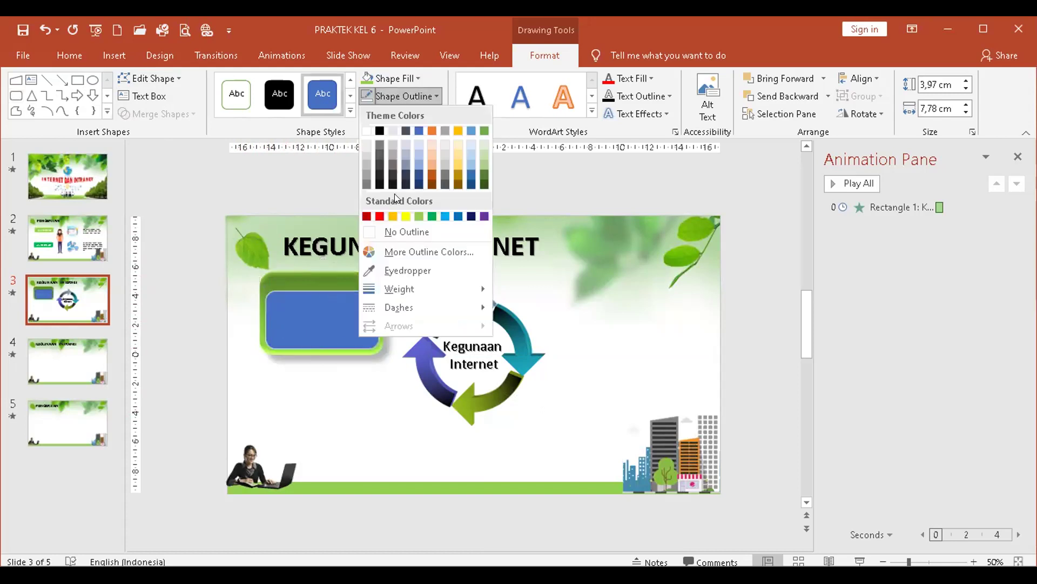
pyautogui.click(400, 231)
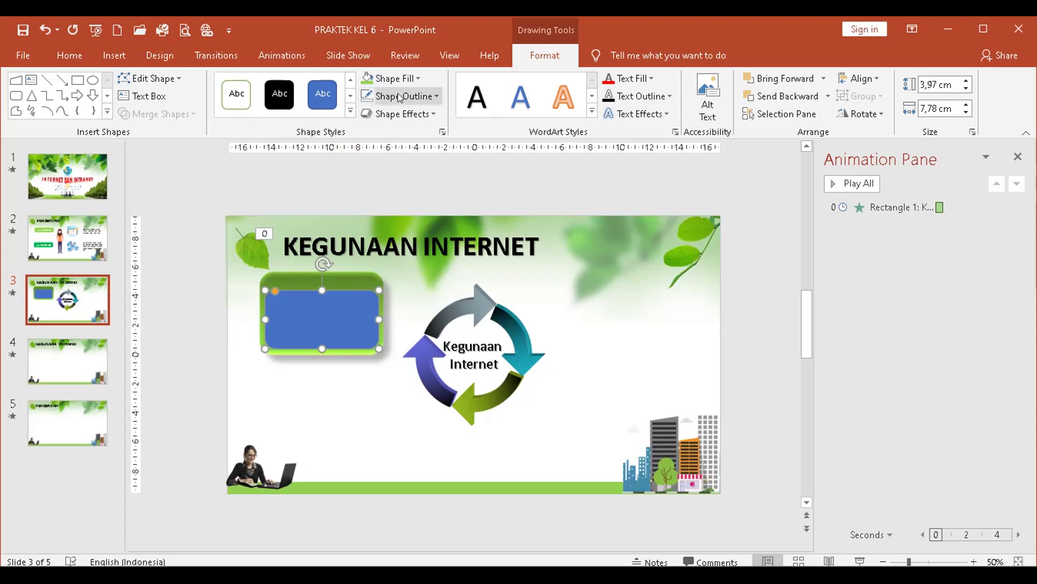
pyautogui.click(379, 79)
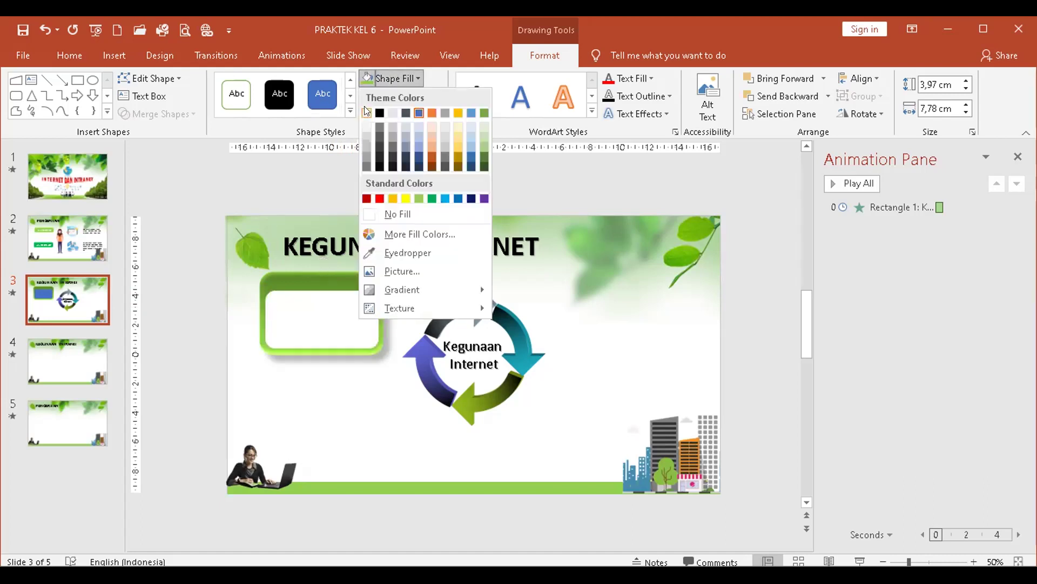
pyautogui.click(367, 112)
pyautogui.click(222, 326)
pyautogui.click(301, 335)
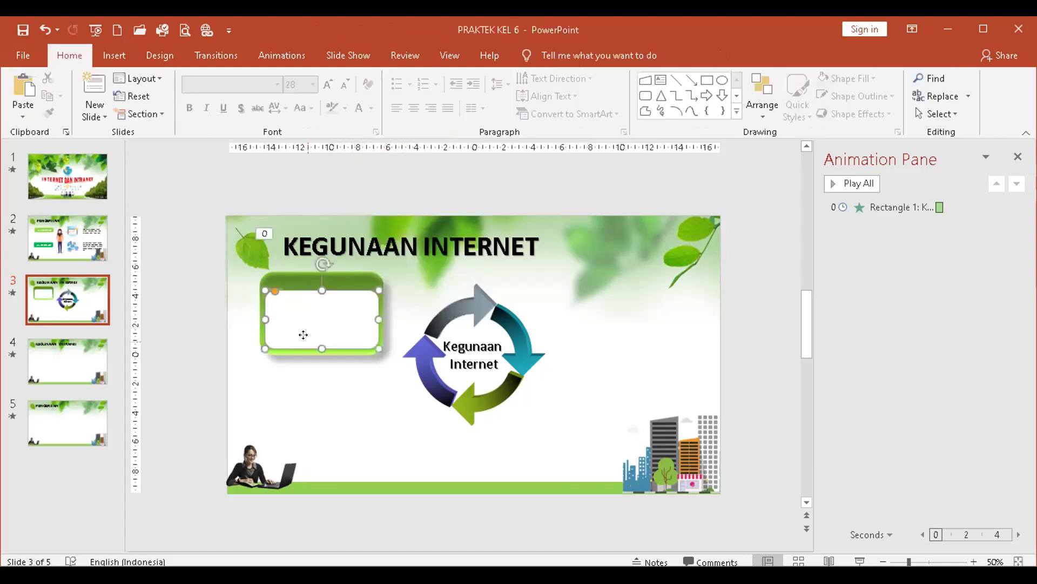
pyautogui.doubleClick(329, 345)
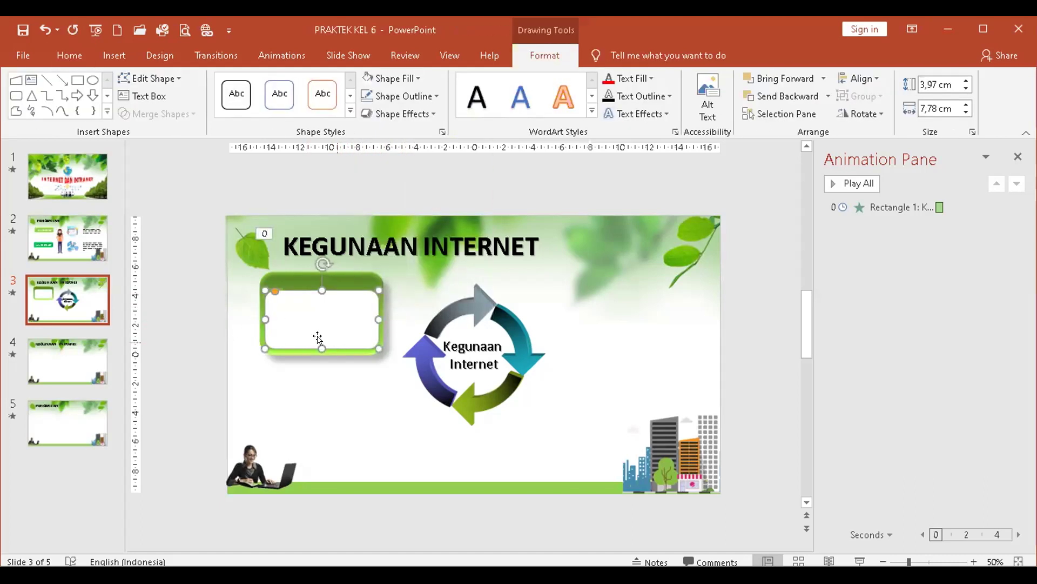
pyautogui.click(209, 315)
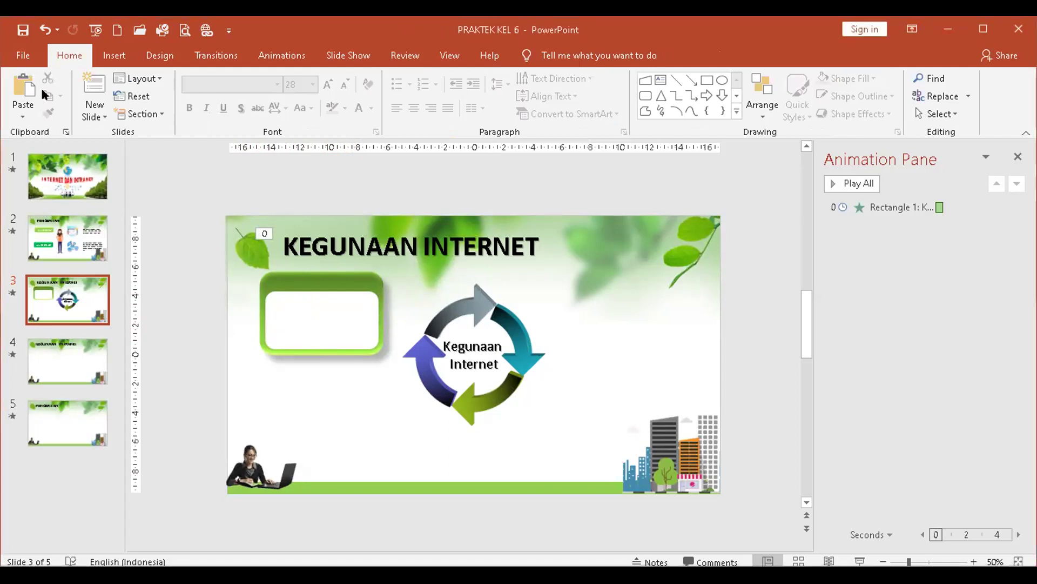
# Paste the PERTAMA and 'Menghubungkan komputer dalam satu organisasi' text boxes onto the header and panel at 18 pt, then select the group
pyautogui.click(25, 81)
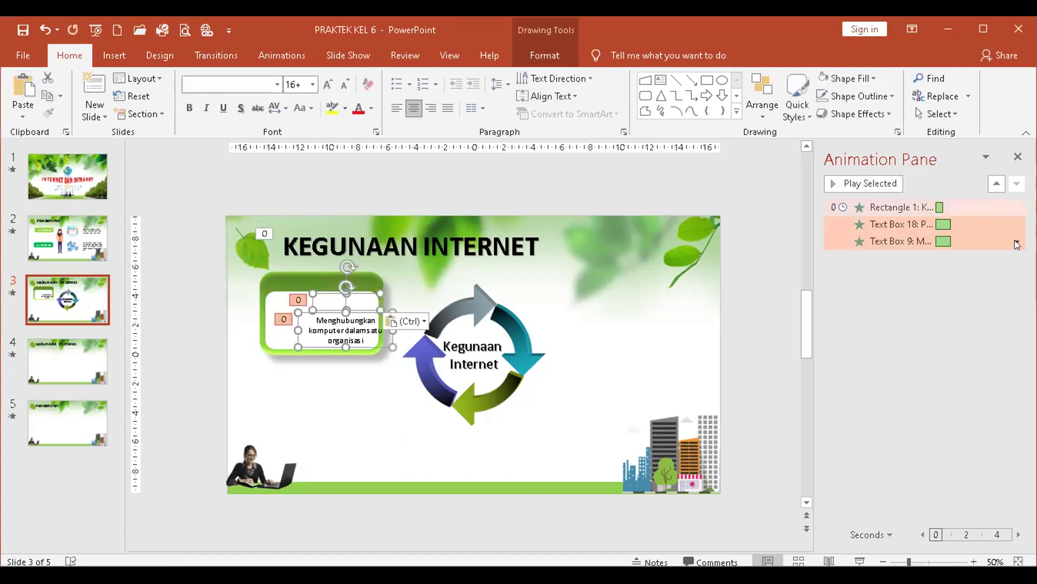
pyautogui.press('Delete')
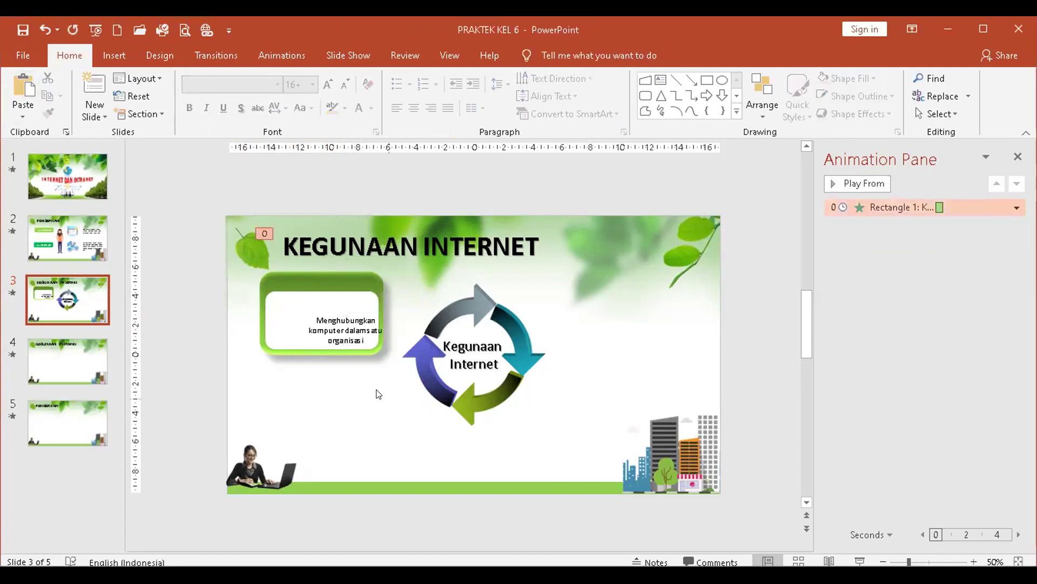
pyautogui.click(364, 301)
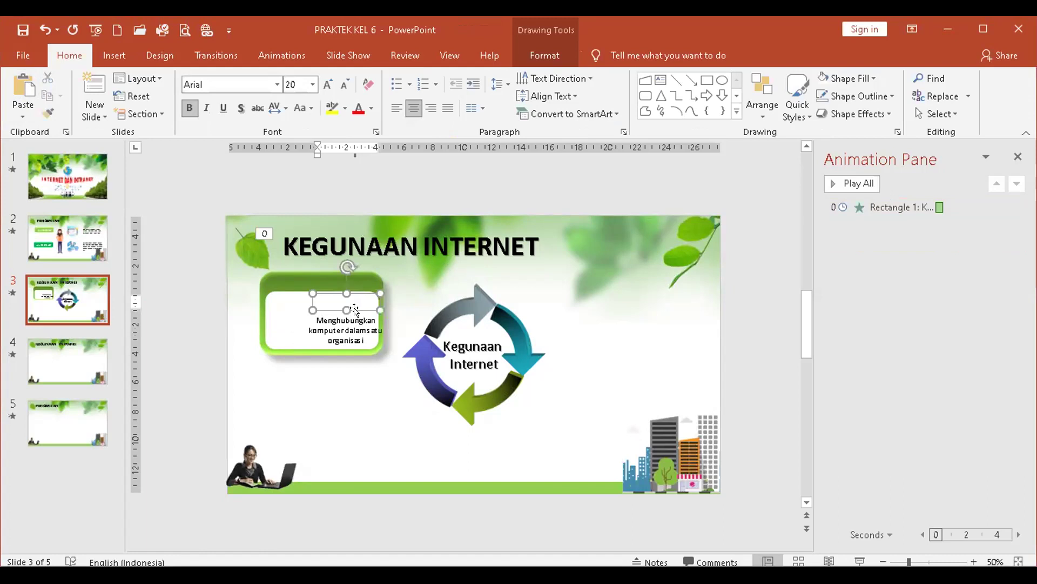
pyautogui.moveTo(354, 307); pyautogui.dragTo(345, 284)
pyautogui.moveTo(333, 286); pyautogui.dragTo(331, 285)
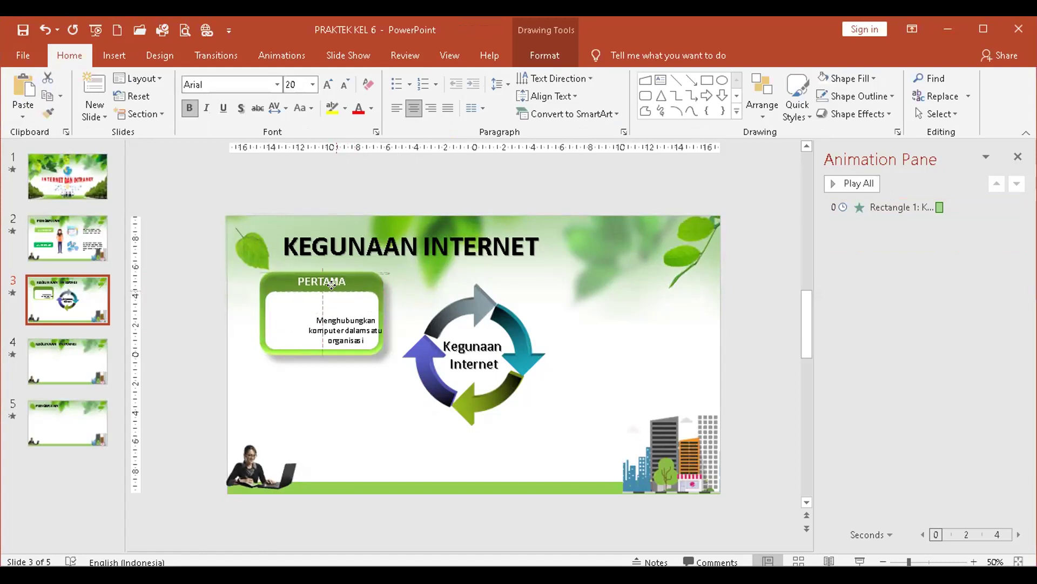
pyautogui.click(354, 340)
pyautogui.moveTo(355, 343); pyautogui.dragTo(332, 331)
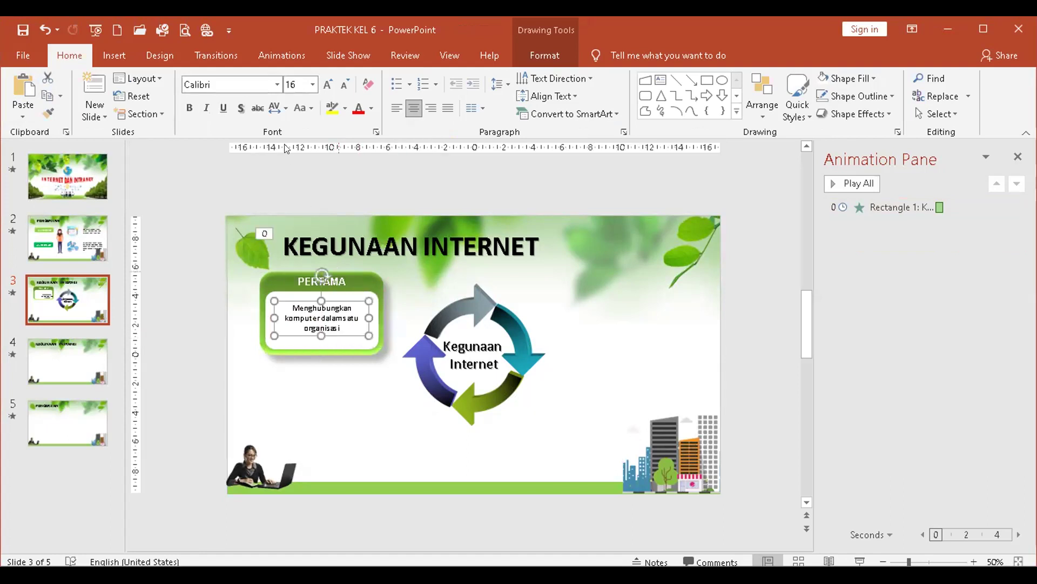
pyautogui.click(326, 83)
pyautogui.click(199, 296)
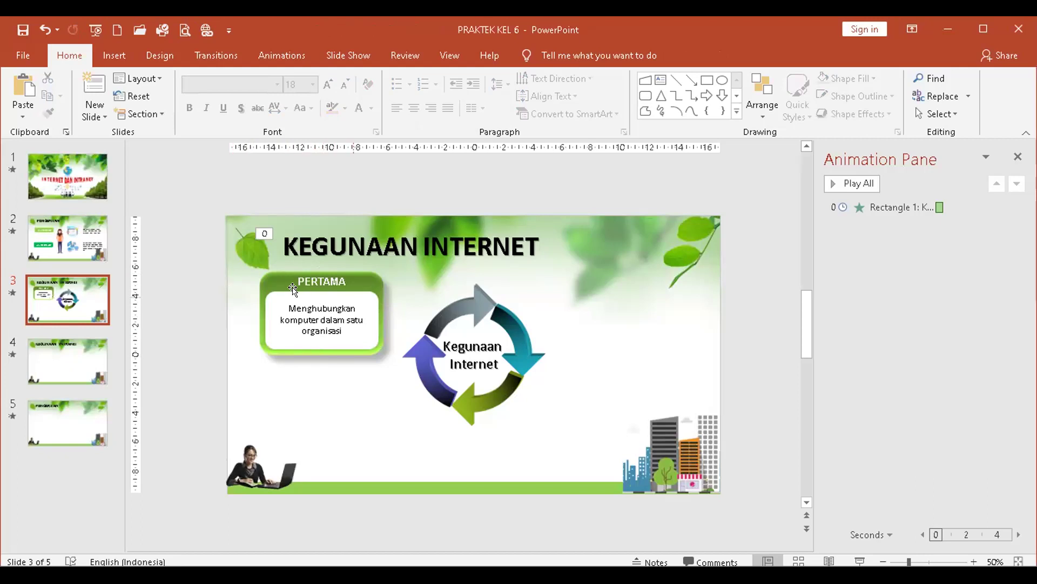
pyautogui.moveTo(195, 253)
pyautogui.mouseDown()
pyautogui.moveTo(389, 362)
pyautogui.moveTo(413, 400)
pyautogui.mouseUp()
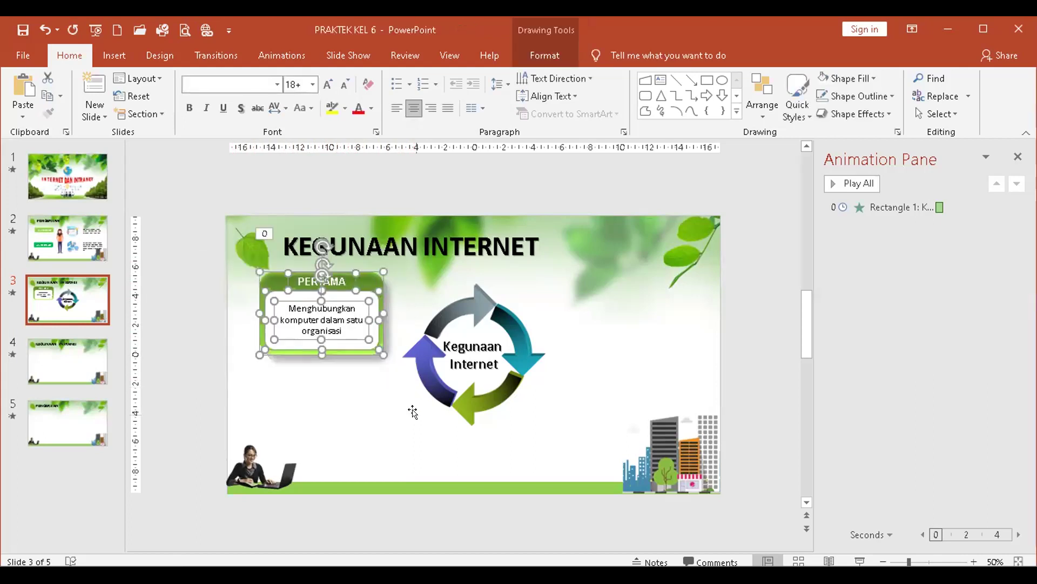
# Try Align Center and undo it, then copy the PERTAMA box below the first
pyautogui.click(545, 55)
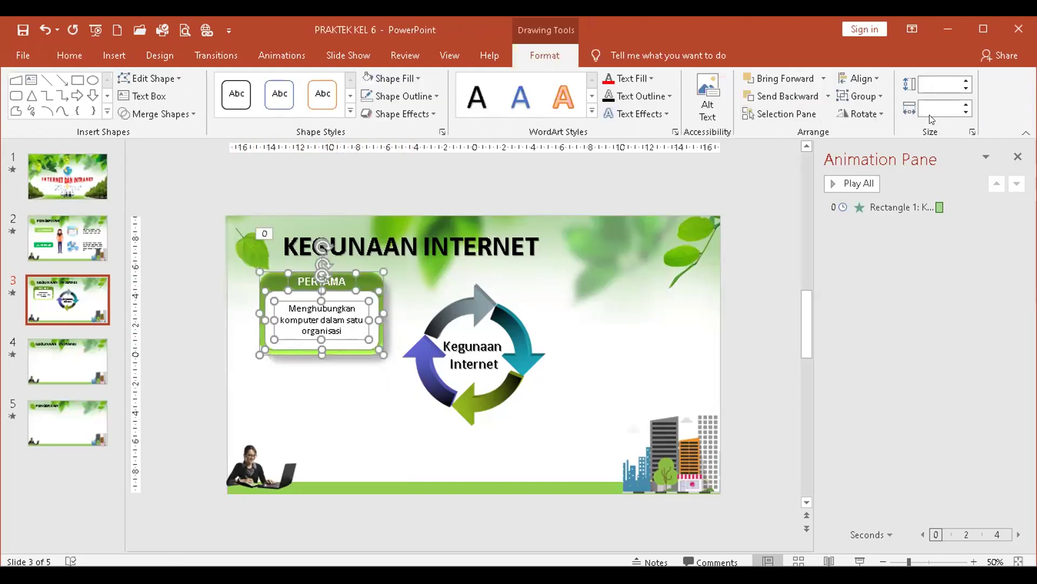
pyautogui.click(863, 79)
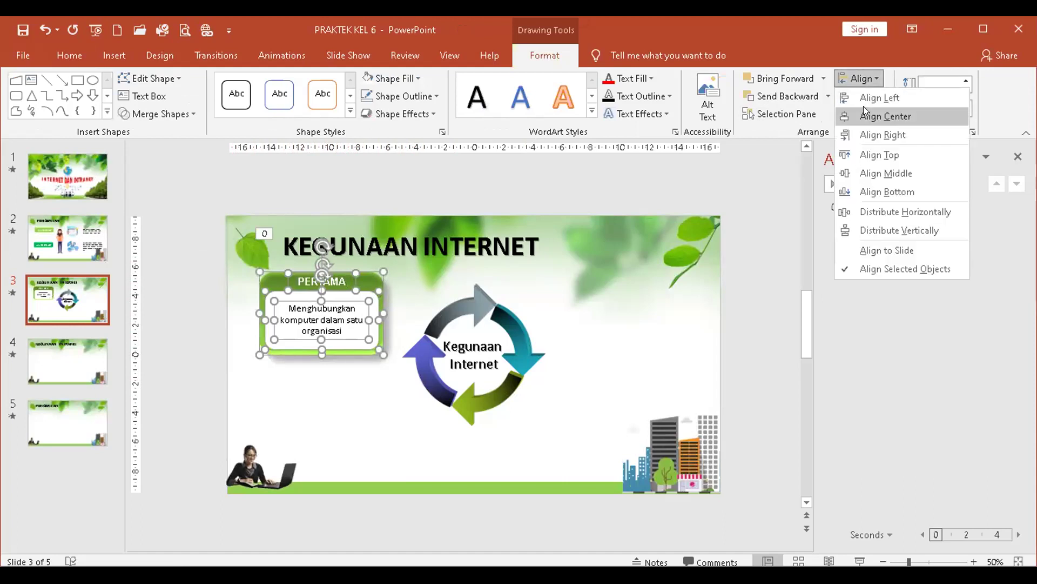
pyautogui.click(864, 107)
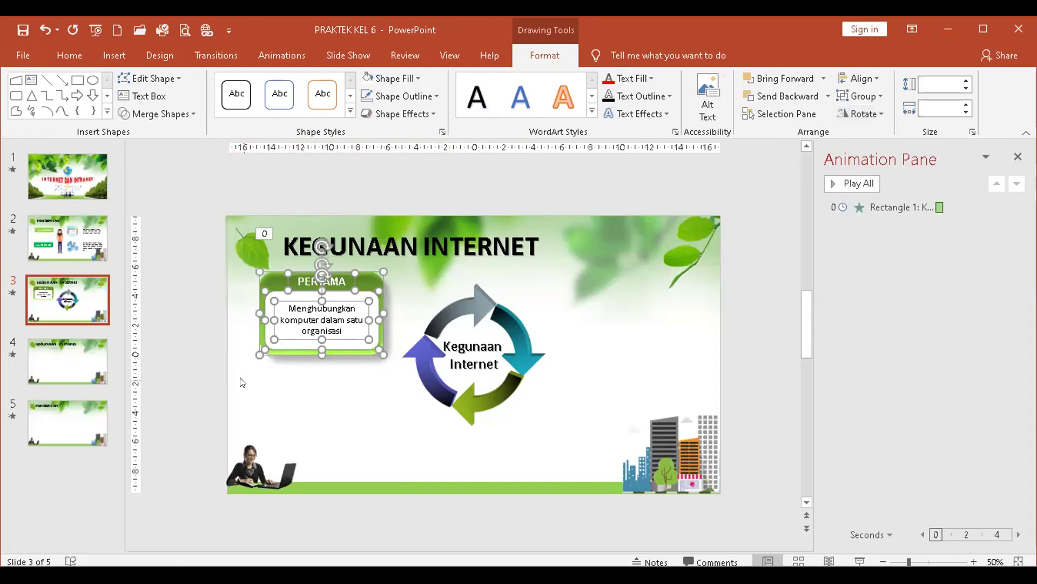
pyautogui.hotkey('ctrl', 'z')
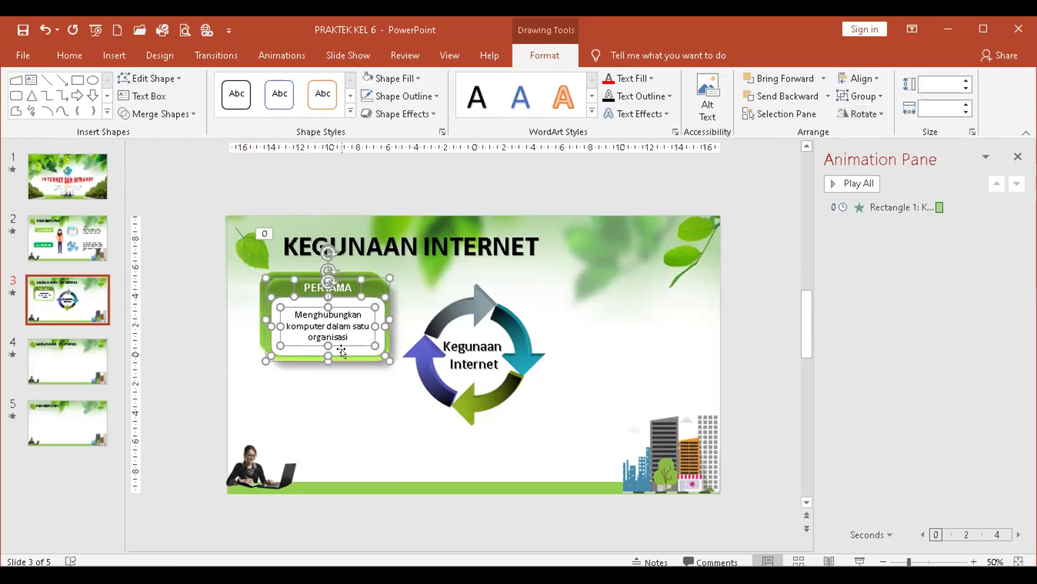
pyautogui.moveTo(340, 378); pyautogui.dragTo(337, 443)
pyautogui.click(188, 330)
# Duplicate both left PERTAMA boxes to the right side of the circular arrows
pyautogui.moveTo(172, 255)
pyautogui.mouseDown()
pyautogui.moveTo(380, 362)
pyautogui.moveTo(417, 471)
pyautogui.mouseUp()
pyautogui.moveTo(372, 354); pyautogui.dragTo(653, 346)
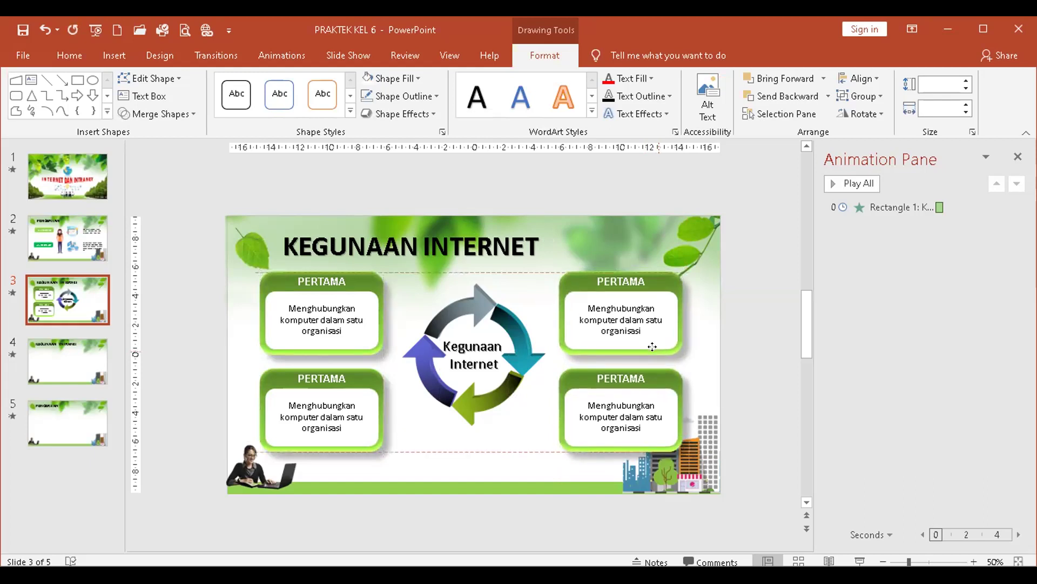
pyautogui.moveTo(652, 347); pyautogui.dragTo(653, 346)
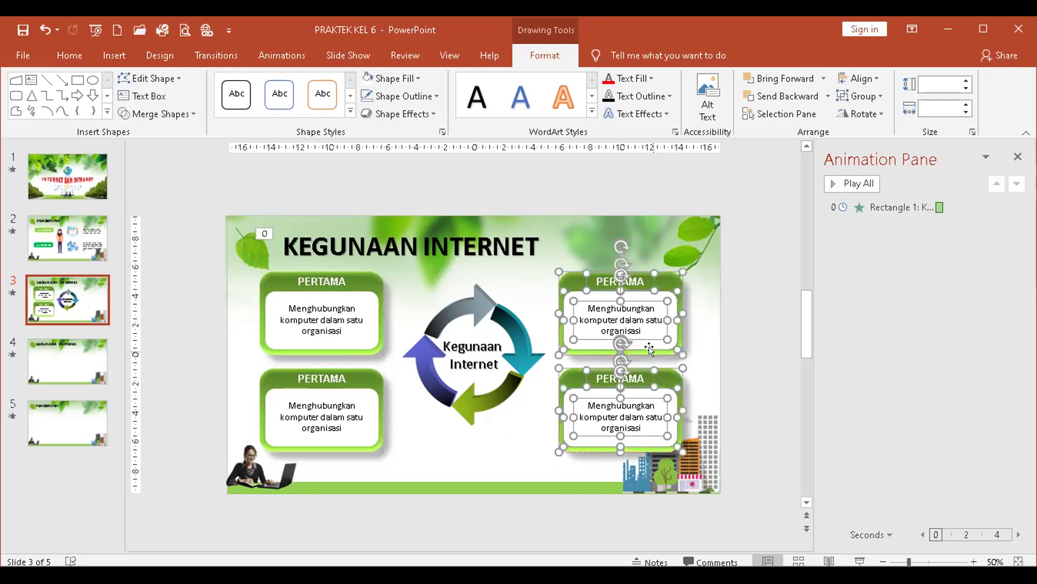
pyautogui.click(721, 350)
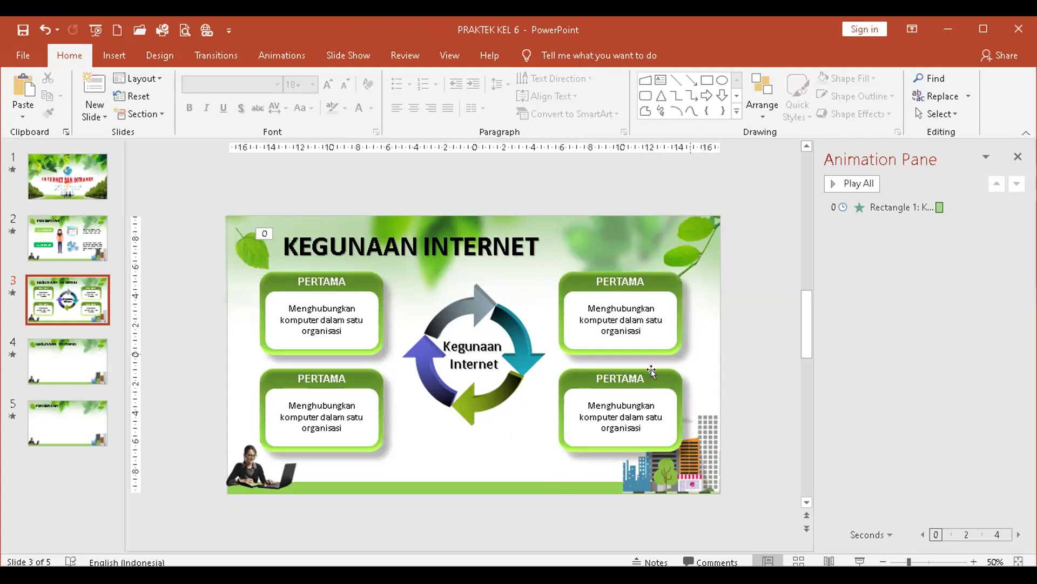
# Fill the three copied PERTAMA boxes with solid red, blue and gold
pyautogui.click(375, 385)
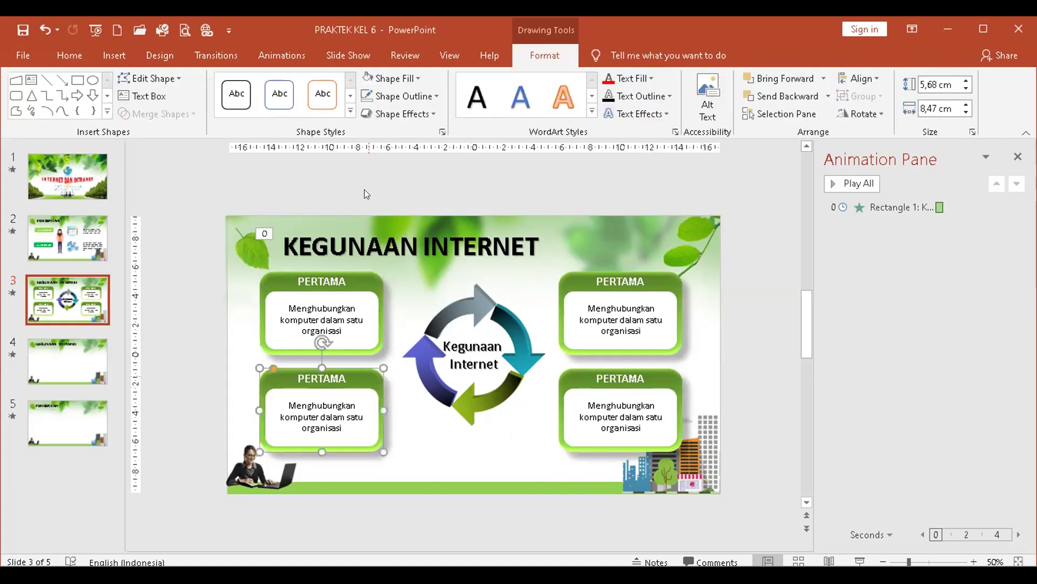
pyautogui.click(387, 78)
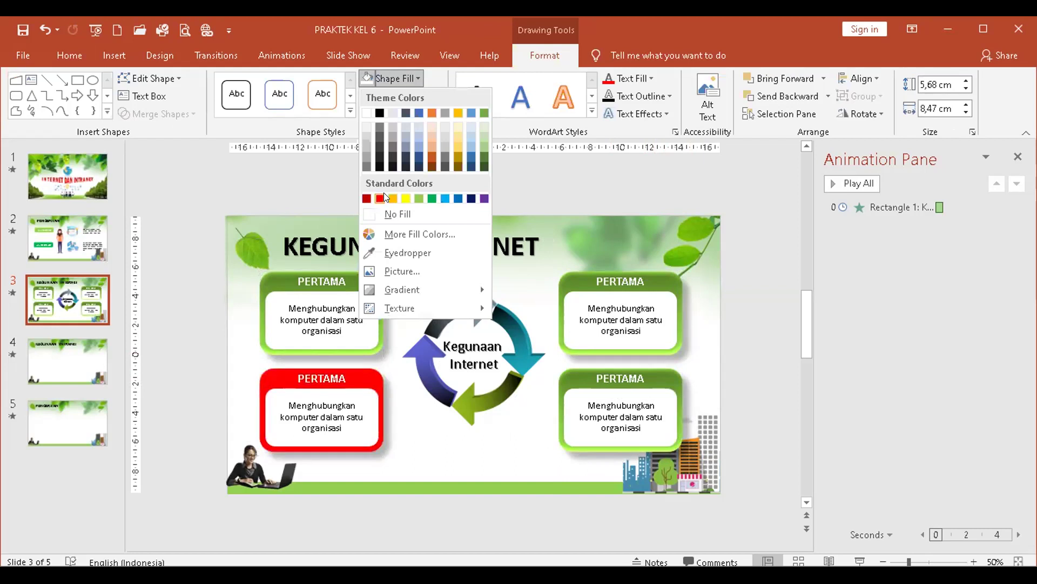
pyautogui.click(384, 198)
pyautogui.click(565, 268)
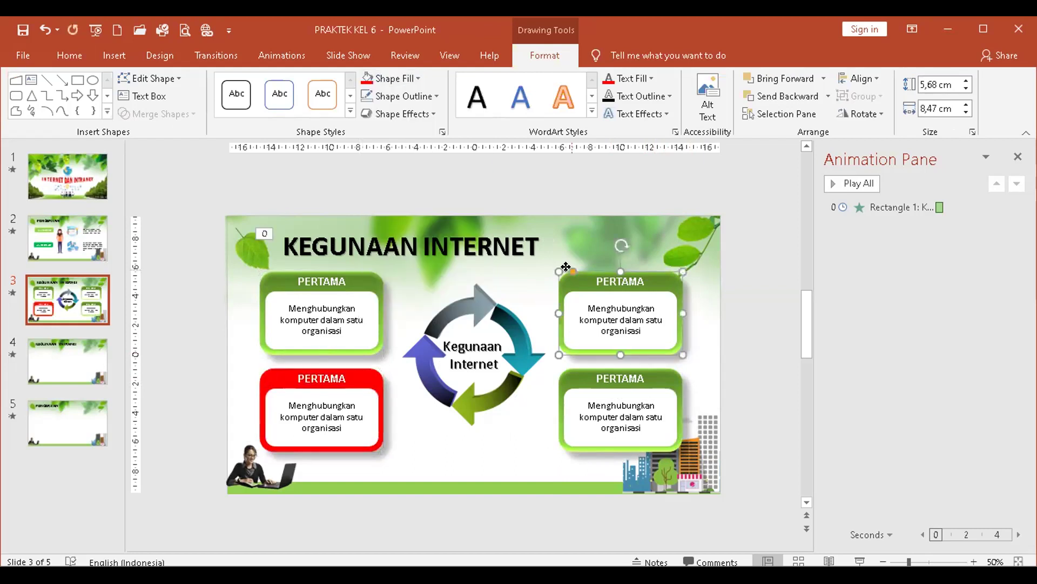
pyautogui.click(389, 79)
pyautogui.click(445, 198)
pyautogui.click(570, 373)
pyautogui.click(409, 79)
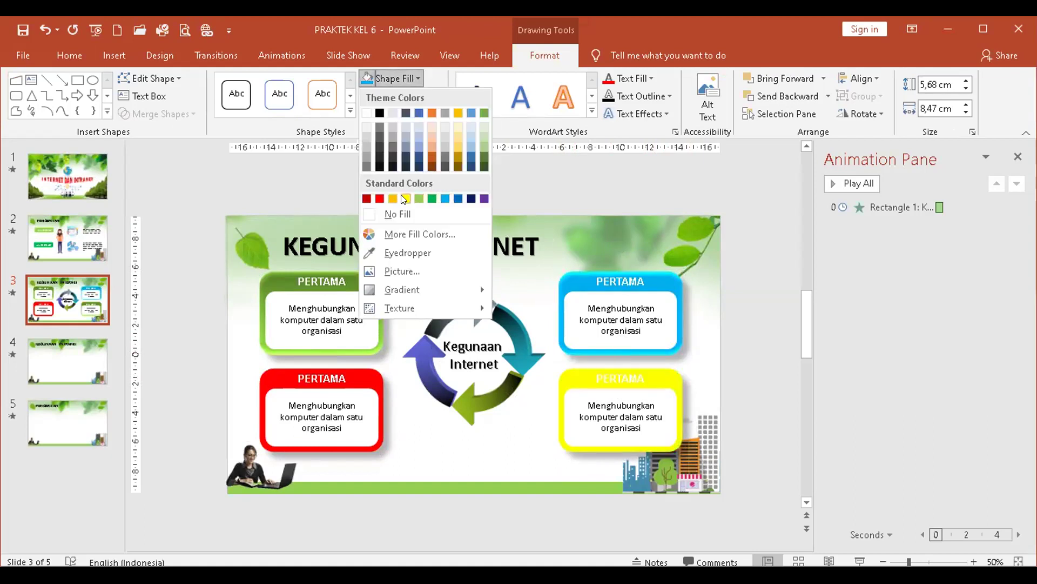
pyautogui.click(390, 197)
pyautogui.click(771, 424)
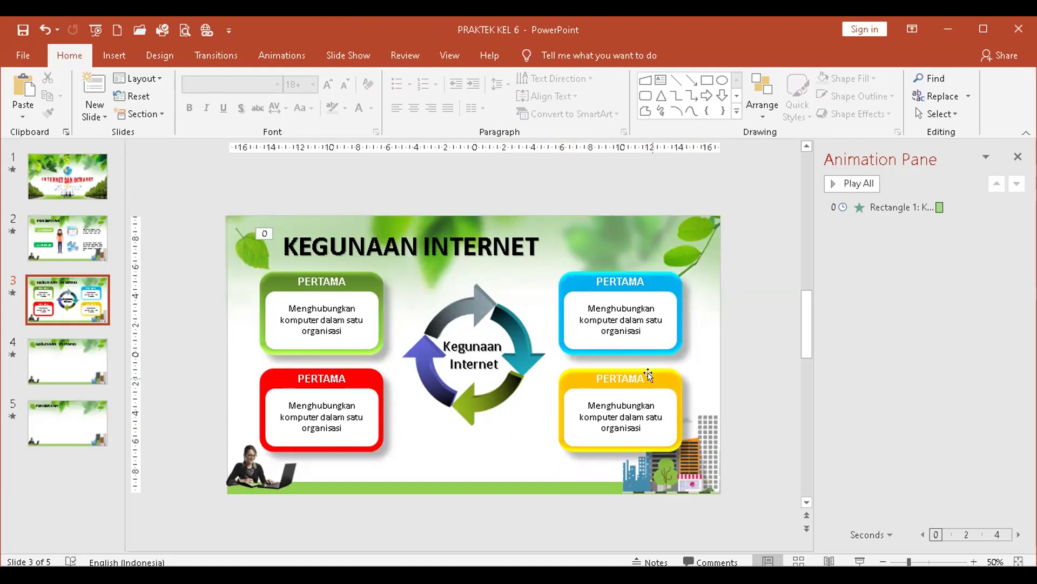
# Give the blue PERTAMA box a dark gradient and the yellow box a dark gold gradient
pyautogui.click(354, 372)
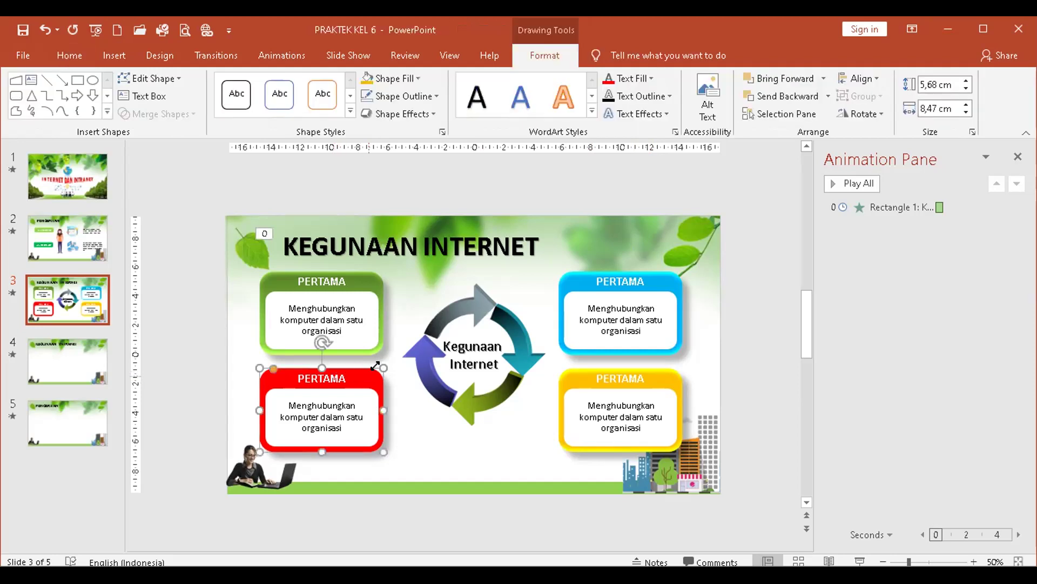
pyautogui.click(394, 78)
pyautogui.moveTo(432, 289)
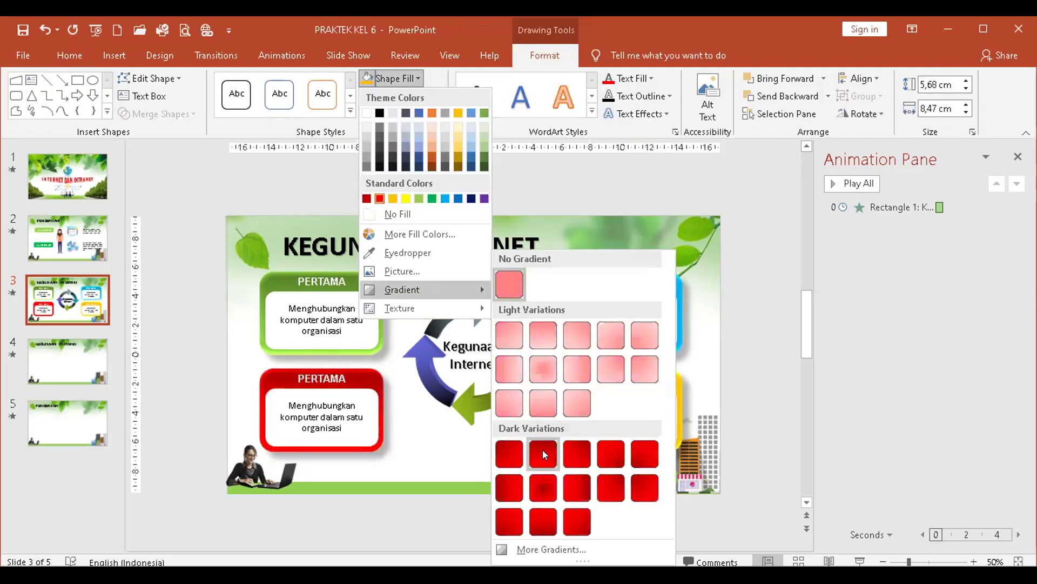
pyautogui.click(590, 335)
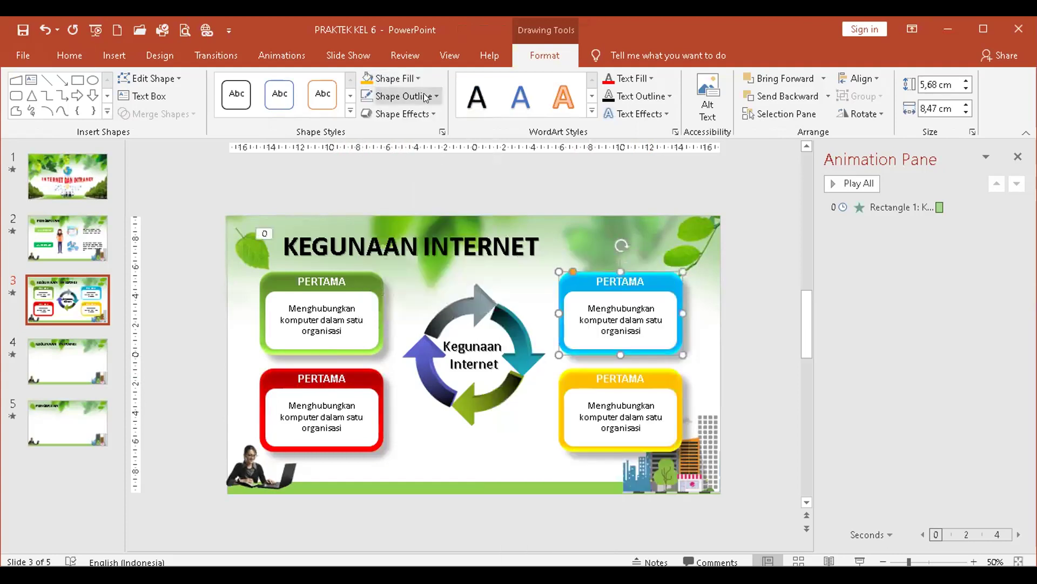
pyautogui.click(398, 77)
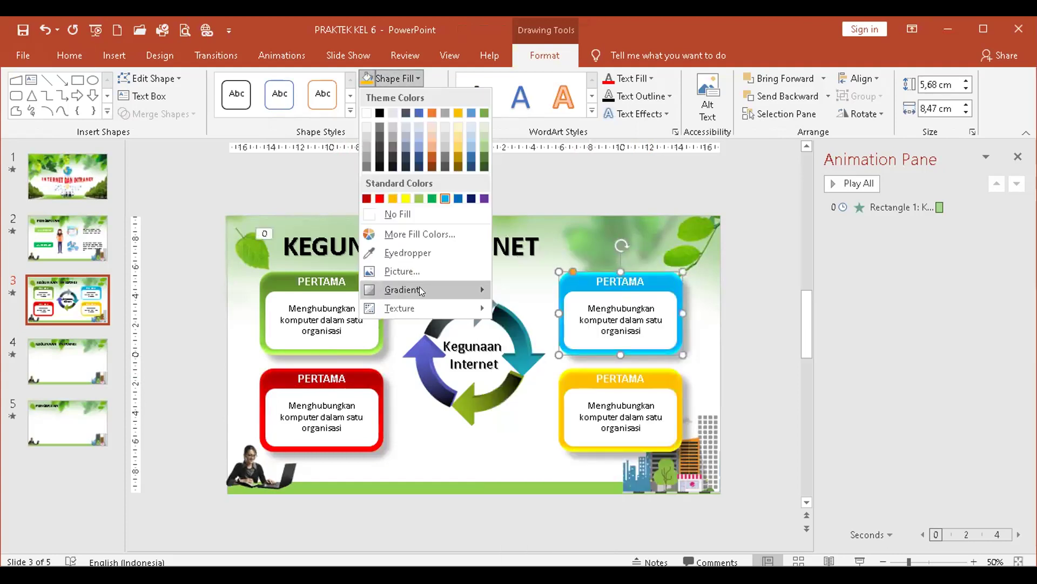
pyautogui.moveTo(419, 289)
pyautogui.click(548, 446)
pyautogui.click(559, 379)
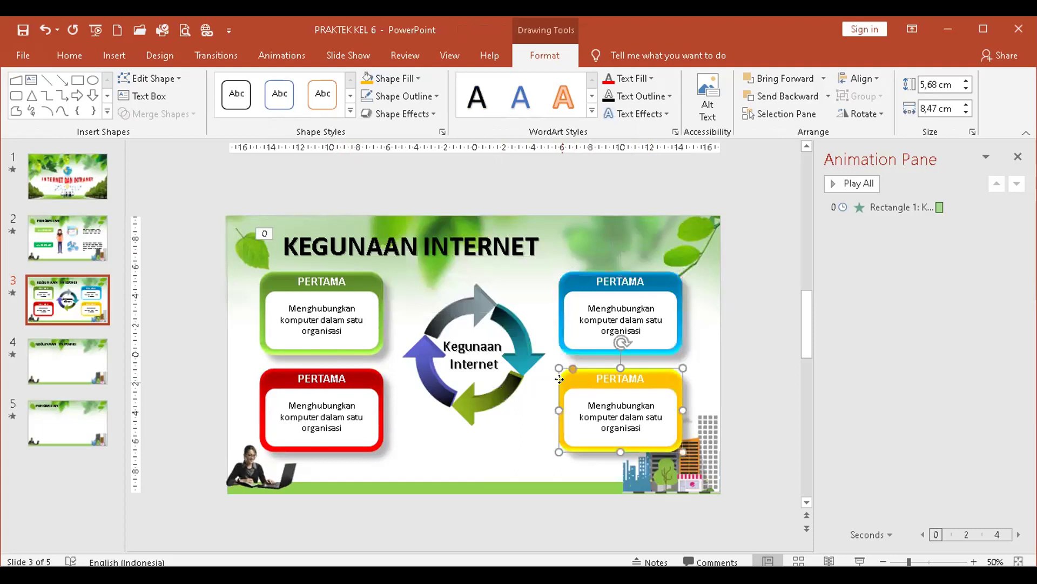
pyautogui.click(401, 78)
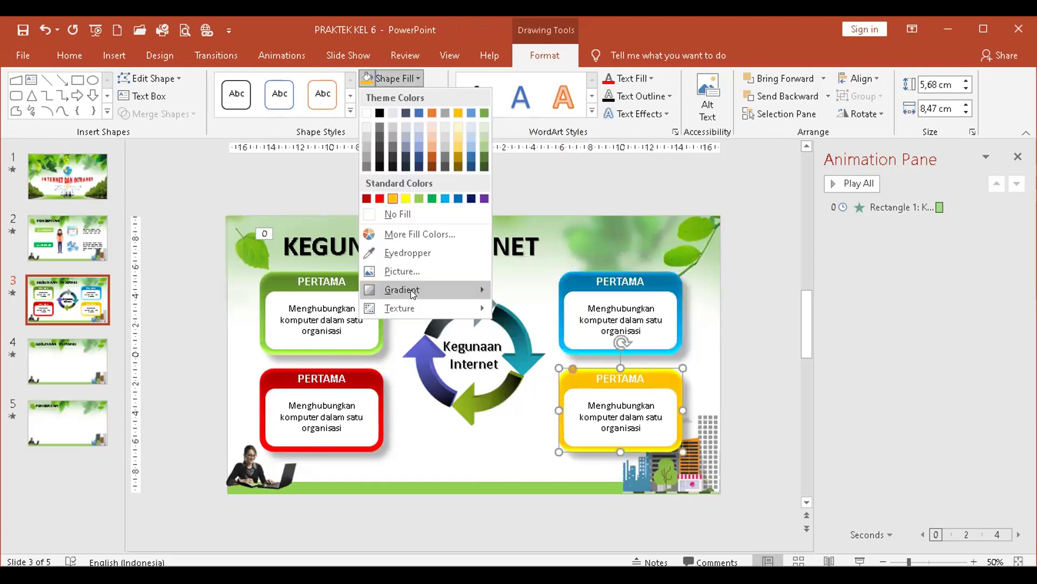
pyautogui.moveTo(410, 289)
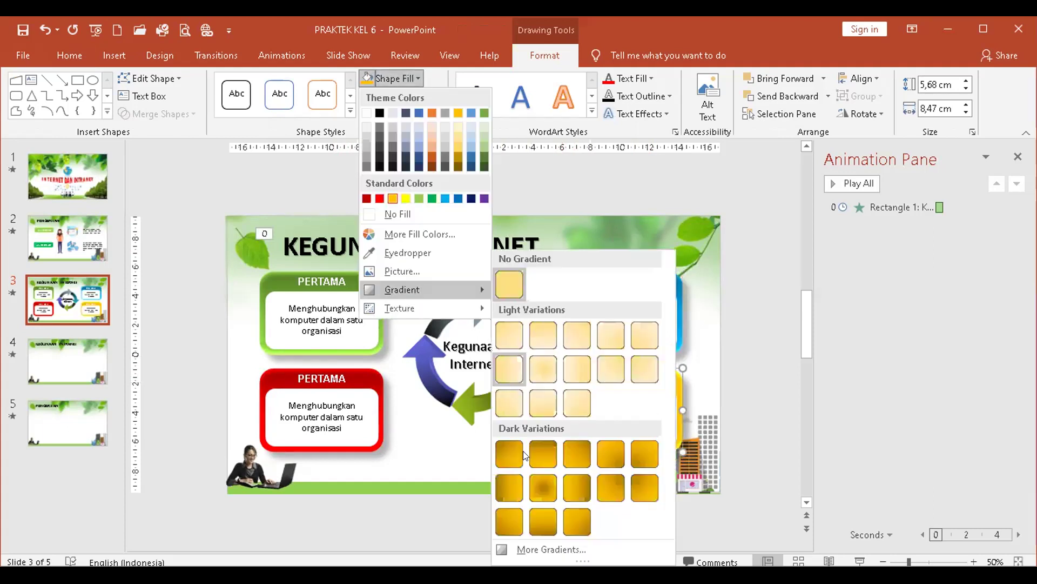
pyautogui.click(721, 387)
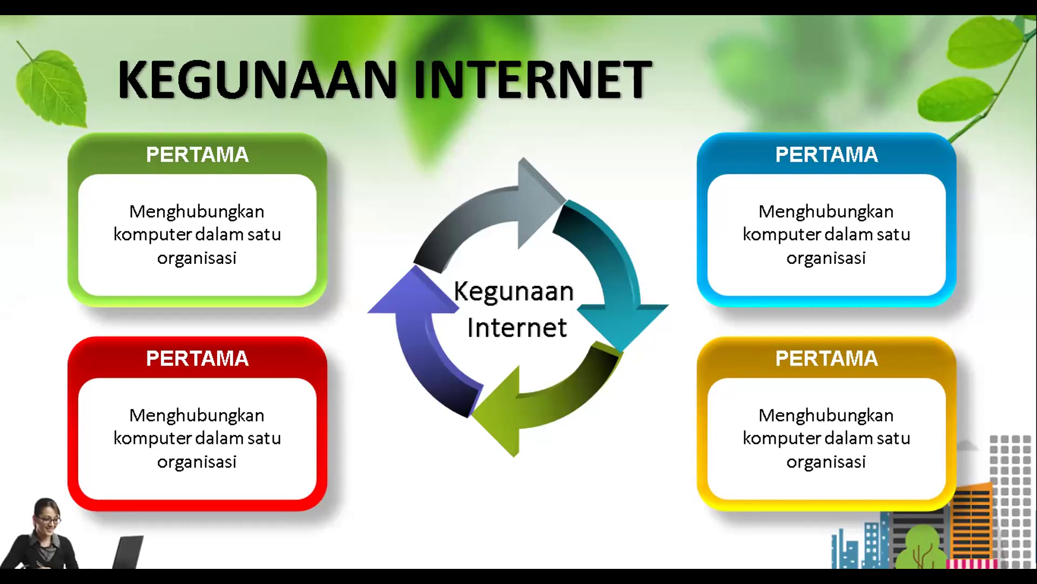
pyautogui.press('Escape')
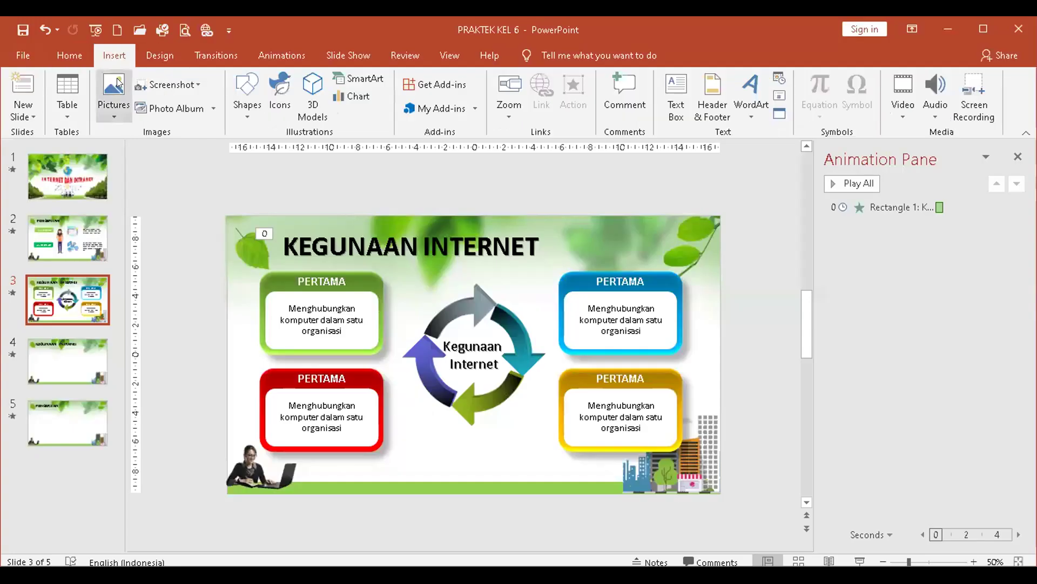
# On slide 4, draw a rounded rectangle below the KEGUNAAN INTRANET title with placeholder text
pyautogui.click(47, 377)
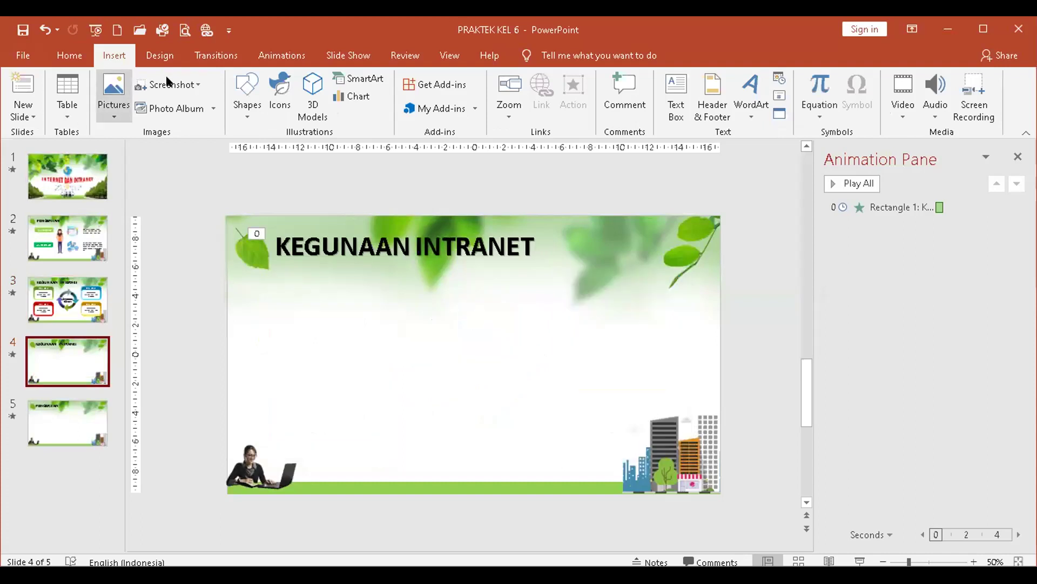
pyautogui.click(245, 99)
pyautogui.click(333, 149)
pyautogui.moveTo(272, 302)
pyautogui.mouseDown()
pyautogui.moveTo(377, 364)
pyautogui.moveTo(421, 375)
pyautogui.mouseUp()
pyautogui.write('dfvdfdffsfsfsdsfsfs')
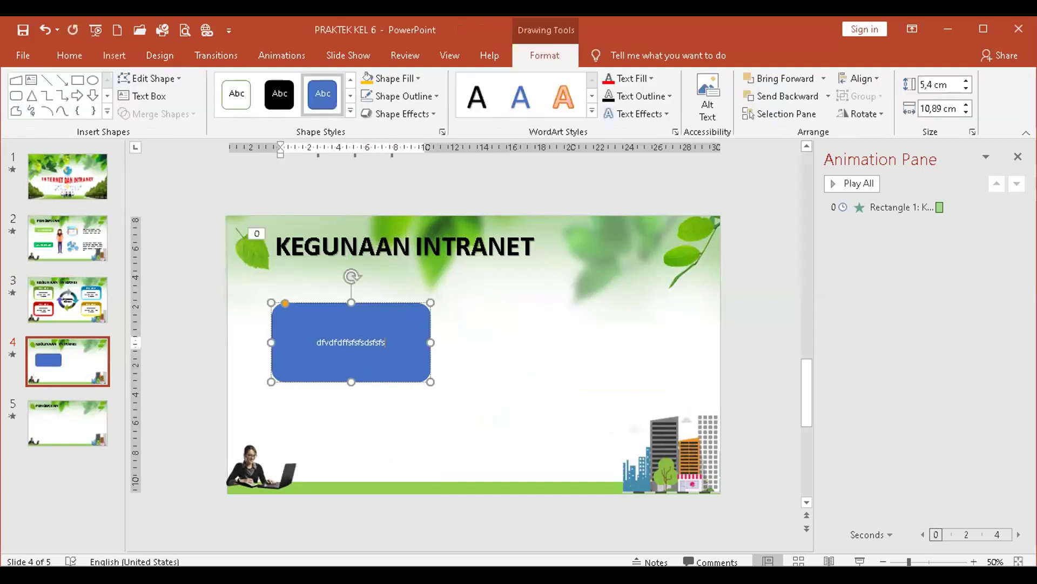
pyautogui.write('fdfdsfs sdfdsfd')
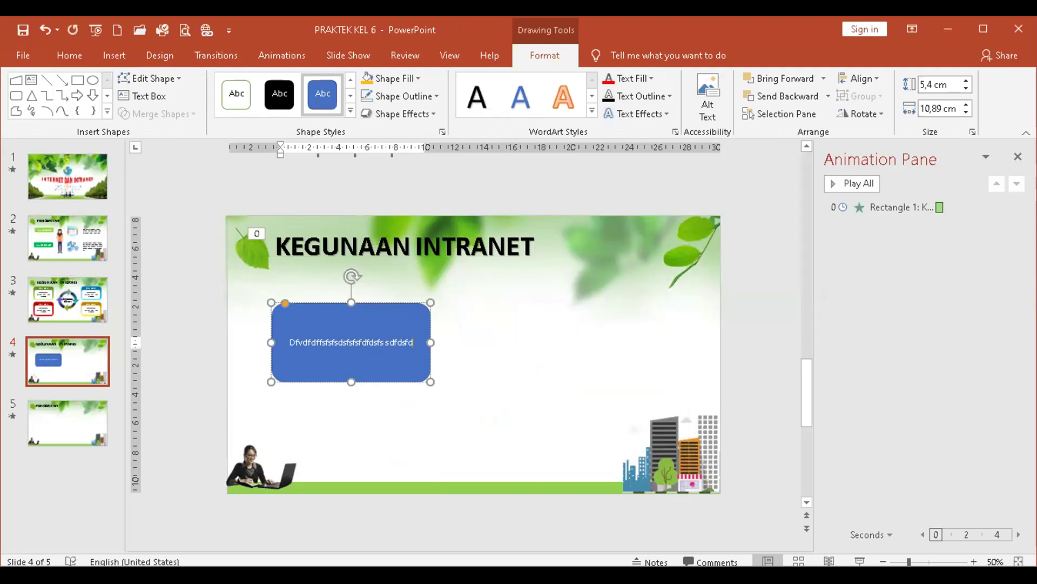
pyautogui.write('fdsfdsfdsfsdsdf')
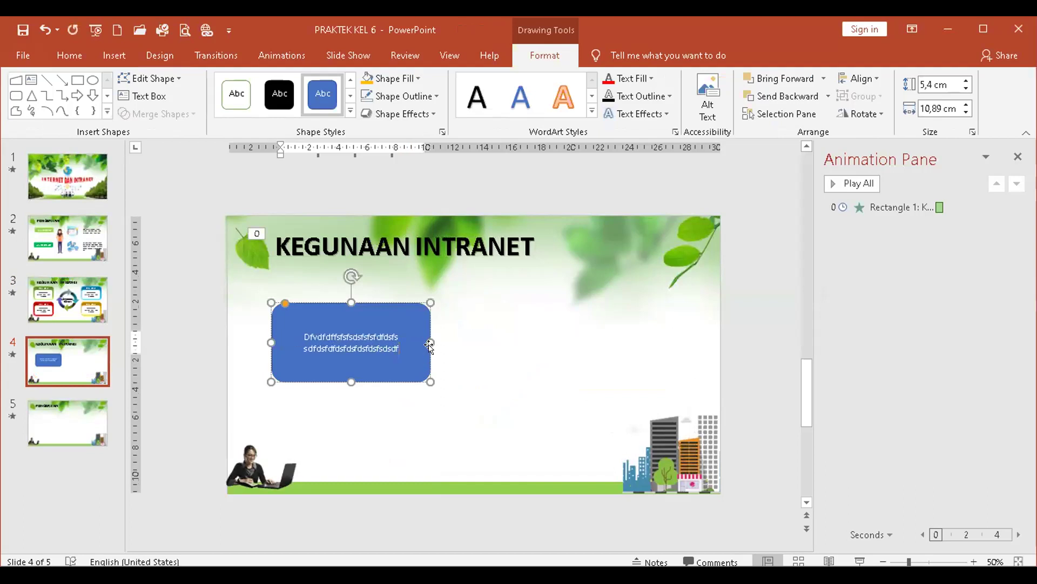
# Narrow the box to about 7,4 cm and arrange copies into a two-by-two grid
pyautogui.moveTo(384, 336); pyautogui.dragTo(436, 439)
pyautogui.keyDown('shift'); pyautogui.click(345, 332); pyautogui.keyUp('shift')
pyautogui.click(610, 431)
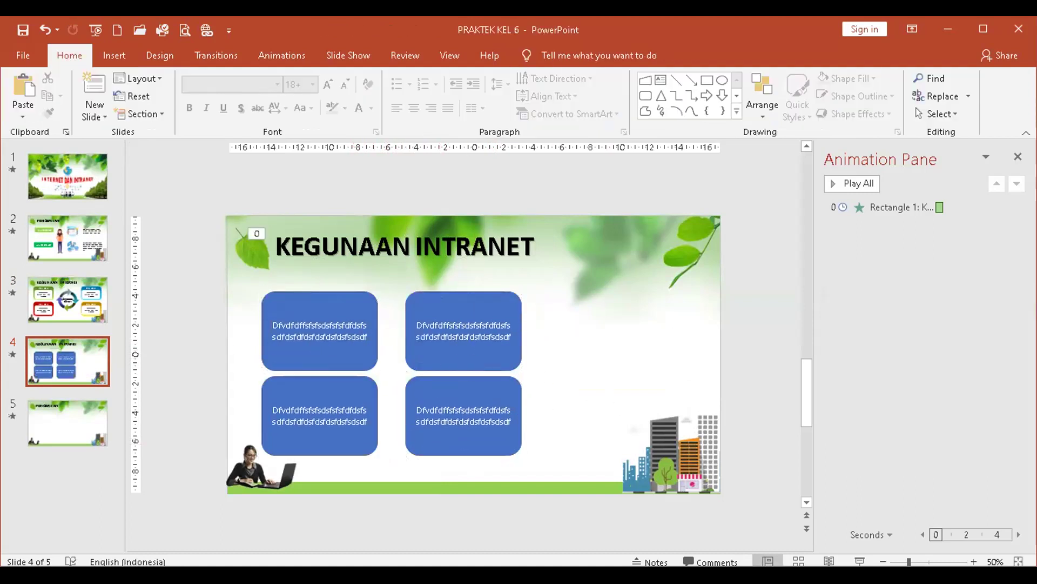
# Preview slide 4 as a full-screen slide show, then end the show
pyautogui.click(858, 560)
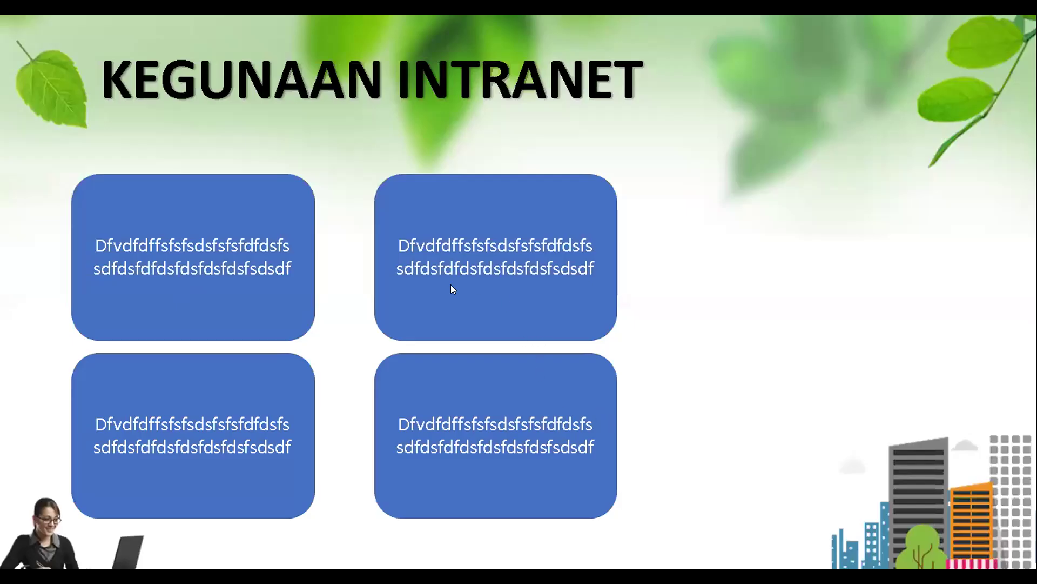
pyautogui.rightClick(498, 348)
pyautogui.click(497, 347)
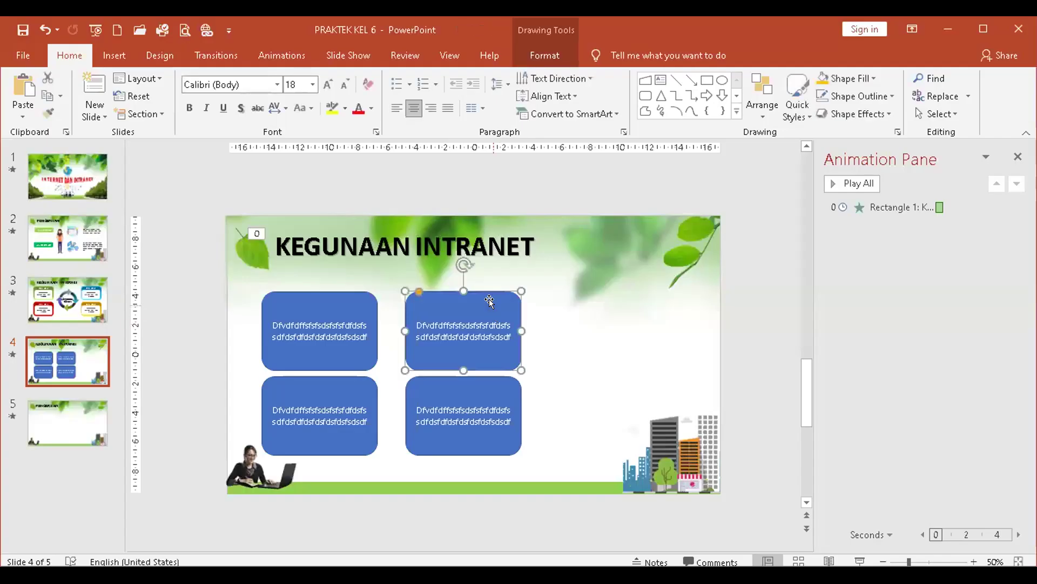
# Delete the four blue boxes from slide 4 and select the KEGUNAAN INTERNET title on slide 3
pyautogui.click(77, 310)
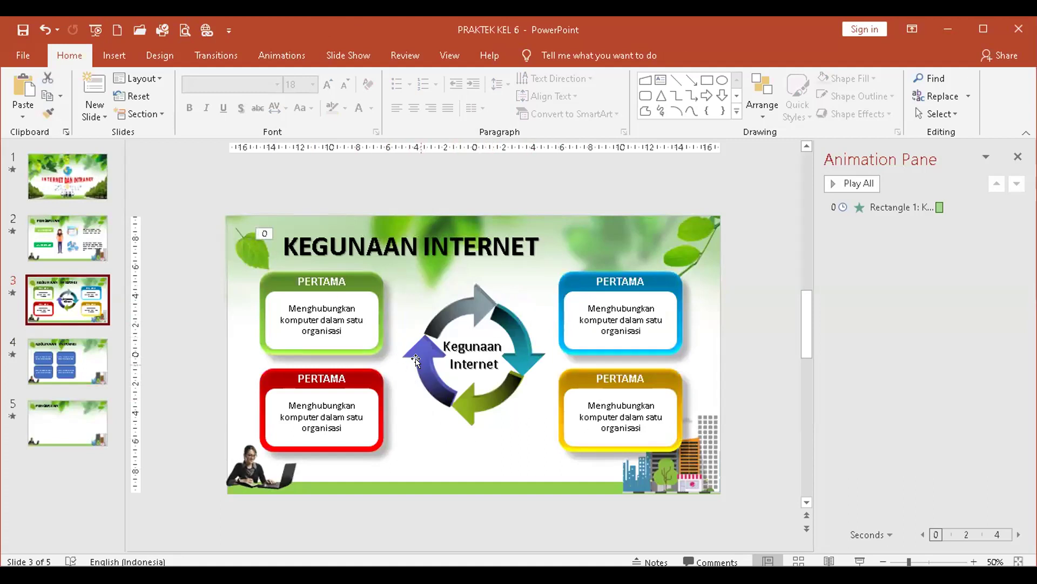
pyautogui.click(41, 364)
pyautogui.moveTo(177, 279)
pyautogui.mouseDown()
pyautogui.moveTo(532, 476)
pyautogui.moveTo(560, 479)
pyautogui.mouseUp()
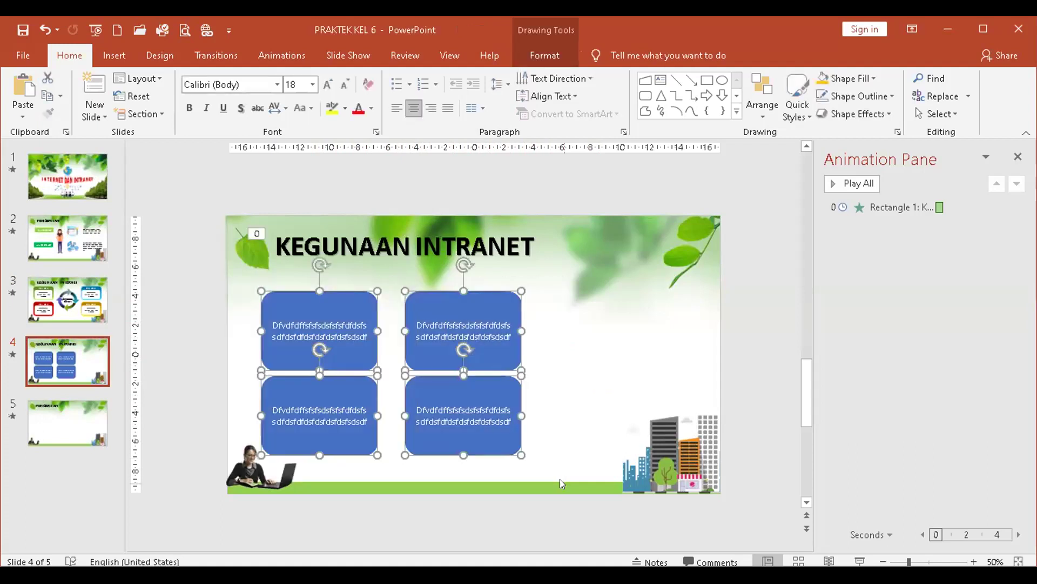
pyautogui.press('Delete')
pyautogui.click(77, 315)
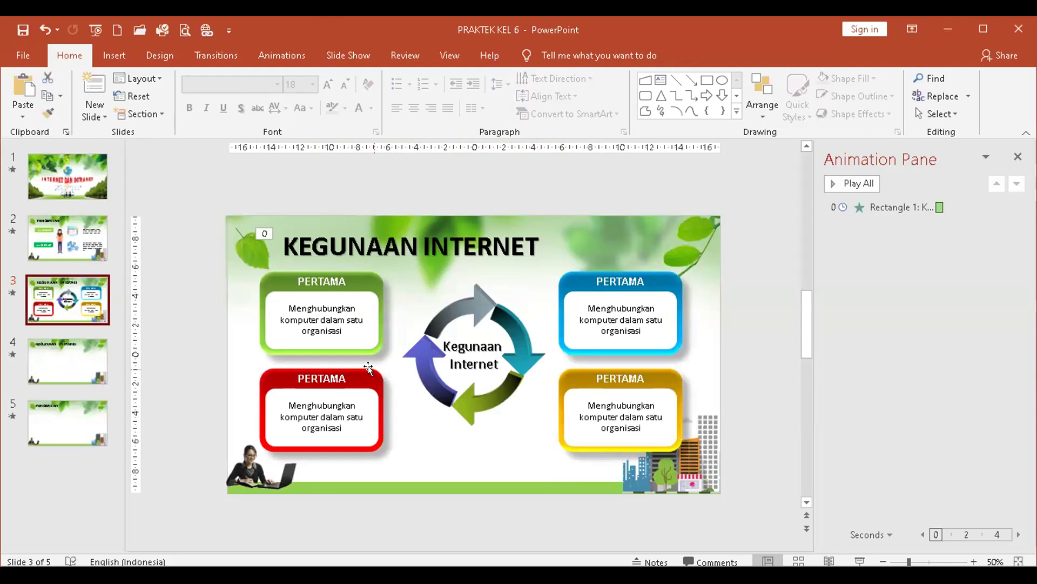
pyautogui.click(352, 246)
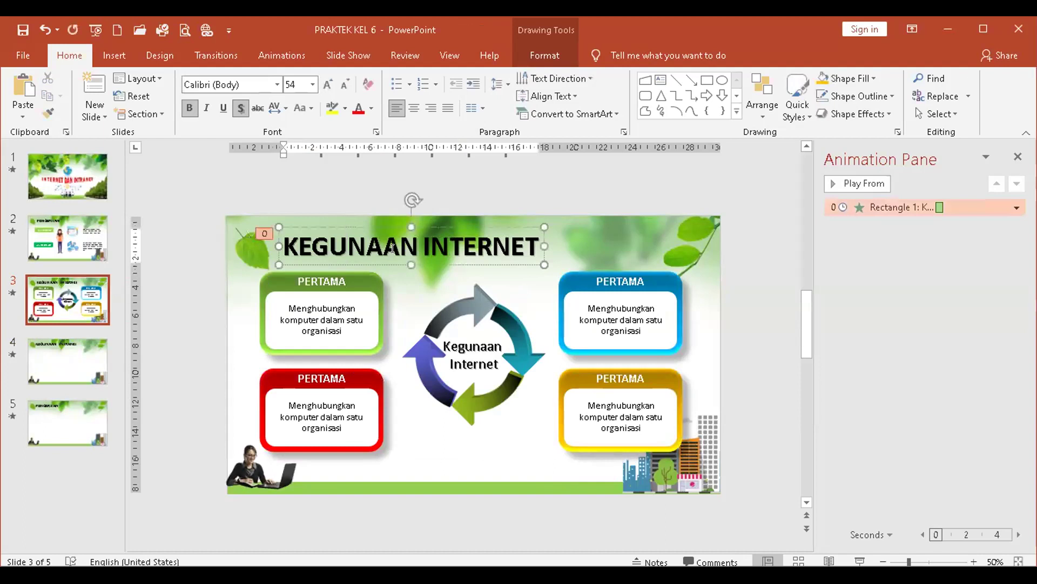
# Group the circular arrows picture with the central Kegunaan Internet text
pyautogui.click(378, 222)
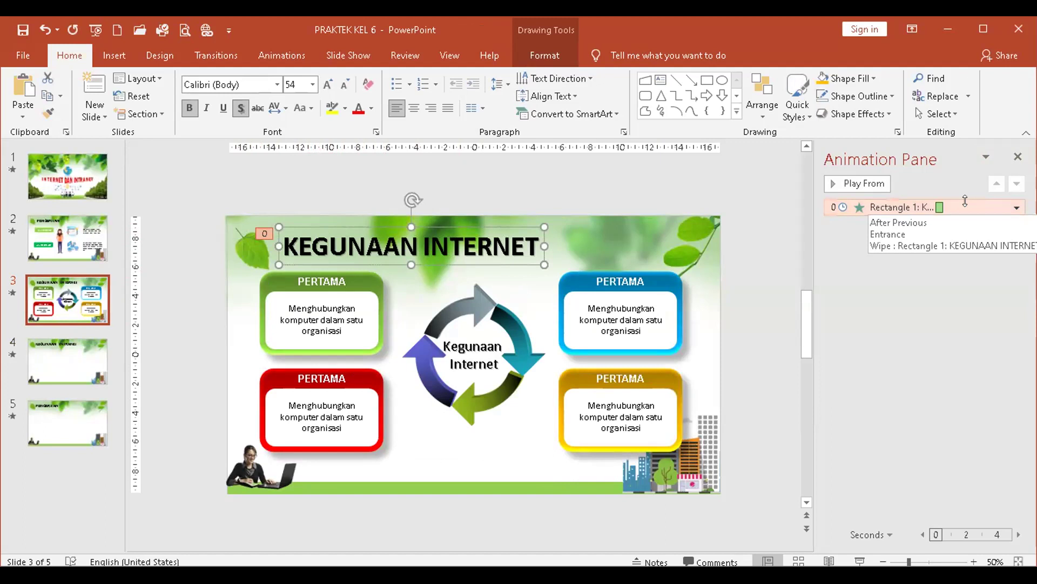
pyautogui.moveTo(186, 257); pyautogui.dragTo(425, 376)
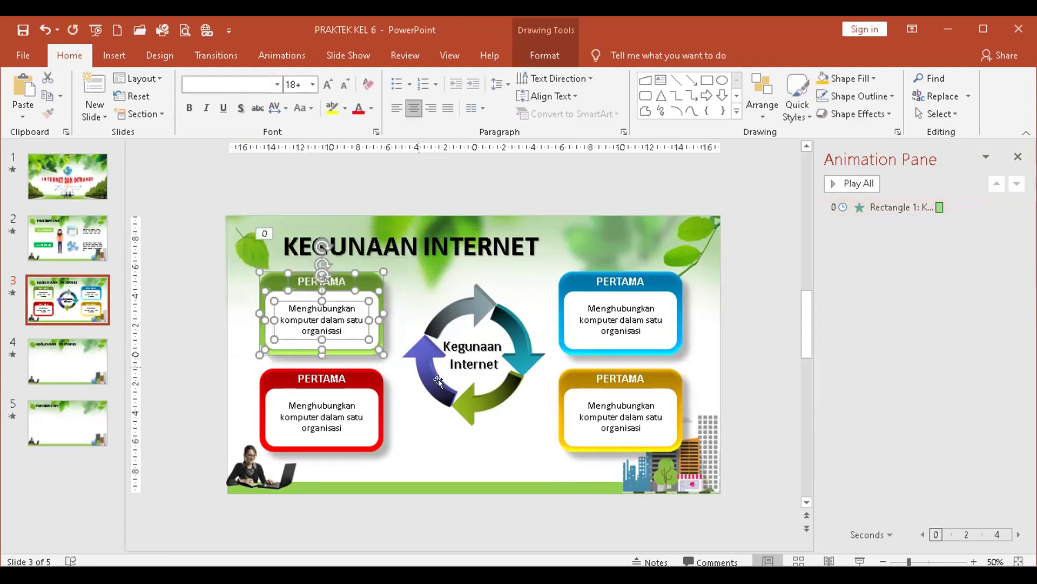
pyautogui.click(477, 369)
pyautogui.keyDown('shift'); pyautogui.click(484, 298); pyautogui.keyUp('shift')
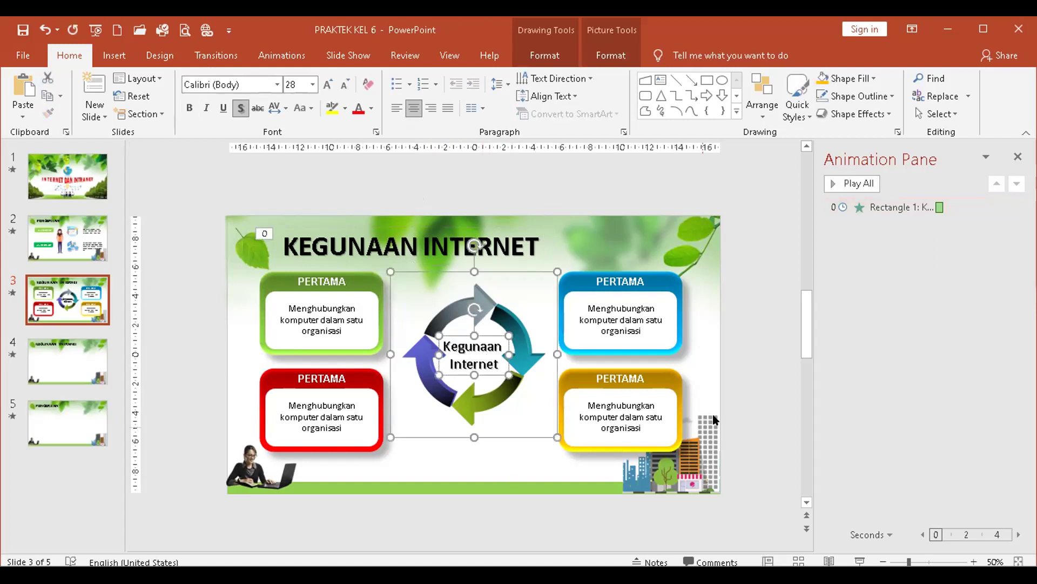
pyautogui.click(748, 420)
pyautogui.click(474, 357)
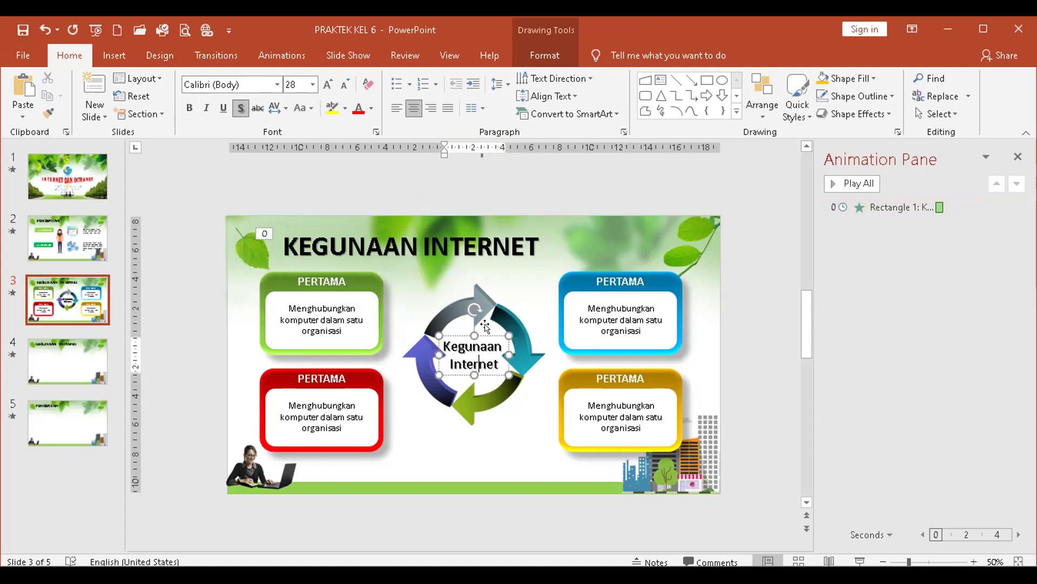
pyautogui.keyDown('shift'); pyautogui.click(478, 289); pyautogui.keyUp('shift')
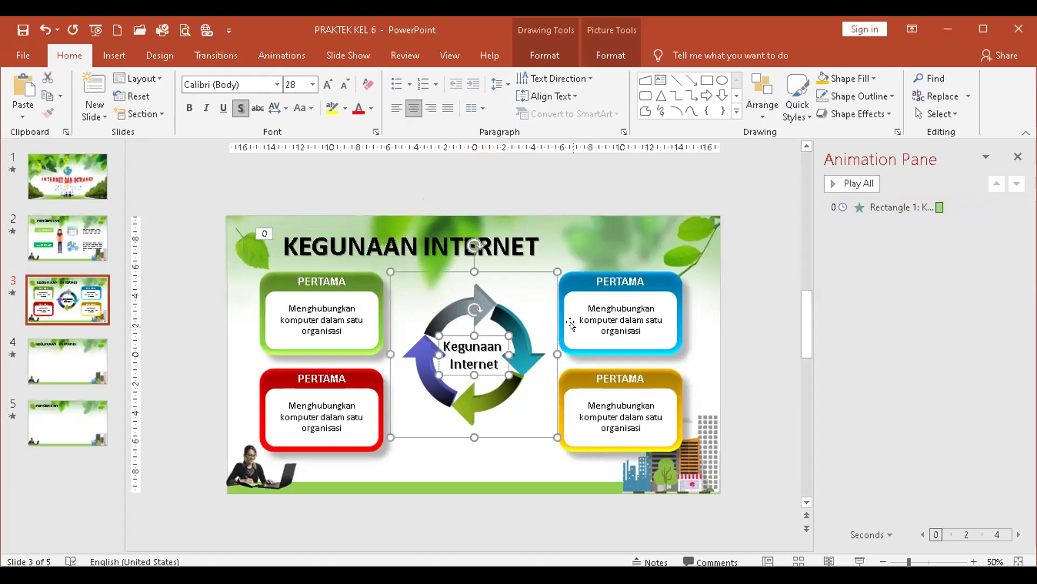
pyautogui.click(610, 54)
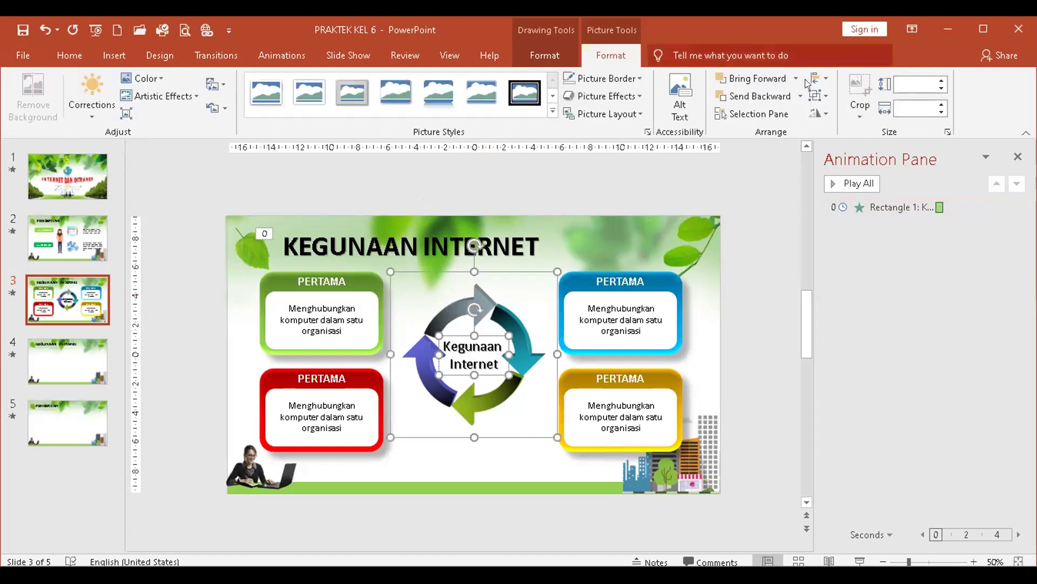
pyautogui.click(818, 95)
pyautogui.click(844, 112)
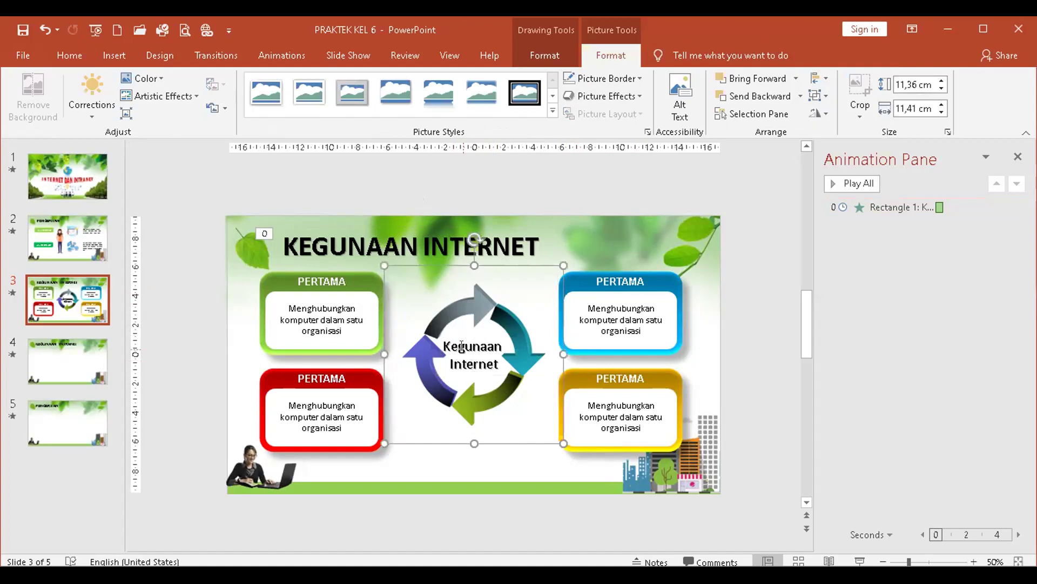
# Apply a Zoom entrance animation to the new group
pyautogui.click(289, 46)
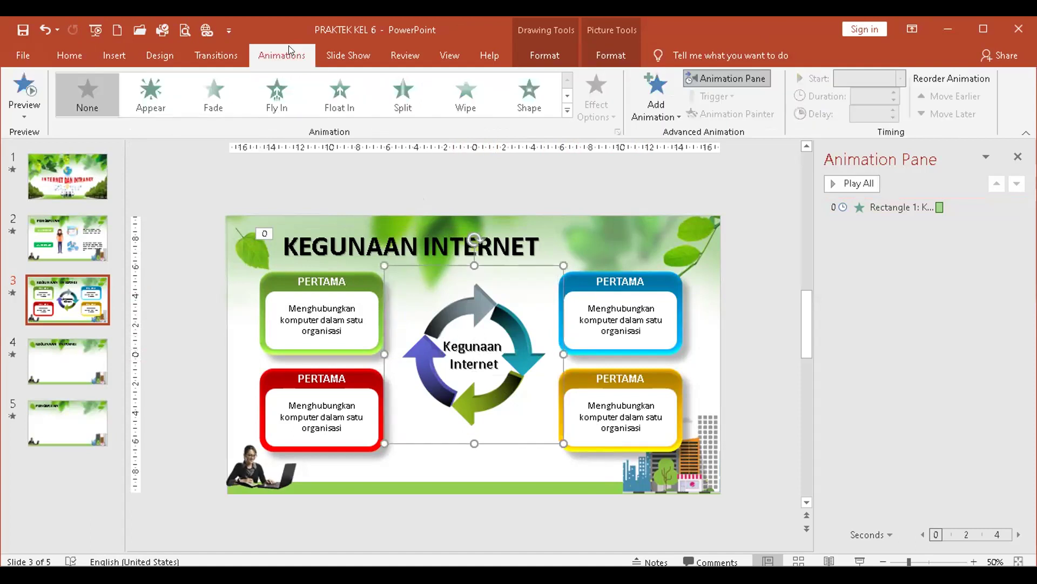
pyautogui.click(569, 111)
pyautogui.click(214, 205)
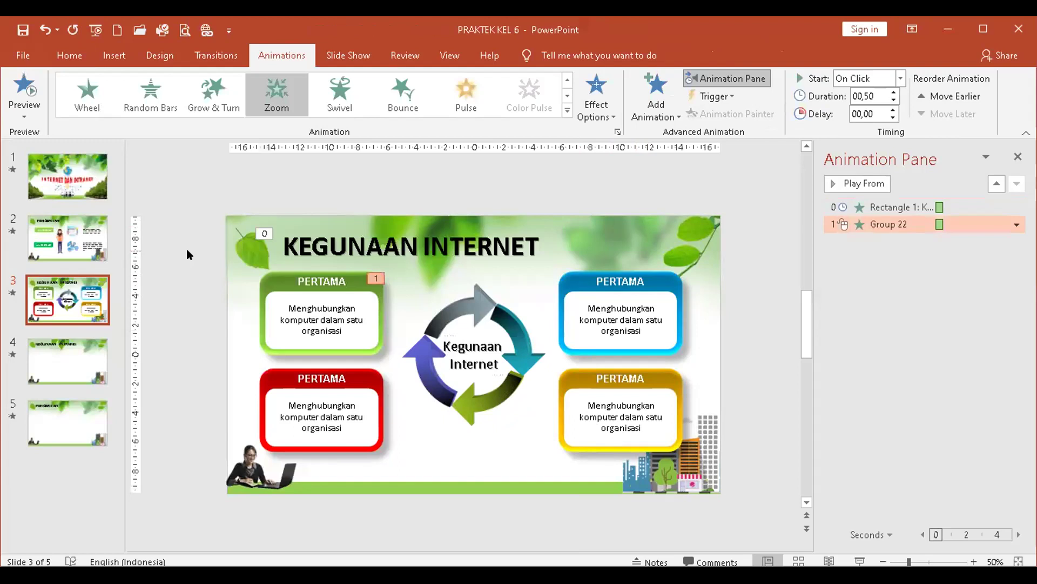
# Group the green PERTAMA box's shapes and give the group a Float In animation
pyautogui.moveTo(174, 256)
pyautogui.mouseDown()
pyautogui.moveTo(250, 275)
pyautogui.moveTo(404, 373)
pyautogui.moveTo(403, 363)
pyautogui.mouseUp()
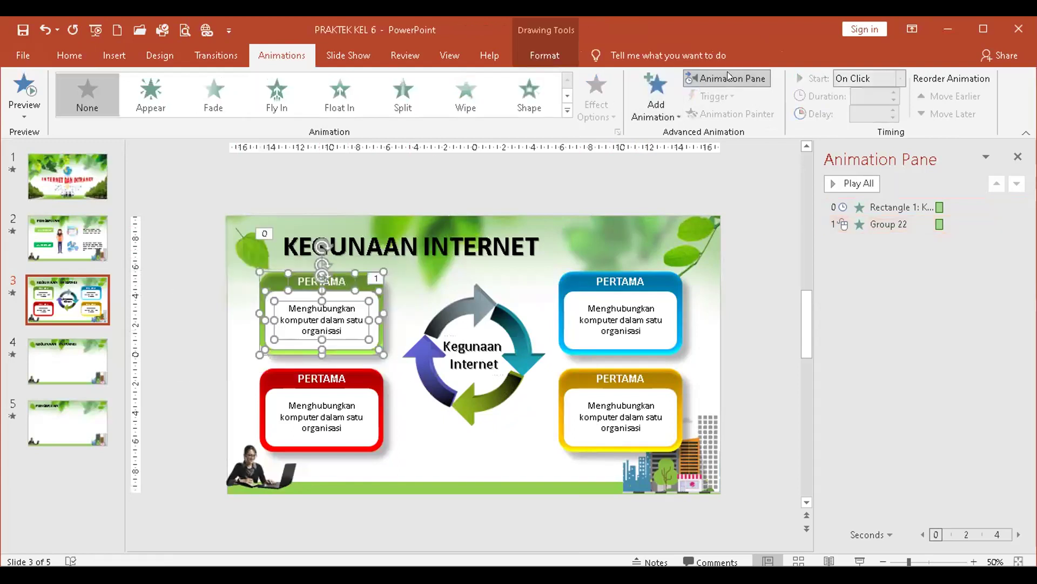
pyautogui.click(553, 56)
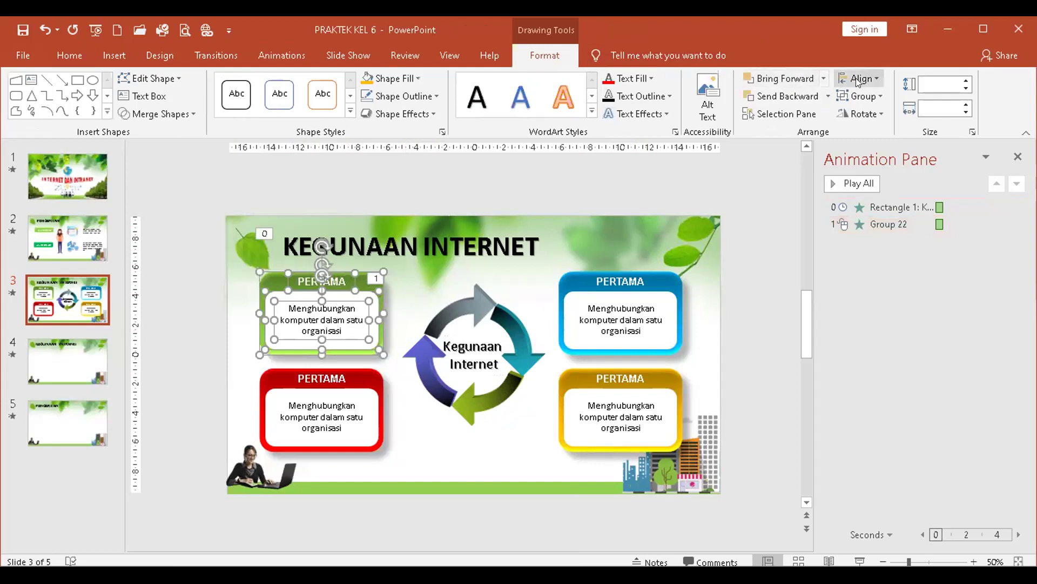
pyautogui.click(859, 96)
pyautogui.click(864, 116)
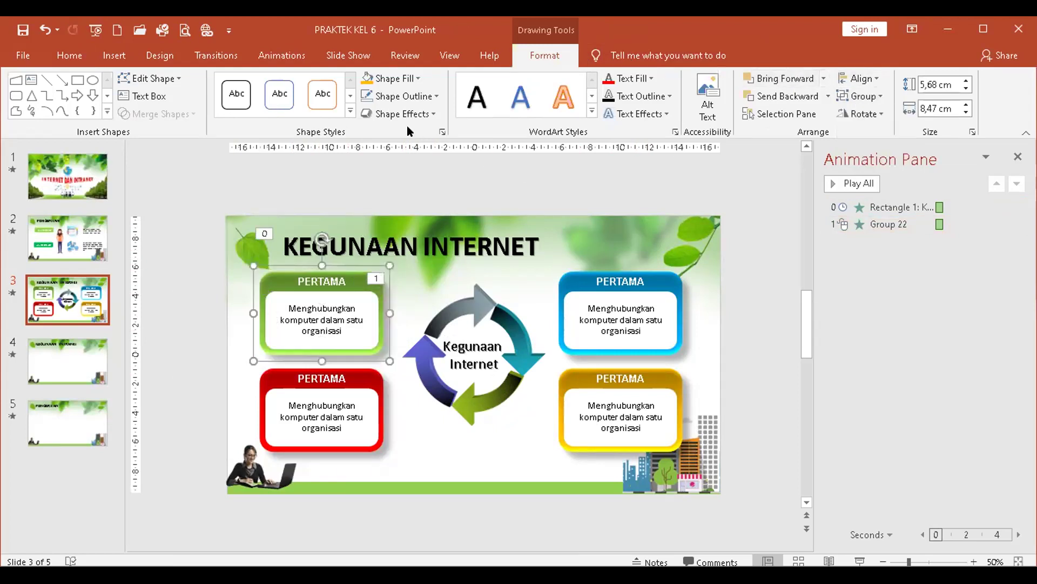
pyautogui.click(281, 55)
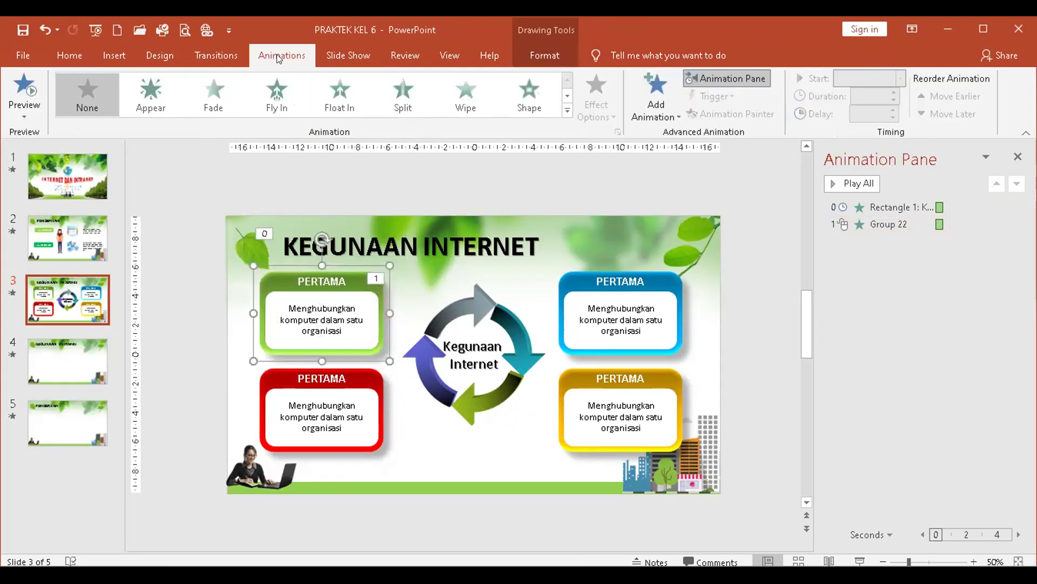
pyautogui.click(331, 100)
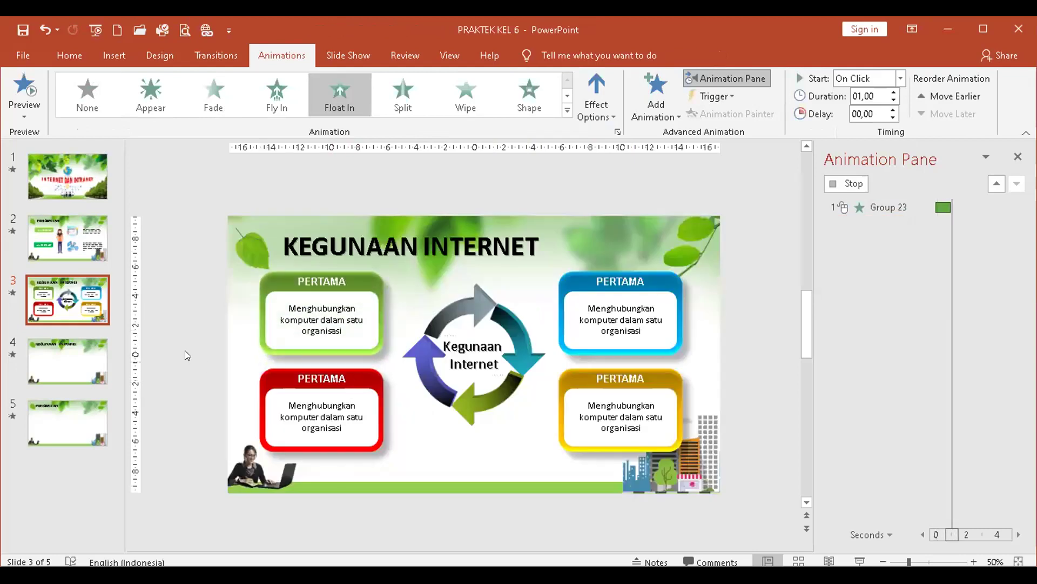
# Group the red PERTAMA box's shapes and give the group a Fly In entrance
pyautogui.moveTo(187, 354); pyautogui.dragTo(410, 469)
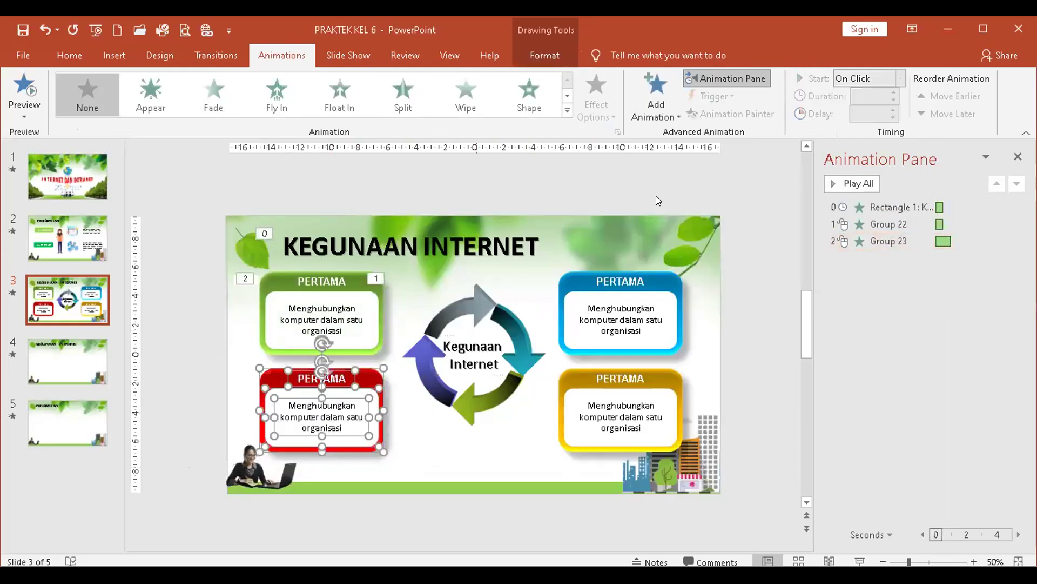
pyautogui.click(340, 92)
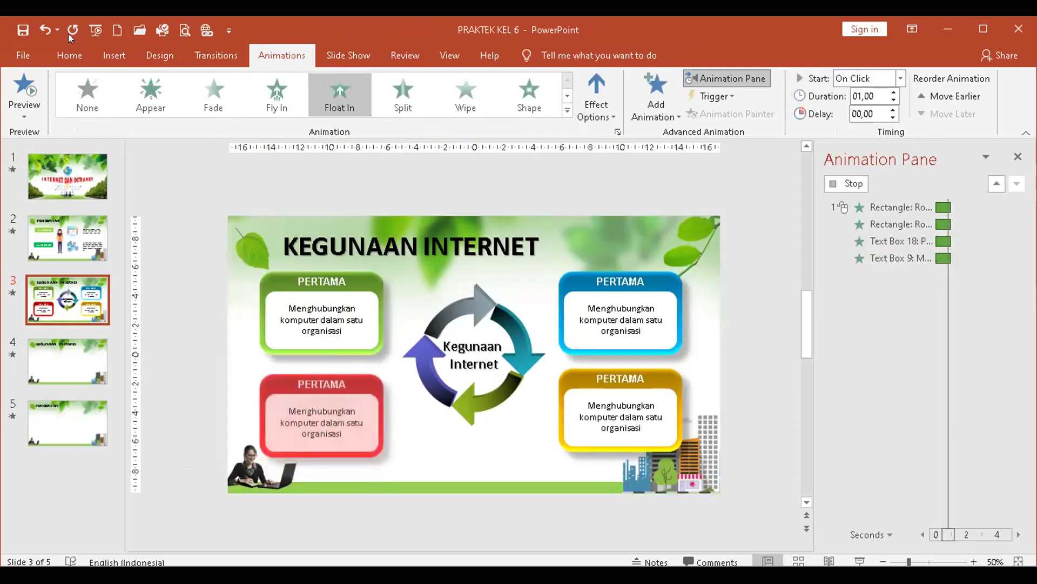
pyautogui.moveTo(193, 343); pyautogui.dragTo(416, 484)
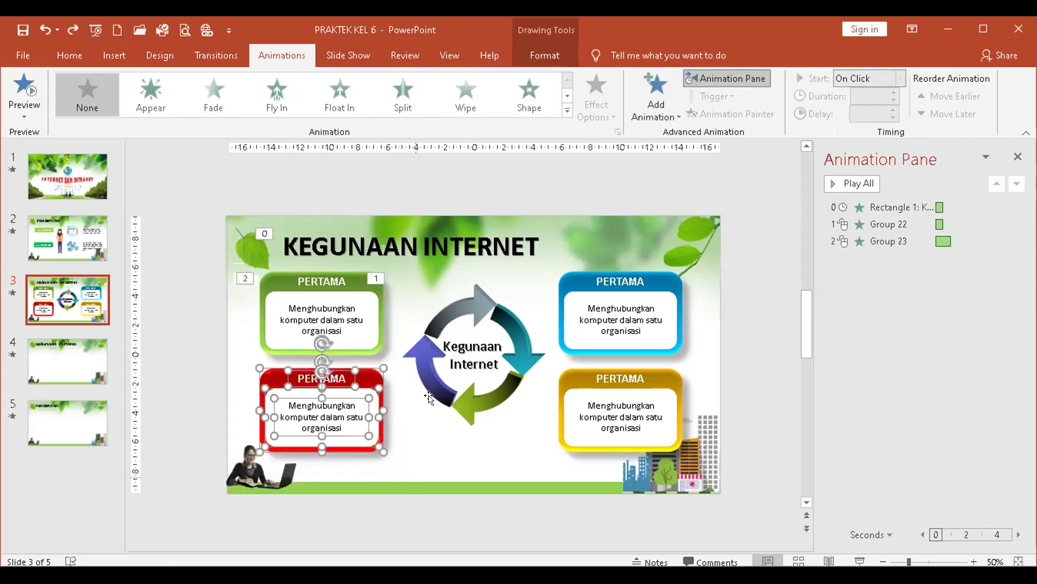
pyautogui.click(546, 63)
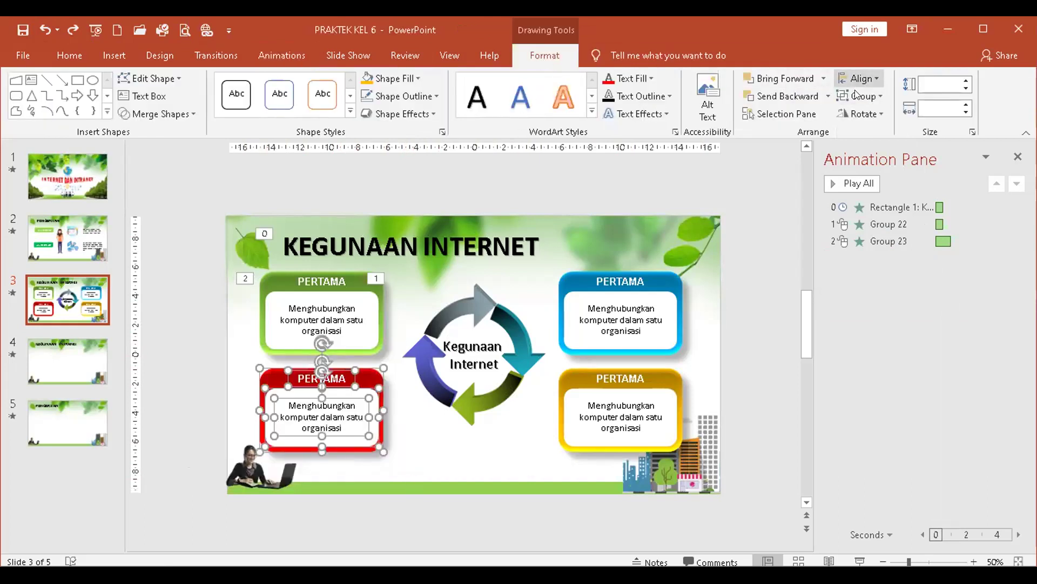
pyautogui.click(854, 77)
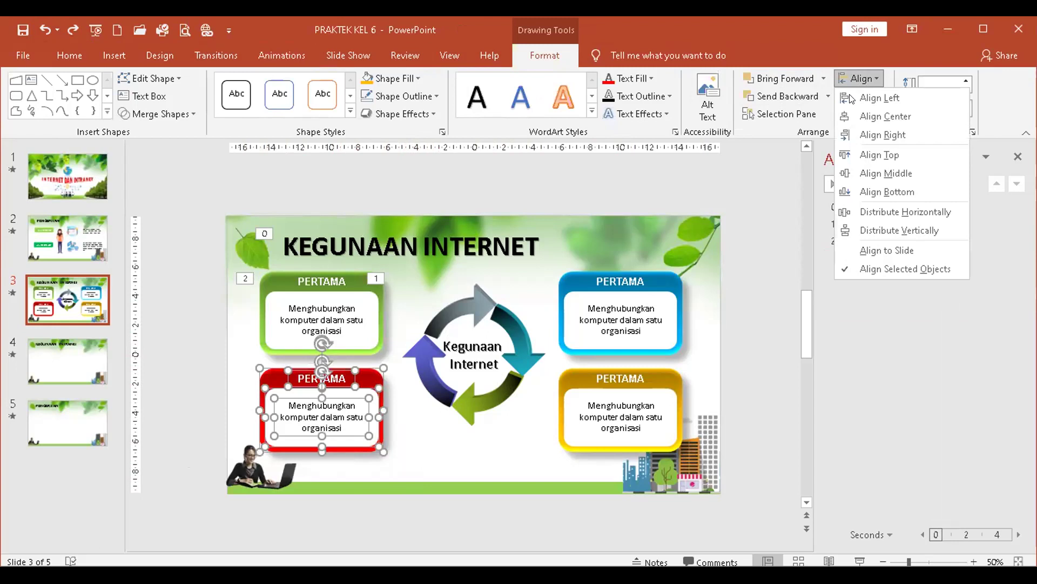
pyautogui.click(853, 96)
pyautogui.click(852, 116)
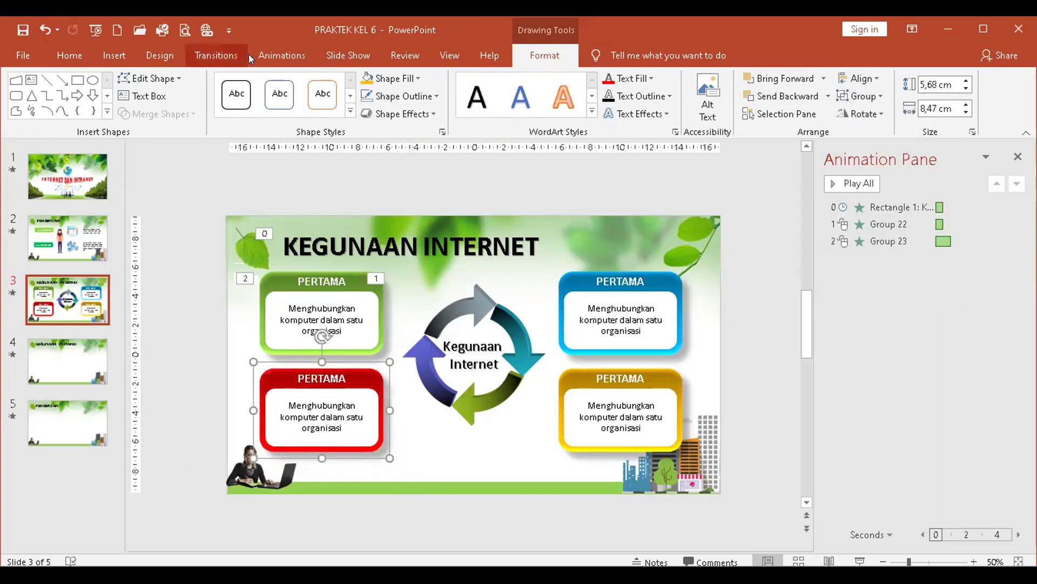
pyautogui.click(264, 54)
pyautogui.click(259, 93)
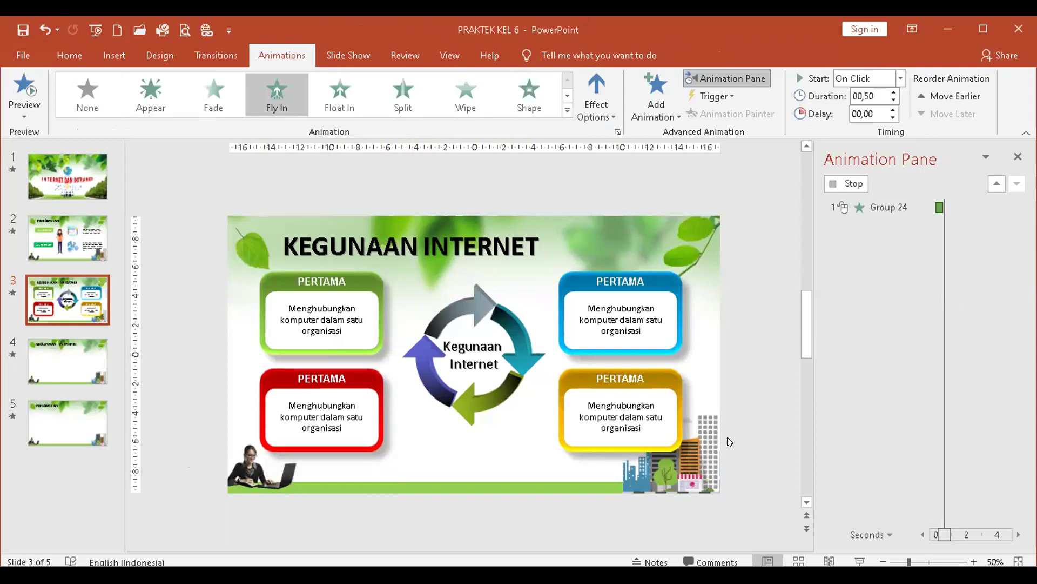
pyautogui.click(746, 378)
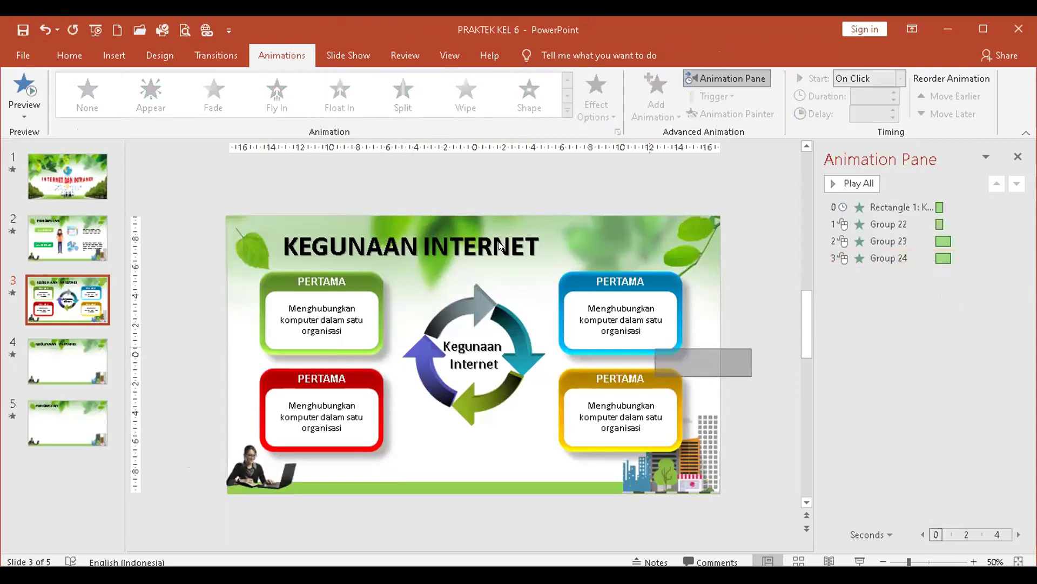
# Group the blue PERTAMA box's shapes and give the group a Float In entrance
pyautogui.click(608, 329)
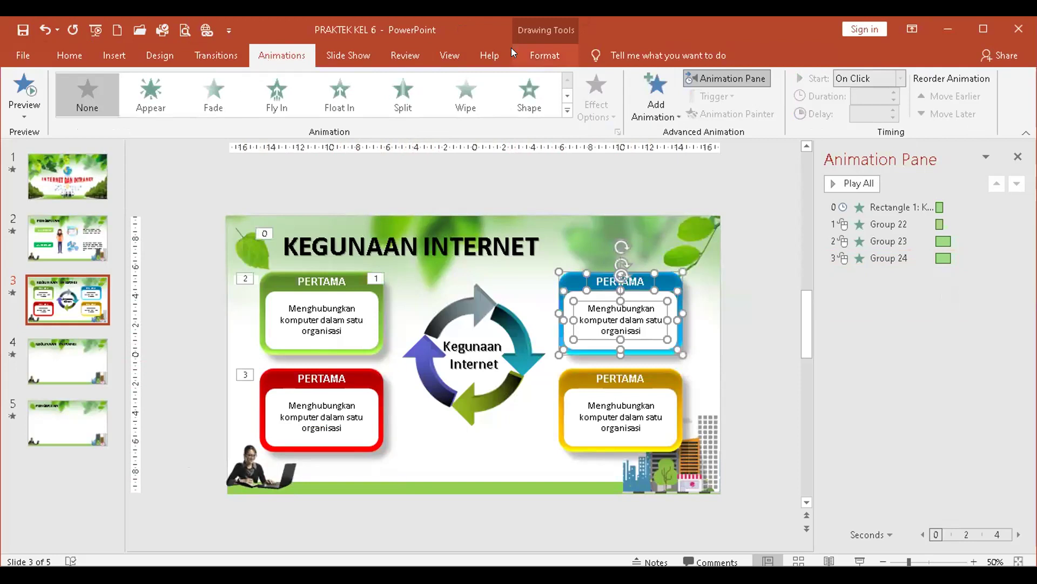
pyautogui.click(544, 54)
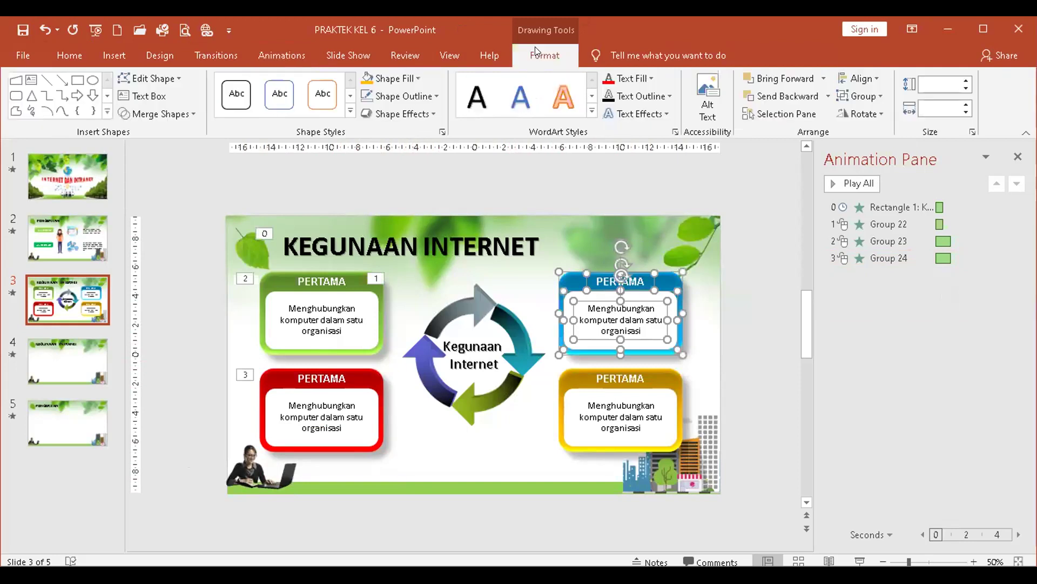
pyautogui.click(851, 95)
pyautogui.click(865, 115)
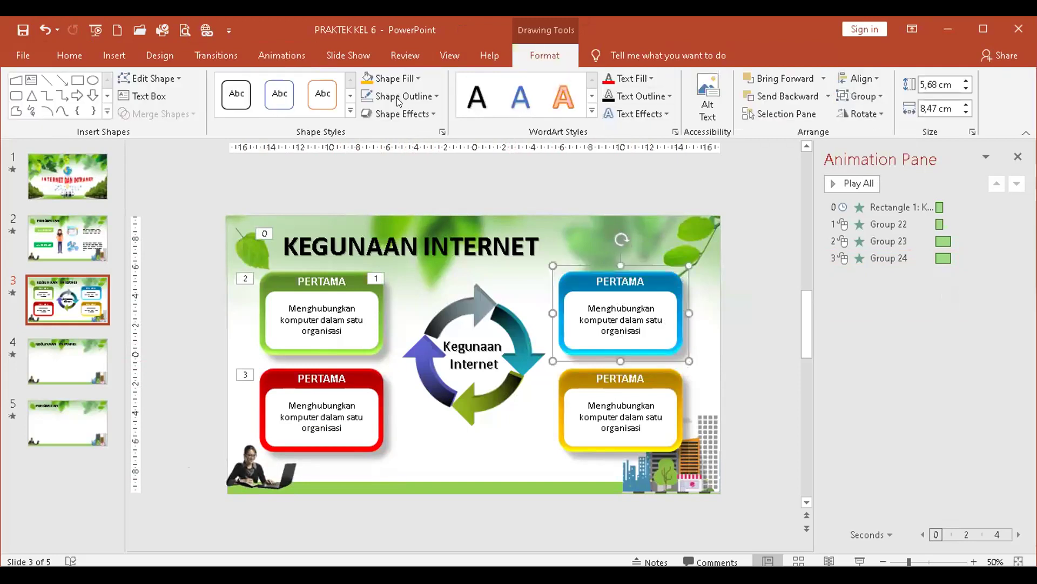
pyautogui.click(287, 55)
pyautogui.click(323, 91)
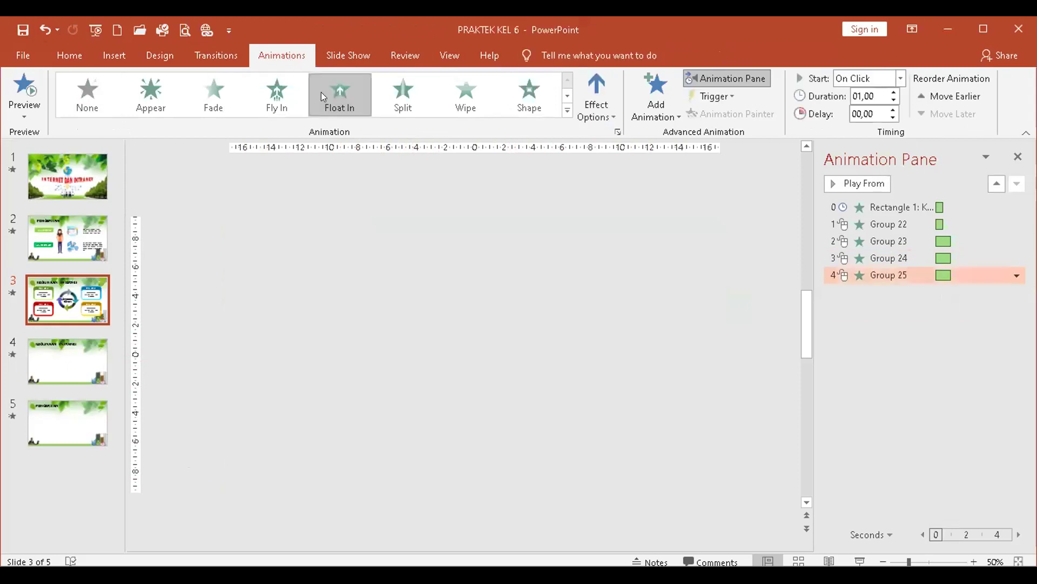
# Group the yellow PERTAMA box's shapes and apply Float In to the group
pyautogui.moveTo(754, 482); pyautogui.dragTo(535, 353)
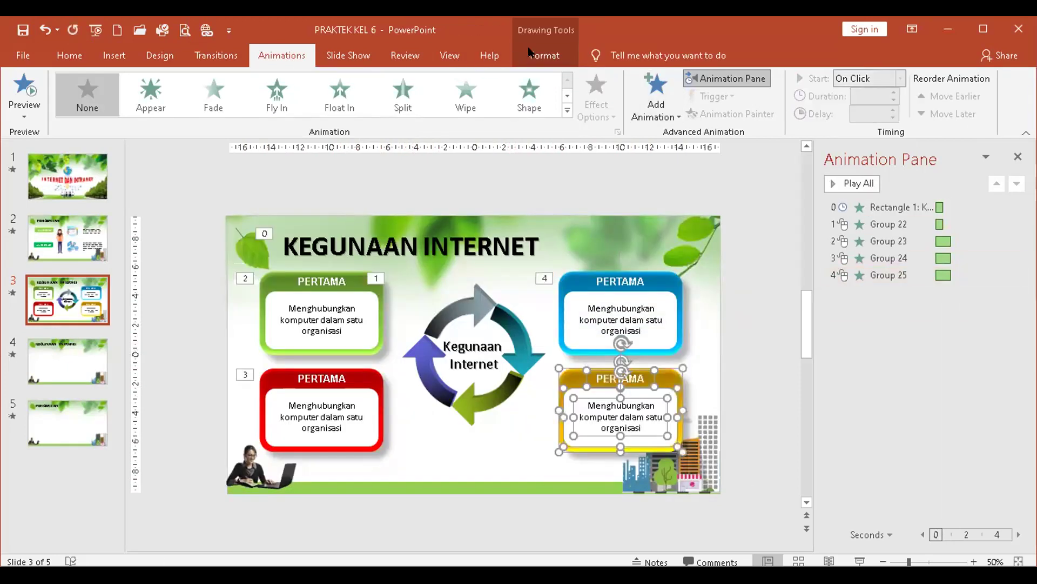
pyautogui.click(543, 55)
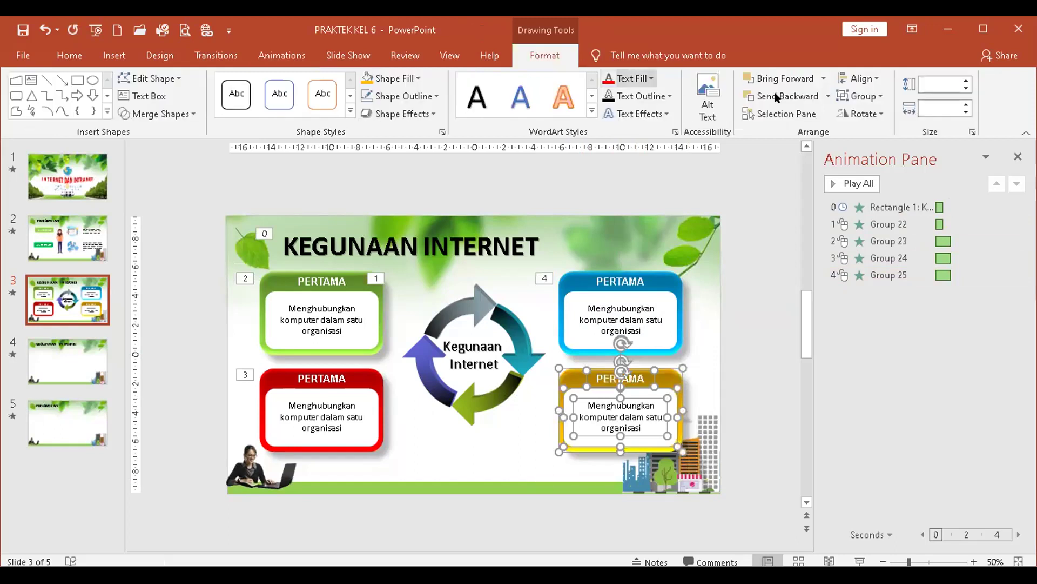
pyautogui.click(861, 96)
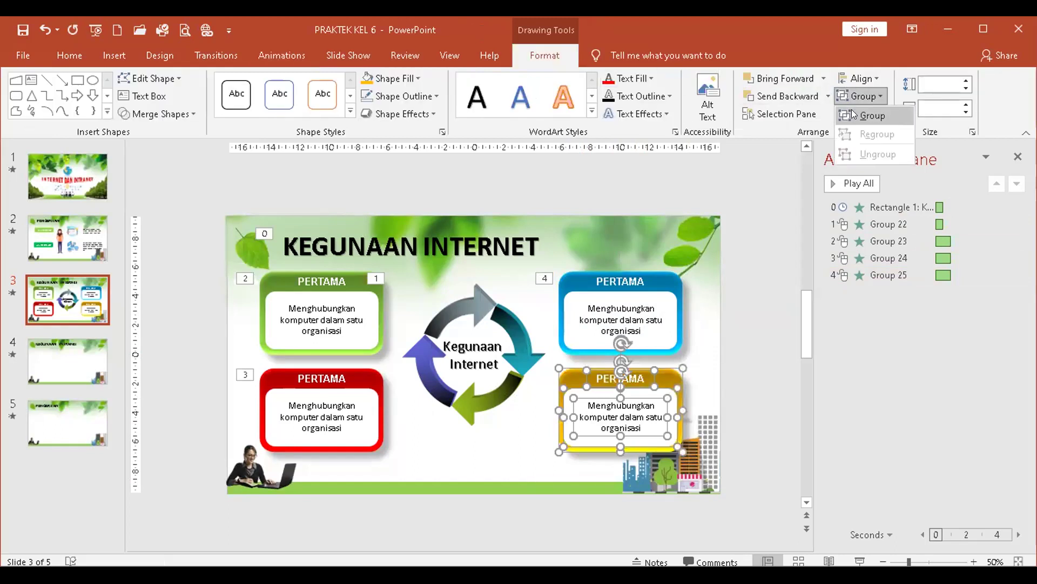
pyautogui.click(853, 114)
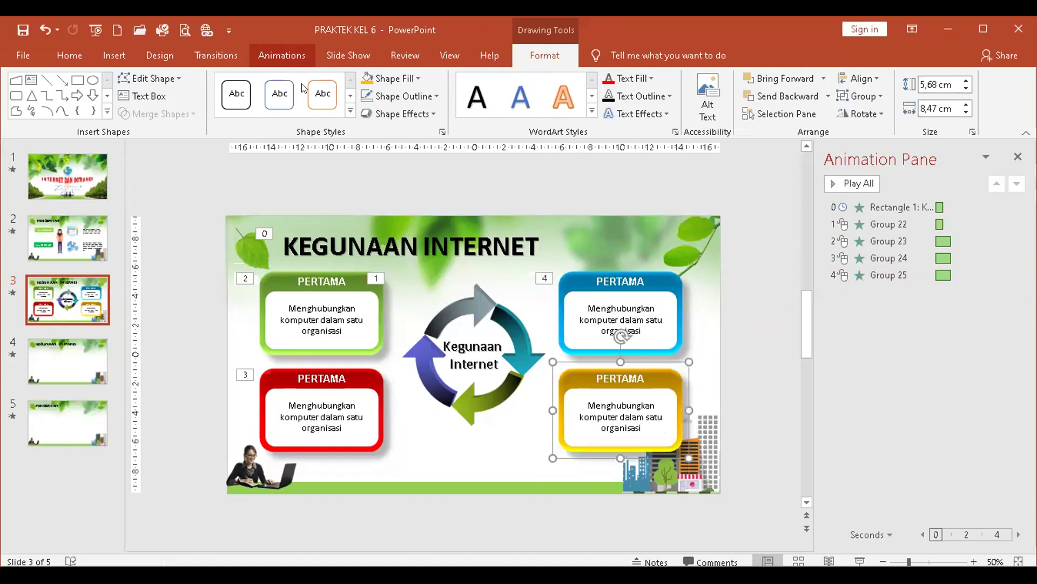
pyautogui.click(331, 91)
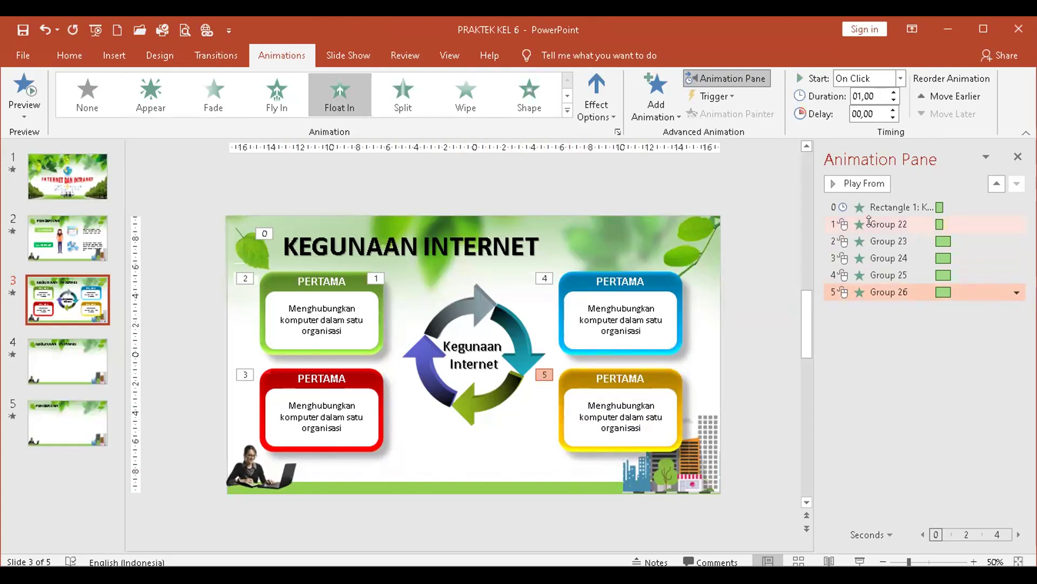
# In the Animation Pane, set Group 22 through Group 26 to Start After Previous
pyautogui.click(840, 221)
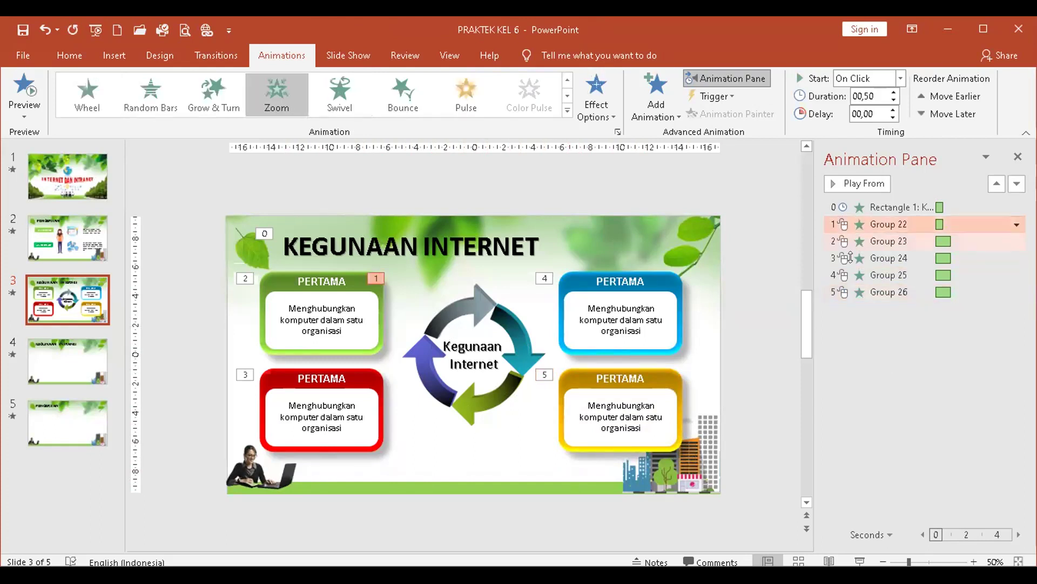
pyautogui.click(855, 286)
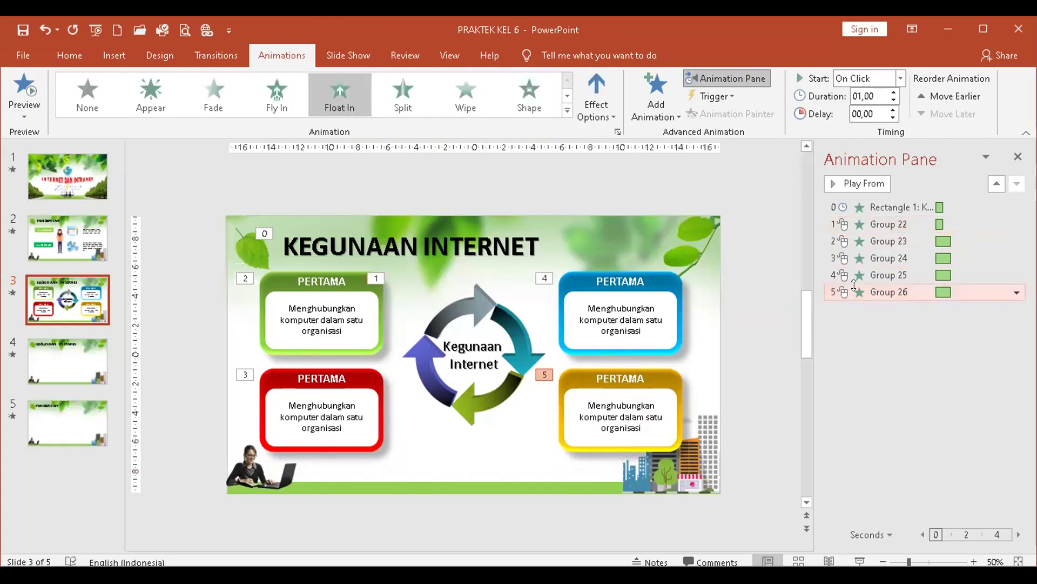
pyautogui.click(916, 222)
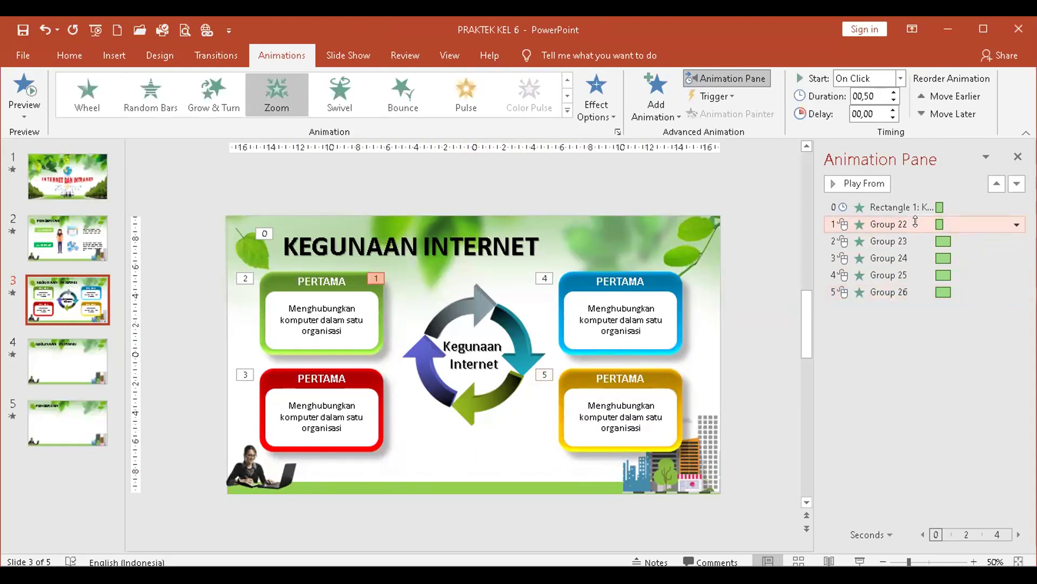
pyautogui.hotkey('shift', 'Down')
pyautogui.hotkey('shift', 'Down')
pyautogui.hotkey('shift', 'Down')
pyautogui.hotkey('shift', 'Down')
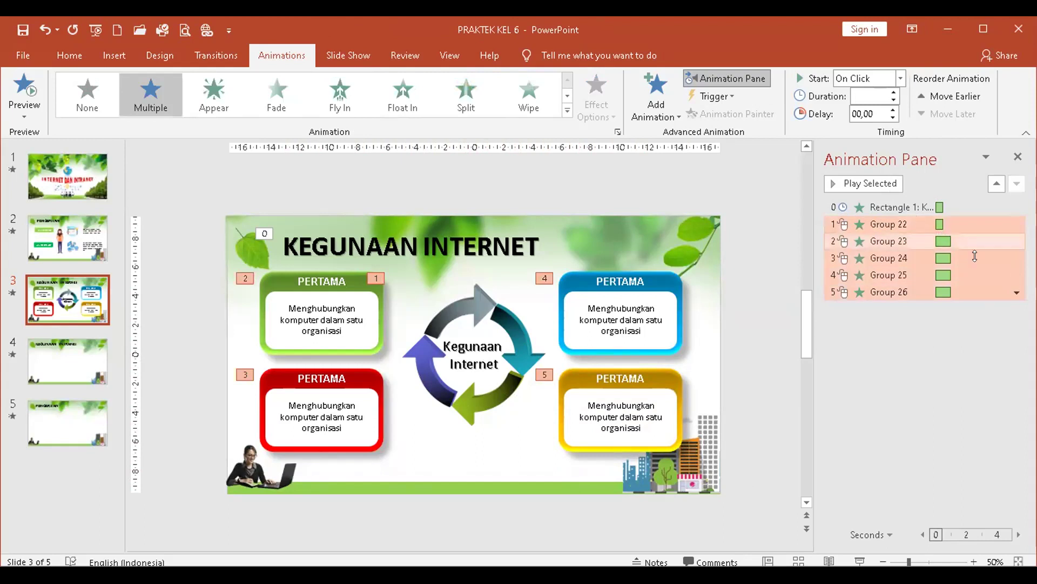
pyautogui.click(1017, 292)
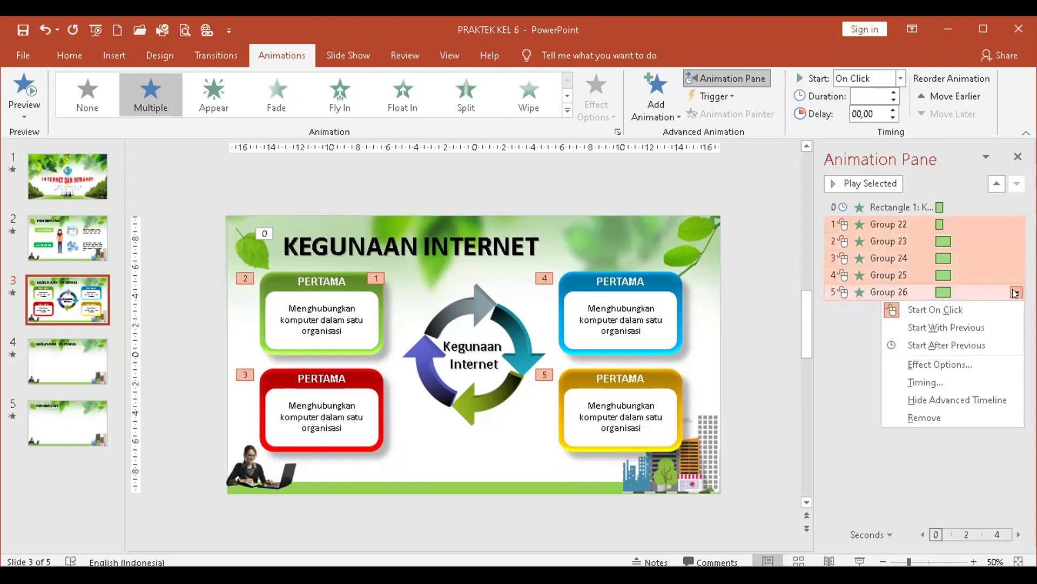
pyautogui.click(943, 346)
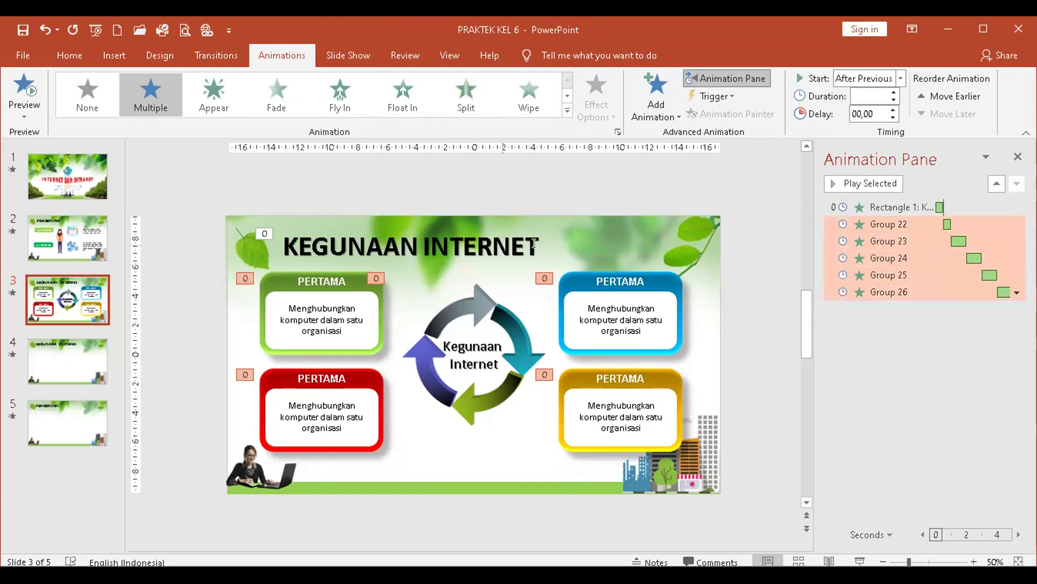
pyautogui.click(858, 558)
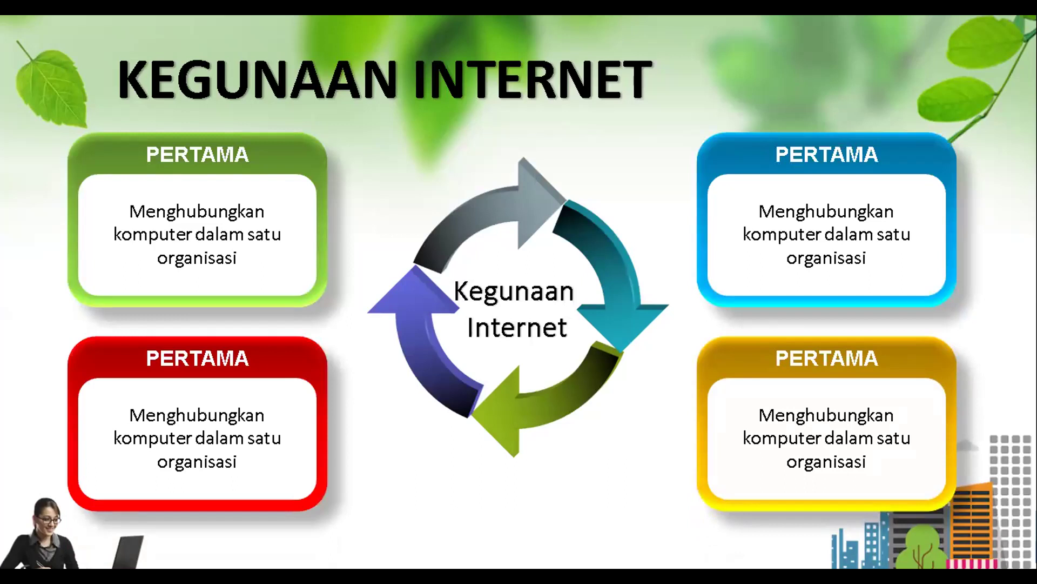
# Bring up the shortcut options while presenting the KEGUNAAN INTERNET slide full screen
pyautogui.rightClick(853, 559)
# End the slide show, leaving the Zoom participant video gallery on screen
pyautogui.press('Return')
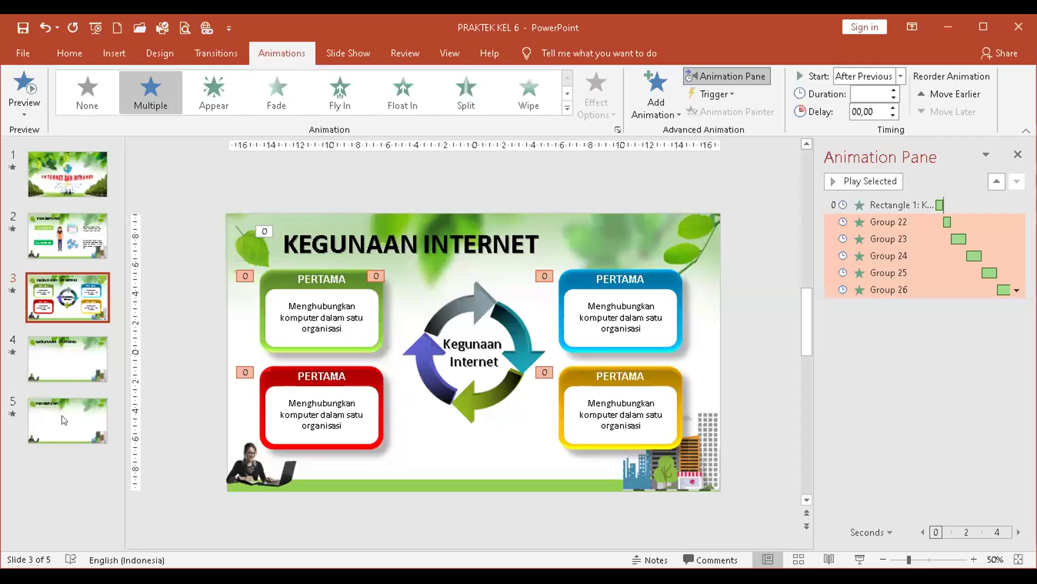
# Delete the empty PENGERTIAN slide and move the KEGUNAAN INTRANET title toward the slide centre
pyautogui.click(63, 420)
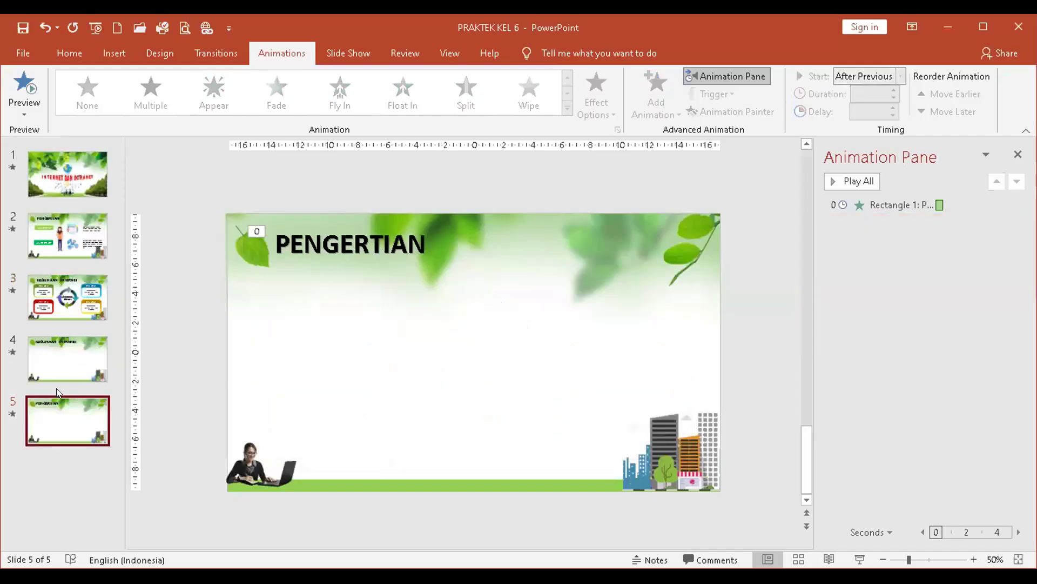
pyautogui.press('Delete')
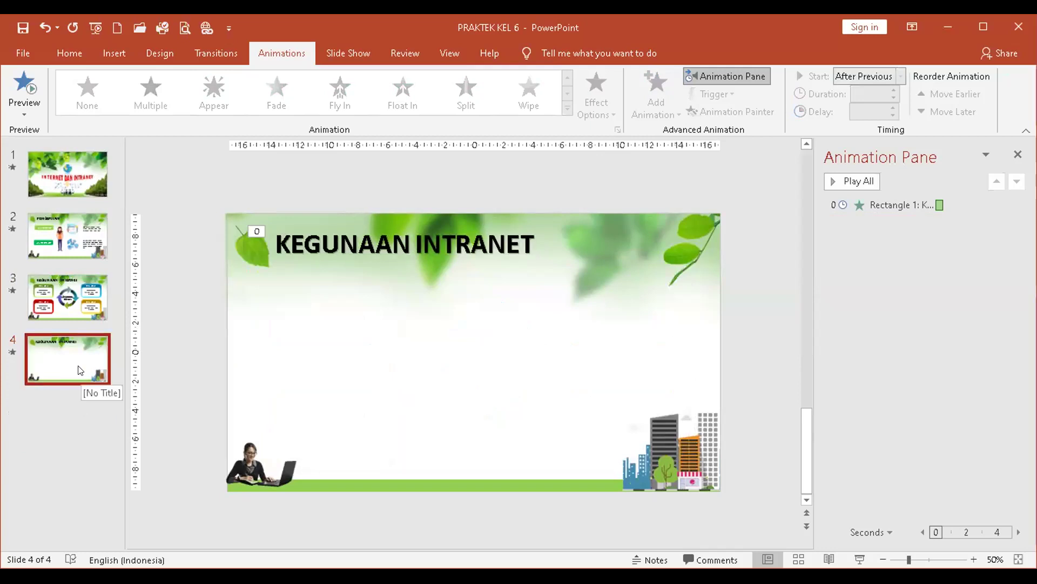
pyautogui.click(344, 253)
pyautogui.moveTo(345, 259); pyautogui.dragTo(414, 352)
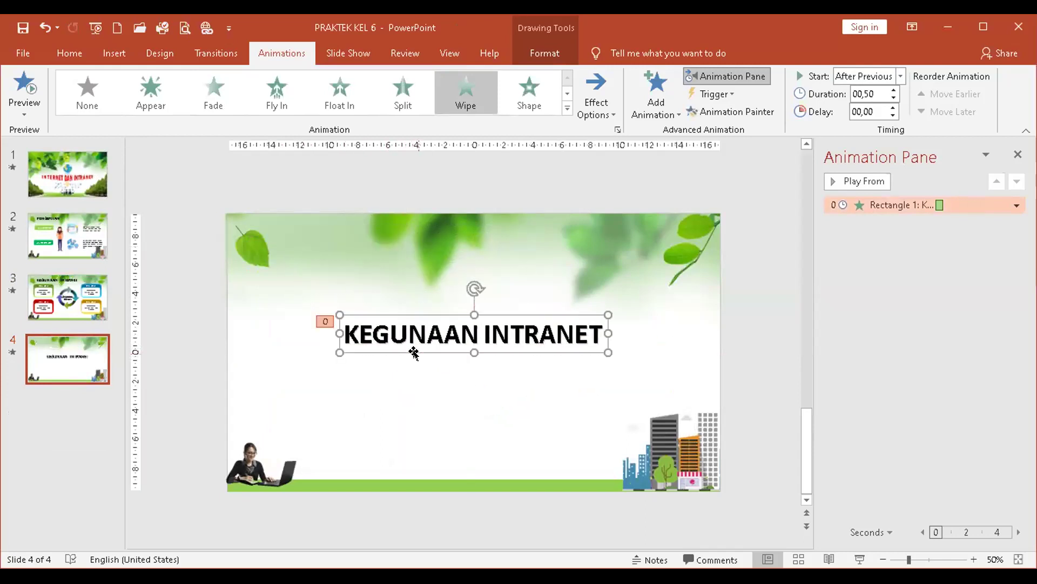
# Delete slide 4's title and copy the globe, title and illustration from slide 1
pyautogui.press('Delete')
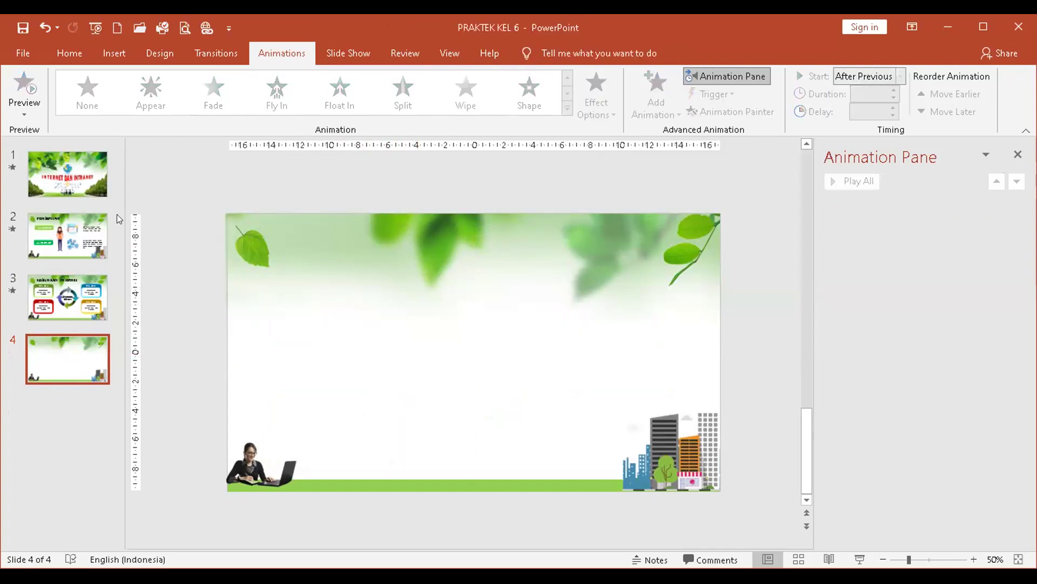
pyautogui.click(67, 174)
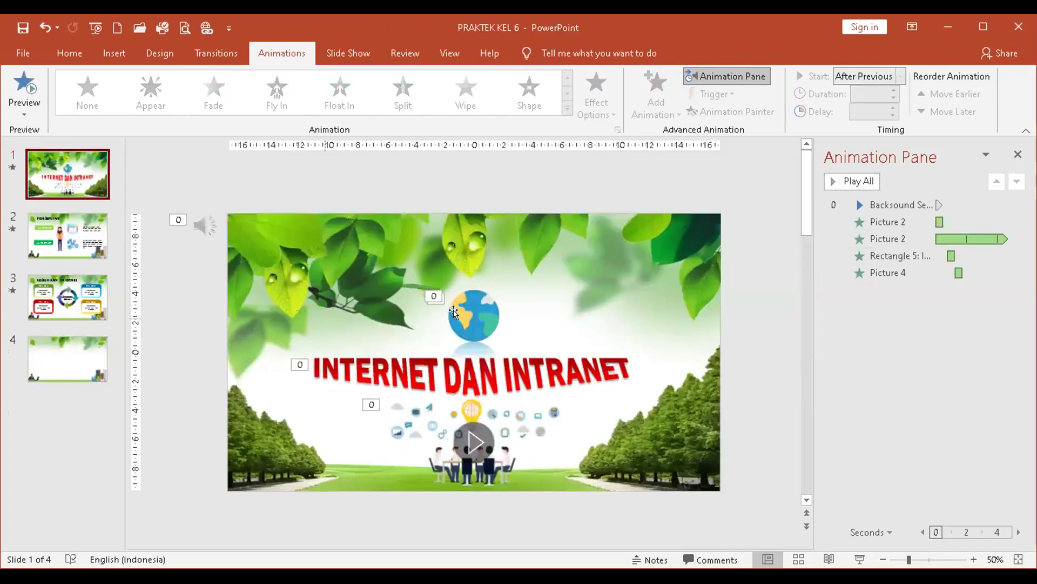
pyautogui.moveTo(176, 262); pyautogui.dragTo(702, 499)
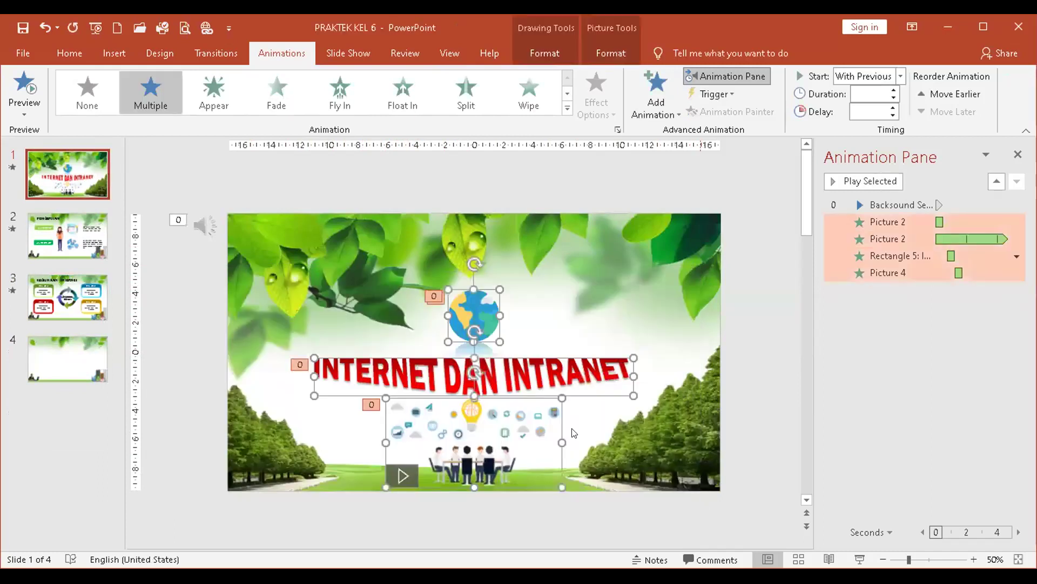
pyautogui.click(74, 52)
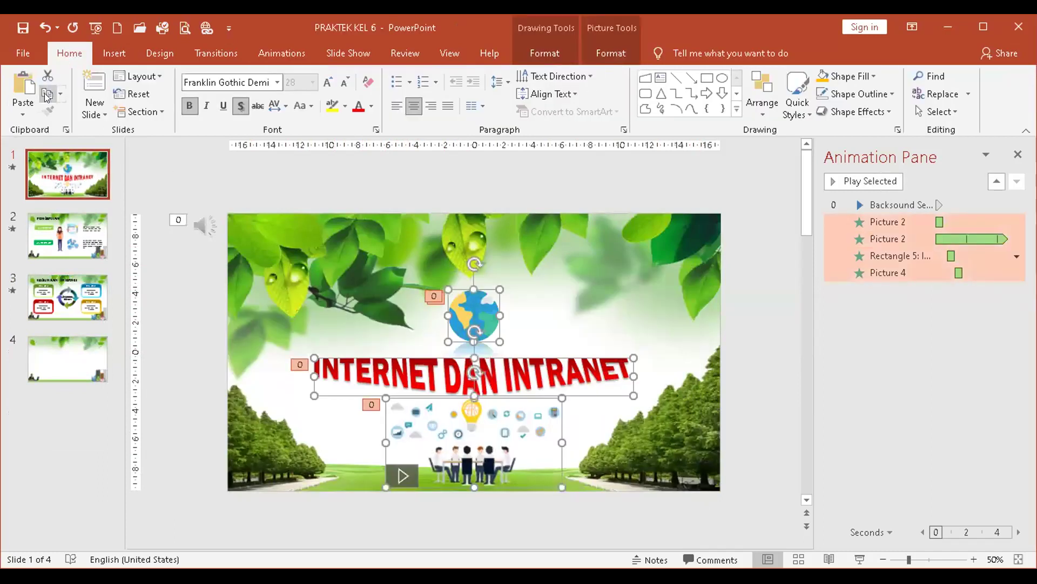
pyautogui.click(56, 341)
# Paste the objects onto slide 4 and change the title to TERIMA KASIH
pyautogui.click(25, 80)
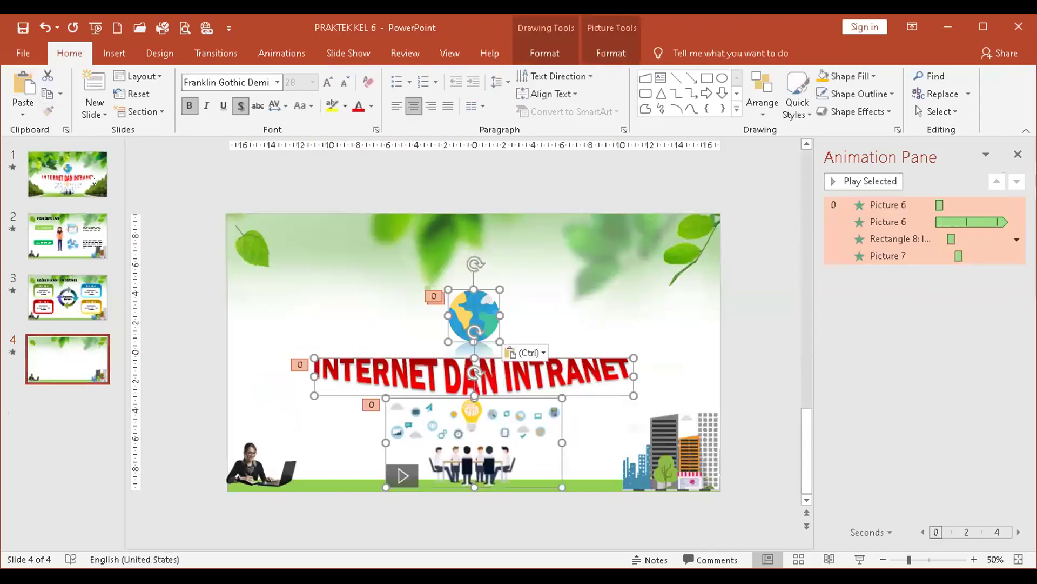
pyautogui.click(763, 404)
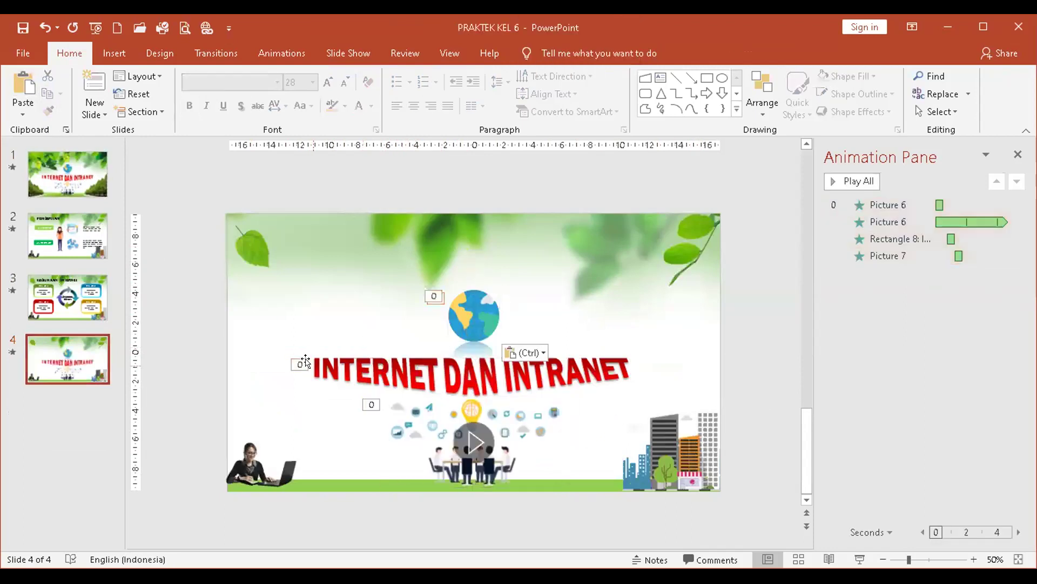
pyautogui.moveTo(314, 365); pyautogui.dragTo(635, 367)
pyautogui.write('ter')
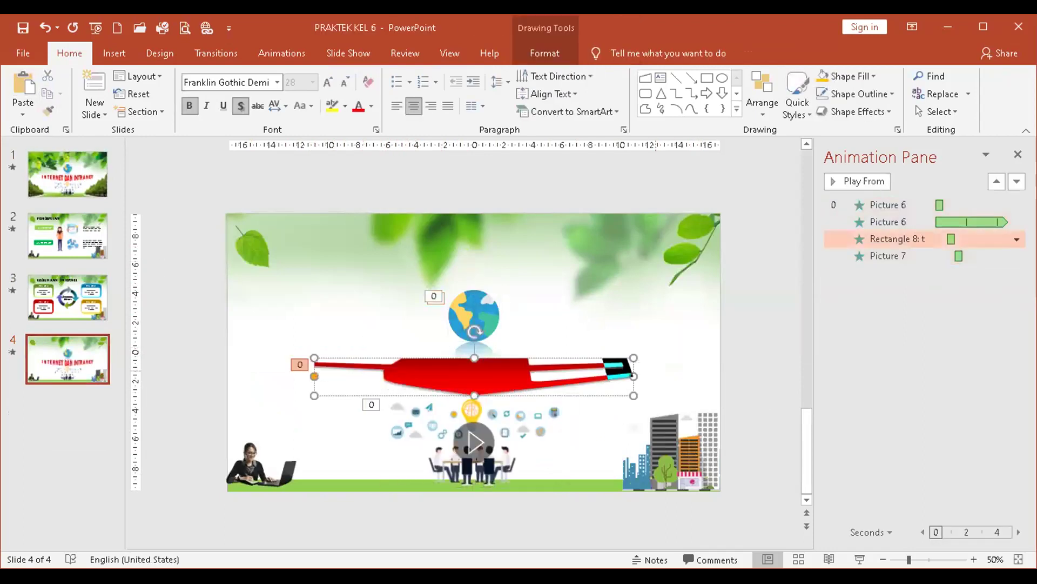
pyautogui.press('BackSpace')
pyautogui.press('BackSpace')
pyautogui.press('BackSpace')
pyautogui.write('TER')
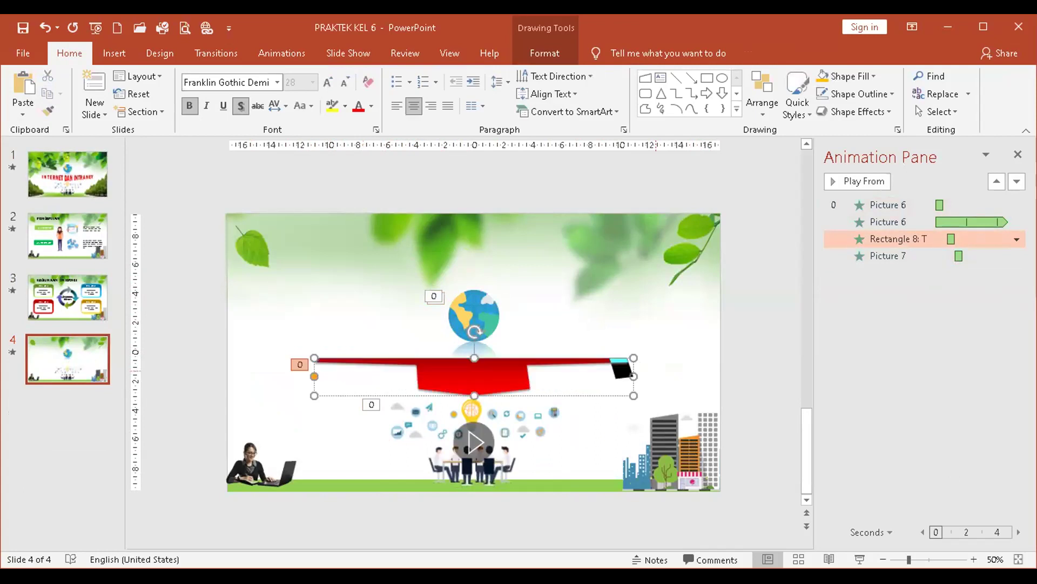
pyautogui.write('IMA KASIH')
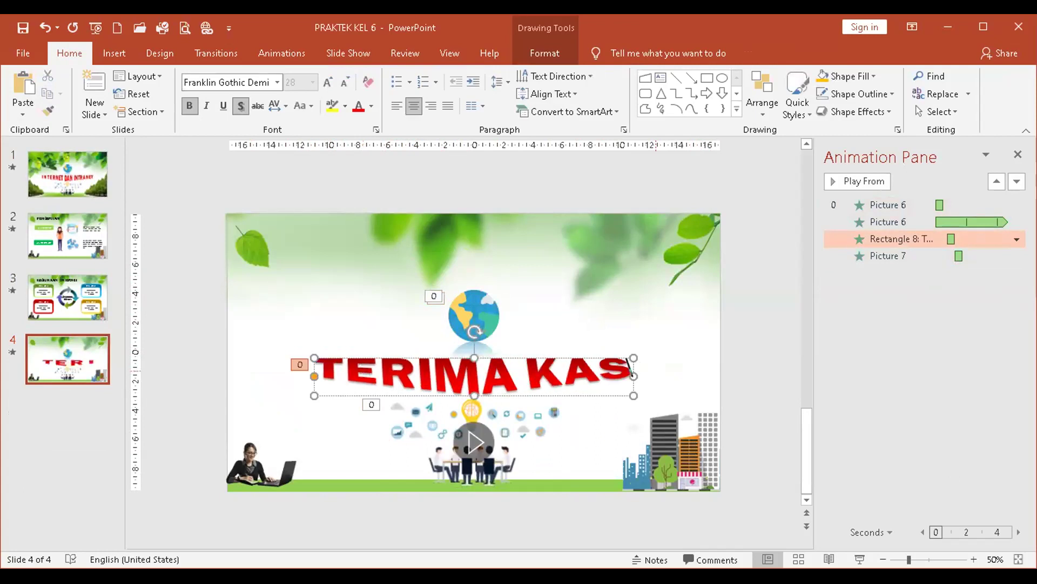
pyautogui.click(710, 344)
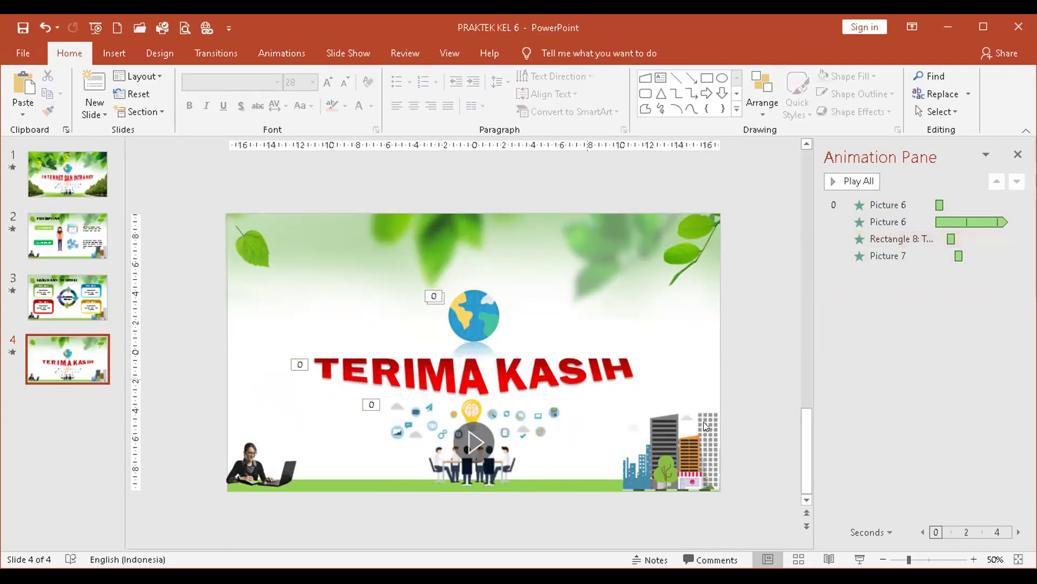
# Preview slide 4 as a slide show, end it, and select slide 1's background audio
pyautogui.click(859, 558)
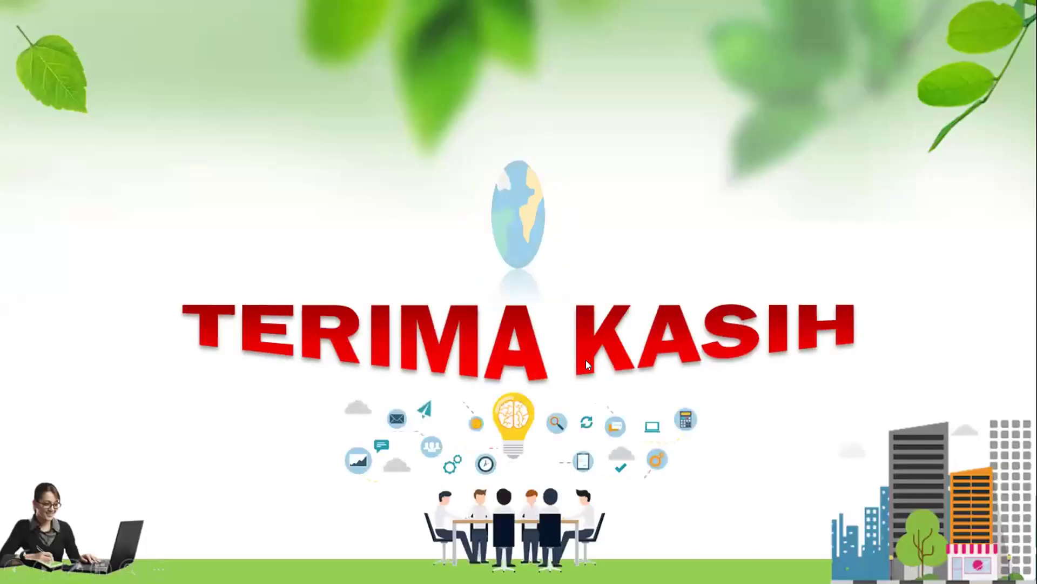
pyautogui.rightClick(586, 360)
pyautogui.click(614, 353)
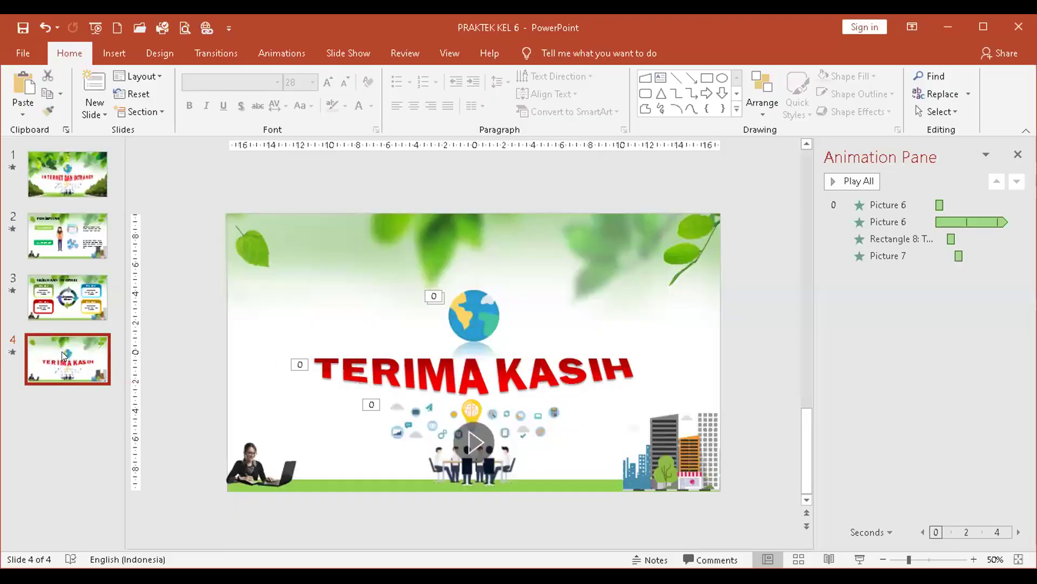
pyautogui.click(77, 184)
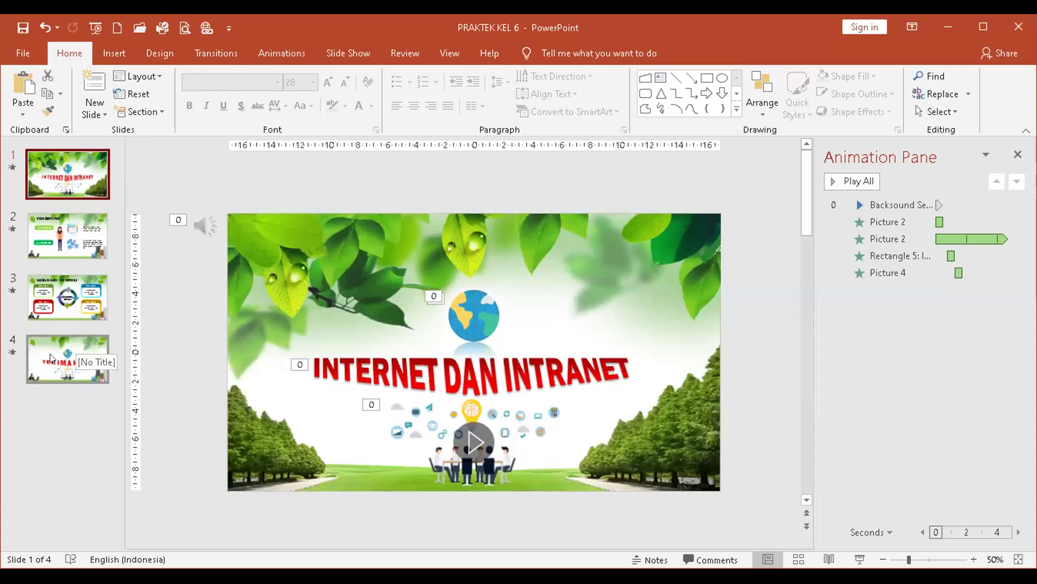
pyautogui.click(205, 224)
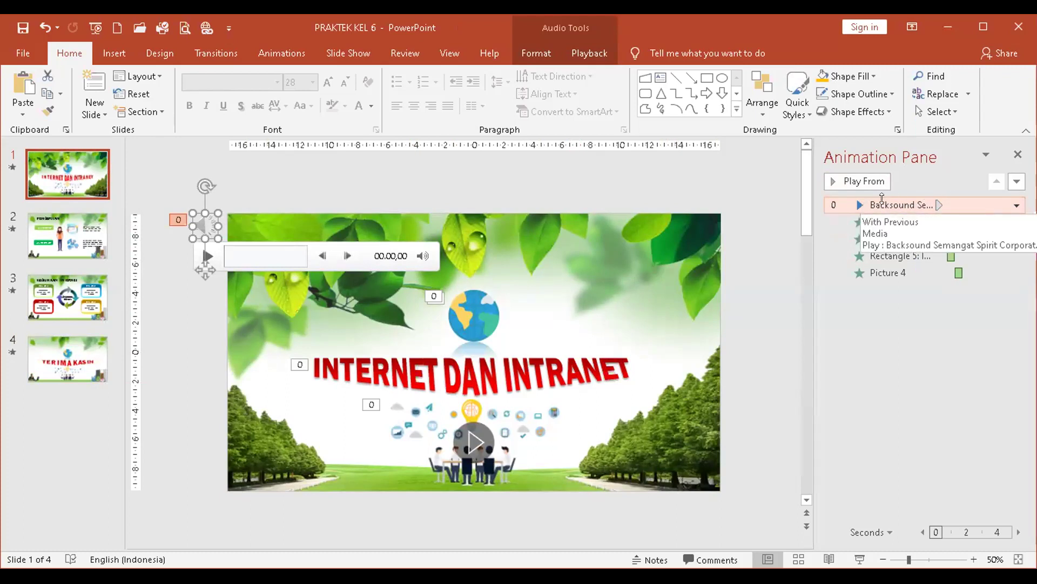
# Set the Backsound audio's Effect Options to stop playing after 4 slides
pyautogui.click(1017, 205)
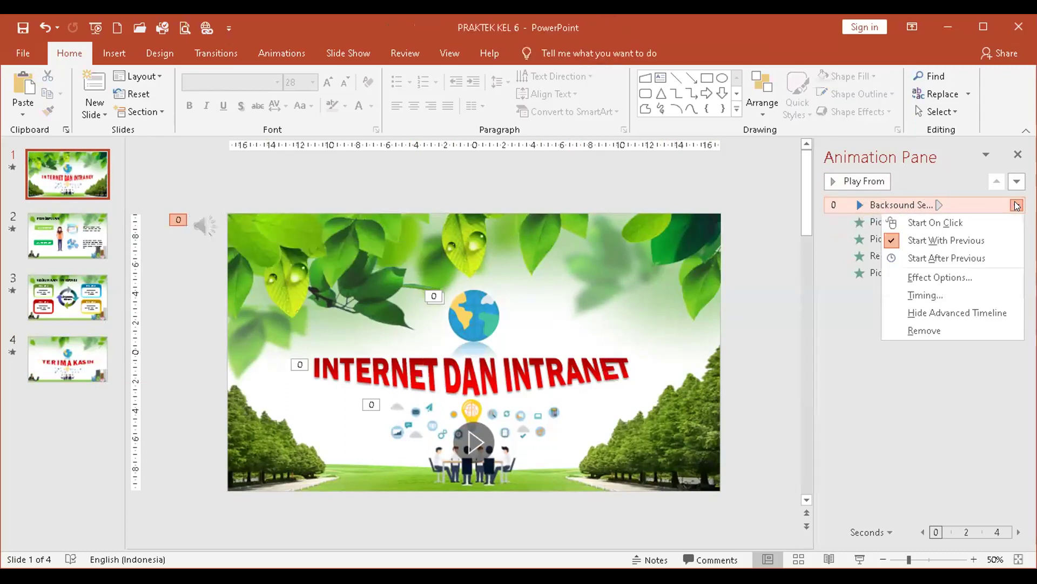
pyautogui.click(942, 277)
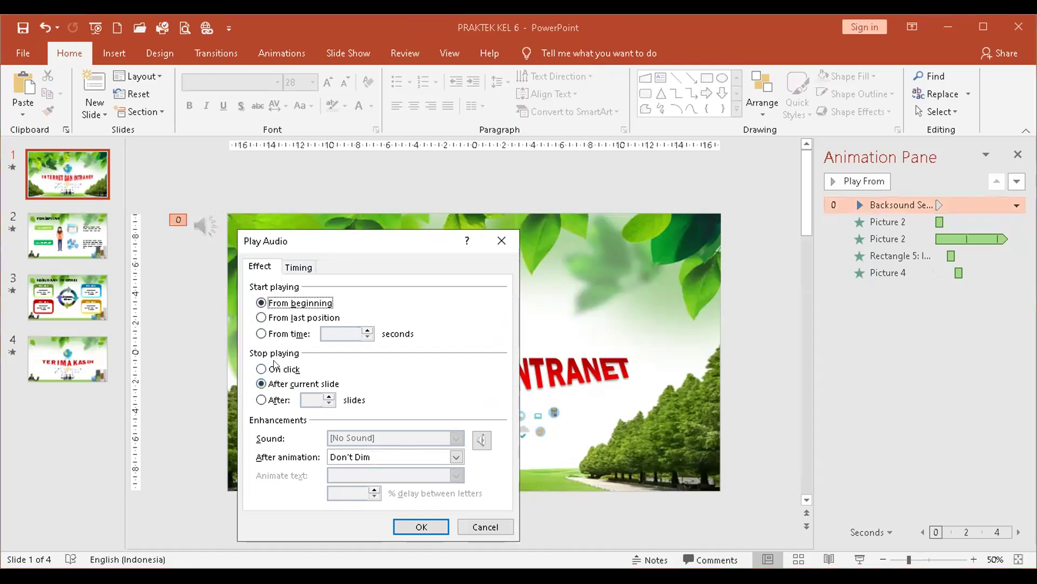
pyautogui.click(261, 401)
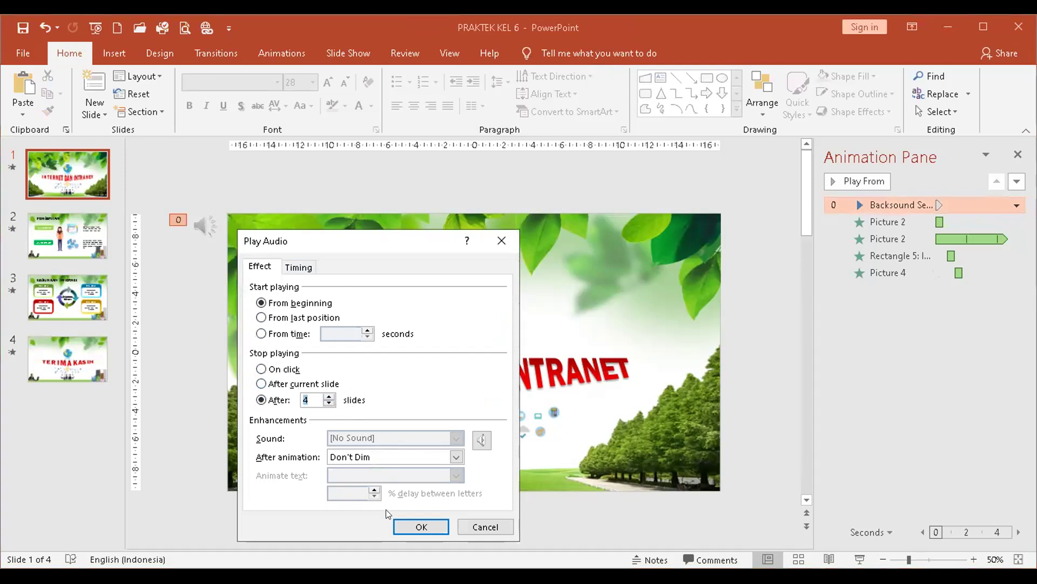
pyautogui.click(409, 526)
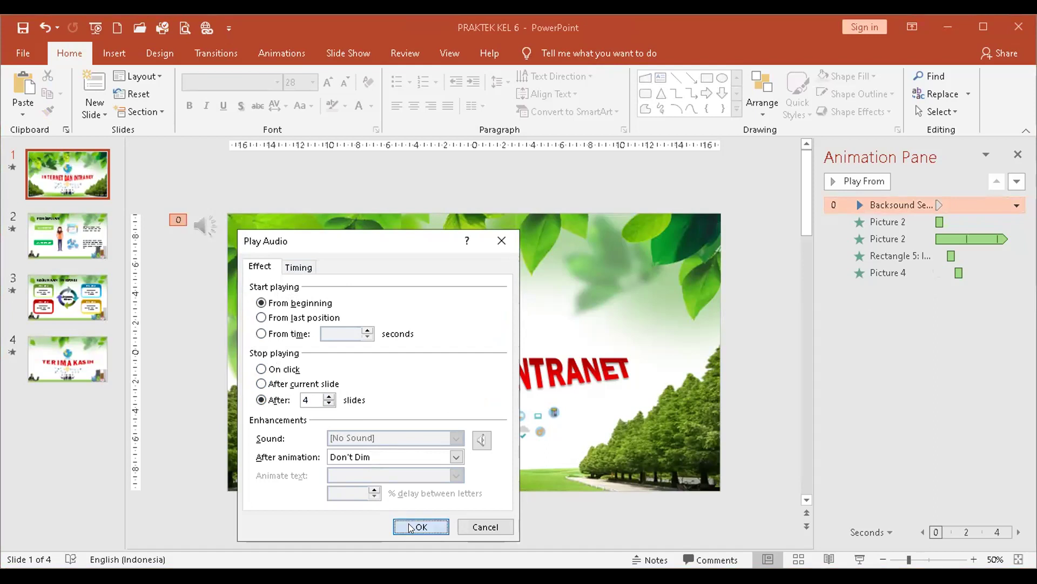
pyautogui.click(65, 187)
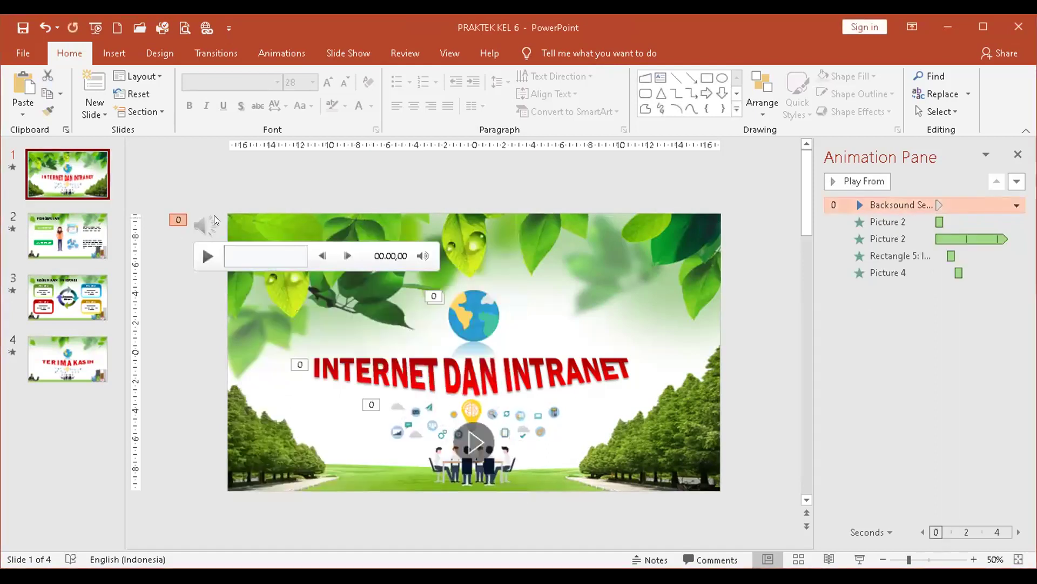
# Apply the Ripple transition to slide 1
pyautogui.click(216, 53)
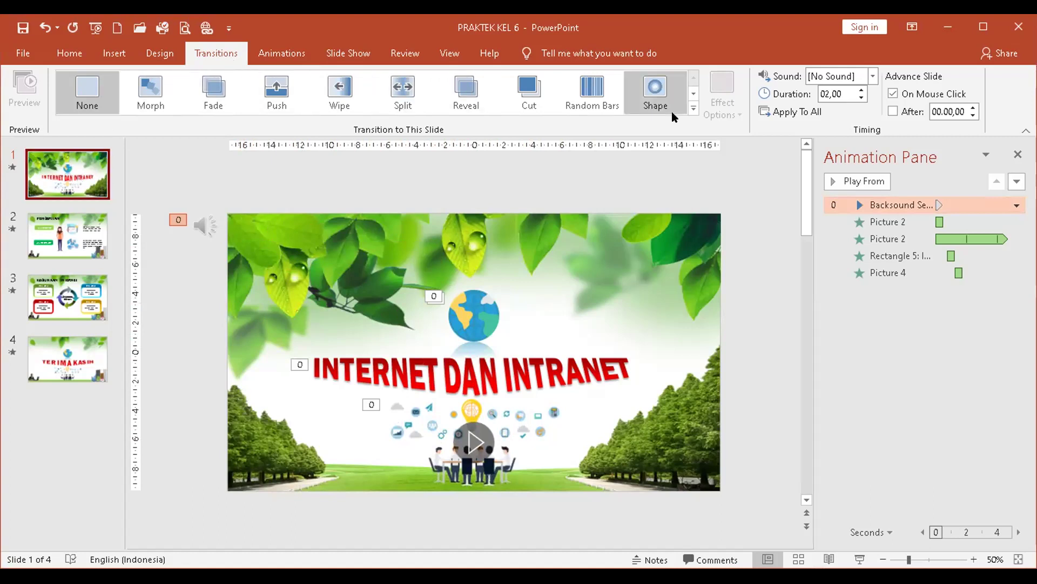
pyautogui.click(692, 109)
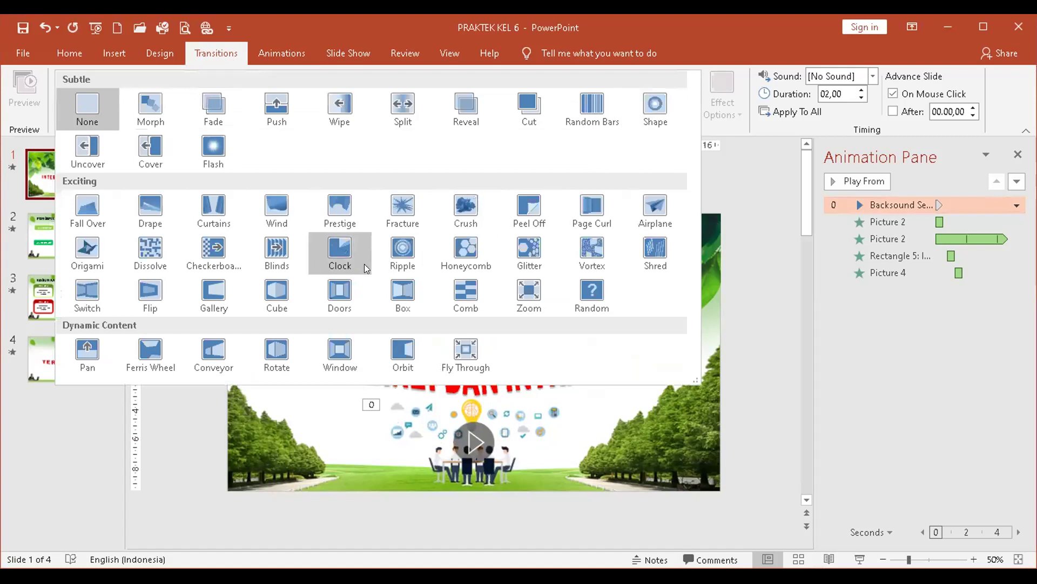
pyautogui.click(398, 248)
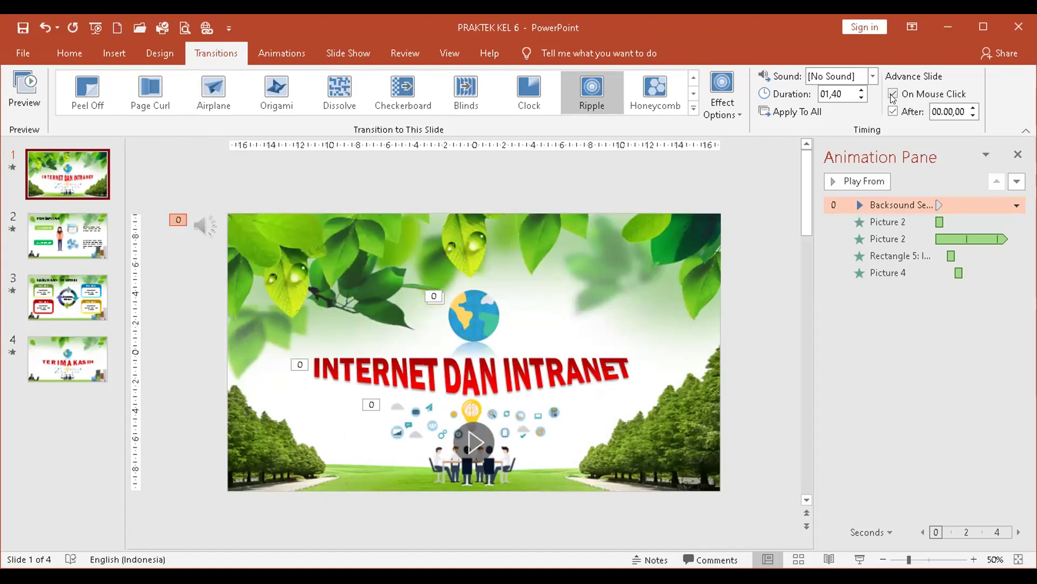
# Make slide 1 advance automatically after 00.06,00 instead of on mouse click
pyautogui.click(892, 94)
pyautogui.click(973, 107)
pyautogui.click(973, 107)
pyautogui.click(973, 108)
pyautogui.click(973, 108)
pyautogui.click(973, 107)
pyautogui.click(973, 107)
pyautogui.click(70, 240)
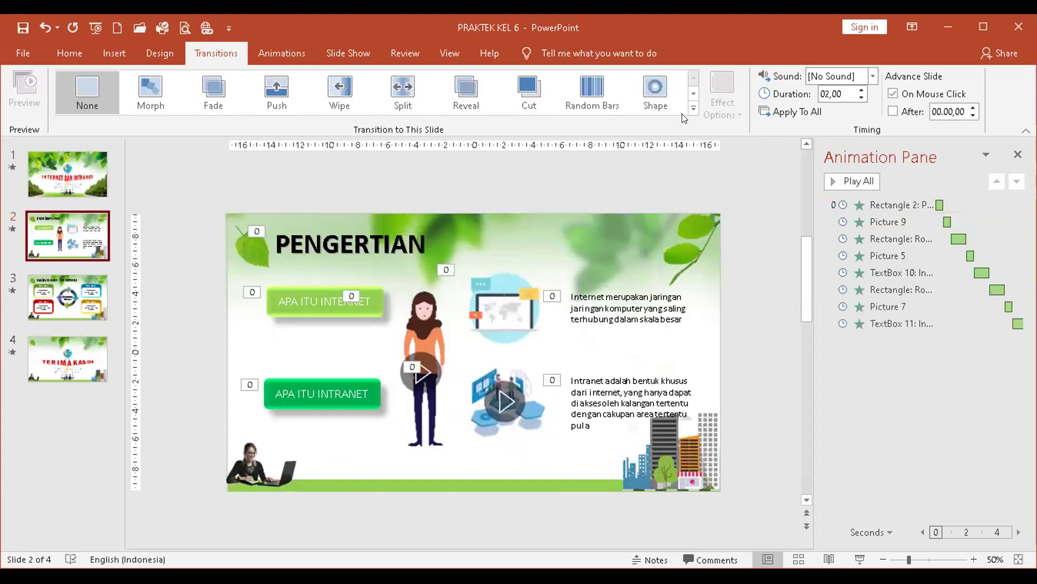
# Give slide 2 the Peel Off transition with automatic advance after a delay
pyautogui.click(692, 112)
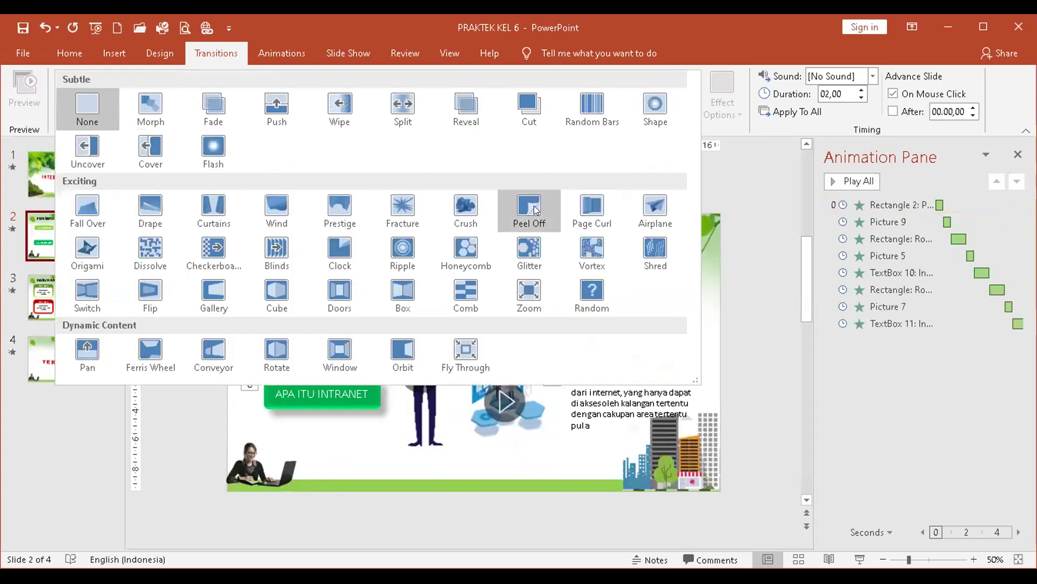
pyautogui.click(534, 209)
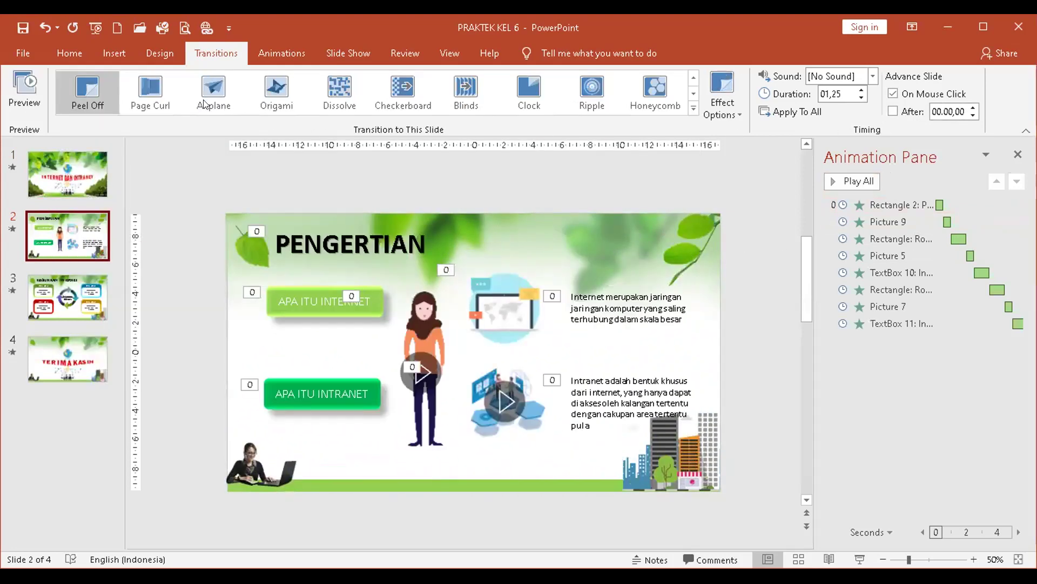
pyautogui.click(892, 112)
pyautogui.click(64, 294)
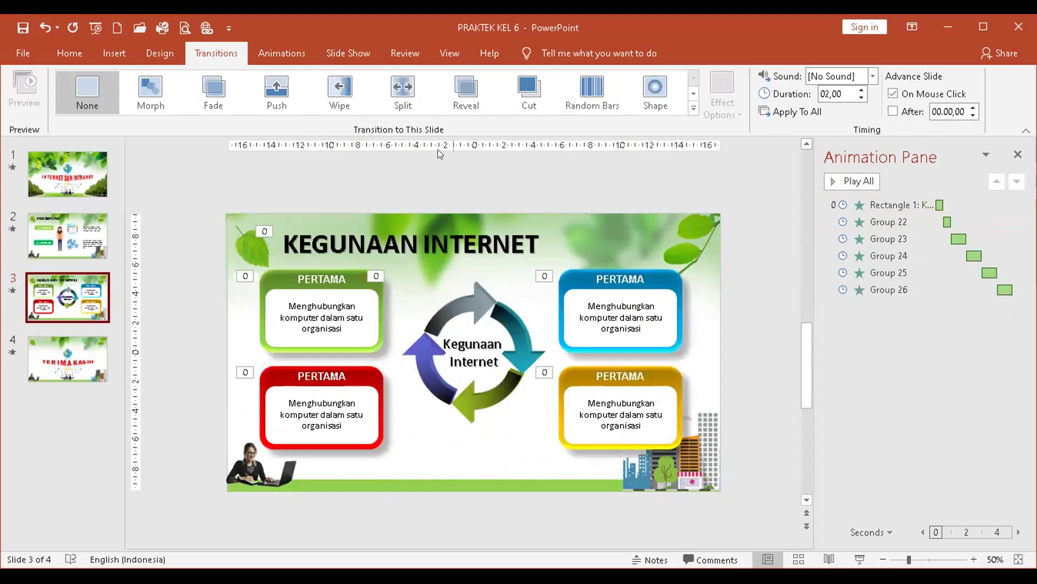
# Give slide 3 a Split transition that auto-advances after 00.05,00 rather than on click
pyautogui.click(401, 91)
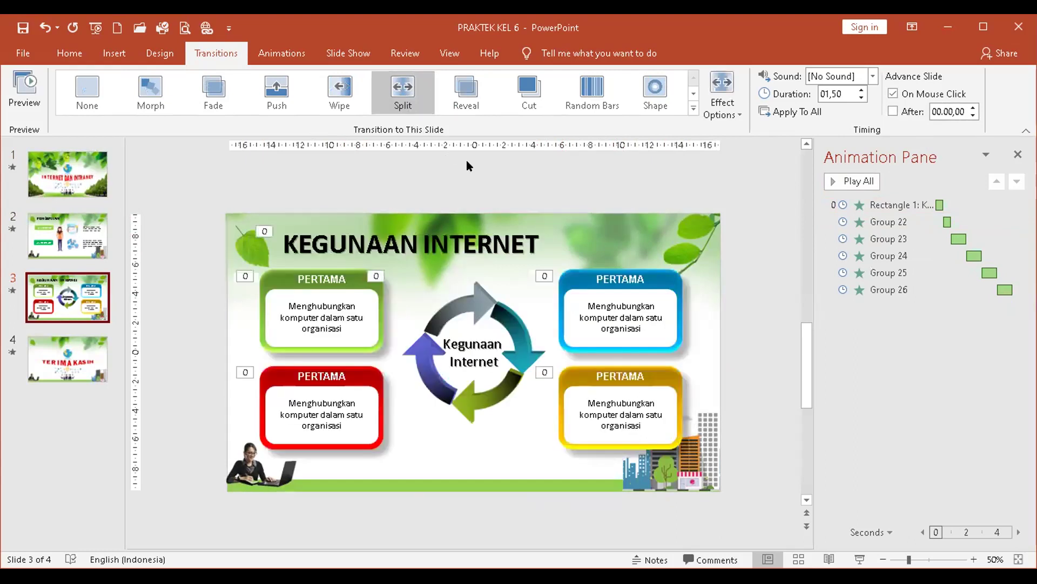
pyautogui.click(892, 112)
pyautogui.click(892, 93)
pyautogui.press('pagedown')
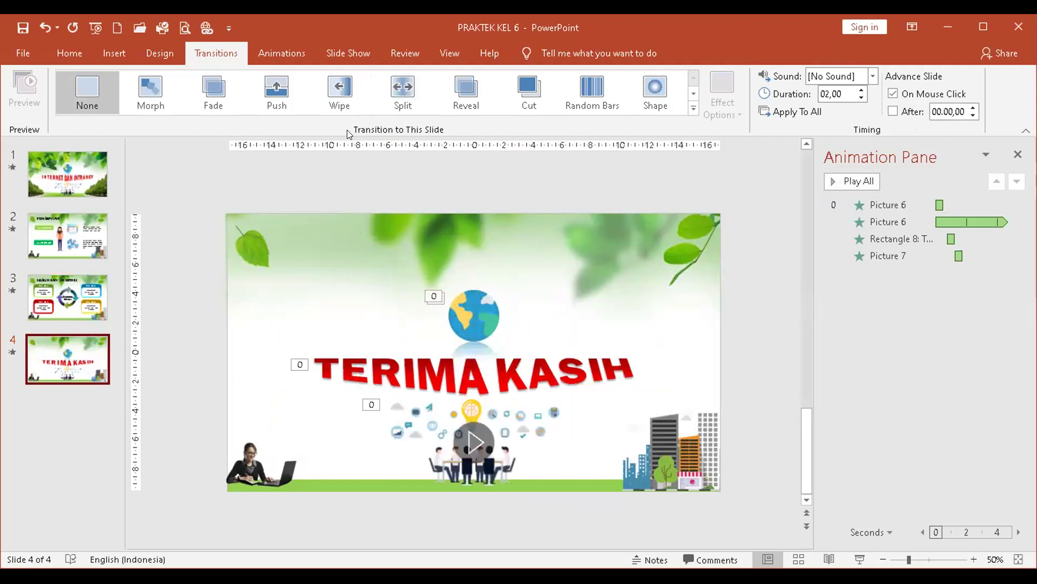
# Apply the Prestige transition to the TERIMA KASIH slide, then return to slide 1
pyautogui.click(693, 110)
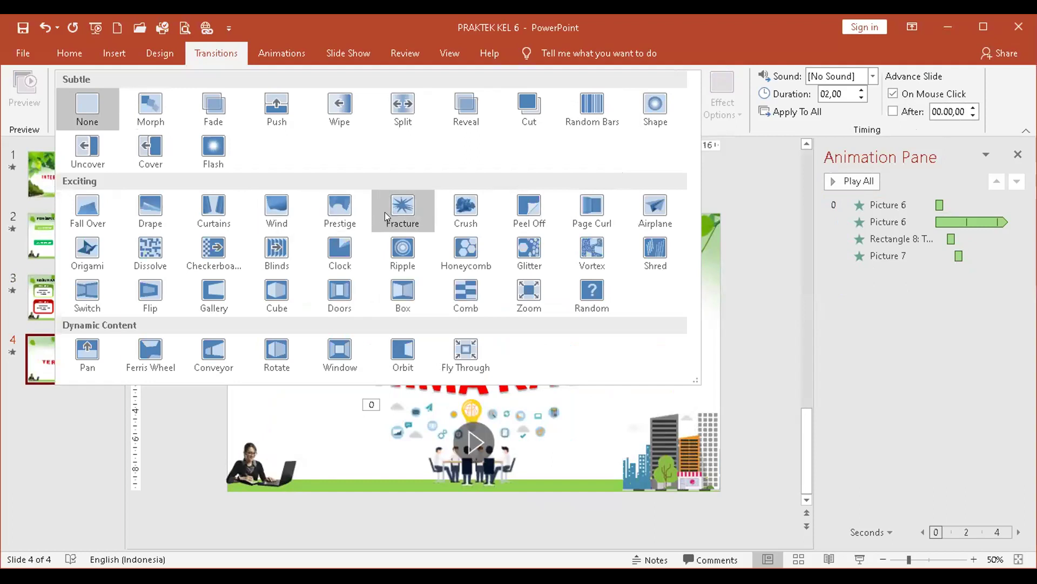
pyautogui.click(332, 212)
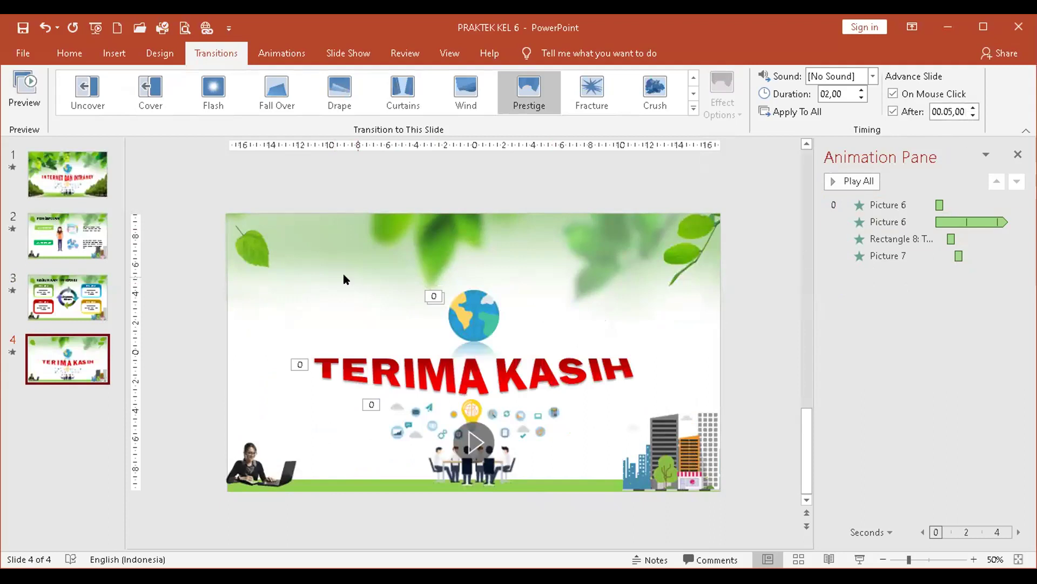
pyautogui.click(99, 182)
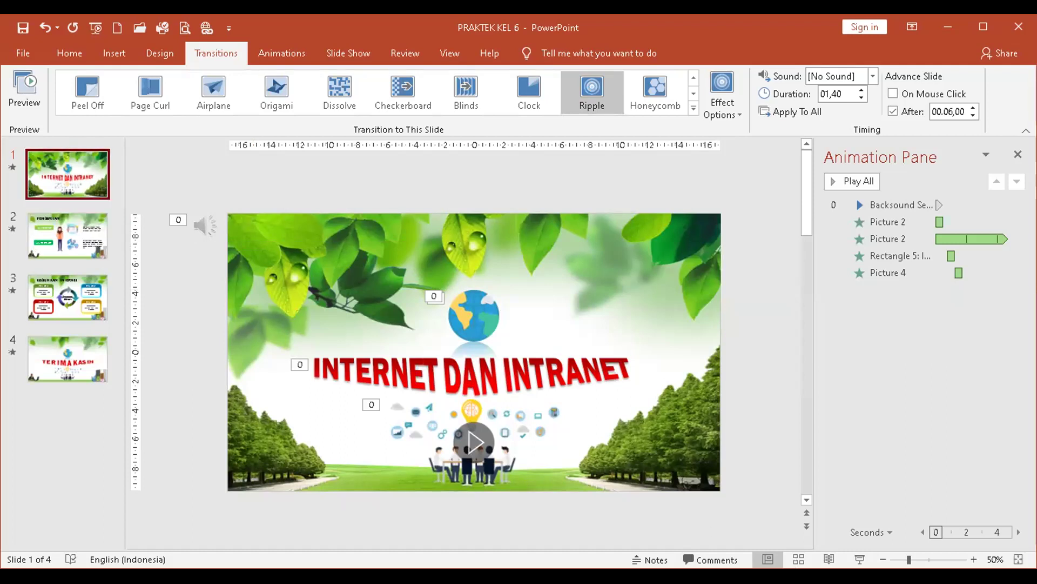
pyautogui.click(857, 557)
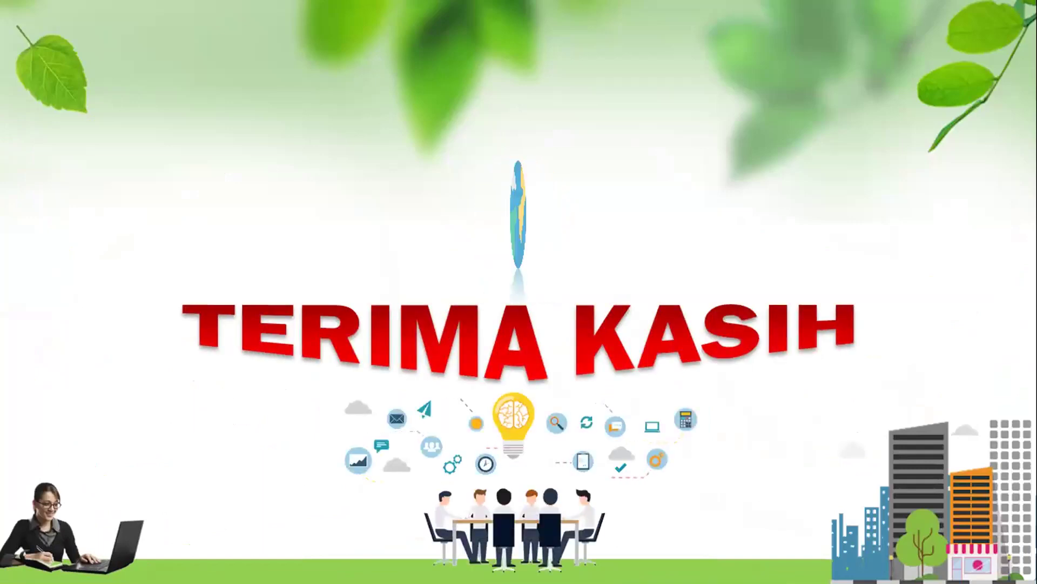
pyautogui.press('Right')
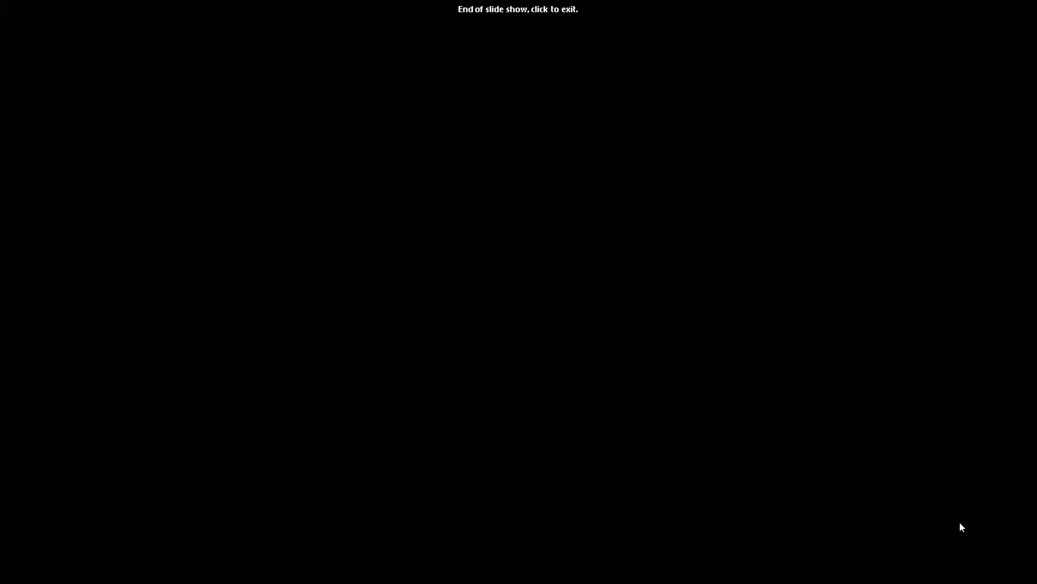
pyautogui.rightClick(960, 526)
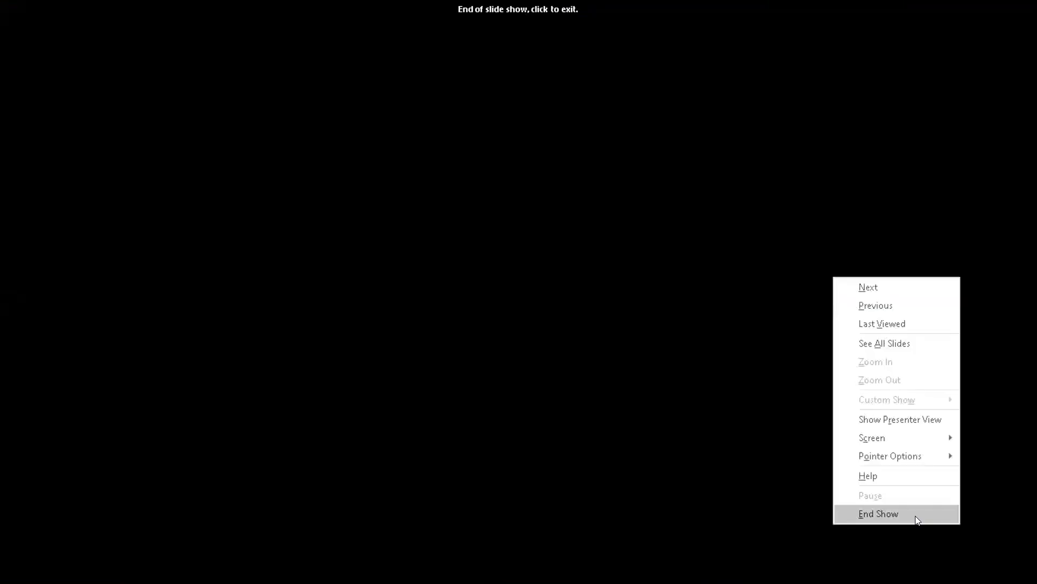
pyautogui.click(856, 522)
pyautogui.click(87, 188)
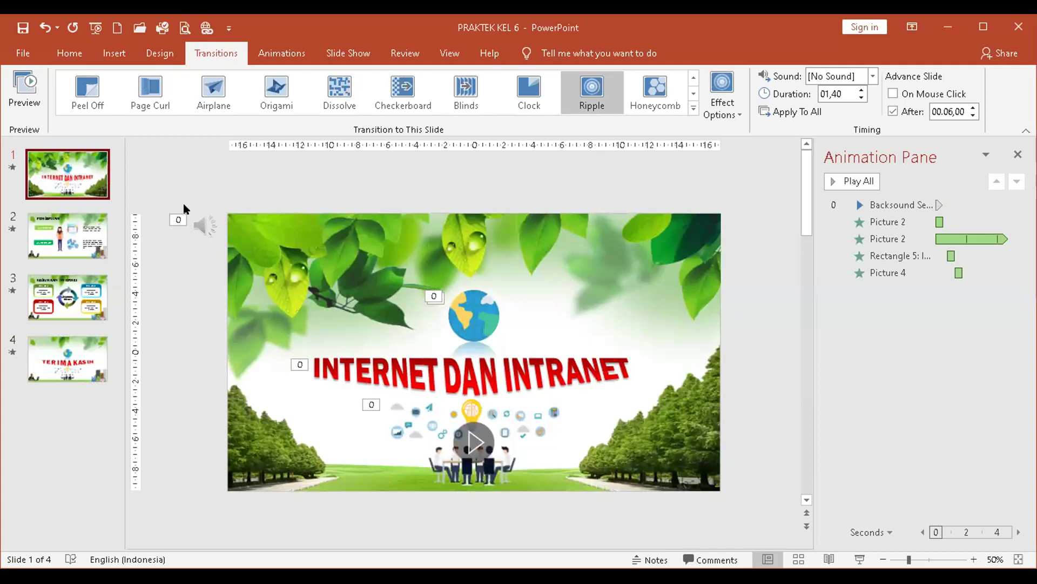
# Trim slide 1's backsound to start at 01.25,032, leaving a 00.32,440 clip
pyautogui.click(205, 219)
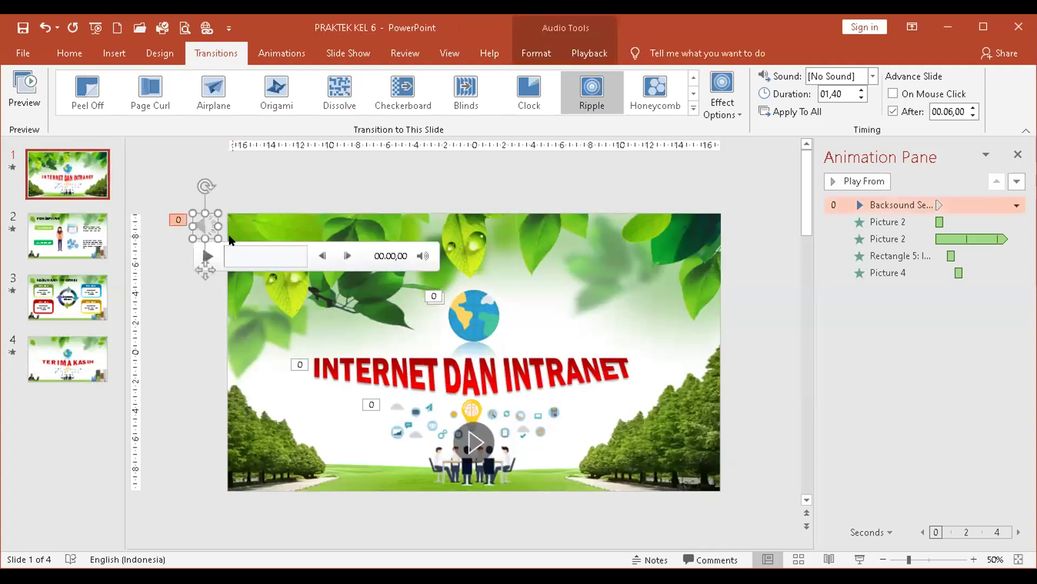
pyautogui.click(588, 53)
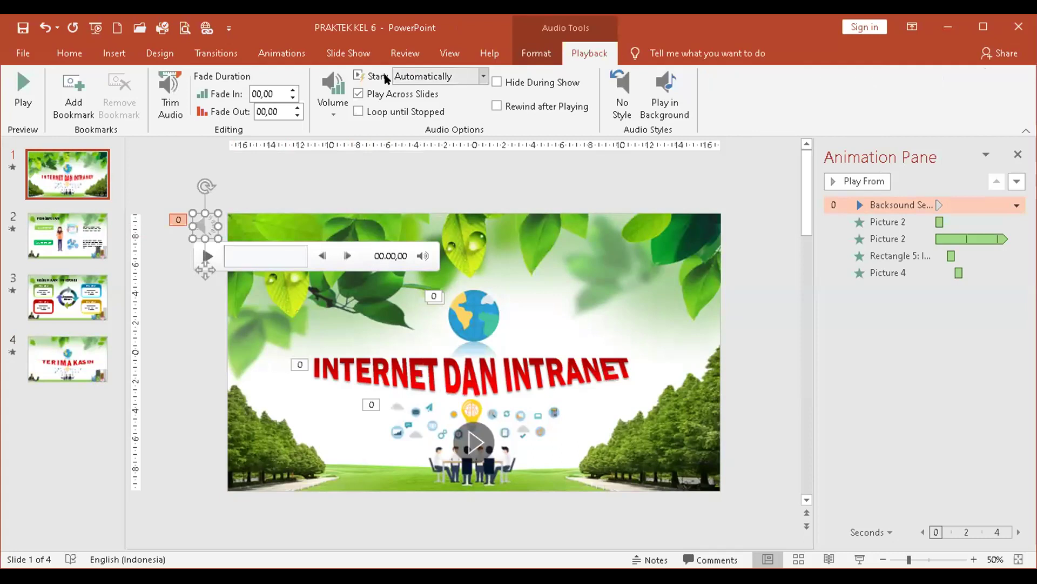
pyautogui.click(167, 97)
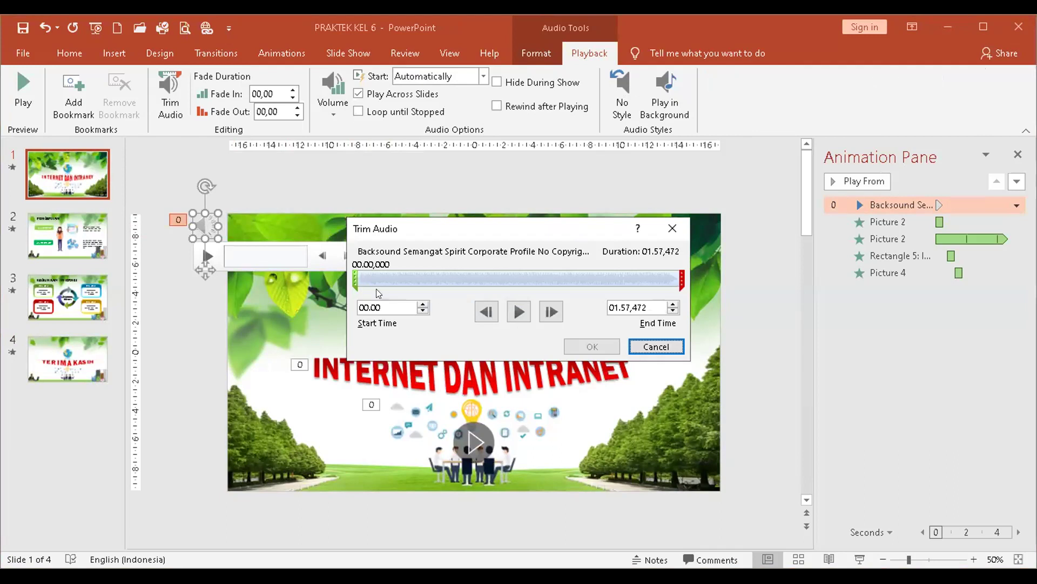
pyautogui.moveTo(351, 278); pyautogui.dragTo(585, 284)
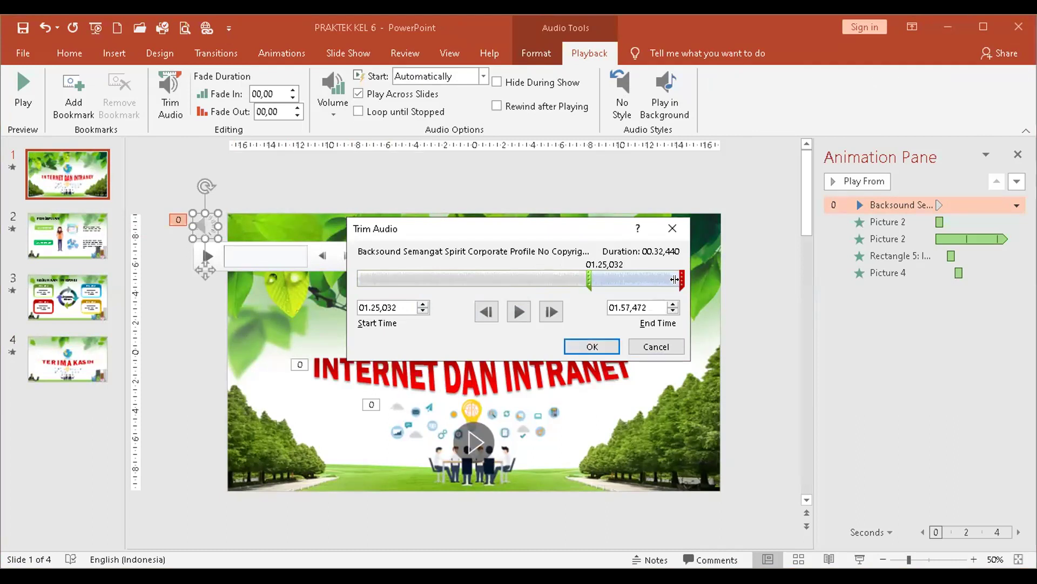
pyautogui.click(598, 346)
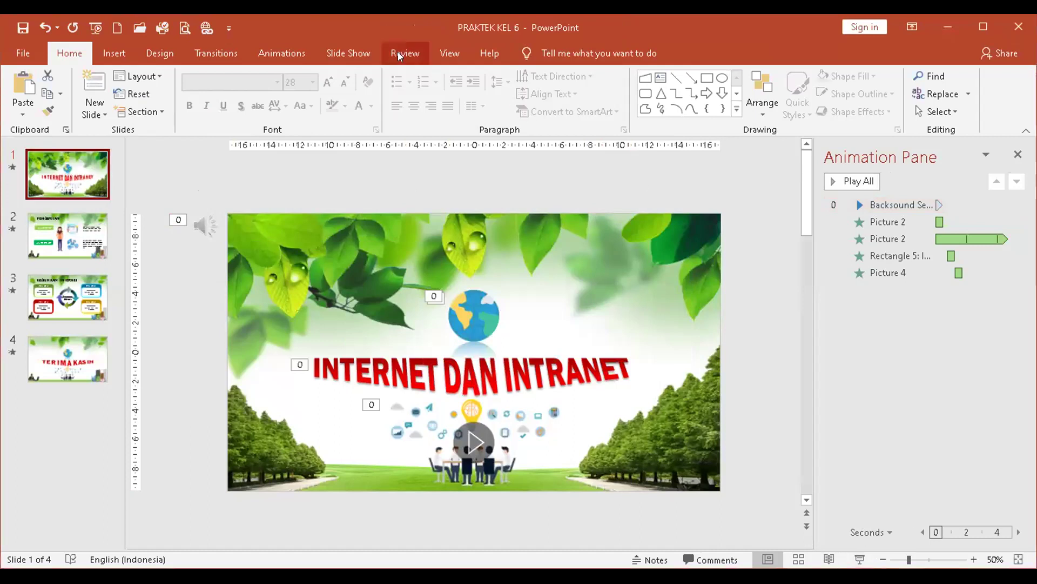
pyautogui.click(294, 54)
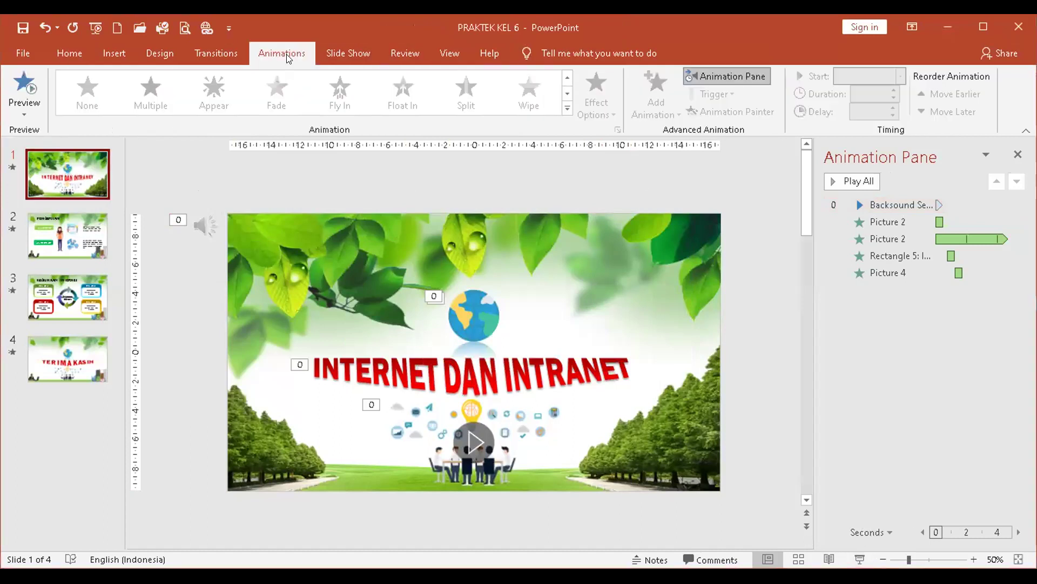
# Set slide 1 to auto-advance after 00.08,00 and slides 2–4 after 00.06,00
pyautogui.click(240, 53)
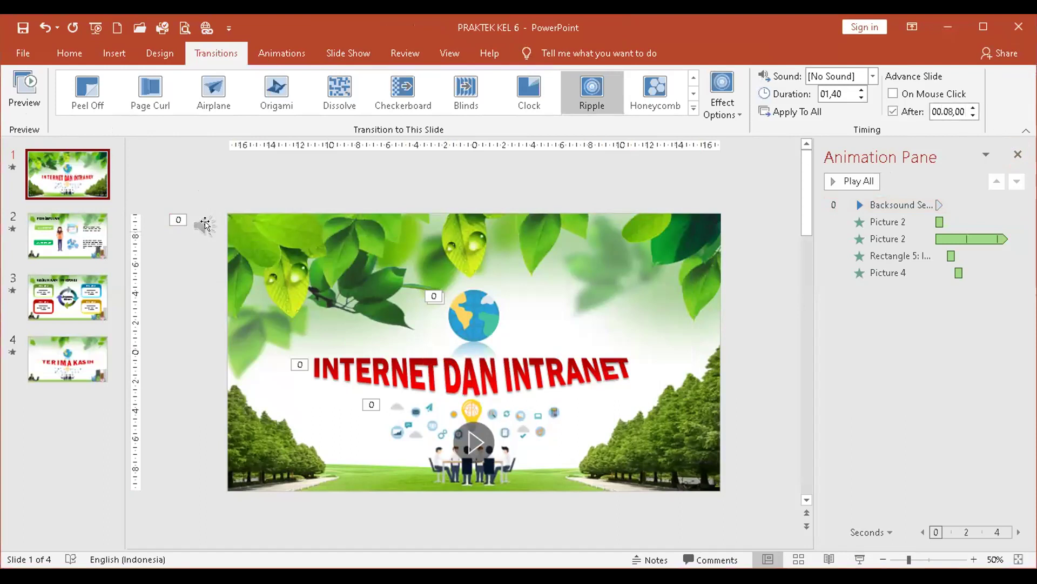
pyautogui.moveTo(203, 225)
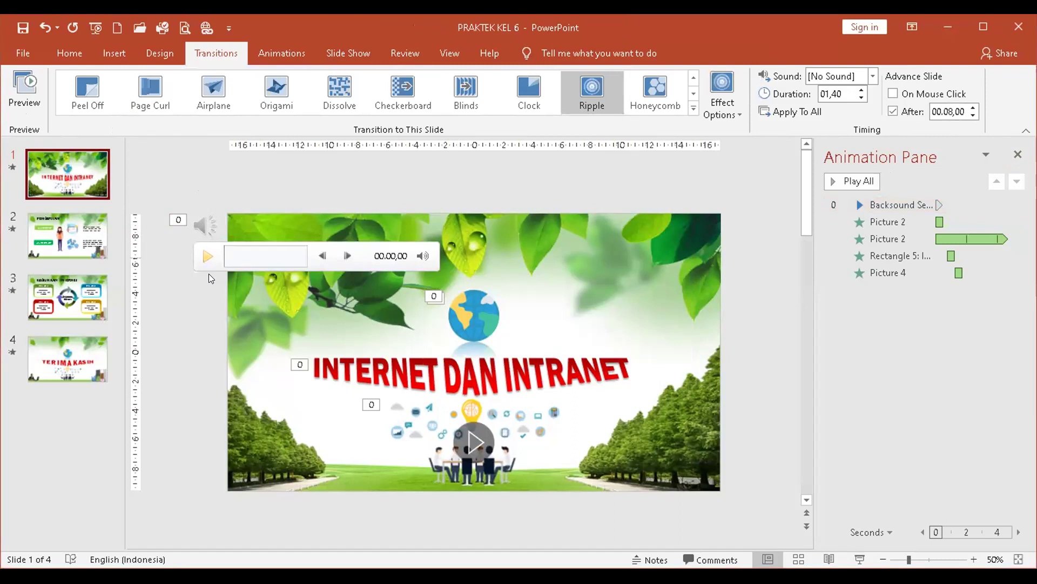
pyautogui.click(88, 371)
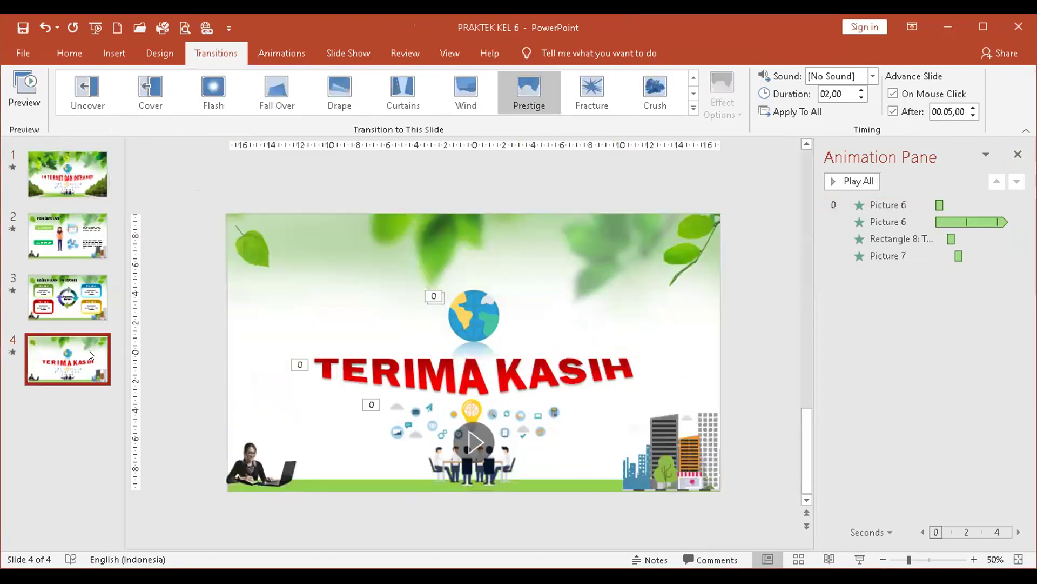
pyautogui.click(92, 181)
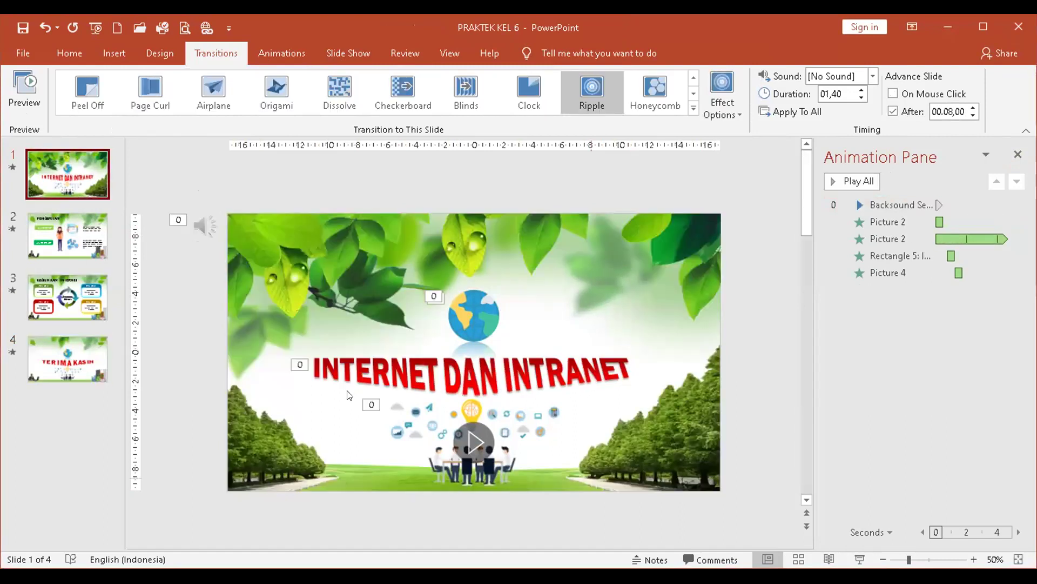
pyautogui.click(88, 248)
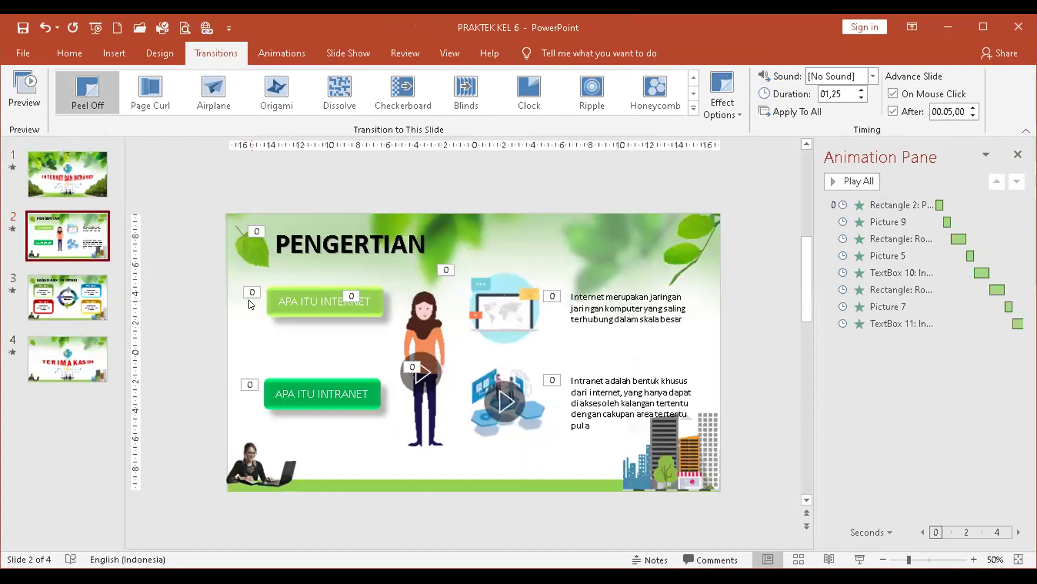
pyautogui.hotkey('shift', 'Down')
pyautogui.hotkey('shift', 'Down')
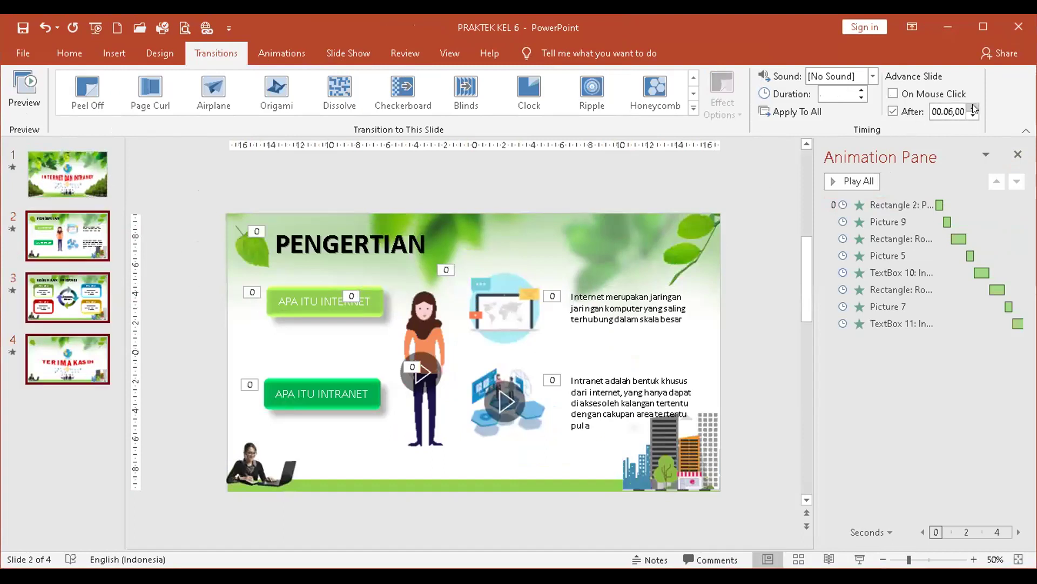
pyautogui.click(67, 174)
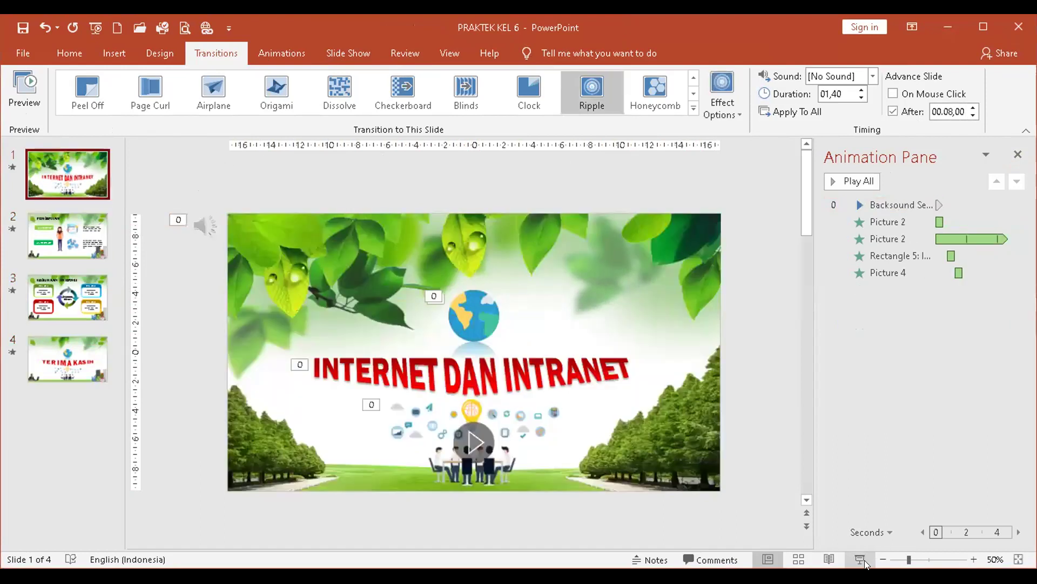
# Play the whole deck full screen past the last slide, then end the show
pyautogui.click(851, 561)
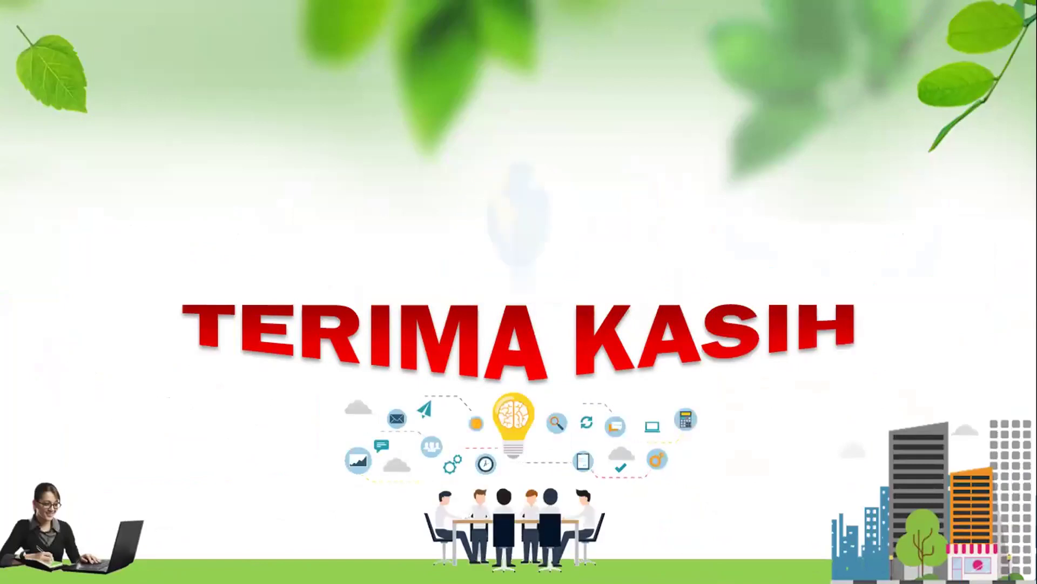
pyautogui.press('Right')
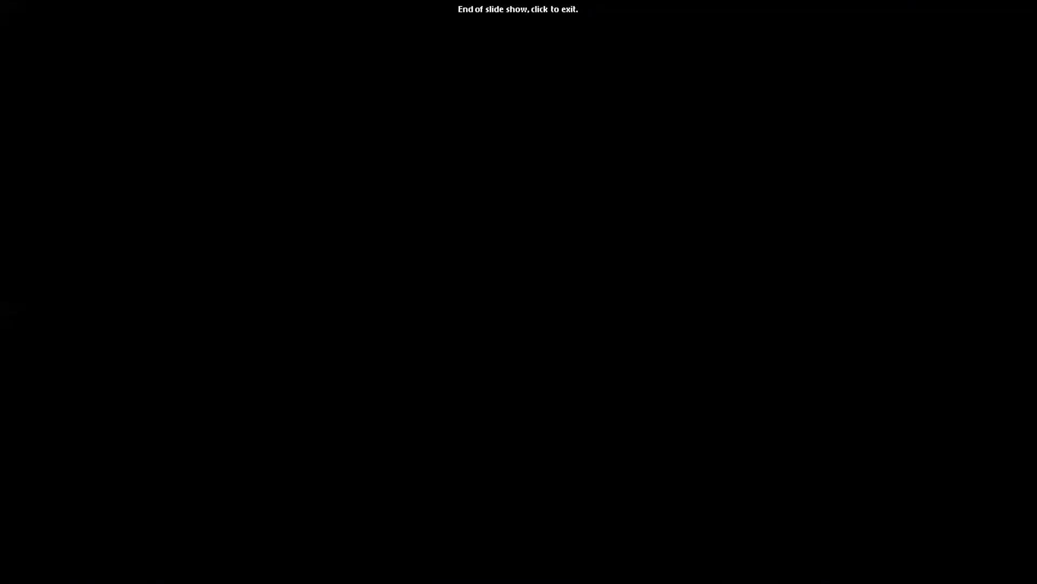
pyautogui.rightClick(772, 422)
pyautogui.click(425, 390)
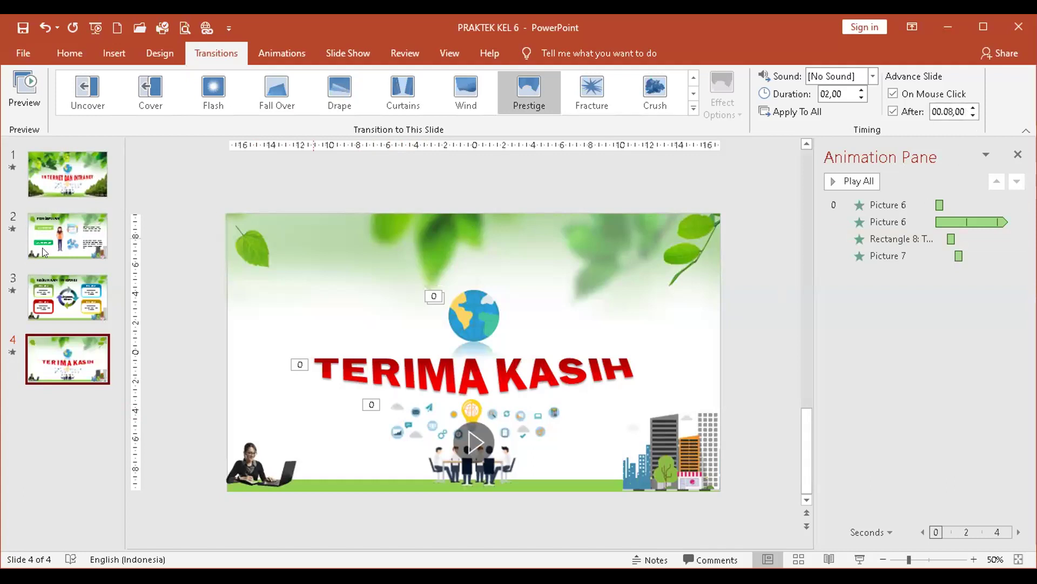
# Start exporting the presentation as a video via File > Export > Create a Video
pyautogui.click(65, 158)
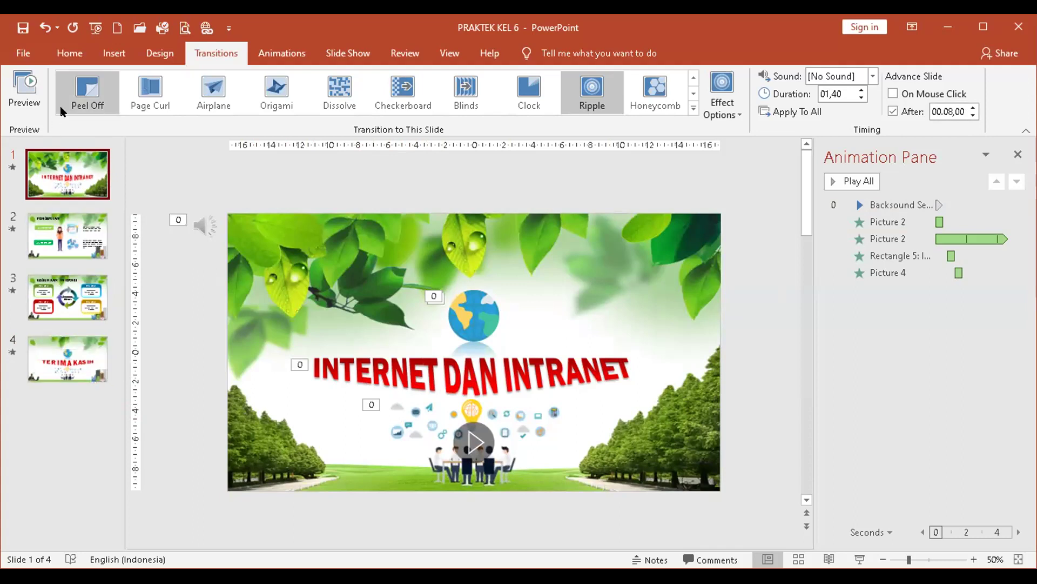
pyautogui.click(28, 52)
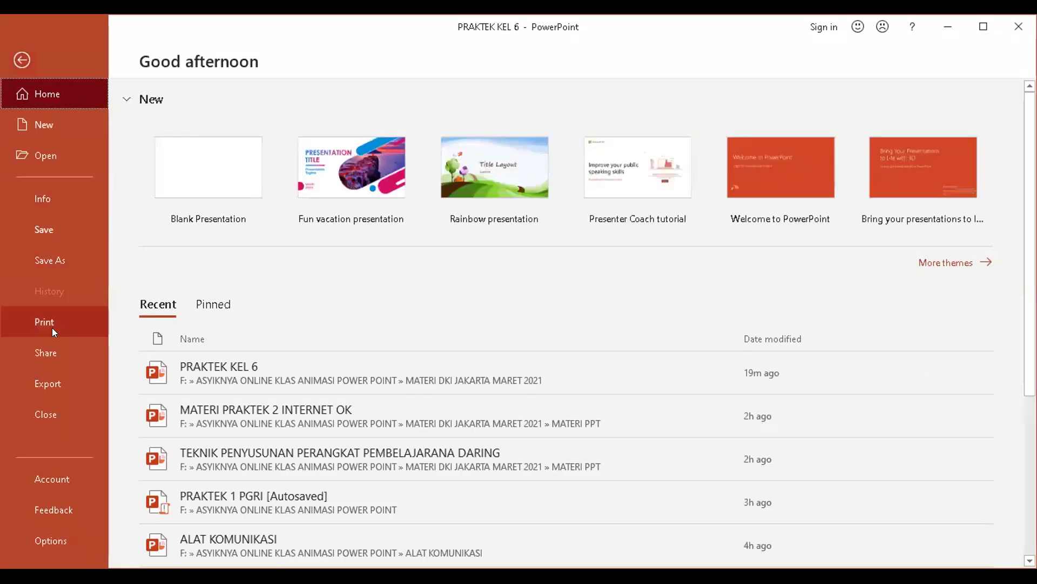
pyautogui.click(64, 385)
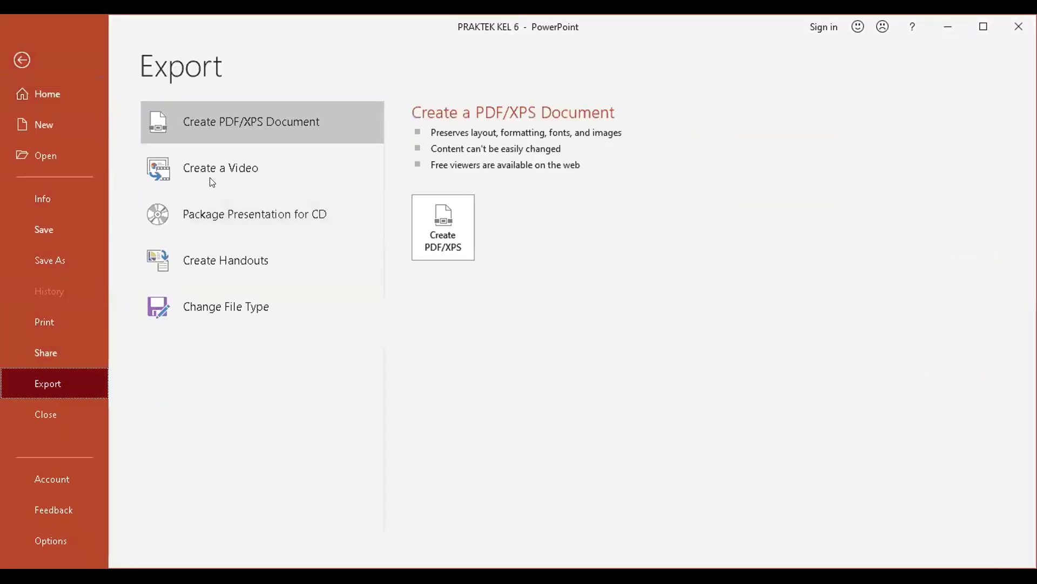
pyautogui.click(189, 168)
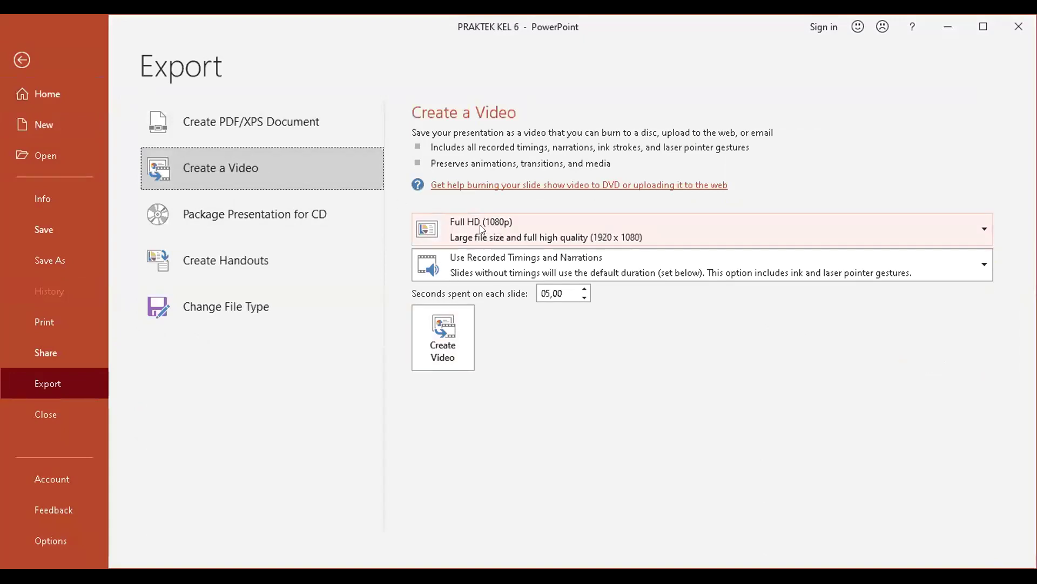
pyautogui.click(443, 330)
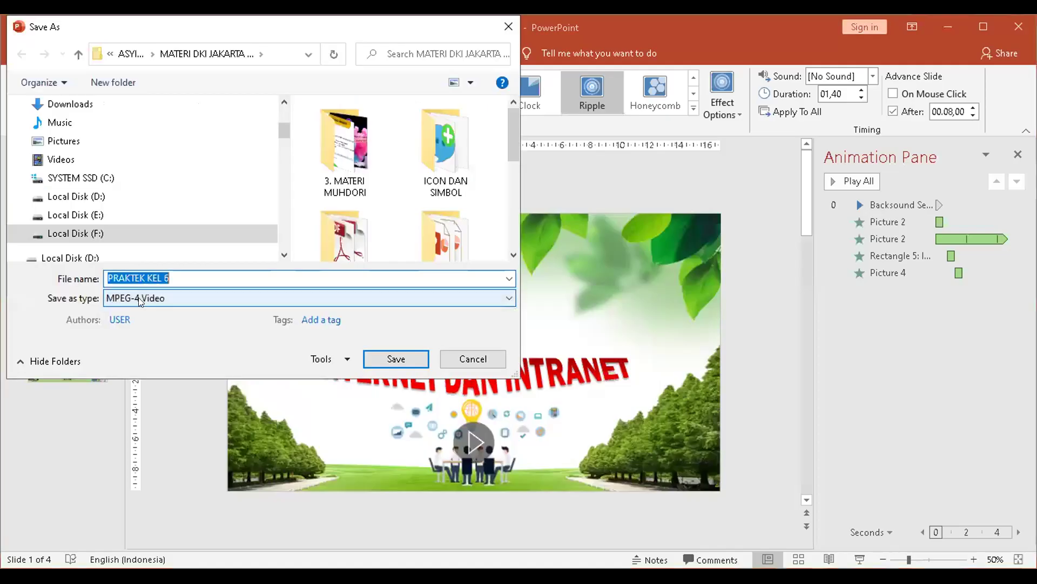
# Choose MPEG-4 Video as the file type and browse Local Disk (F:) for the save folder
pyautogui.click(183, 301)
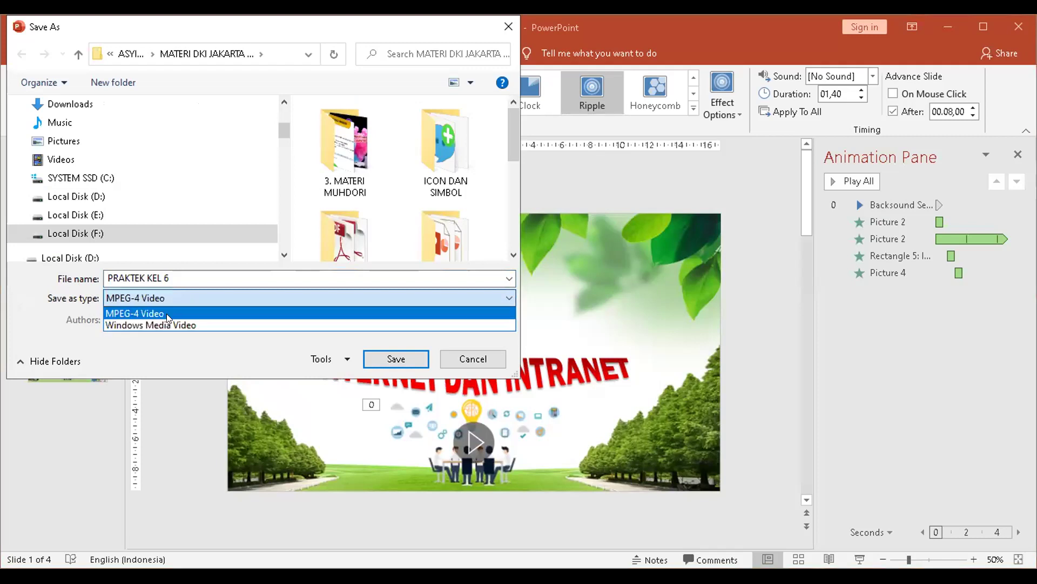
pyautogui.click(166, 314)
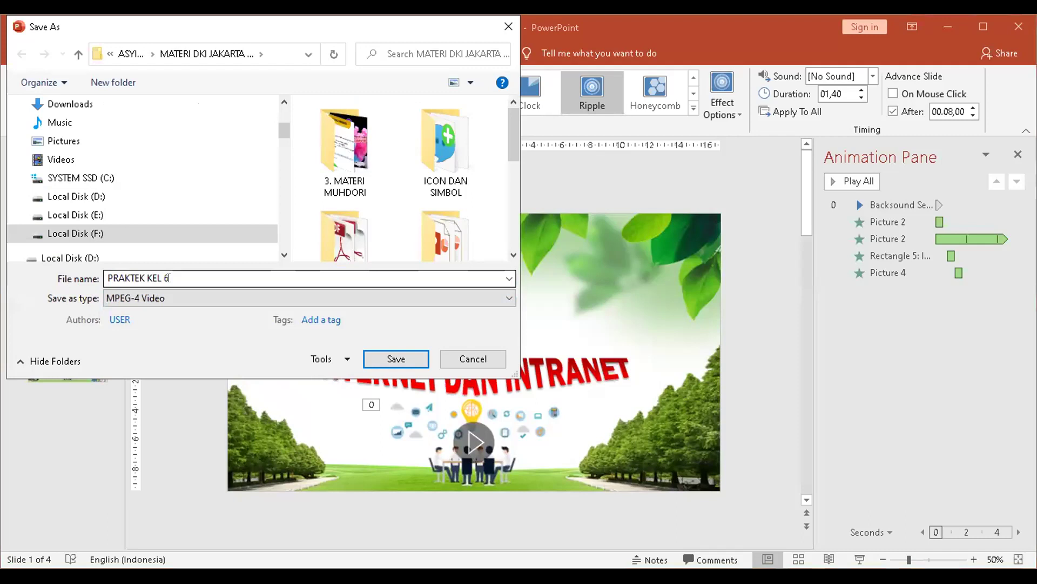
pyautogui.click(22, 233)
pyautogui.scroll(-3, 31, 162)
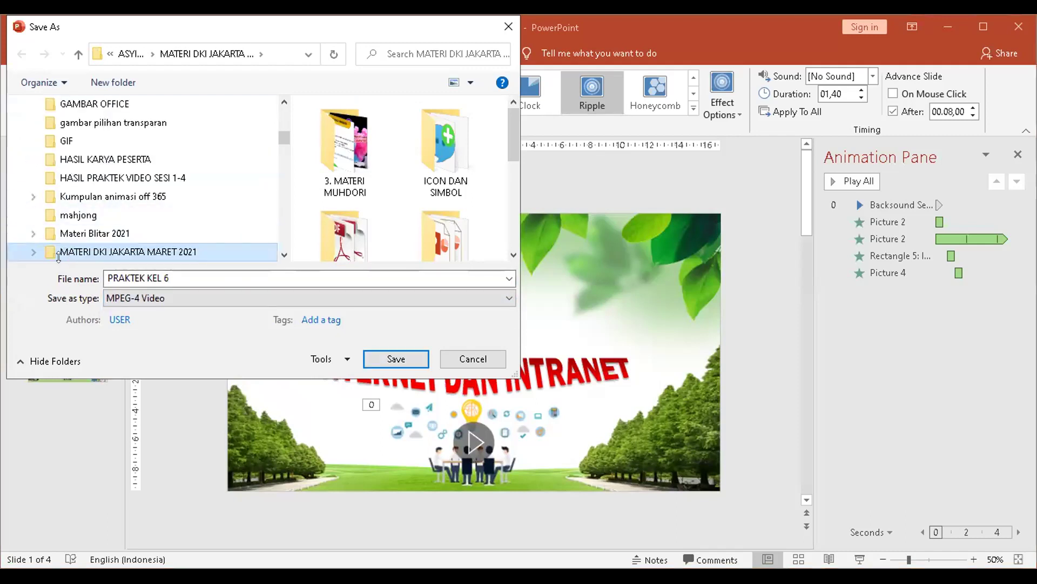
# Save the presentation as the MPEG-4 video 'PRAKTEK KEL 6'
pyautogui.click(389, 358)
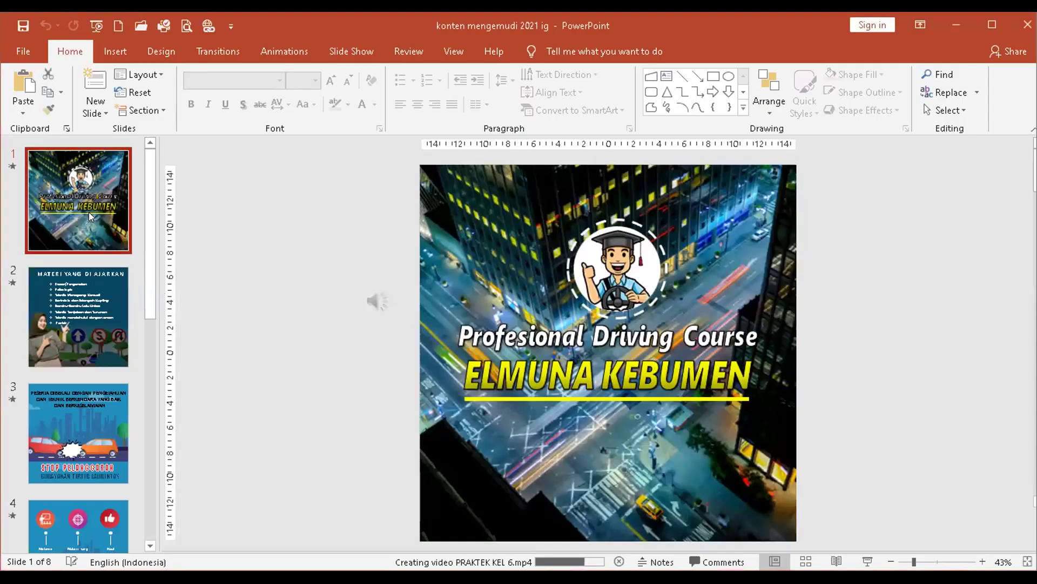
pyautogui.click(81, 303)
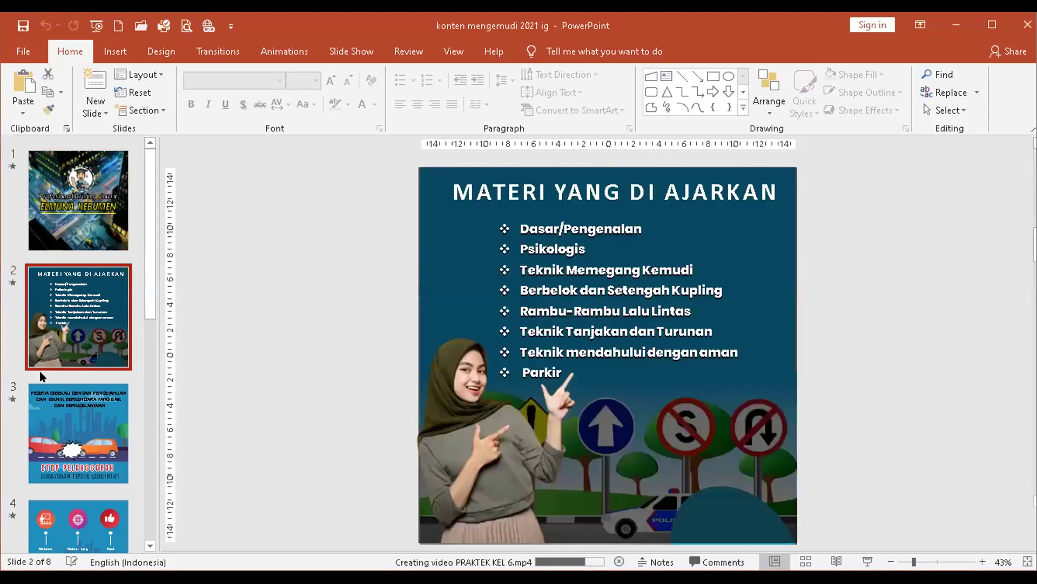
pyautogui.scroll(-3, 50, 389)
pyautogui.click(115, 242)
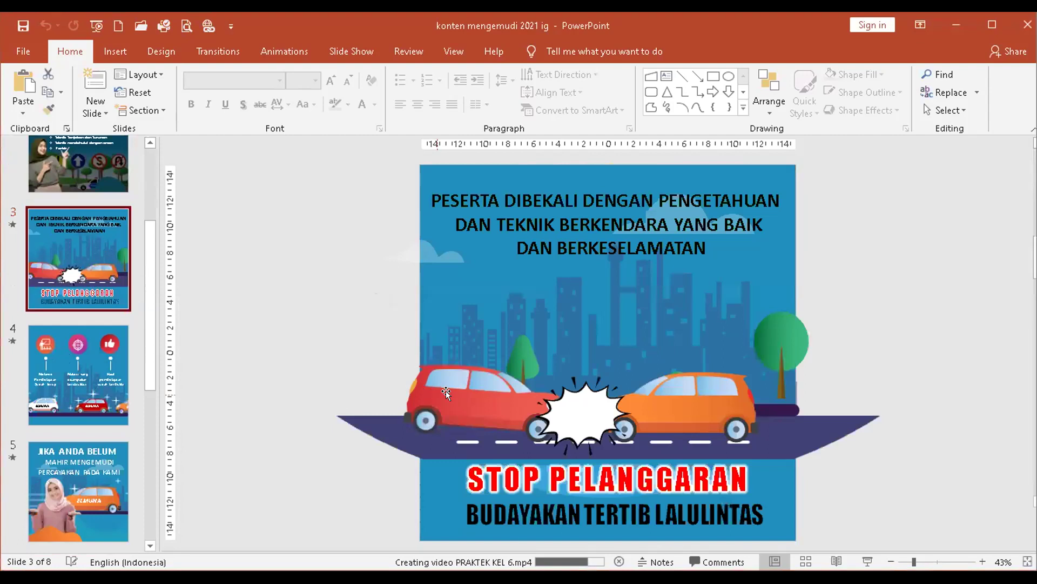
pyautogui.moveTo(589, 403); pyautogui.dragTo(579, 336)
pyautogui.click(46, 25)
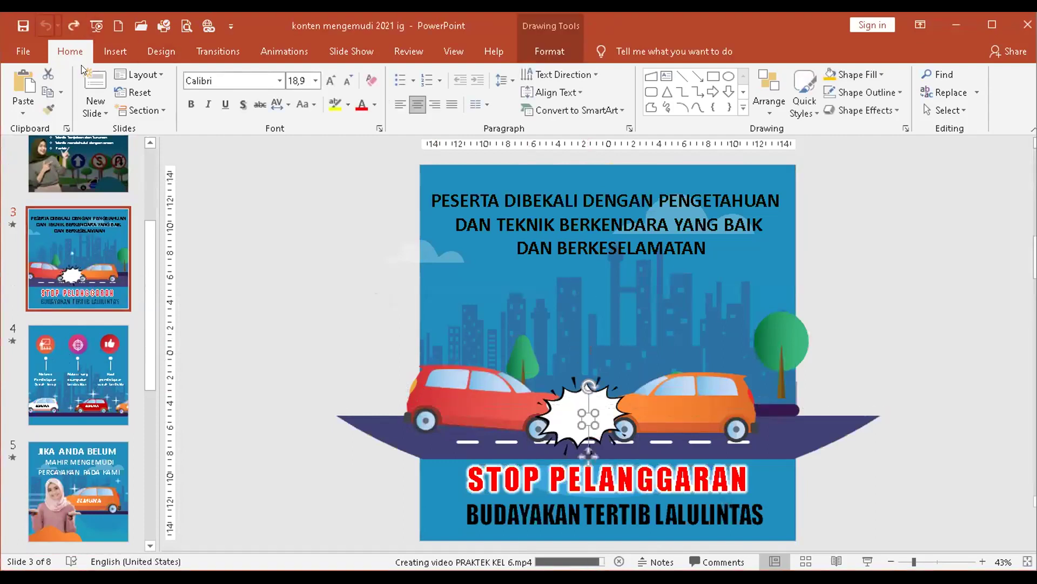
pyautogui.moveTo(458, 410); pyautogui.dragTo(466, 294)
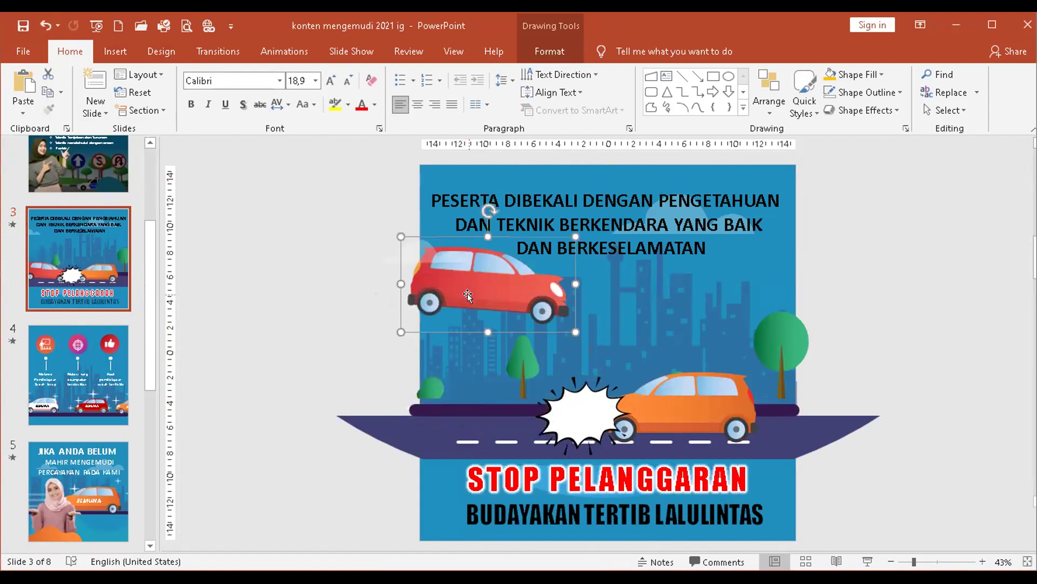
pyautogui.click(545, 281)
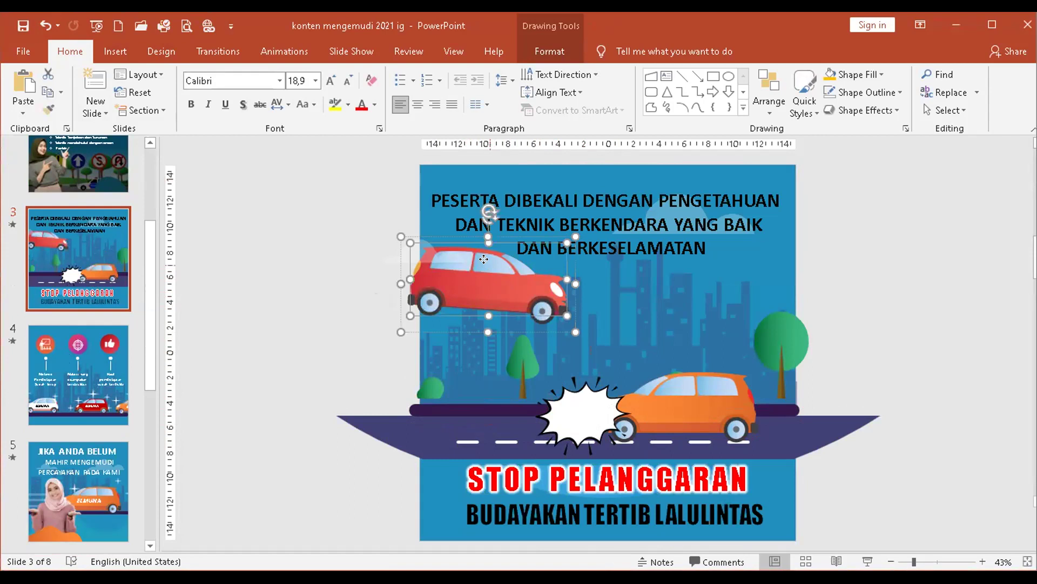
pyautogui.moveTo(484, 262); pyautogui.dragTo(476, 293)
pyautogui.click(42, 27)
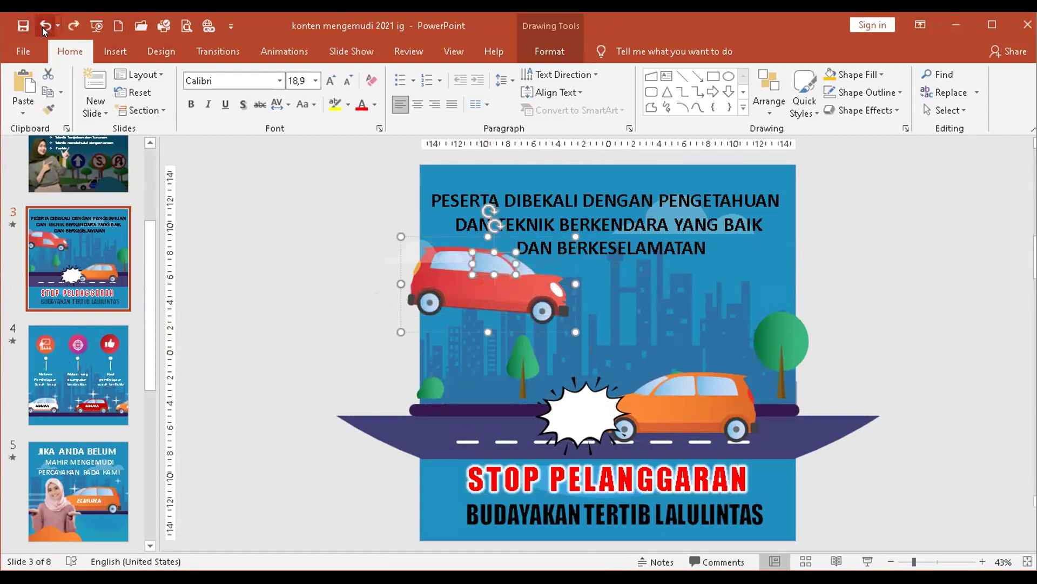
pyautogui.click(42, 27)
pyautogui.click(88, 353)
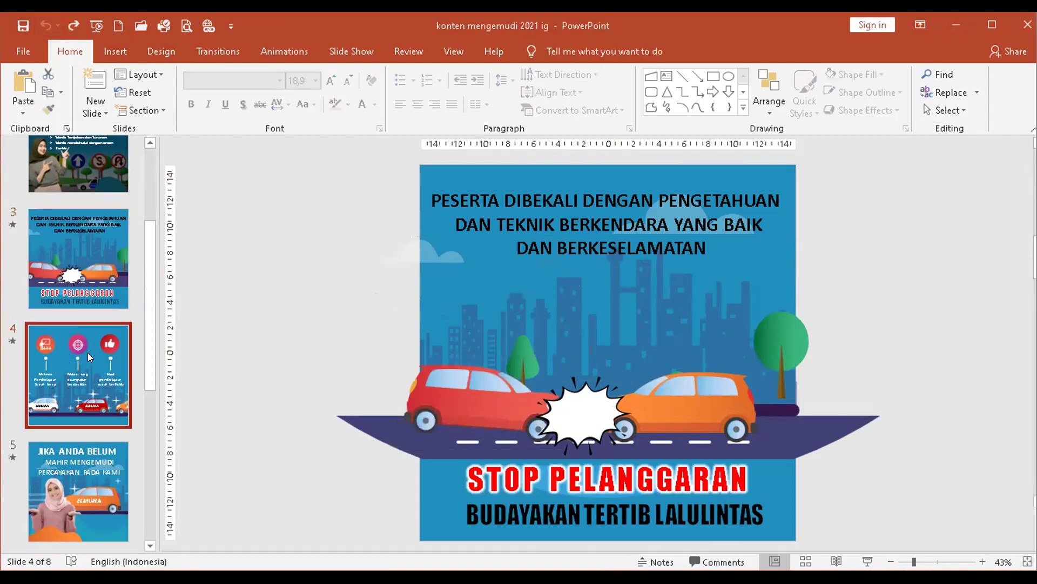
pyautogui.press('Down')
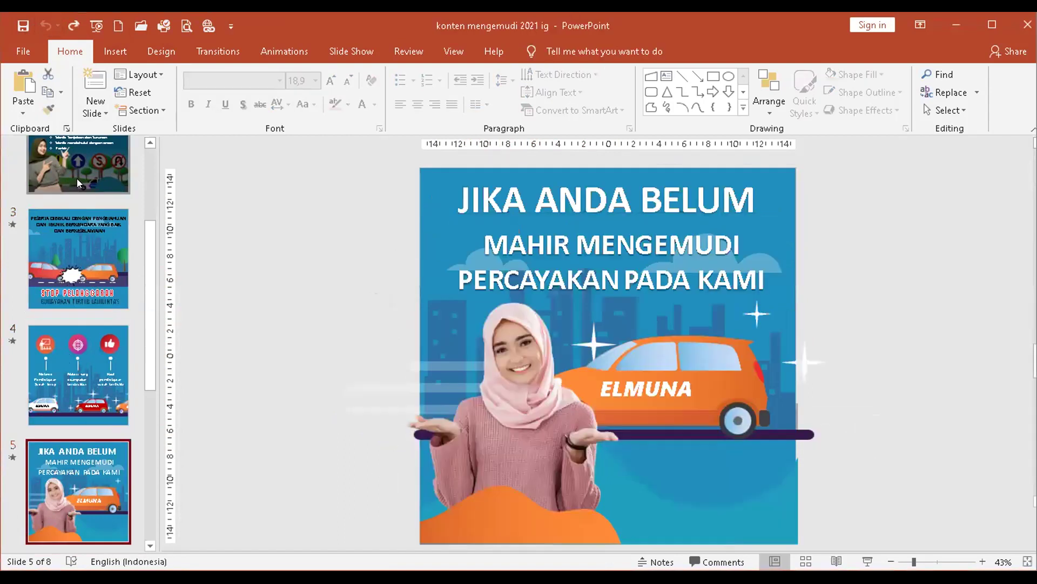
pyautogui.click(77, 178)
pyautogui.click(77, 179)
pyautogui.moveTo(776, 528)
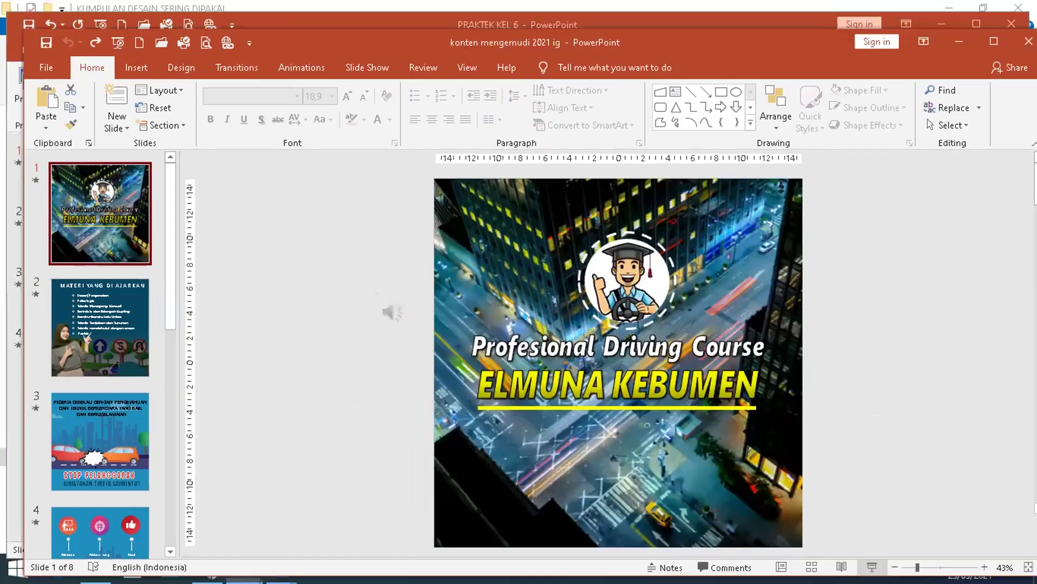
# Run the driving-course slide show from slide 1 to the 'SIAP MENCETAK' slide and bring up its options
pyautogui.press('F5')
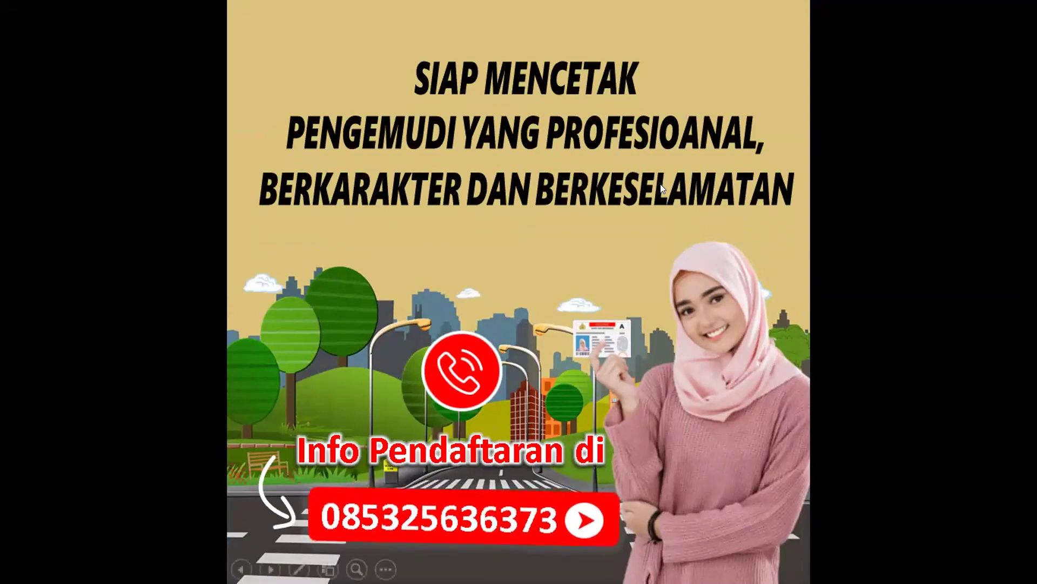
pyautogui.rightClick(709, 384)
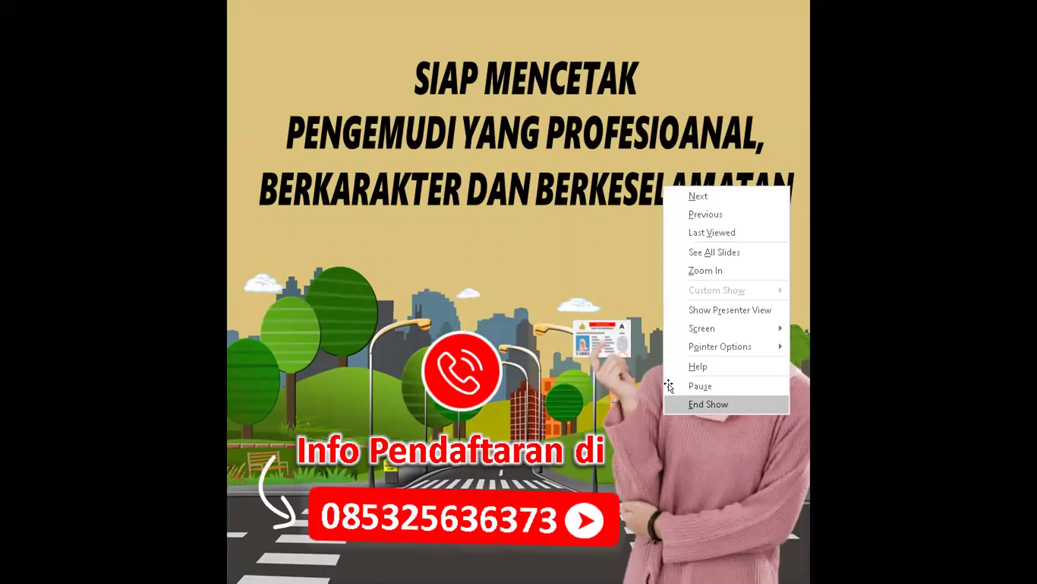
# End the driving-course slide show
pyautogui.press('Return')
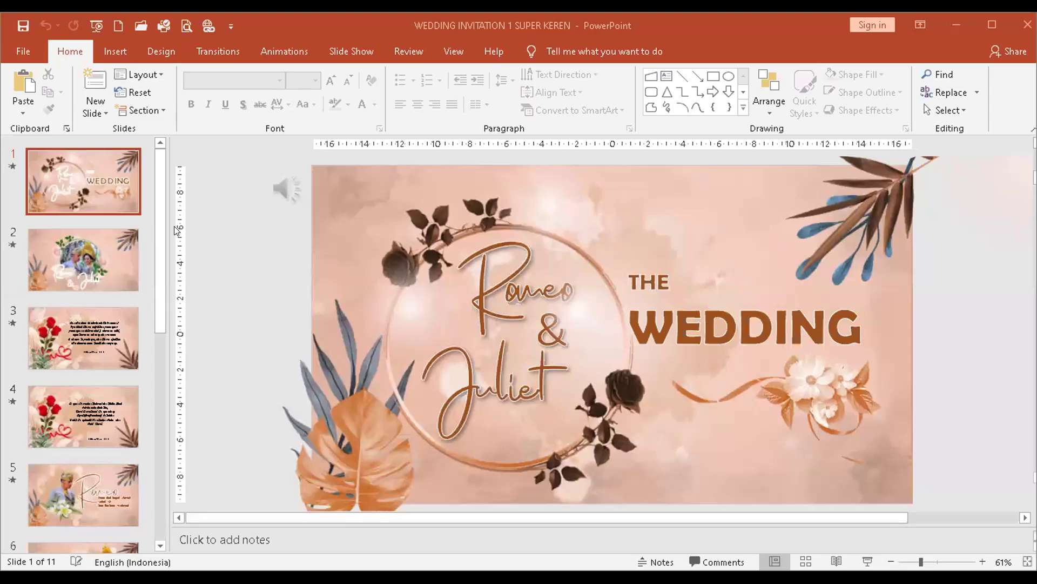
# Inspect the wedding title slide's 'THE WEDDING' text and flower-and-ribbon picture, then deselect
pyautogui.click(116, 162)
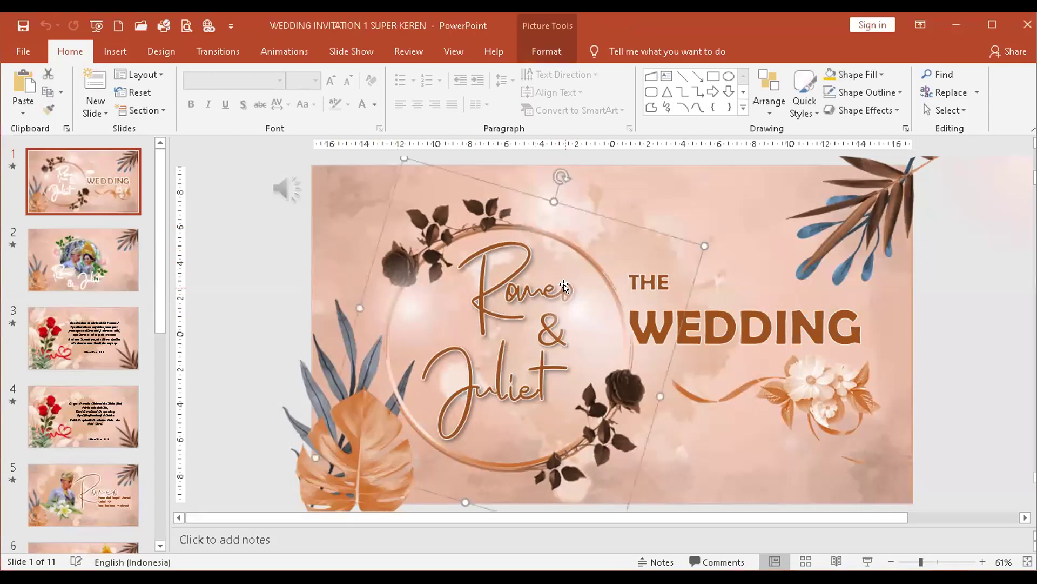
pyautogui.click(744, 310)
pyautogui.click(780, 382)
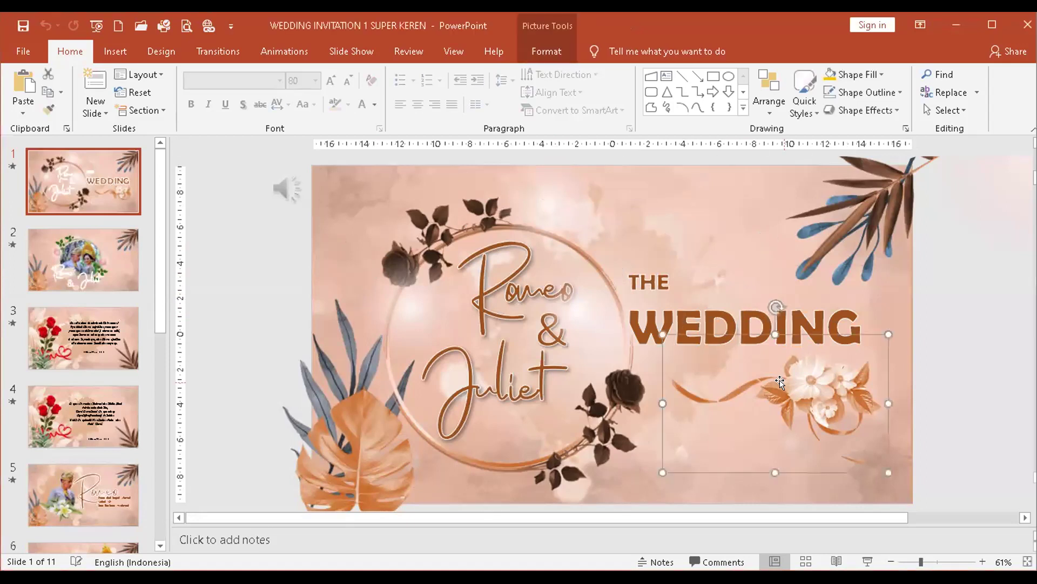
pyautogui.click(861, 216)
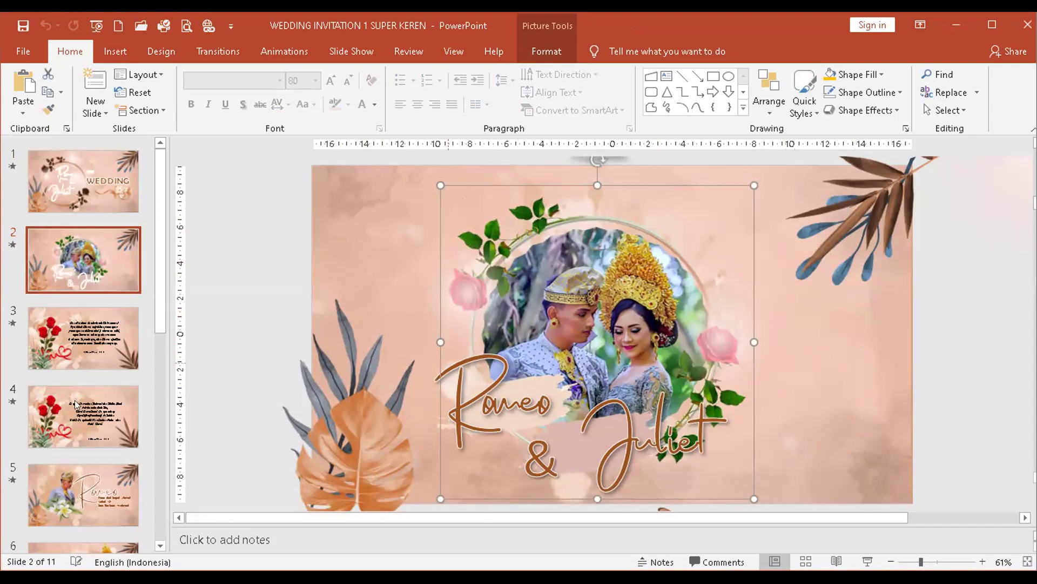
# Preview slide 11, return to slide 1, and start the wedding deck slide show
pyautogui.scroll(-5, 75, 441)
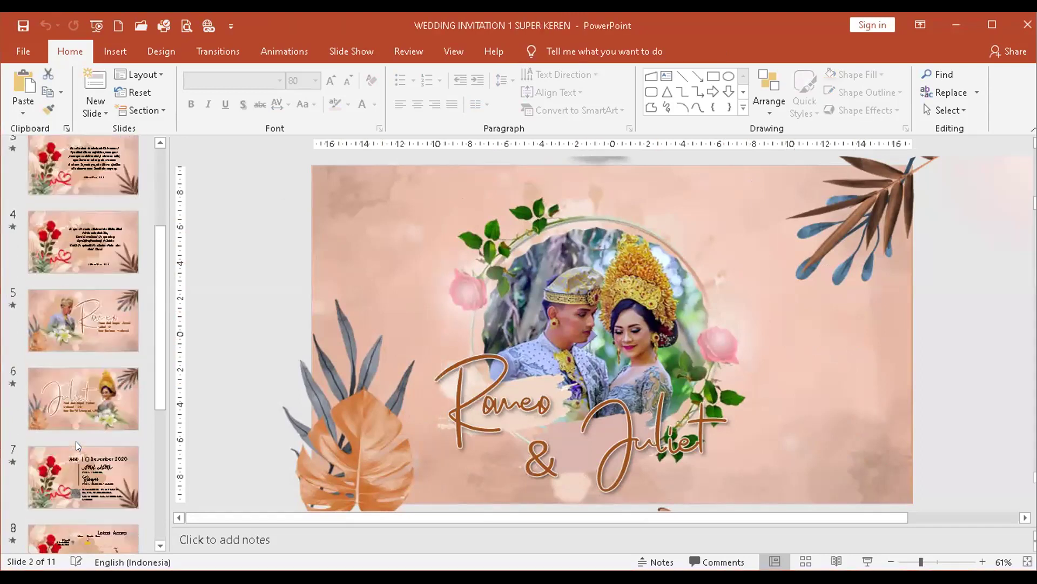
pyautogui.scroll(-5, 75, 441)
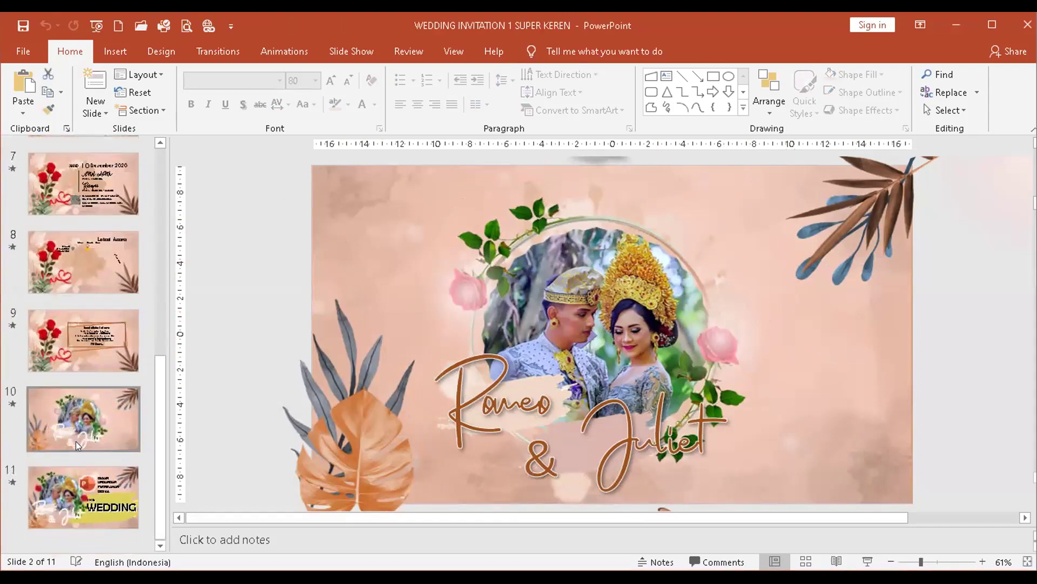
pyautogui.click(82, 491)
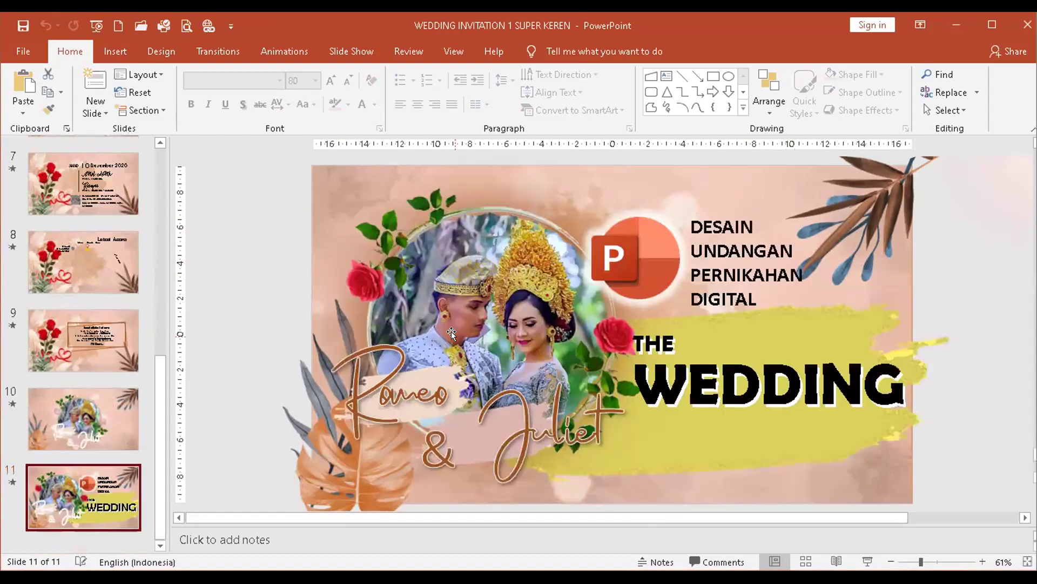
pyautogui.scroll(10, 91, 384)
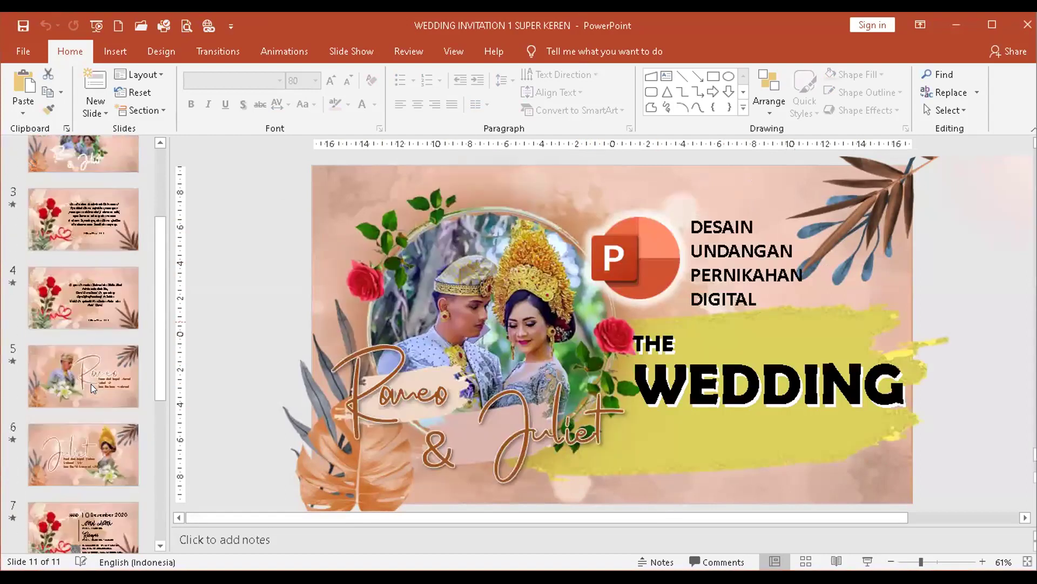
pyautogui.click(86, 191)
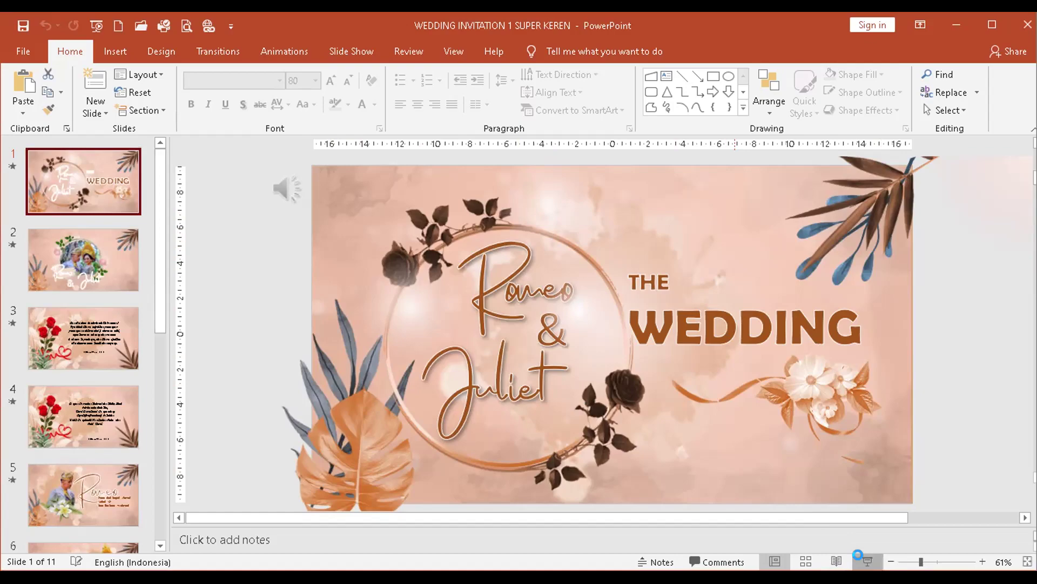
pyautogui.press('F5')
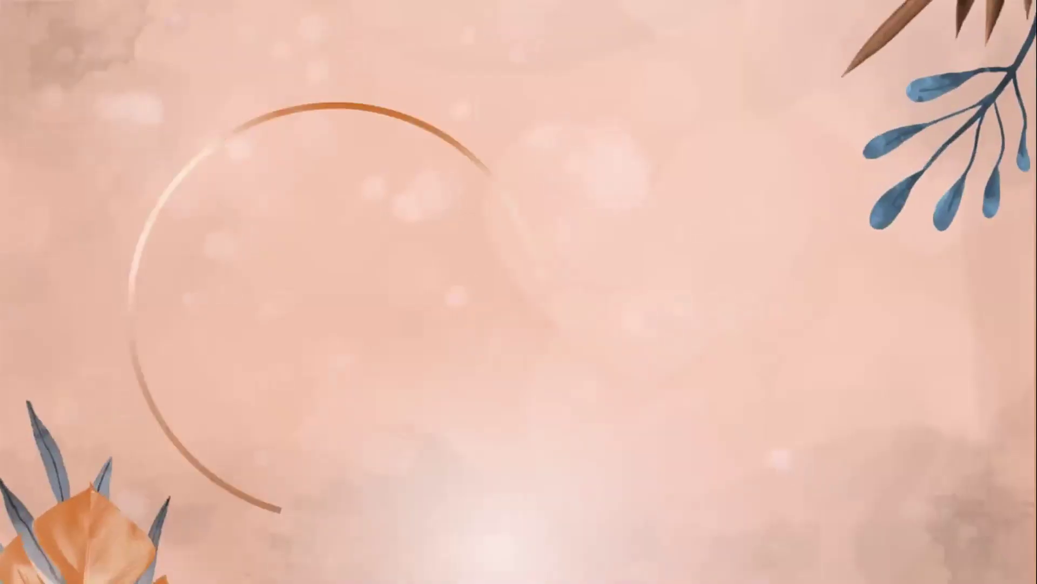
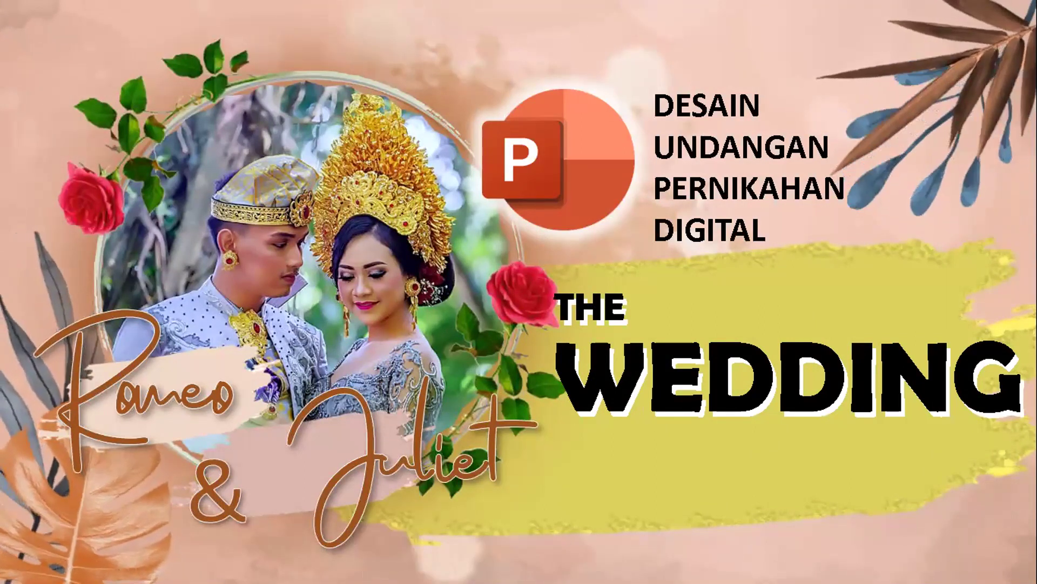
# End the Elmuna Resto slide show and return to Normal view for editing
pyautogui.click(693, 143)
pyautogui.rightClick(694, 143)
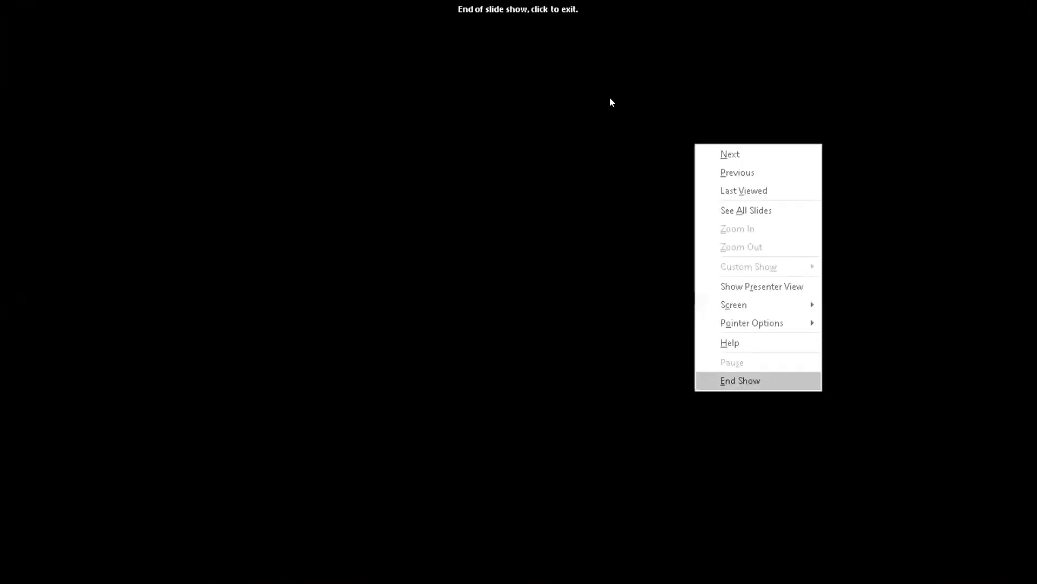
pyautogui.press('Return')
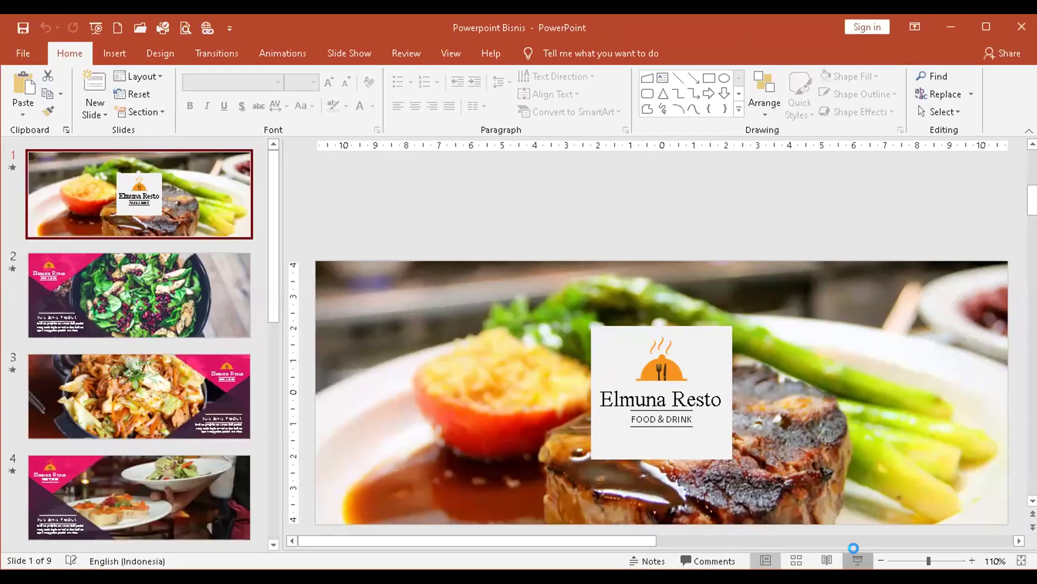
# Play the Elmuna Resto slide show from slide one through the closing open-hours slide
pyautogui.press('F5')
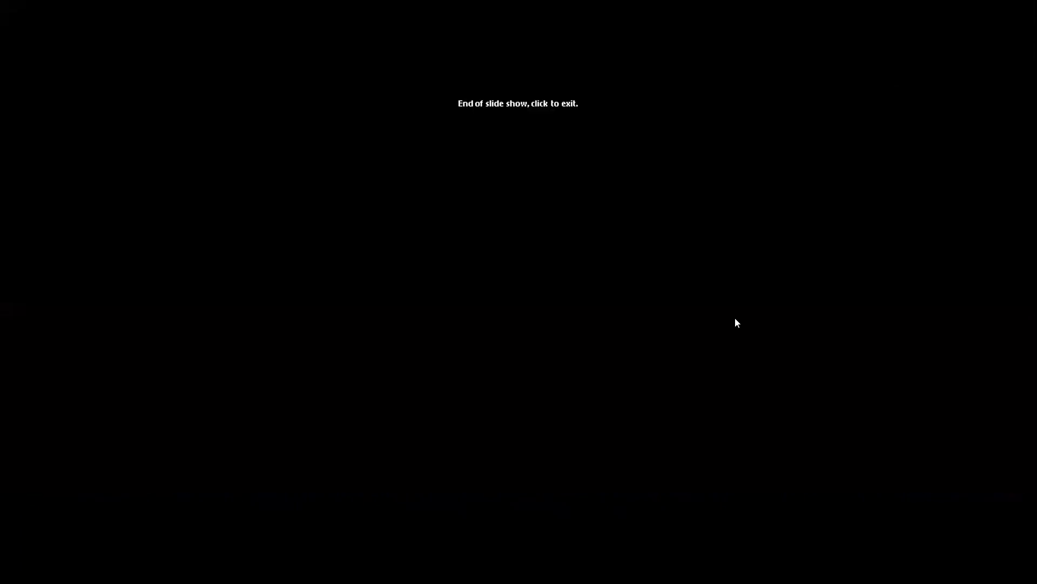
pyautogui.rightClick(737, 318)
# Choose End Show to close the slide show
pyautogui.click(783, 310)
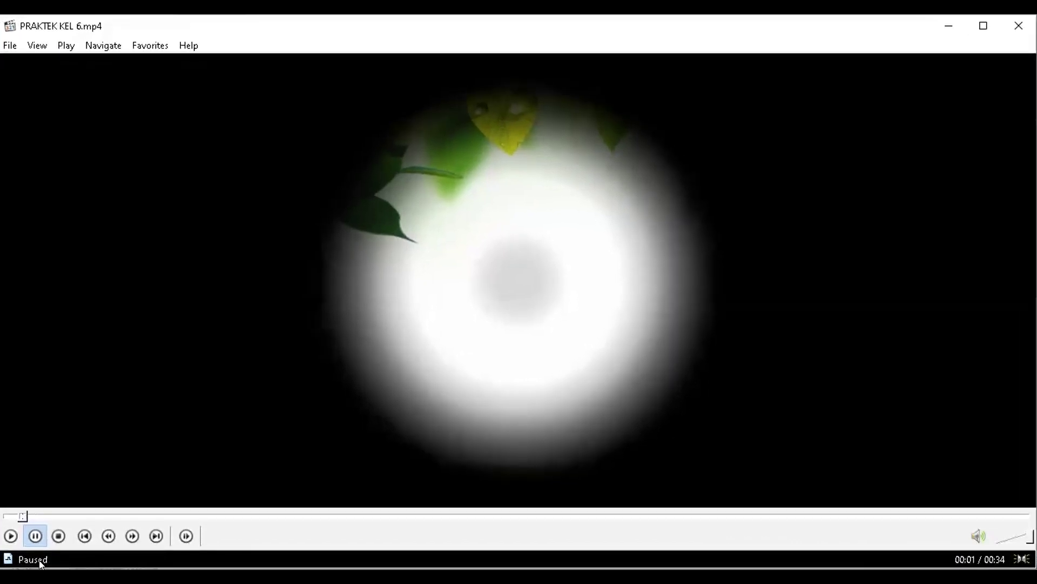
# Play PRAKTEK KEL 6.mp4 to its TERIMA KASIH closing frame at 00:34
pyautogui.click(9, 536)
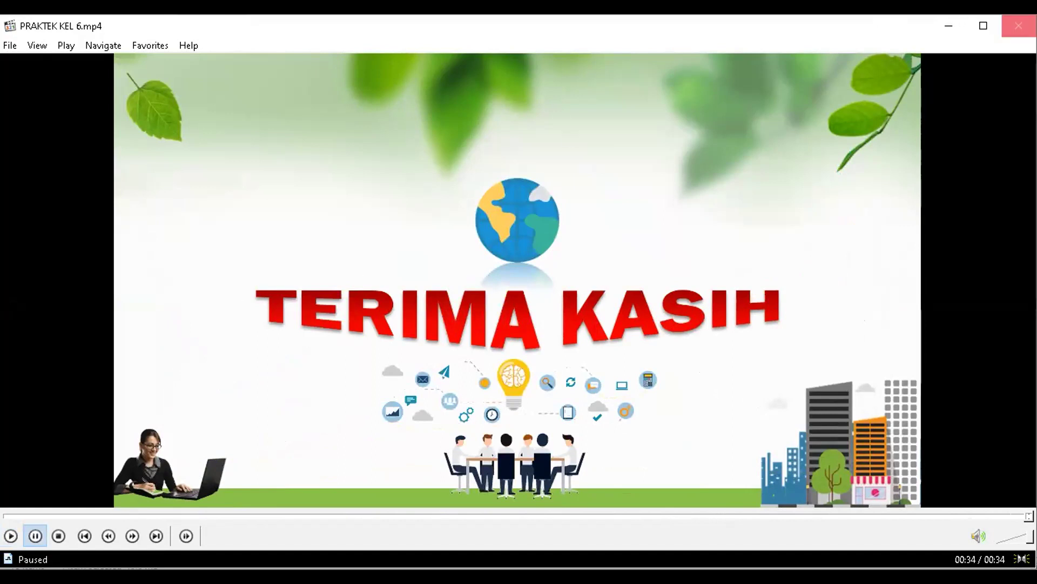
# Close Media Player Classic
pyautogui.click(1019, 25)
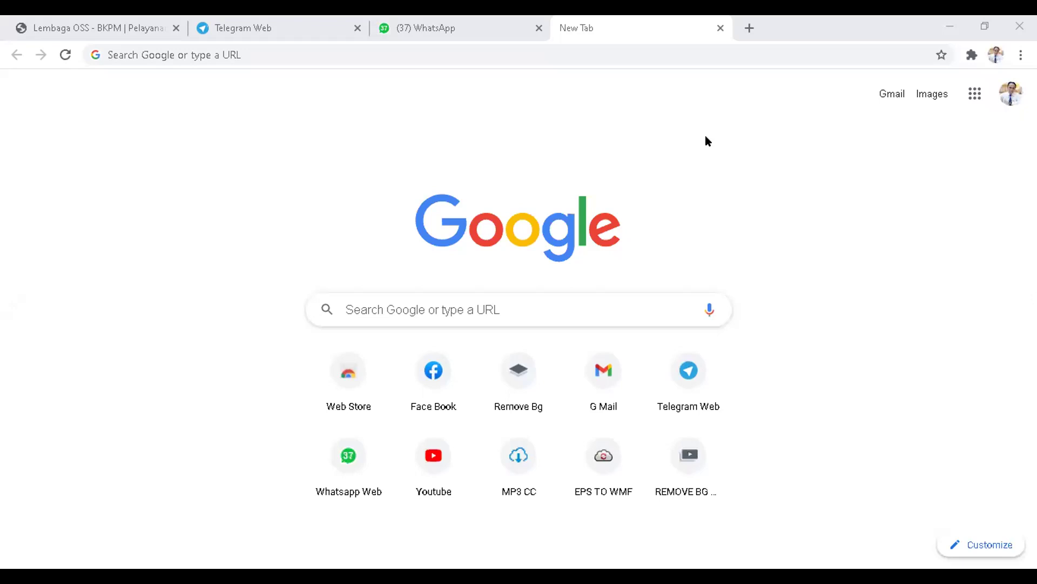
# Open YouTube from the new tab shortcut and enter 'MUSI' as the search query
pyautogui.click(430, 464)
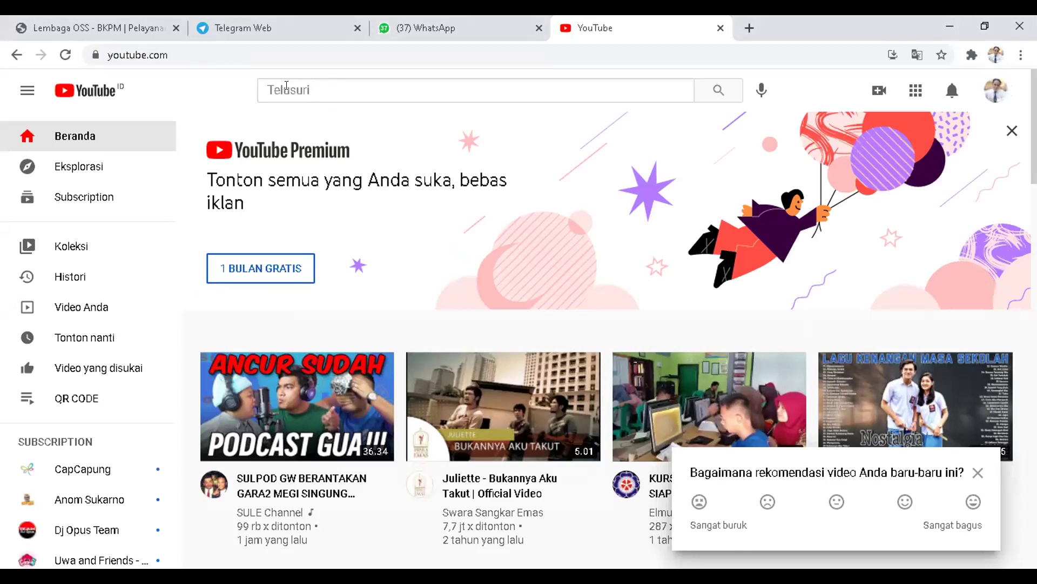
pyautogui.click(287, 85)
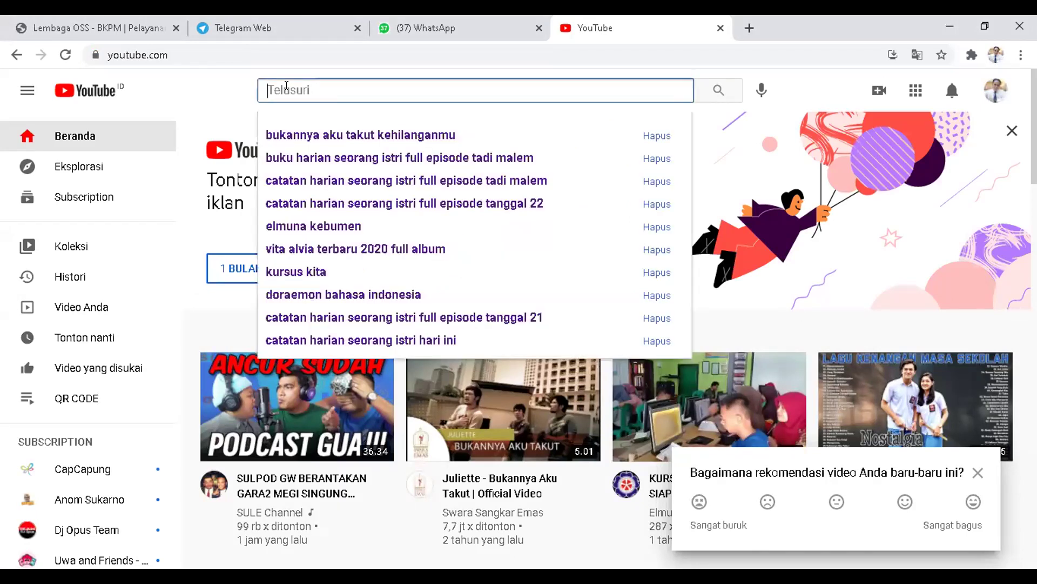
pyautogui.write('BCA')
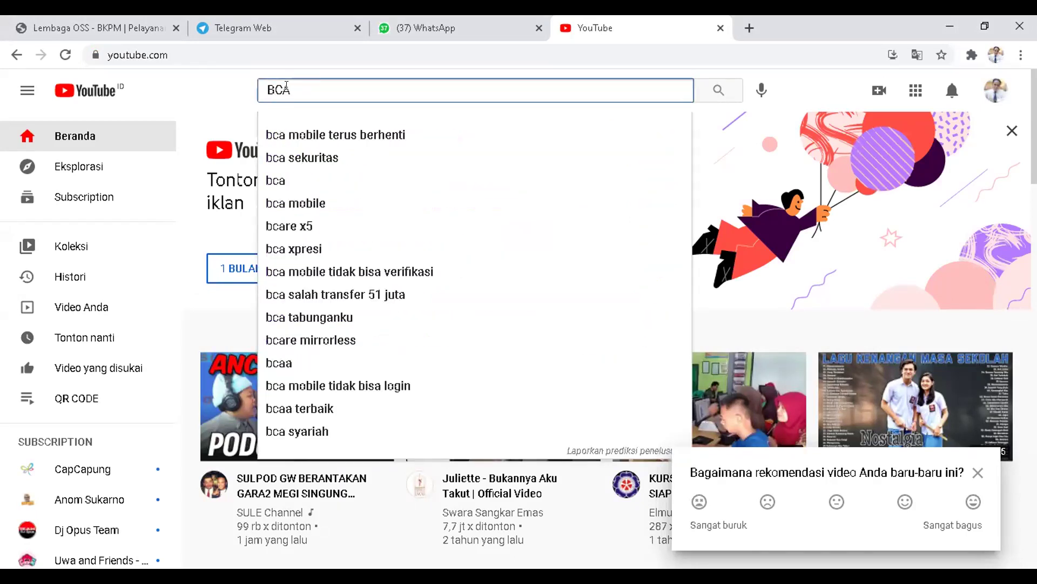
pyautogui.press('BackSpace')
pyautogui.press('BackSpace')
pyautogui.write('AC')
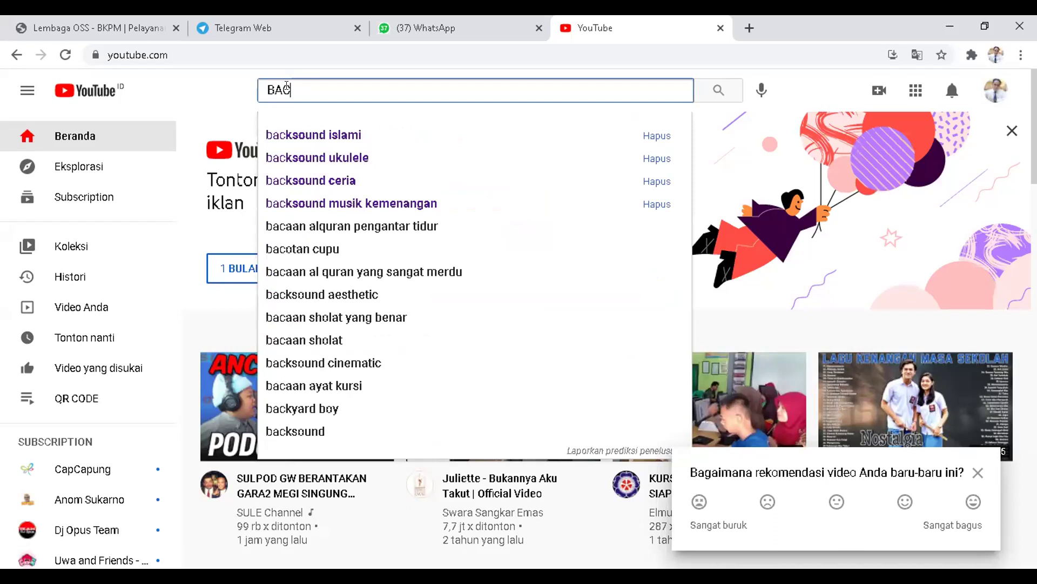
pyautogui.press('BackSpace')
pyautogui.press('BackSpace')
pyautogui.press('BackSpace')
pyautogui.write('MUSI')
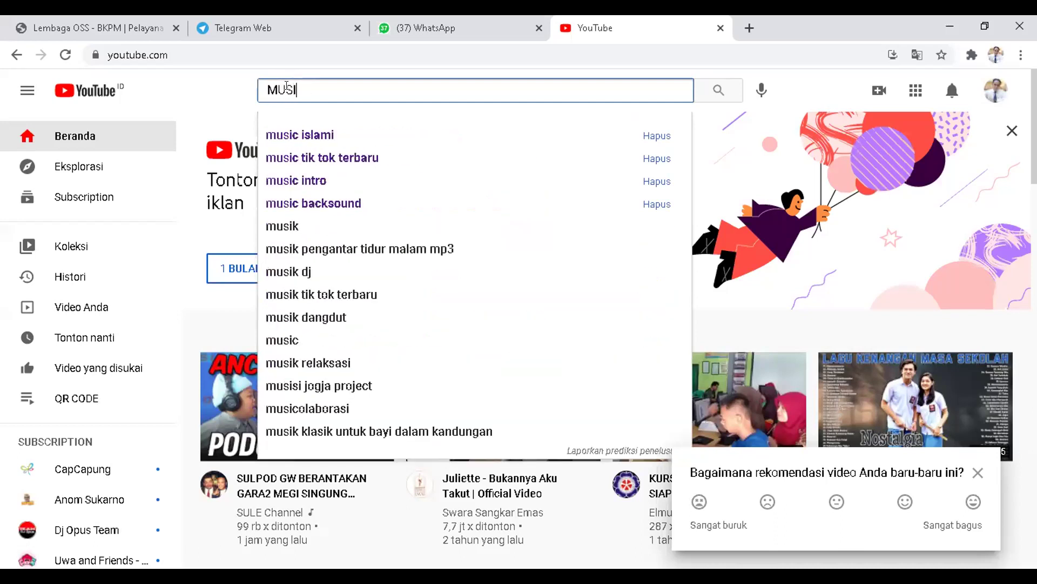
pyautogui.click(334, 204)
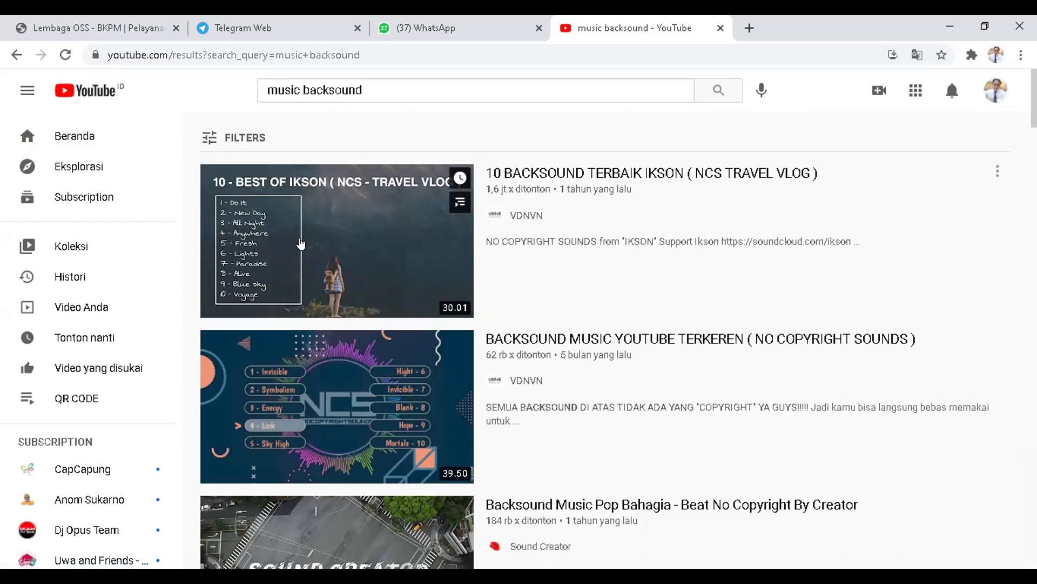
pyautogui.scroll(-5, 350, 389)
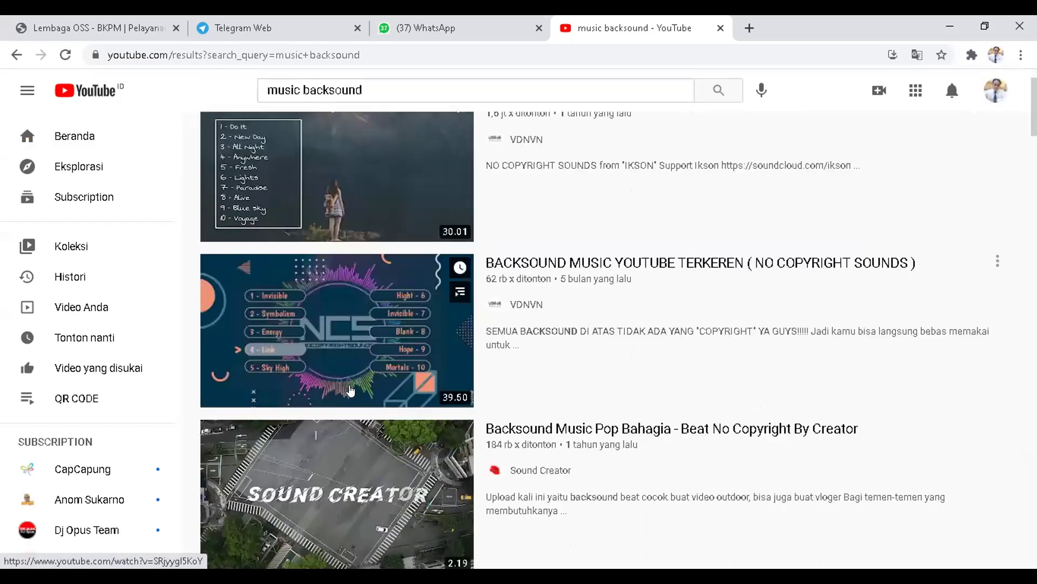
pyautogui.scroll(-5, 350, 389)
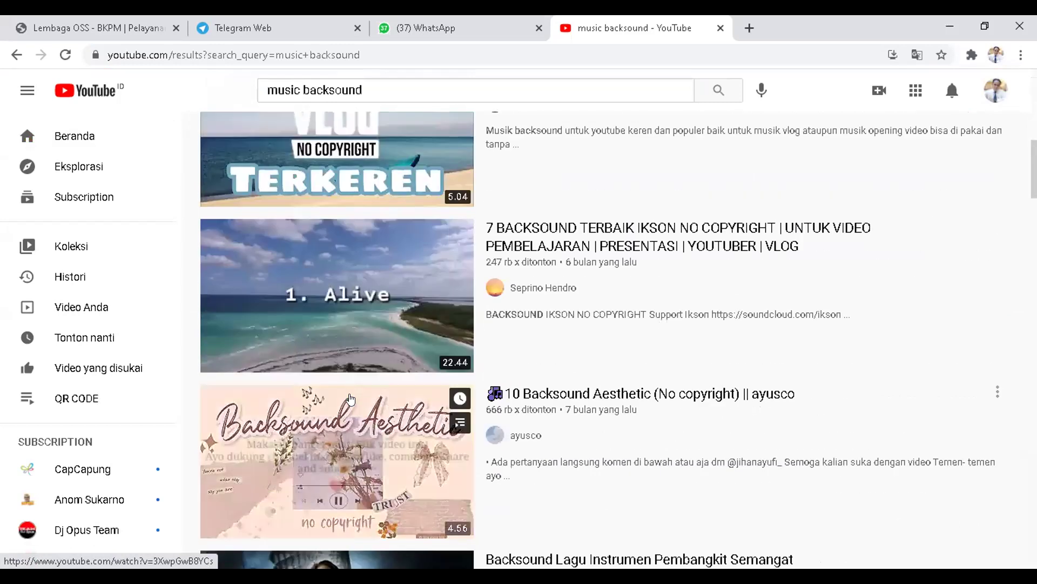
pyautogui.scroll(-1, 352, 403)
pyautogui.scroll(-4, 352, 402)
pyautogui.scroll(9, 354, 397)
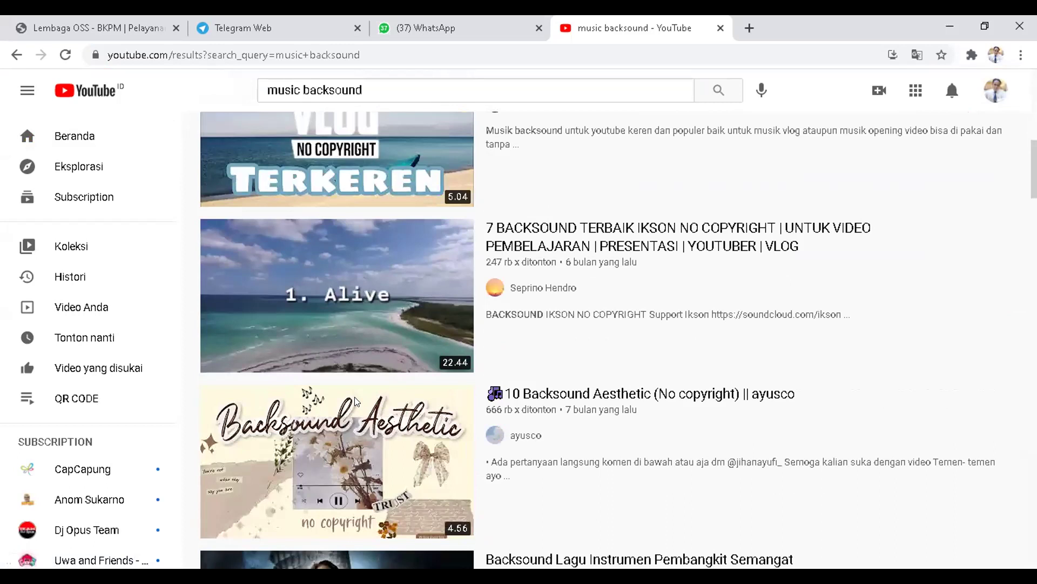
pyautogui.scroll(4, 354, 400)
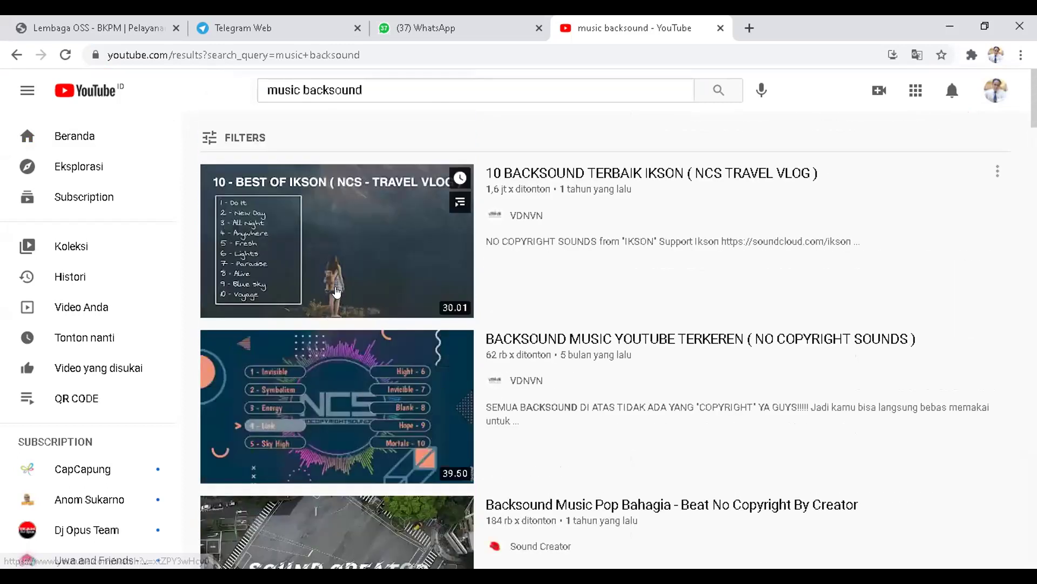
pyautogui.click(207, 139)
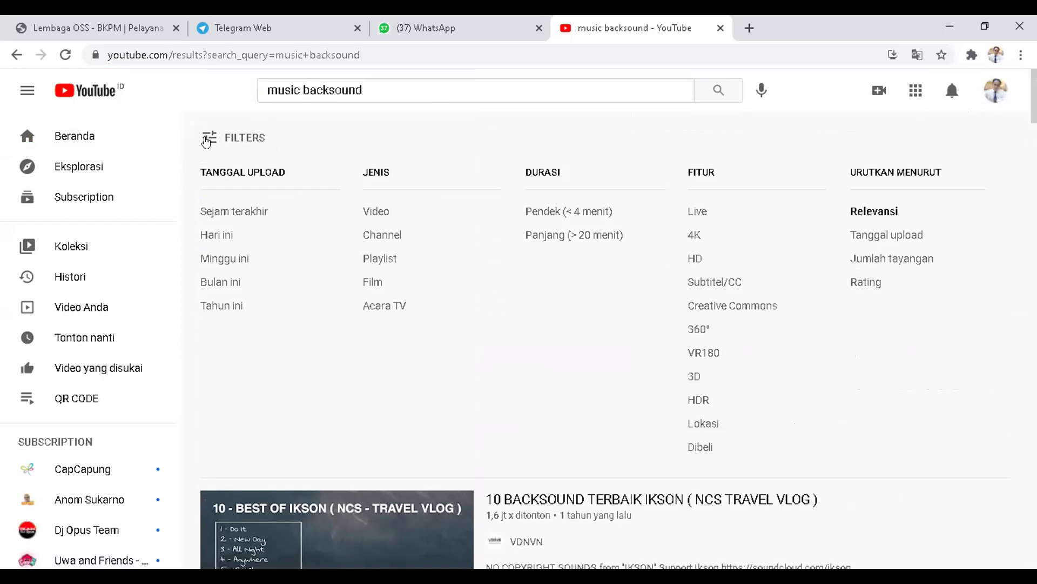
pyautogui.click(704, 306)
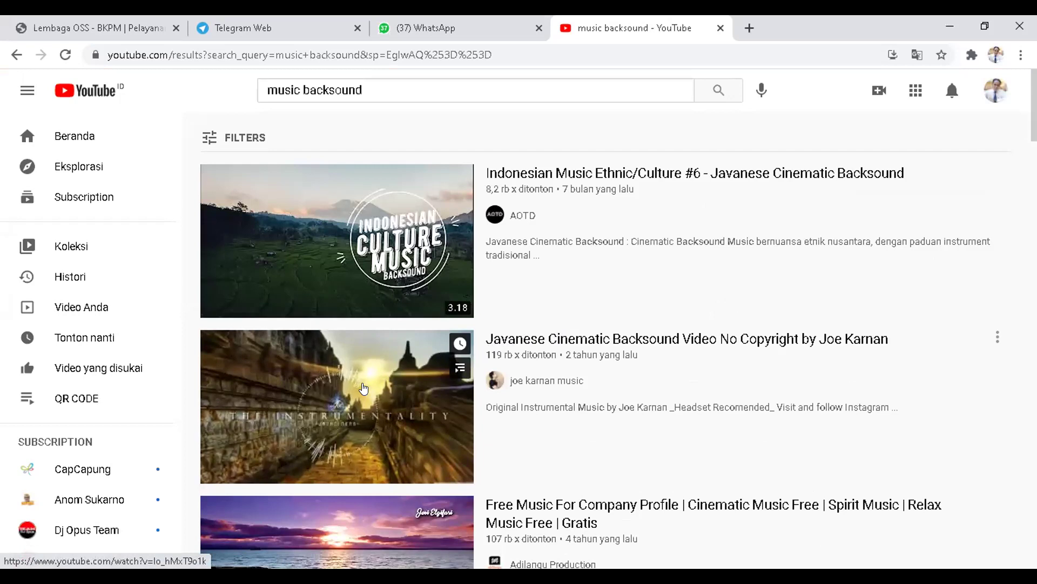
pyautogui.scroll(-3, 375, 391)
pyautogui.scroll(-10, 376, 391)
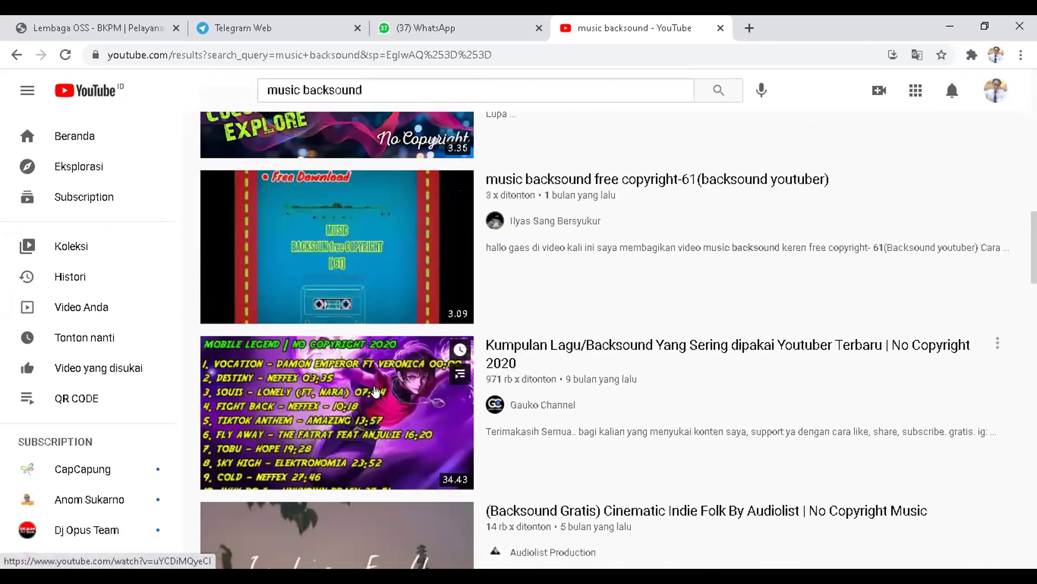
pyautogui.scroll(-1, 376, 391)
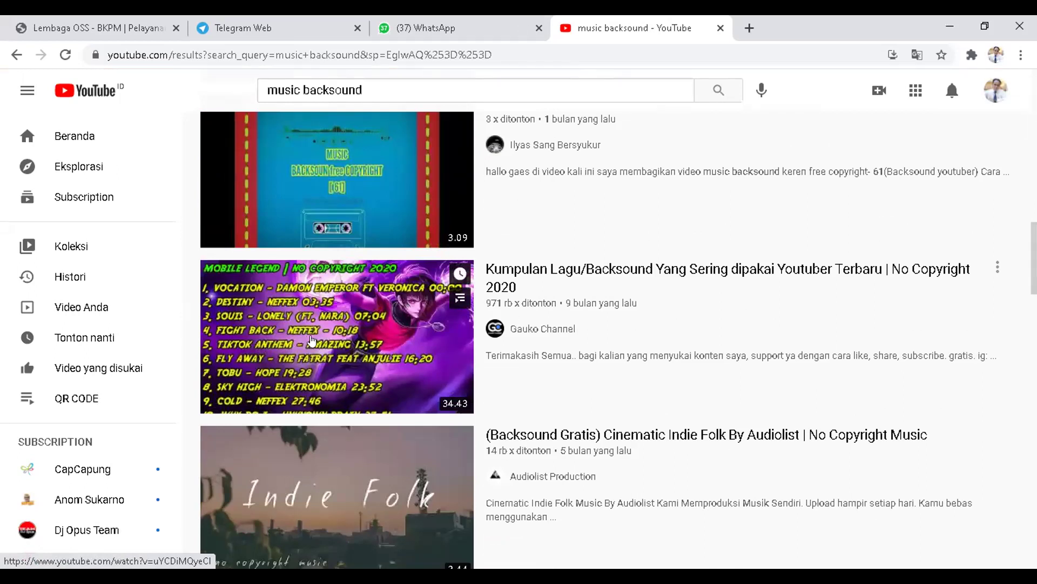
pyautogui.scroll(-12, 312, 339)
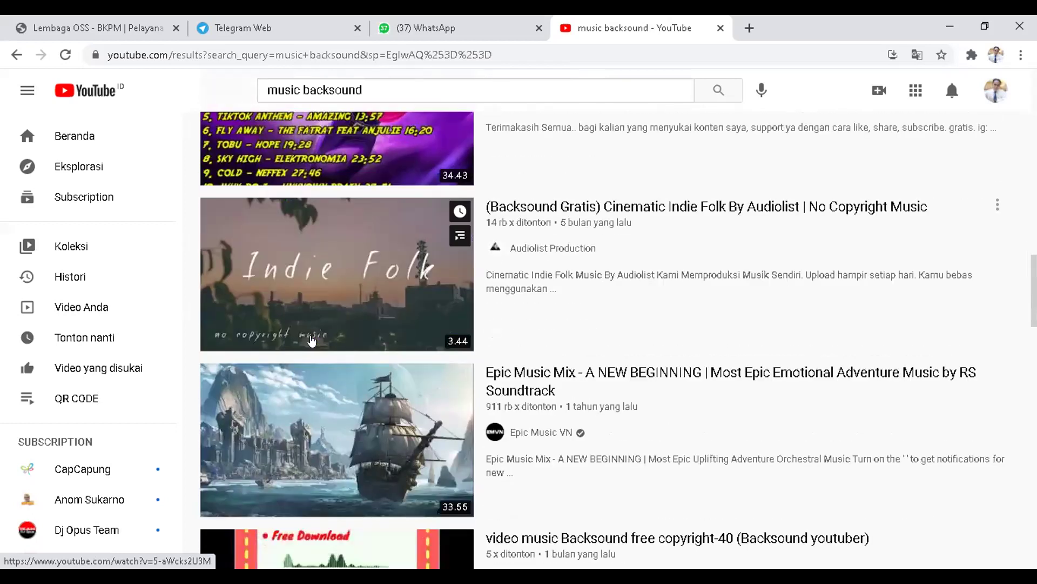
pyautogui.scroll(-4, 312, 339)
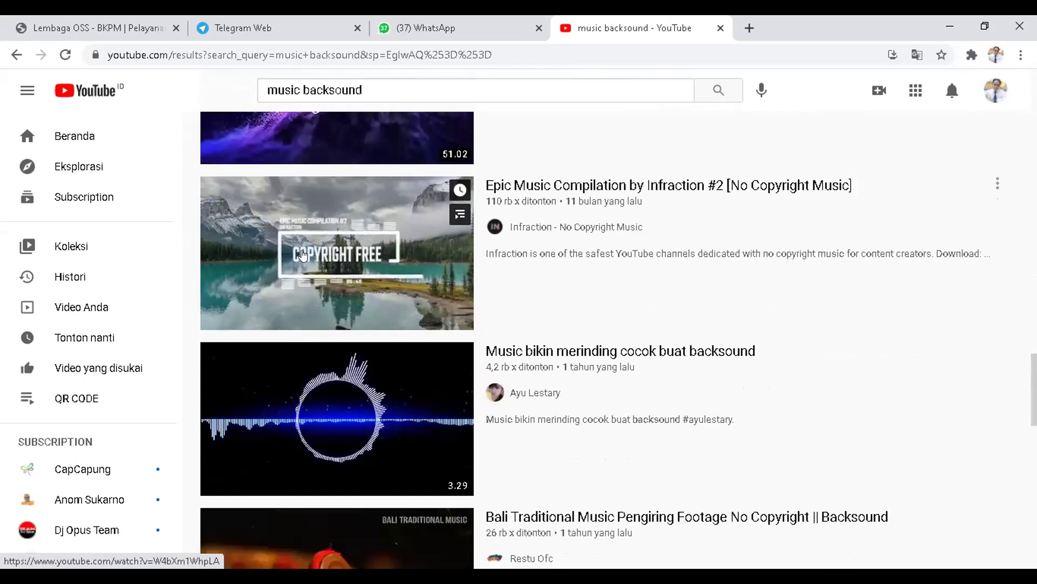
# Open Epic Music Compilation, skip its ad, dismiss the Music promo, and pause at 0:10
pyautogui.click(342, 255)
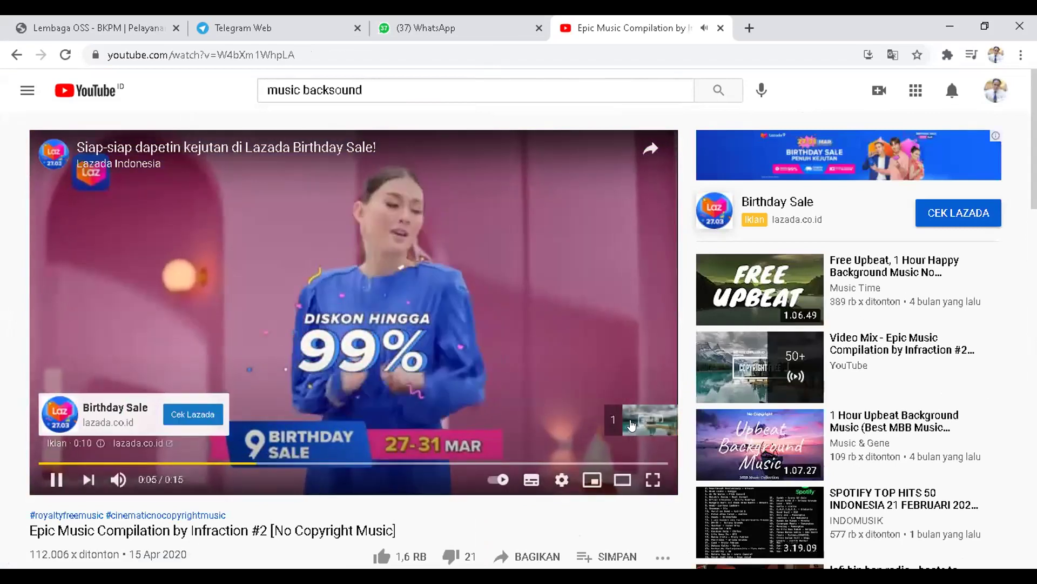
pyautogui.click(631, 420)
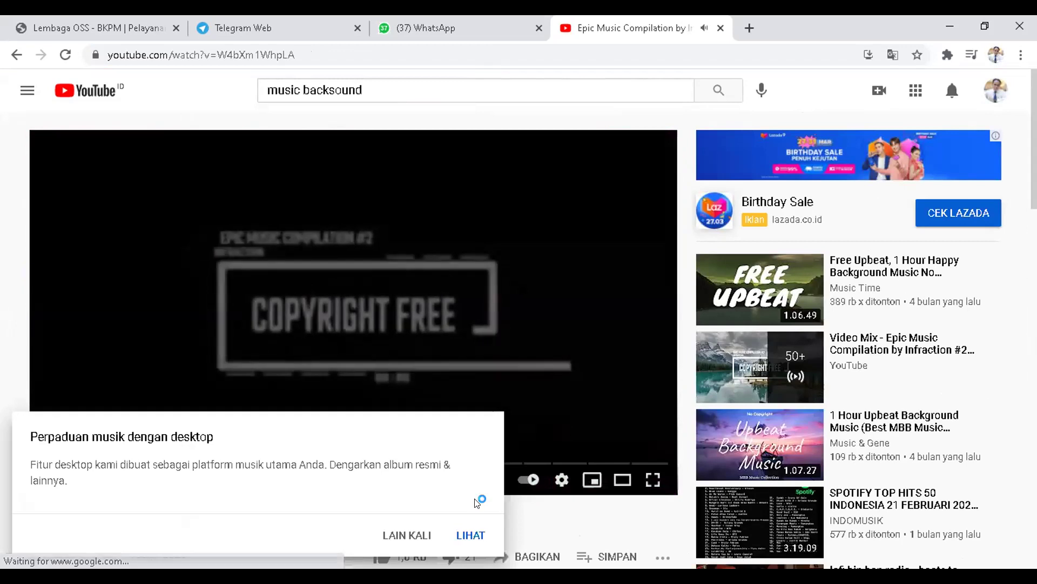
pyautogui.click(400, 535)
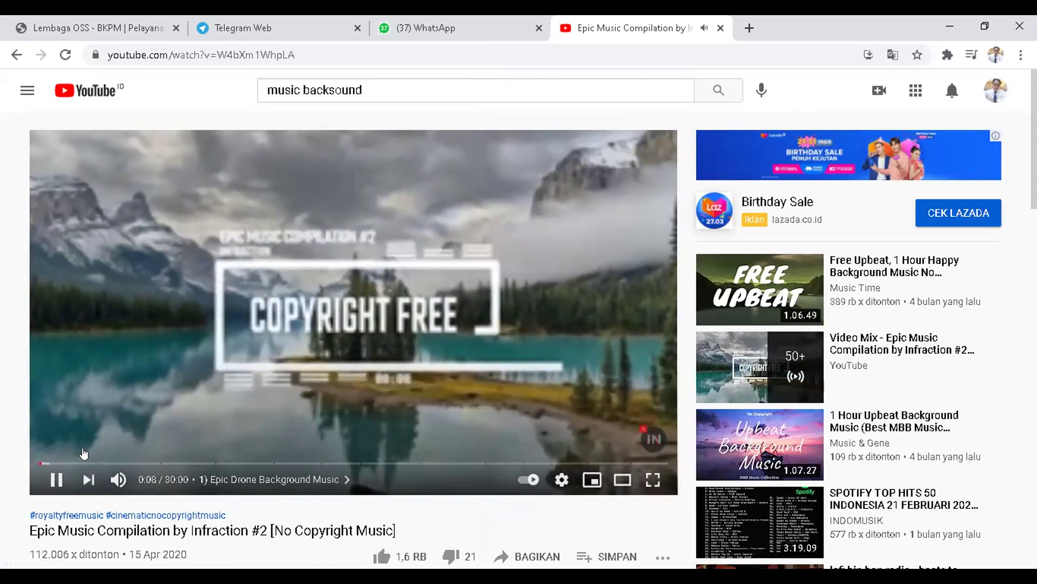
pyautogui.click(56, 479)
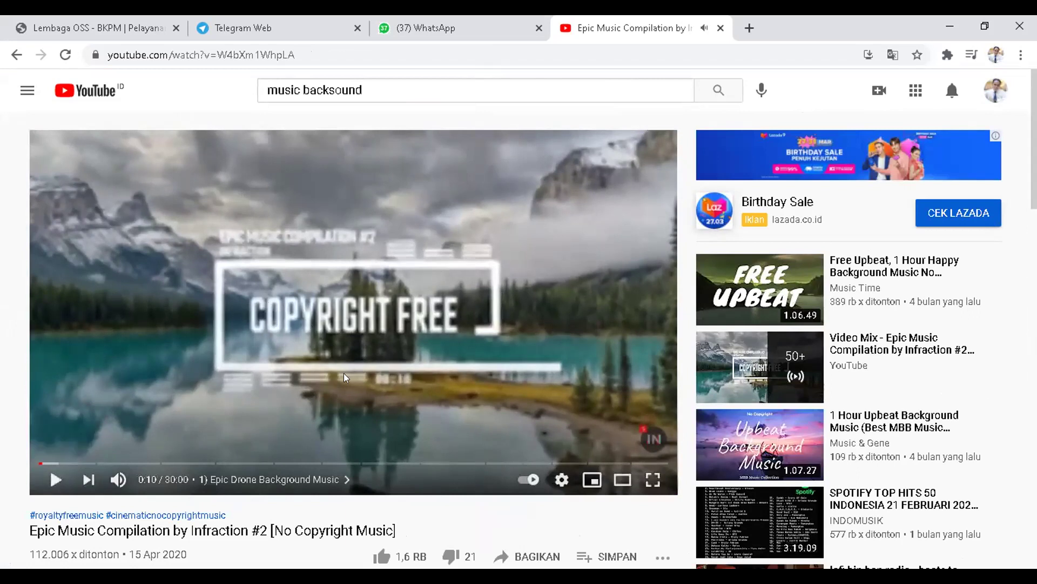
pyautogui.scroll(-6, 344, 373)
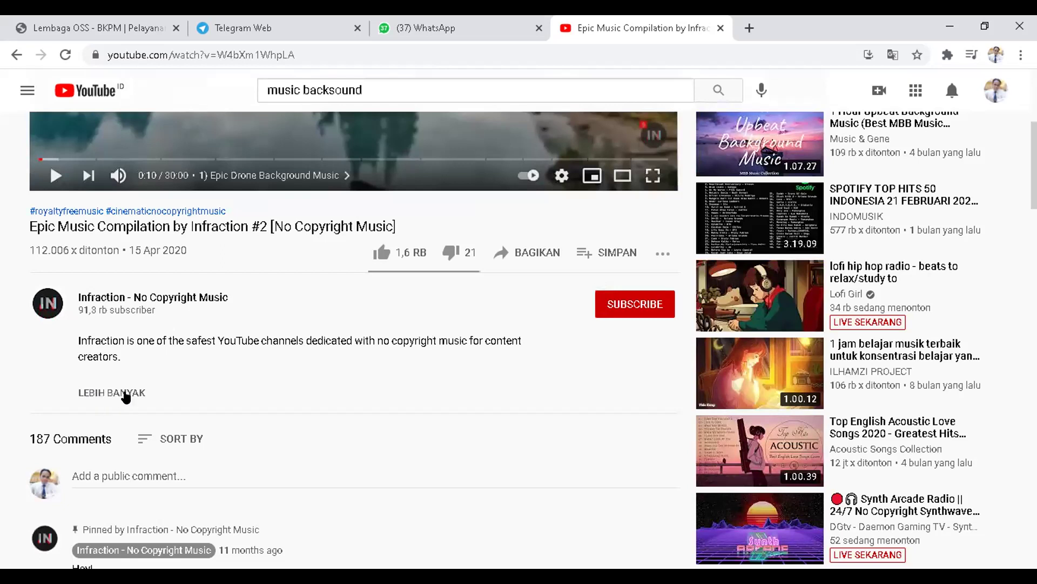
# Expand the video description and scroll its track list to the Creative Commons Attribution licence
pyautogui.click(126, 396)
pyautogui.scroll(-5, 257, 388)
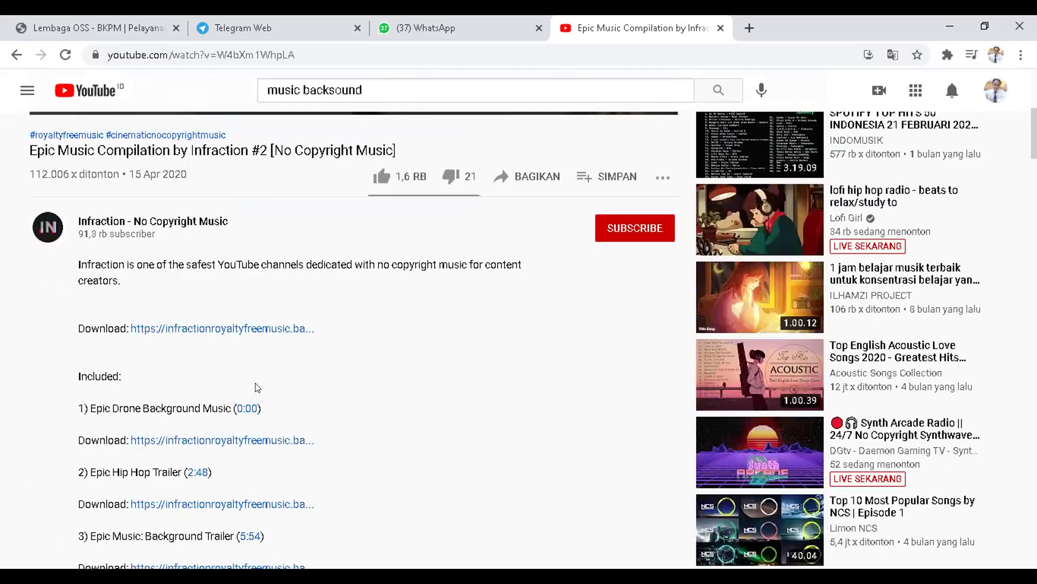
pyautogui.scroll(-12, 256, 387)
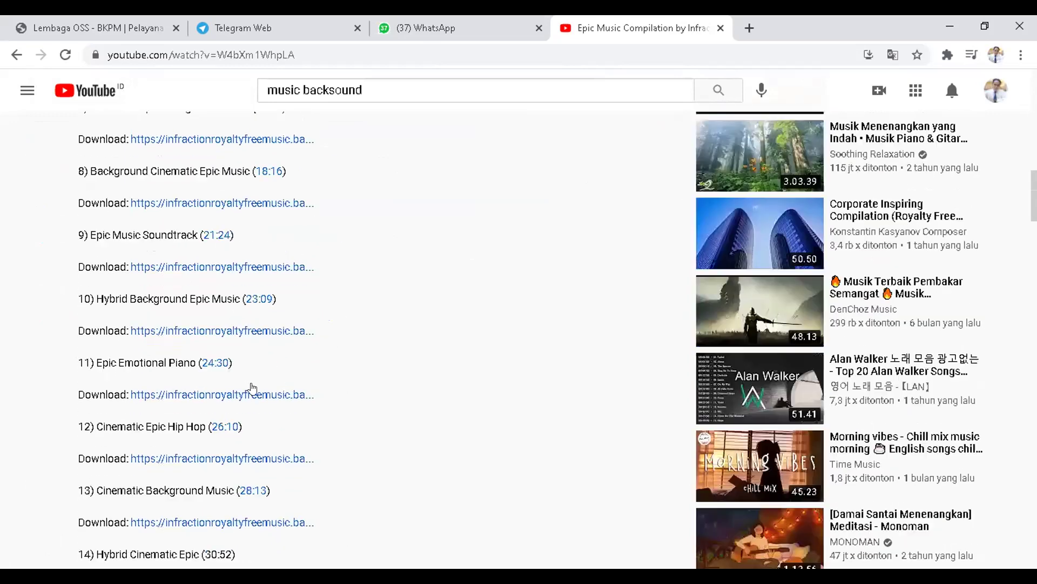
pyautogui.scroll(-13, 257, 387)
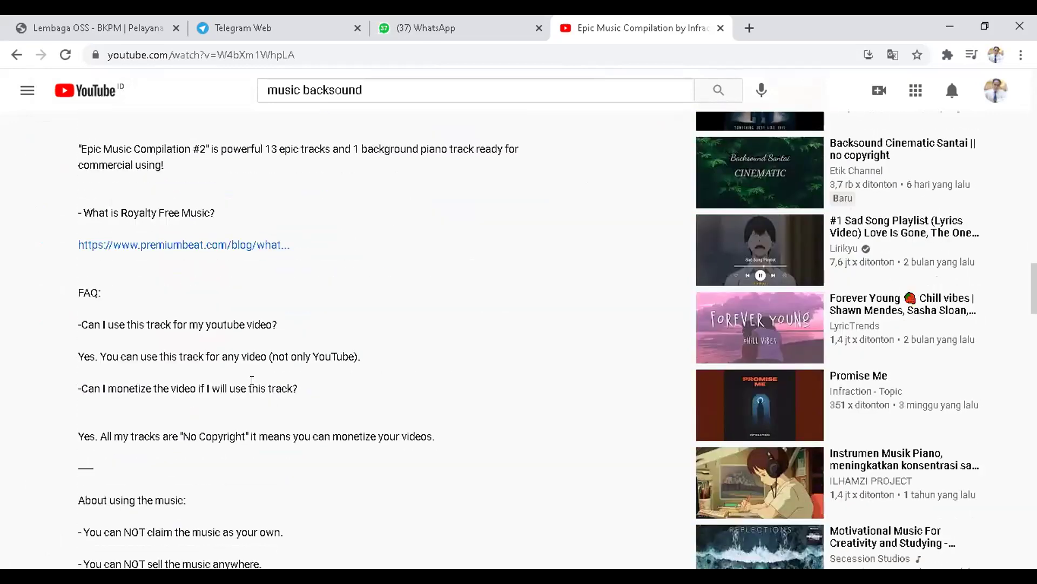
pyautogui.scroll(-8, 256, 387)
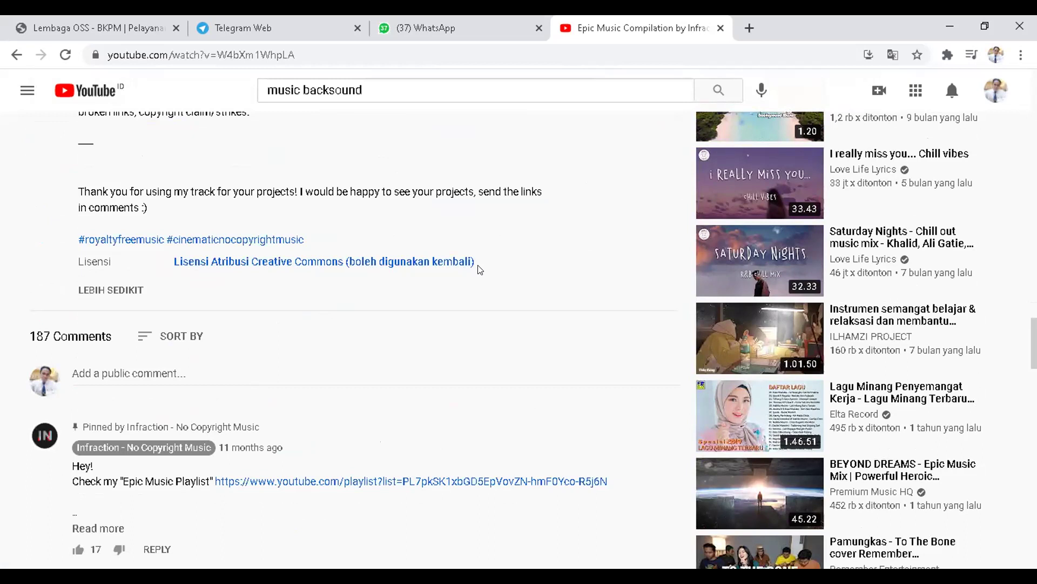
# Select the Epic Music Compilation video's full https URL in the address bar and copy it
pyautogui.scroll(1, 420, 270)
pyautogui.scroll(10, 420, 270)
pyautogui.rightClick(420, 271)
pyautogui.scroll(5, 419, 271)
pyautogui.scroll(8, 419, 268)
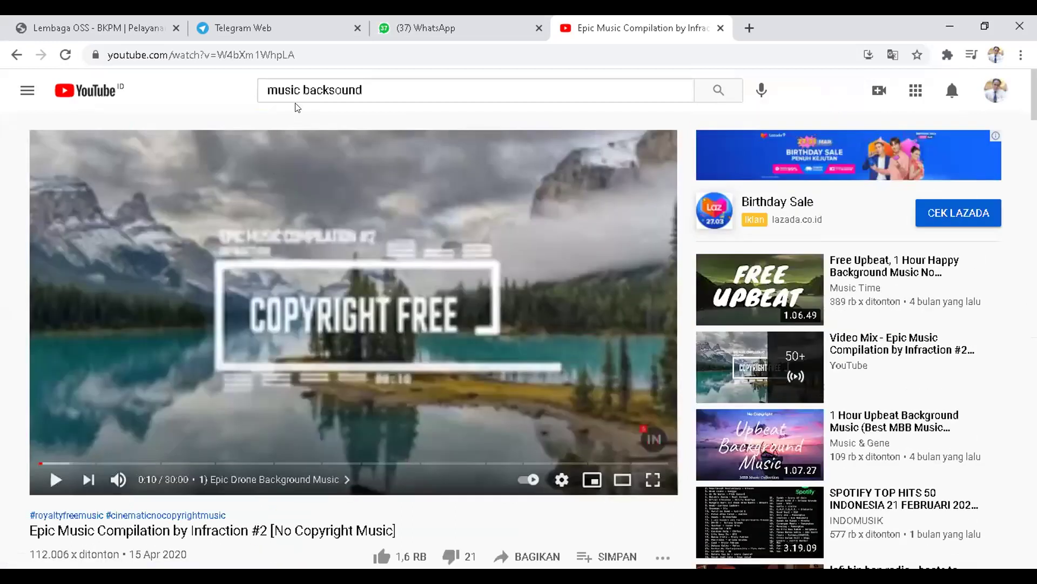
pyautogui.click(309, 49)
pyautogui.click(348, 50)
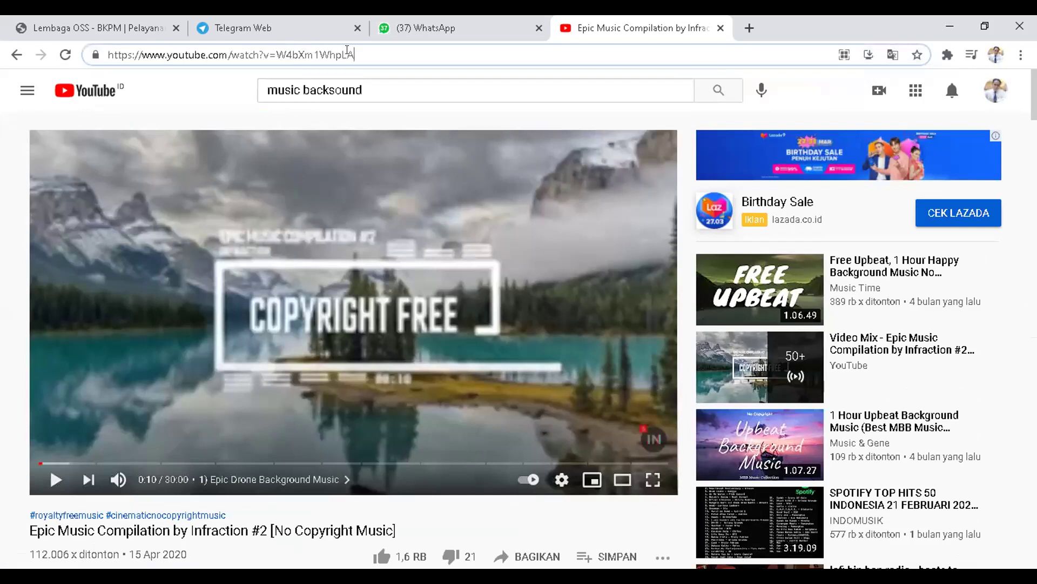
pyautogui.moveTo(366, 48); pyautogui.dragTo(67, 52)
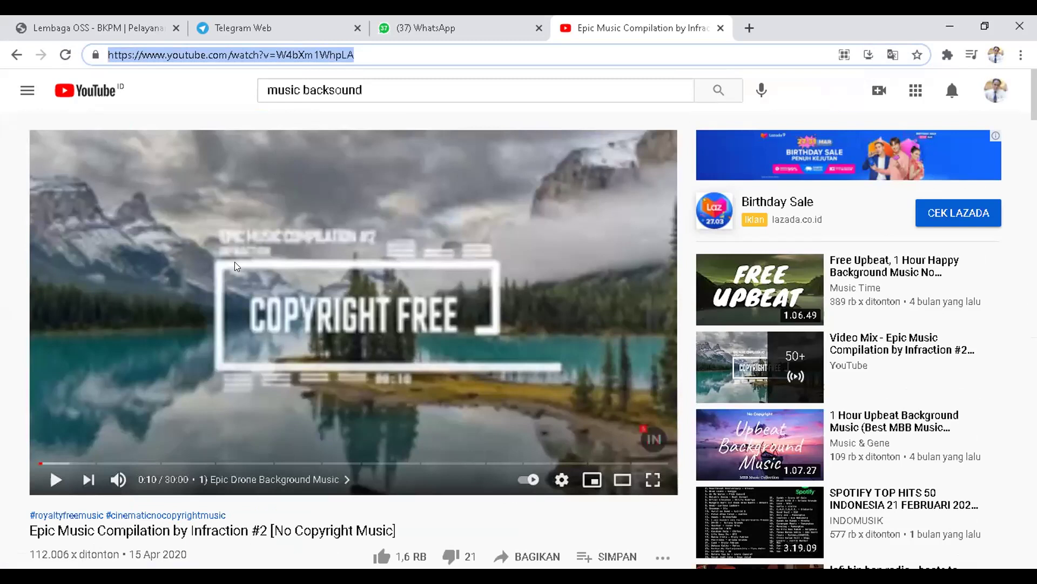
pyautogui.rightClick(262, 53)
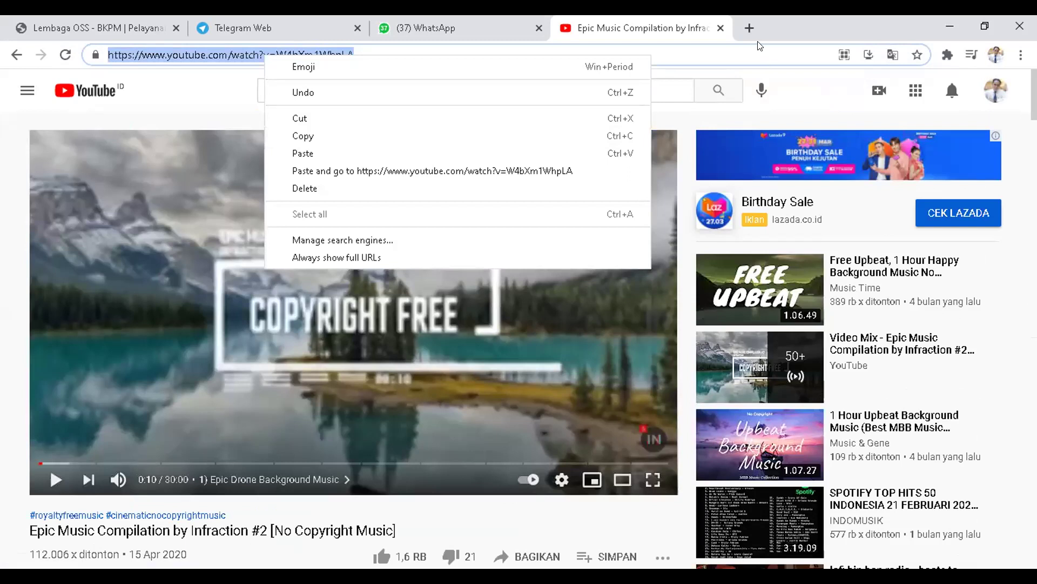
# In a new tab, Google 'MP3 CC' and open the ytmp3.cc YouTube to Mp3 Converter
pyautogui.hotkey('ctrl', 't')
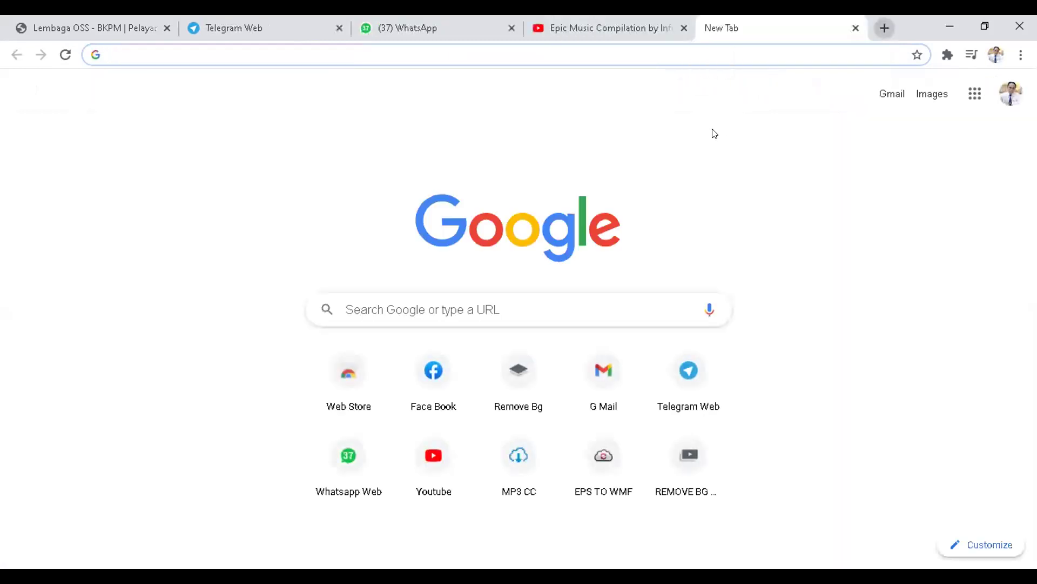
pyautogui.click(383, 312)
pyautogui.write('MP')
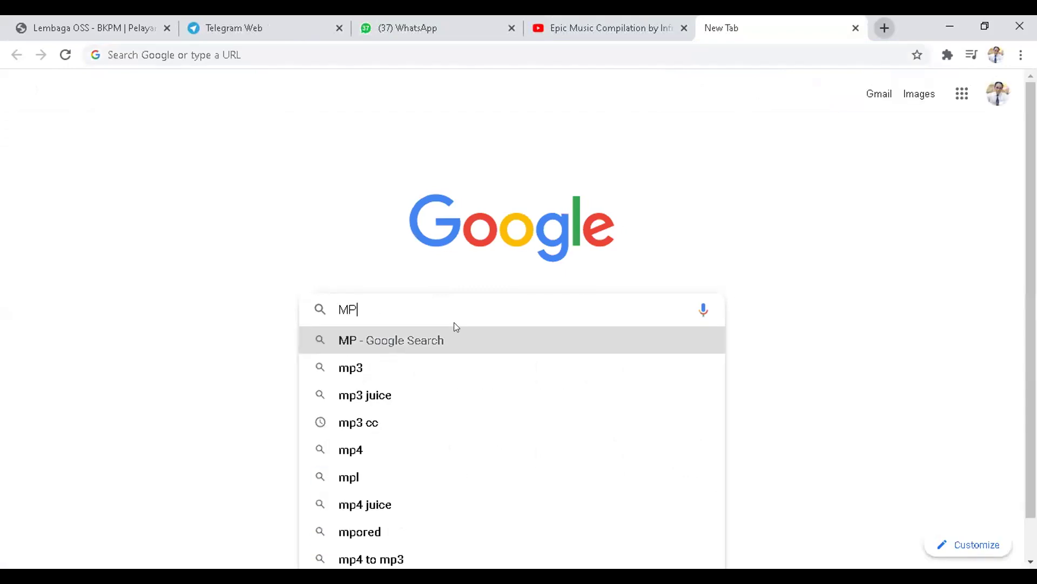
pyautogui.write('3 CC')
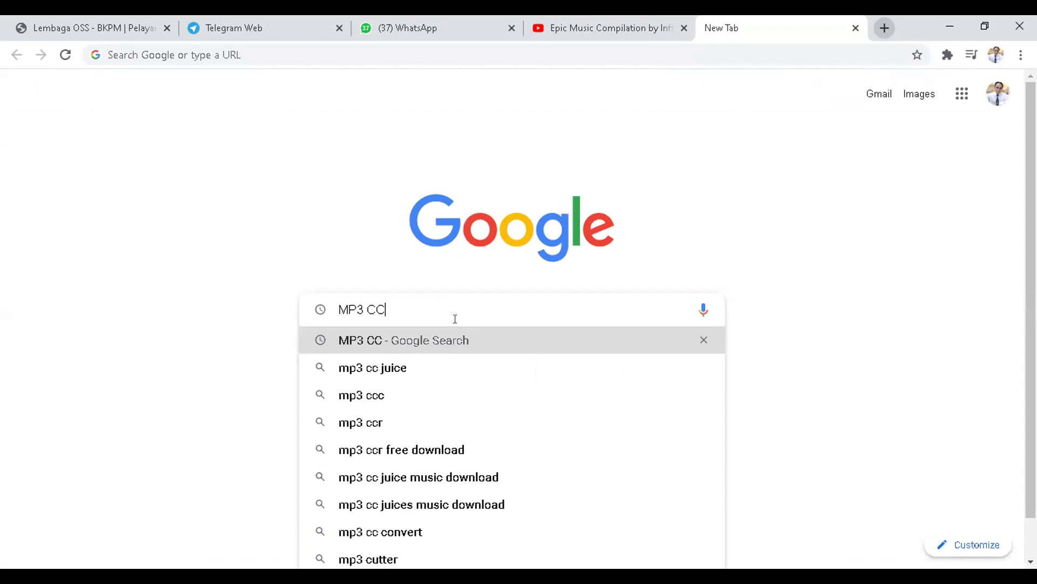
pyautogui.press('Return')
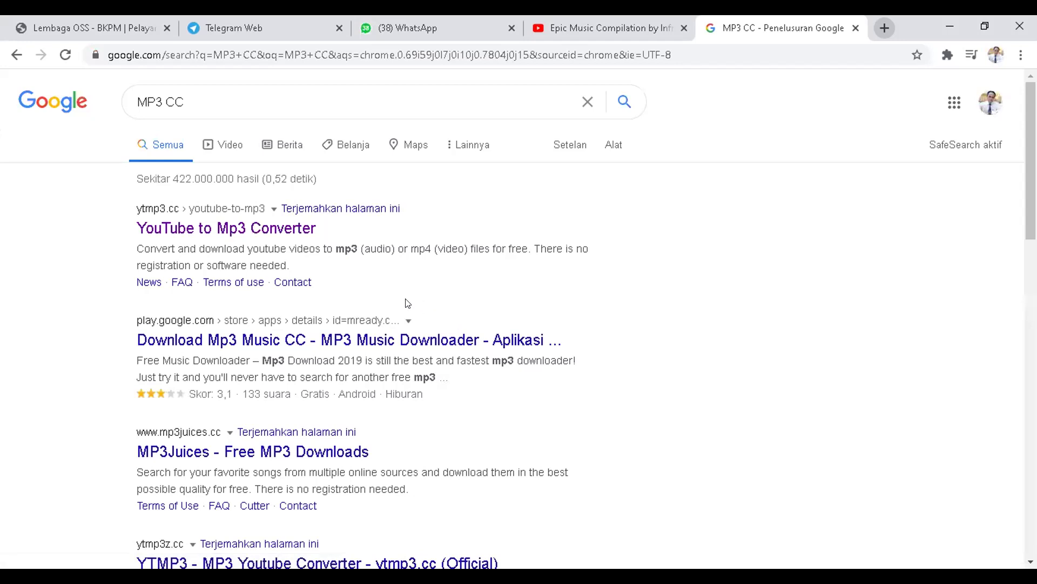
pyautogui.click(263, 229)
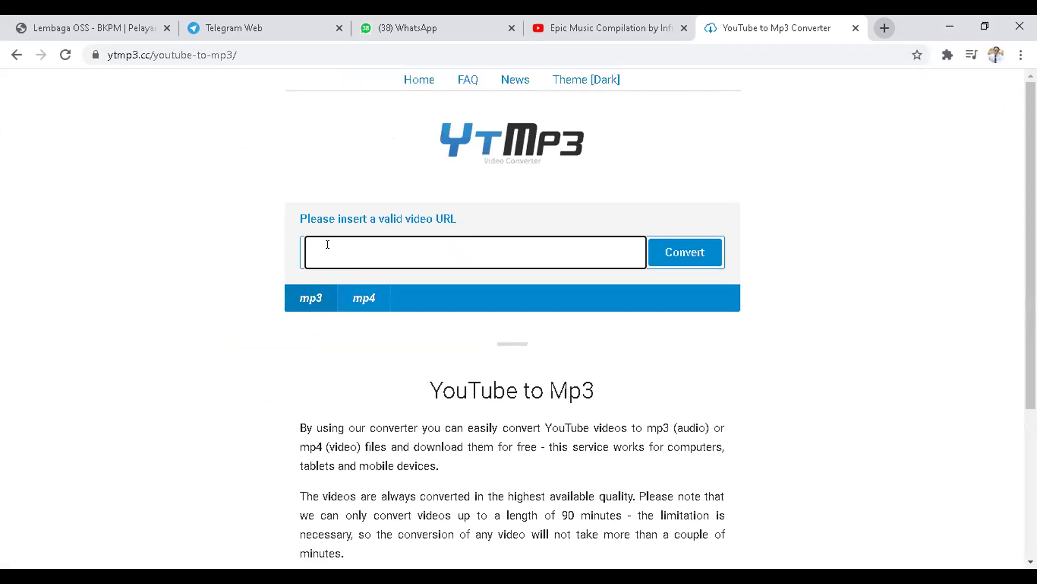
# Convert the pasted Epic Music Compilation link to MP3 in YTMP3, download it, and close the ad tab
pyautogui.hotkey('ctrl', 'v')
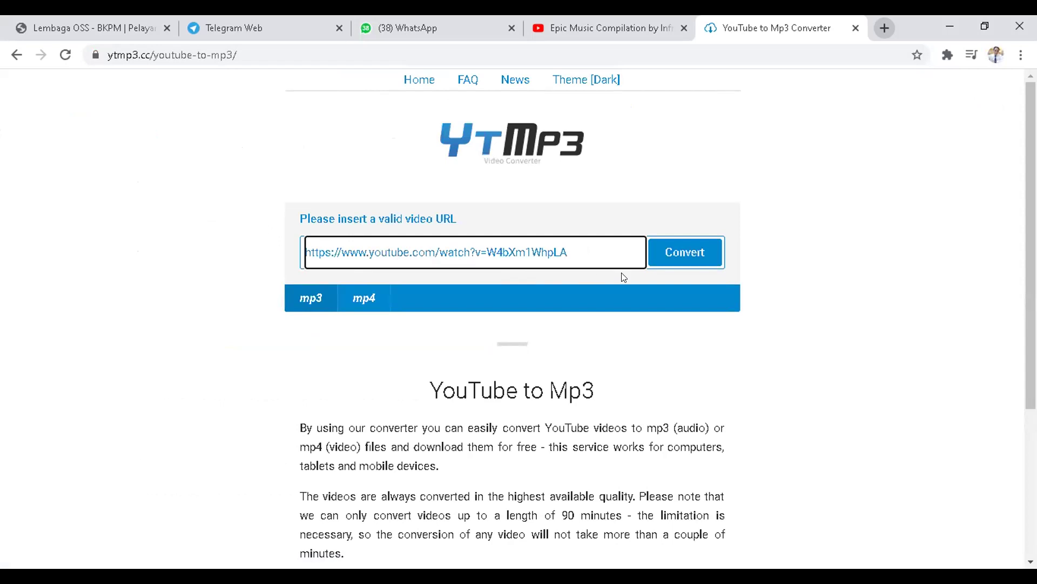
pyautogui.click(674, 254)
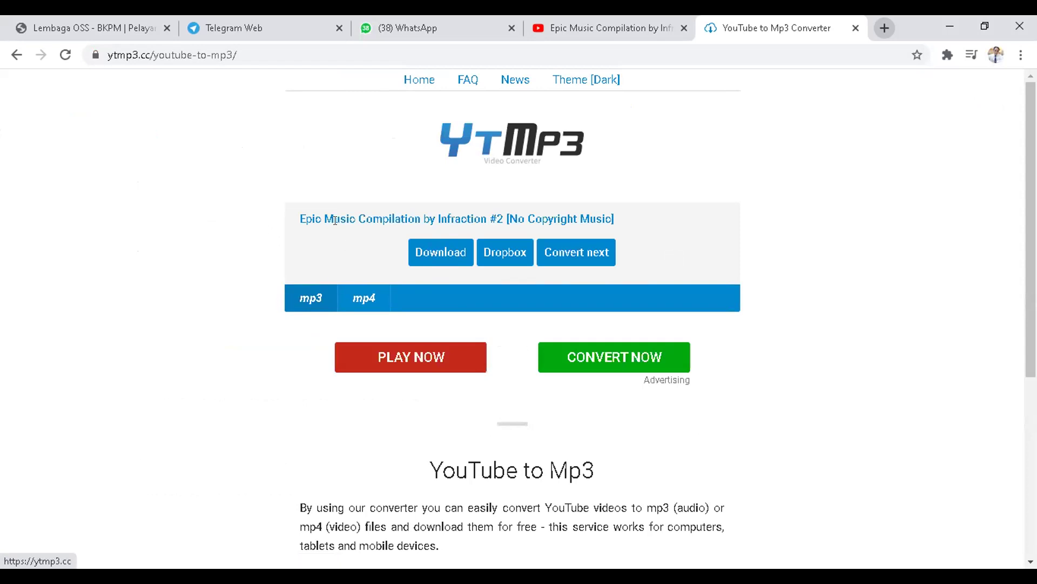
pyautogui.click(437, 264)
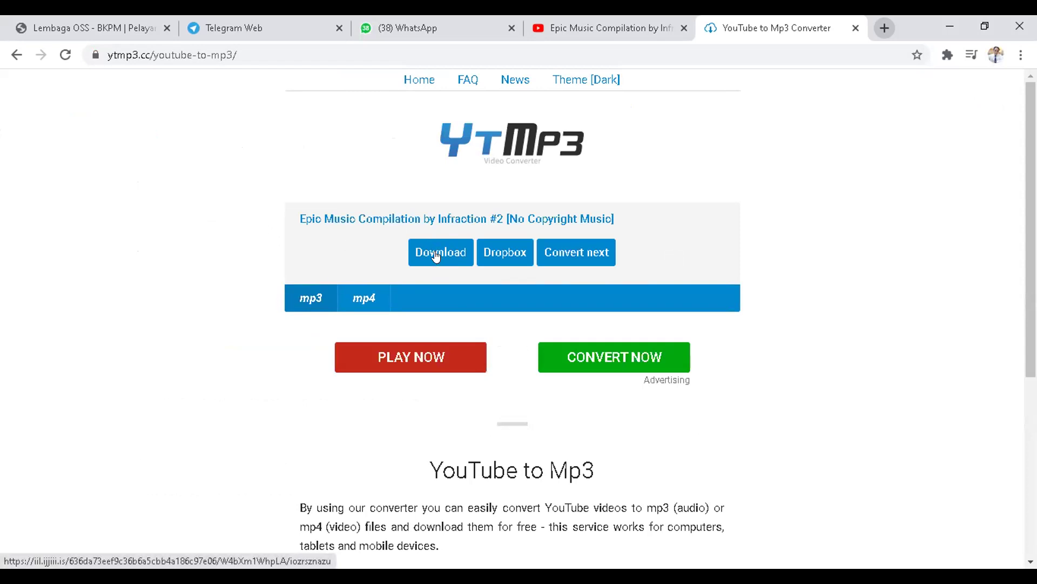
pyautogui.click(437, 255)
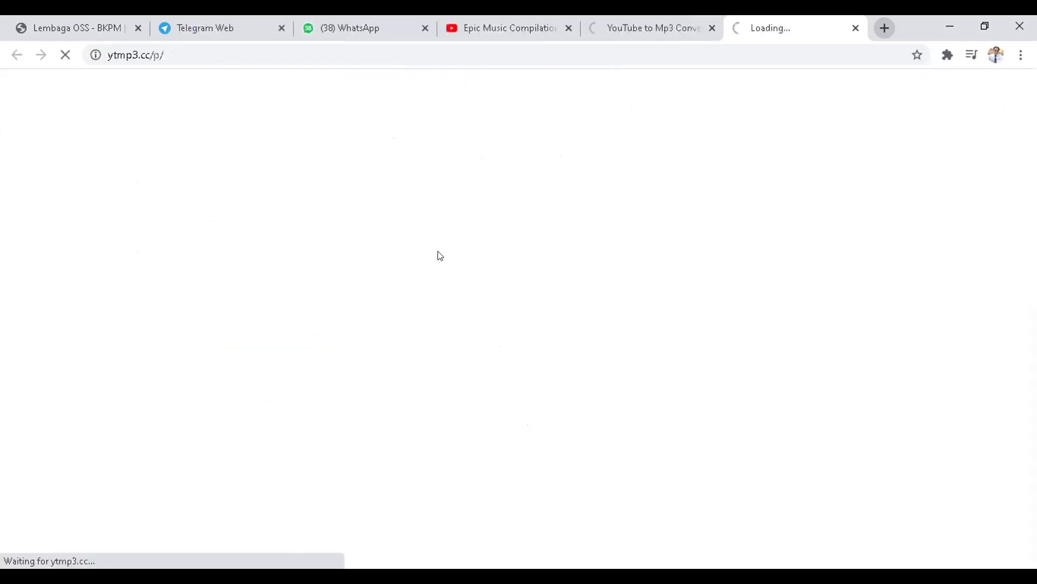
pyautogui.click(854, 27)
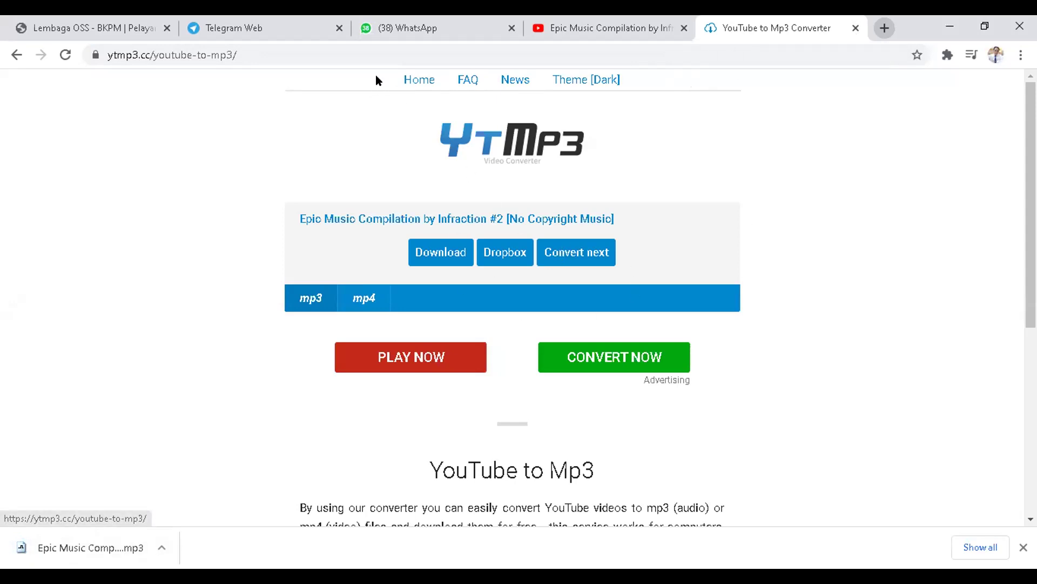
pyautogui.click(669, 38)
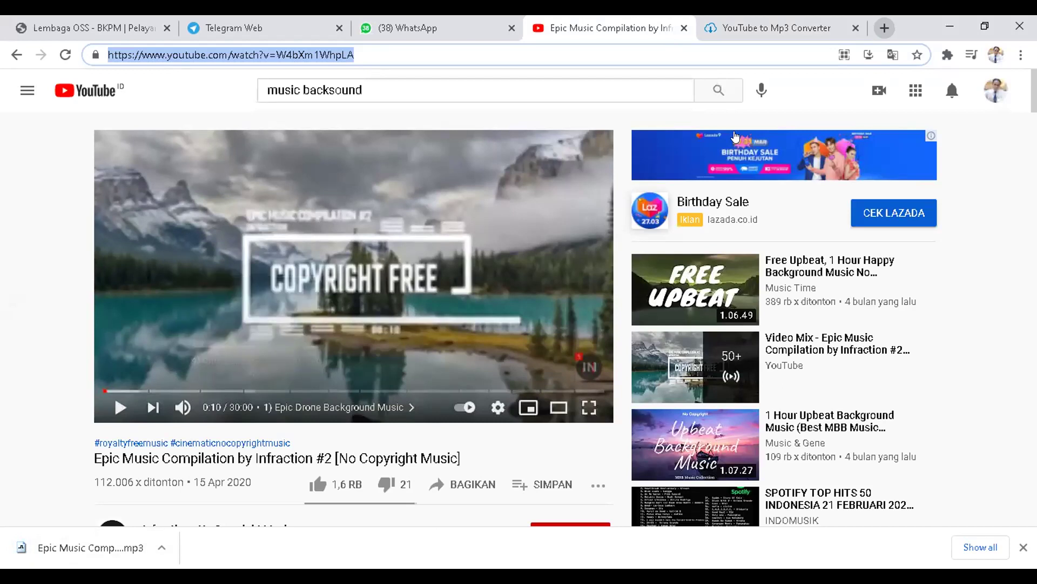
# Go from the converter back to the music backsound search results on YouTube
pyautogui.click(768, 32)
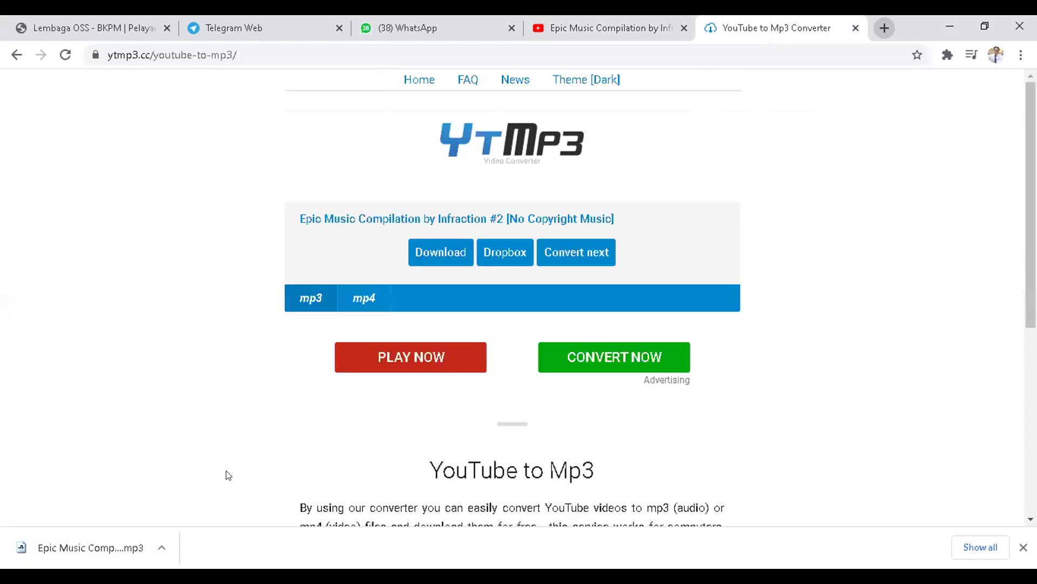
pyautogui.click(585, 33)
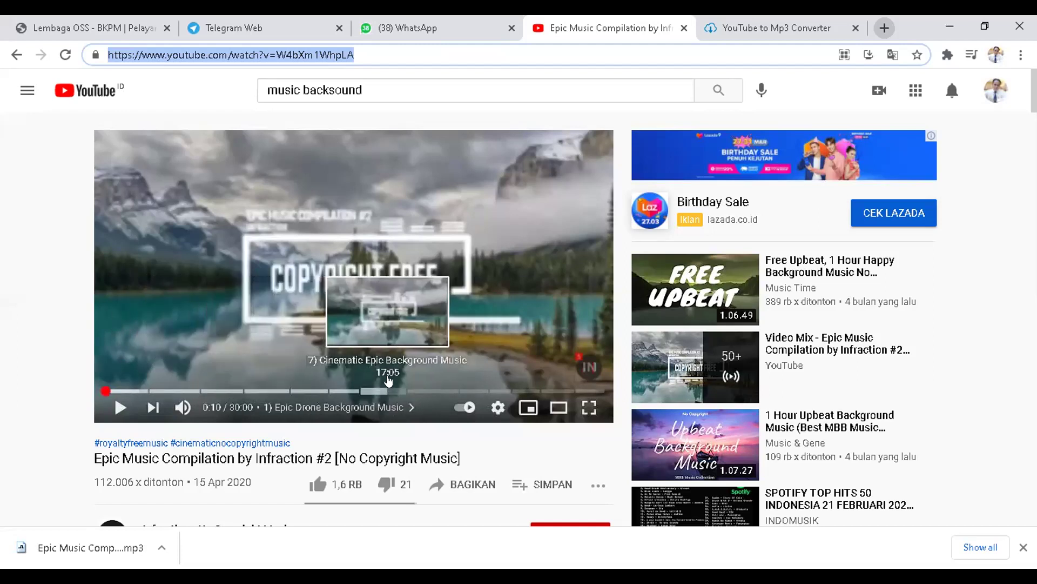
pyautogui.scroll(-3, 393, 387)
pyautogui.scroll(-2, 393, 380)
pyautogui.scroll(5, 393, 380)
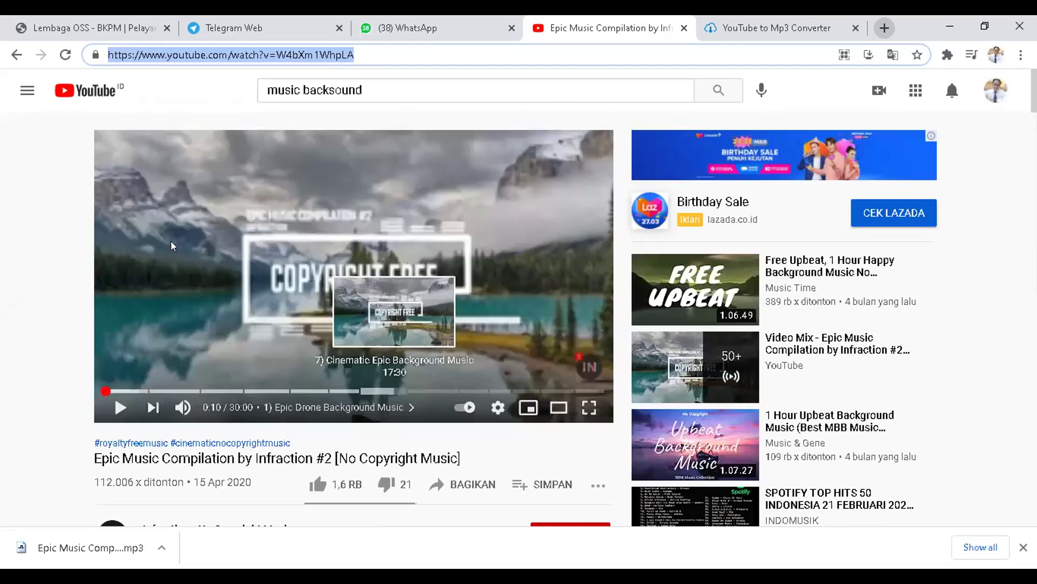
pyautogui.click(16, 54)
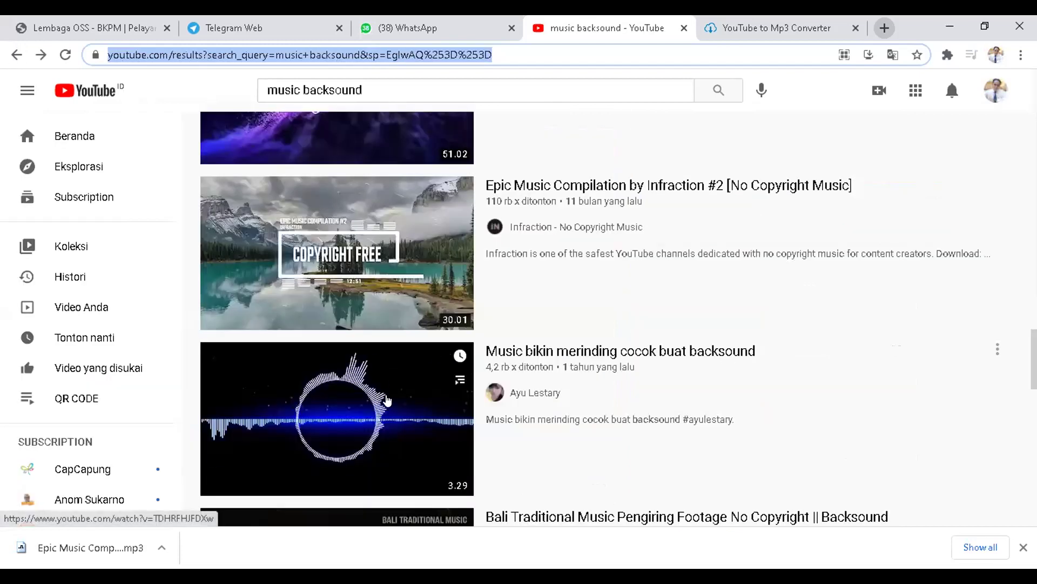
# Pause 'Music bikin merinding cocok buat backsound', read its Creative Commons licence, and close the converter tab
pyautogui.click(315, 424)
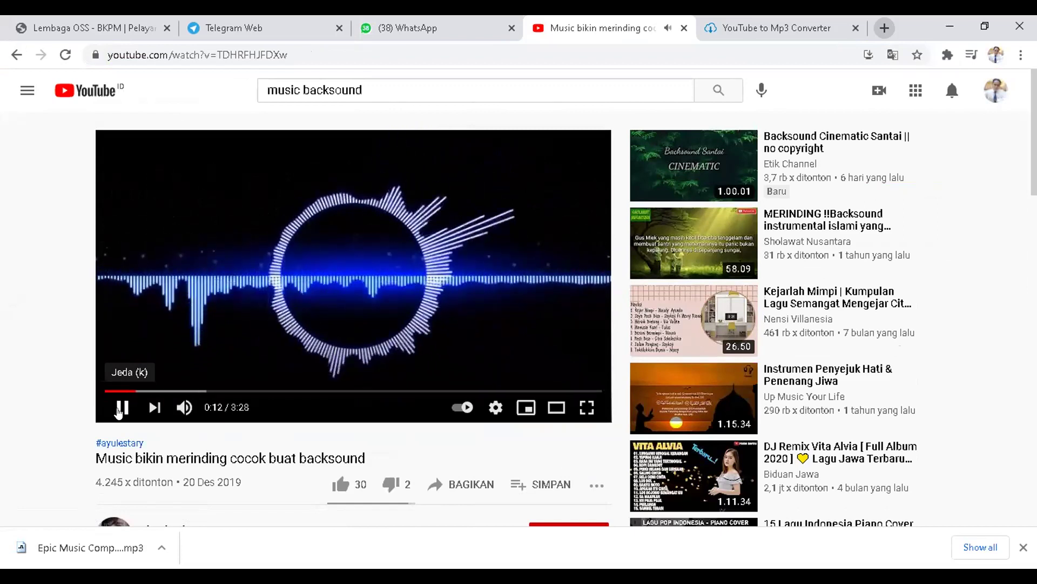
pyautogui.click(120, 410)
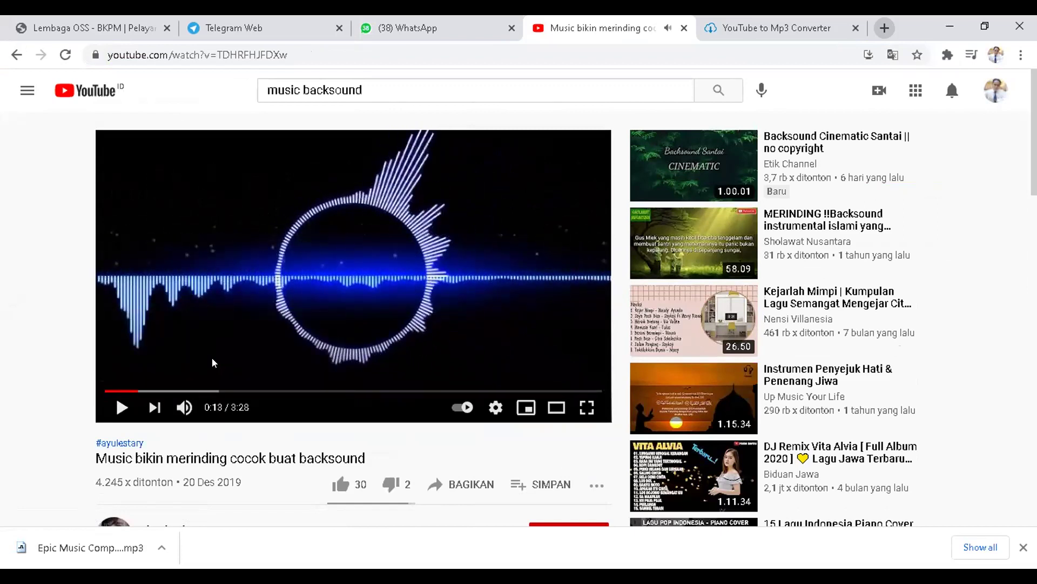
pyautogui.scroll(-4, 212, 358)
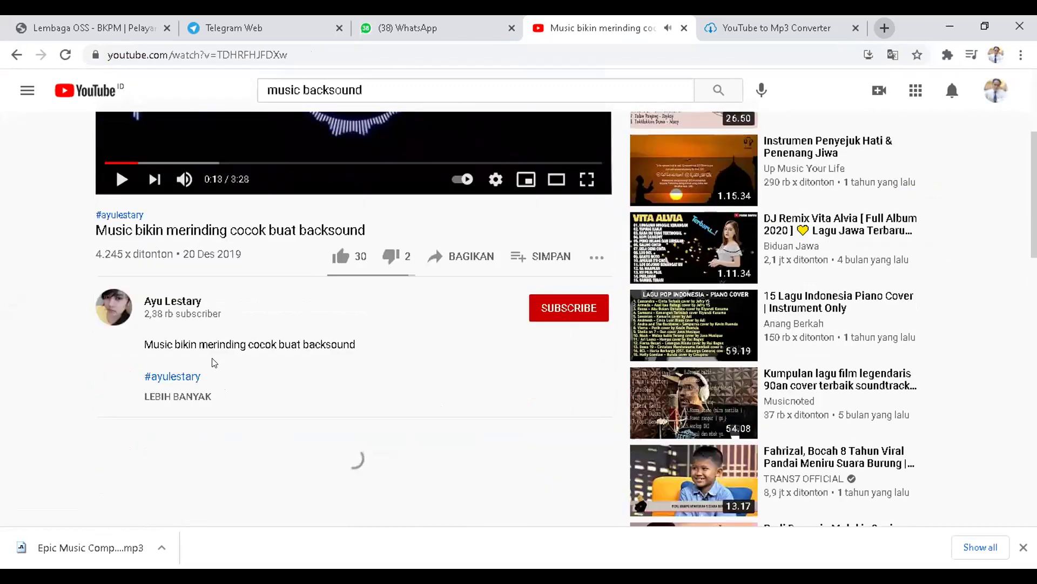
pyautogui.click(176, 397)
pyautogui.scroll(-1, 330, 373)
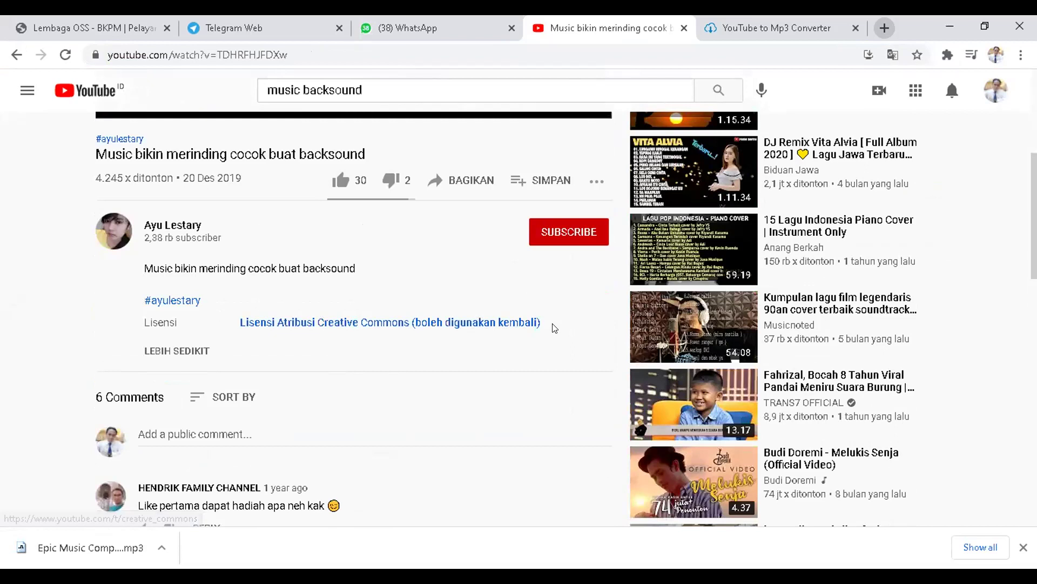
pyautogui.scroll(5, 431, 294)
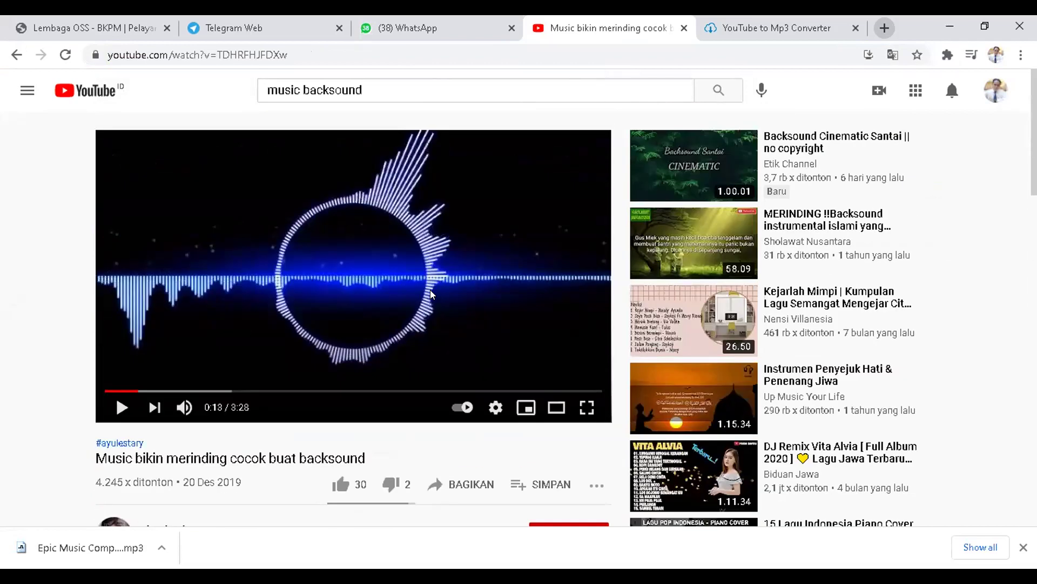
pyautogui.hotkey('ctrl', 'l')
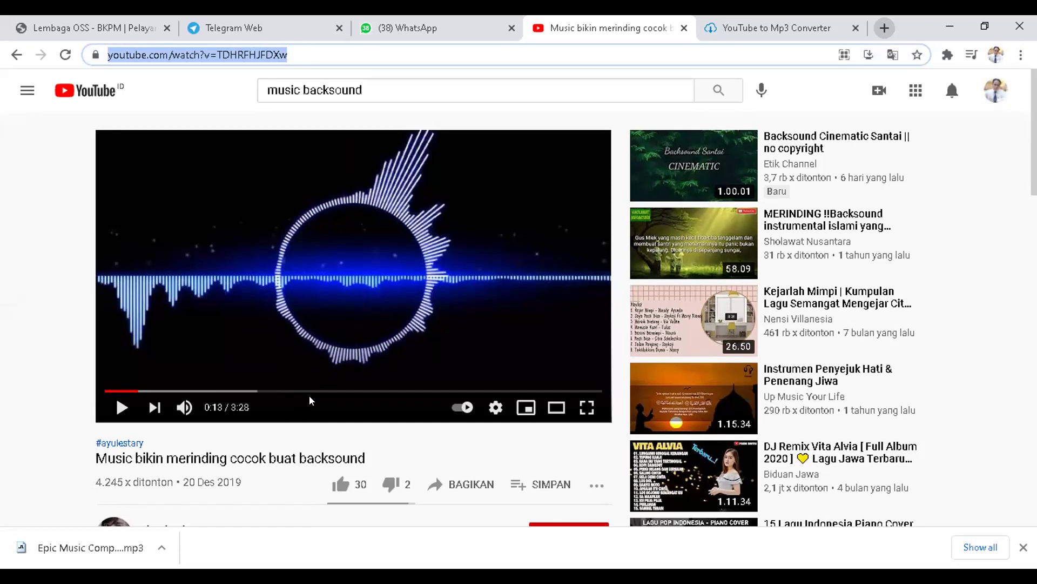
pyautogui.click(854, 28)
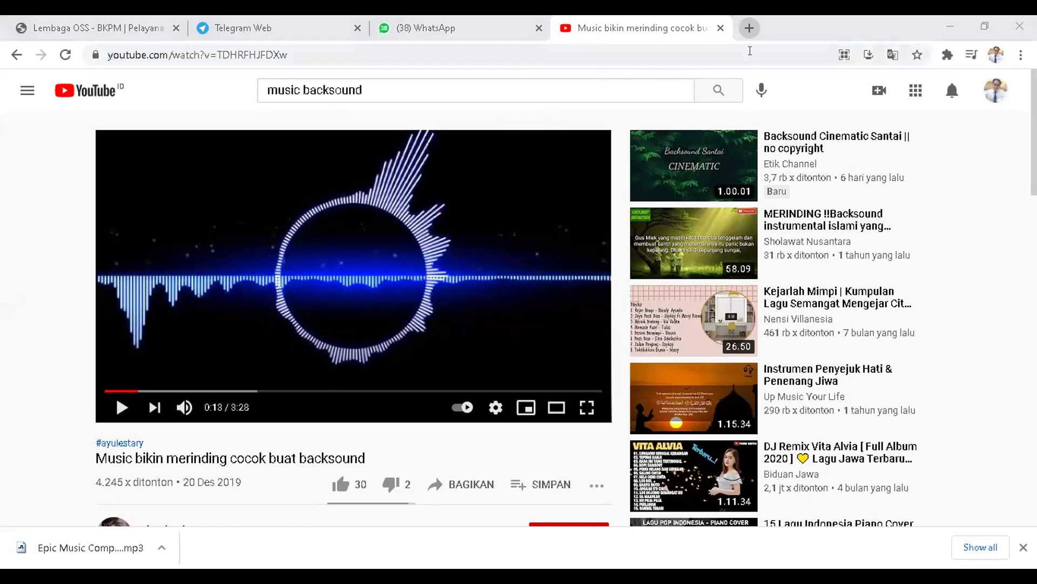
# In a new tab, search Google for 'remove bg' and open the first result, remove.bg
pyautogui.click(750, 28)
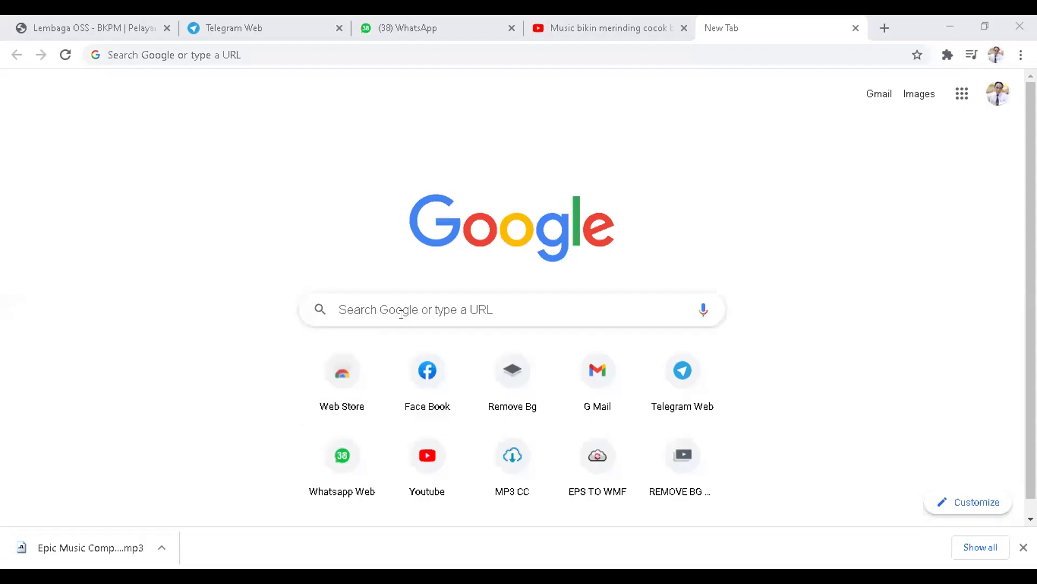
pyautogui.click(377, 302)
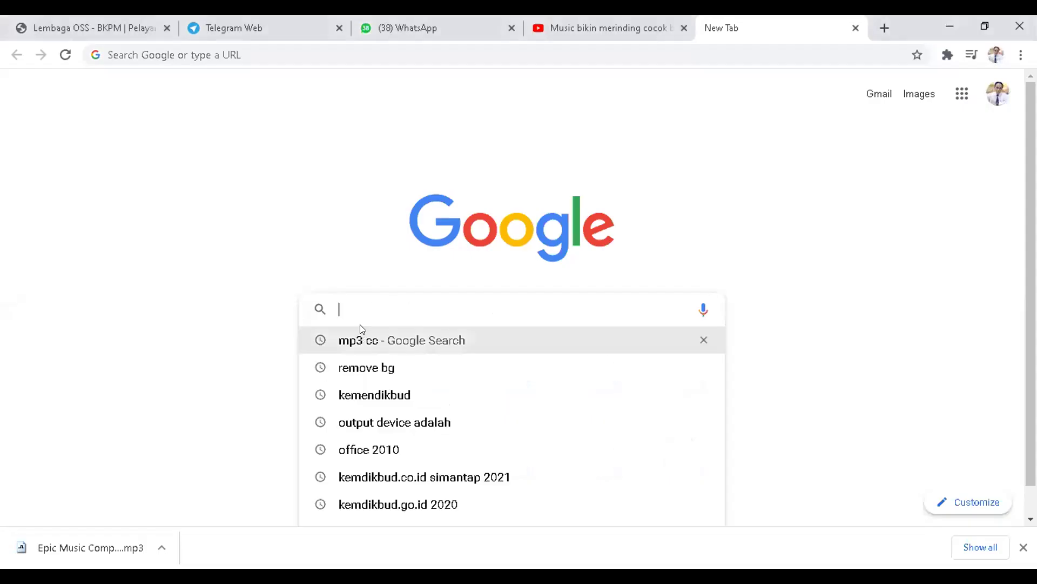
pyautogui.click(366, 369)
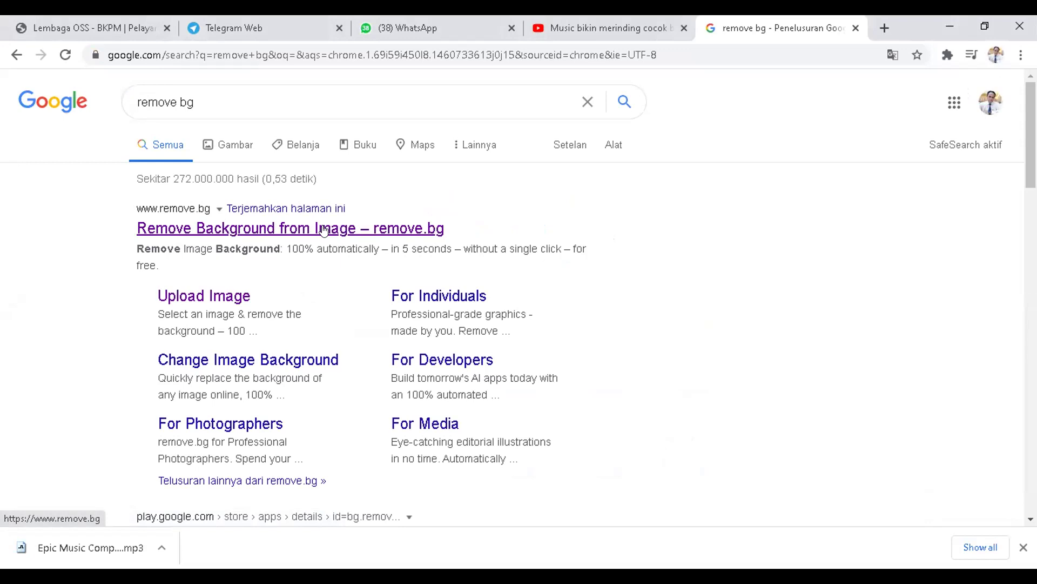
pyautogui.click(225, 228)
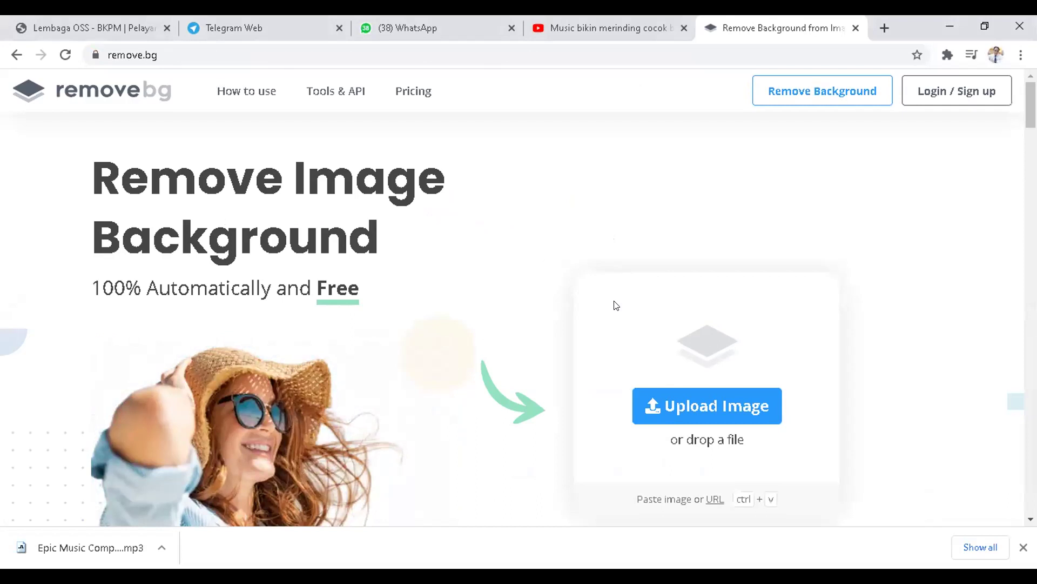
# Upload image 1 from Downloads > GAMBAR MODEL PROMO > TIDAK TRANSPARAN to remove.bg
pyautogui.click(686, 408)
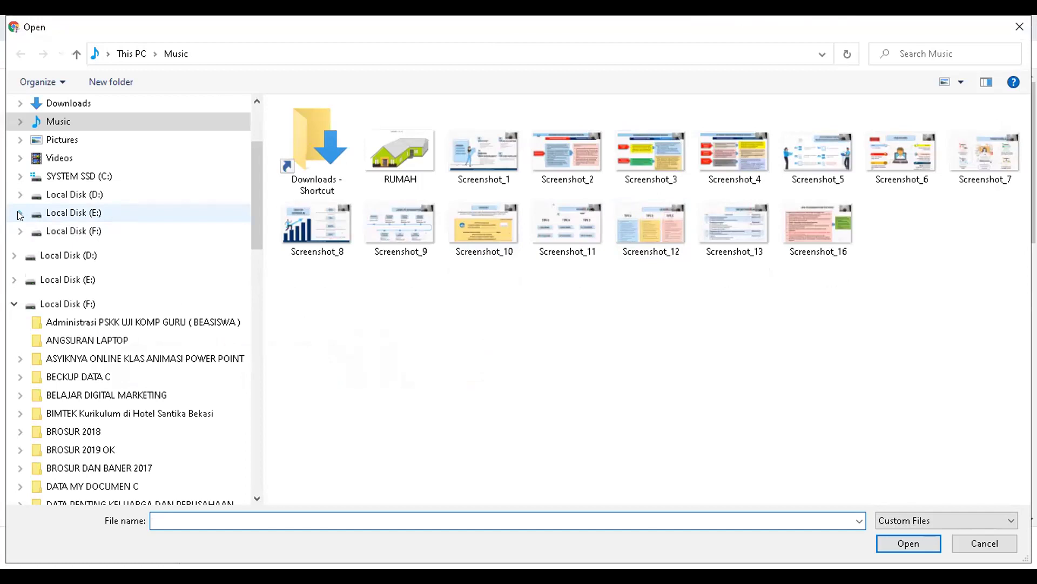
pyautogui.scroll(3, 18, 215)
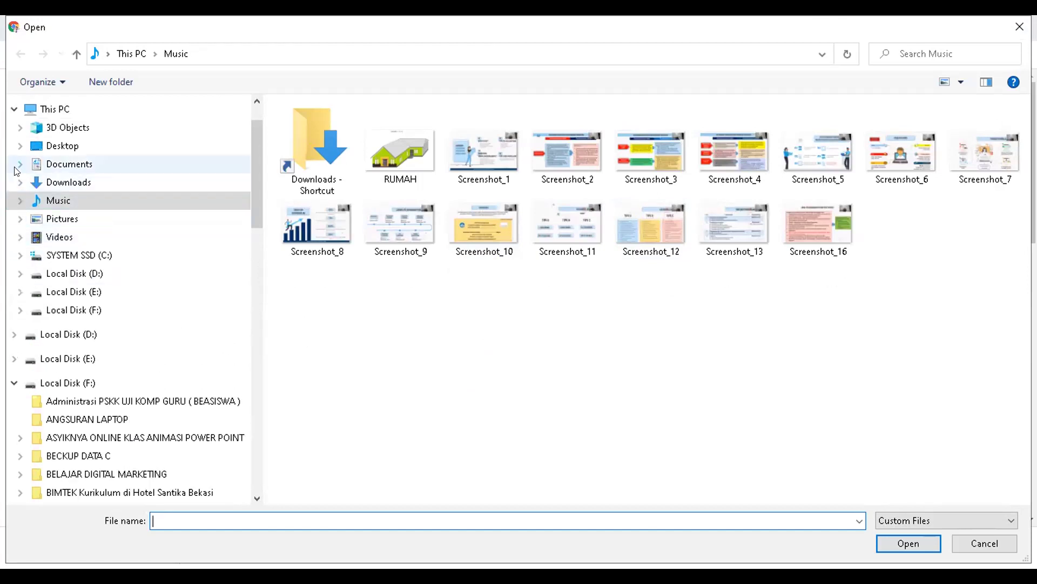
pyautogui.click(20, 182)
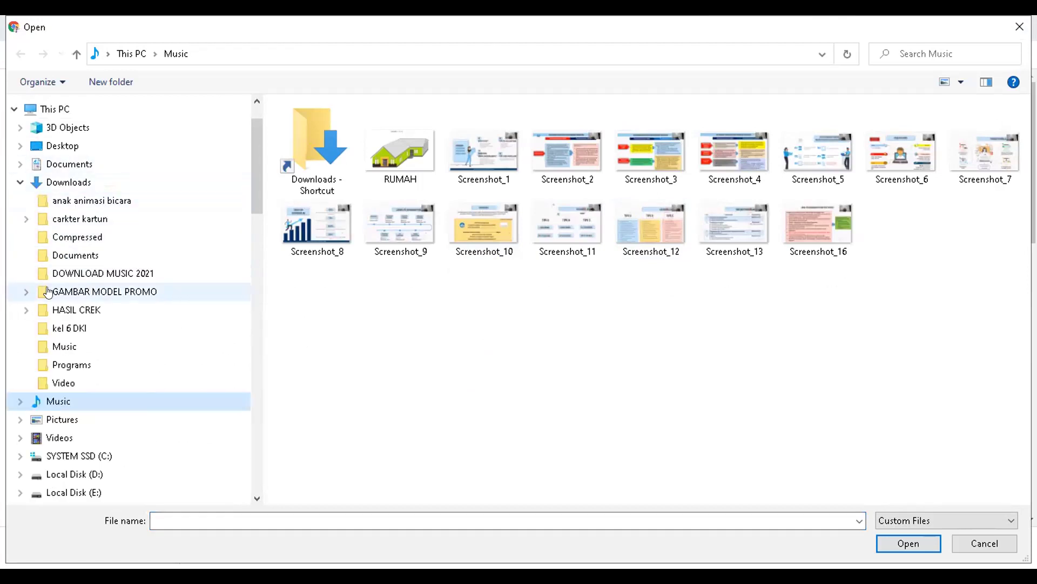
pyautogui.click(27, 292)
pyautogui.click(95, 311)
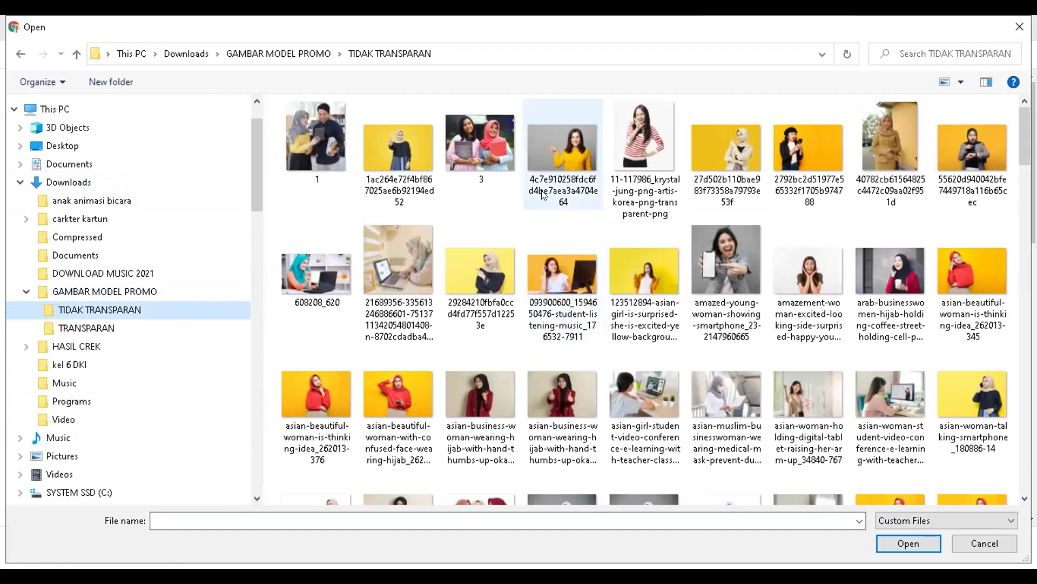
pyautogui.click(327, 145)
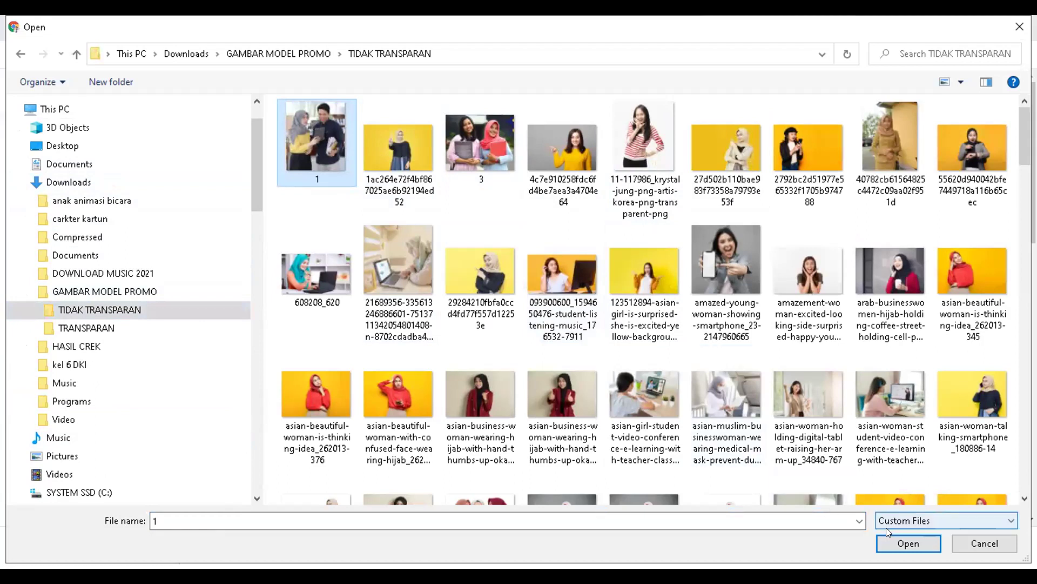
pyautogui.click(900, 543)
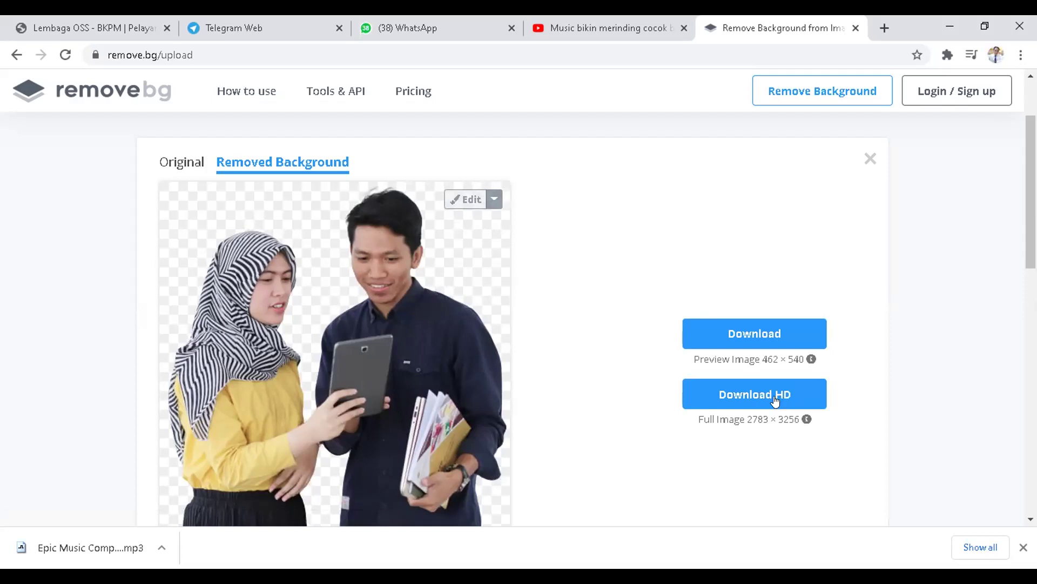
# Download the 462 × 540 background-removed preview as 1-removebg-preview.png
pyautogui.click(736, 334)
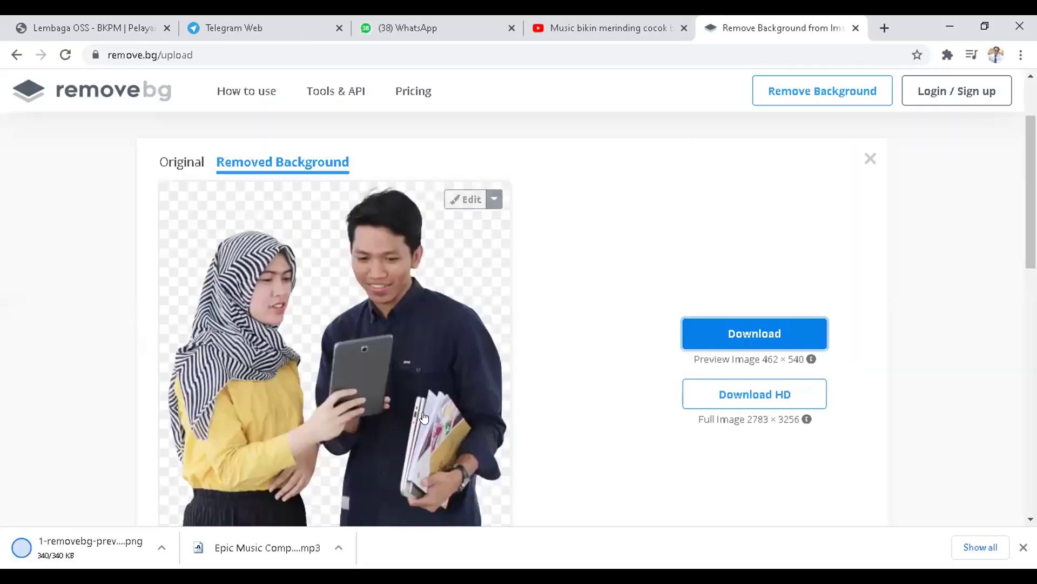
pyautogui.scroll(2, 535, 384)
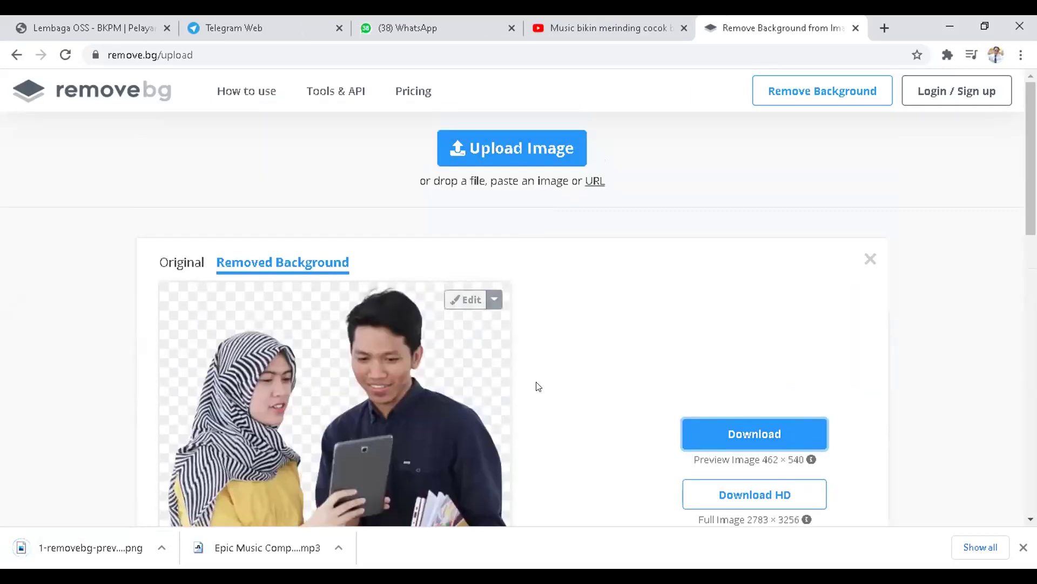
# Upload the yellow-sweater woman's photo to remove.bg for background removal, then open a new tab
pyautogui.click(517, 149)
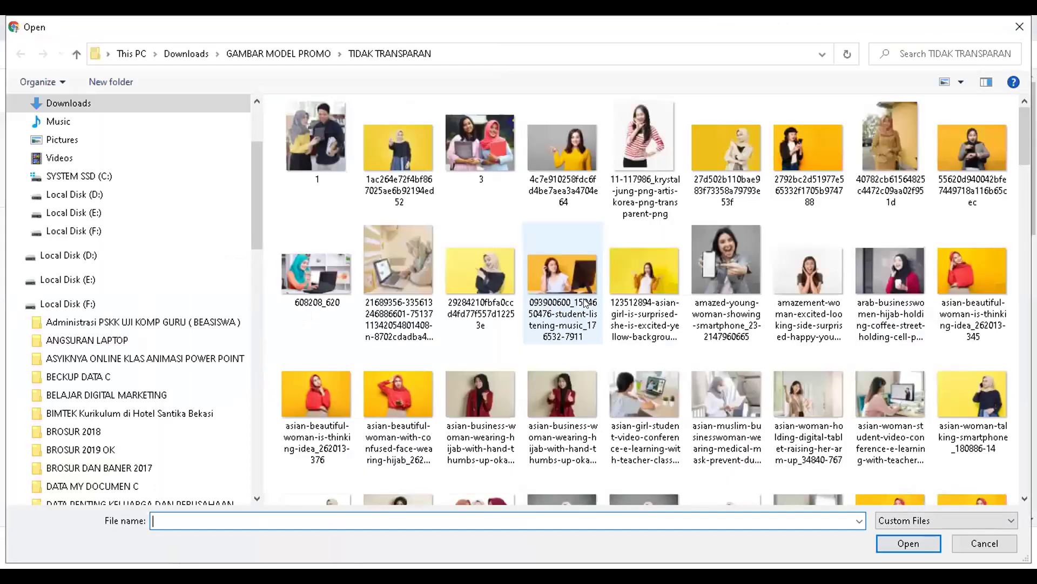
pyautogui.doubleClick(553, 155)
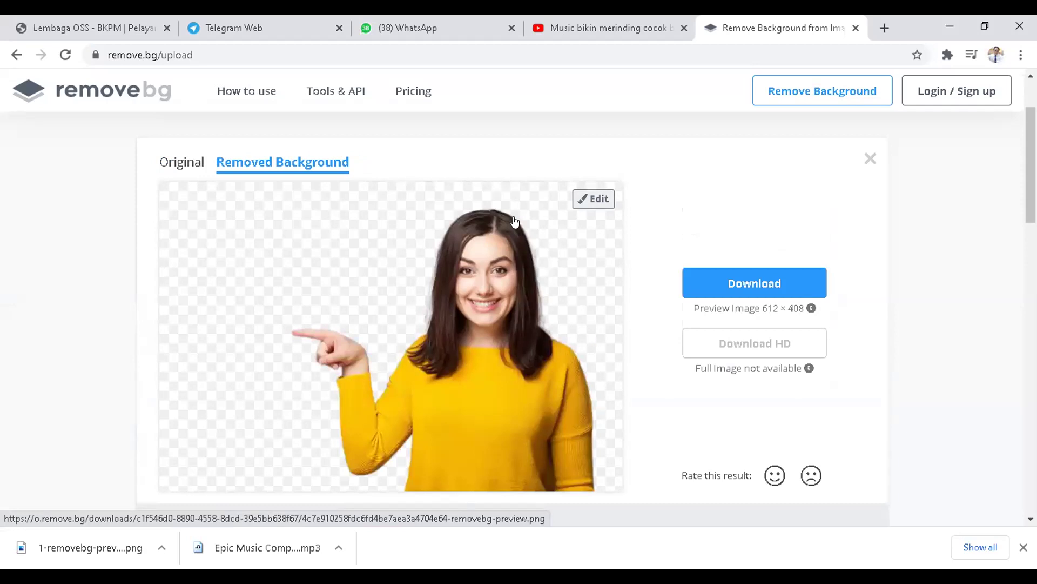
pyautogui.click(883, 28)
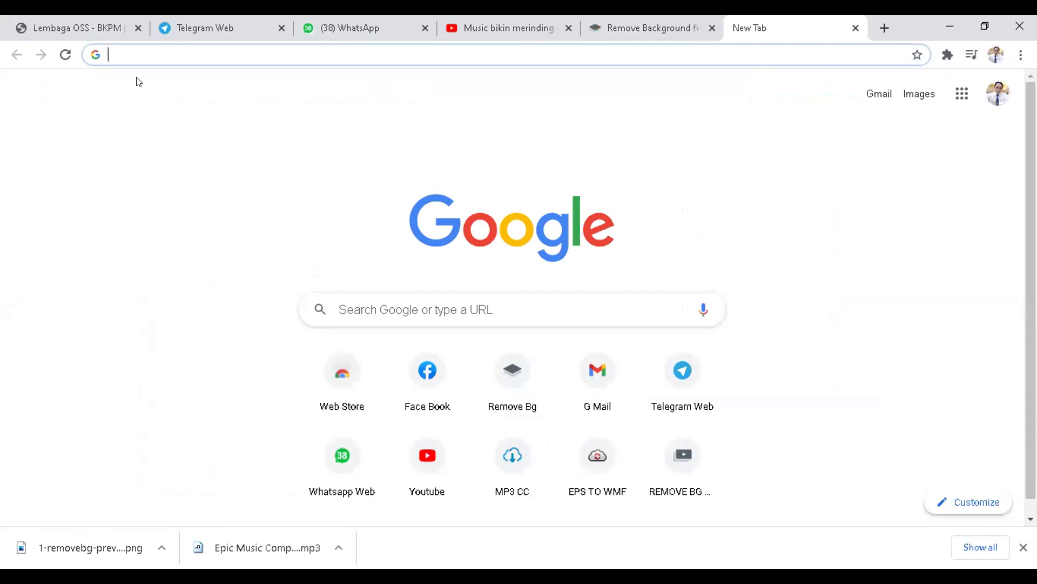
# Close the blank New Tab to return to the remove.bg result page
pyautogui.click(856, 29)
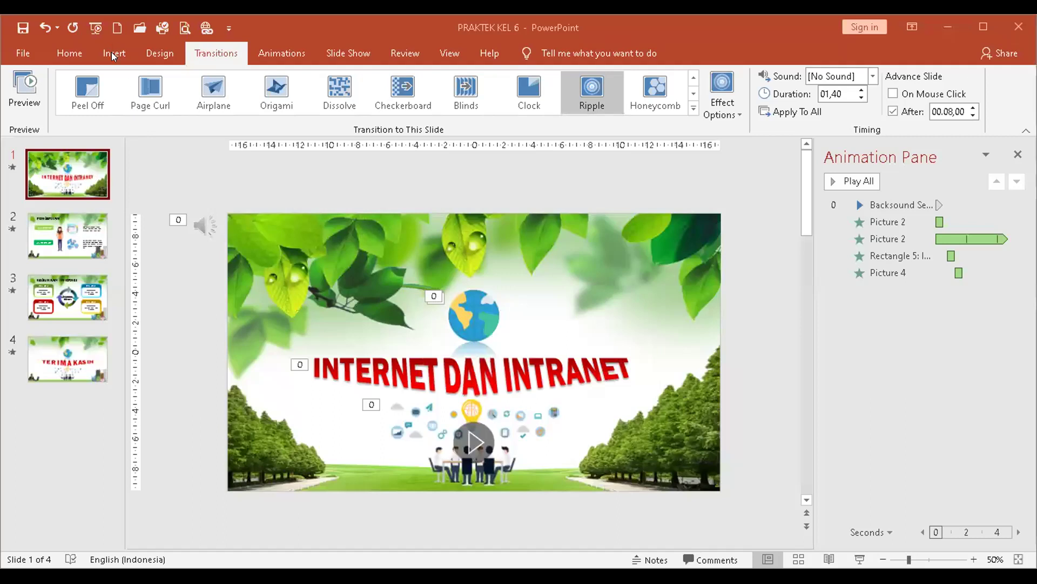
# Insert video 4 from this device onto the title slide
pyautogui.hotkey('alt', 'n')
pyautogui.click(900, 102)
pyautogui.press('Return')
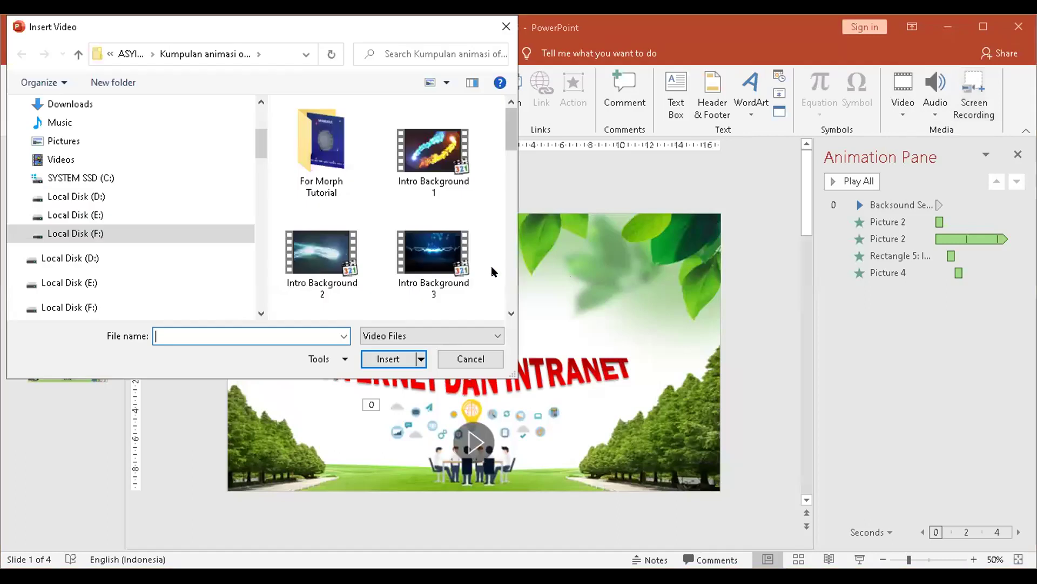
pyautogui.scroll(-5, 449, 254)
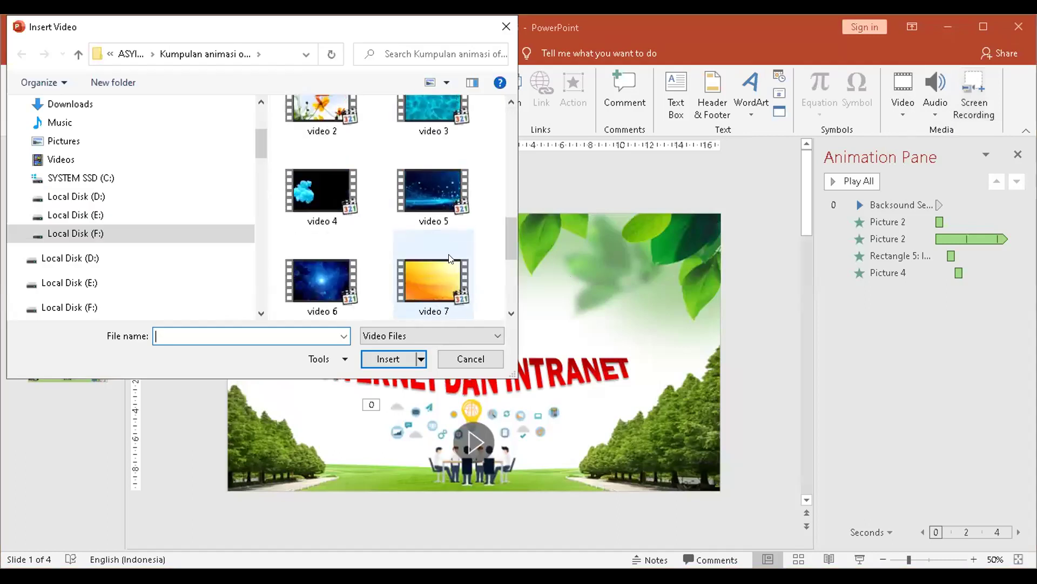
pyautogui.click(314, 193)
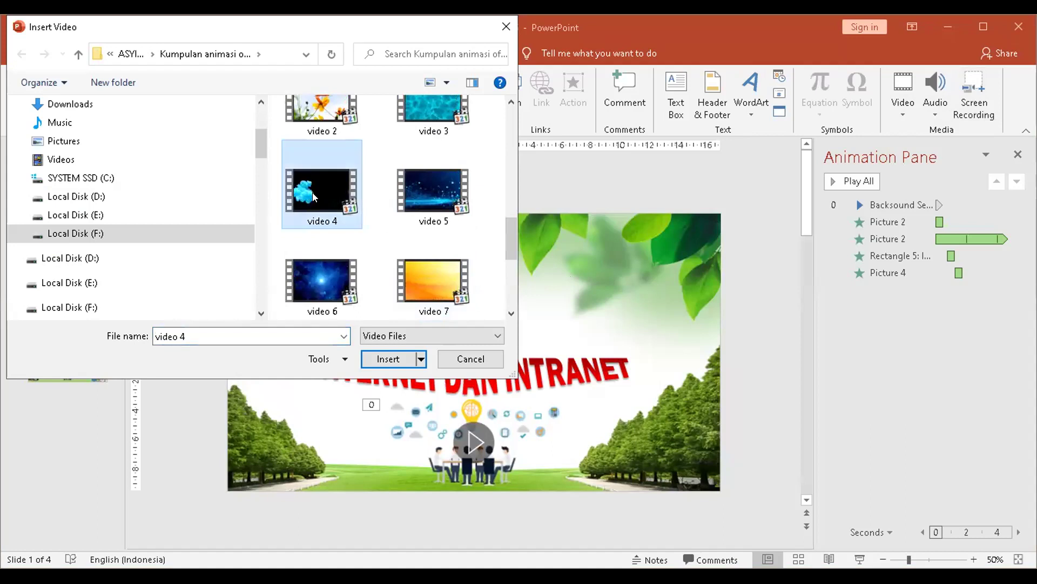
pyautogui.click(388, 359)
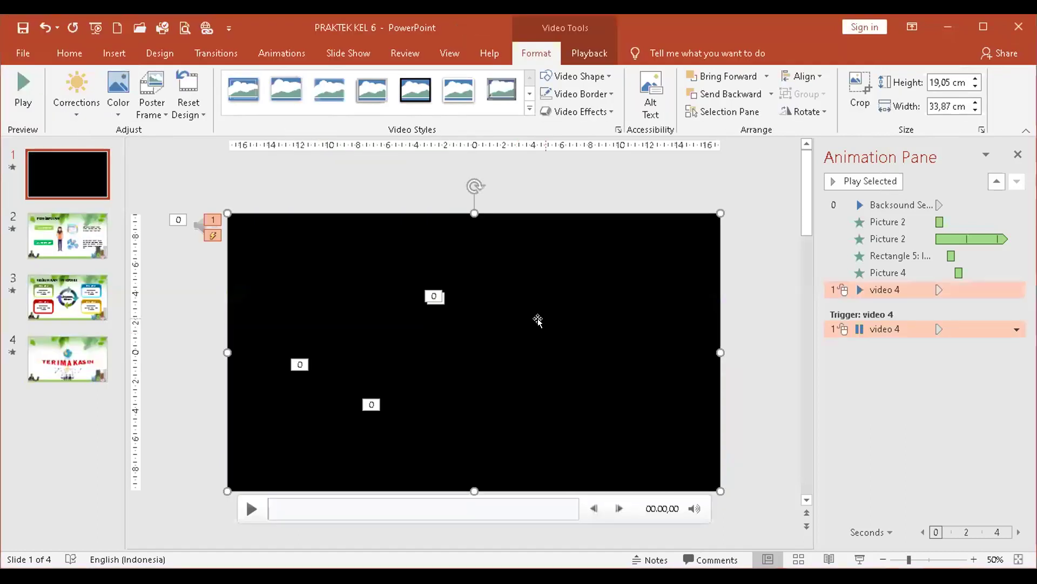
# Send video 4 behind the title artwork and set its animation to start With Previous
pyautogui.rightClick(503, 292)
pyautogui.press('Escape')
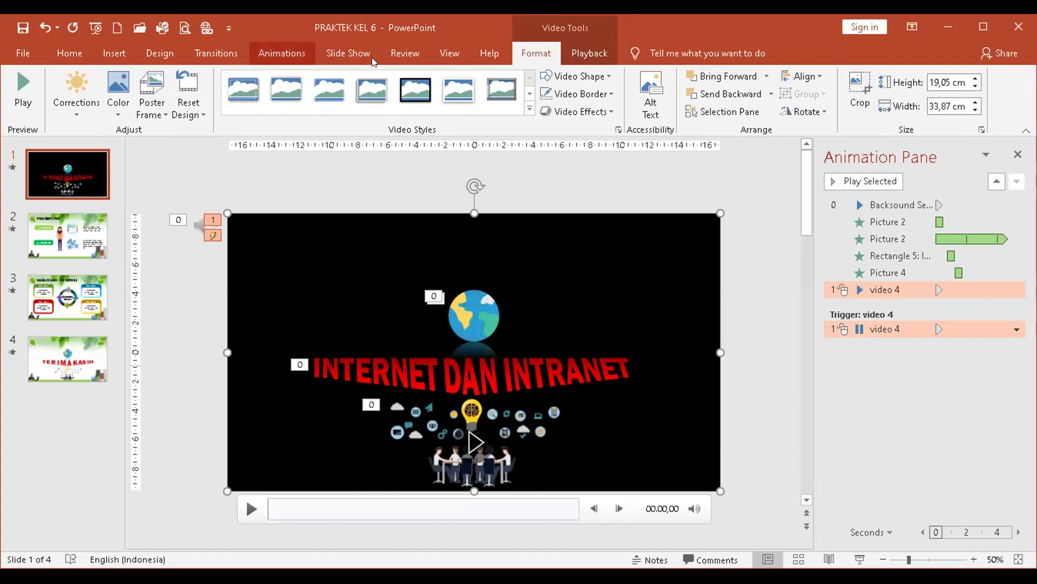
pyautogui.click(261, 52)
pyautogui.click(894, 80)
pyautogui.click(864, 106)
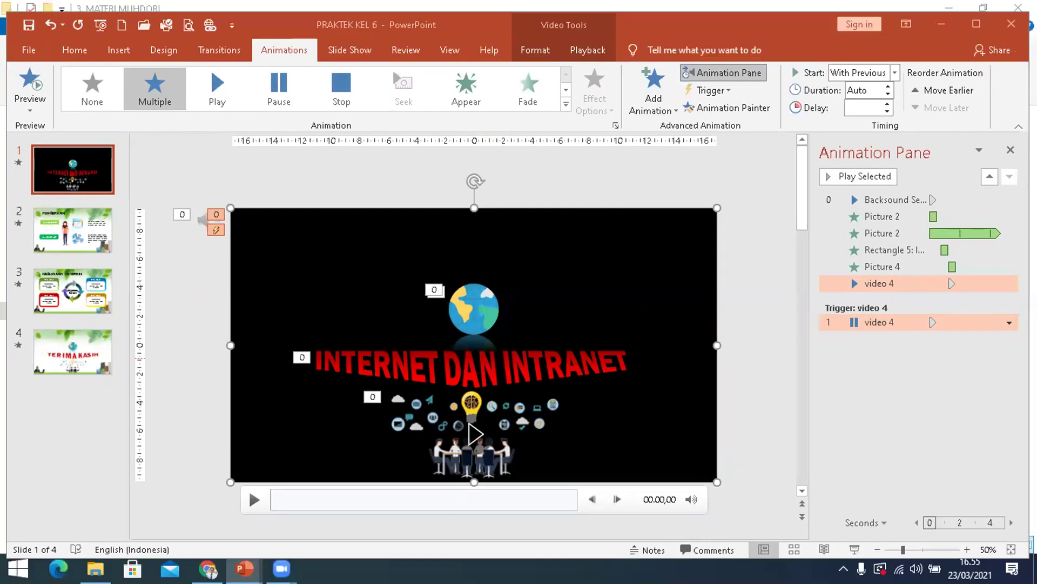
# Test video 4 in the slide show from this slide, end the show, and delete the clip
pyautogui.press('F5')
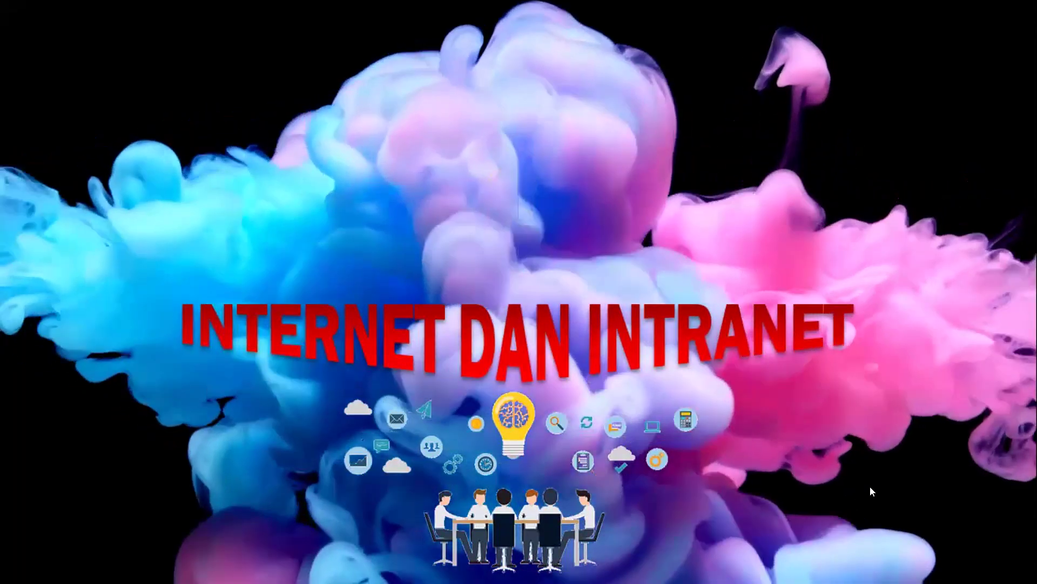
pyautogui.rightClick(870, 487)
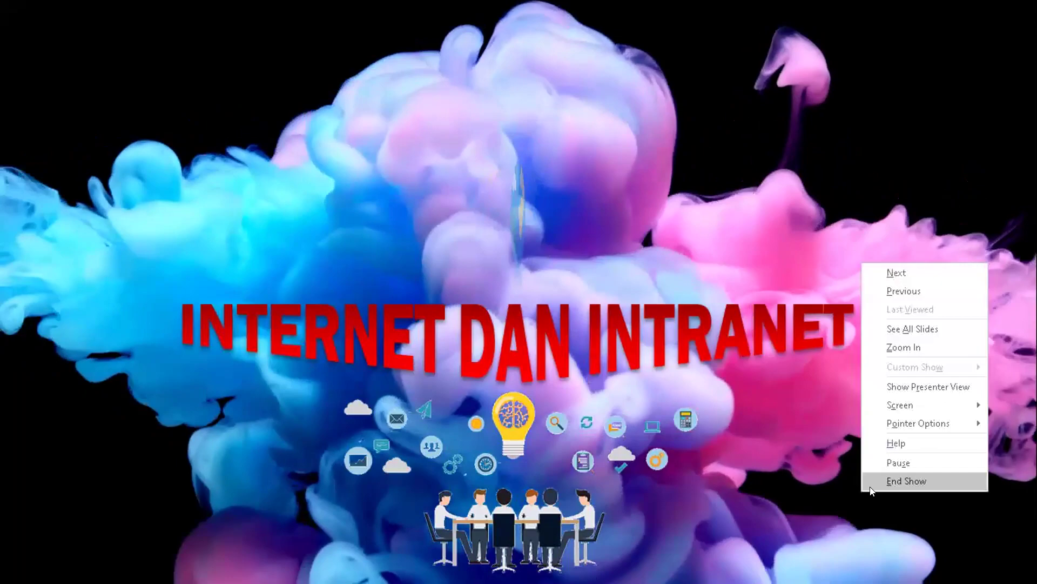
pyautogui.click(897, 481)
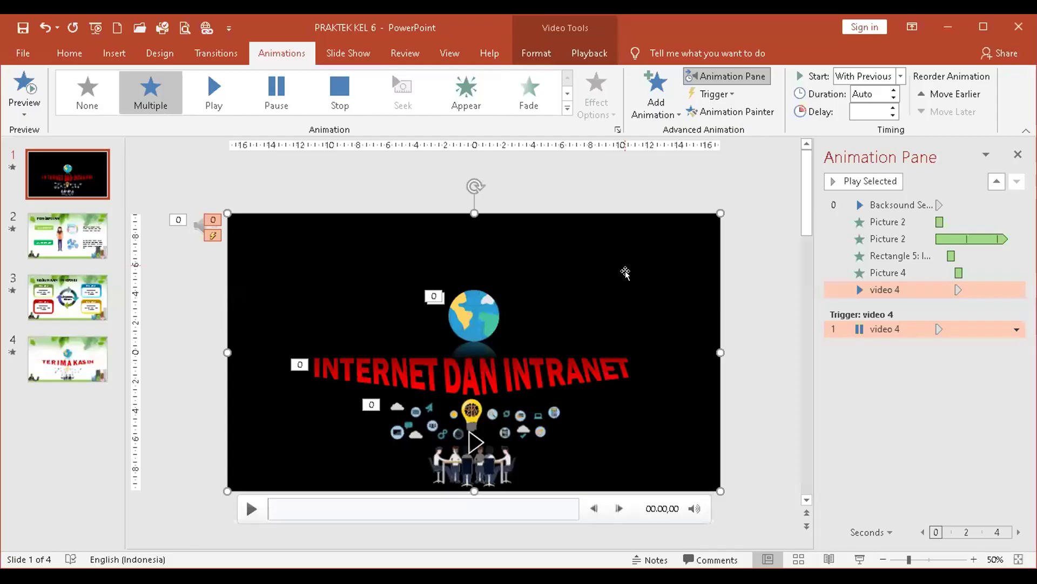
pyautogui.press('Delete')
# Insert the Intro Background 1 video from this device onto the title slide
pyautogui.click(111, 54)
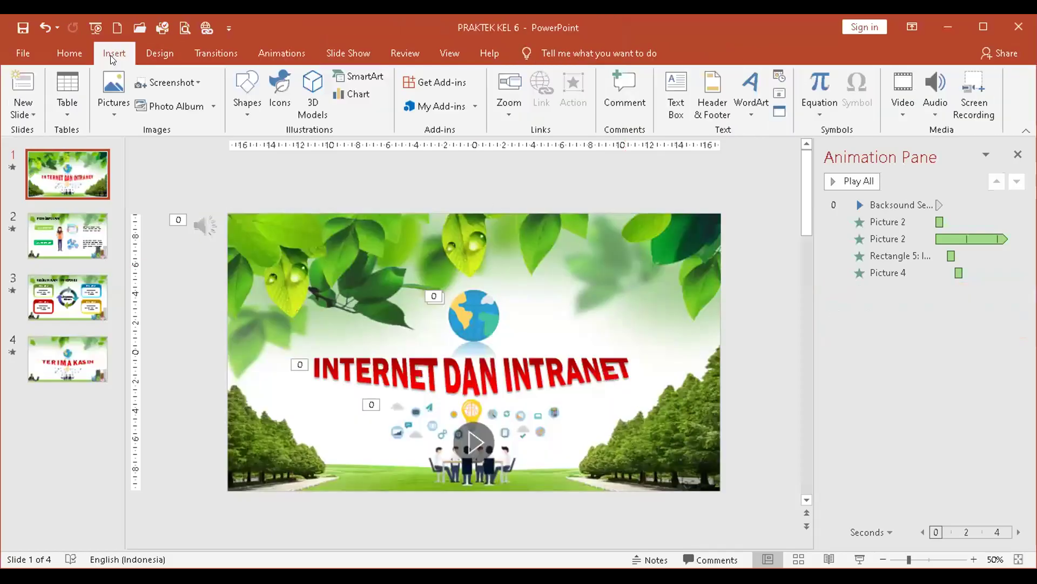
pyautogui.click(902, 107)
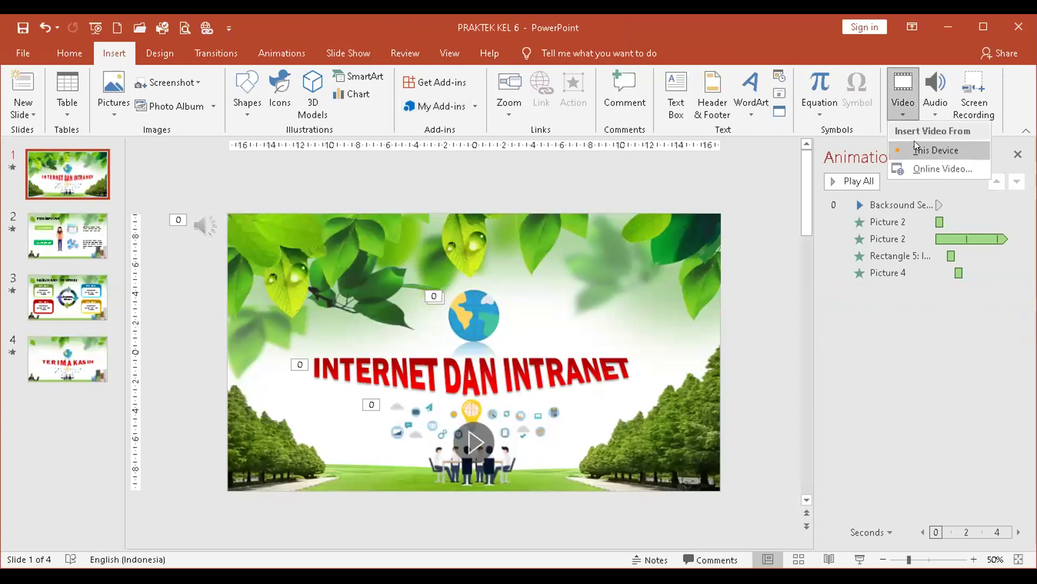
pyautogui.click(918, 150)
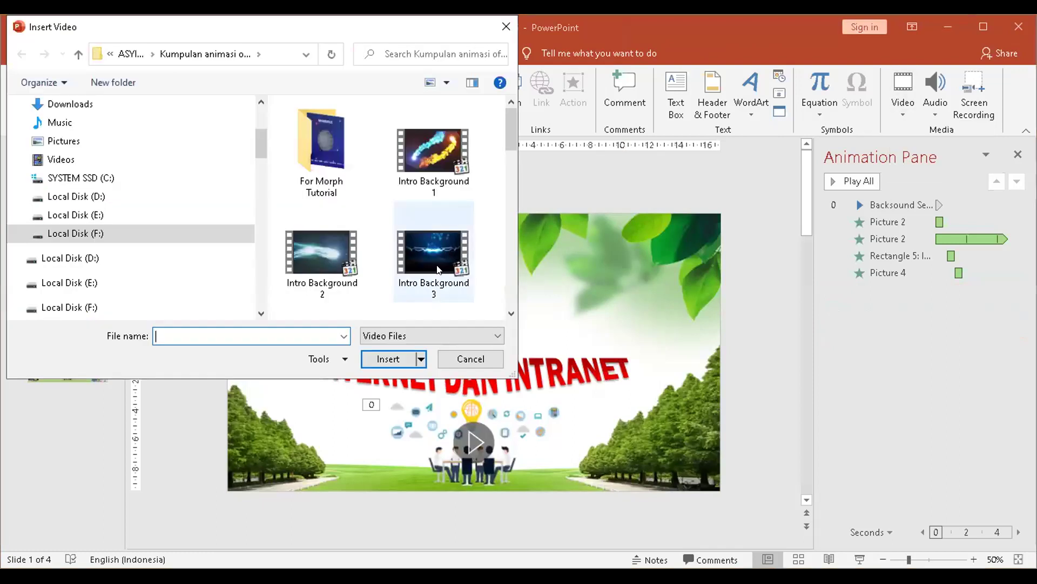
pyautogui.click(432, 148)
pyautogui.doubleClick(432, 149)
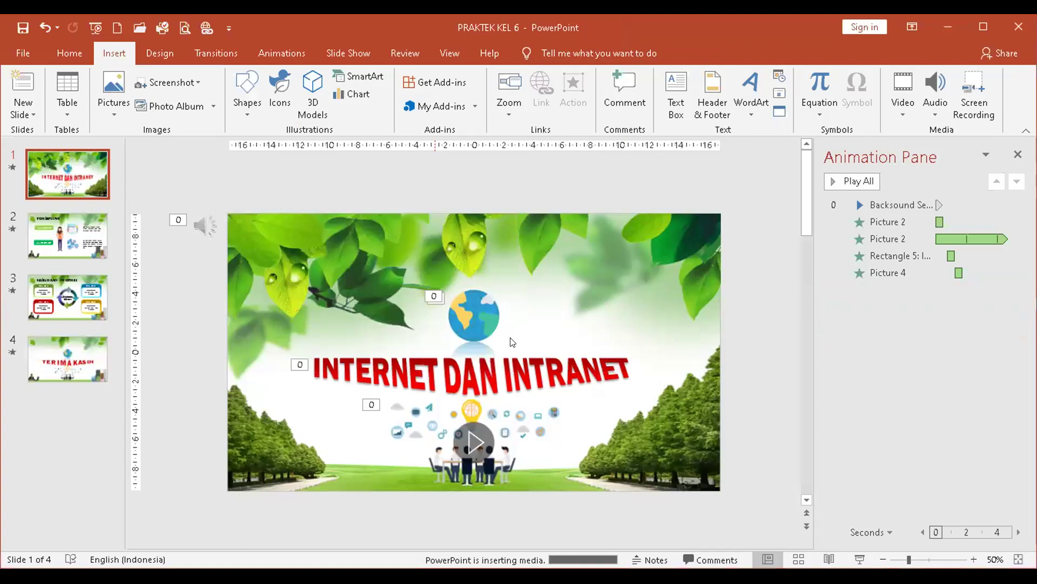
# Send Intro Background 1 to the back, set it to start With Previous, and preview in Slide Show
pyautogui.rightClick(516, 314)
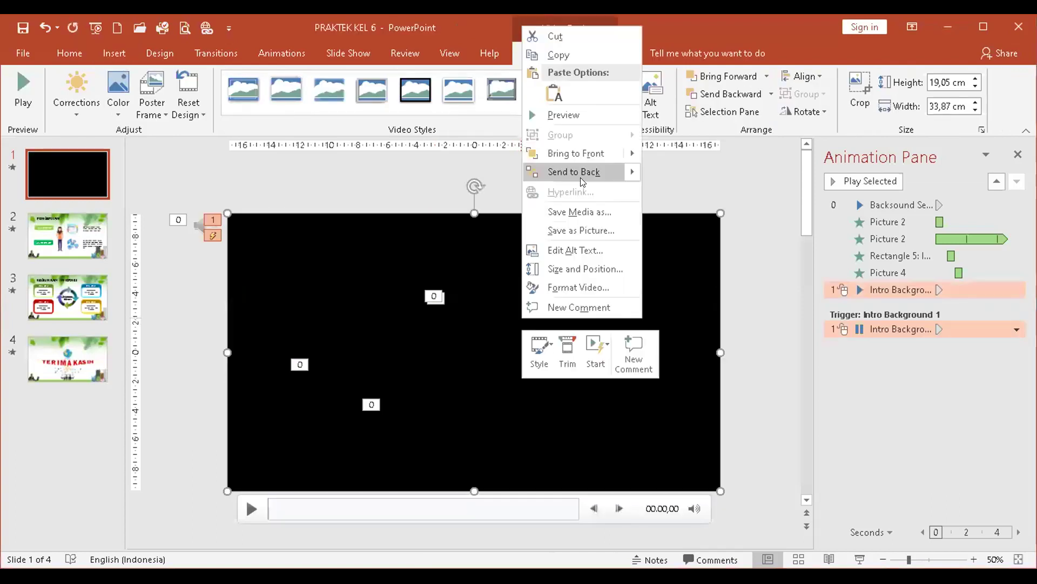
pyautogui.click(580, 177)
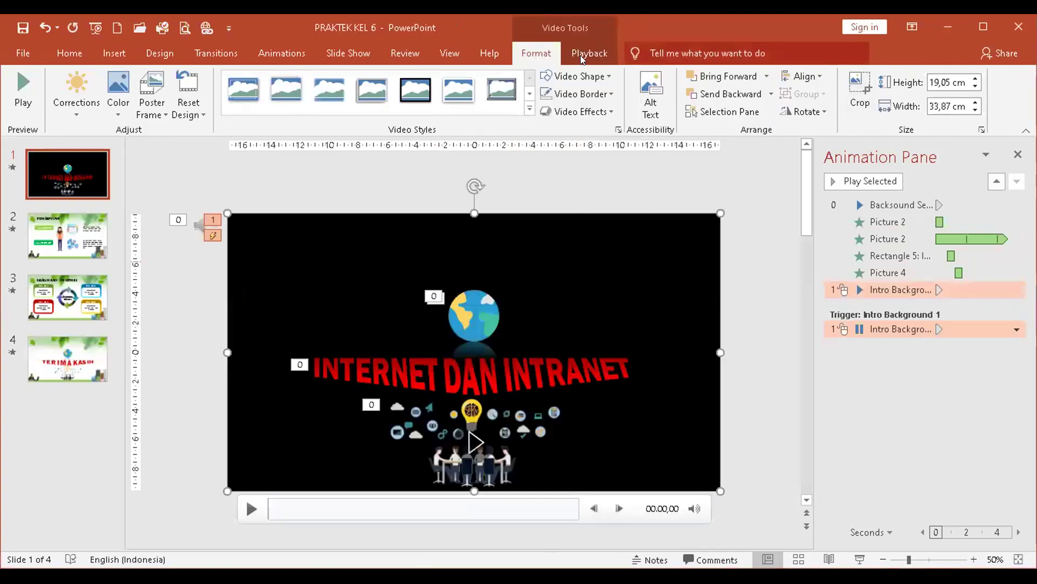
pyautogui.click(272, 53)
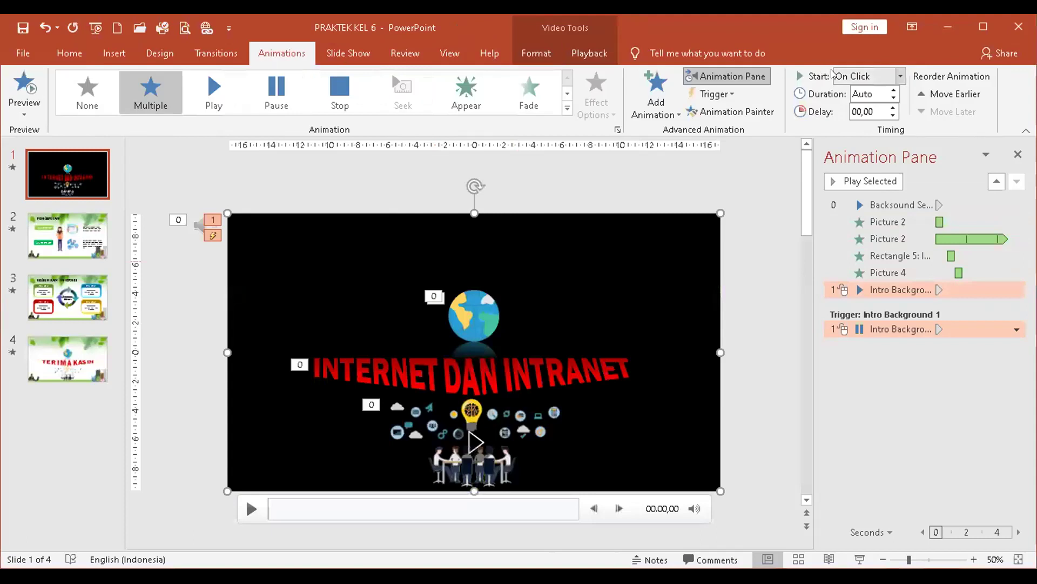
pyautogui.click(856, 76)
pyautogui.click(846, 110)
pyautogui.click(855, 563)
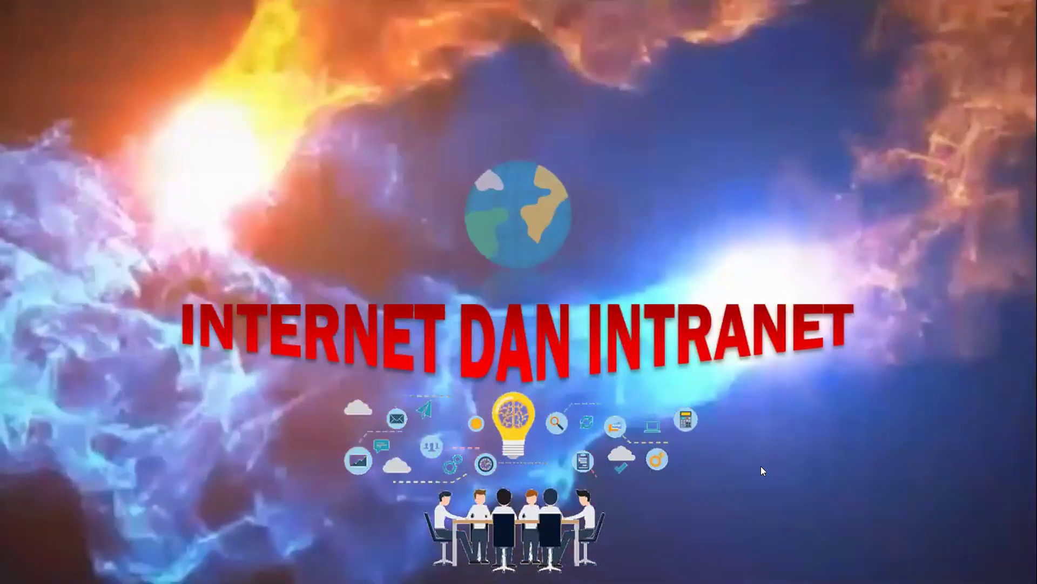
# End the running show, replay the PRAKTEK KEL 6 slide's green leaf background, then end it again
pyautogui.rightClick(761, 466)
pyautogui.click(777, 455)
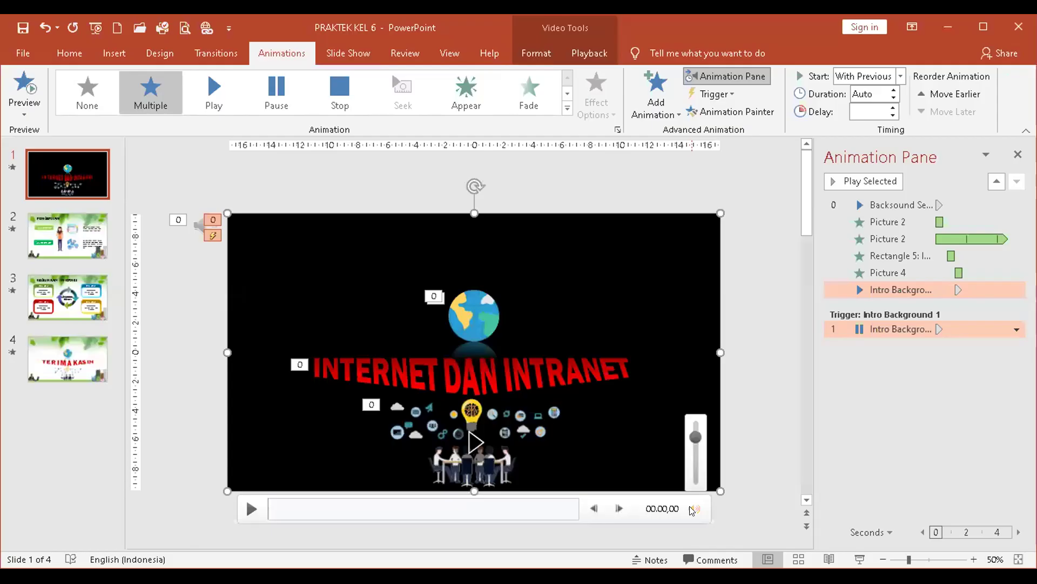
pyautogui.click(855, 560)
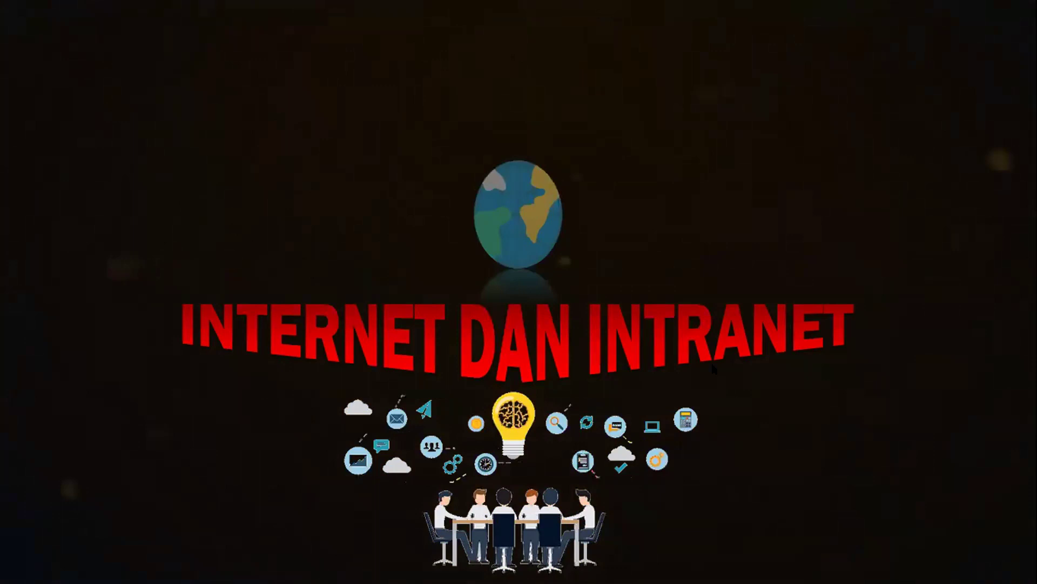
pyautogui.rightClick(718, 137)
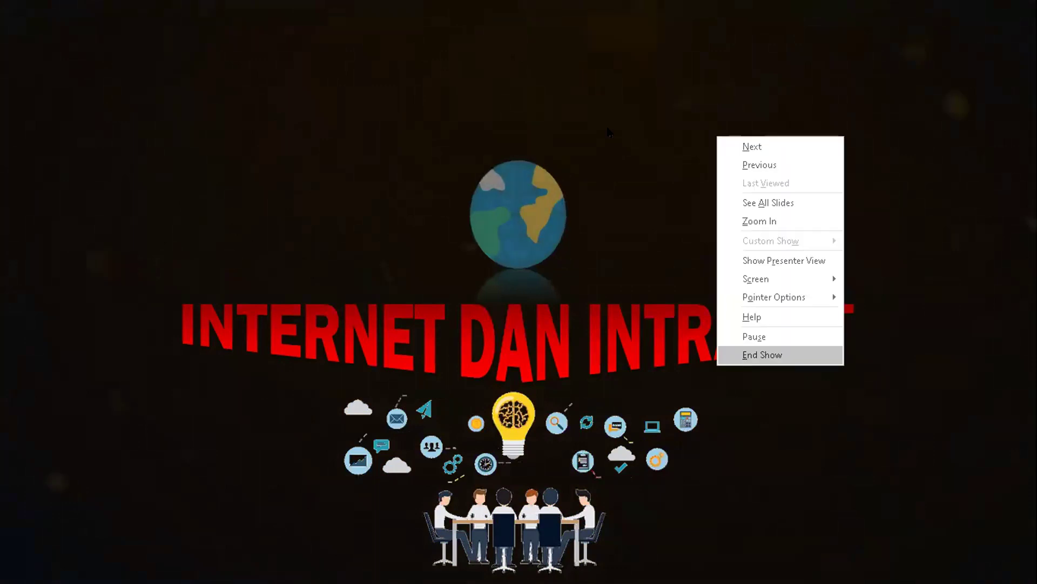
pyautogui.press('Return')
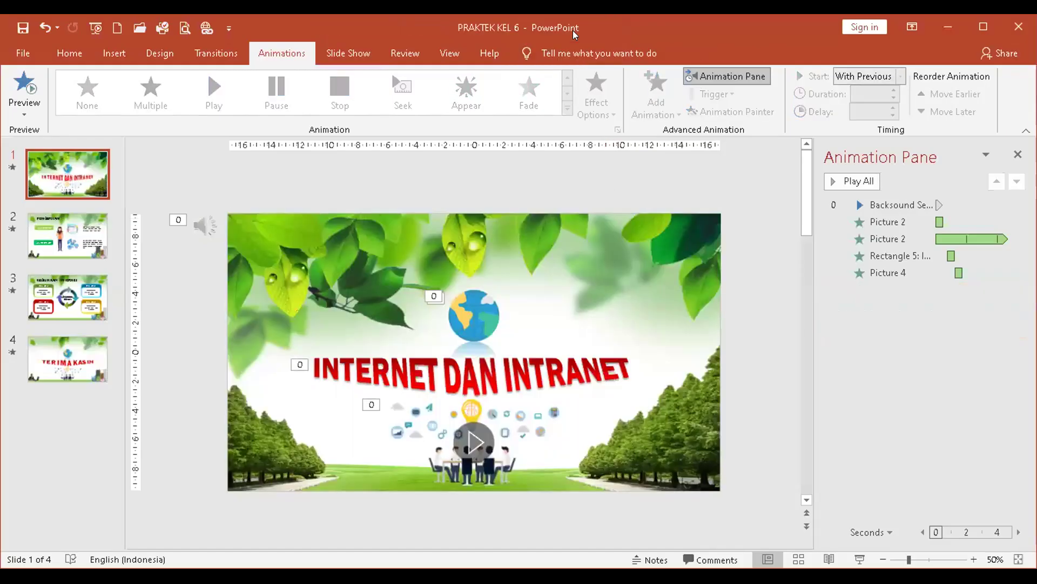